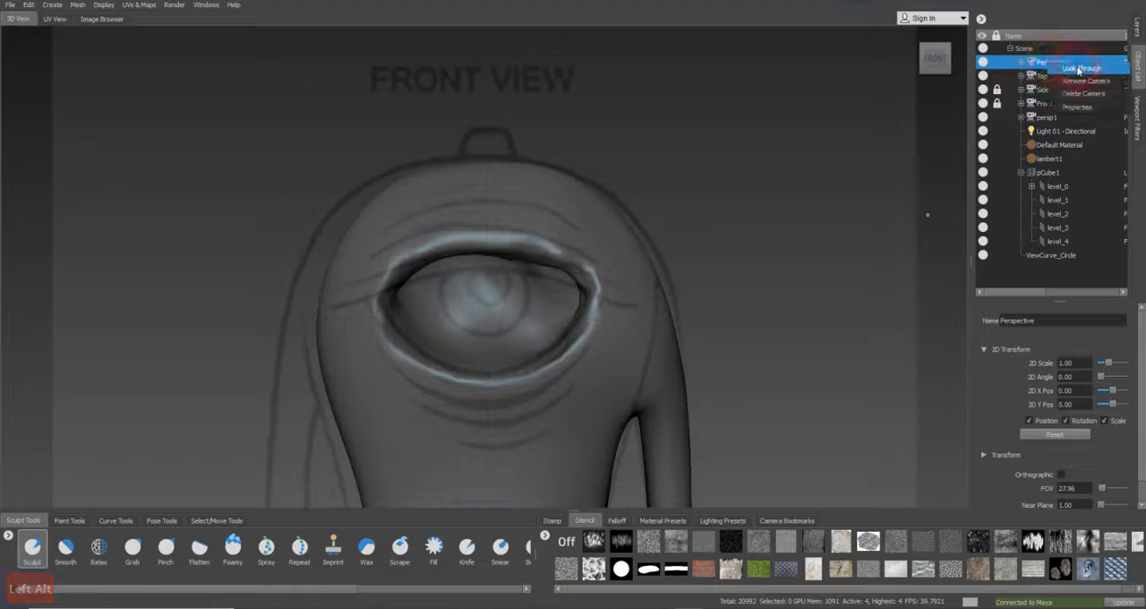
Add a circle view curve over the eye area of the head in the perspective view
alt+drag(711, 281, 440, 363)
alt+right_drag(440, 363, 550, 354)
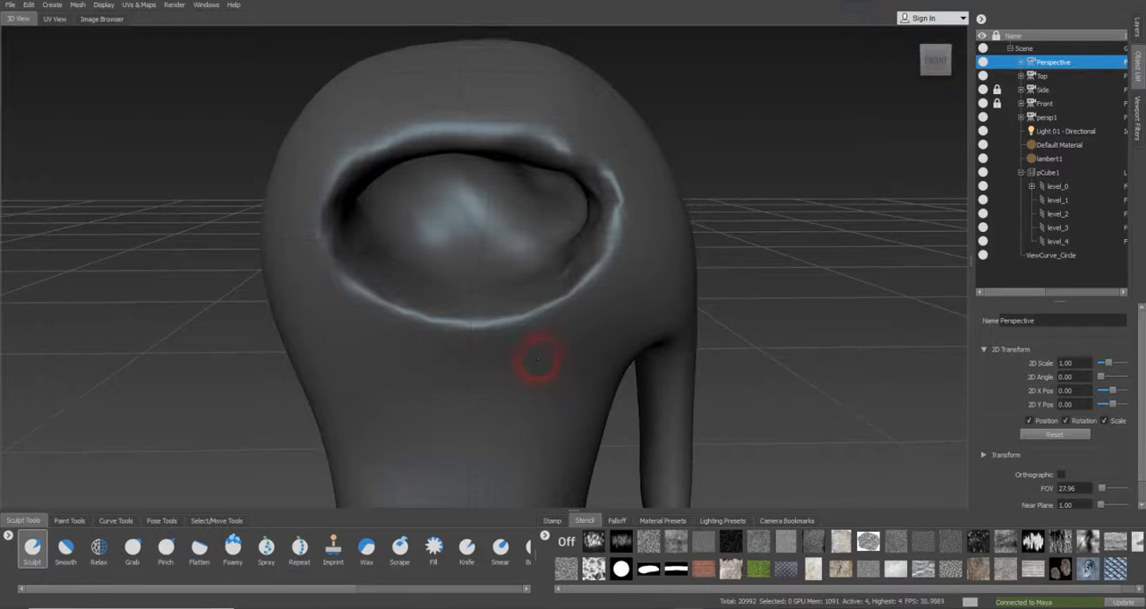
alt+drag(550, 353, 456, 353)
alt+right_drag(456, 353, 524, 350)
mouse_move(524, 349)
alt+mouse_down()
mouse_move(556, 343)
mouse_move(461, 359)
mouse_move(513, 362)
mouse_move(381, 358)
mouse_move(417, 379)
mouse_move(583, 384)
mouse_move(645, 366)
mouse_move(576, 361)
mouse_move(570, 371)
mouse_move(522, 346)
alt+mouse_up()
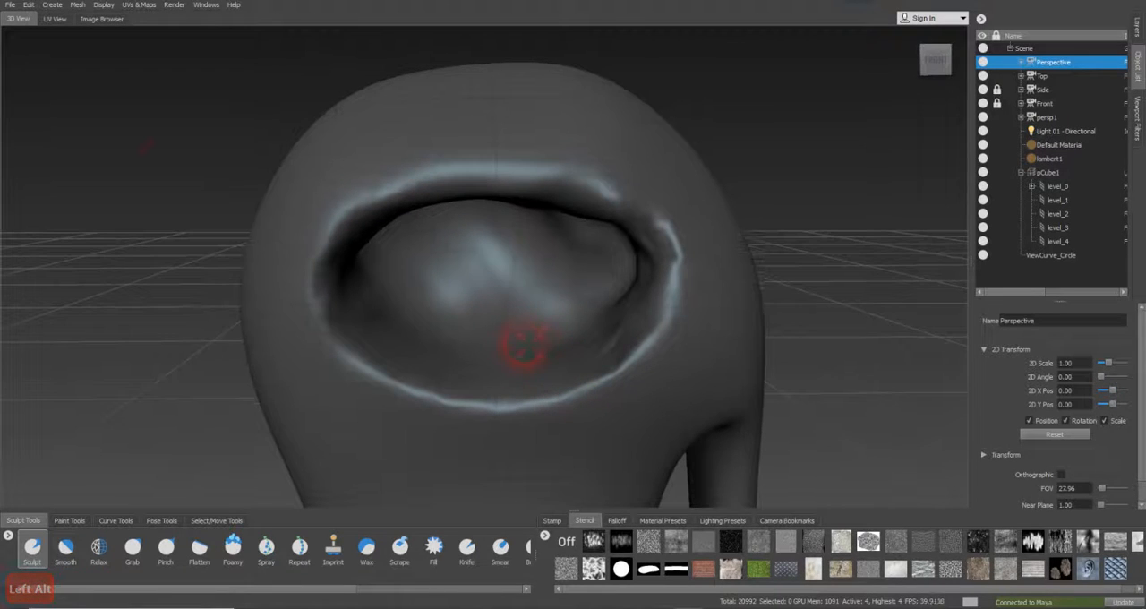
click(51, 5)
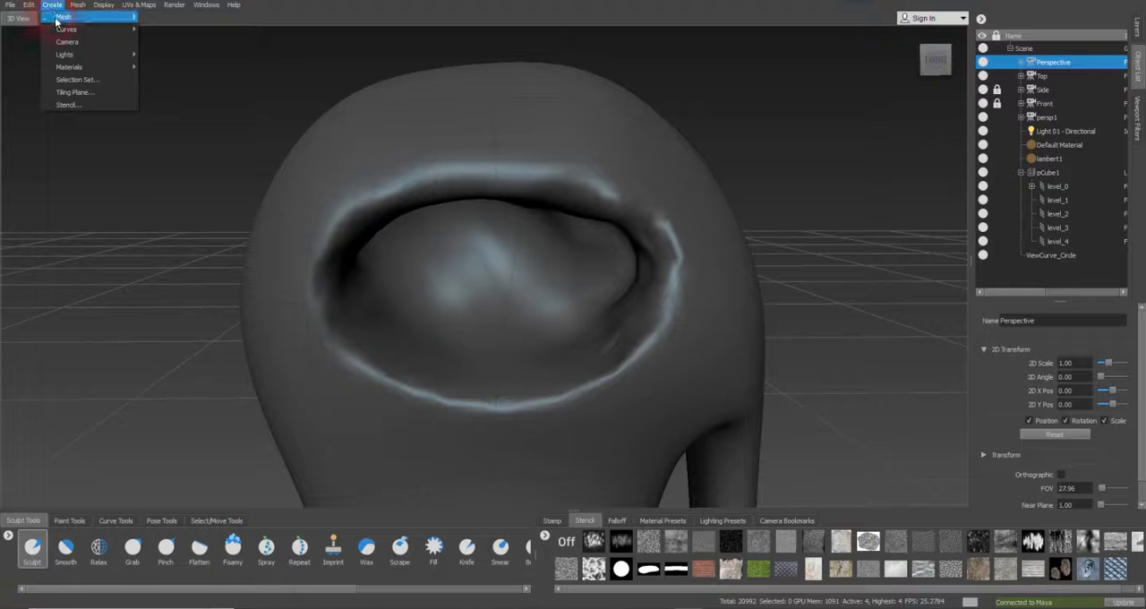
mouse_move(58, 30)
click(163, 29)
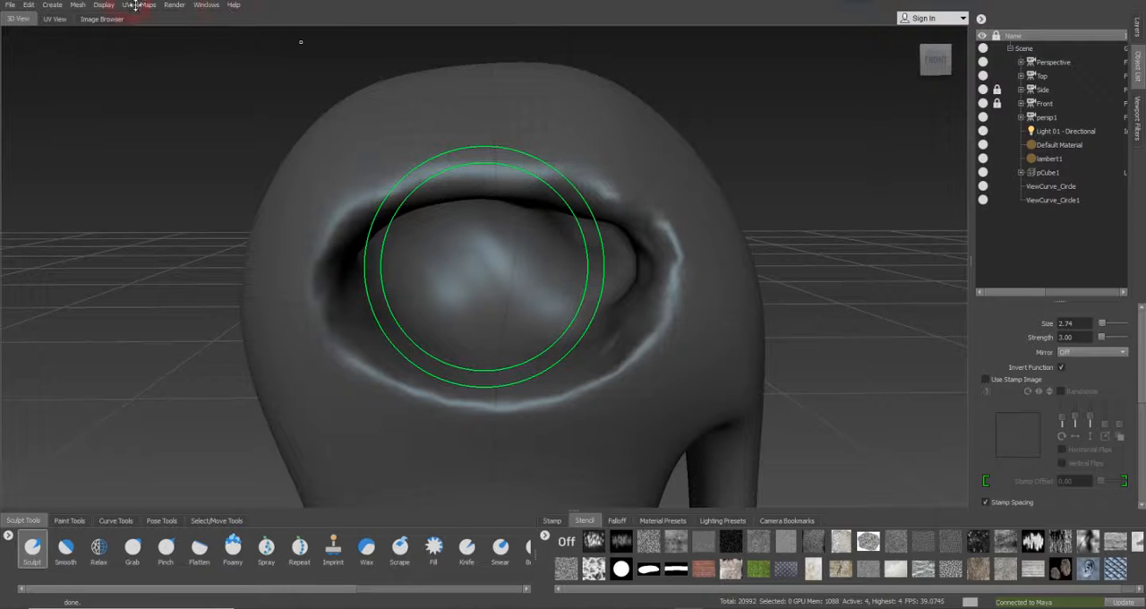
Show the curve points, hide ViewCurve_Circle and select the new ViewCurve_Circle1
click(104, 6)
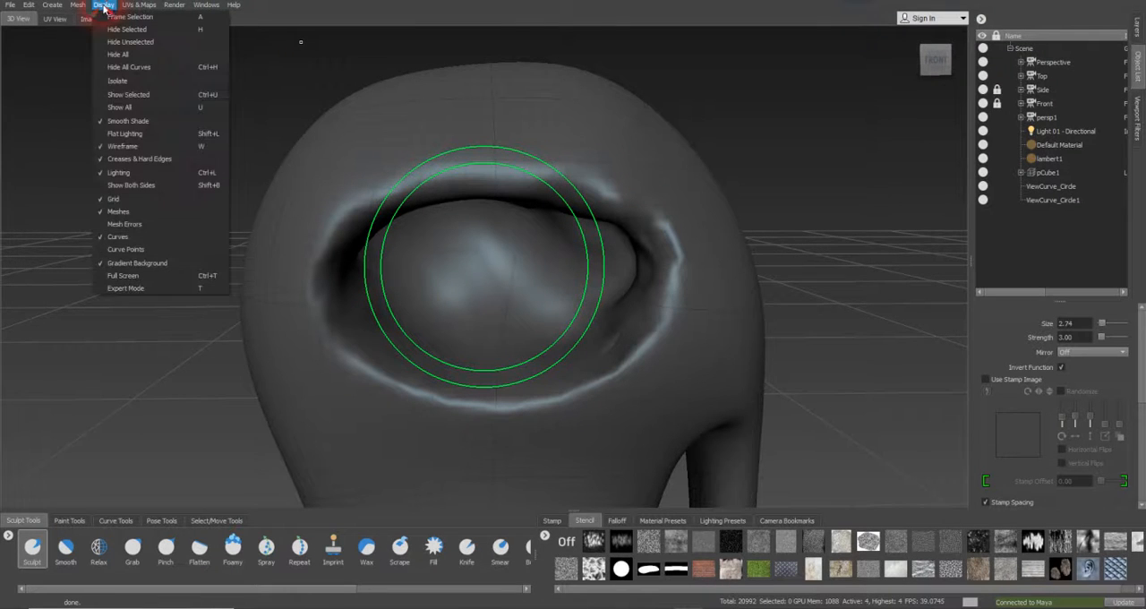
click(117, 247)
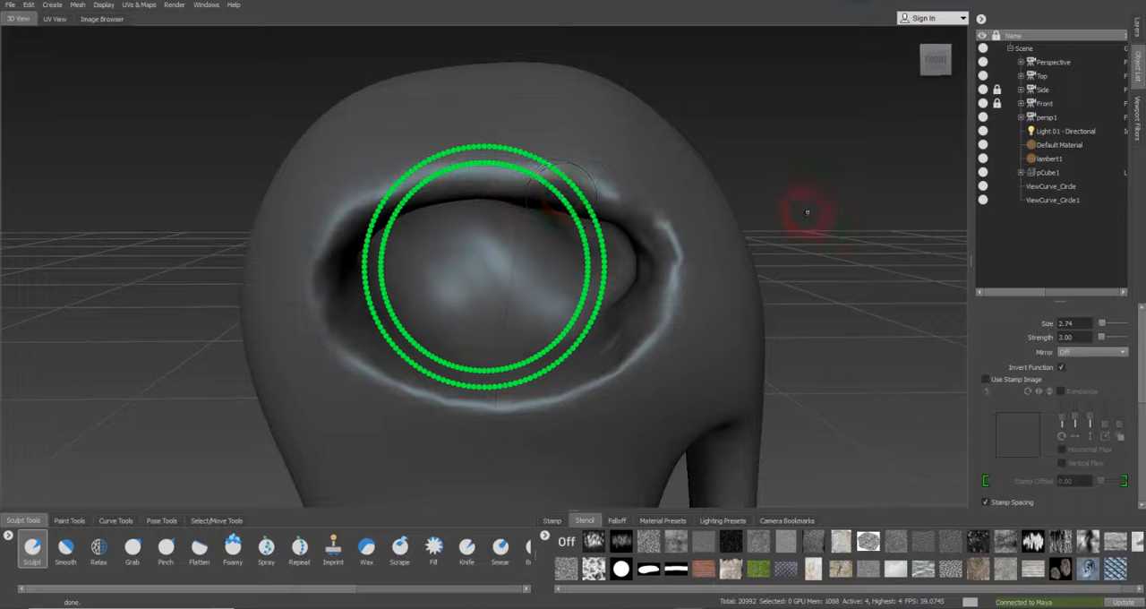
click(1065, 187)
click(984, 186)
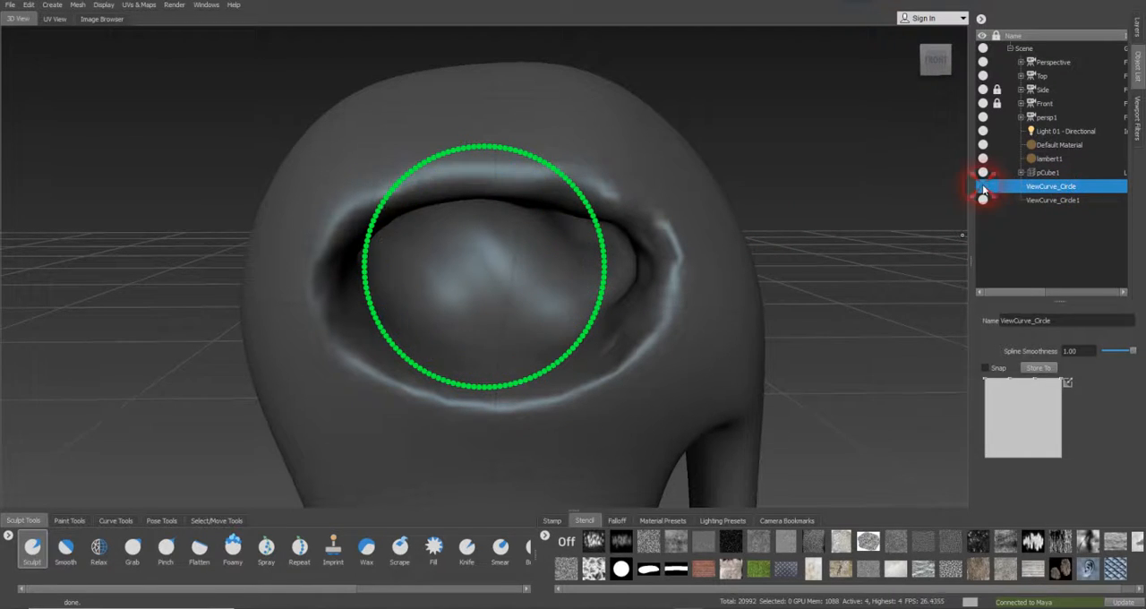
click(1043, 200)
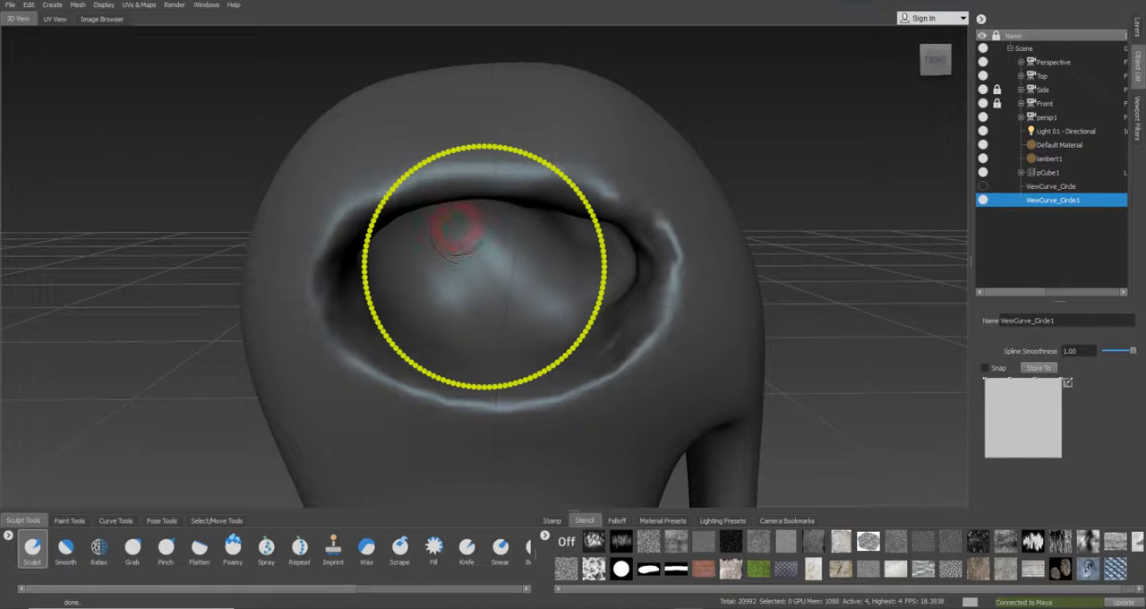
Scale up ViewCurve_Circle1 until it surrounds the whole eye opening and reaches the top of the head
right_drag(574, 228, 1115, 238)
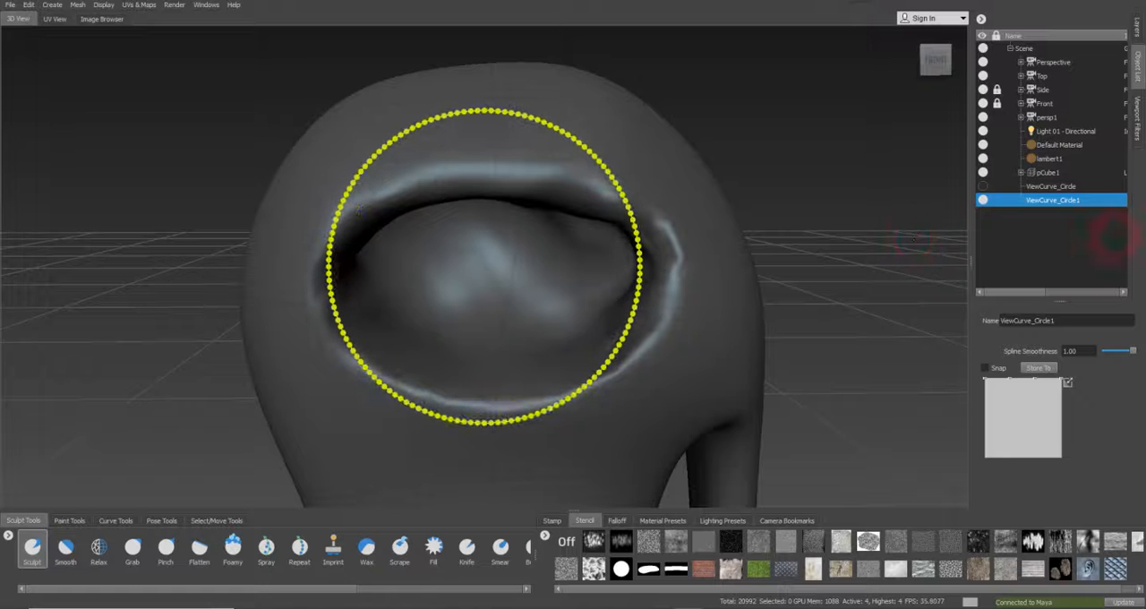
right_drag(599, 160, 1003, 89)
right_drag(519, 57, 870, 46)
Move the enlarged circle down so its upper arc follows the edge of the upper eyelid
key(c)
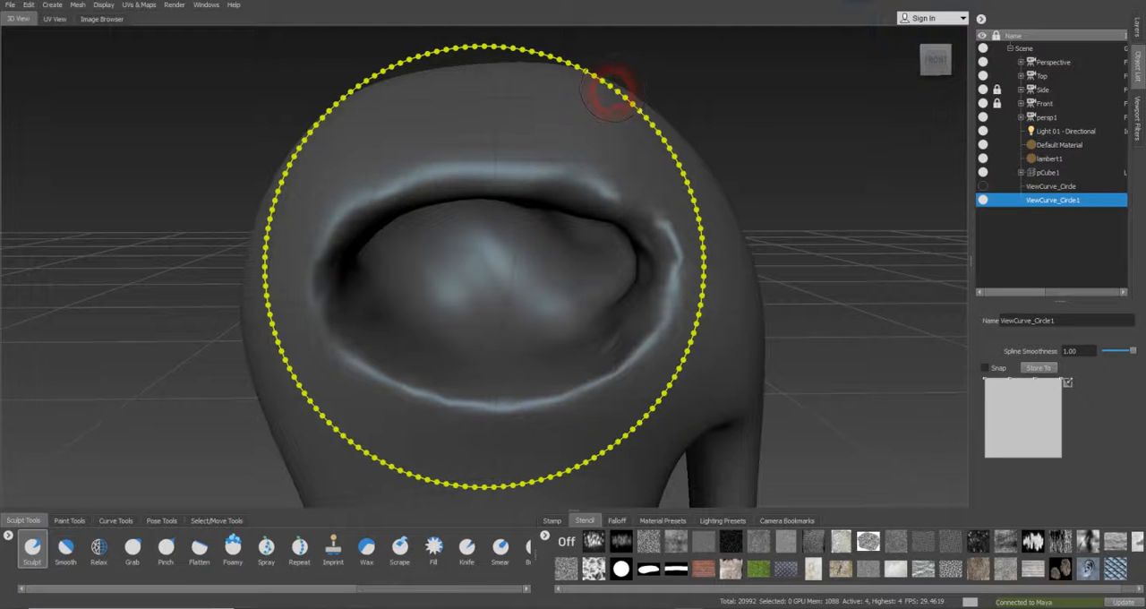
middle_drag(602, 81, 629, 250)
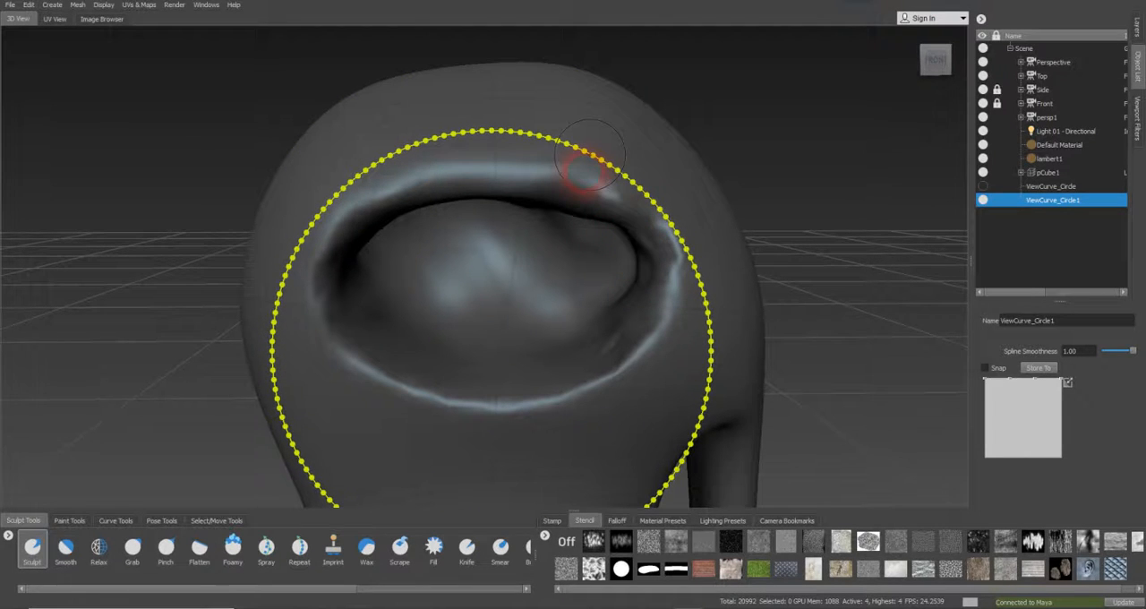
mouse_move(590, 155)
middle_down()
mouse_move(558, 192)
mouse_move(576, 241)
middle_up()
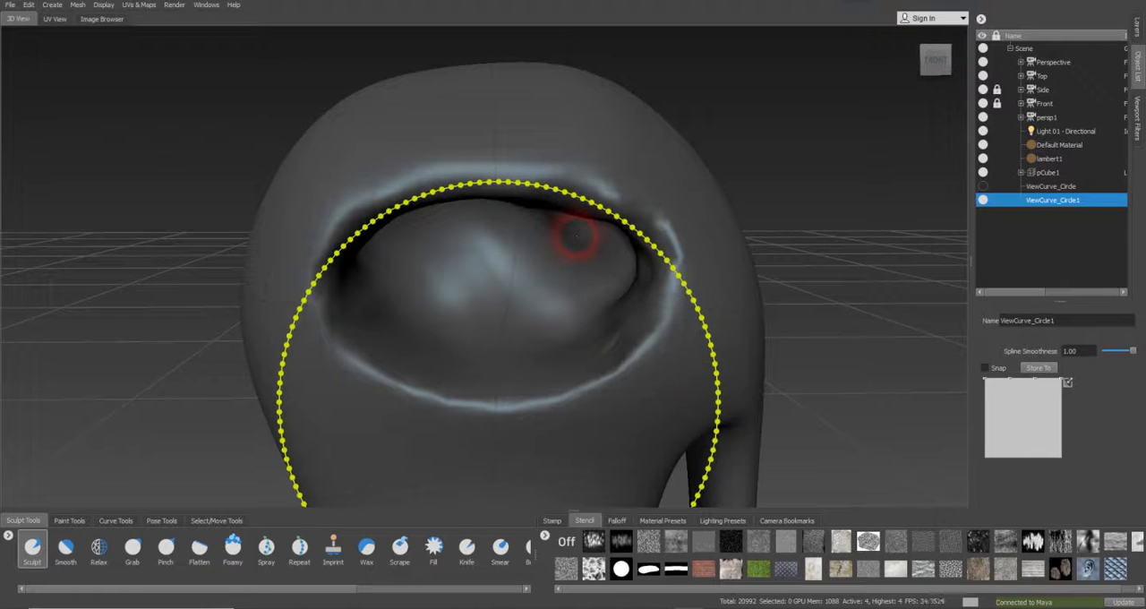
key(c)
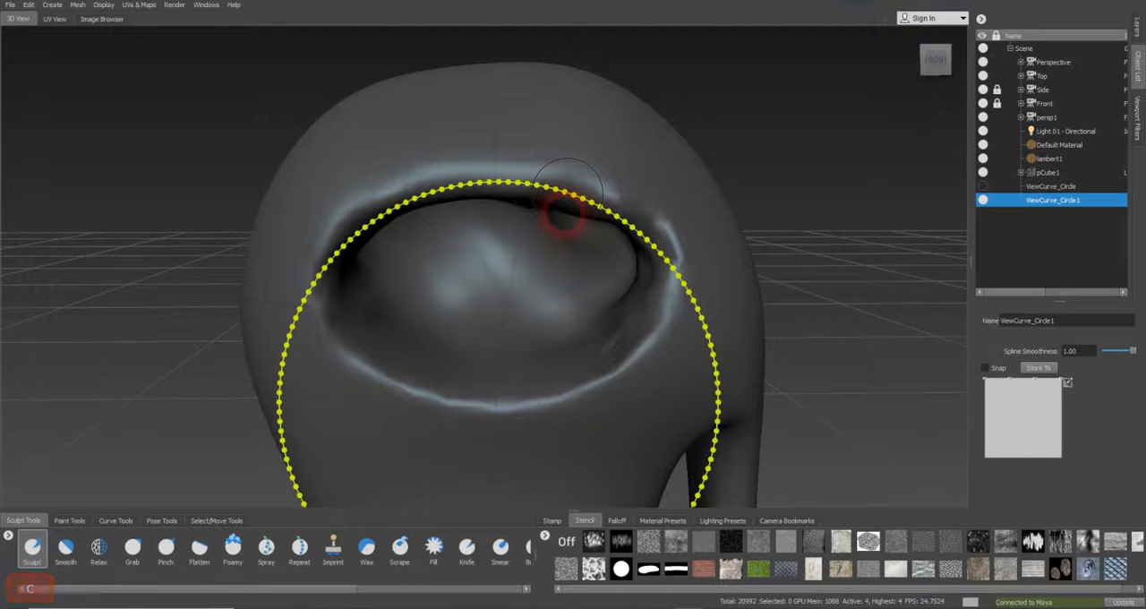
Turn on Snap for ViewCurve_Circle1 and hide the curve points
click(986, 369)
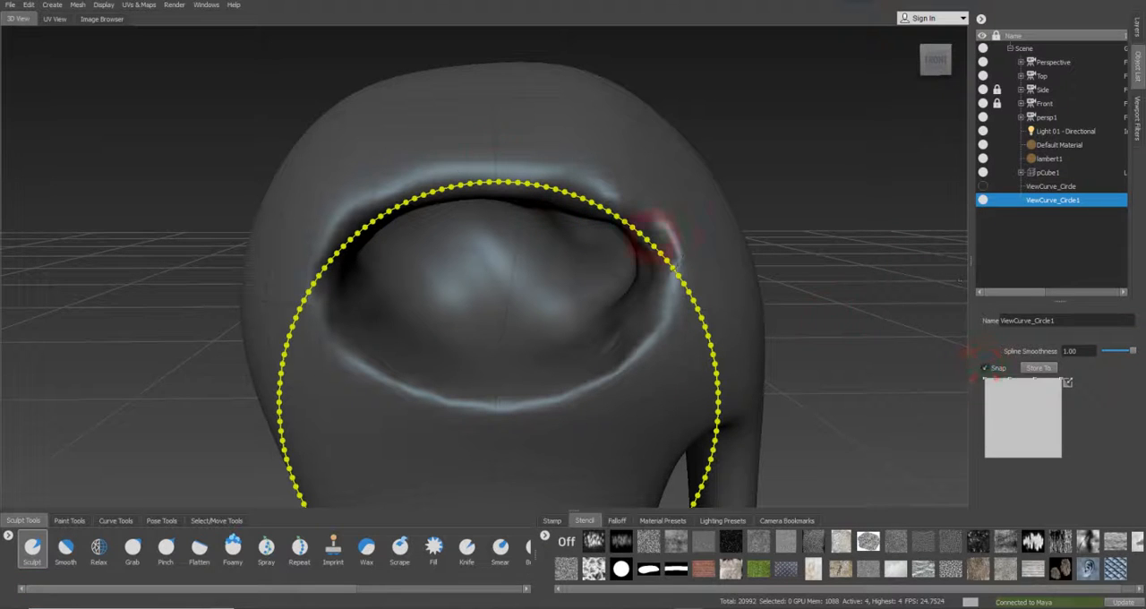
click(102, 5)
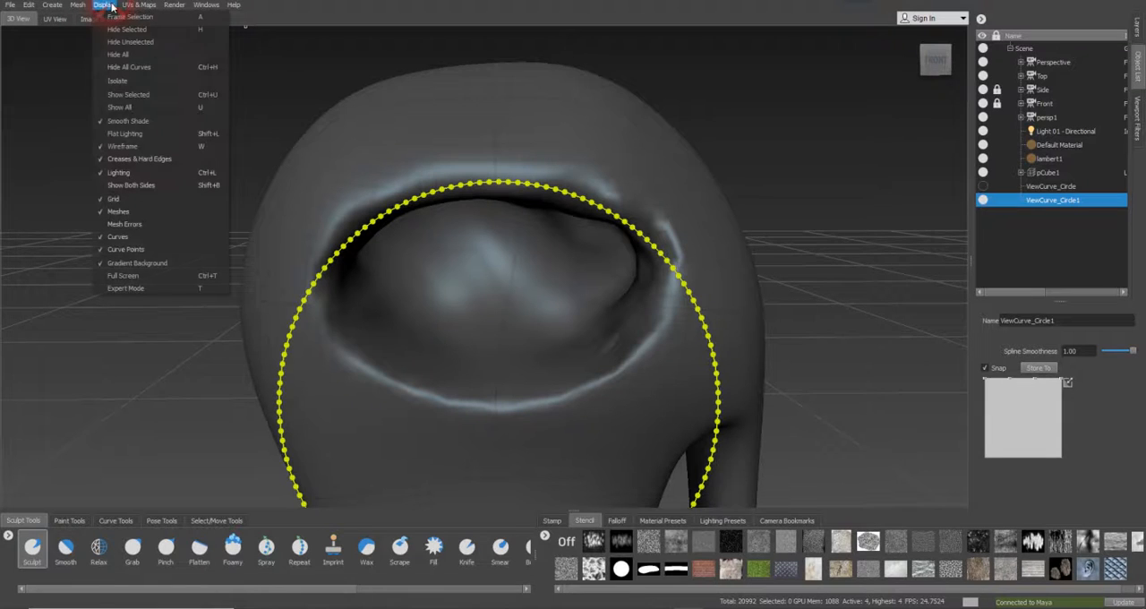
click(135, 251)
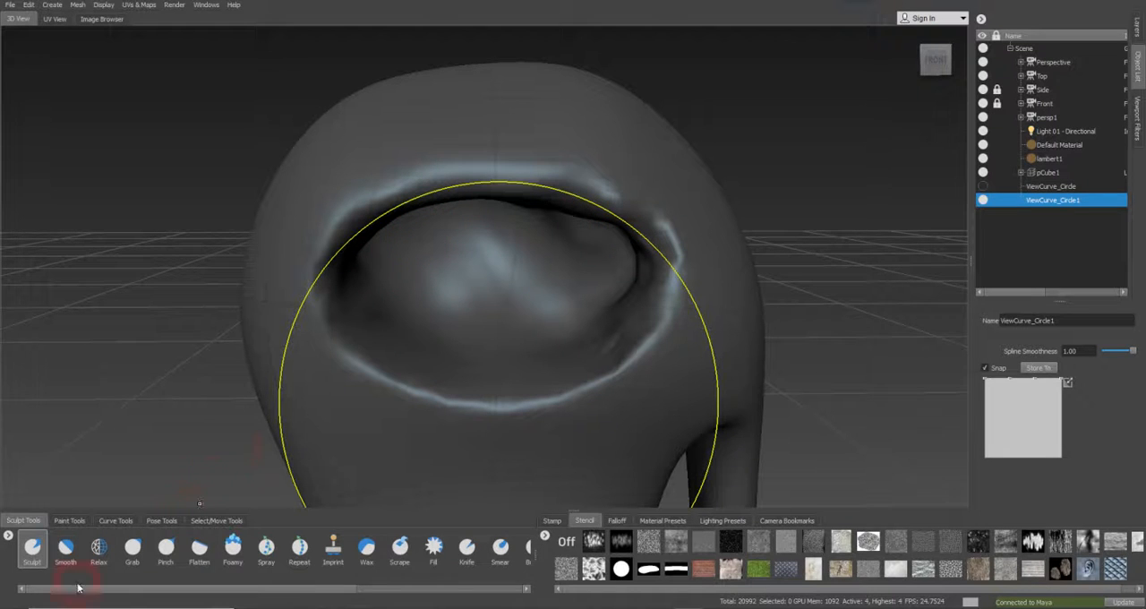
Try sculpting the upper eyelid along the circle curve on level_4 of pCube1 and undo the strokes
click(33, 552)
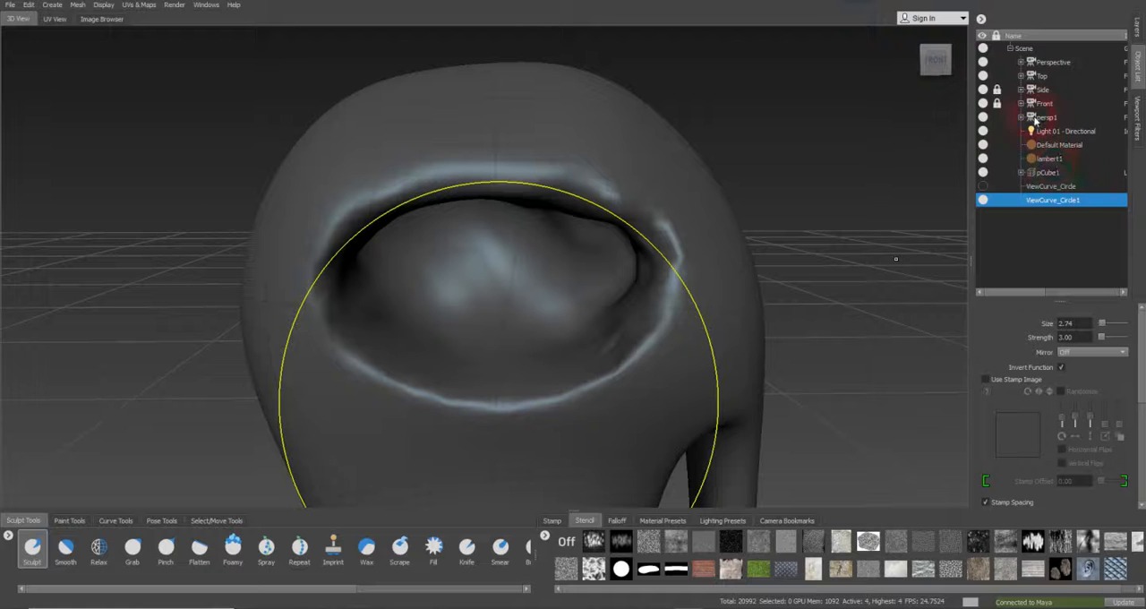
click(1022, 173)
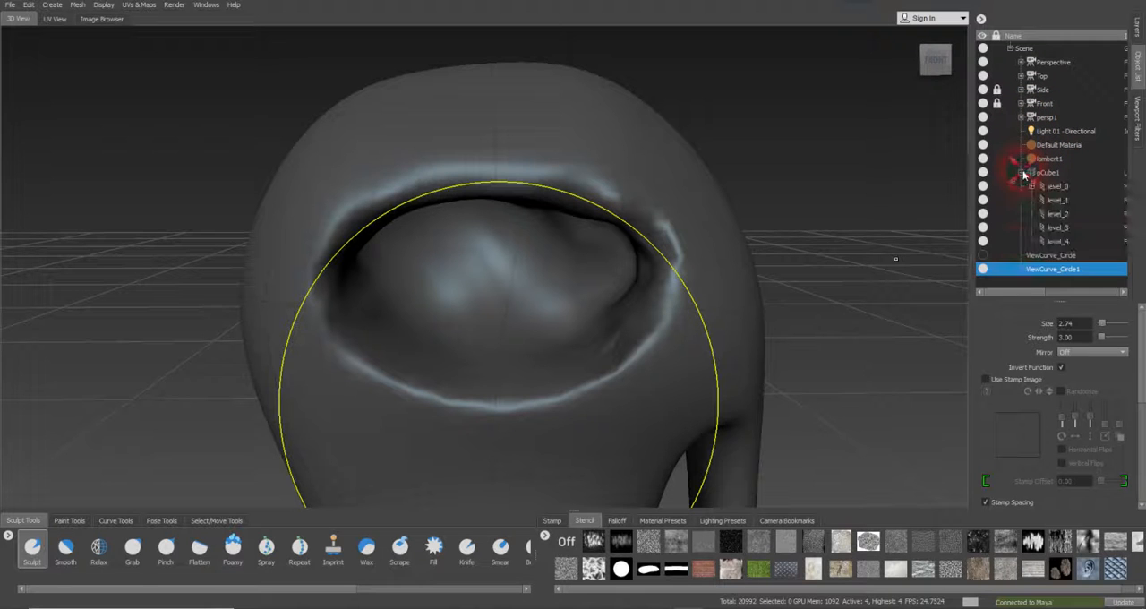
click(1060, 241)
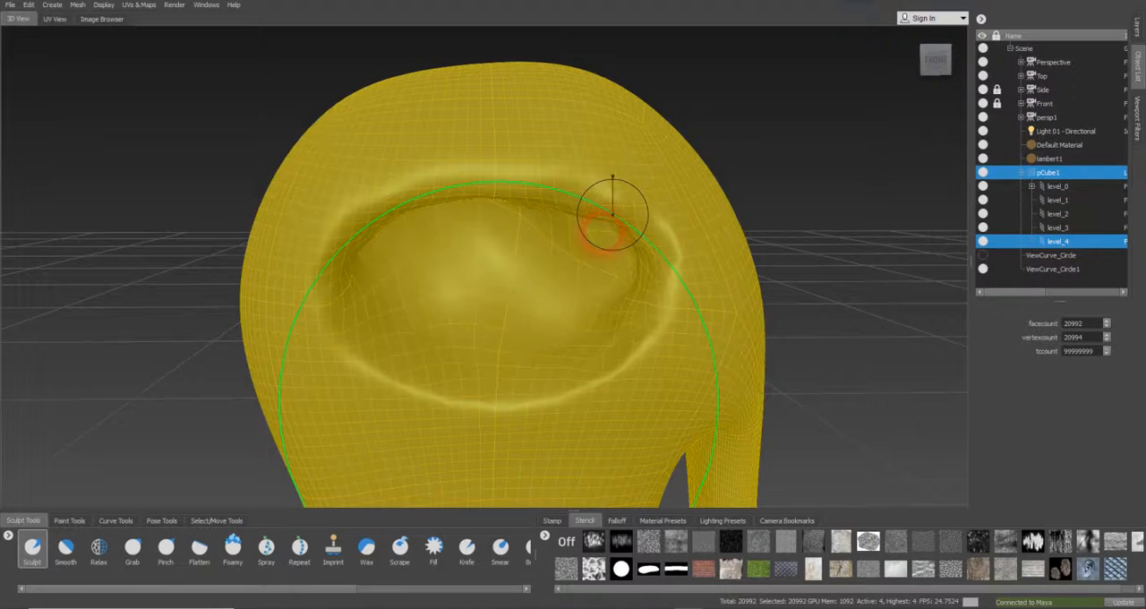
mouse_move(535, 193)
mouse_down()
mouse_move(535, 207)
mouse_move(505, 206)
mouse_move(609, 199)
mouse_move(625, 225)
mouse_move(560, 199)
mouse_move(591, 206)
mouse_move(505, 192)
mouse_move(456, 199)
mouse_move(532, 206)
mouse_move(463, 200)
mouse_move(538, 193)
mouse_move(645, 269)
mouse_up()
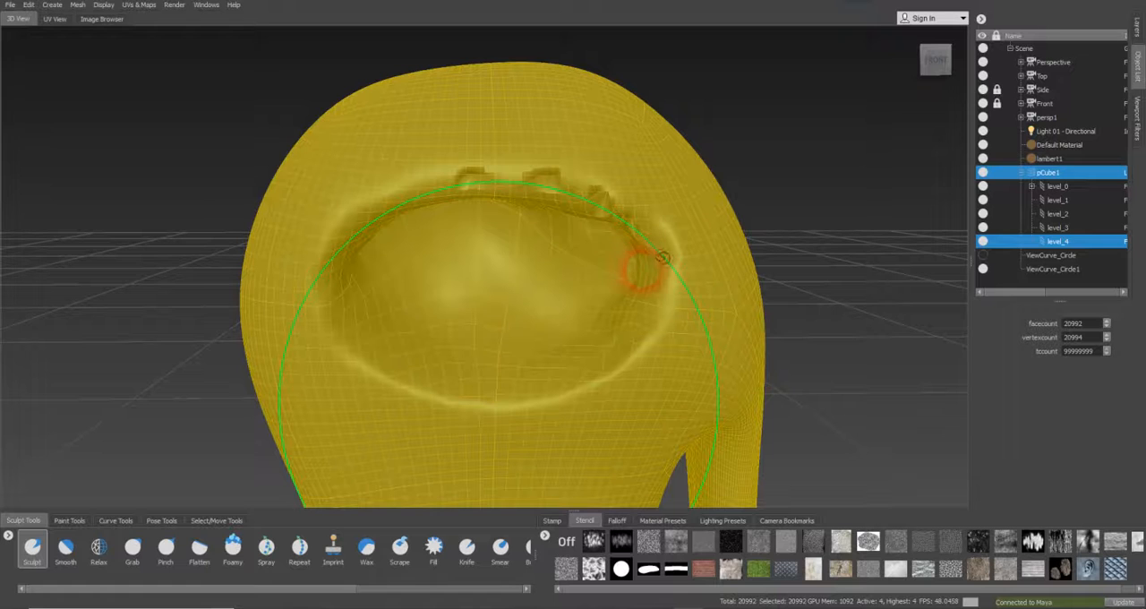
key(ctrl+z)
key(ctrl+z)
key(ctrl+z)
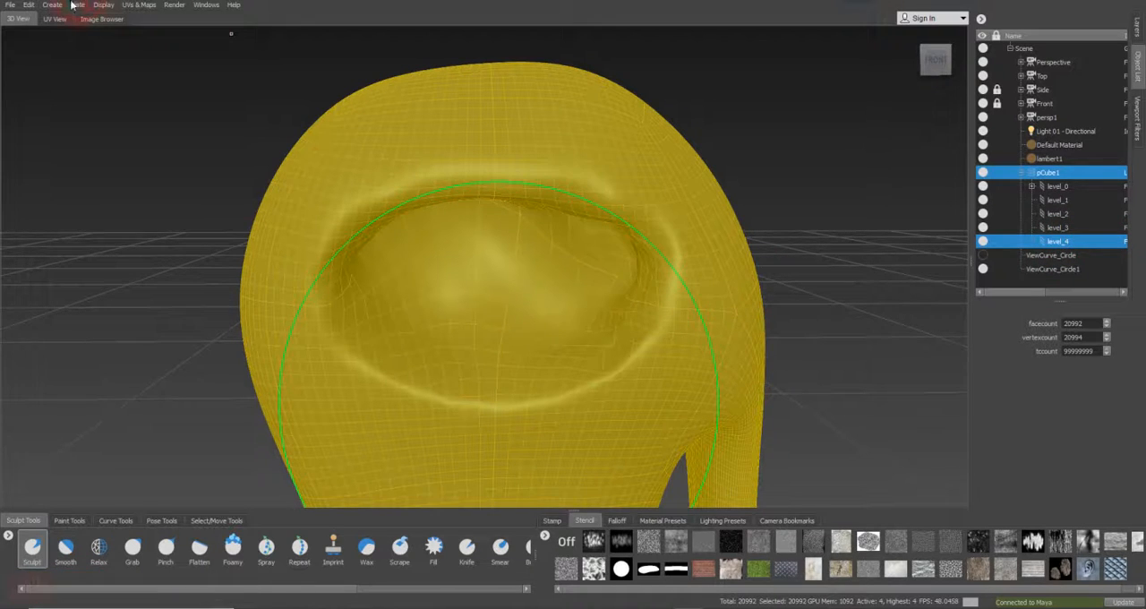
Add a new sculpt layer to pCube1
click(1137, 26)
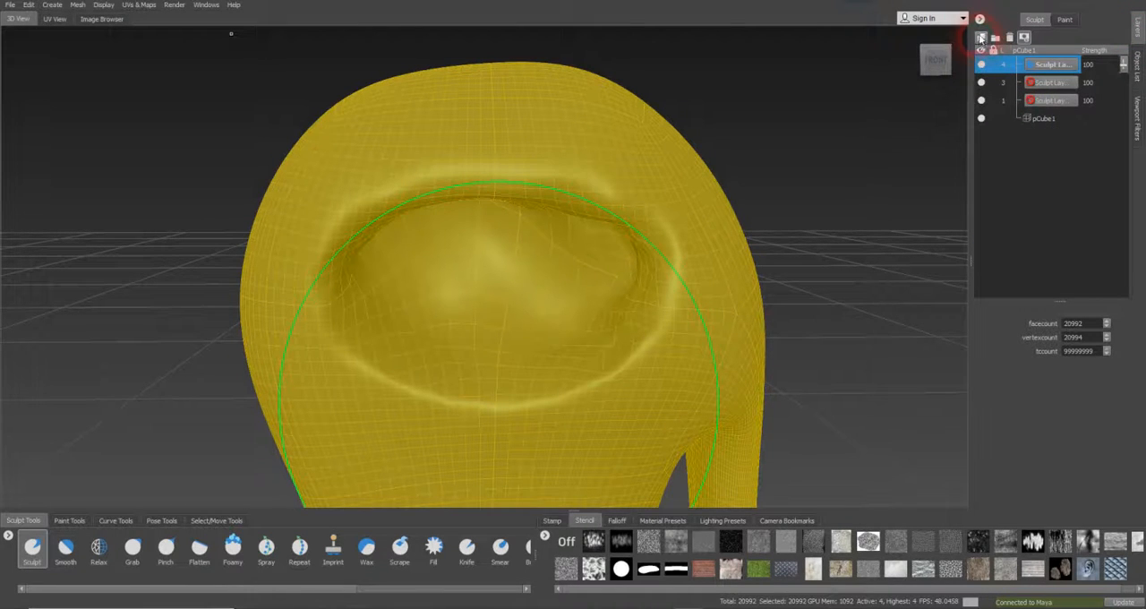
click(981, 38)
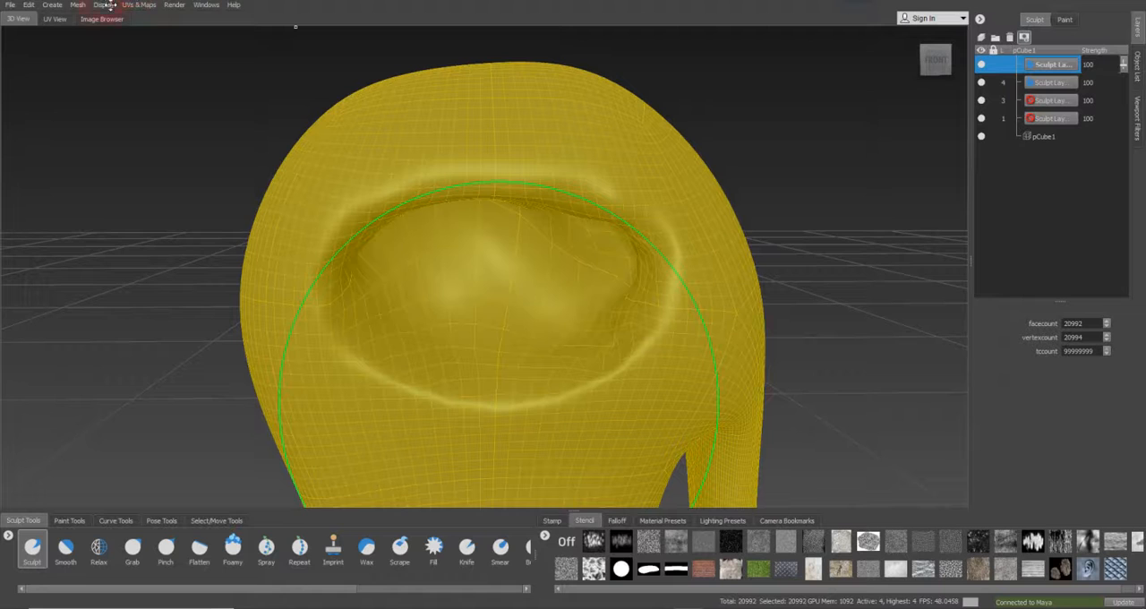
Try to step pCube1 up a subdivision level and compare level_3 and level_4 with the sculpt layers
click(79, 5)
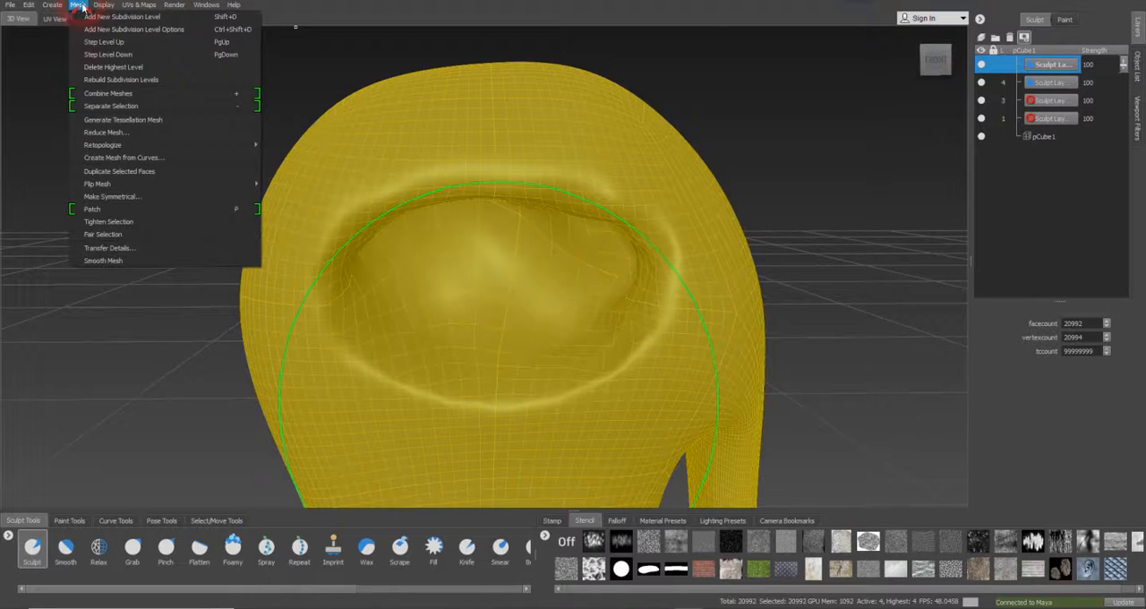
click(120, 42)
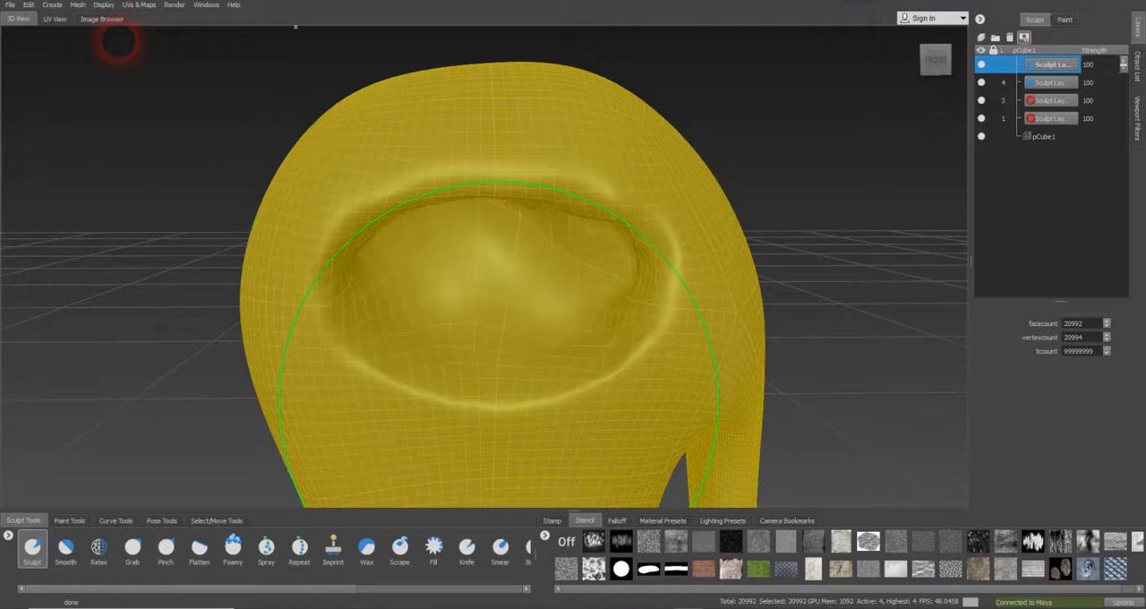
click(1136, 72)
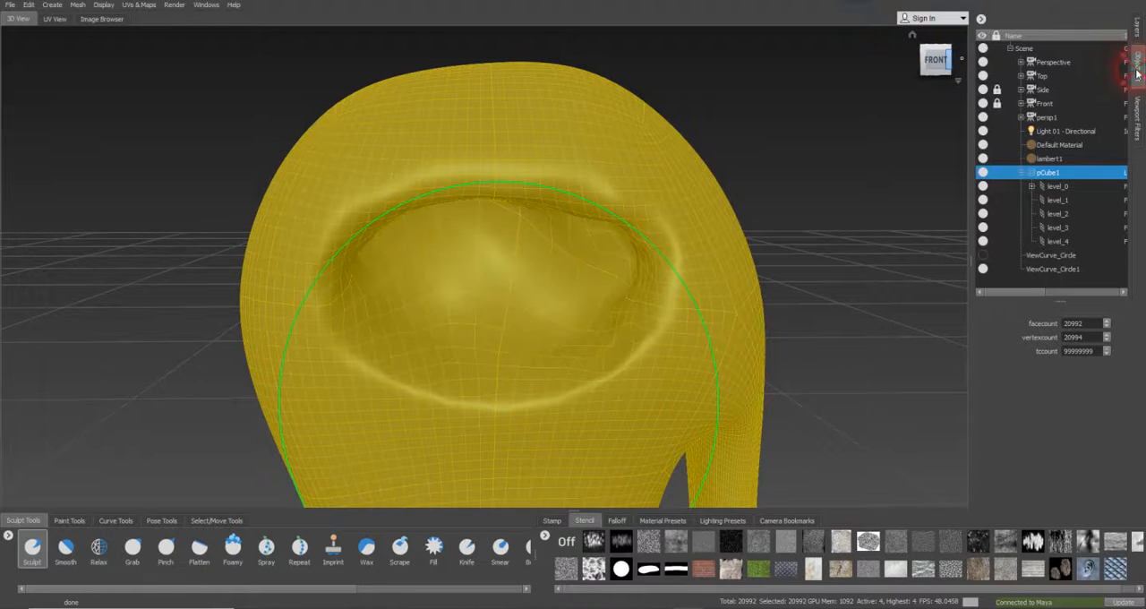
click(1059, 240)
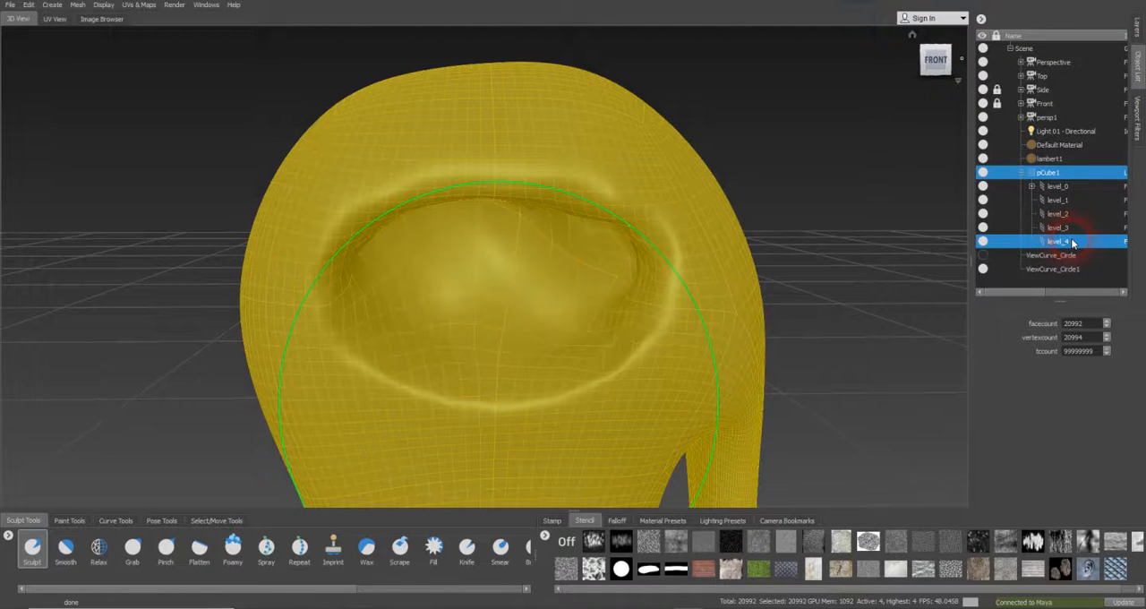
click(1072, 229)
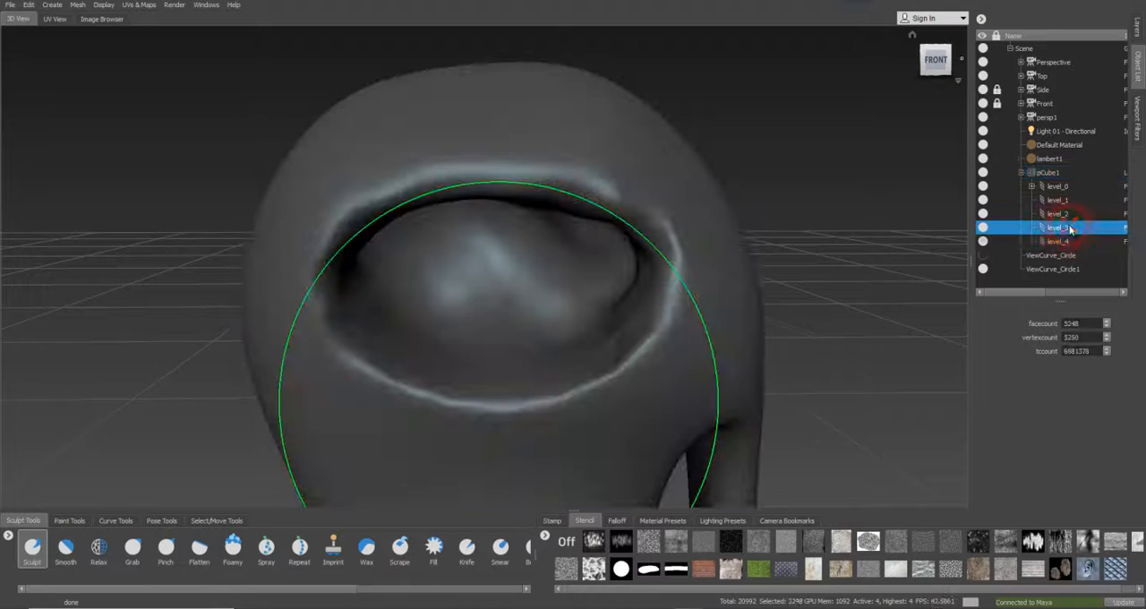
click(1067, 242)
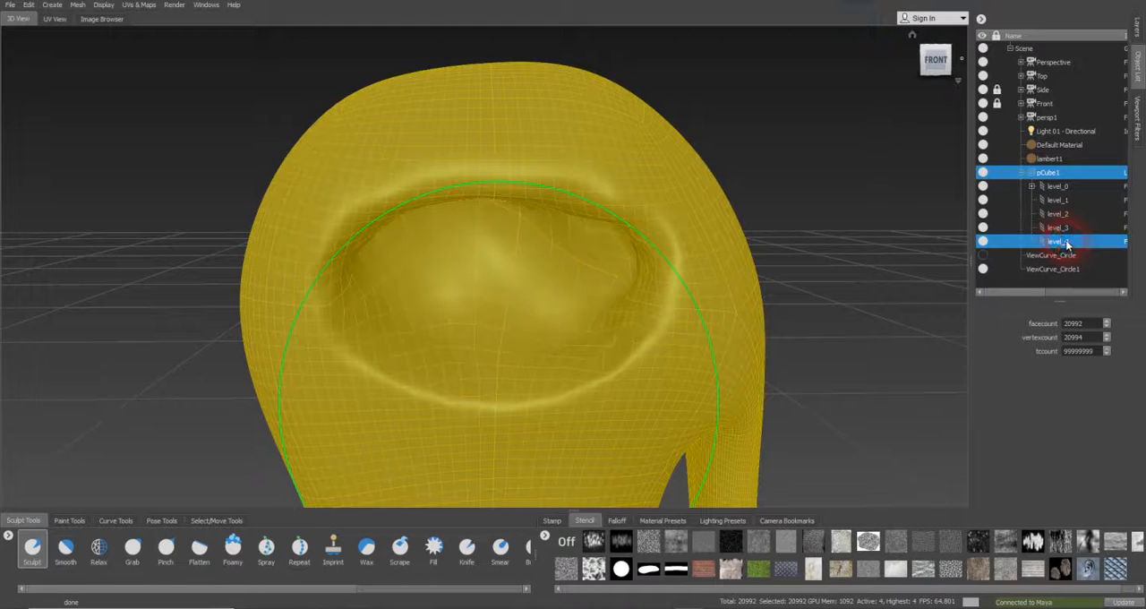
click(1139, 33)
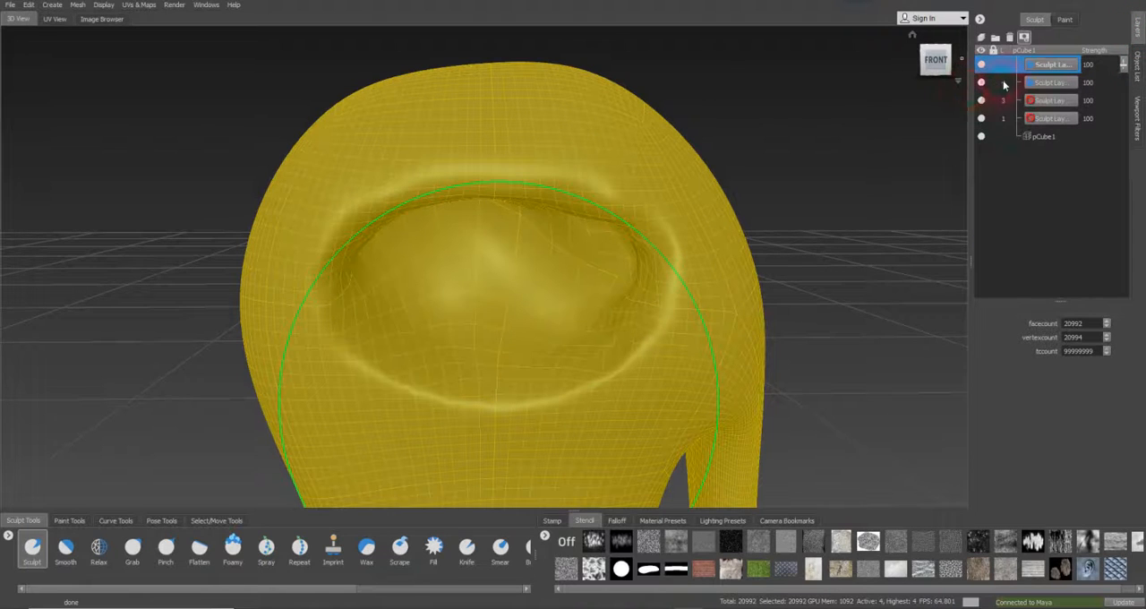
click(1136, 62)
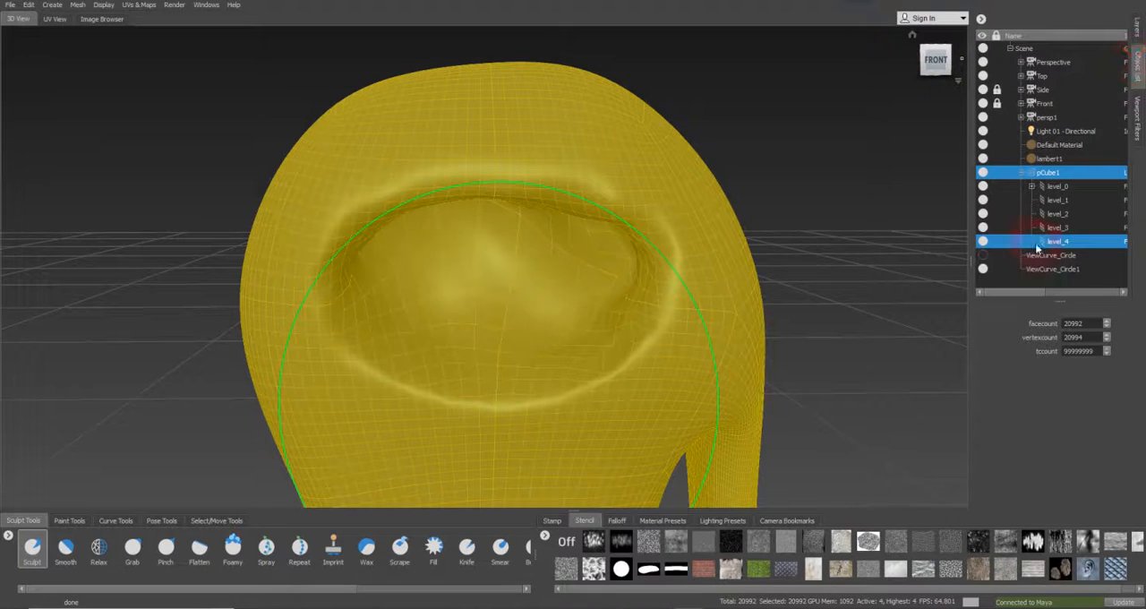
Add a new subdivision level to pCube1 and sculpt the upper eyelid along the circle curve at level_5
click(78, 6)
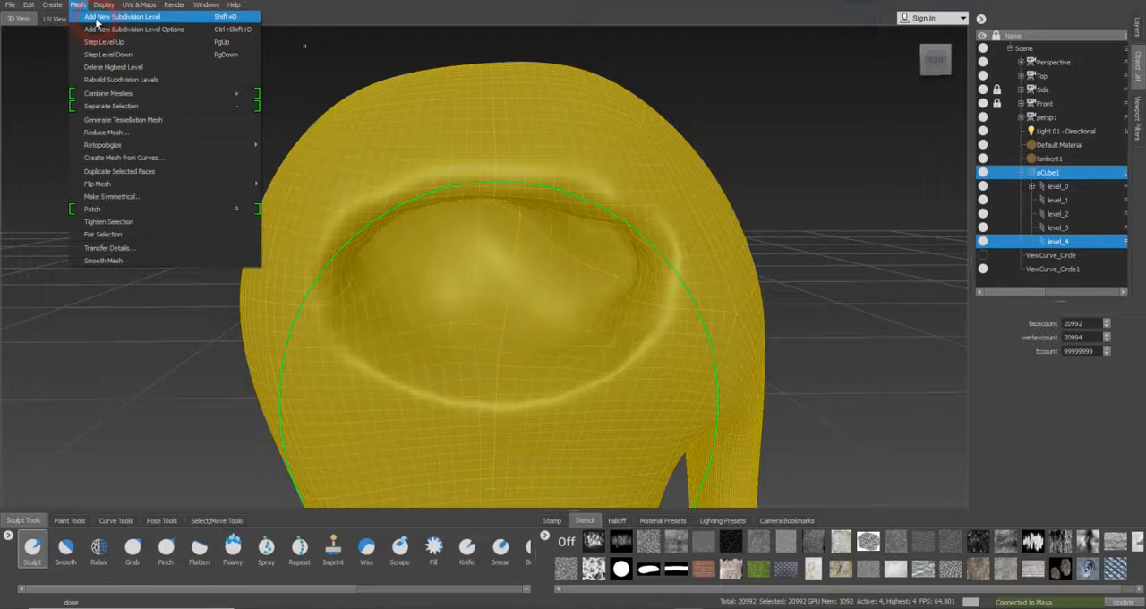
click(97, 18)
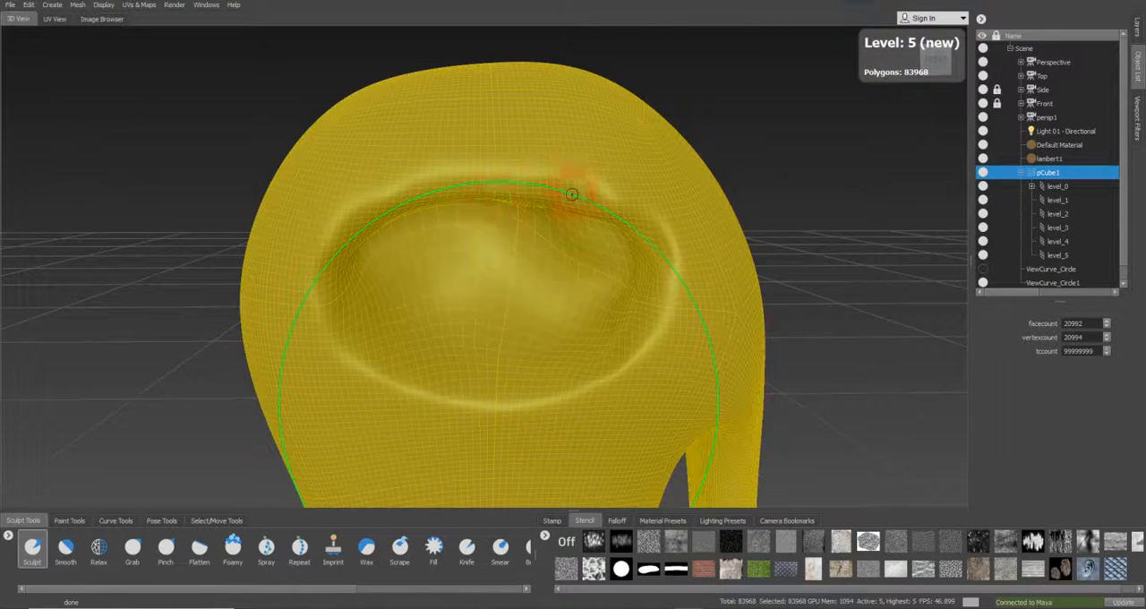
click(1058, 257)
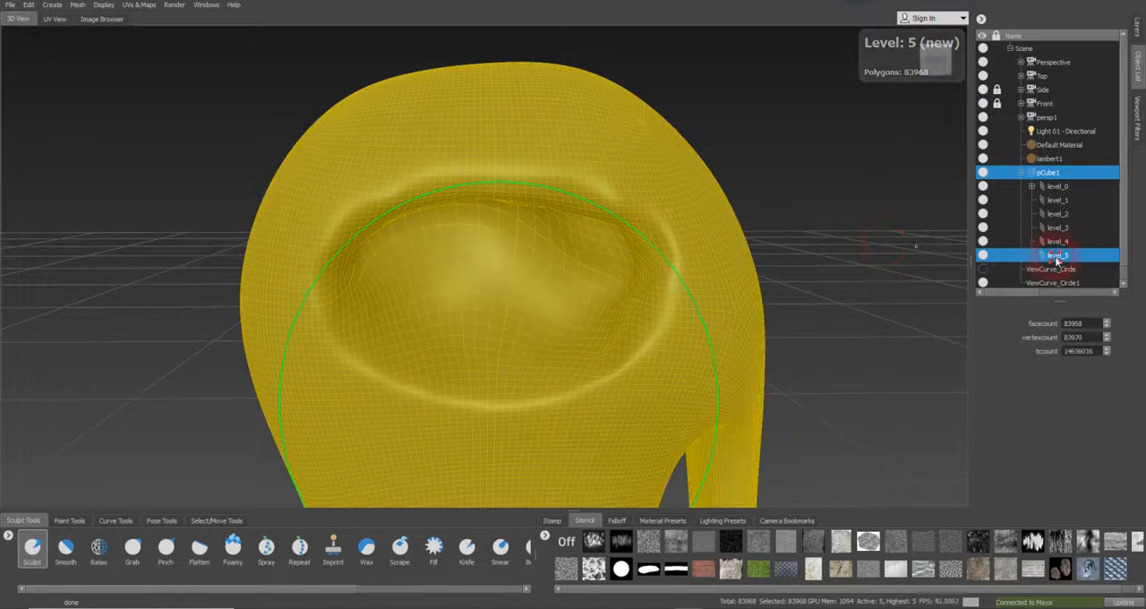
mouse_move(660, 253)
mouse_down()
mouse_move(650, 199)
mouse_move(624, 185)
mouse_move(484, 181)
mouse_move(426, 187)
mouse_move(361, 255)
mouse_up()
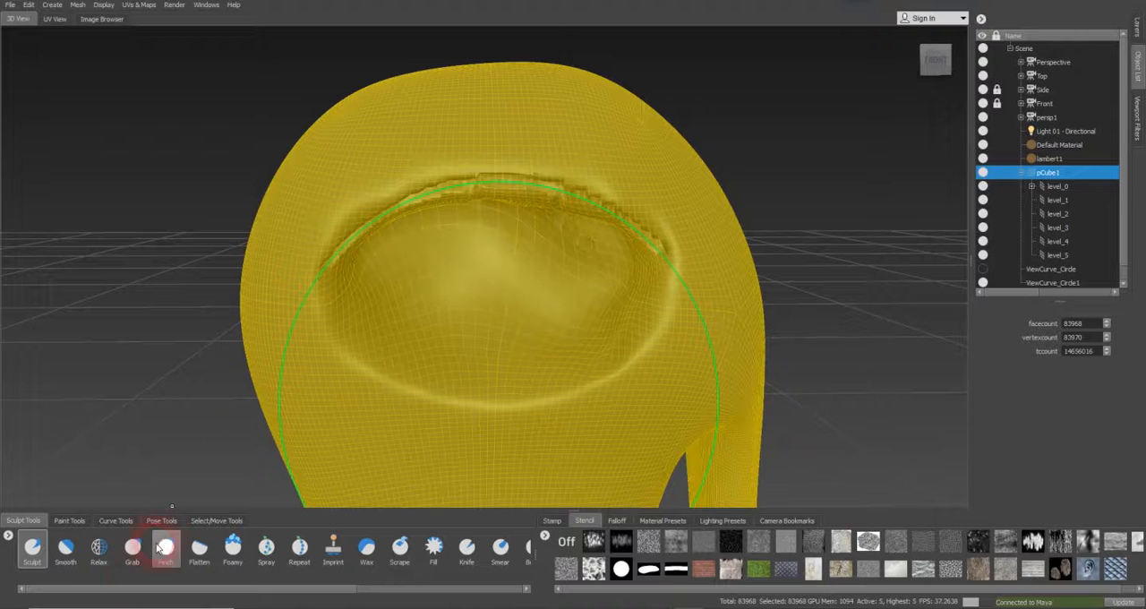
Examine the sculpted upper eyelid ridge from several angles against the circle curve
click(77, 561)
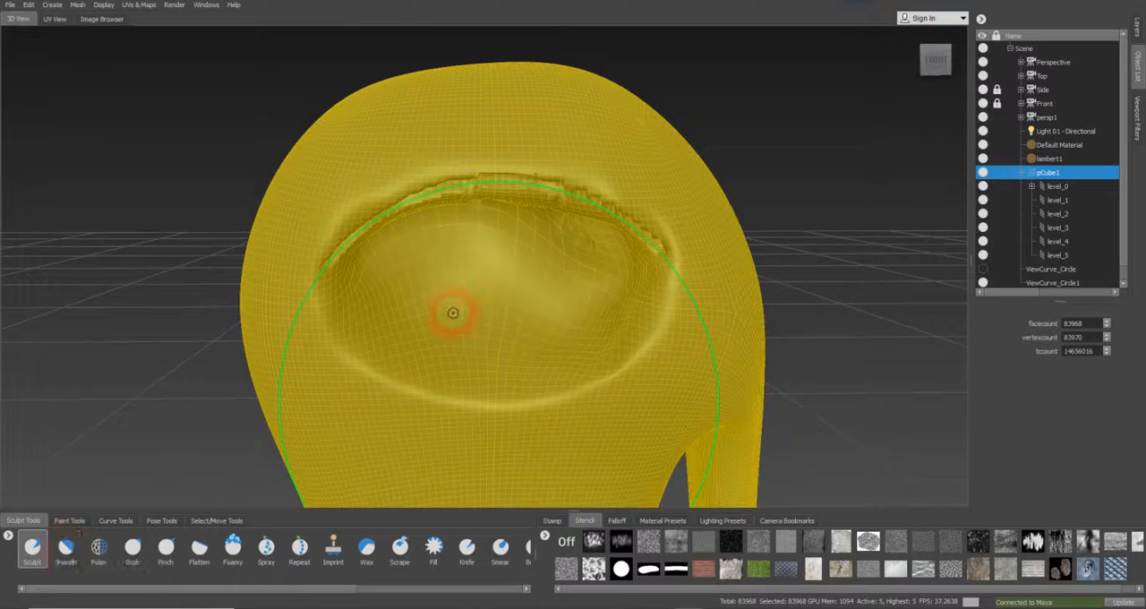
alt+drag(524, 273, 525, 258)
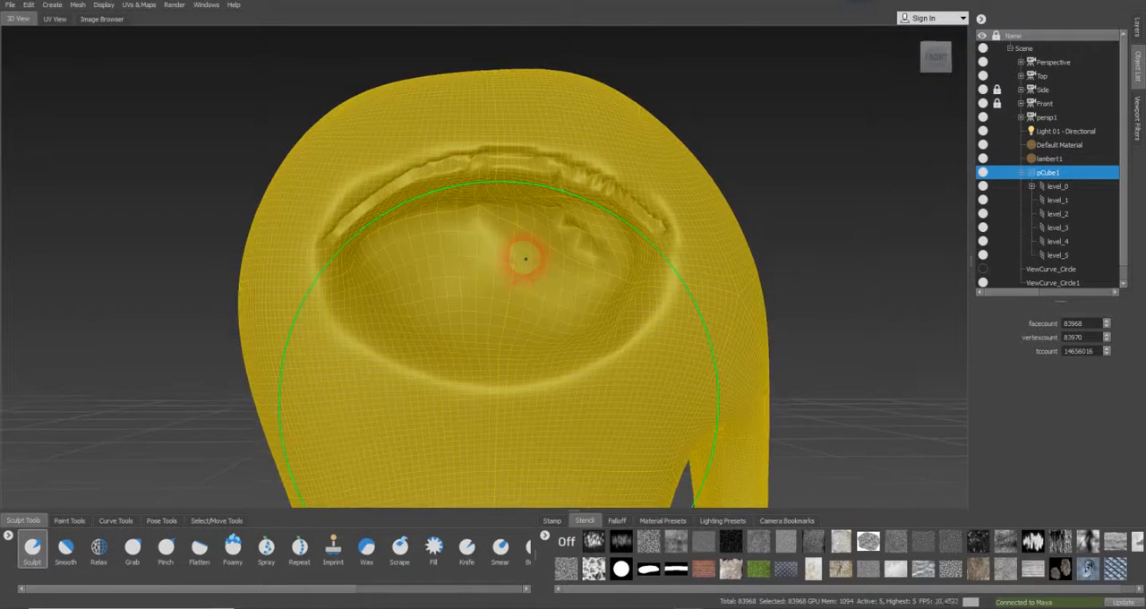
alt+middle_drag(497, 231, 502, 273)
alt+drag(501, 274, 498, 265)
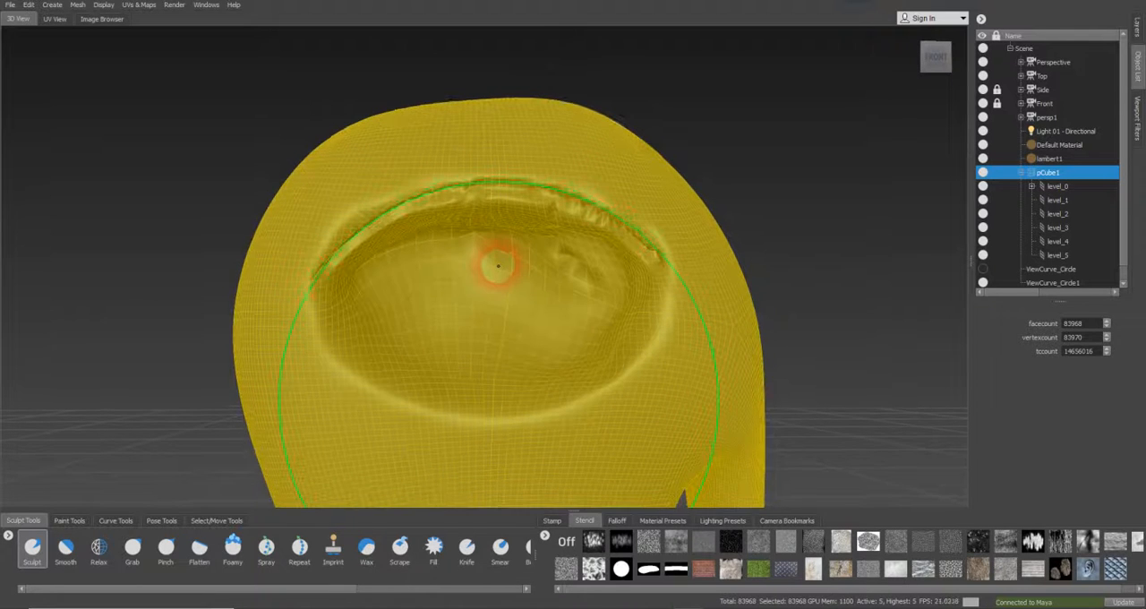
key(alt)
alt+middle_drag(550, 266, 552, 273)
alt+drag(552, 272, 552, 269)
key(alt)
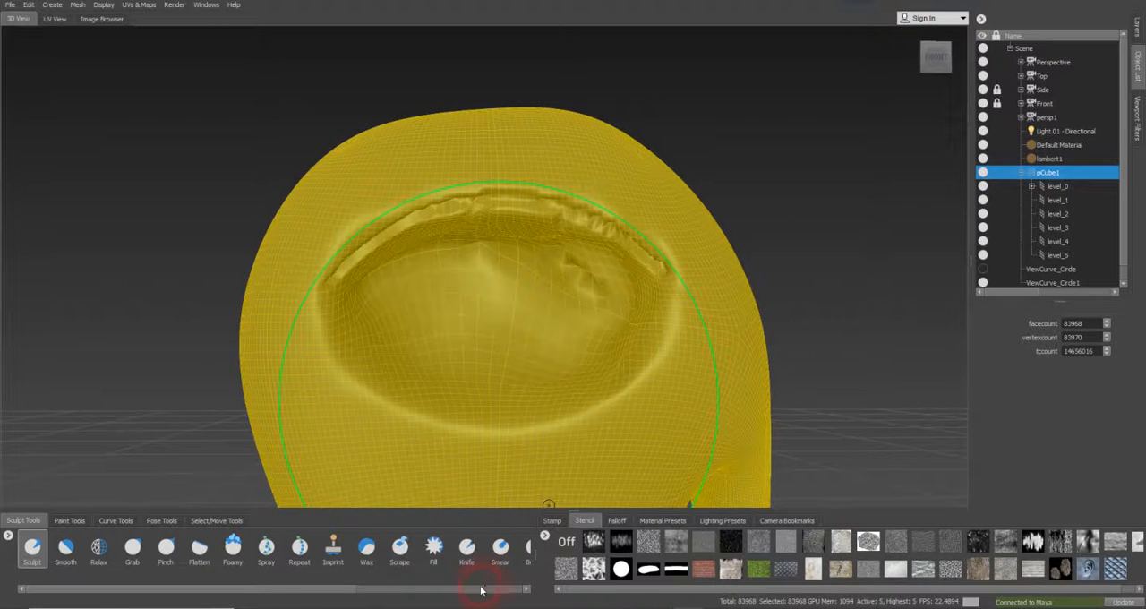
Mask a thin strip along the circle curve just above the upper eyelid ridge using the Mask brush
drag(340, 595, 524, 592)
click(478, 546)
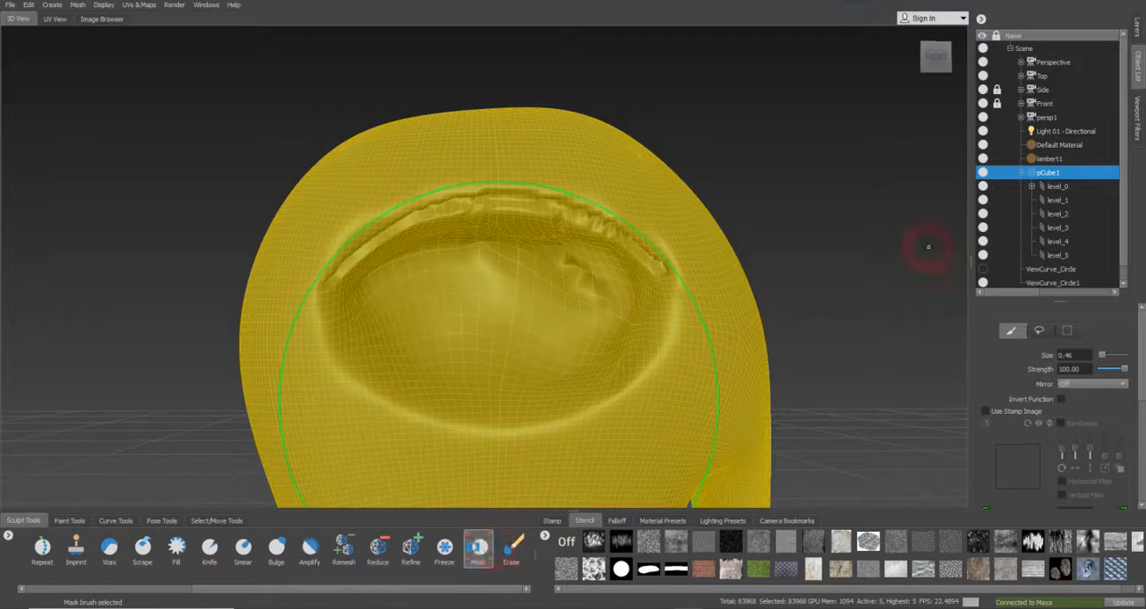
click(1135, 30)
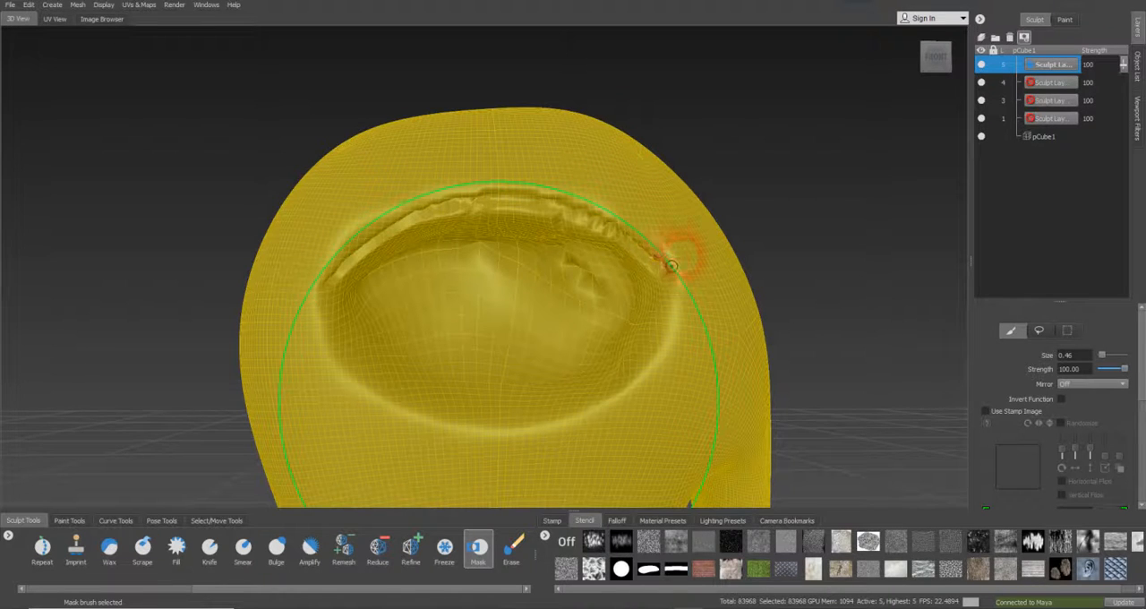
mouse_move(582, 198)
mouse_down()
mouse_move(546, 174)
mouse_move(609, 194)
mouse_move(594, 185)
mouse_move(597, 205)
mouse_up()
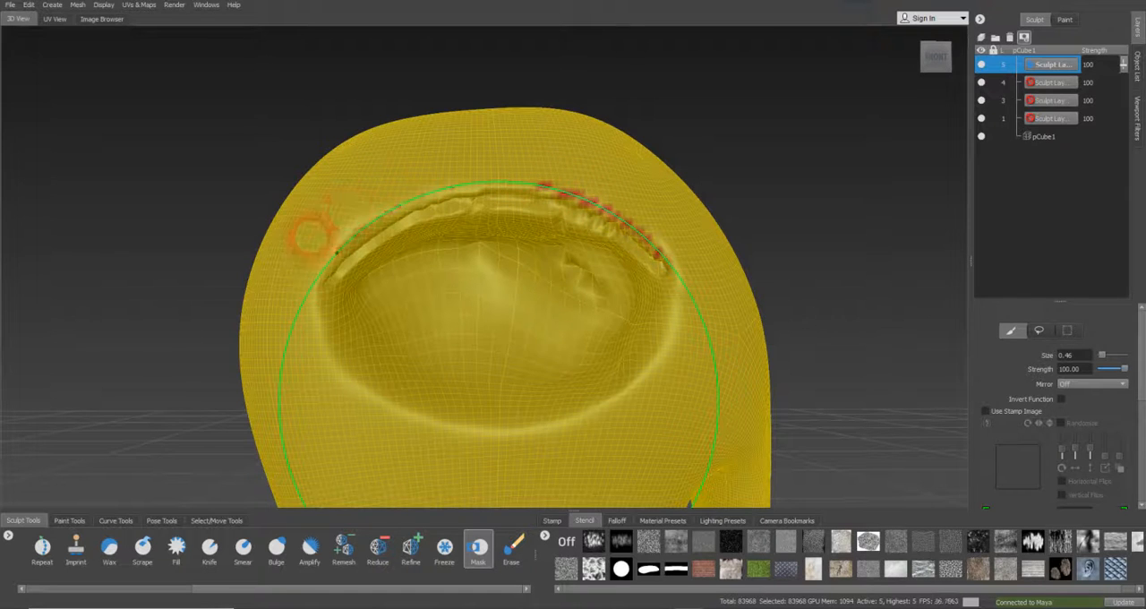
mouse_move(309, 273)
mouse_down()
mouse_move(344, 229)
mouse_move(474, 169)
mouse_move(499, 179)
mouse_move(389, 192)
mouse_move(338, 235)
mouse_move(409, 193)
mouse_move(546, 186)
mouse_move(501, 180)
mouse_move(600, 206)
mouse_move(643, 227)
mouse_move(661, 254)
mouse_up()
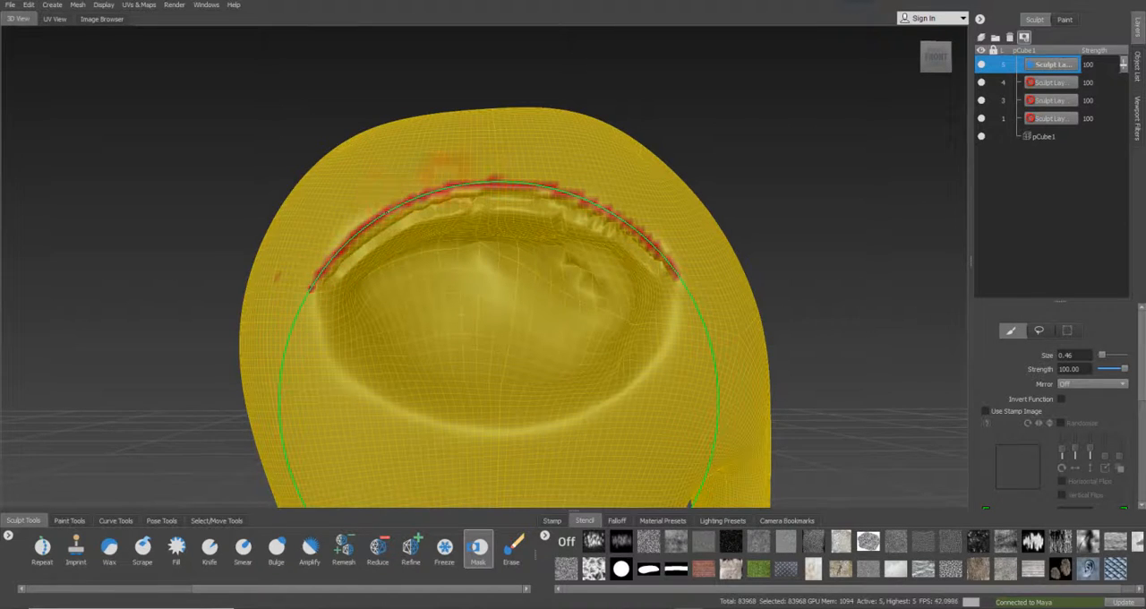
Widen the mask strip above the upper eyelid along the circle curve with a brush size of 1.27
mouse_move(558, 184)
alt+mouse_down()
mouse_move(536, 224)
mouse_move(545, 216)
mouse_move(569, 242)
mouse_move(566, 224)
alt+mouse_up()
key(b)
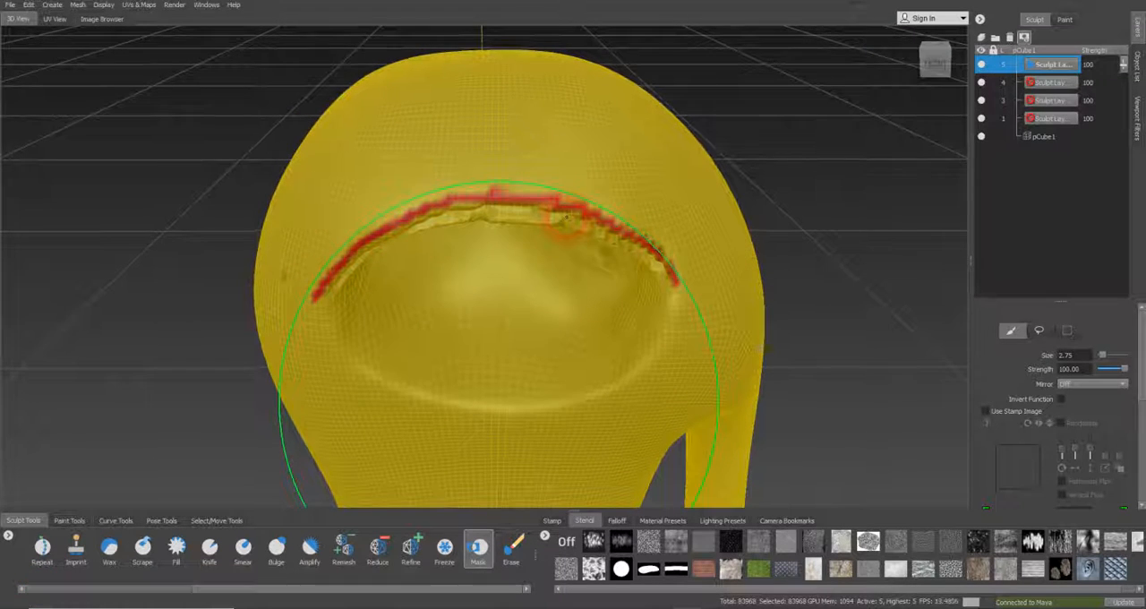
key(b)
drag(650, 212, 618, 201)
mouse_move(644, 234)
mouse_down()
mouse_move(618, 208)
mouse_move(466, 188)
mouse_move(378, 217)
mouse_move(319, 273)
mouse_up()
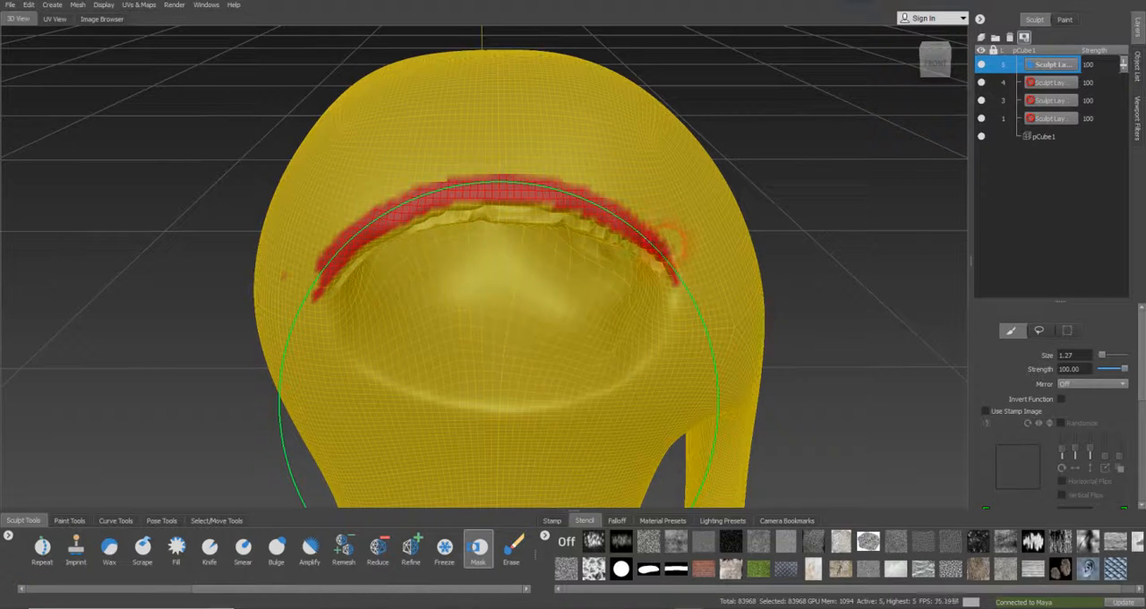
Extend the mask upward over the brow area with a brush size of 2.55, undoing the stray stroke at the eye corner
mouse_move(682, 258)
alt+mouse_down()
mouse_move(678, 243)
mouse_move(653, 255)
mouse_move(641, 243)
mouse_move(673, 179)
mouse_move(673, 211)
mouse_move(609, 151)
mouse_move(537, 117)
mouse_move(408, 135)
mouse_move(318, 190)
mouse_move(336, 166)
mouse_move(511, 103)
mouse_move(579, 109)
mouse_move(658, 154)
mouse_move(538, 101)
mouse_move(448, 99)
mouse_move(407, 112)
mouse_move(304, 235)
mouse_move(280, 215)
mouse_move(345, 125)
mouse_move(388, 106)
alt+mouse_up()
key(b)
drag(310, 225, 315, 256)
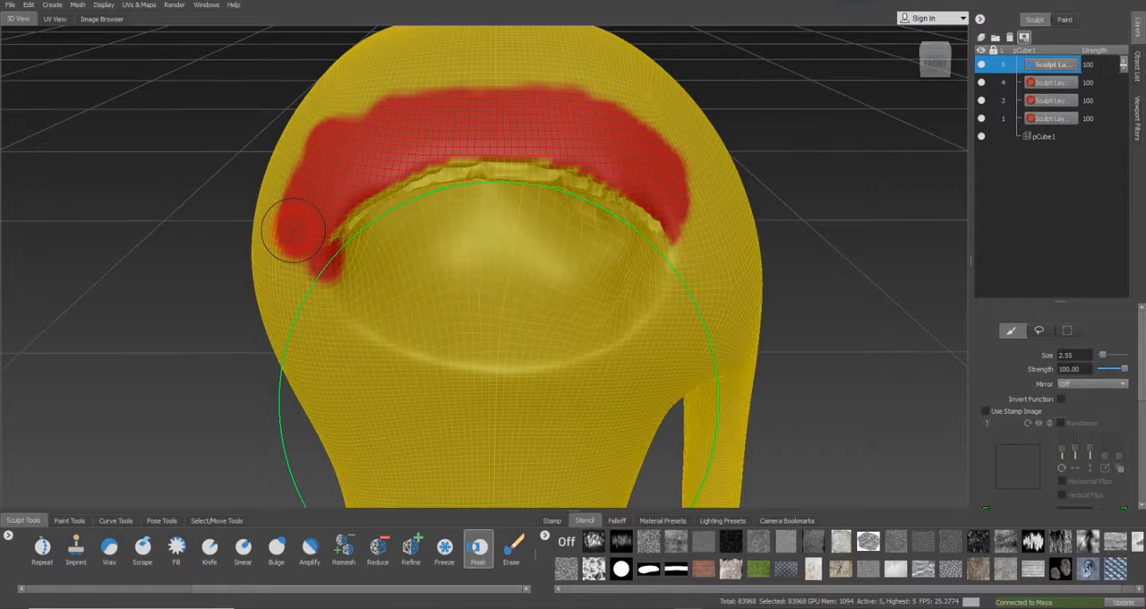
key(ctrl+z)
mouse_move(300, 215)
mouse_down()
mouse_move(351, 148)
mouse_move(537, 112)
mouse_move(690, 192)
mouse_move(596, 112)
mouse_move(316, 163)
mouse_move(537, 97)
mouse_move(692, 177)
mouse_move(291, 170)
mouse_move(277, 193)
mouse_move(421, 71)
mouse_move(631, 112)
mouse_up()
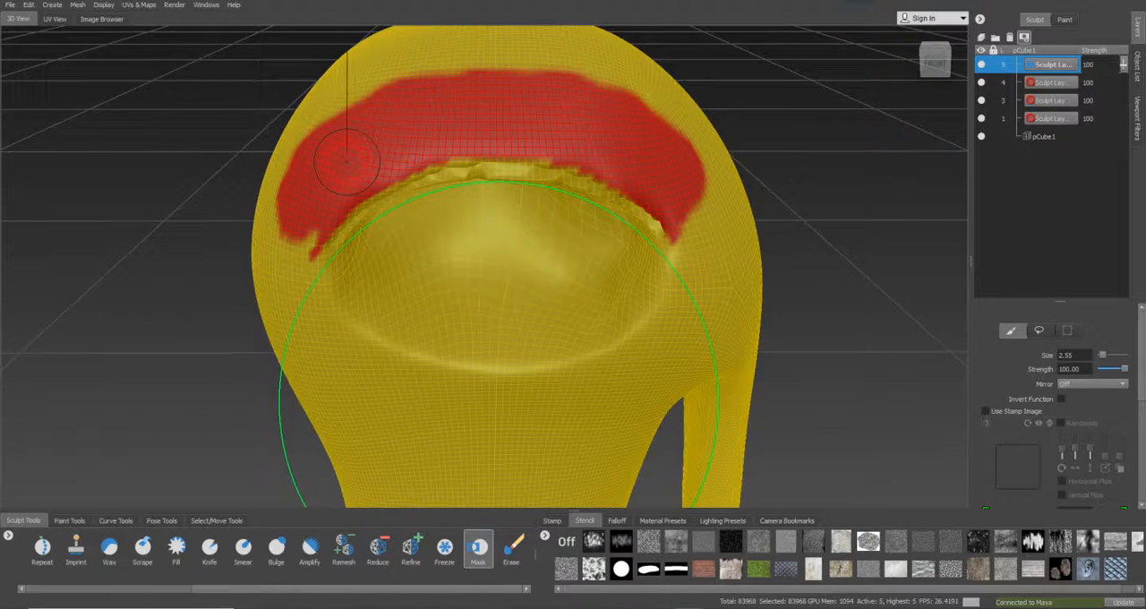
Hide the curves and mask down past the eyelid's left corner with a brush size of 0.93
key(b)
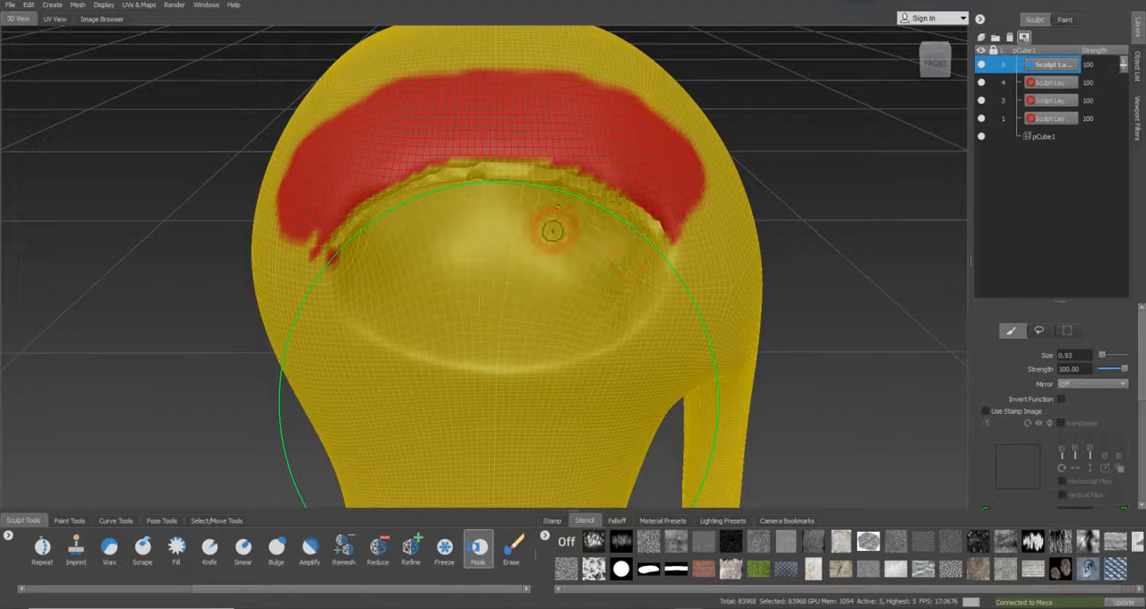
click(89, 6)
mouse_move(103, 4)
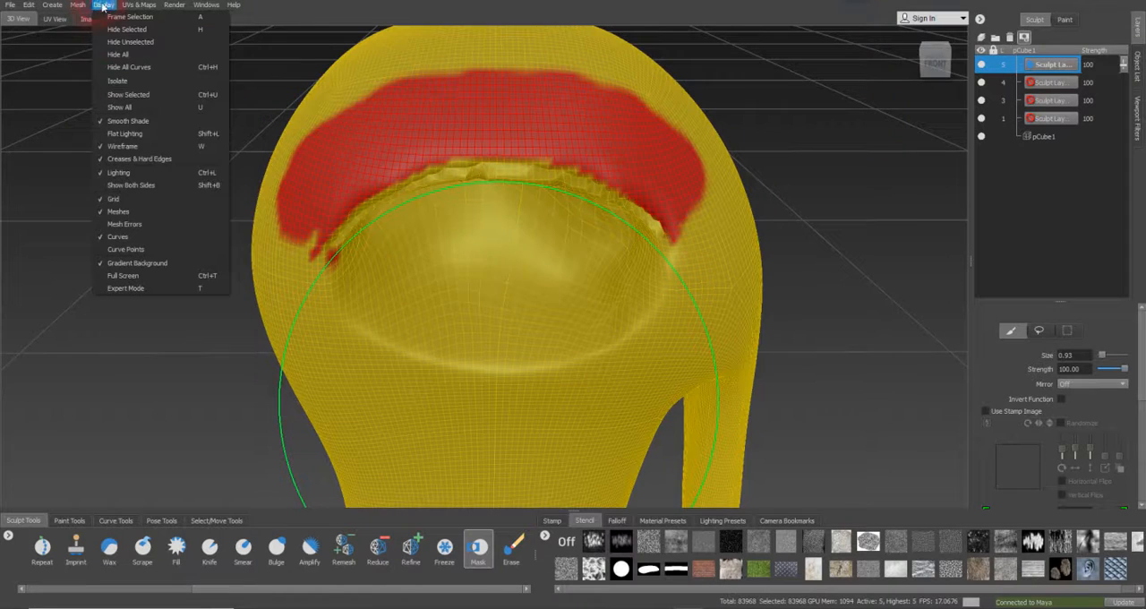
click(105, 238)
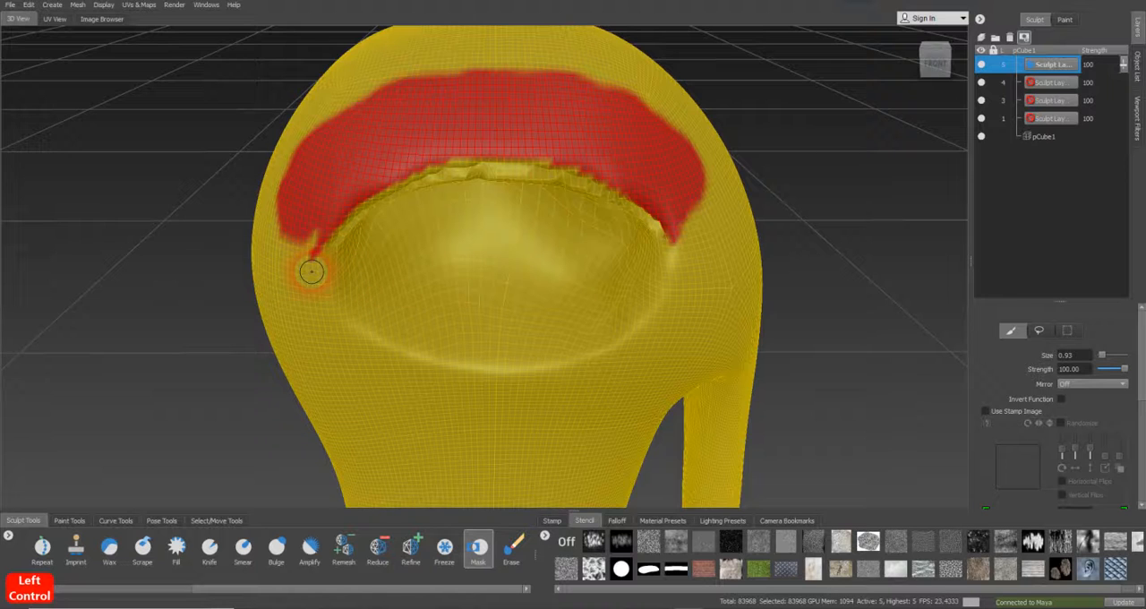
mouse_move(307, 242)
mouse_down()
mouse_move(306, 231)
mouse_move(296, 273)
mouse_up()
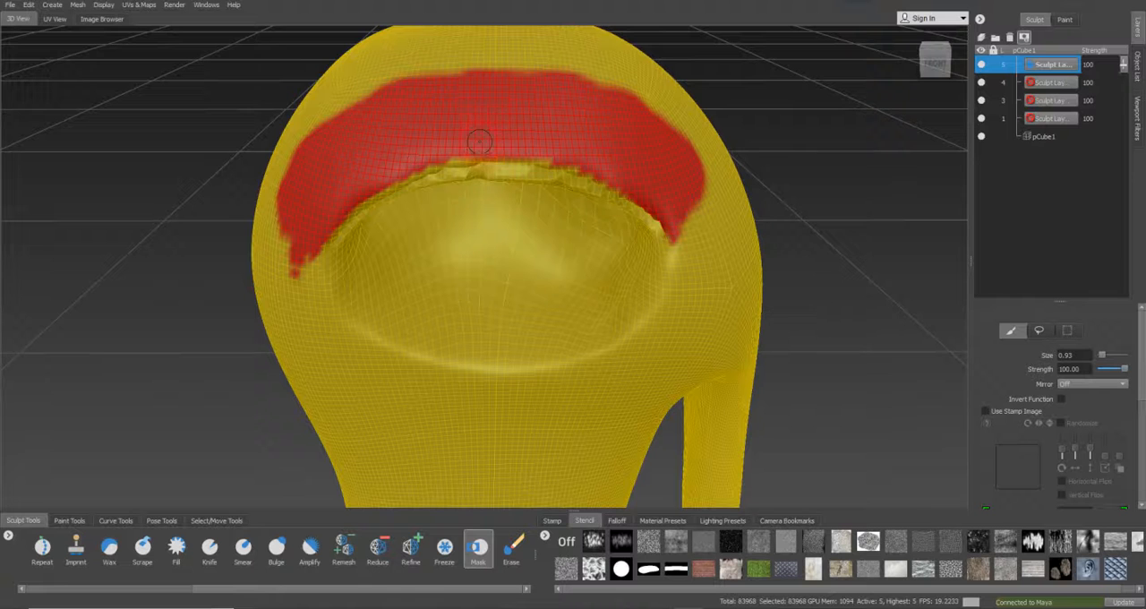
Display the curves again, with ViewCurve_Circle shown and ViewCurve_Circle1 hidden
alt+drag(519, 136, 599, 186)
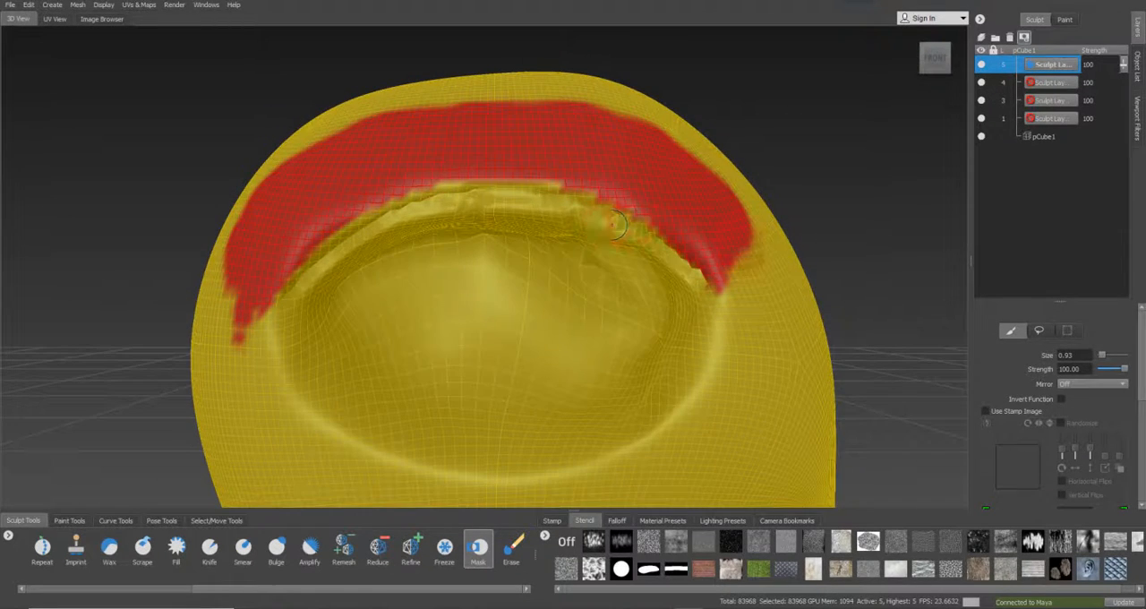
click(78, 5)
click(104, 4)
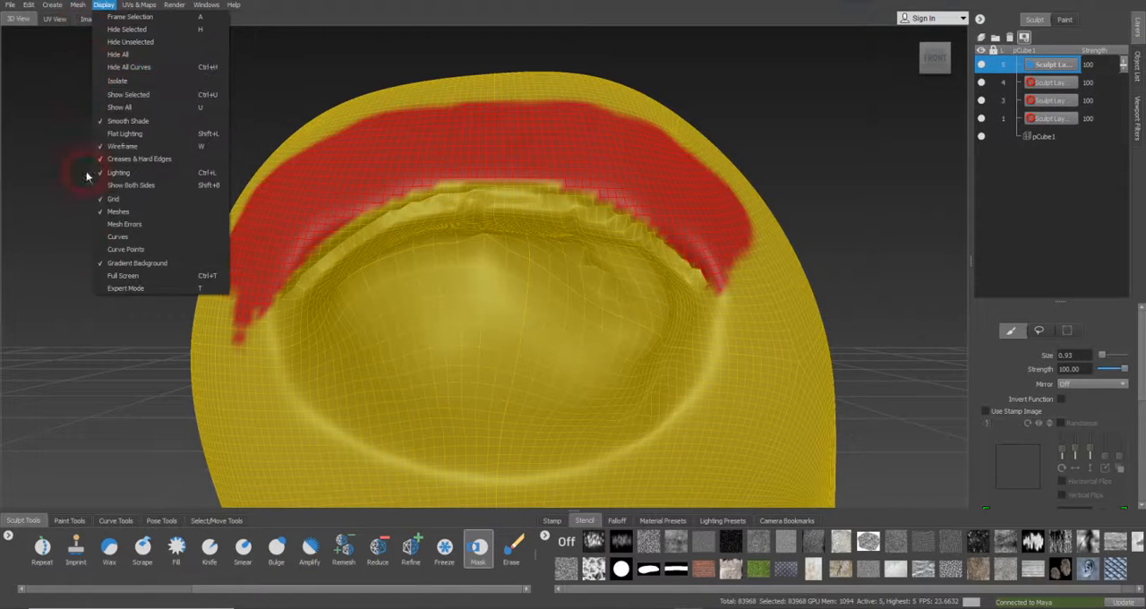
click(100, 238)
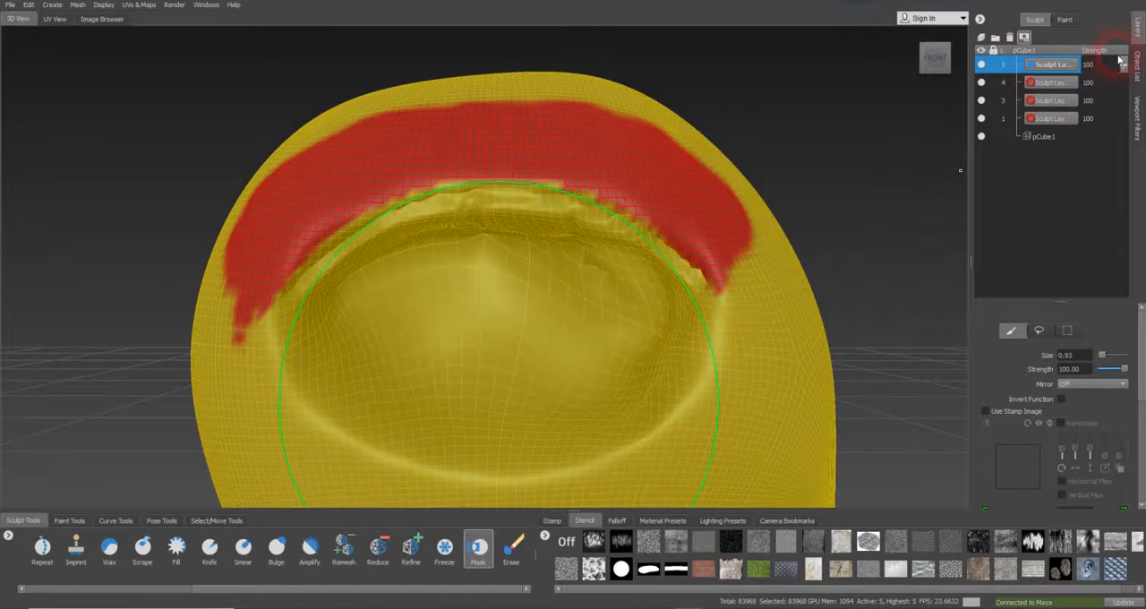
click(1137, 67)
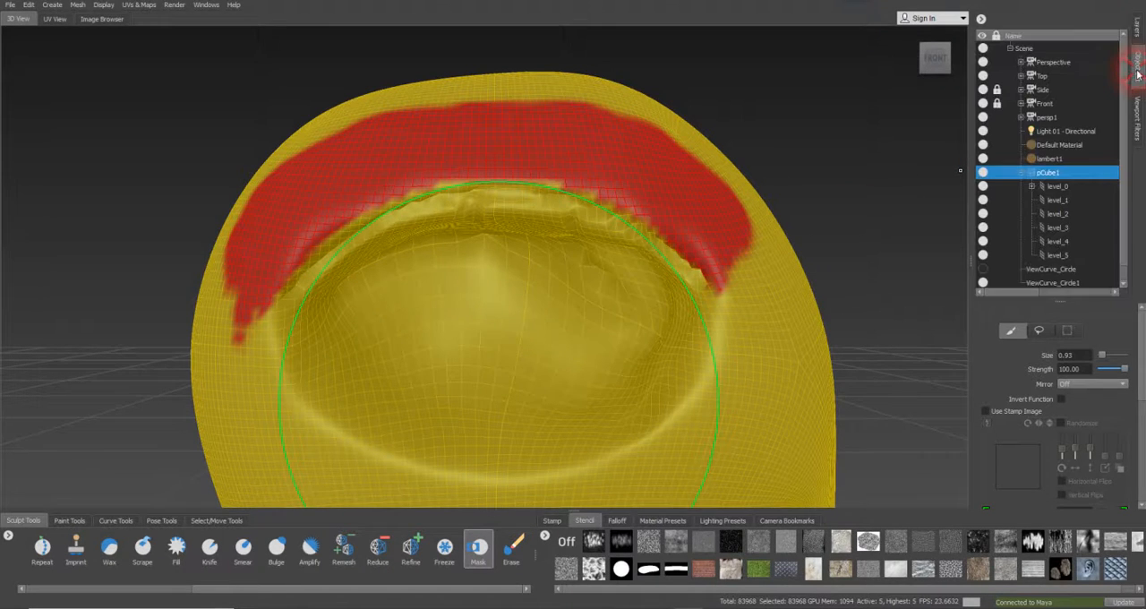
click(1074, 270)
click(982, 270)
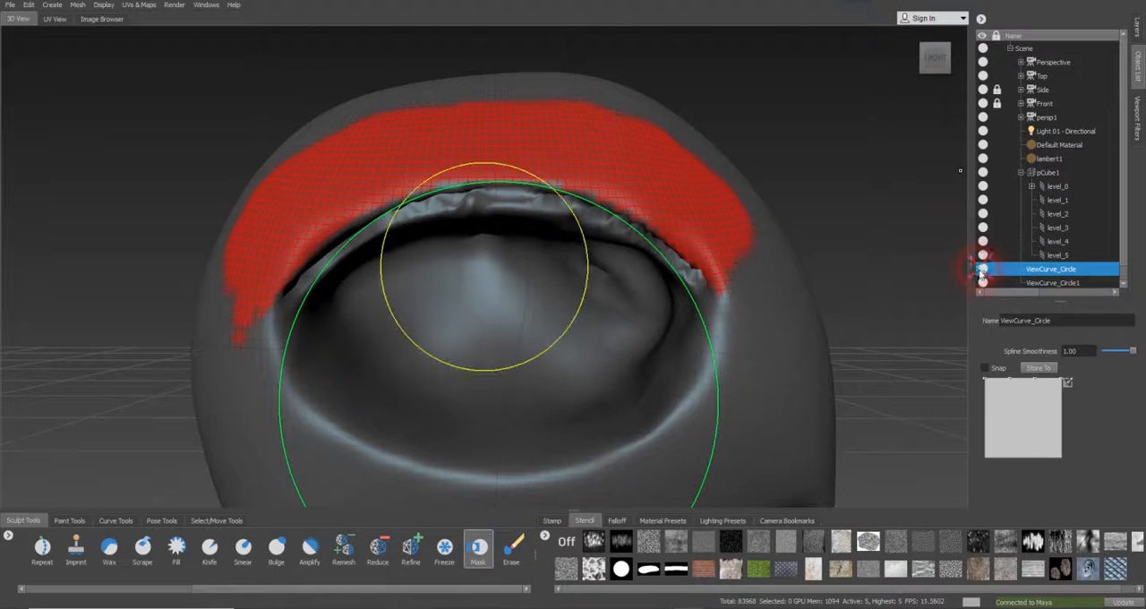
click(984, 283)
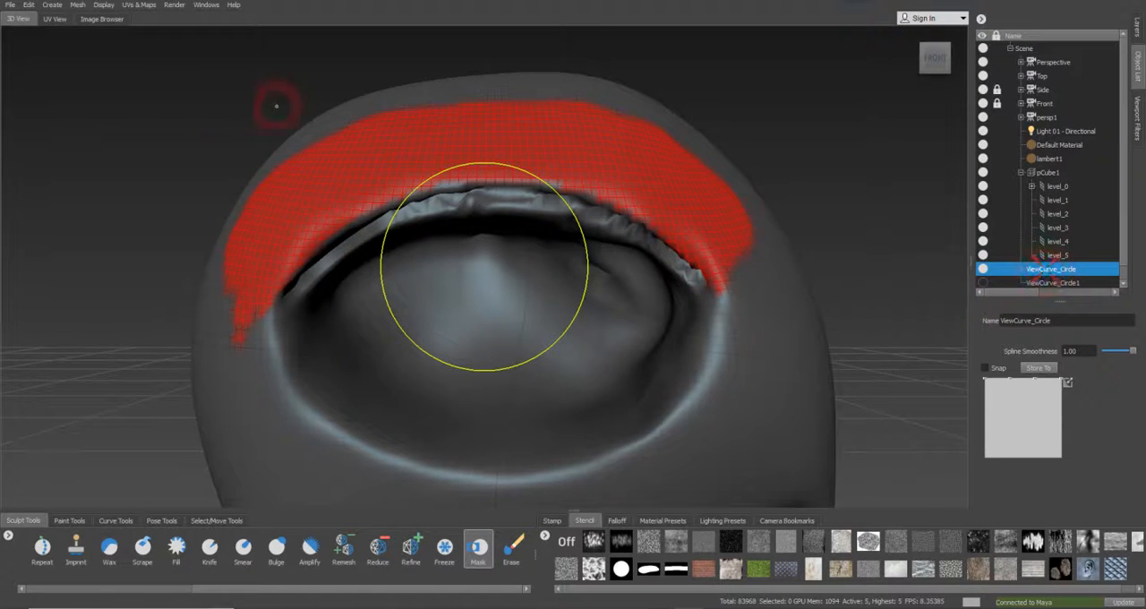
Show the curve points and scale ViewCurve_Circle up to roughly the width of the eye socket
click(103, 4)
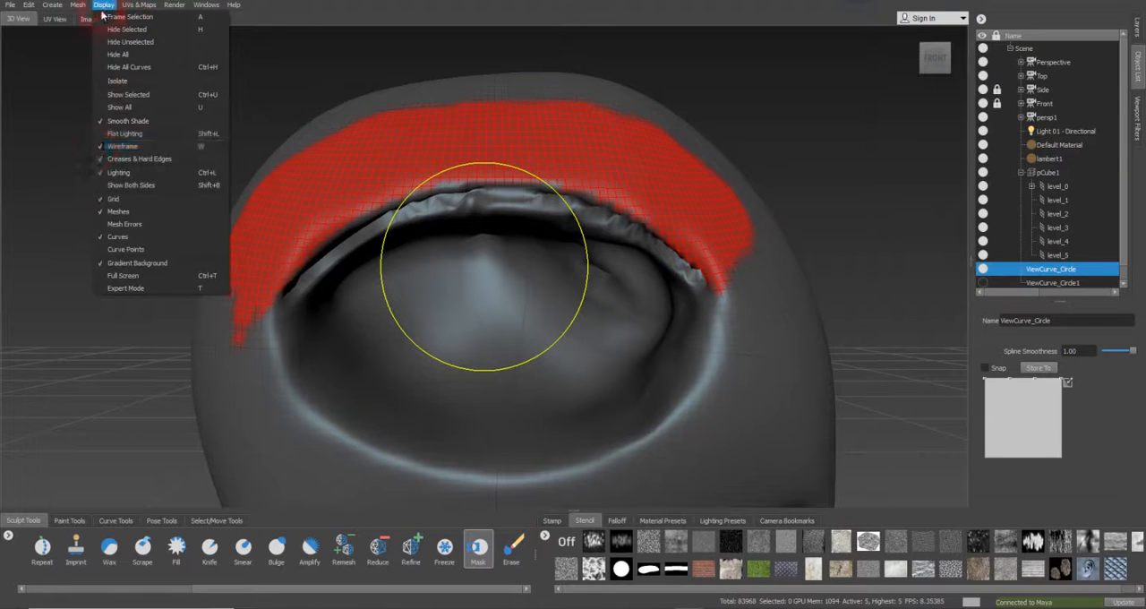
click(113, 250)
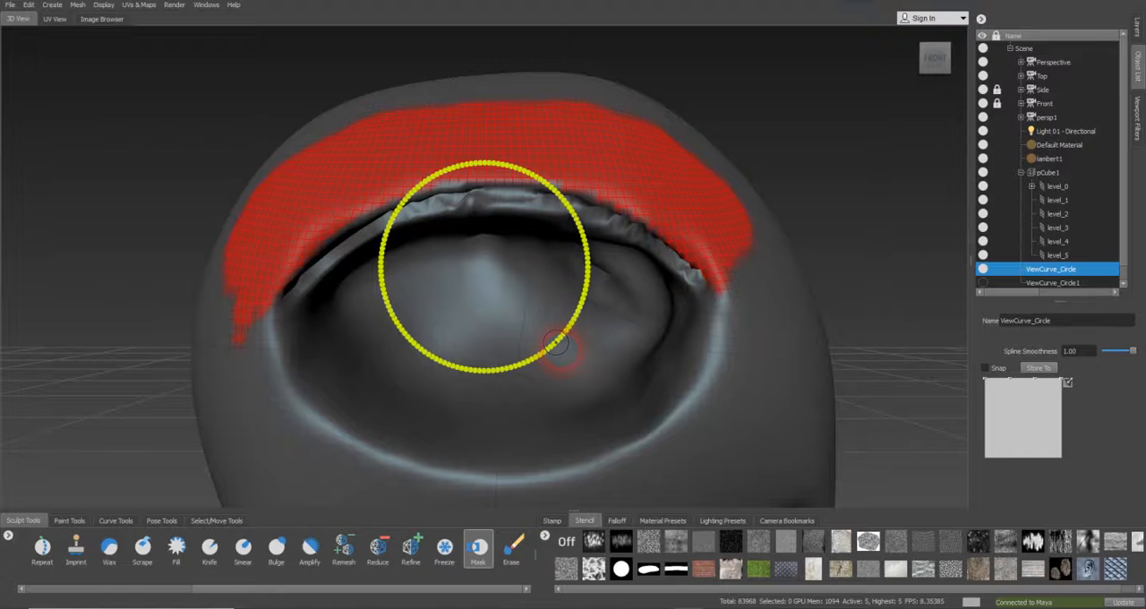
right_drag(561, 351, 1121, 340)
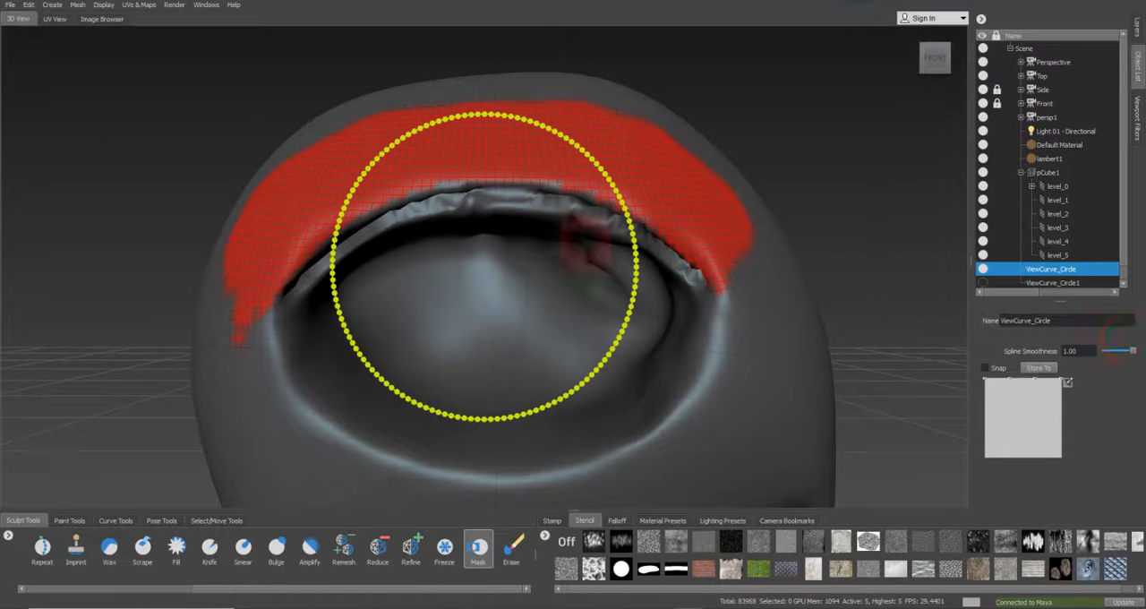
right_drag(632, 236, 952, 285)
right_drag(679, 249, 949, 300)
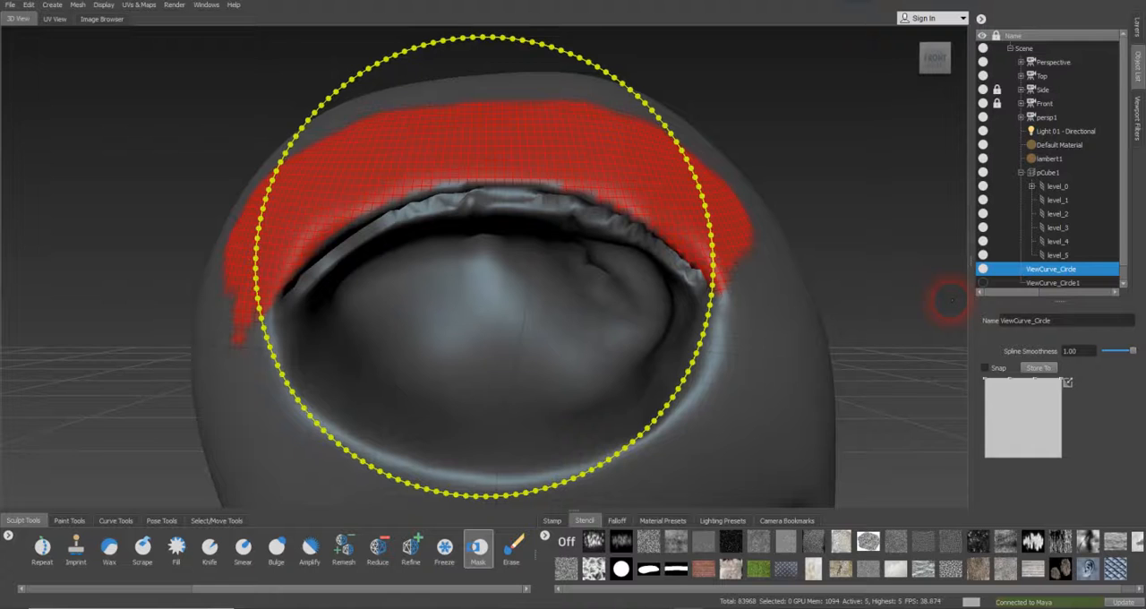
Fine-tune the position and size of ViewCurve_Circle so its lower arc follows the eye's lower rim
key(c)
mouse_move(712, 287)
middle_down()
mouse_move(731, 273)
mouse_move(735, 282)
middle_up()
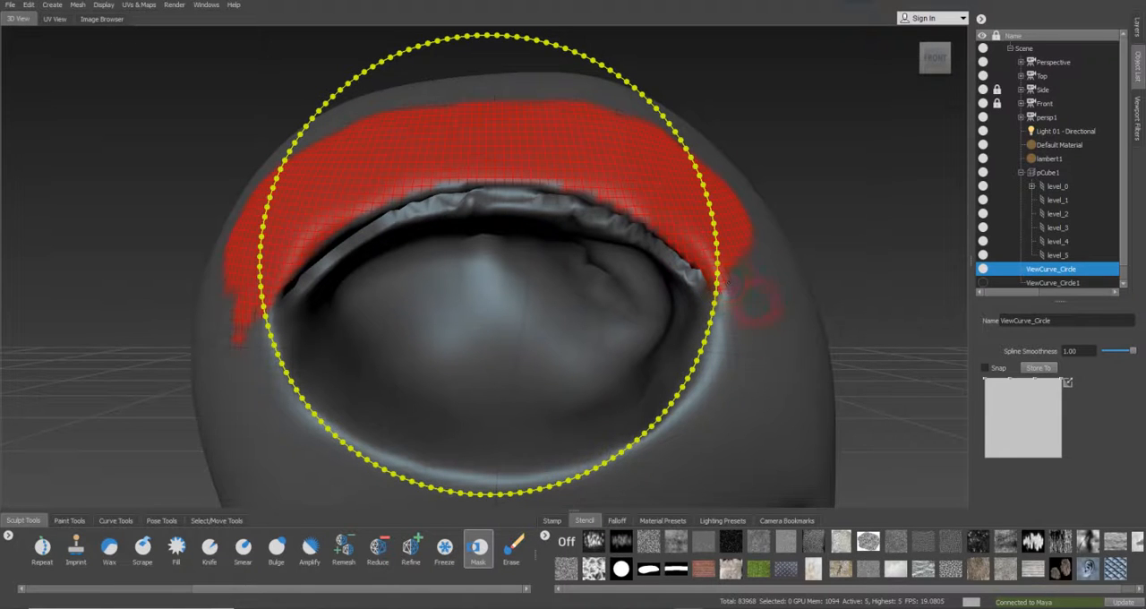
right_drag(746, 304, 753, 308)
middle_drag(721, 310, 722, 300)
key(c)
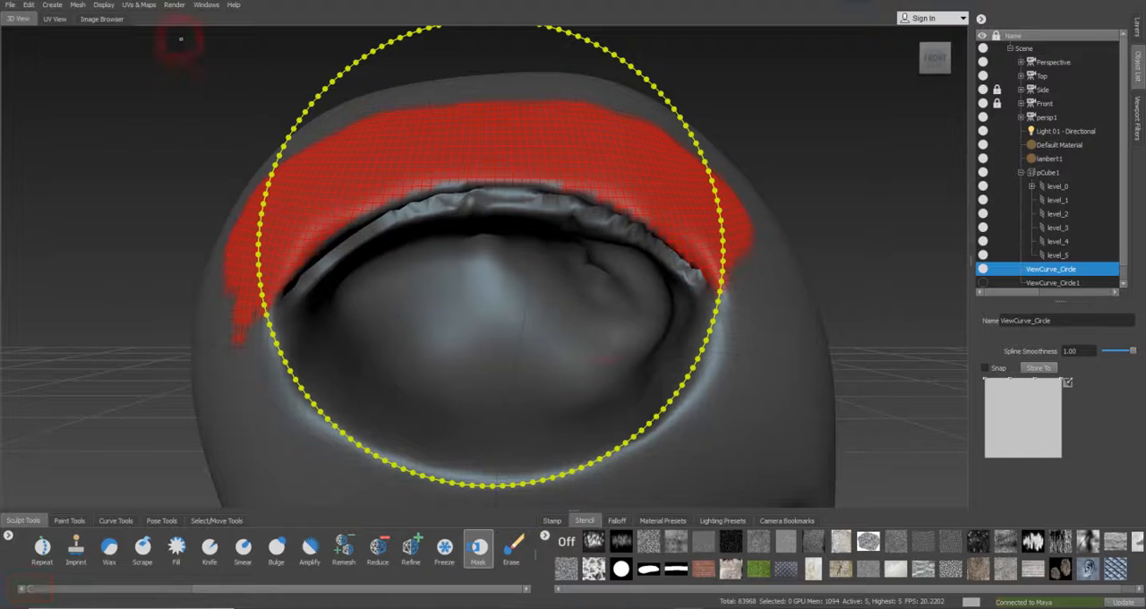
click(106, 6)
click(138, 246)
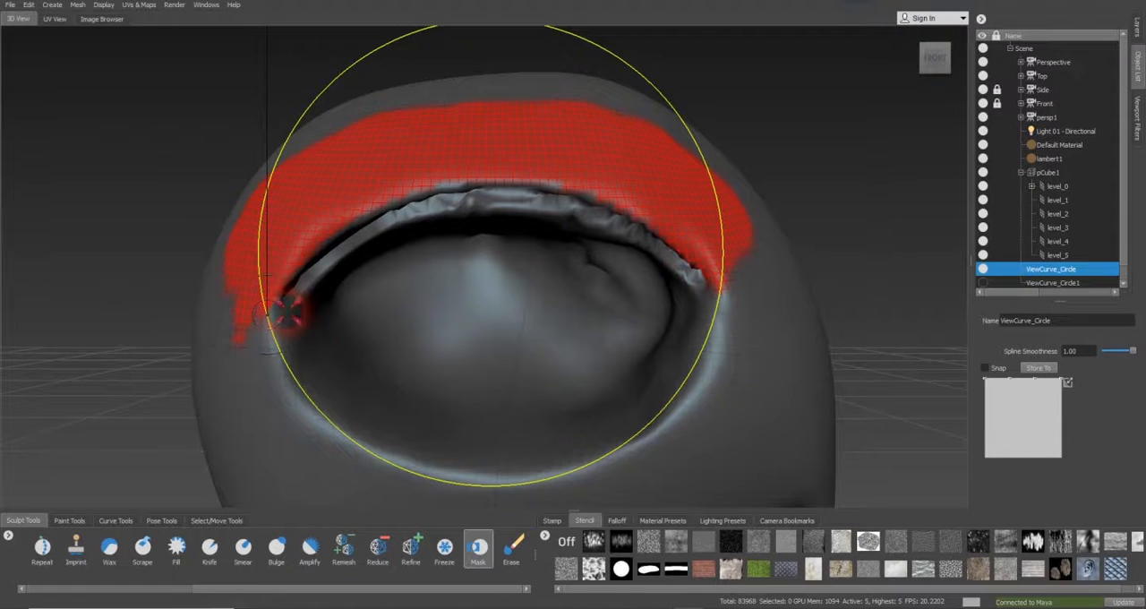
key(b)
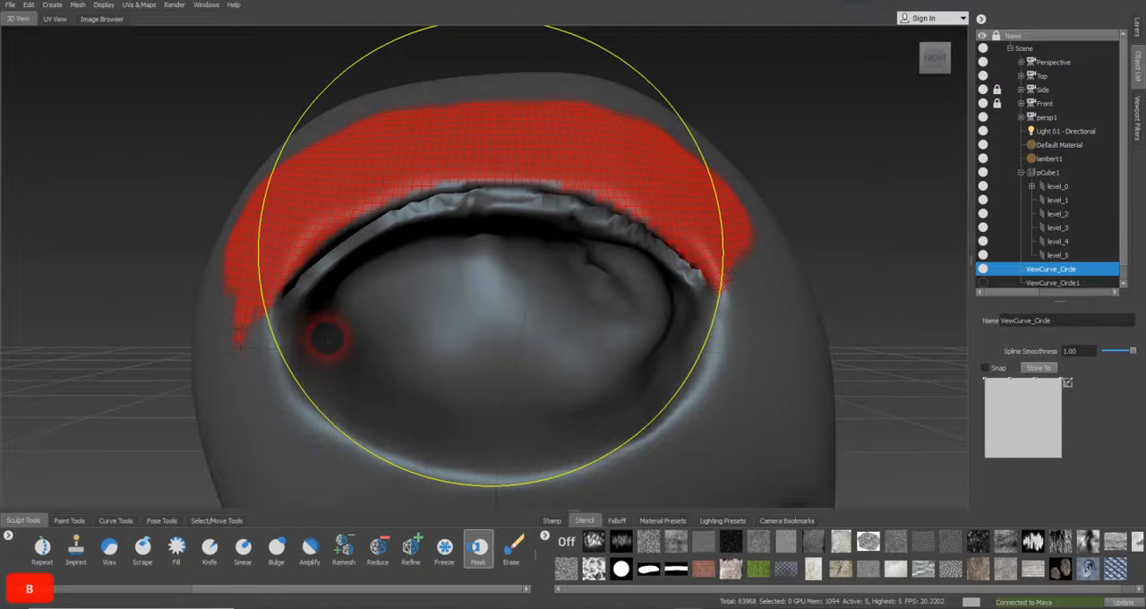
click(104, 6)
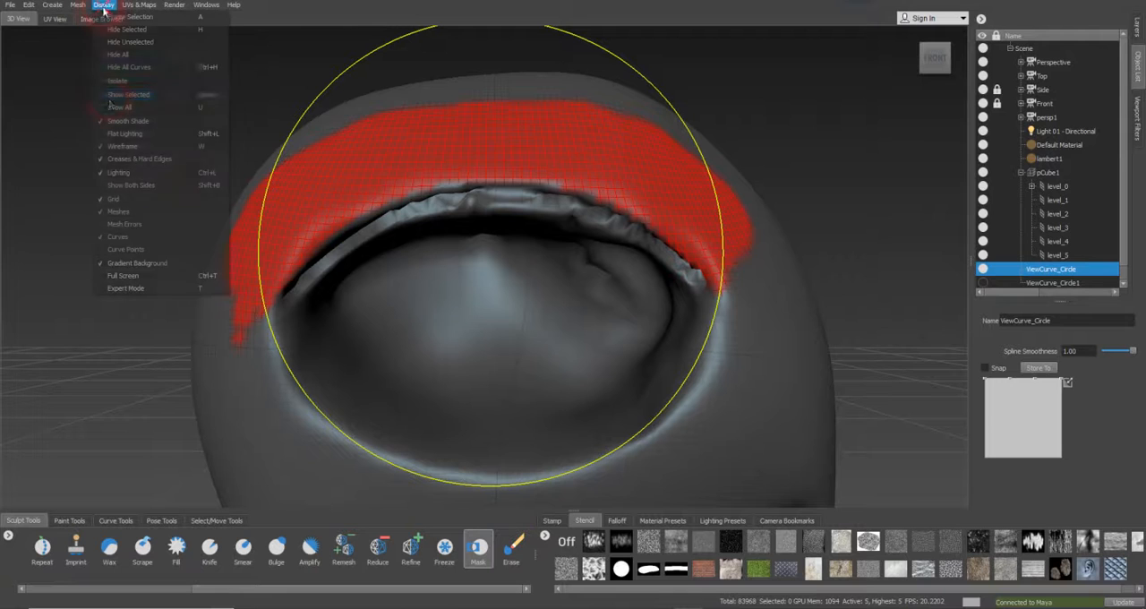
click(131, 251)
Hide the curve points and turn on Snap for ViewCurve_Circle
alt+middle_drag(427, 364, 429, 361)
alt+right_drag(429, 360, 413, 359)
mouse_move(412, 359)
alt+mouse_down()
mouse_move(463, 361)
mouse_move(461, 344)
mouse_move(404, 339)
mouse_move(451, 409)
mouse_move(445, 342)
alt+mouse_up()
key(alt)
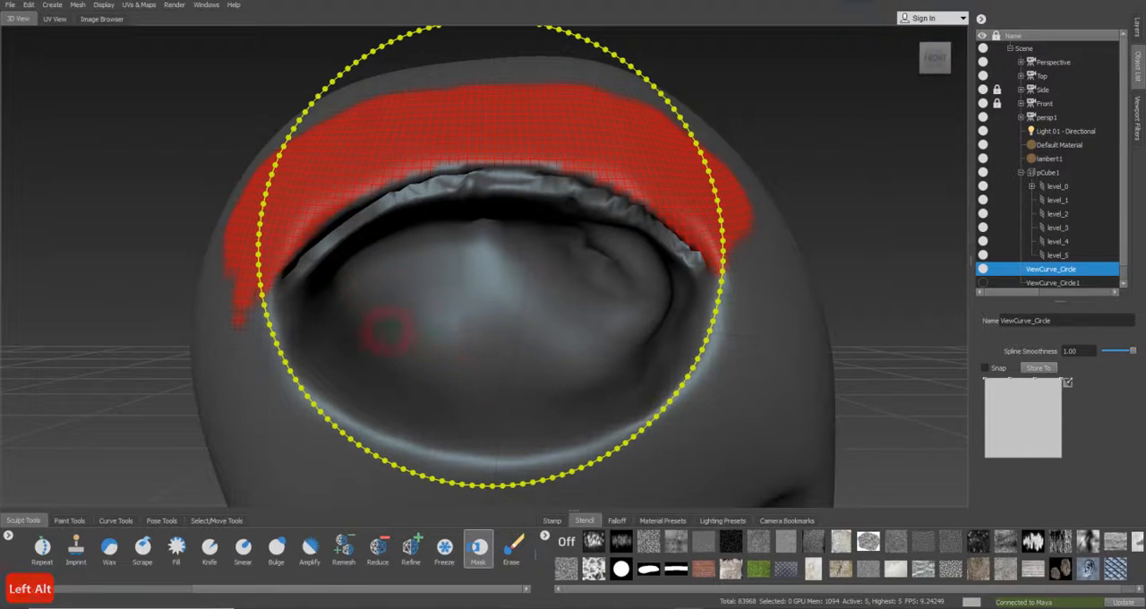
click(101, 8)
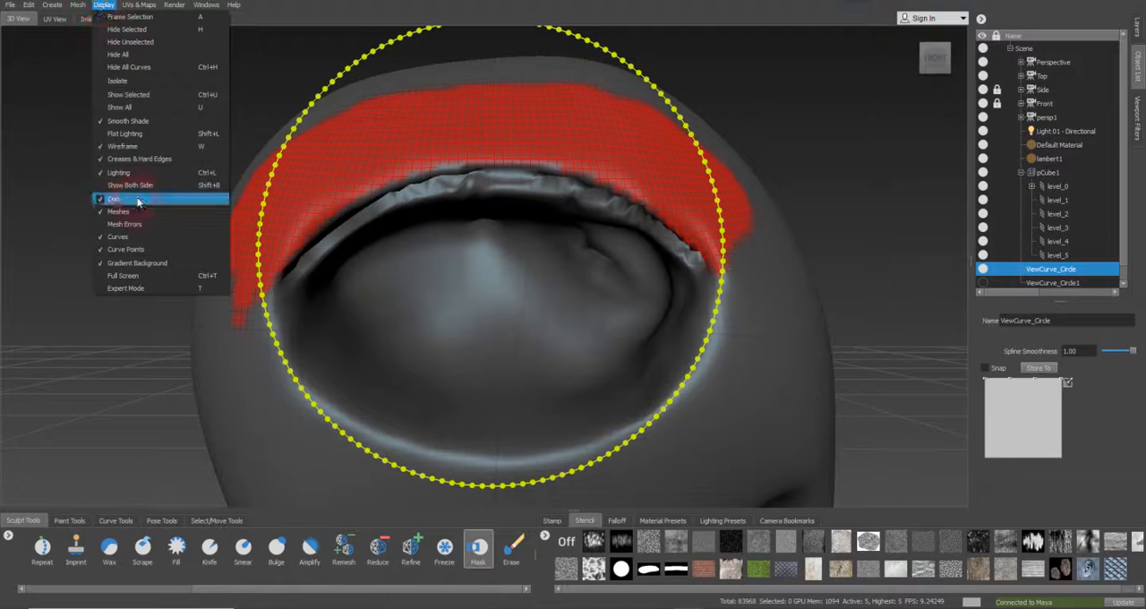
click(134, 246)
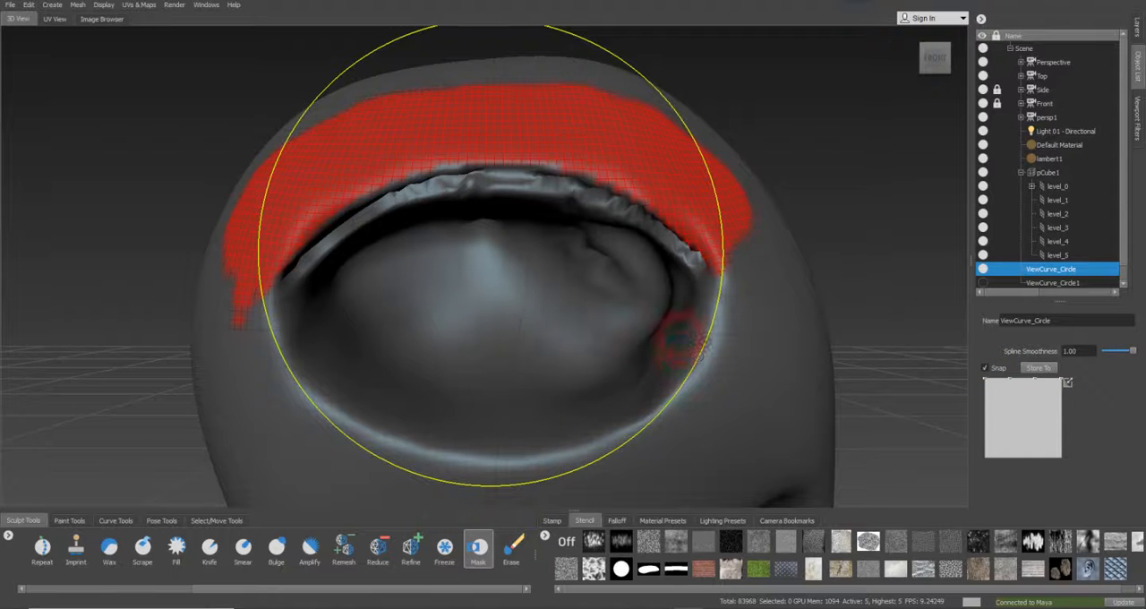
click(1046, 270)
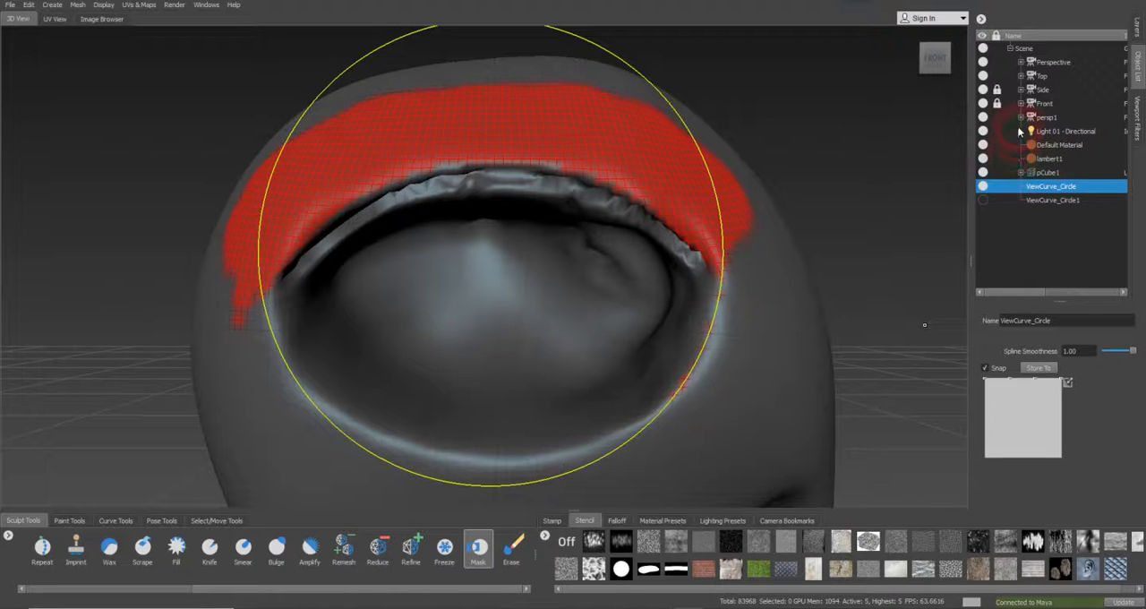
Select level_5 of pCube1 and paint a thin mask along the eye's lower rim, following the circle curve
click(1021, 173)
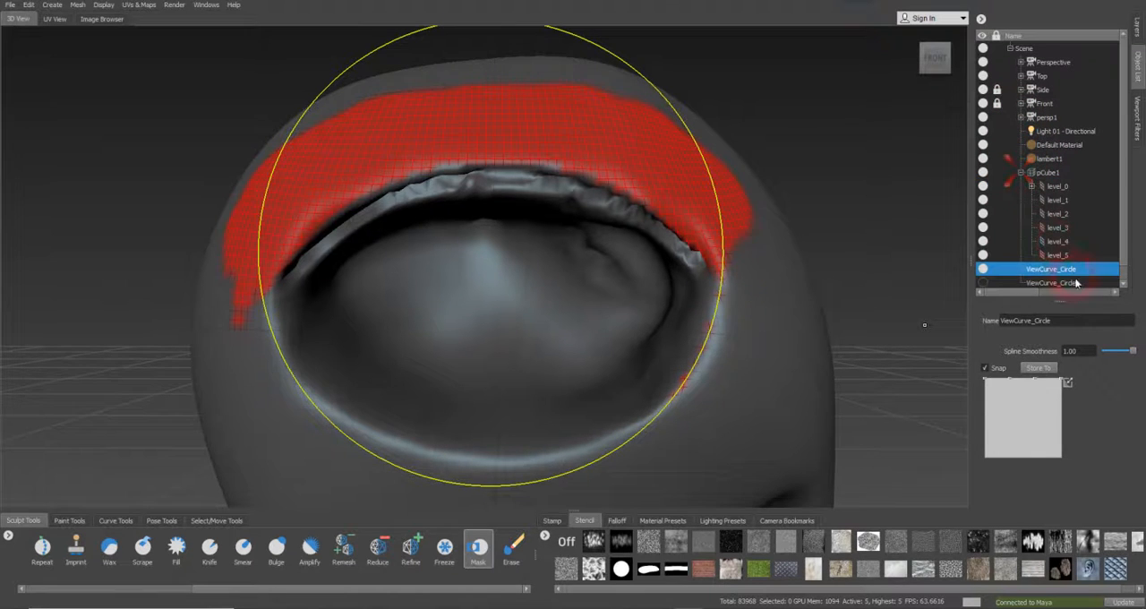
click(1065, 256)
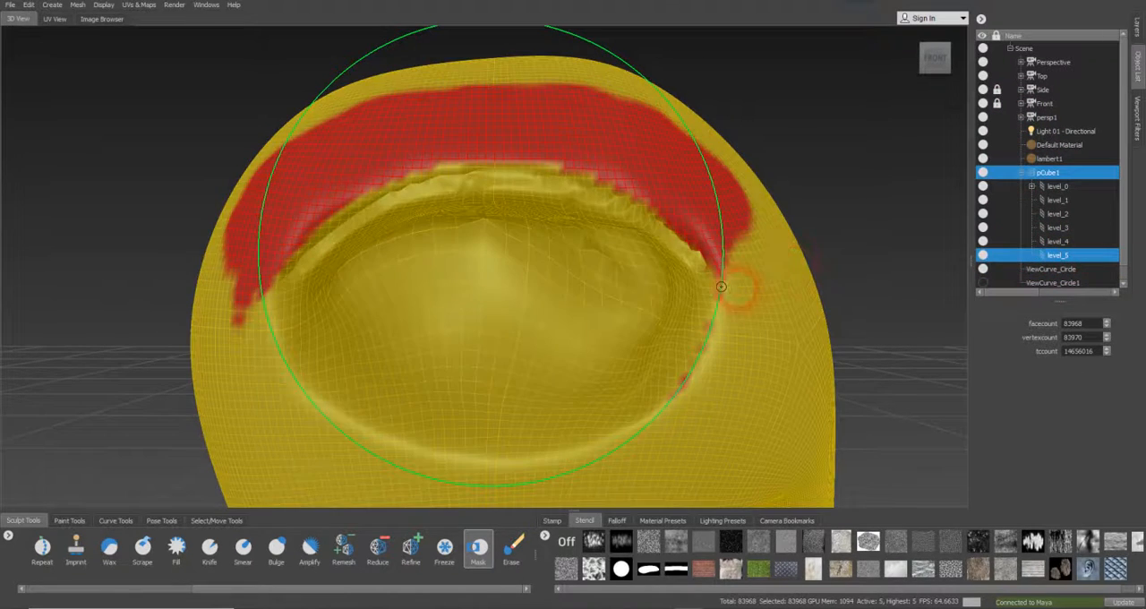
mouse_move(727, 345)
mouse_down()
mouse_move(686, 417)
mouse_move(689, 434)
mouse_move(555, 475)
mouse_move(359, 471)
mouse_move(270, 408)
mouse_move(270, 329)
mouse_up()
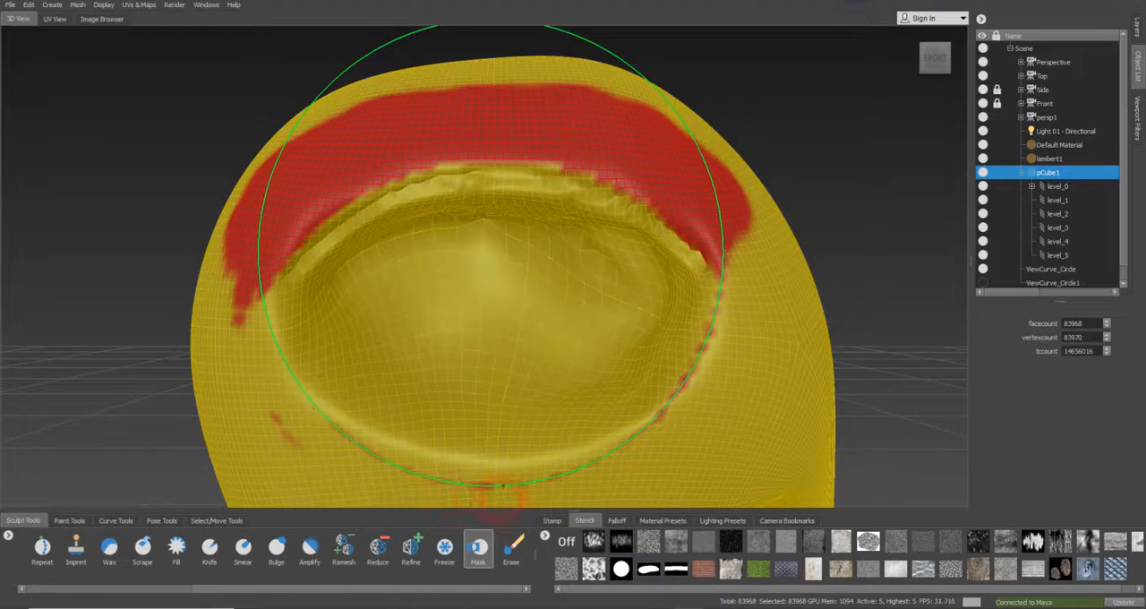
mouse_move(632, 461)
mouse_down()
mouse_move(520, 487)
mouse_move(353, 440)
mouse_move(265, 311)
mouse_up()
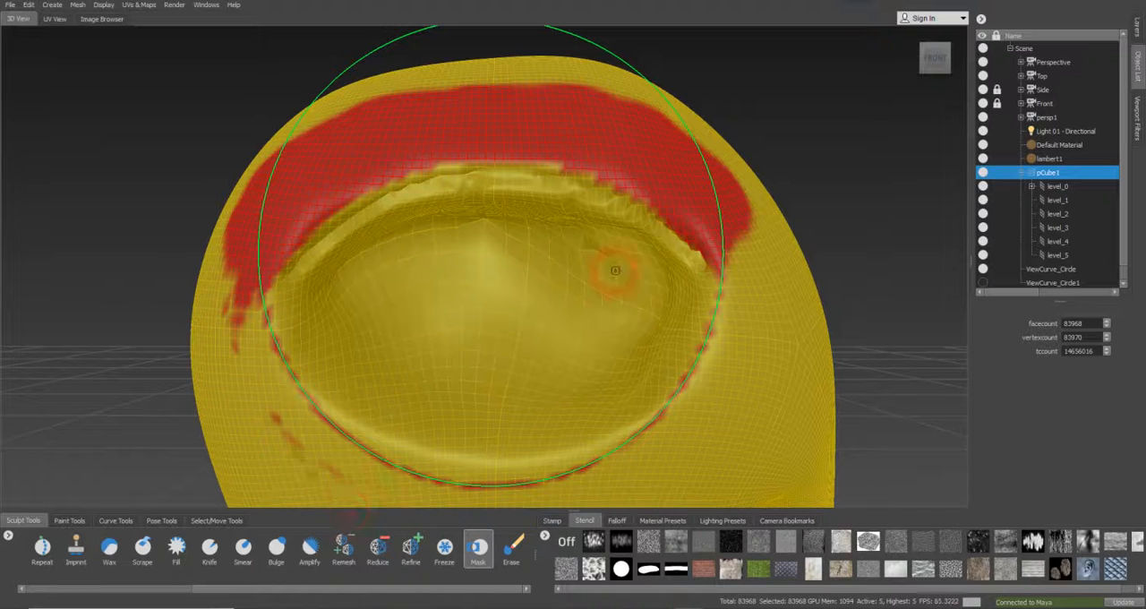
Extend the mask along the lower rim and widen it into a closed band around the whole eye socket
alt+middle_drag(790, 223, 790, 229)
alt+right_drag(790, 229, 760, 227)
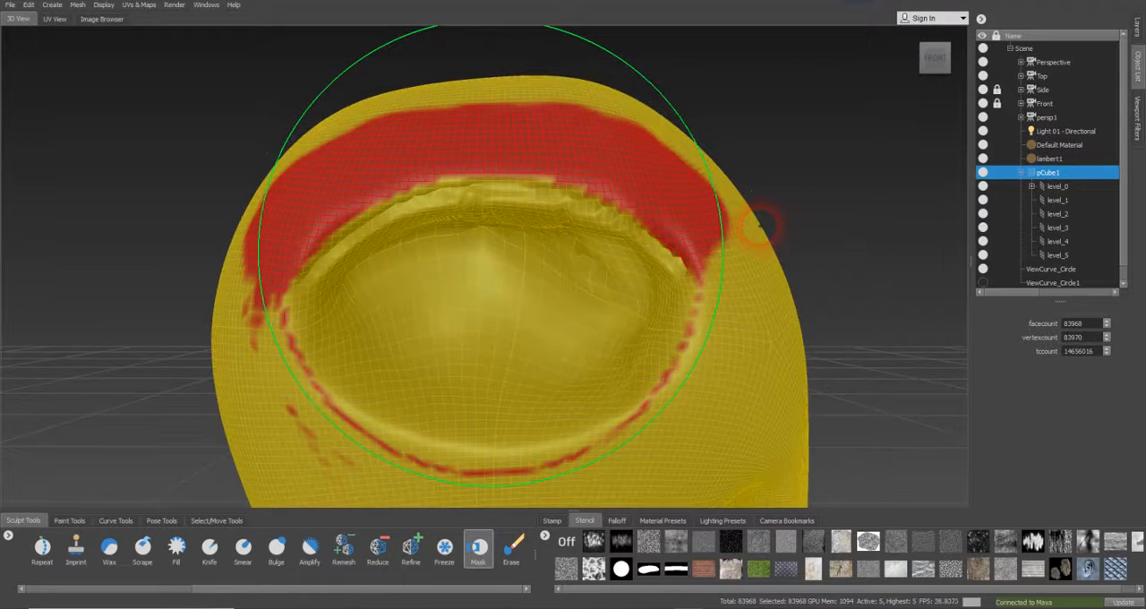
alt+middle_drag(722, 221, 722, 248)
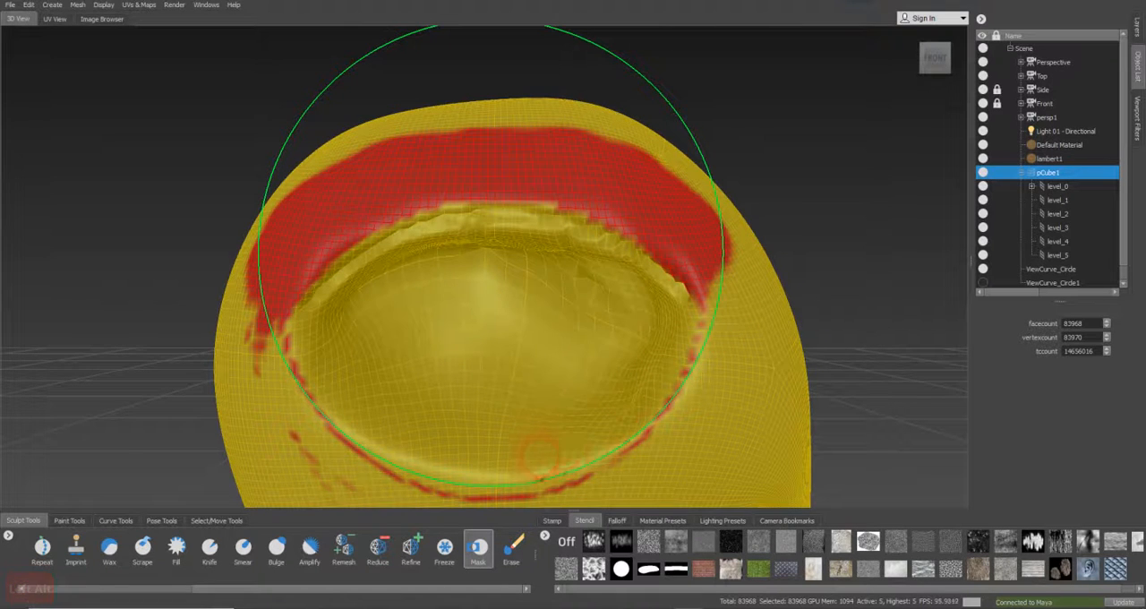
mouse_move(301, 389)
mouse_down()
mouse_move(394, 451)
mouse_move(510, 474)
mouse_up()
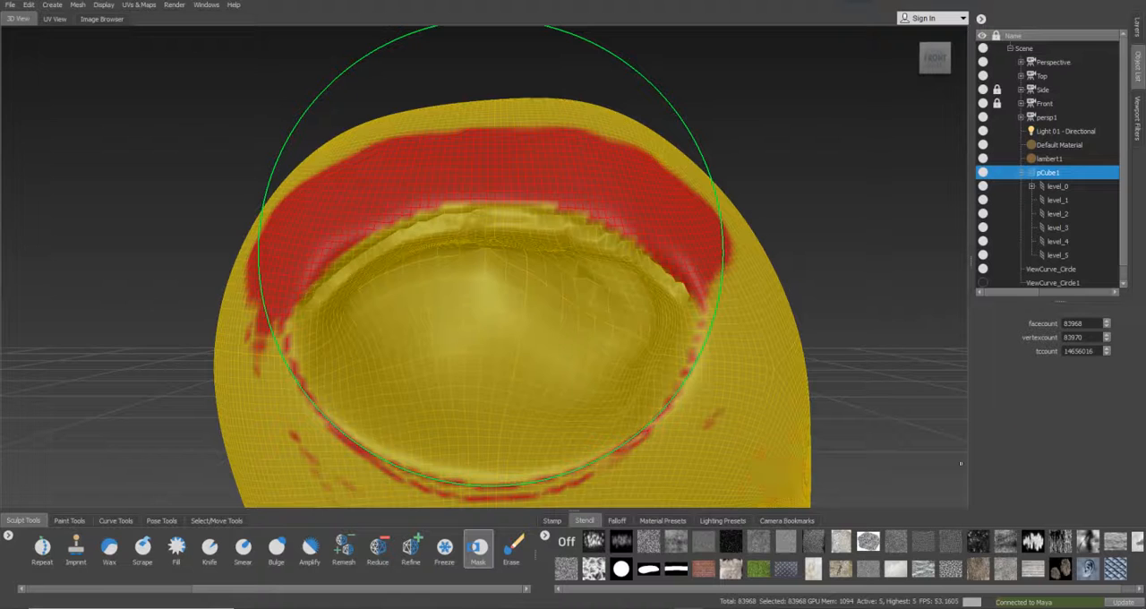
alt+drag(961, 463, 949, 267)
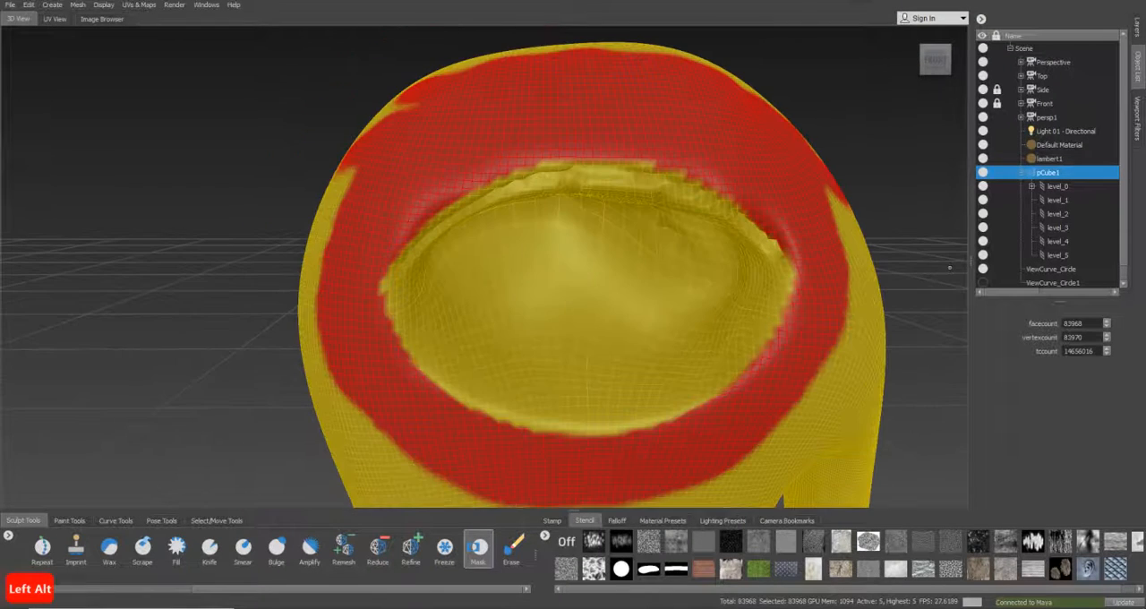
alt+drag(875, 468, 815, 378)
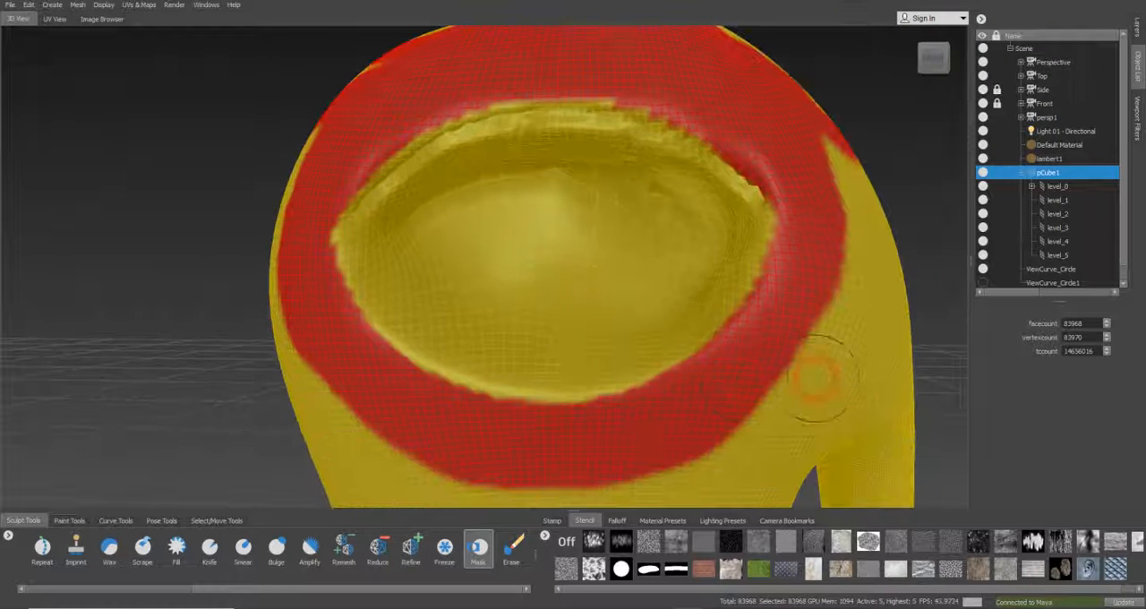
Reselect level_5 of pCube1 and check the mesh's sculpt layers
click(1059, 255)
click(1139, 30)
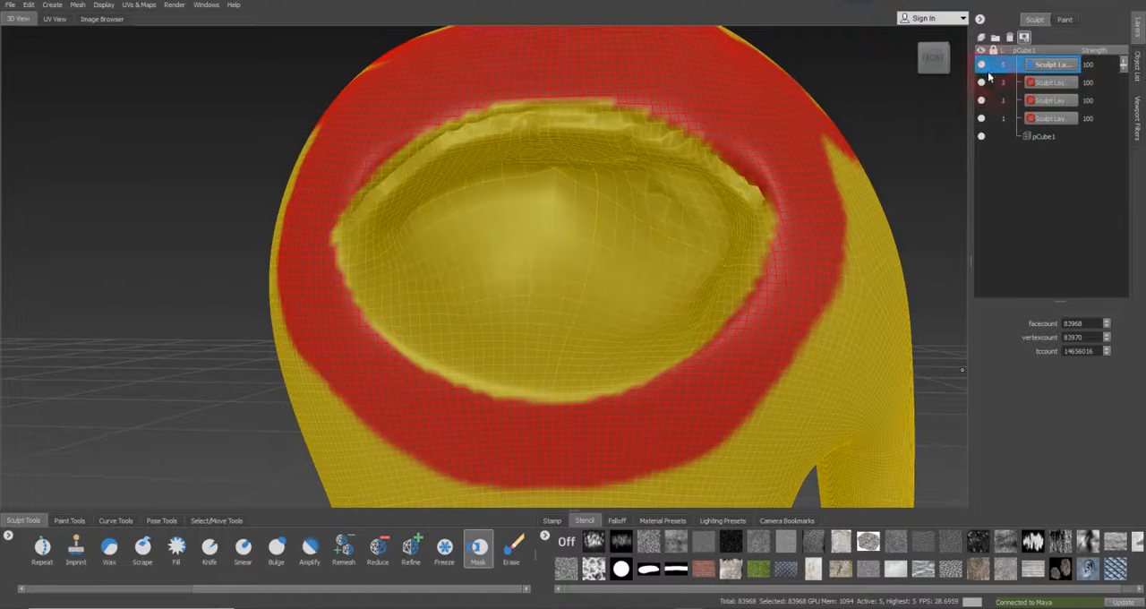
click(1138, 77)
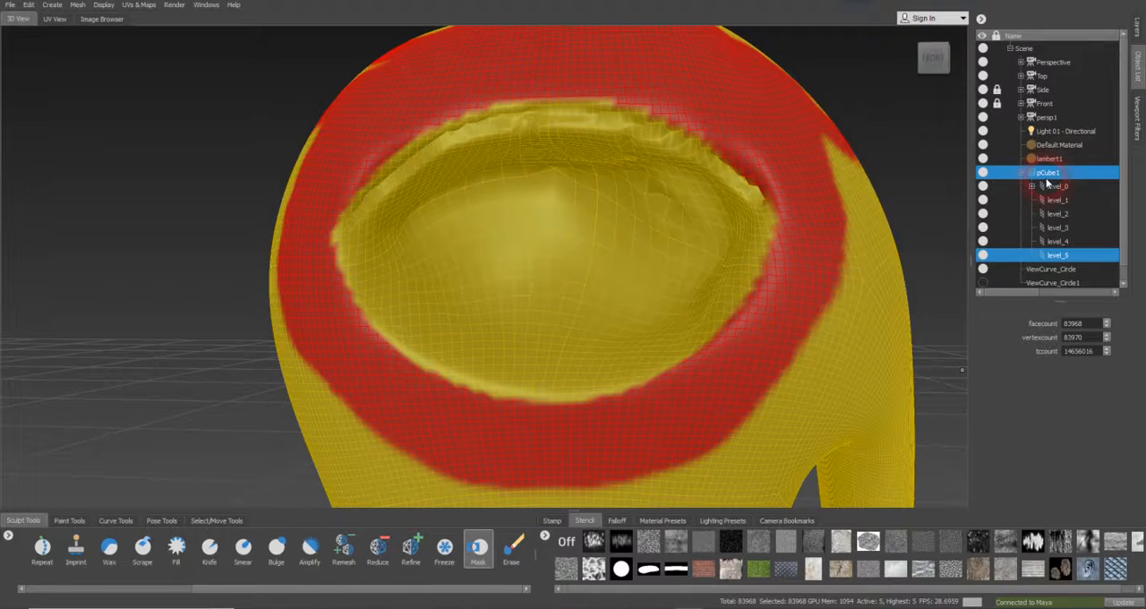
mouse_move(627, 302)
alt+mouse_down()
mouse_move(543, 294)
mouse_move(545, 310)
mouse_move(471, 334)
mouse_move(507, 327)
alt+mouse_up()
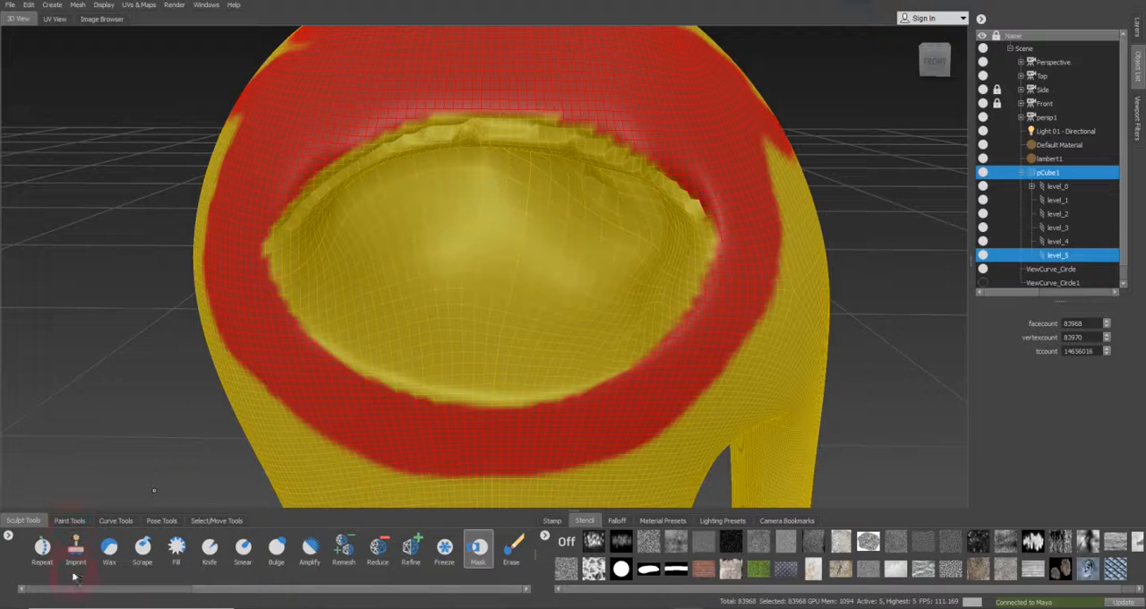
Carve the unmasked socket edge inward along the mask boundary with the inverted Sculpt brush at size 2.71 and strength 3.00
drag(77, 591, 5, 589)
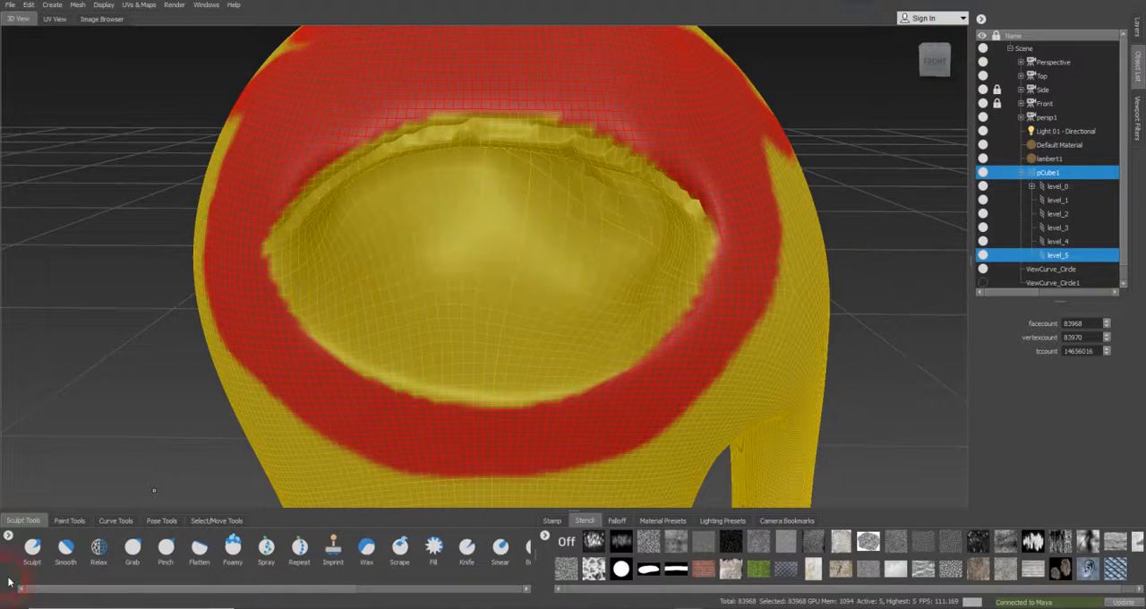
click(34, 547)
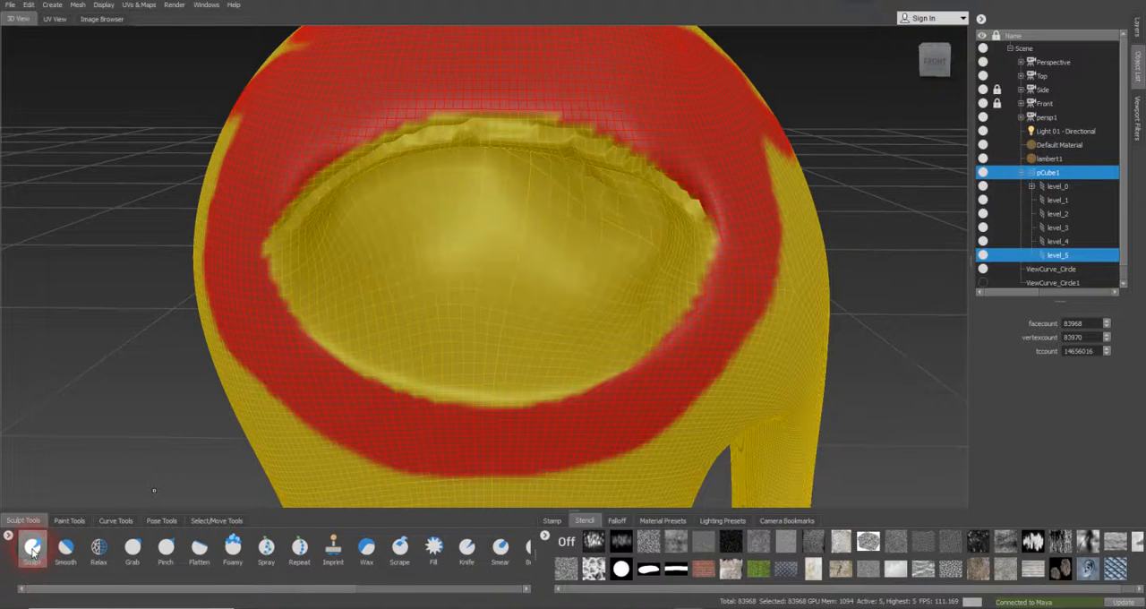
click(175, 570)
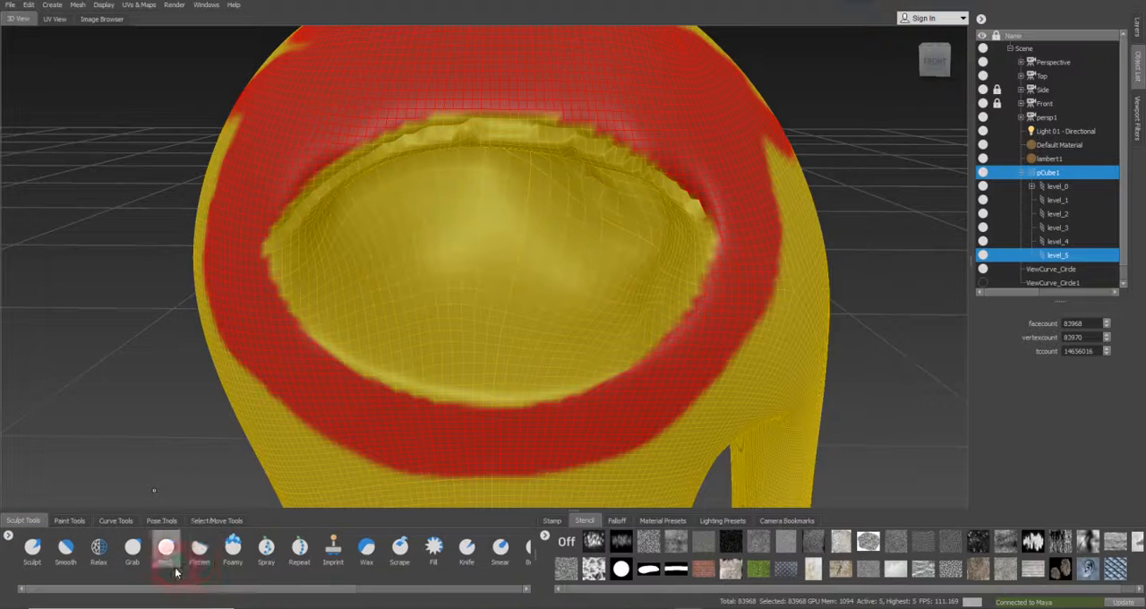
click(40, 553)
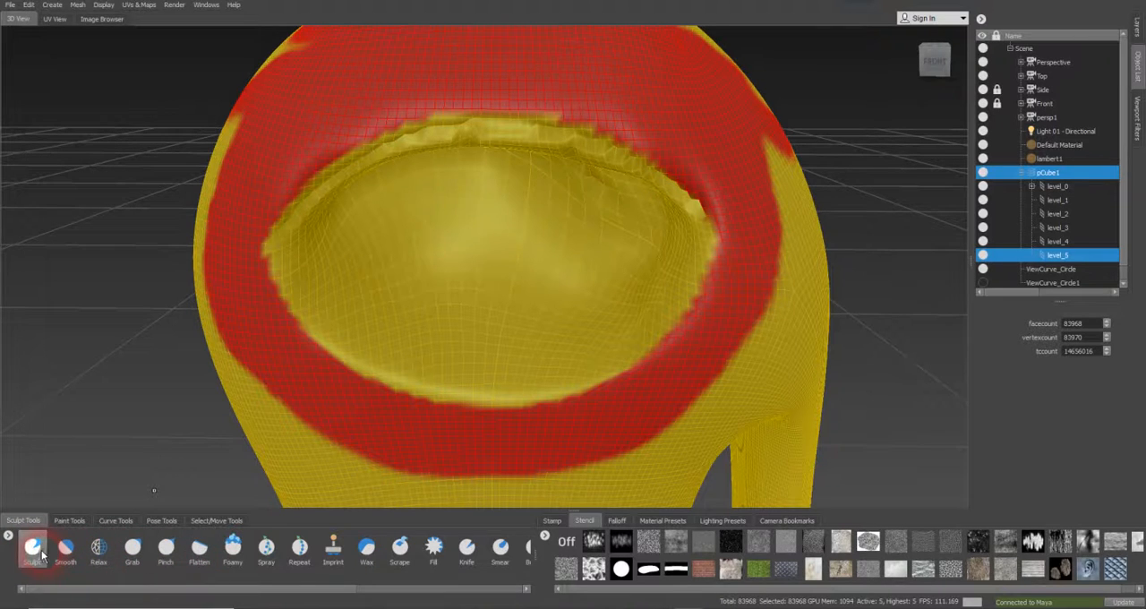
mouse_move(532, 371)
mouse_down()
mouse_move(475, 386)
mouse_move(422, 378)
mouse_move(343, 347)
mouse_move(279, 269)
mouse_up()
mouse_move(532, 377)
mouse_down()
mouse_move(640, 340)
mouse_move(691, 244)
mouse_move(685, 260)
mouse_move(685, 204)
mouse_move(602, 146)
mouse_move(542, 127)
mouse_move(421, 132)
mouse_move(319, 188)
mouse_move(280, 236)
mouse_up()
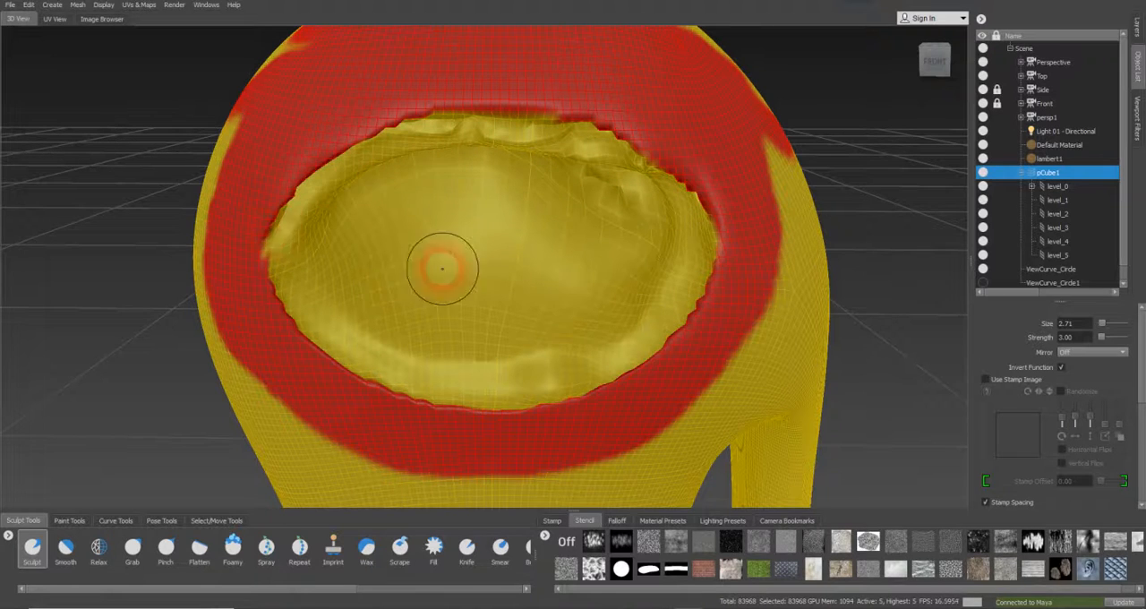
mouse_move(580, 163)
mouse_down()
mouse_move(666, 181)
mouse_move(685, 212)
mouse_up()
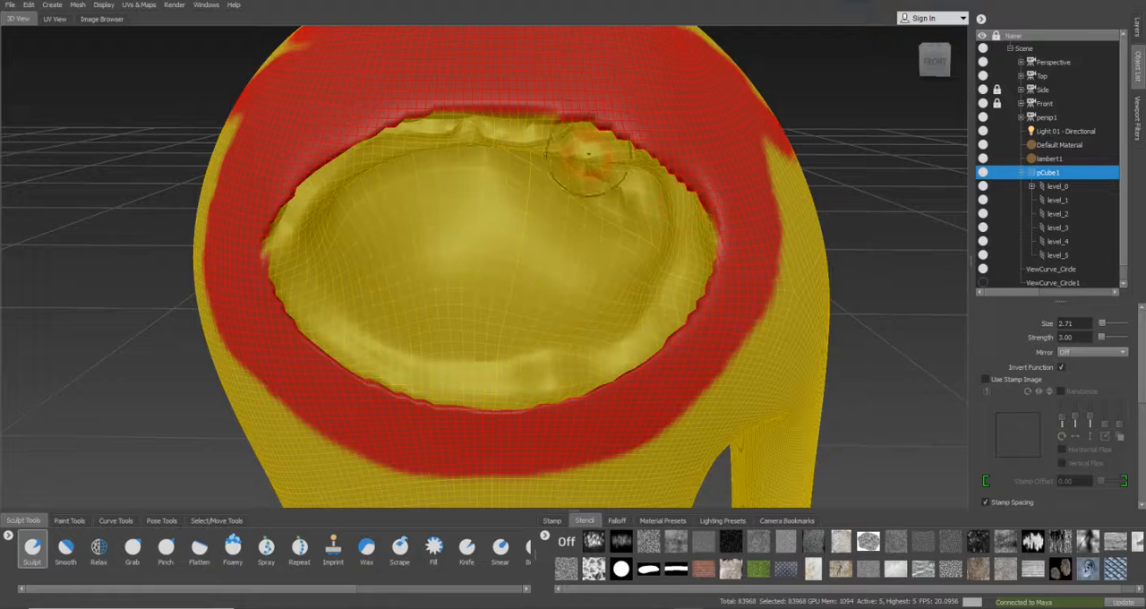
mouse_move(525, 124)
mouse_down()
mouse_move(444, 132)
mouse_move(560, 126)
mouse_up()
mouse_move(640, 198)
alt+mouse_down()
mouse_move(666, 182)
mouse_move(691, 201)
mouse_move(645, 272)
alt+mouse_up()
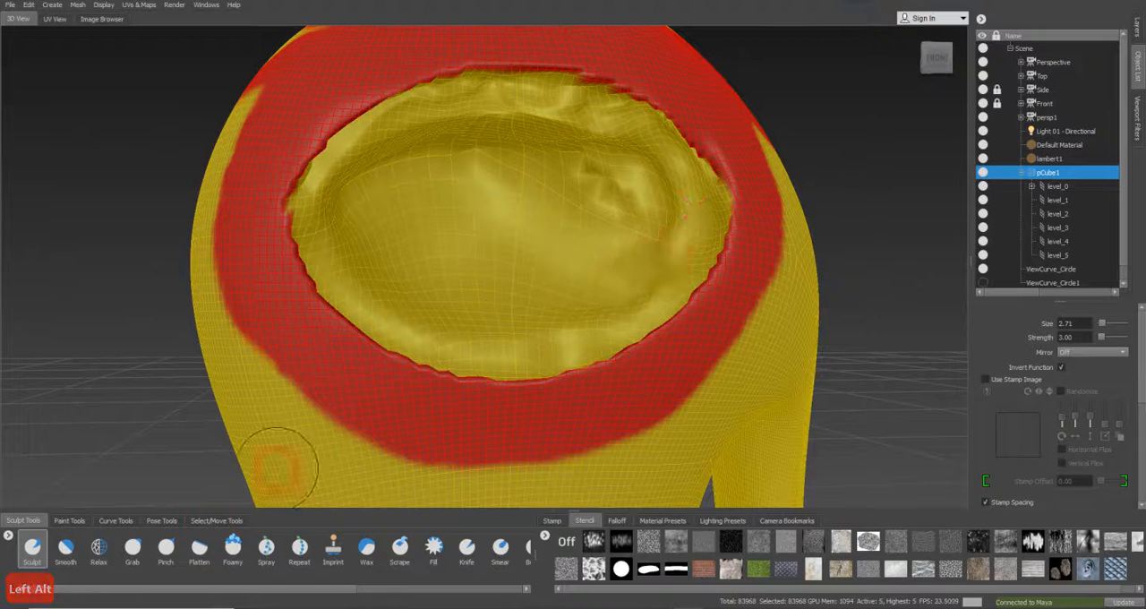
Smooth the carved eye socket with the Smooth brush at strength 100, enlarging the brush to size 6.49
click(66, 546)
mouse_move(435, 377)
alt+mouse_down()
mouse_move(468, 412)
mouse_move(412, 398)
mouse_move(295, 321)
mouse_move(535, 383)
mouse_move(601, 384)
mouse_move(694, 299)
mouse_move(681, 317)
mouse_move(665, 233)
alt+mouse_up()
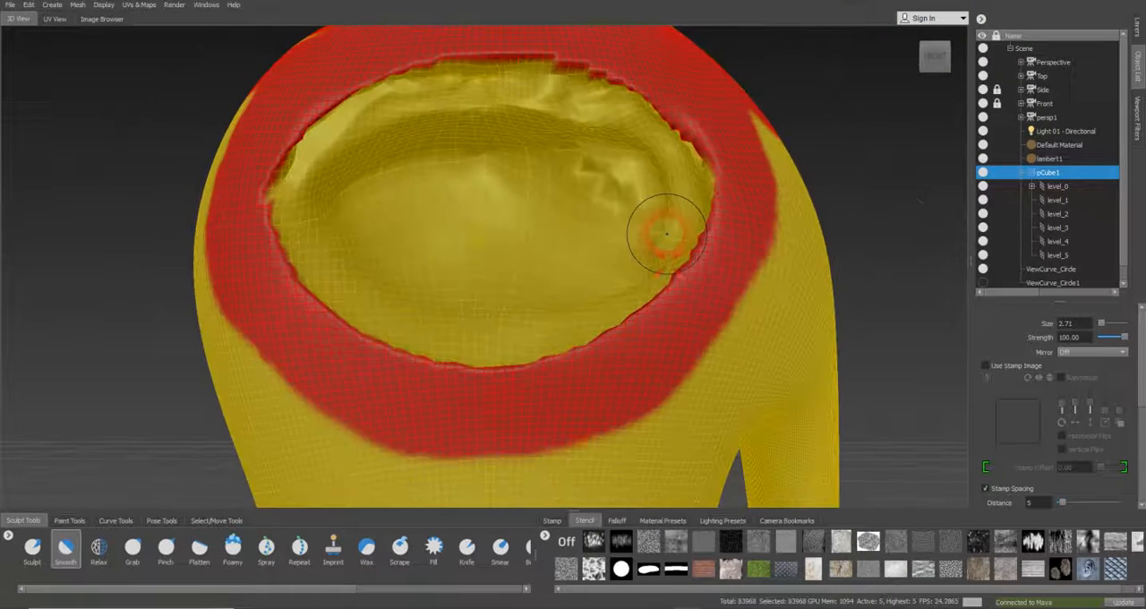
alt+middle_drag(649, 237, 638, 303)
alt+drag(638, 303, 632, 307)
mouse_move(683, 271)
mouse_down()
mouse_move(617, 224)
mouse_move(703, 268)
mouse_up()
mouse_move(643, 224)
mouse_down()
mouse_move(573, 190)
mouse_move(611, 202)
mouse_up()
mouse_move(426, 196)
mouse_down()
mouse_move(280, 291)
mouse_move(315, 319)
mouse_up()
mouse_move(516, 249)
mouse_down()
mouse_move(641, 269)
mouse_move(561, 287)
mouse_move(607, 282)
mouse_move(461, 215)
mouse_move(498, 198)
mouse_move(586, 228)
mouse_move(686, 296)
mouse_move(540, 373)
mouse_move(354, 377)
mouse_move(379, 374)
mouse_move(563, 434)
mouse_move(668, 289)
mouse_move(606, 388)
mouse_move(453, 274)
mouse_move(580, 194)
mouse_move(440, 397)
mouse_move(335, 289)
mouse_move(489, 420)
mouse_move(540, 351)
mouse_up()
key(b)
mouse_move(541, 351)
alt+mouse_down()
mouse_move(541, 393)
mouse_move(537, 307)
mouse_move(352, 266)
mouse_move(399, 285)
mouse_move(310, 280)
mouse_move(323, 284)
alt+mouse_up()
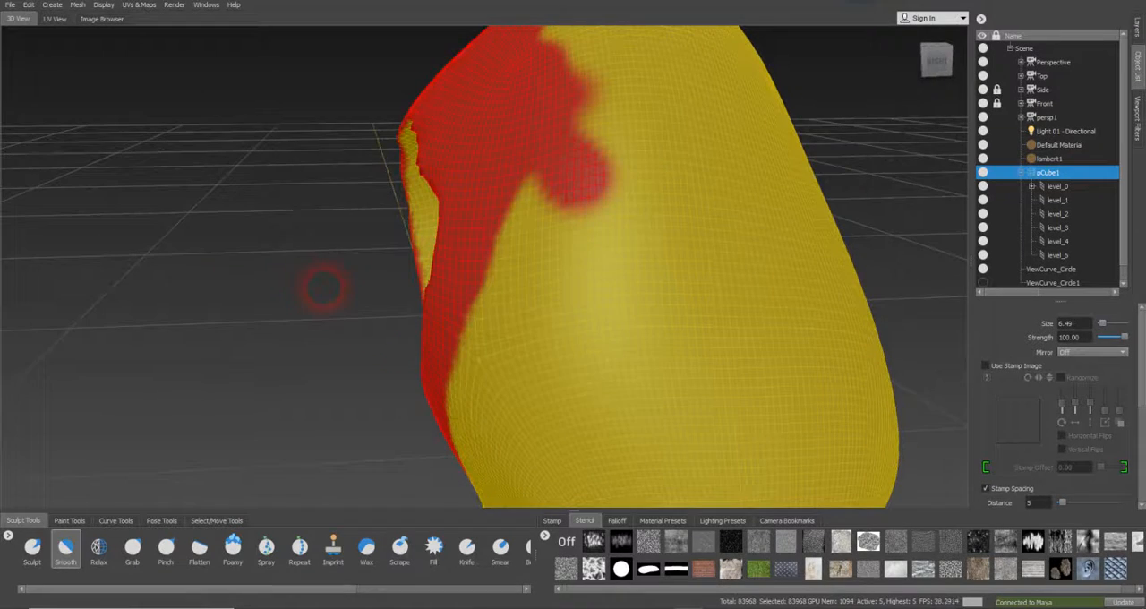
Compare the head with the side reference drawing through the Side camera and return to the Perspective camera
click(1044, 89)
right_click(1031, 93)
click(1056, 97)
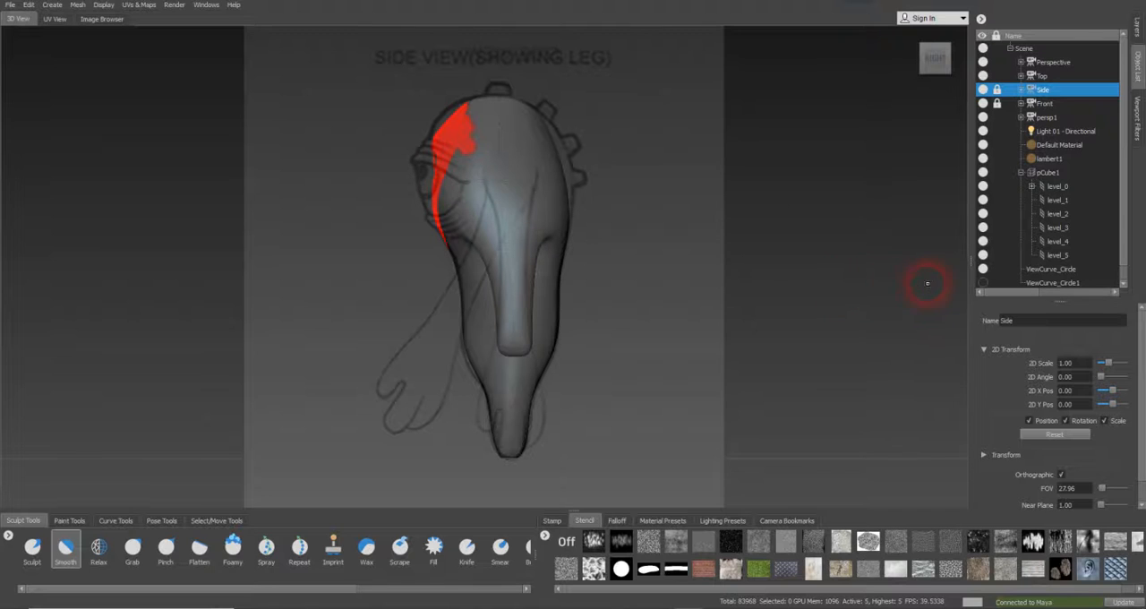
click(1052, 63)
right_click(1053, 65)
click(1075, 73)
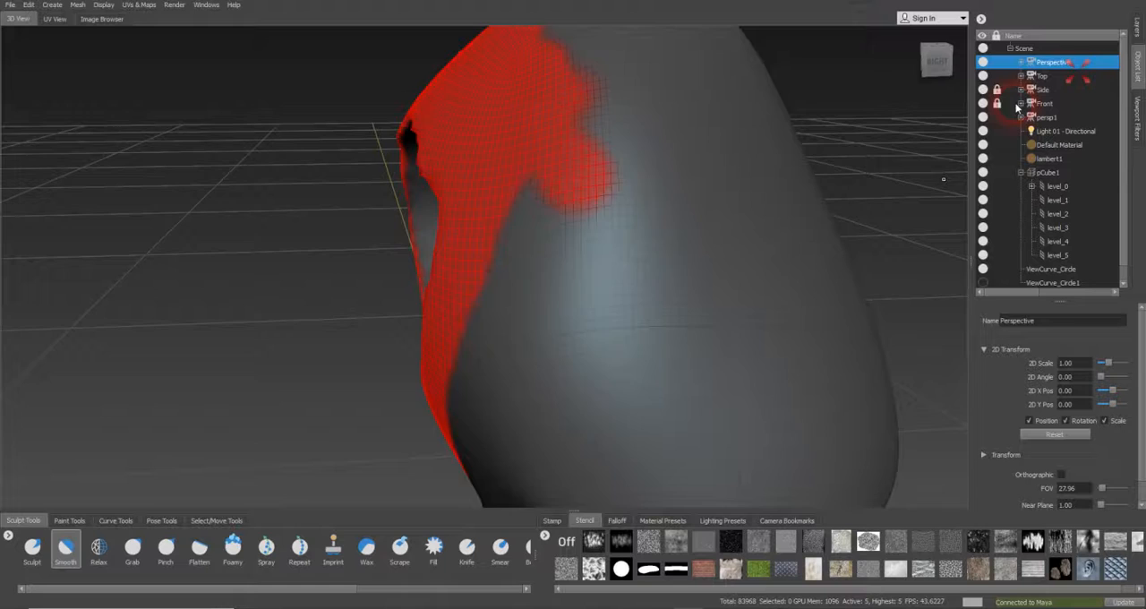
alt+drag(497, 281, 694, 349)
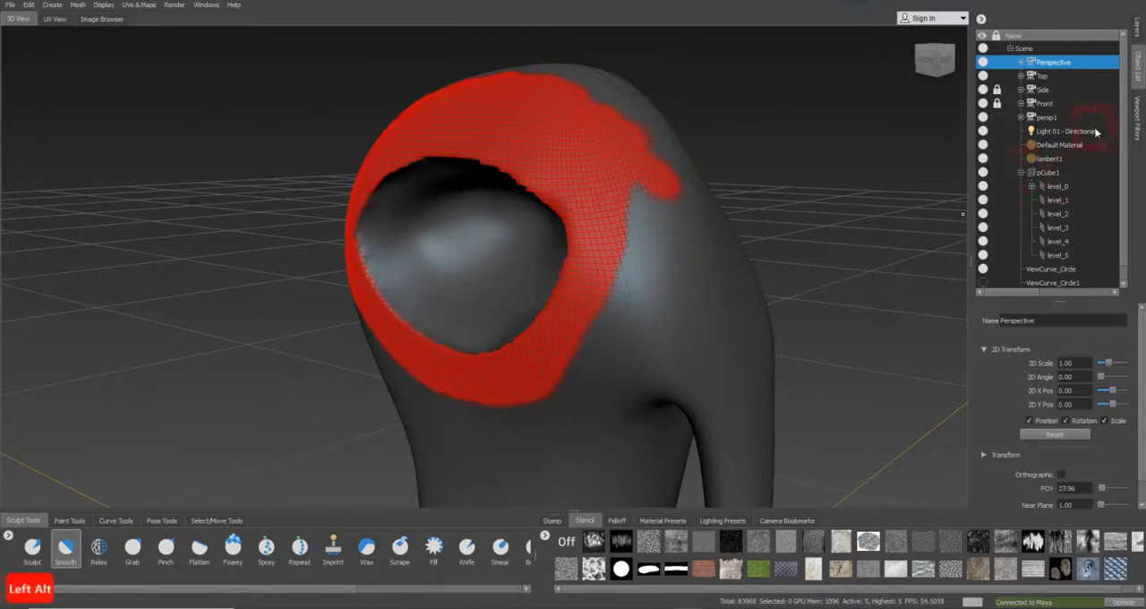
Look through the Side camera, display the sculpt layers and clear the mask from the head
click(1045, 90)
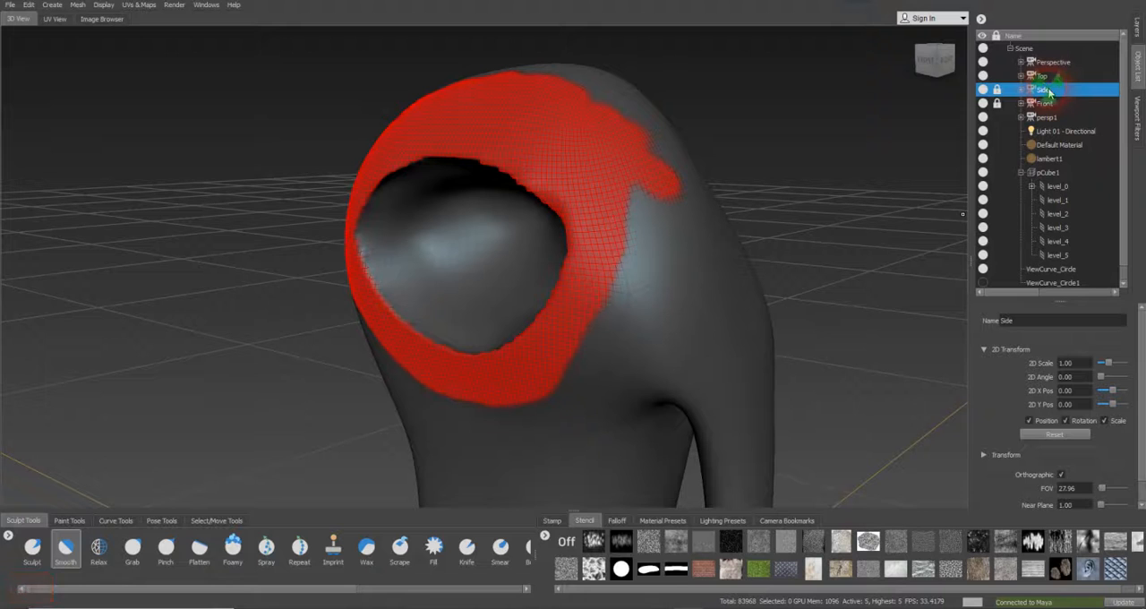
right_click(1049, 92)
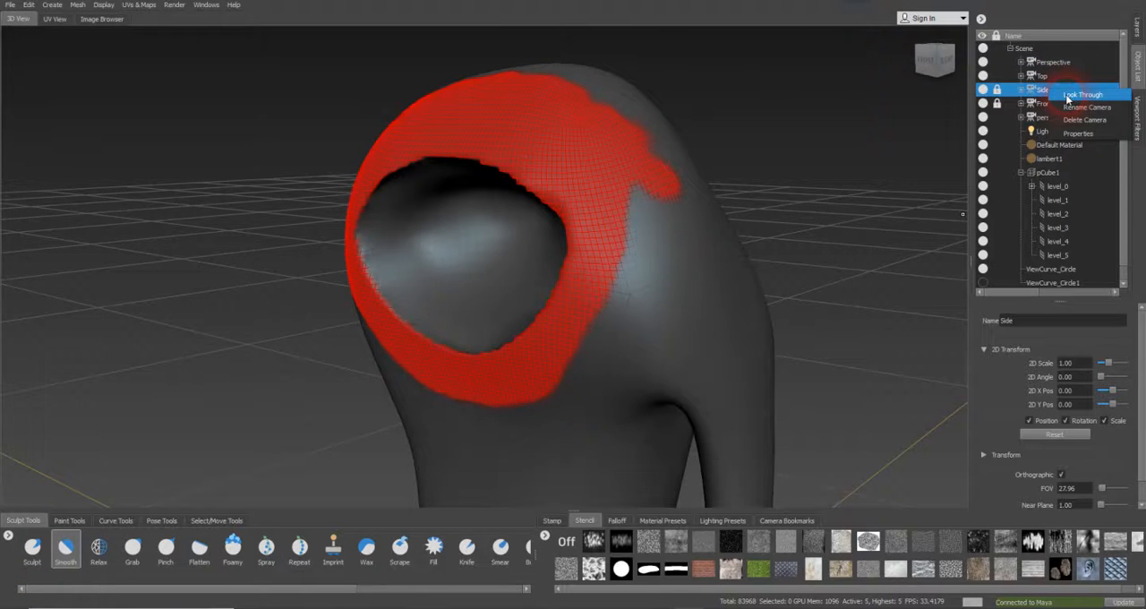
click(793, 150)
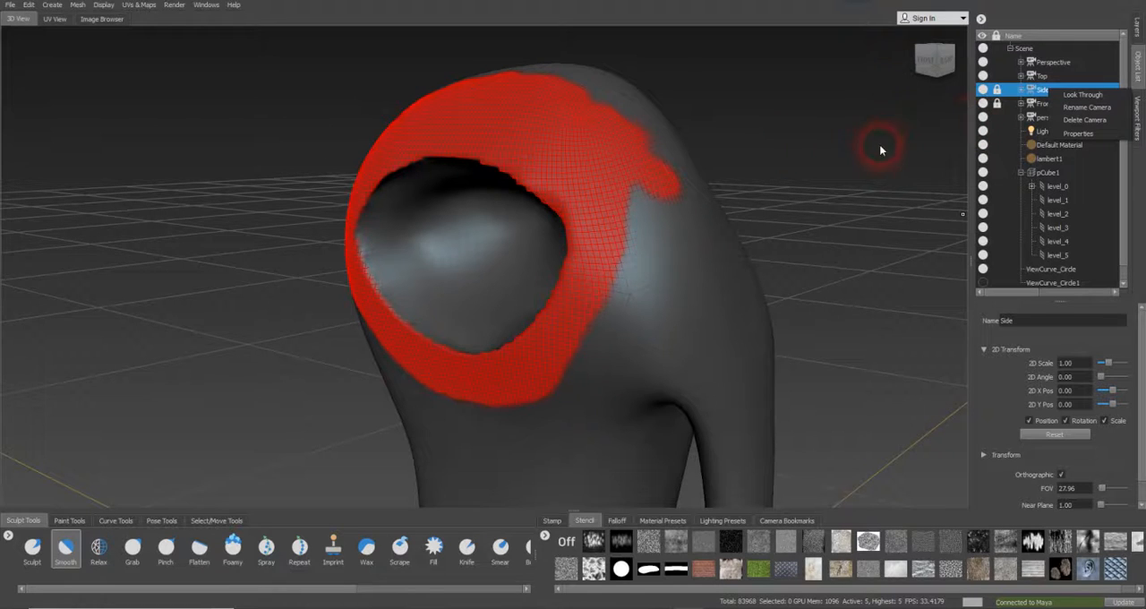
click(1097, 96)
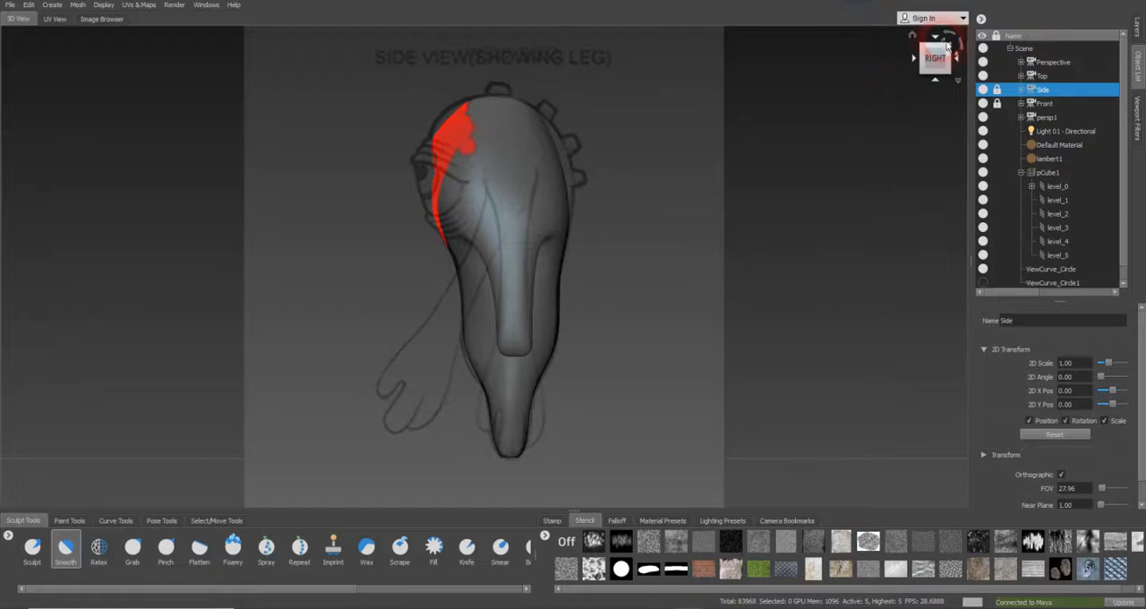
click(1139, 27)
click(1026, 38)
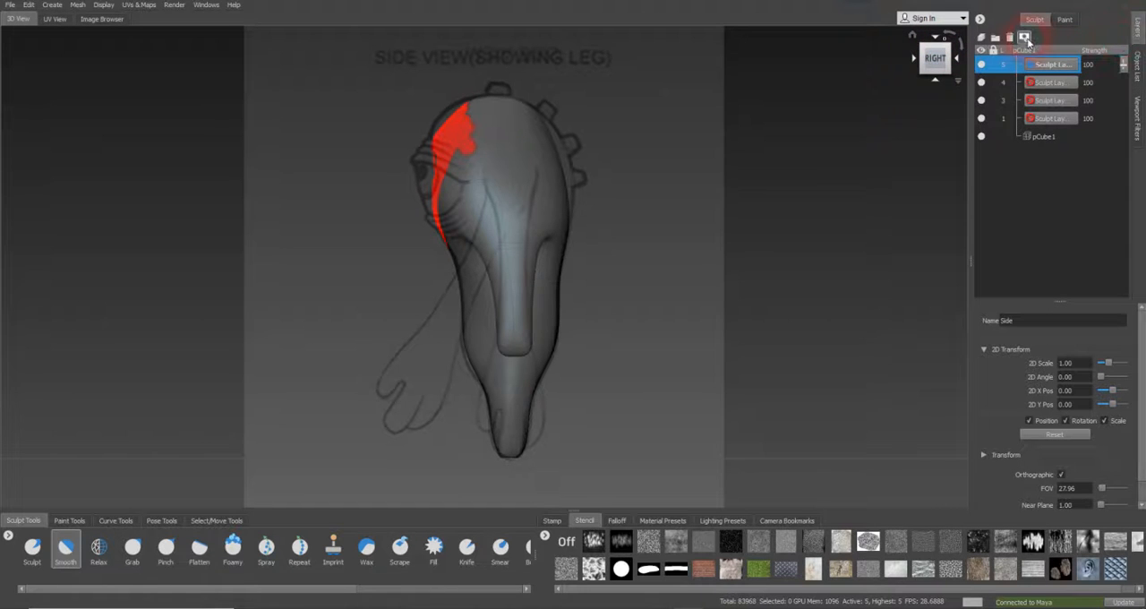
click(865, 411)
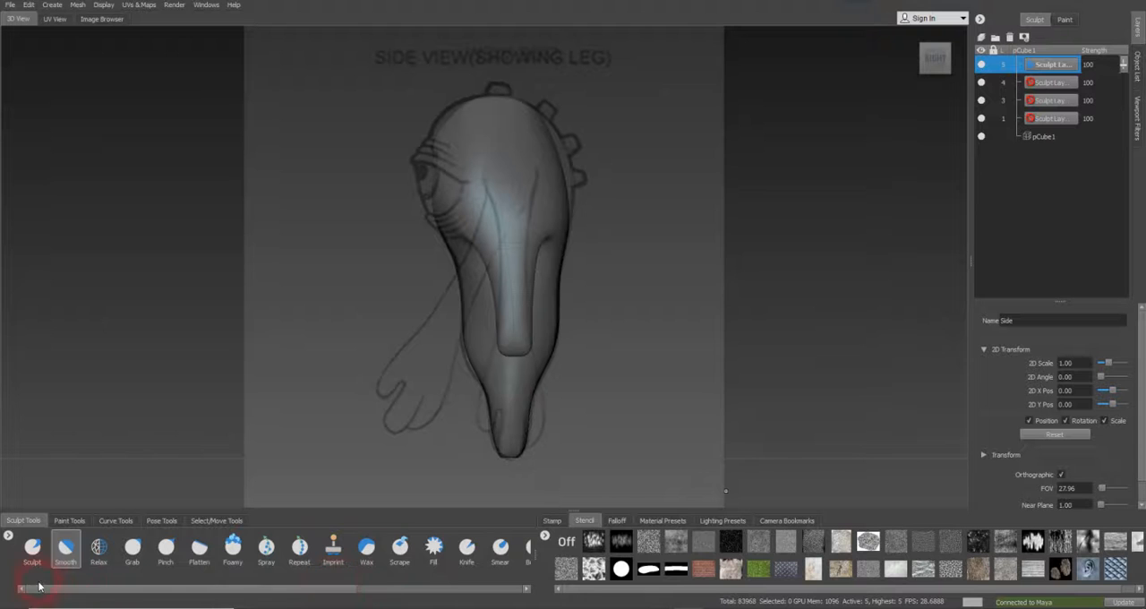
Choose the Grab brush and lower the head mesh to subdivision level 3
click(31, 548)
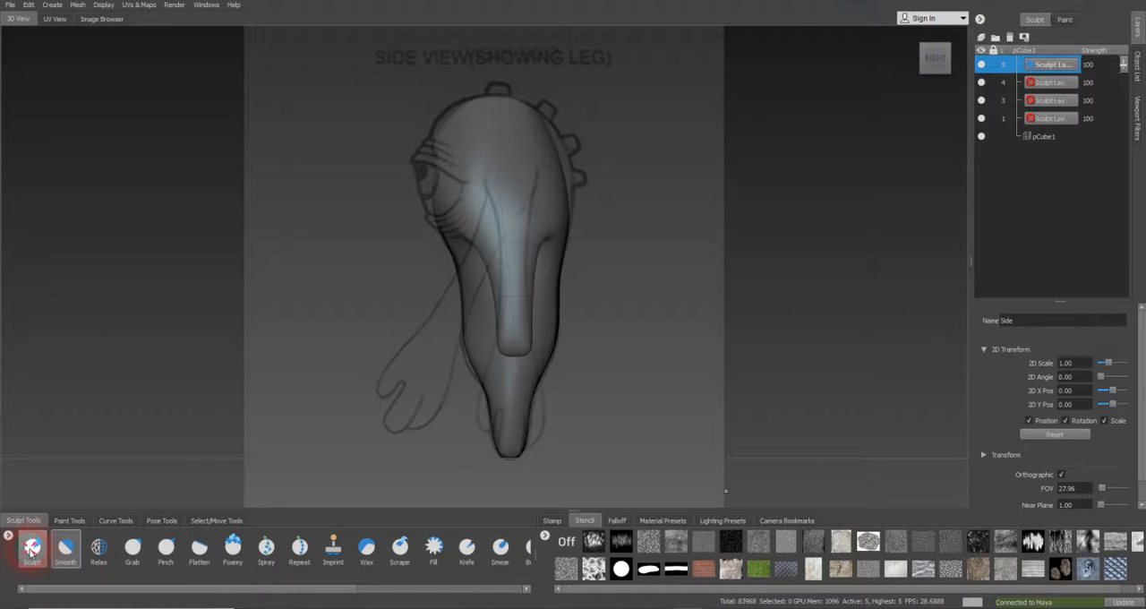
click(133, 548)
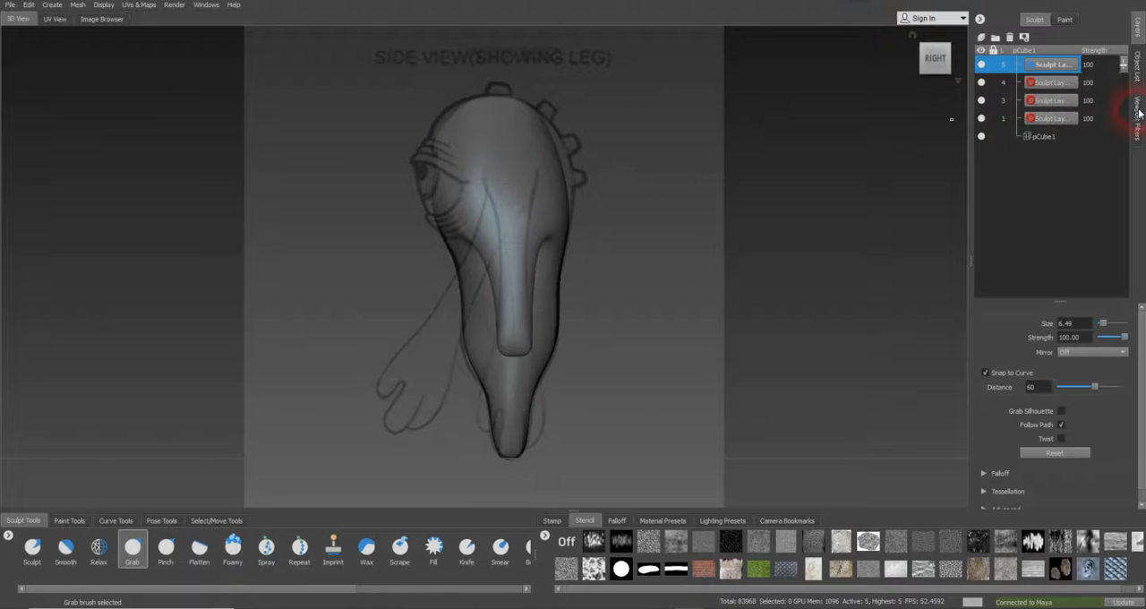
click(78, 5)
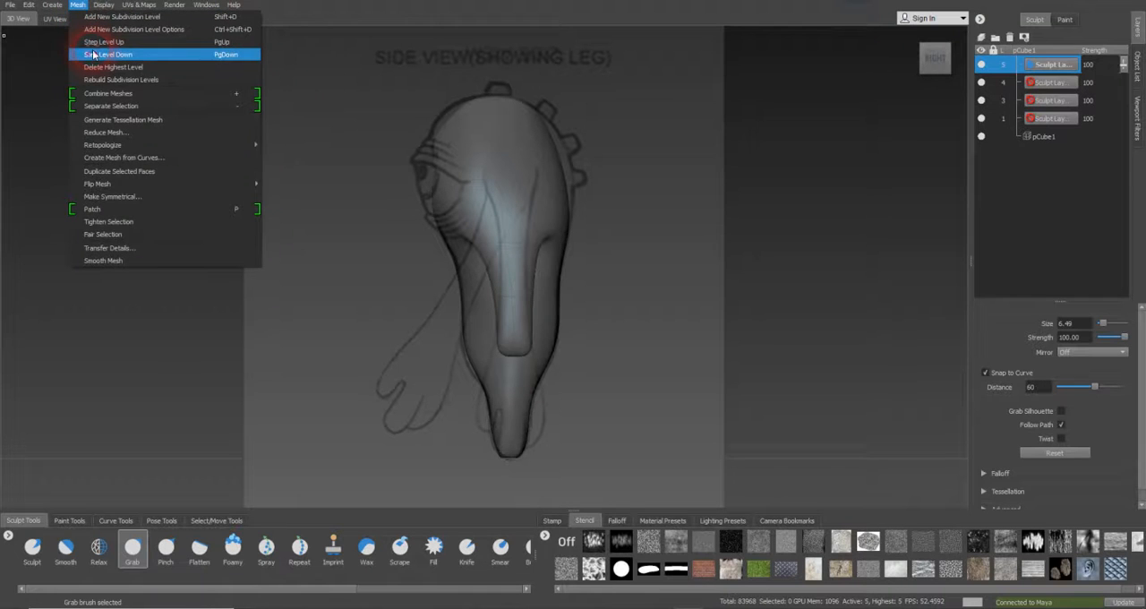
click(94, 55)
click(52, 6)
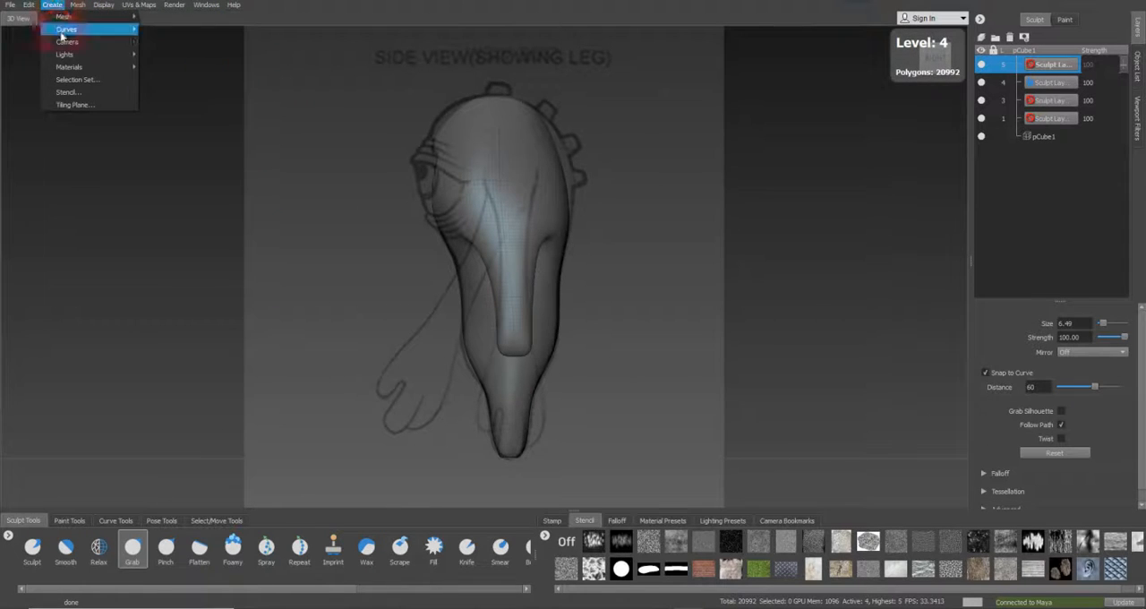
click(67, 43)
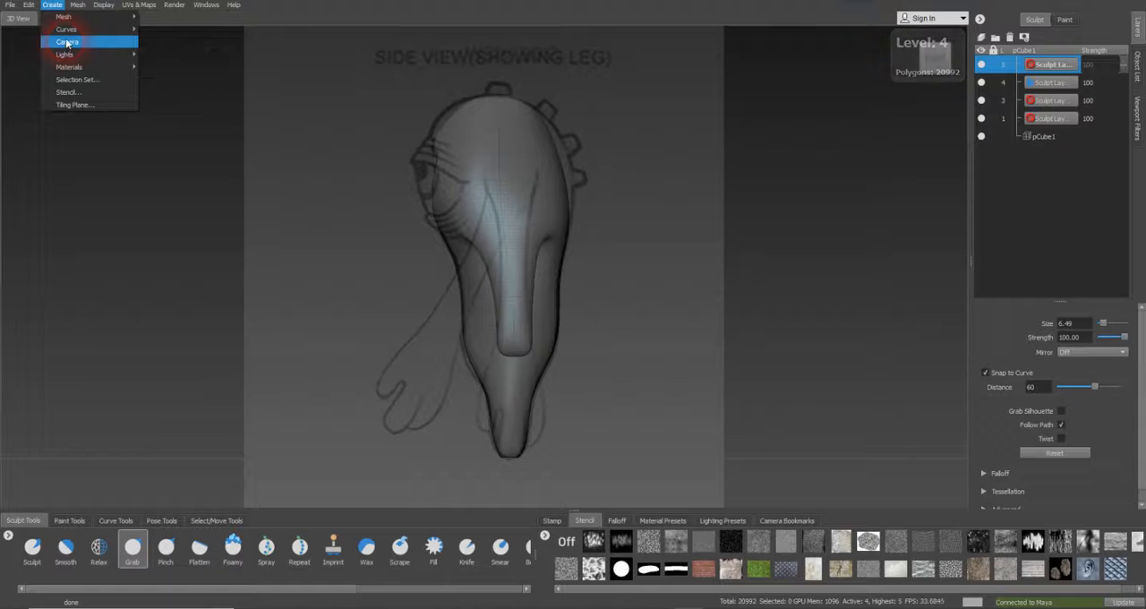
click(78, 5)
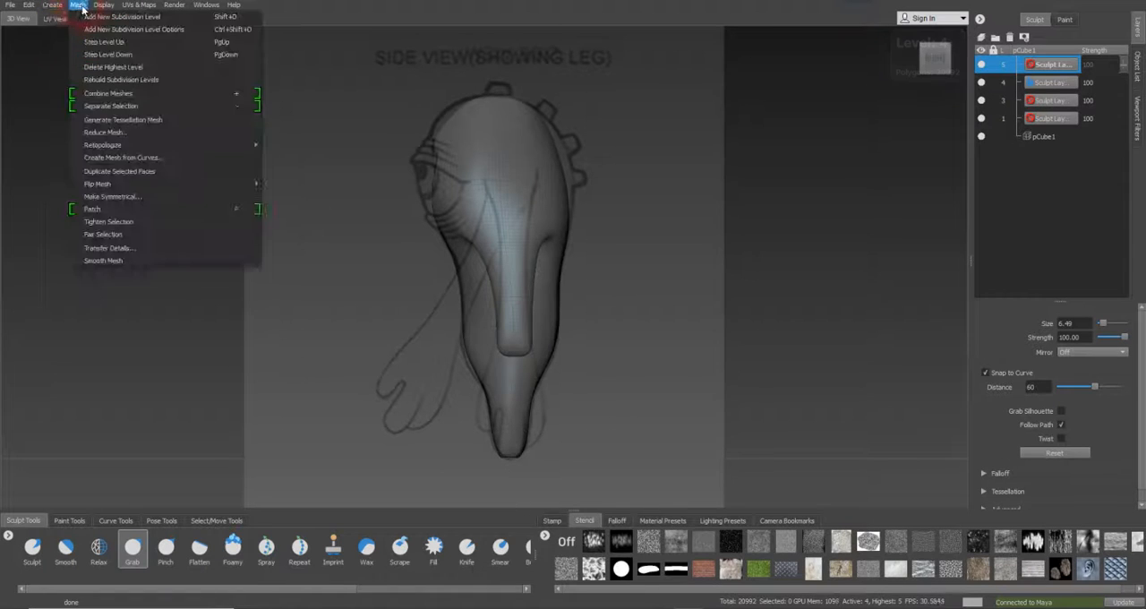
click(86, 55)
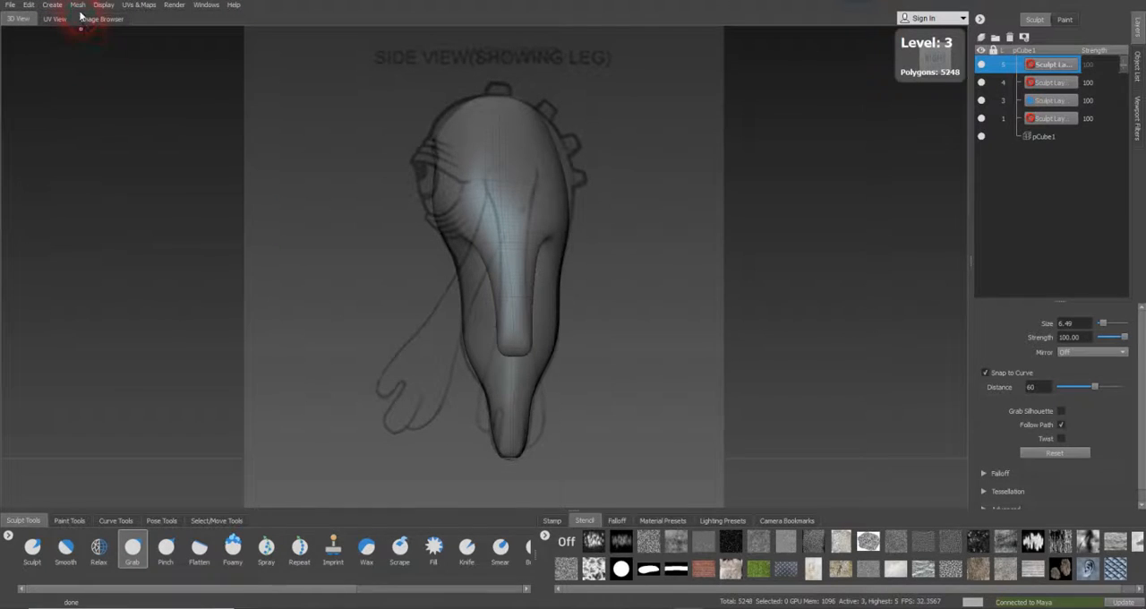
click(78, 7)
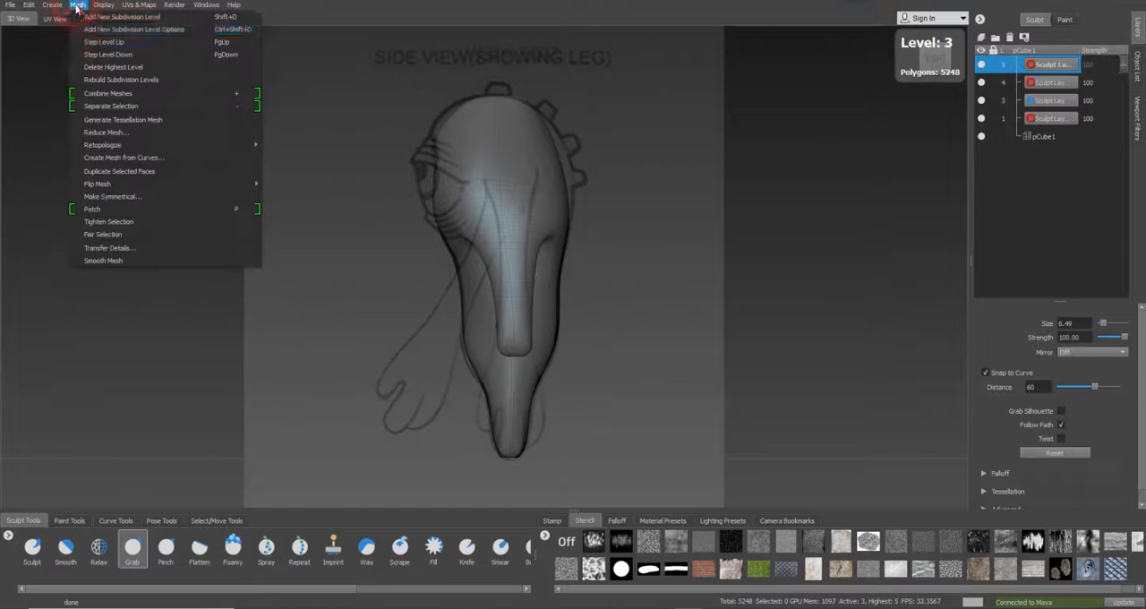
click(86, 55)
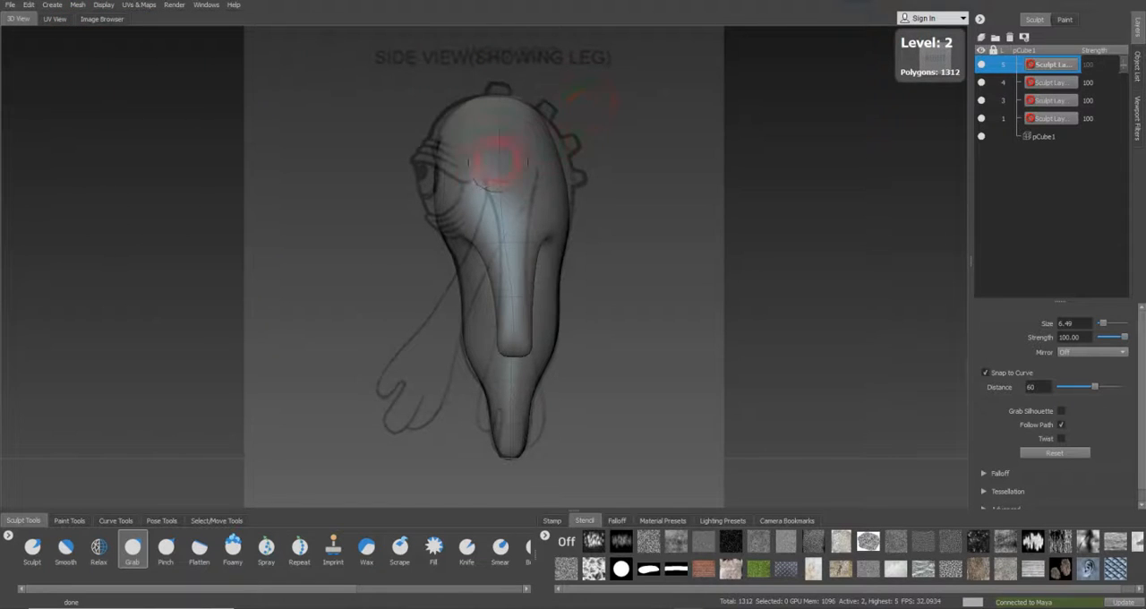
click(78, 6)
click(90, 38)
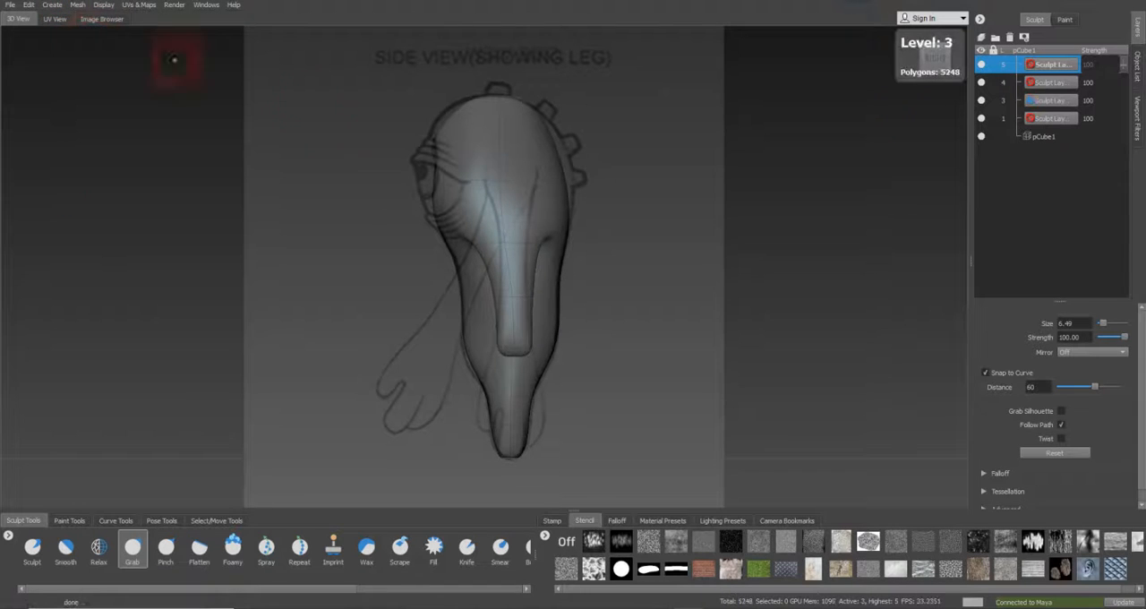
Select the level 3 sculpt layer and pull the eye area out to the side reference with the Grab brush at size 9.67
mouse_move(416, 165)
mouse_down()
mouse_move(428, 164)
mouse_move(413, 164)
mouse_up()
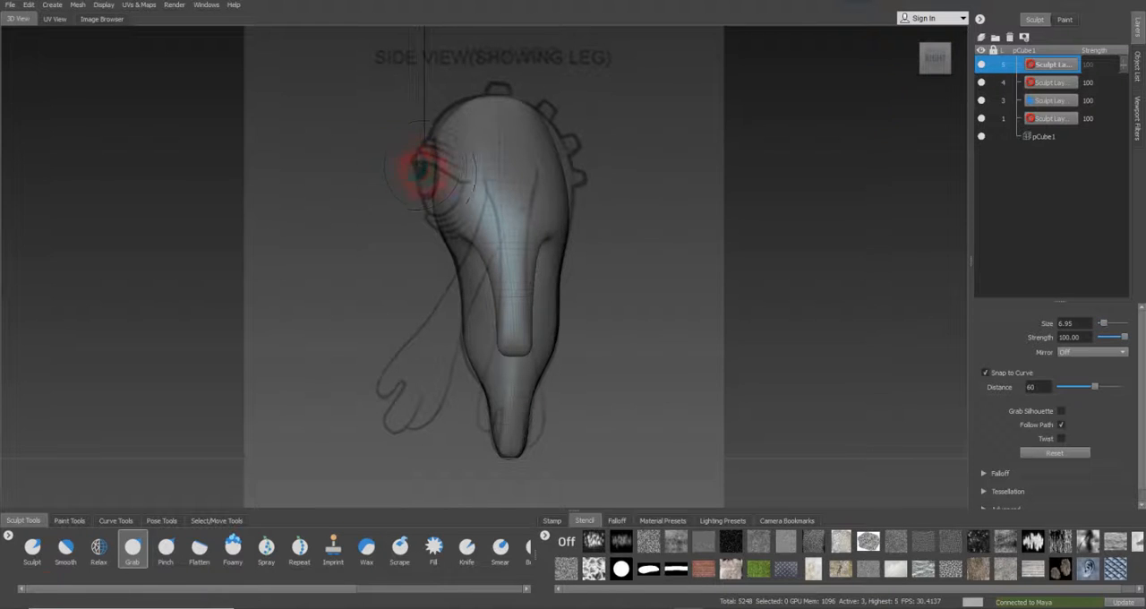
key(b)
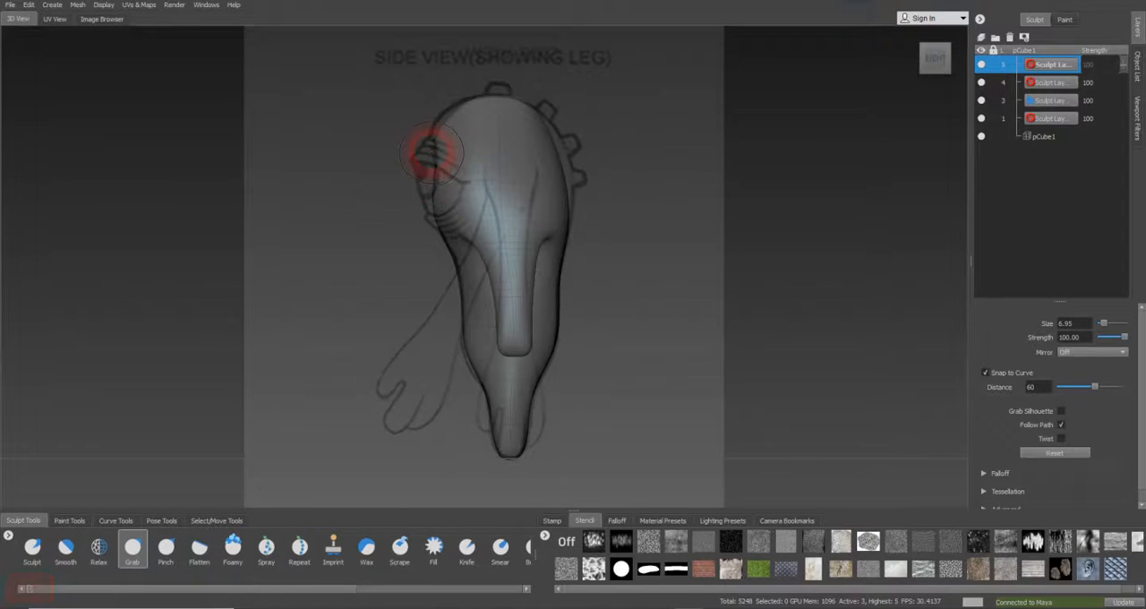
click(434, 146)
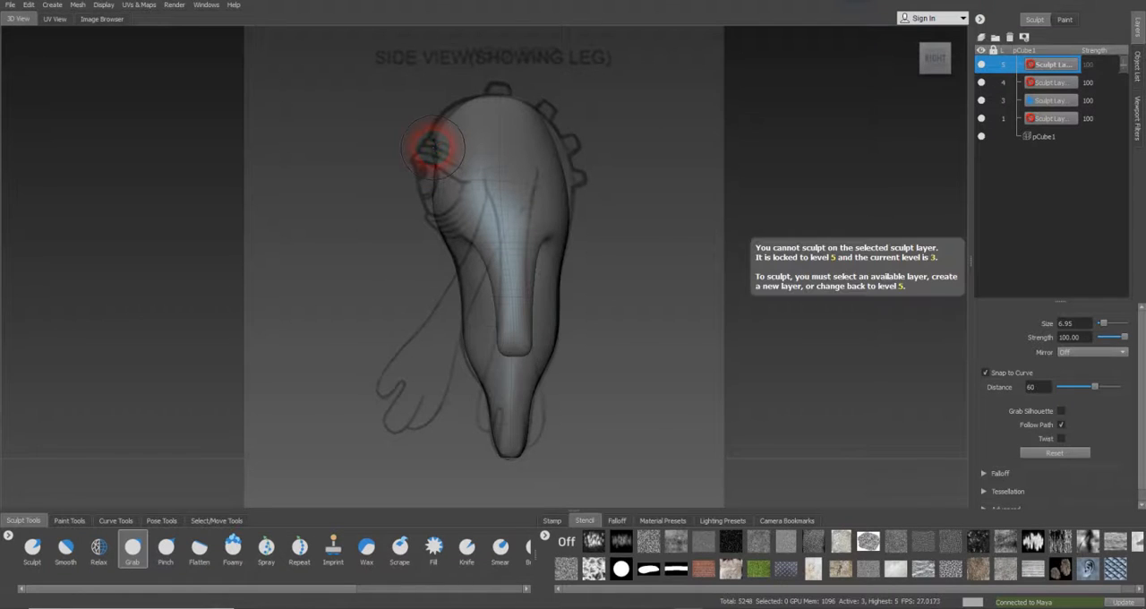
click(1066, 101)
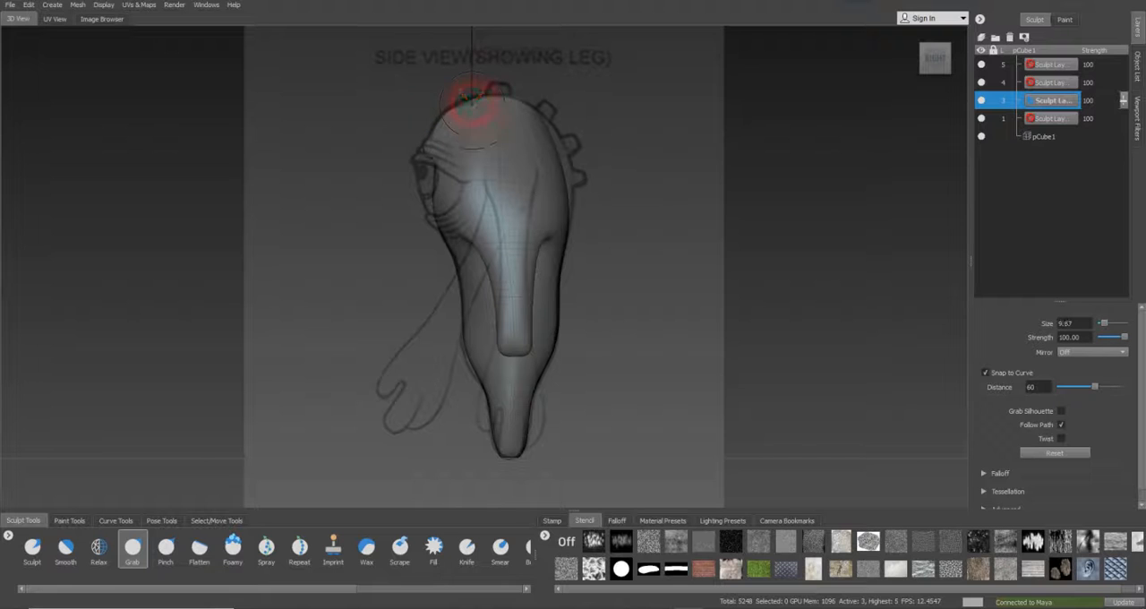
key(b)
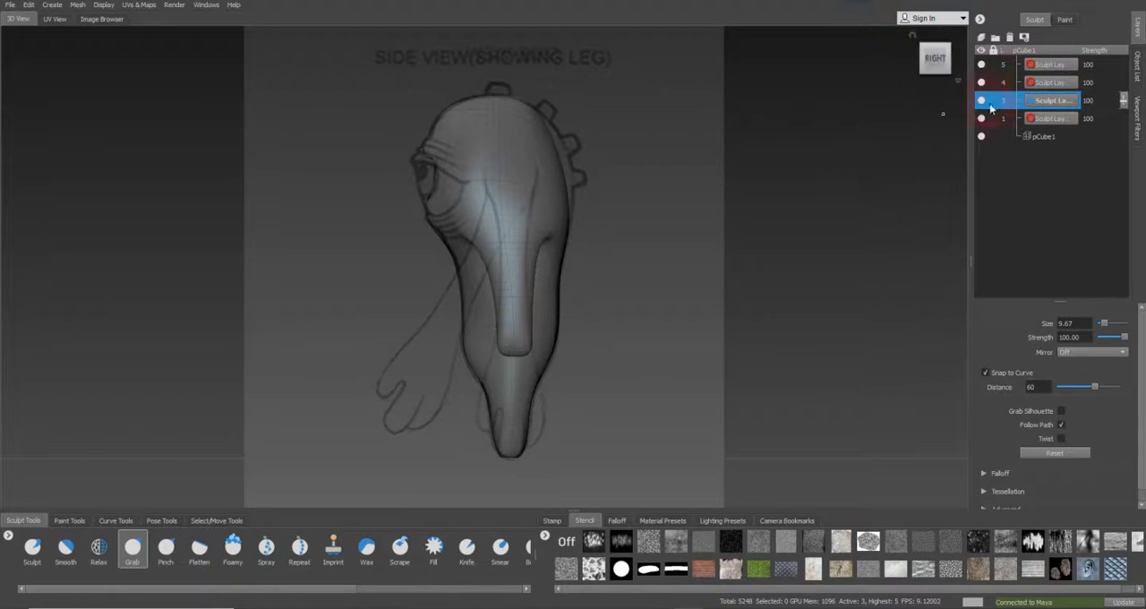
Display the scene's object list and save the scene
click(1138, 66)
click(12, 4)
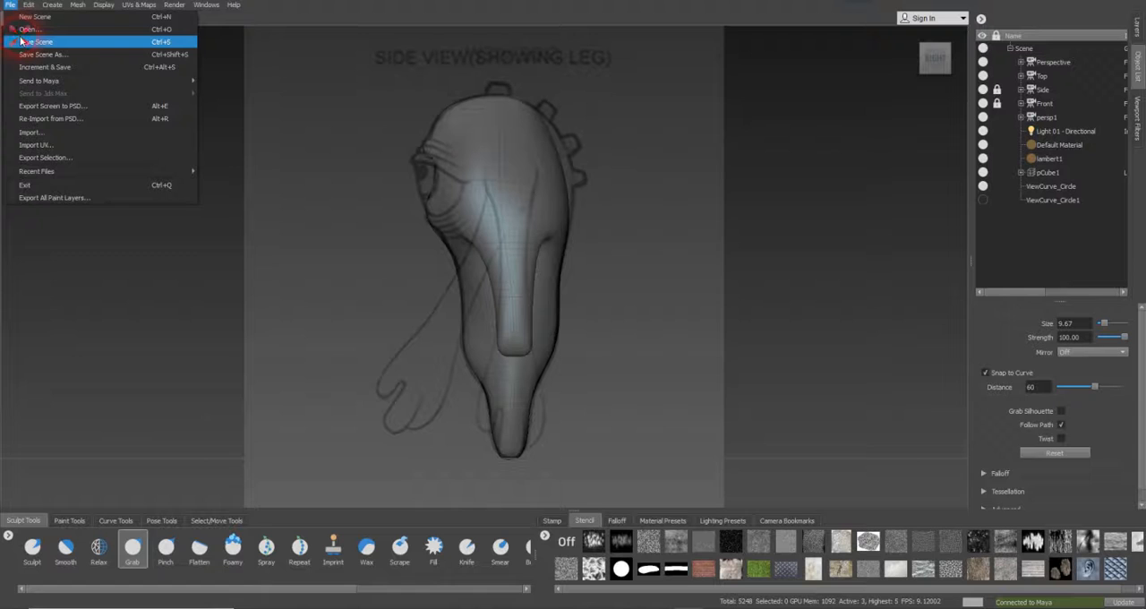
click(22, 41)
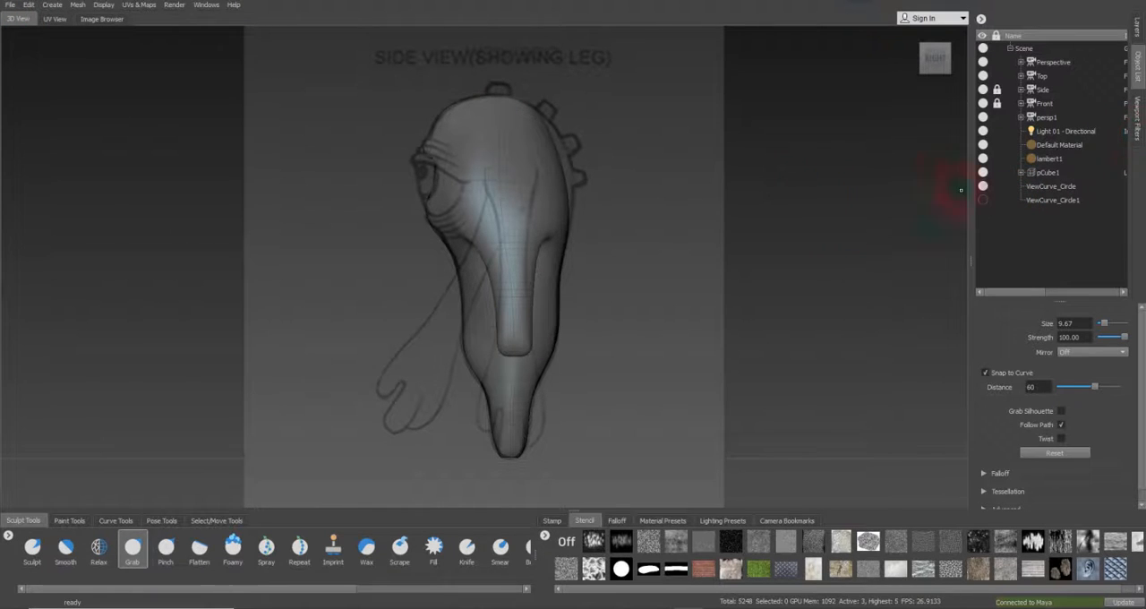
Look through the Perspective camera and undo the latest Grab strokes around the eye socket's edge
click(1062, 63)
right_click(1071, 61)
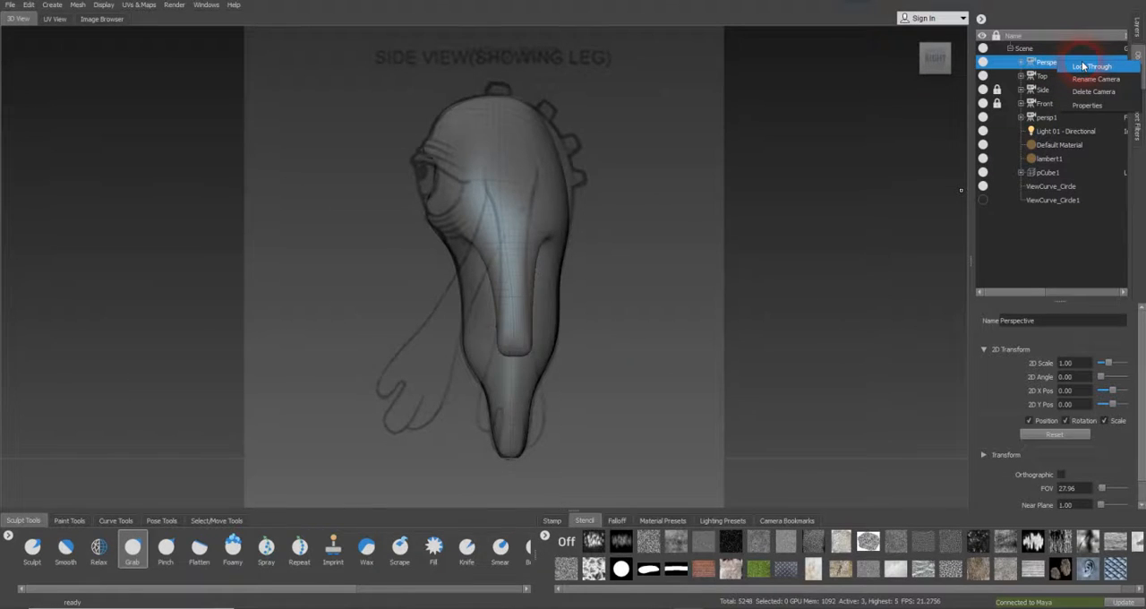
click(1083, 66)
alt+drag(708, 266, 525, 358)
key(z)
key(z)
key(z)
key(z)
key(z)
key(z)
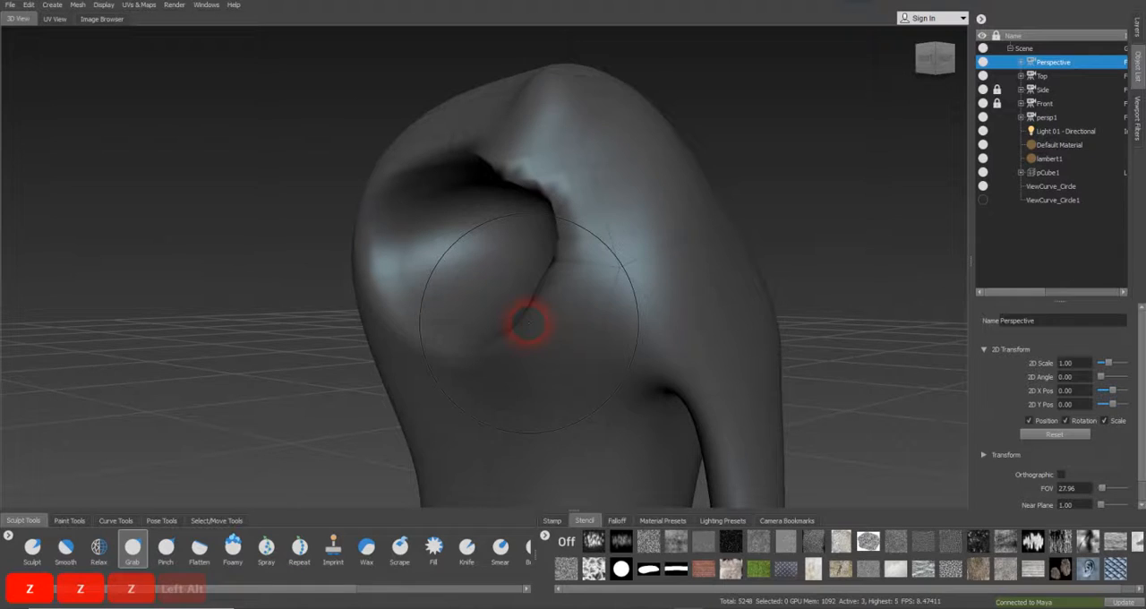
key(ctrl+z)
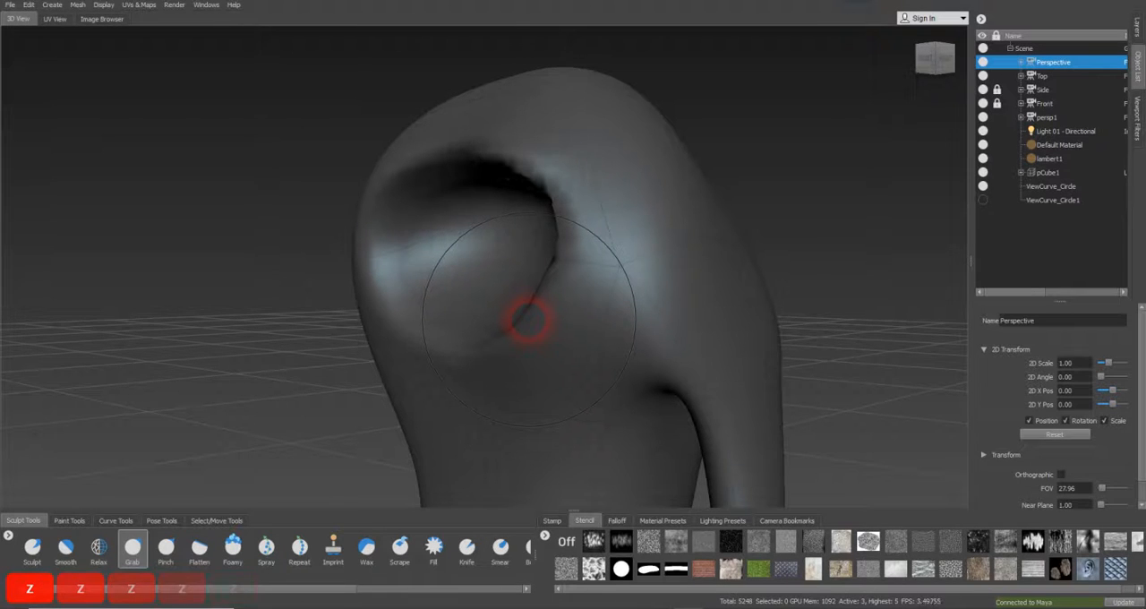
key(ctrl+z)
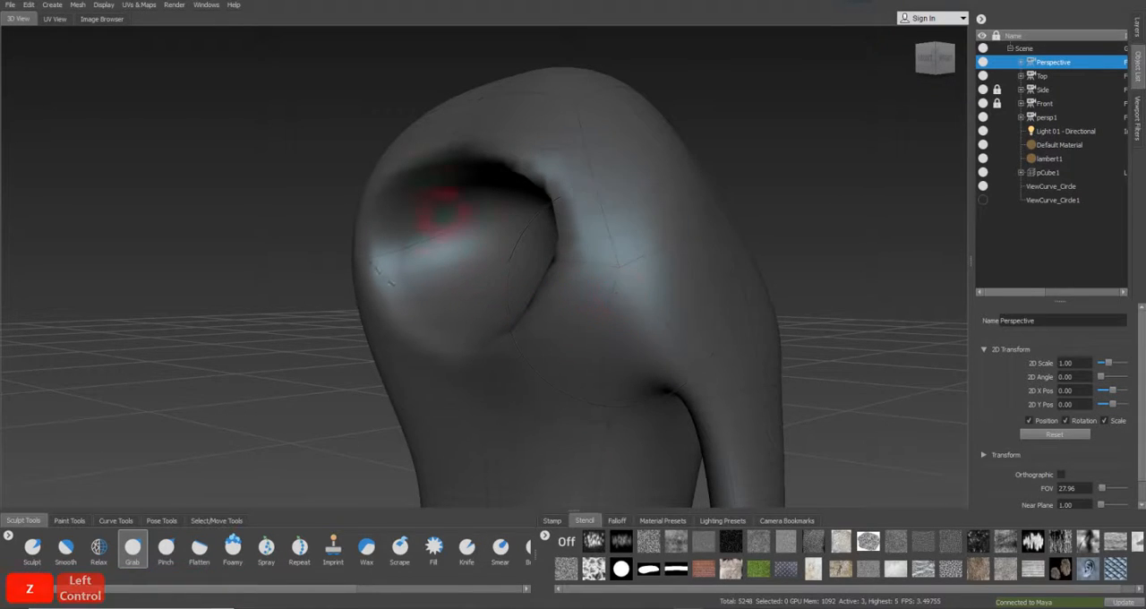
Pull the upper and lower edges of the eye socket outward with the Grab brush, working from several viewing angles
mouse_move(511, 133)
alt+mouse_down()
mouse_move(445, 157)
mouse_move(511, 158)
mouse_move(504, 148)
mouse_move(379, 159)
alt+mouse_up()
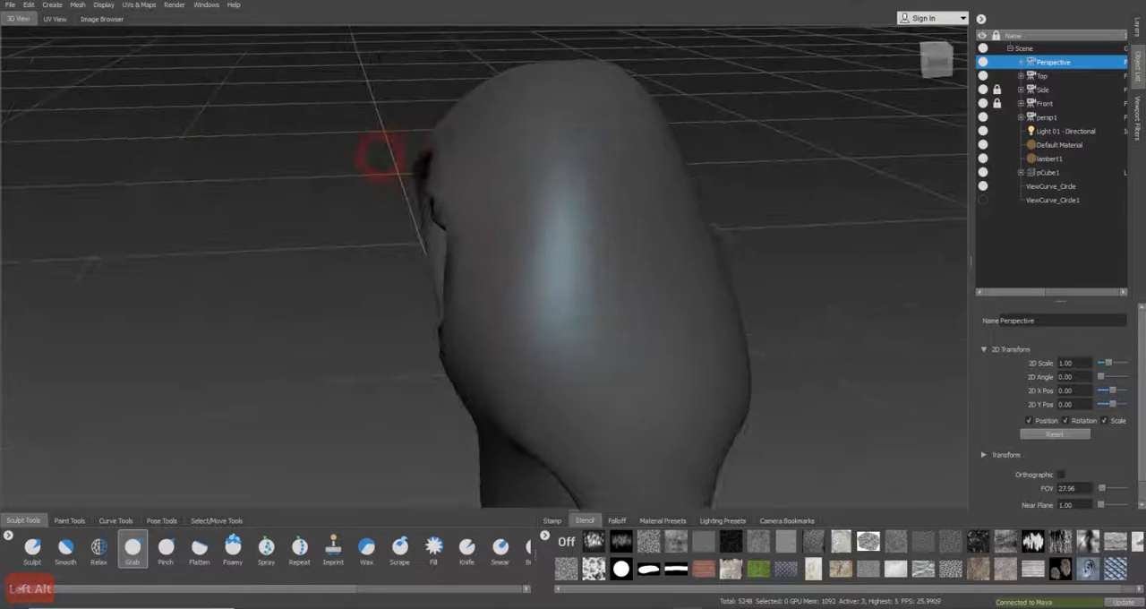
mouse_move(460, 159)
alt+mouse_down()
mouse_move(451, 161)
mouse_move(450, 145)
alt+mouse_up()
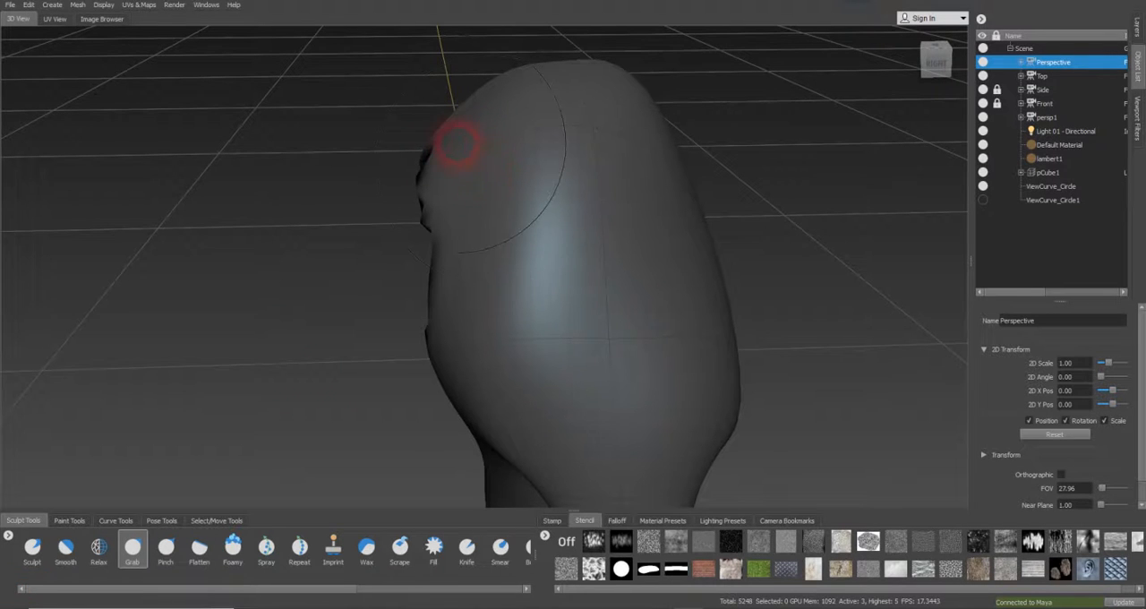
drag(446, 145, 441, 144)
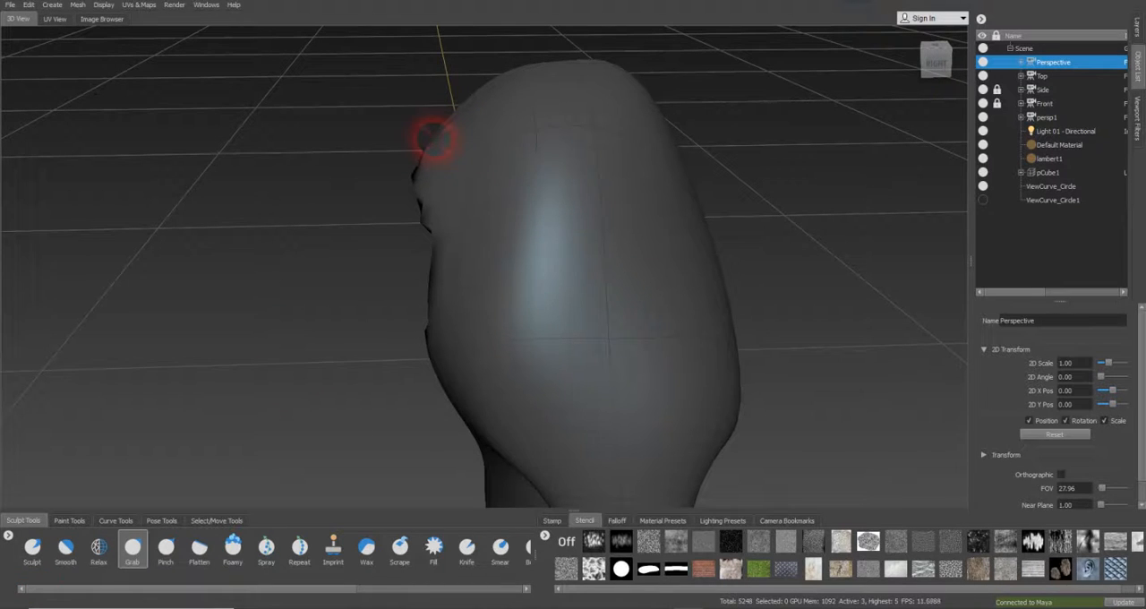
alt+drag(496, 308, 522, 272)
alt+drag(476, 373, 449, 363)
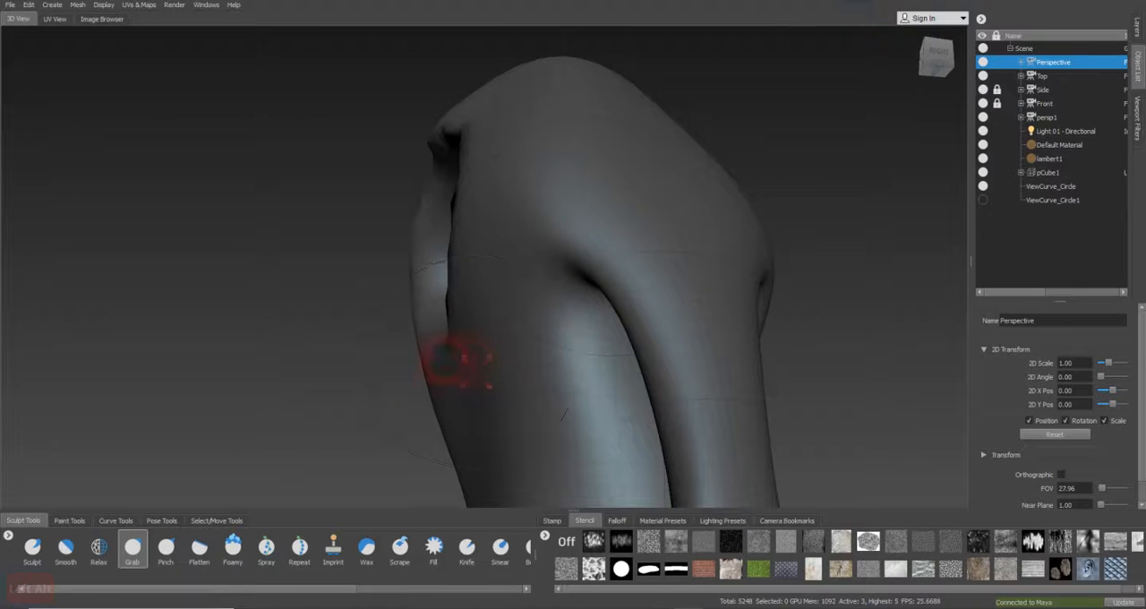
alt+click(445, 360)
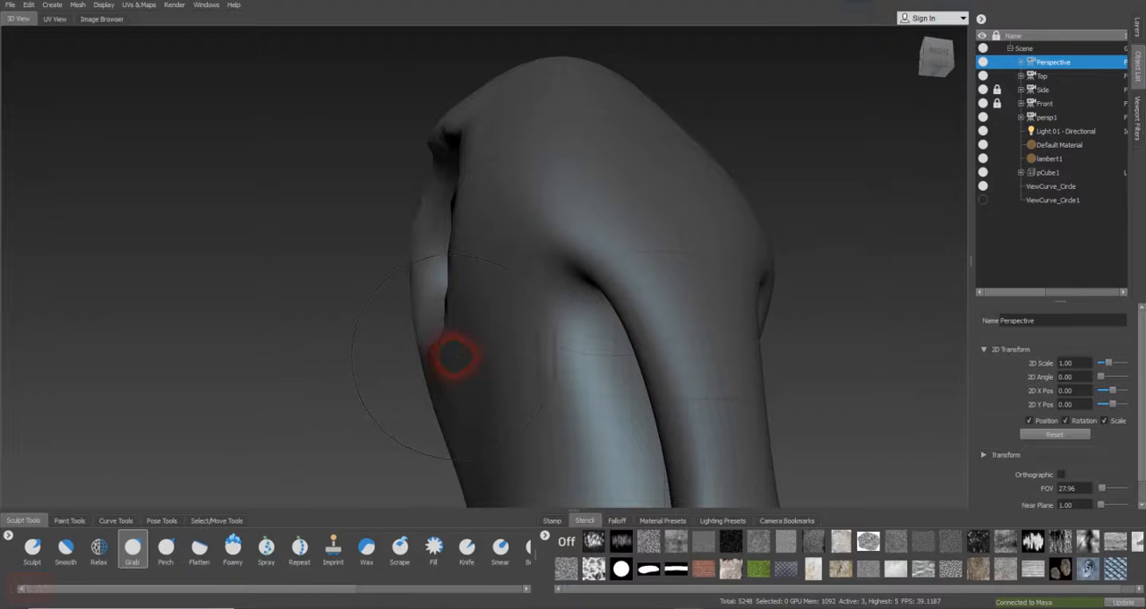
mouse_move(473, 346)
alt+mouse_down()
mouse_move(418, 354)
mouse_move(504, 307)
mouse_move(520, 340)
mouse_move(499, 203)
alt+mouse_up()
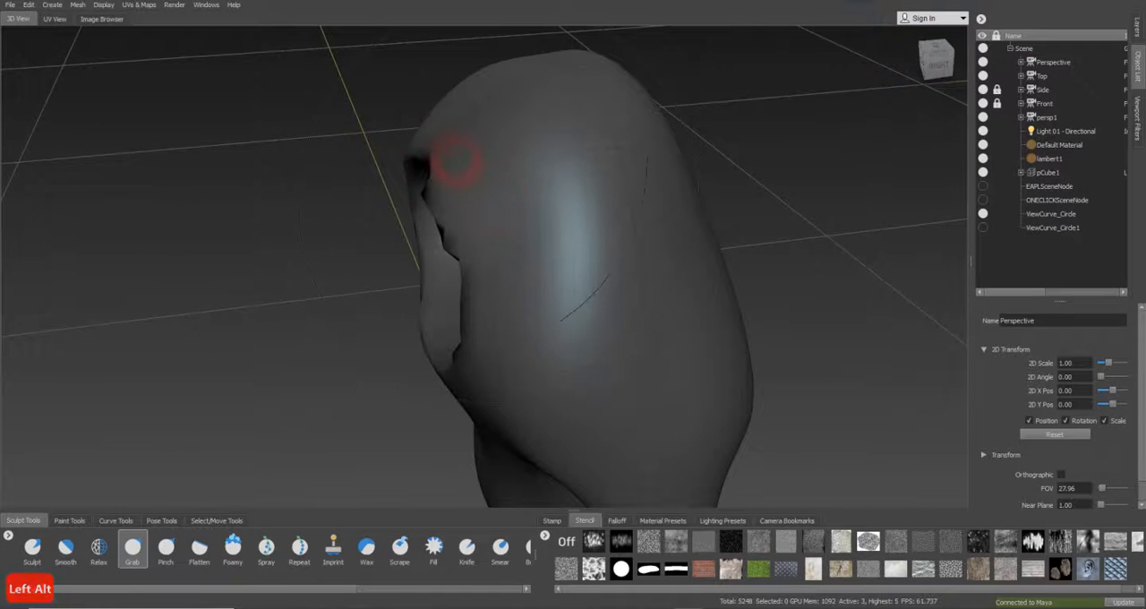
drag(445, 140, 423, 144)
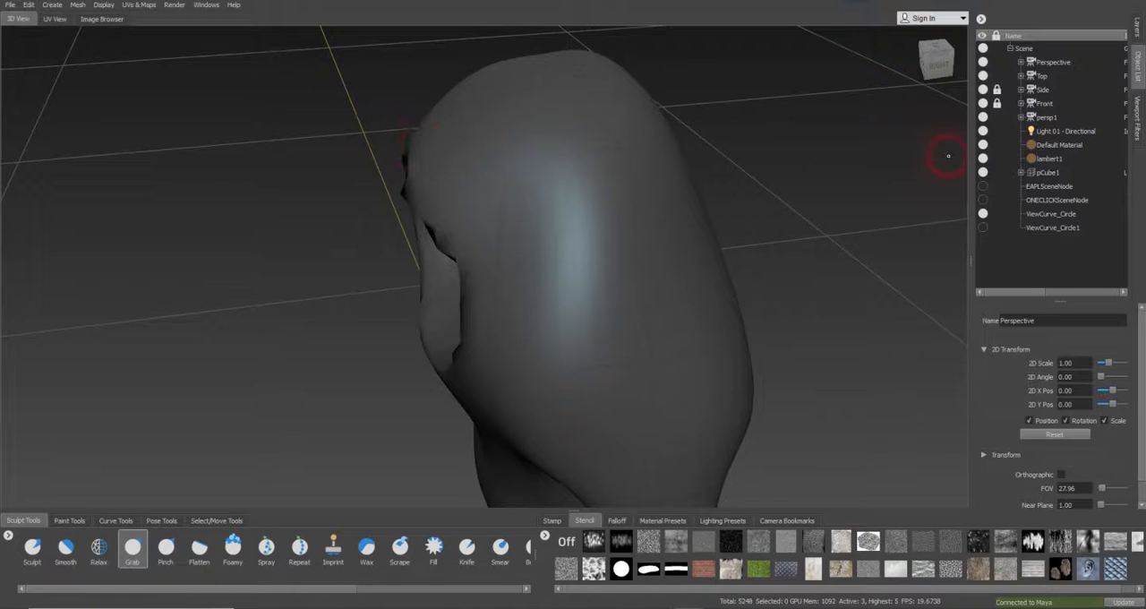
Look through the Side camera and pull the eye area's front outline out to the drawn eyelids with the Grab brush
click(1050, 93)
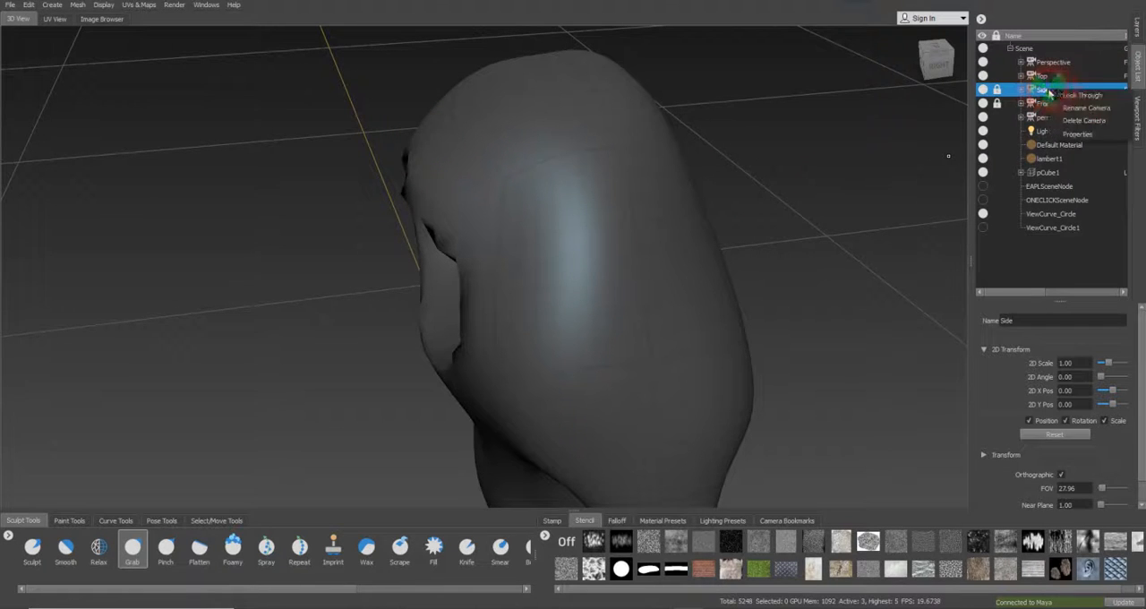
double_click(1079, 93)
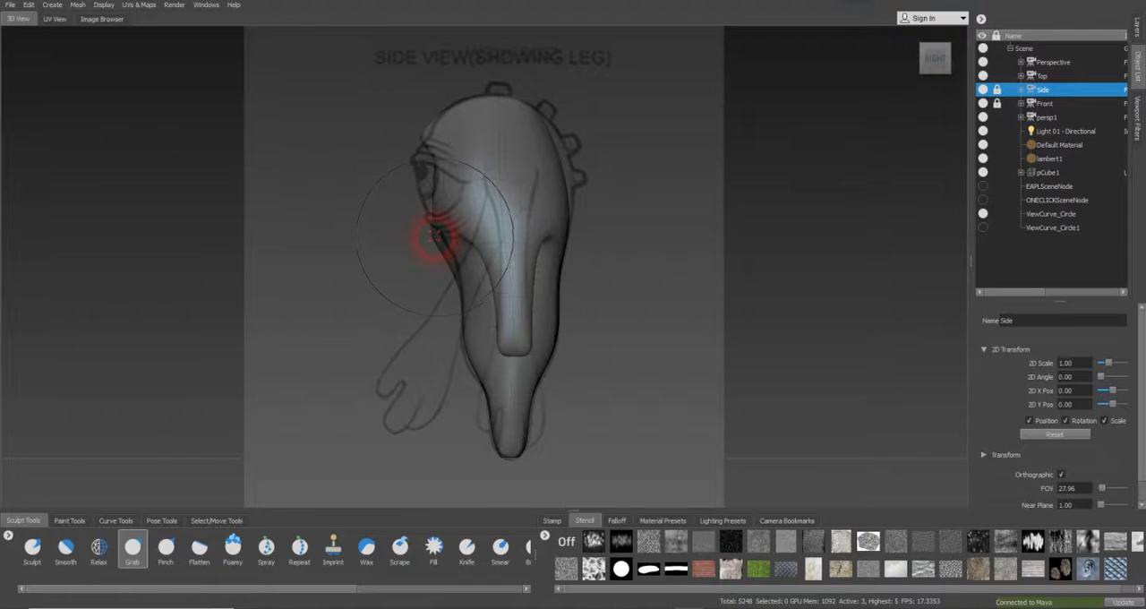
drag(435, 237, 435, 230)
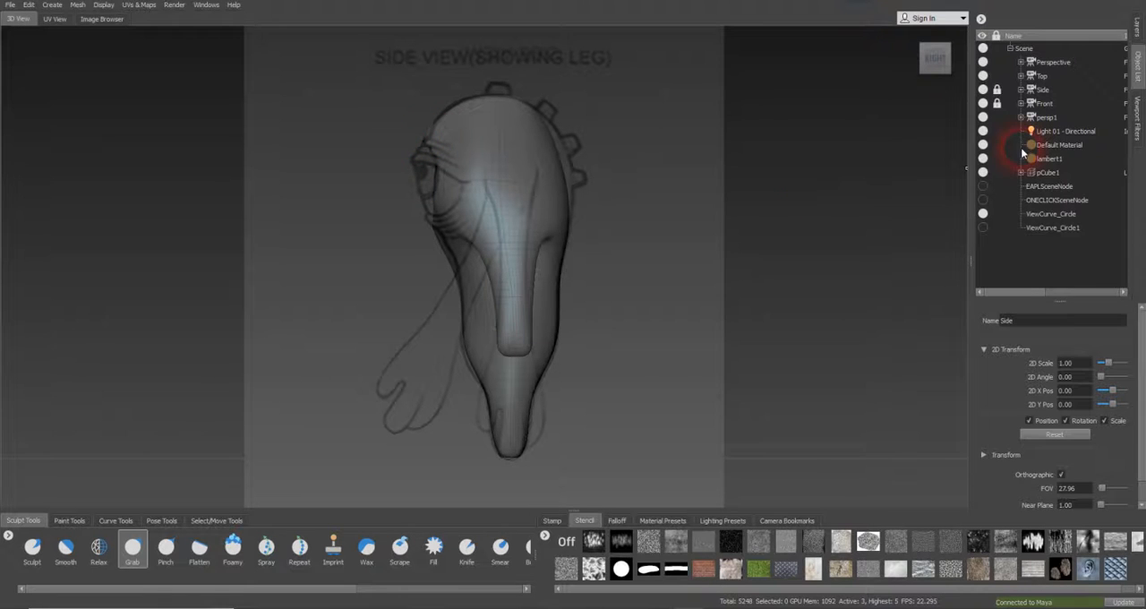
Return to the Perspective camera, resize the Grab brush and pull the socket's lower edge slightly downward
click(1053, 63)
right_click(1058, 64)
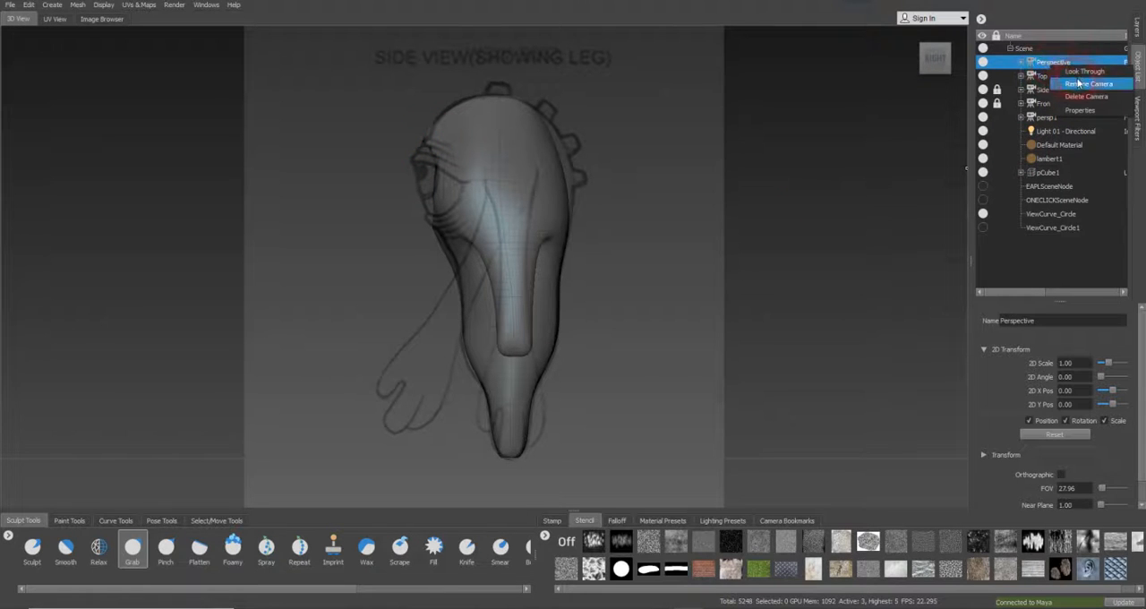
click(1079, 73)
mouse_move(691, 197)
alt+mouse_down()
mouse_move(601, 263)
mouse_move(707, 264)
mouse_move(733, 233)
mouse_move(524, 327)
mouse_move(502, 367)
mouse_move(584, 357)
mouse_move(556, 333)
alt+mouse_up()
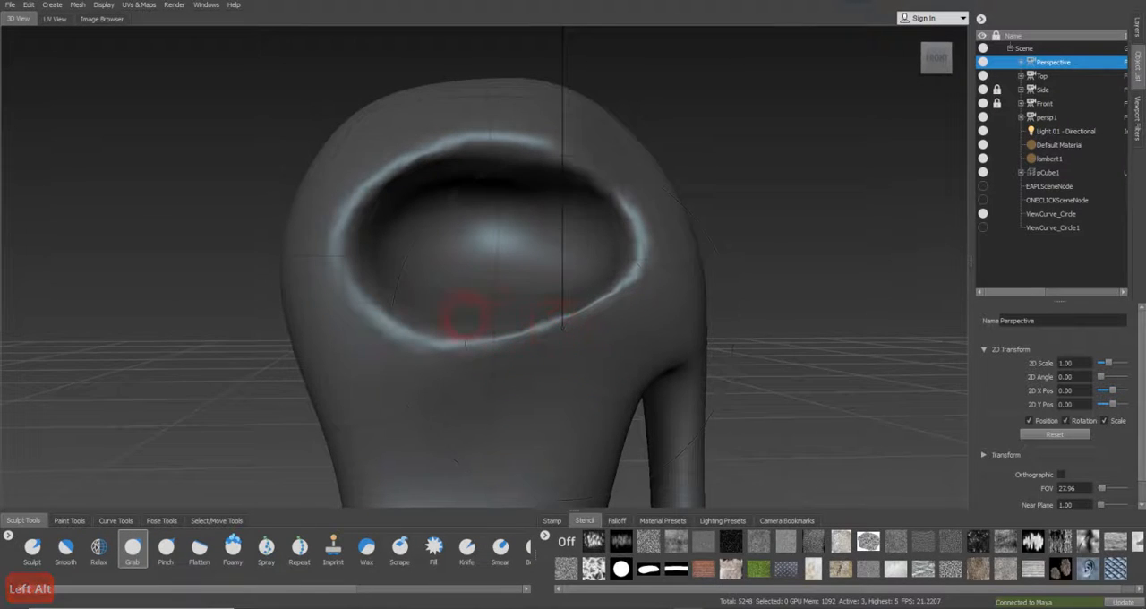
key(b)
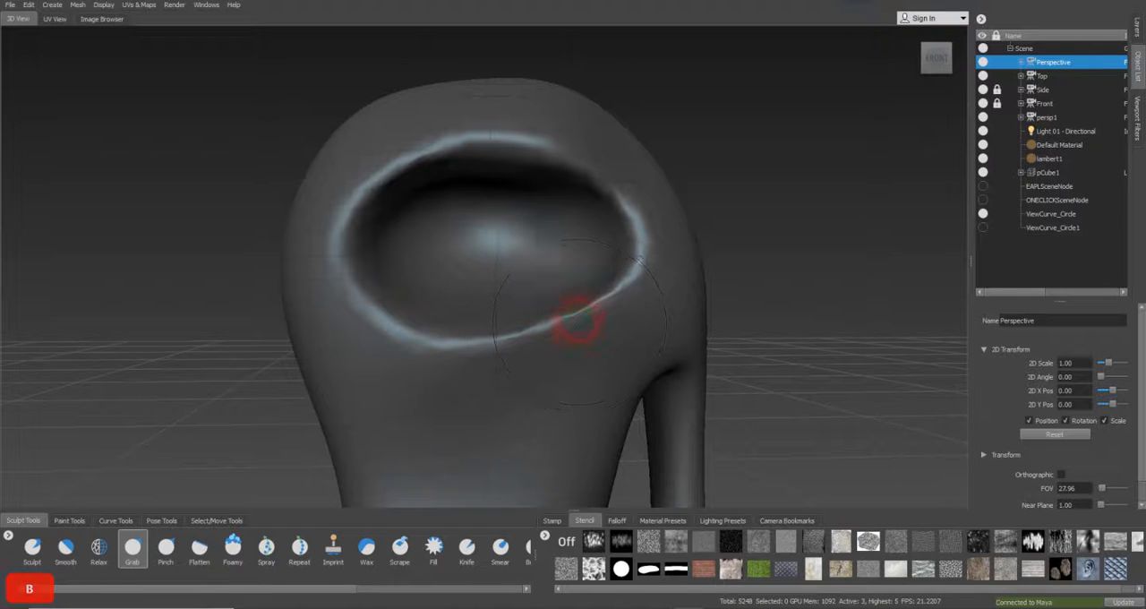
drag(571, 323, 572, 333)
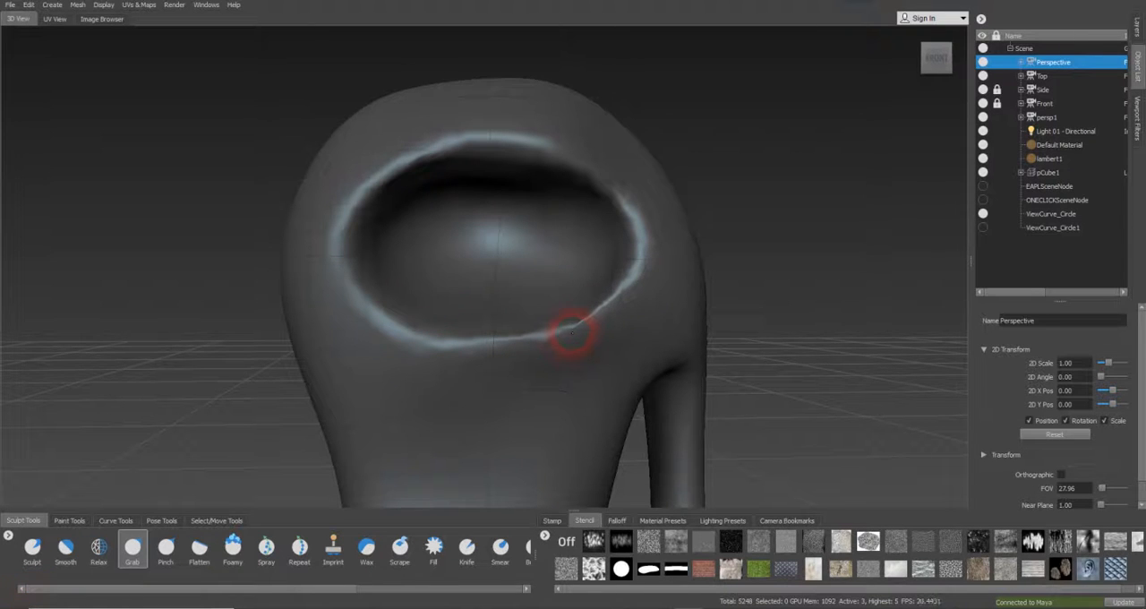
mouse_move(707, 310)
alt+mouse_down()
mouse_move(568, 313)
mouse_move(519, 330)
mouse_move(474, 295)
mouse_move(380, 304)
mouse_move(277, 300)
mouse_move(312, 292)
mouse_move(260, 284)
alt+mouse_up()
mouse_move(355, 268)
alt+mouse_down()
mouse_move(487, 256)
mouse_move(529, 274)
mouse_move(582, 269)
alt+mouse_up()
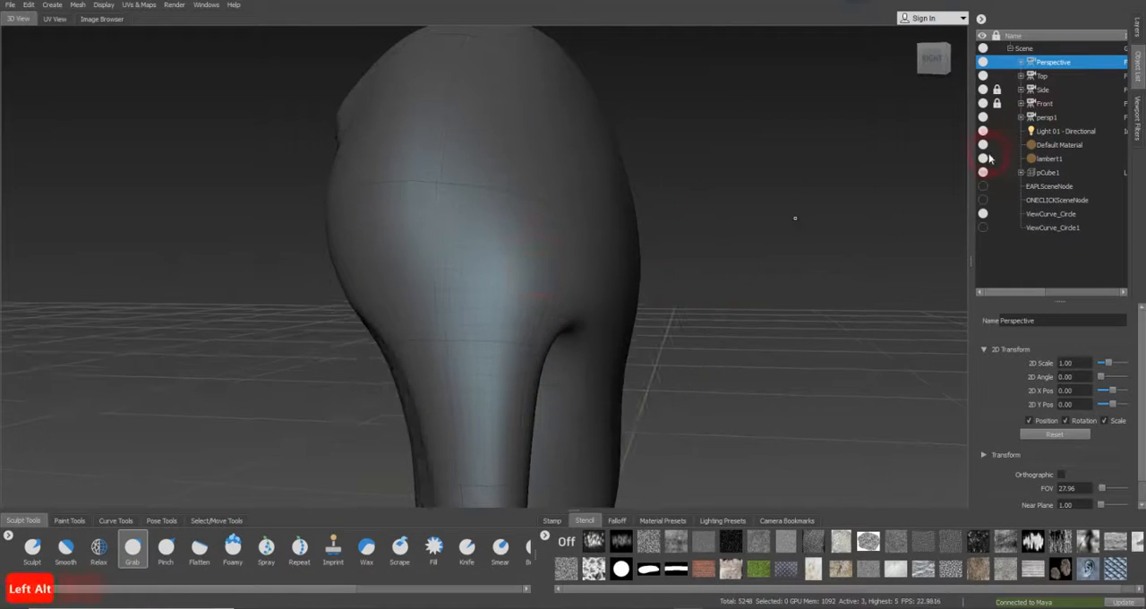
Look through the Side camera and try a small Grab stroke on the arm against the side reference
click(1046, 93)
right_click(1049, 93)
click(1069, 98)
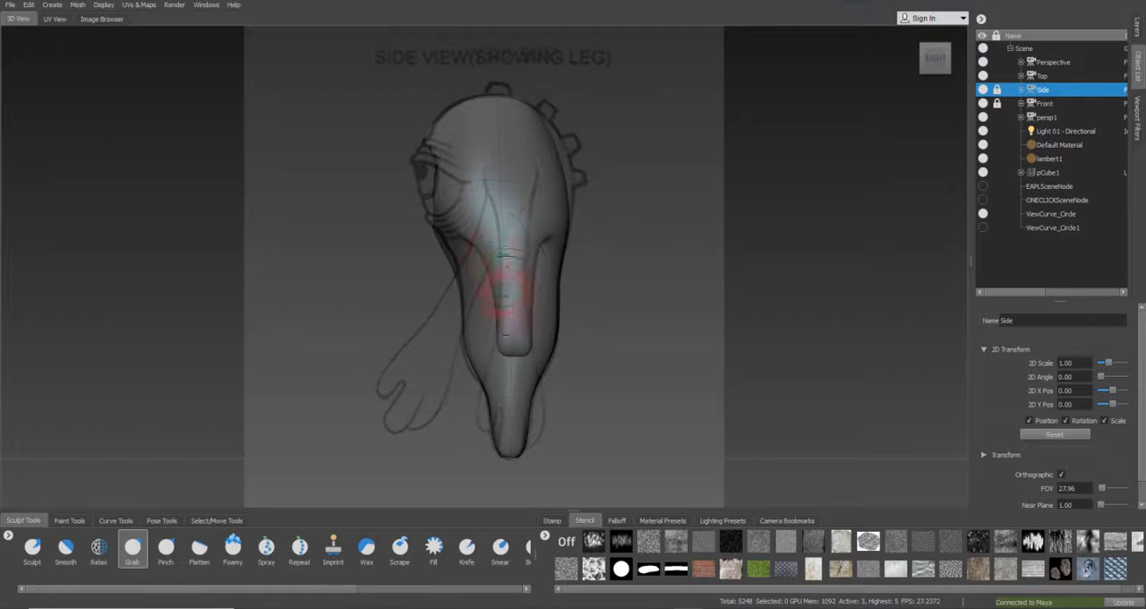
drag(481, 238, 485, 232)
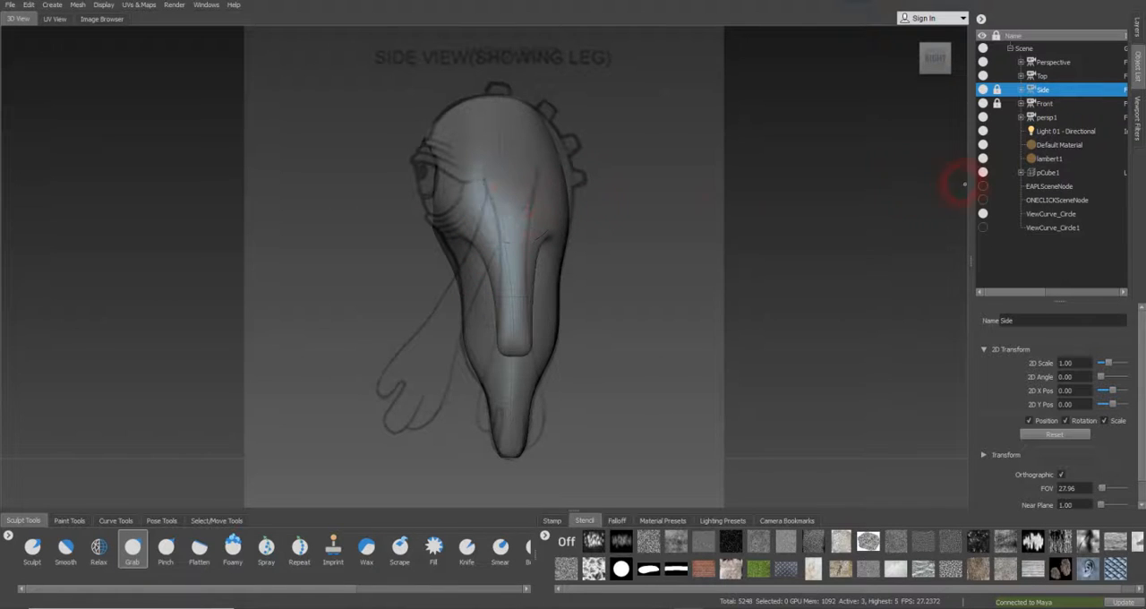
Expand pCube1 in the scene hierarchy and inspect its level_3 and level_0 subdivision meshes
click(1021, 117)
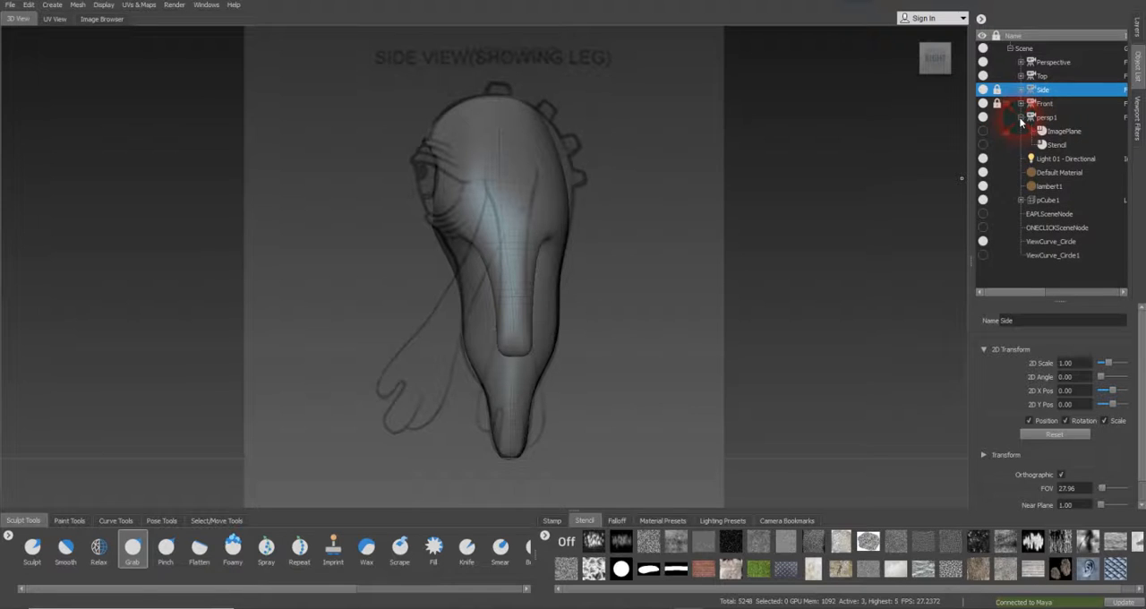
click(1021, 118)
click(1021, 172)
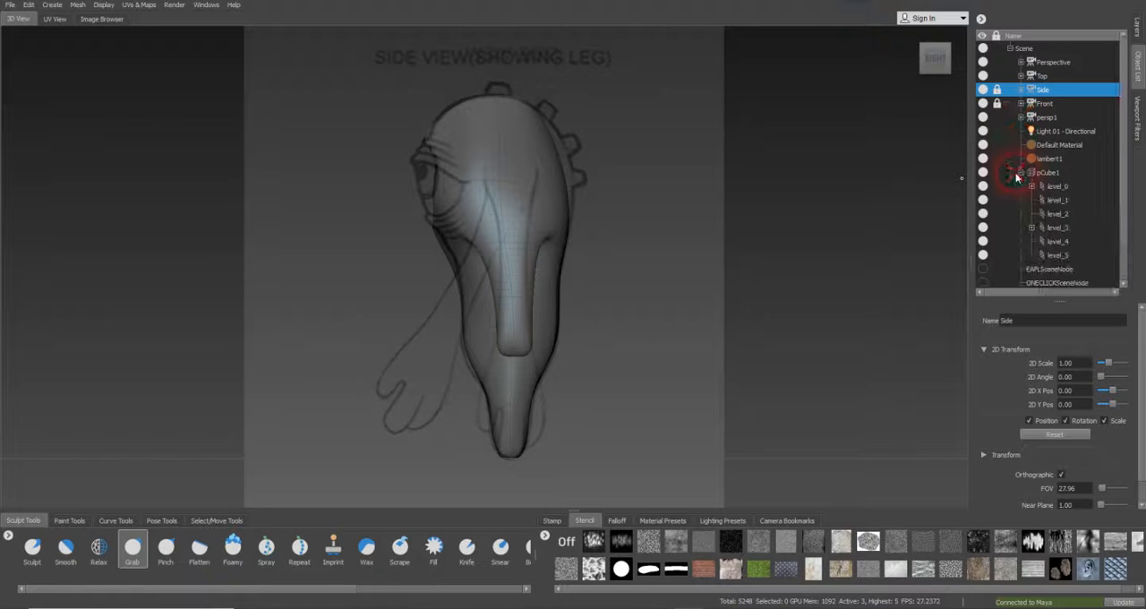
click(1058, 229)
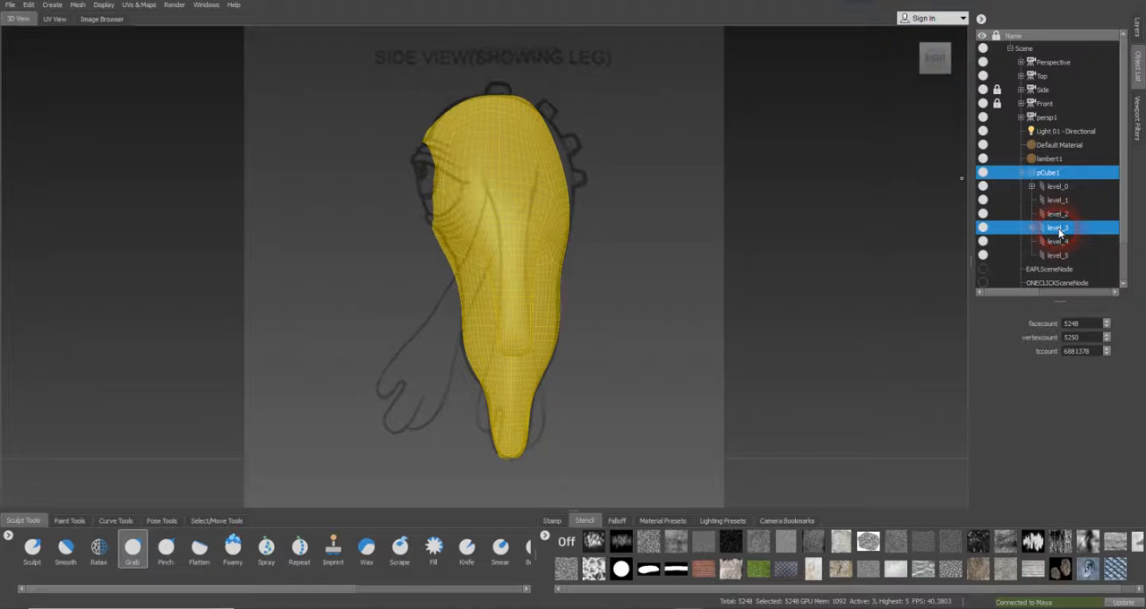
click(1055, 187)
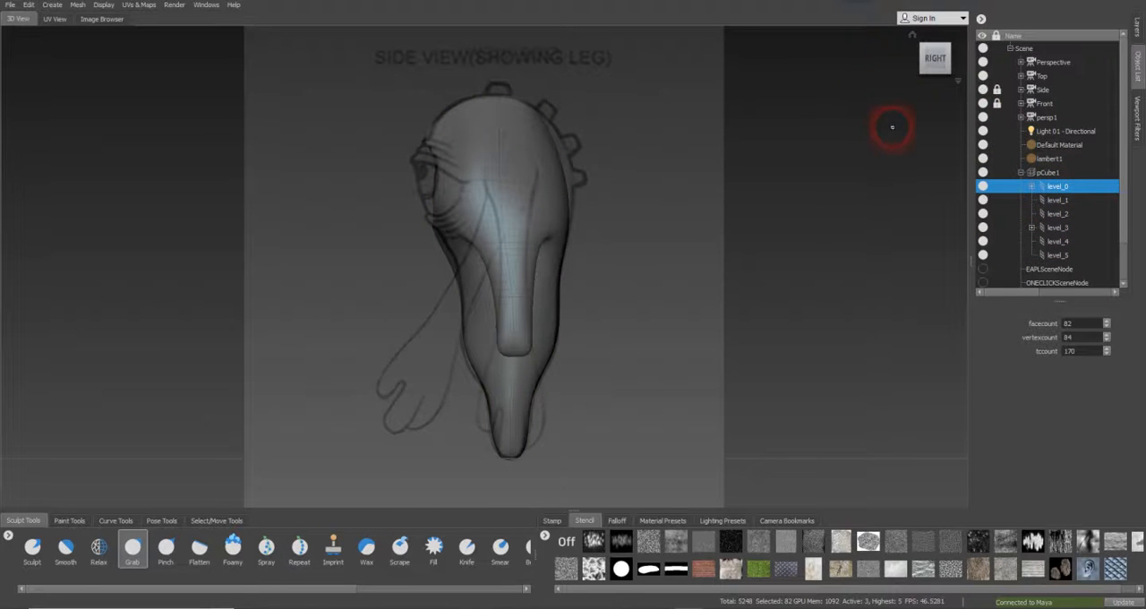
Step the mesh down to subdivision level 2 and try the Grab brush where the arm meets the body
key(Page_Down)
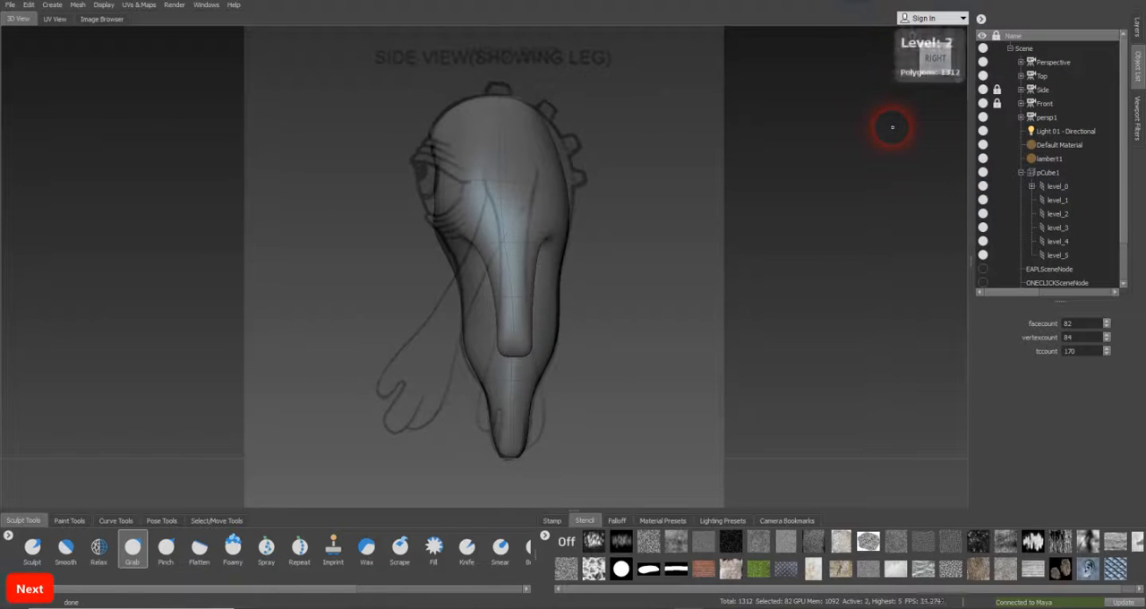
key(Page_Down)
key(Page_Up)
key(Page_Up)
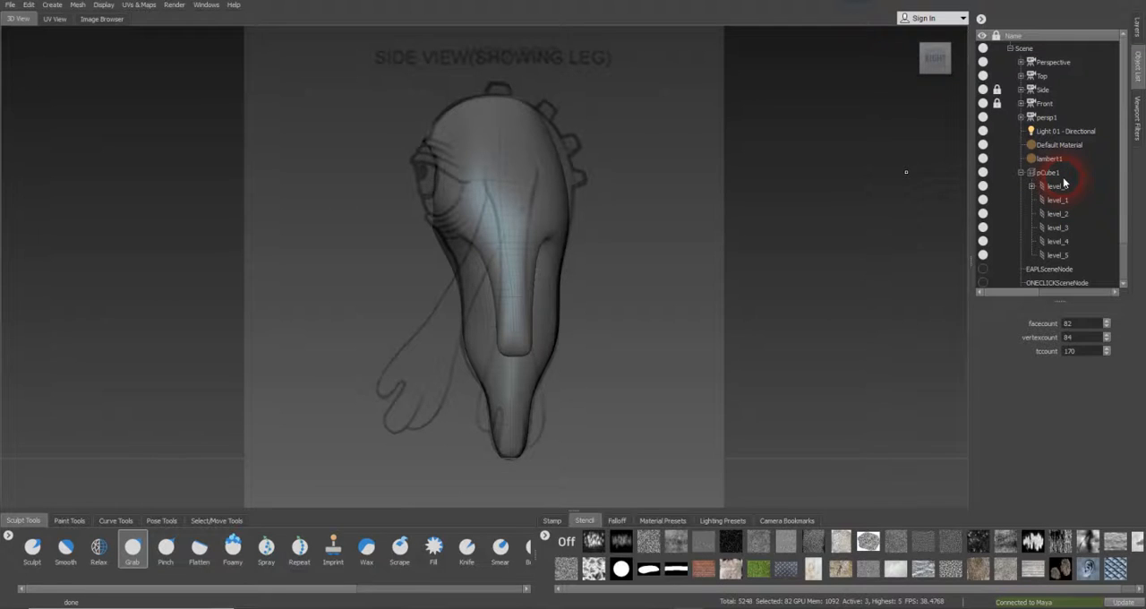
key(Page_Down)
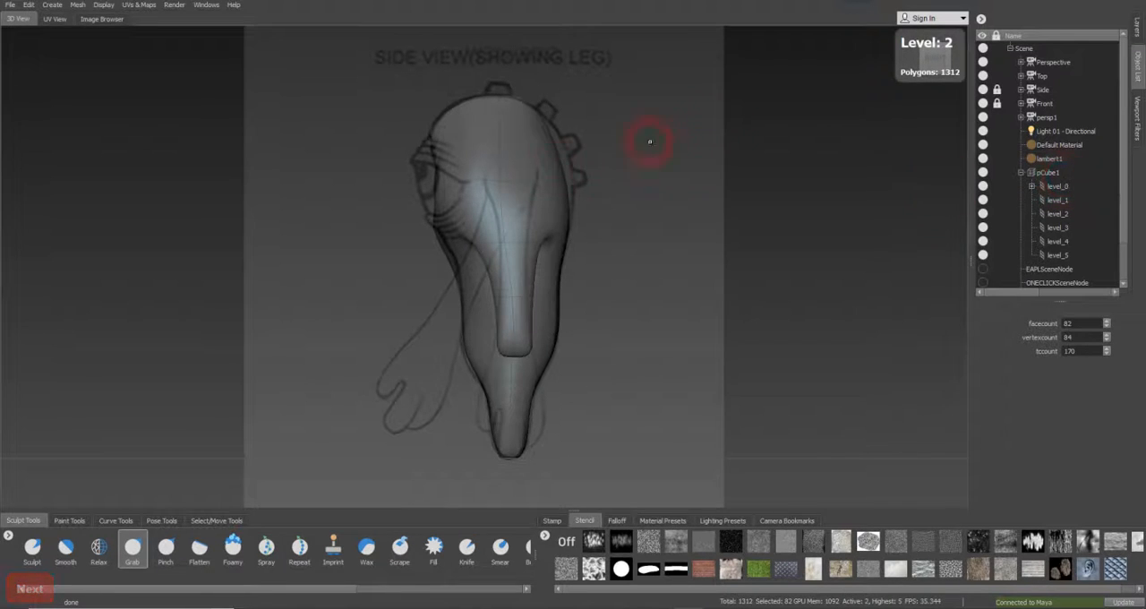
click(470, 240)
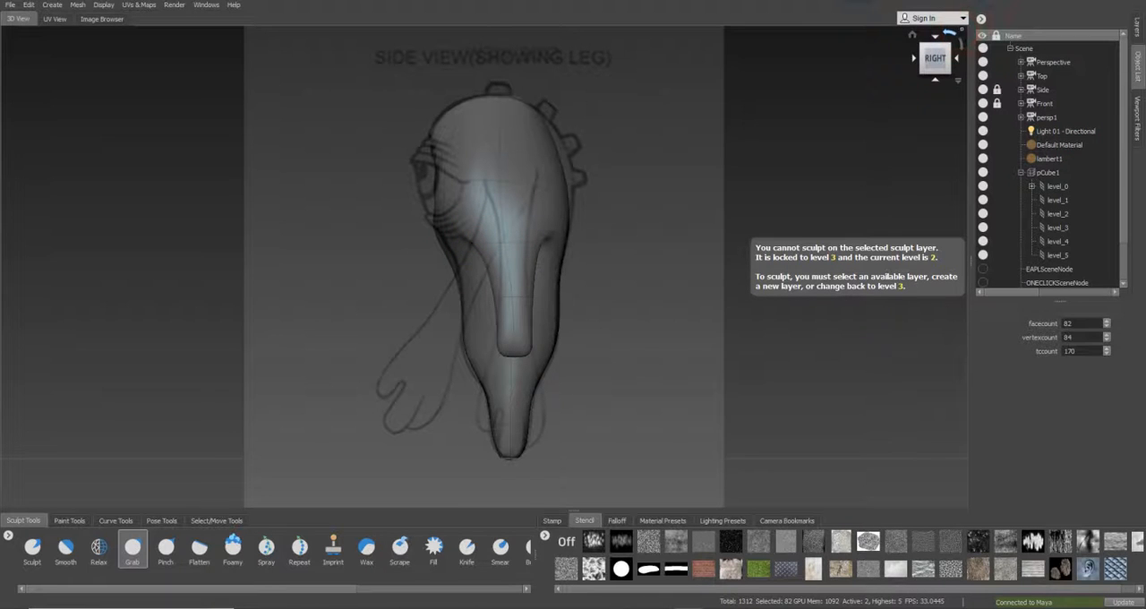
Make the base pCube1 layer active and pull the top of the arm upward with the Grab brush
click(1139, 31)
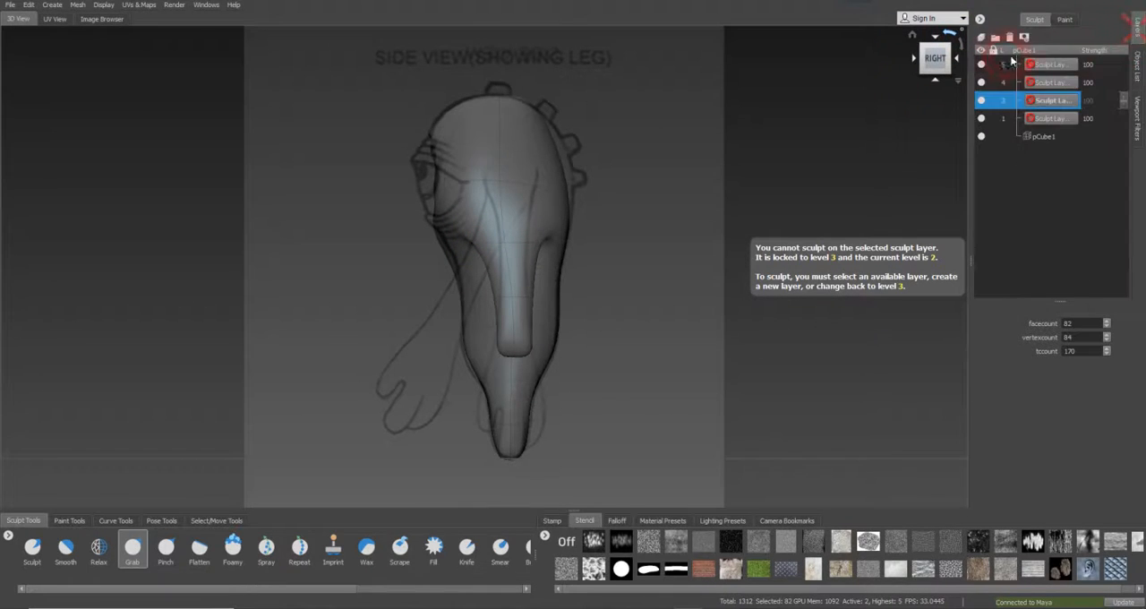
click(1044, 137)
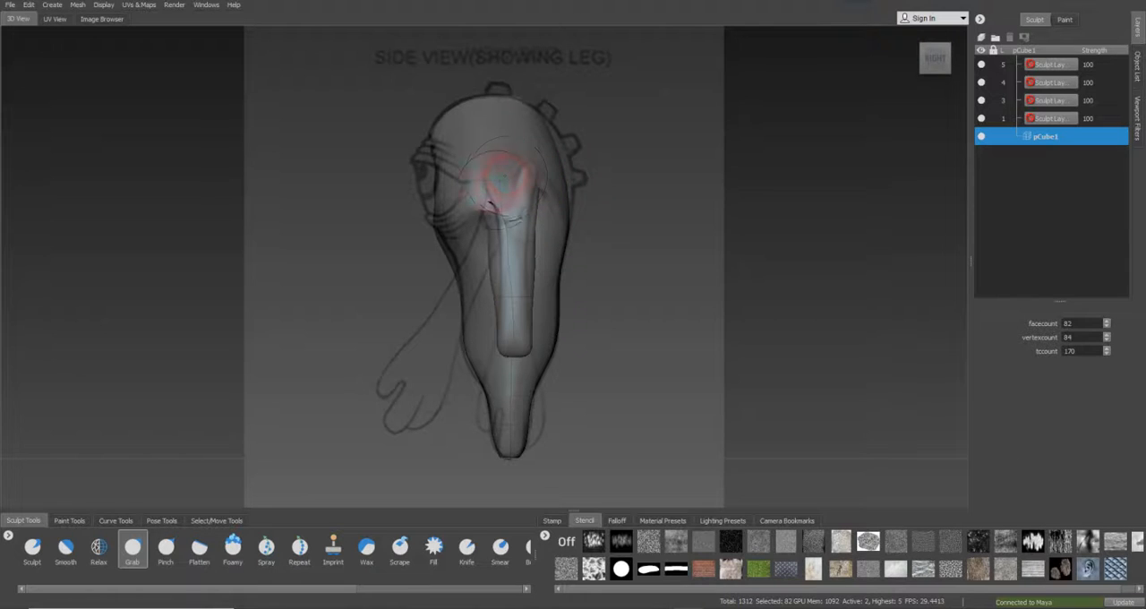
drag(490, 192, 489, 162)
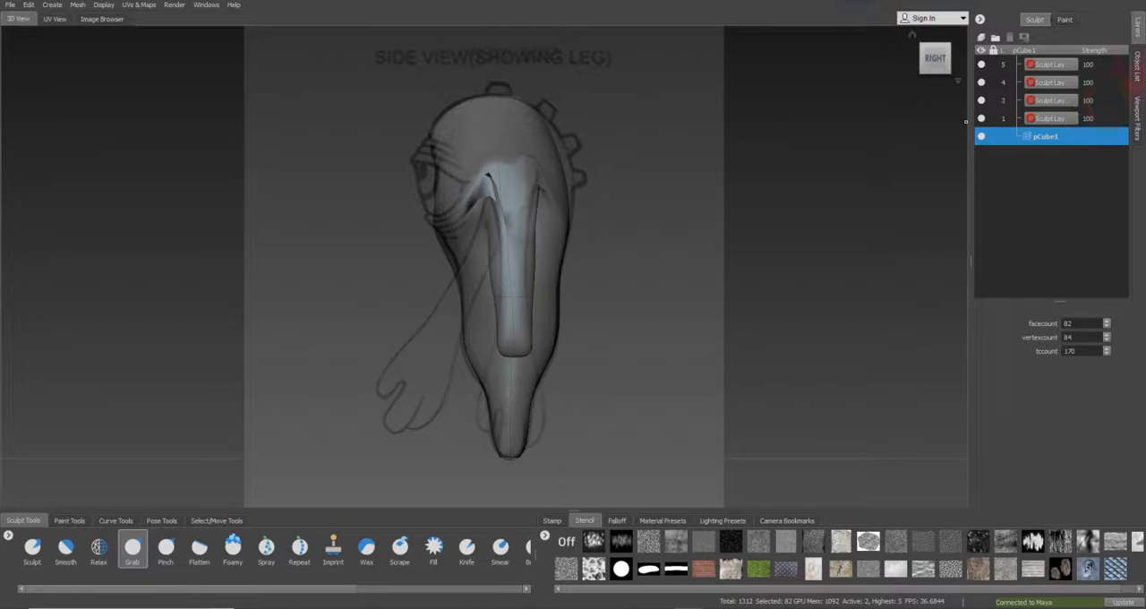
Return to the Perspective camera and soften the creases at the top of the arm with a resized Smooth brush
click(1133, 66)
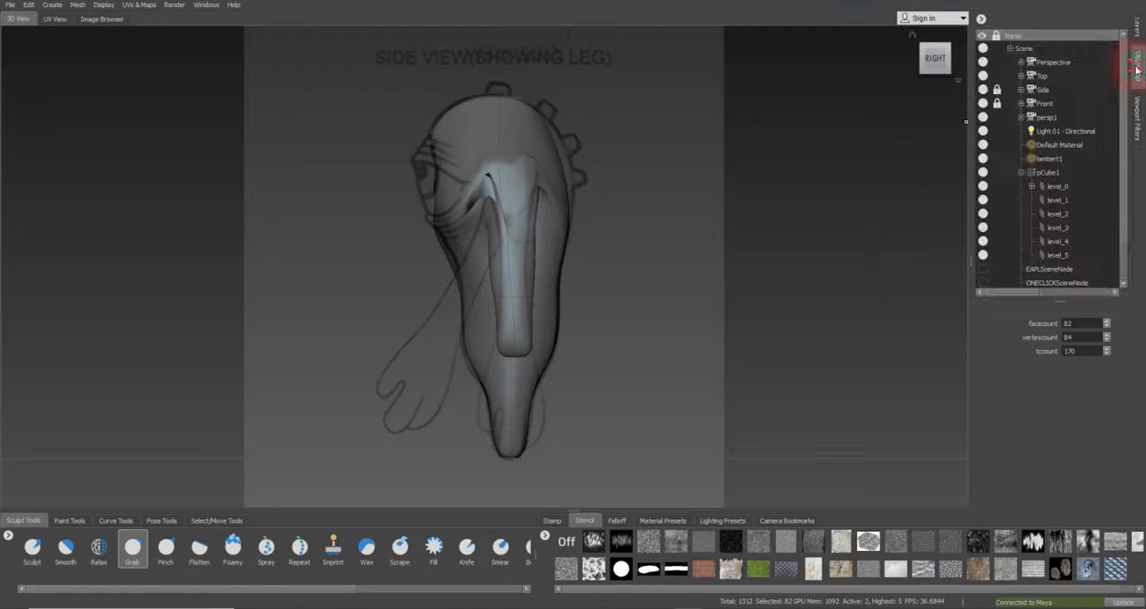
click(1044, 66)
right_click(1044, 66)
click(1055, 69)
mouse_move(578, 235)
alt+mouse_down()
mouse_move(564, 242)
mouse_move(686, 243)
mouse_move(627, 278)
mouse_move(594, 281)
mouse_move(547, 250)
mouse_move(607, 281)
mouse_move(530, 405)
alt+mouse_up()
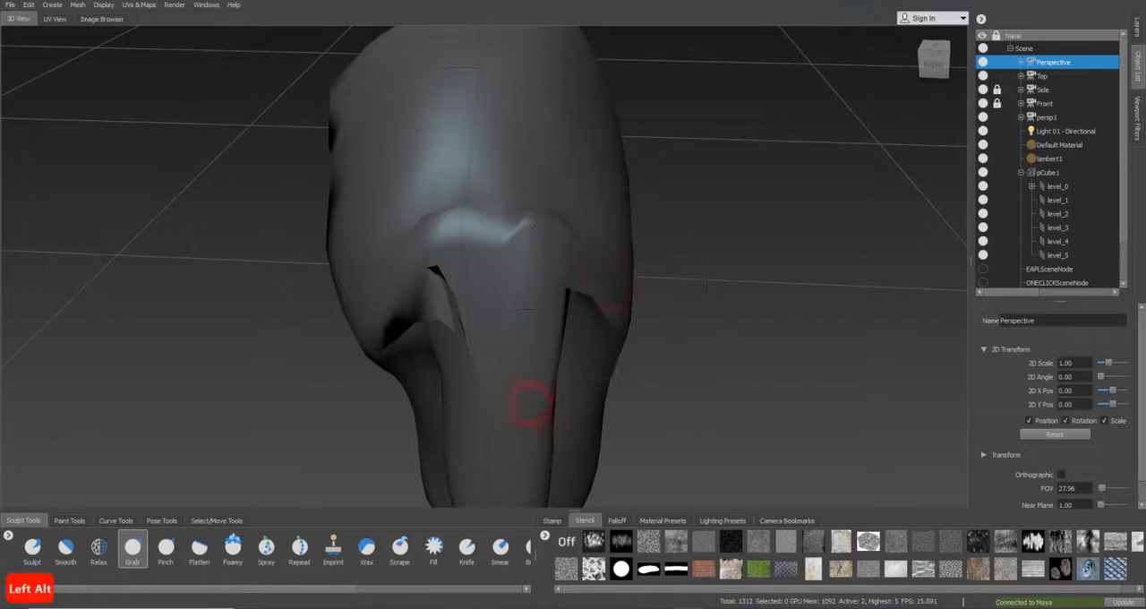
click(65, 546)
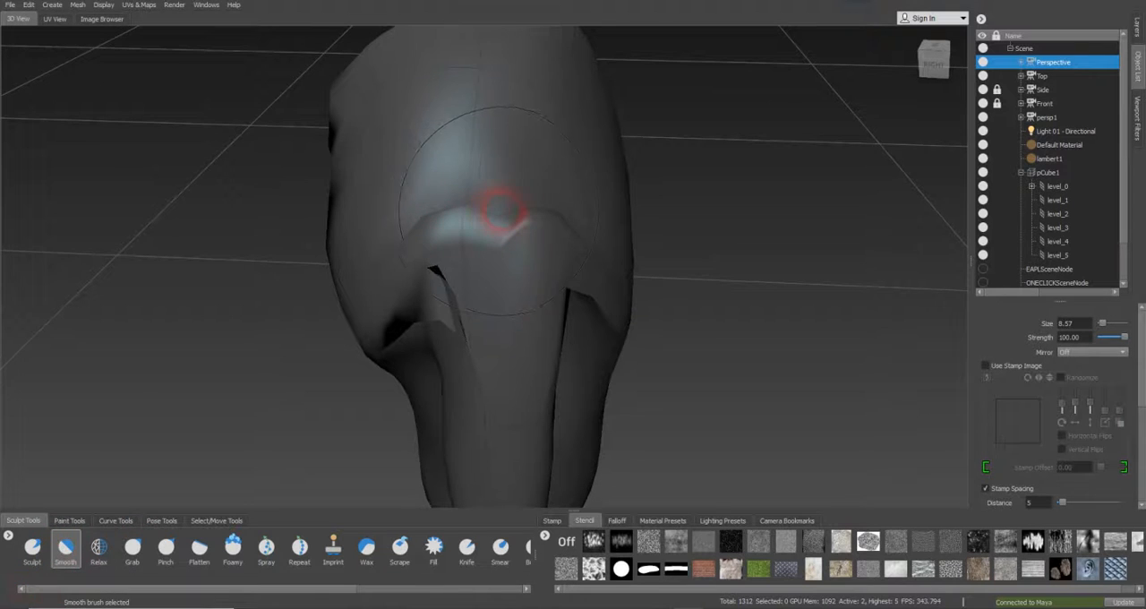
drag(457, 193, 410, 176)
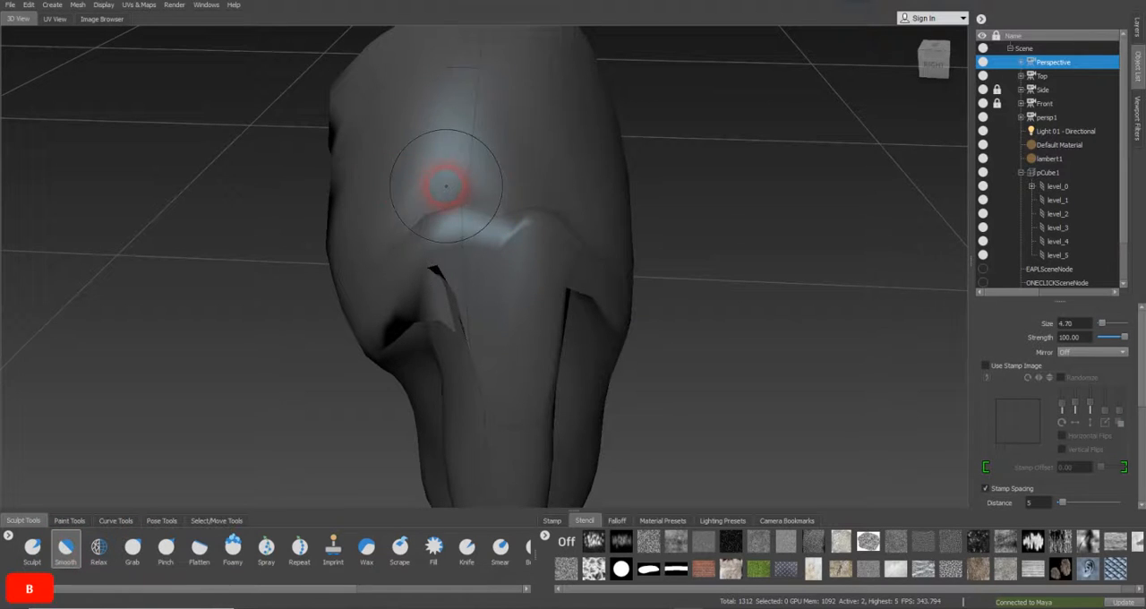
mouse_move(560, 210)
mouse_down()
mouse_move(464, 196)
mouse_move(537, 159)
mouse_up()
key(b)
drag(448, 161, 227, 266)
Even out the stretched surface around the front and back of the armpit with the Relax brush, enlarging it to 4.86
click(99, 550)
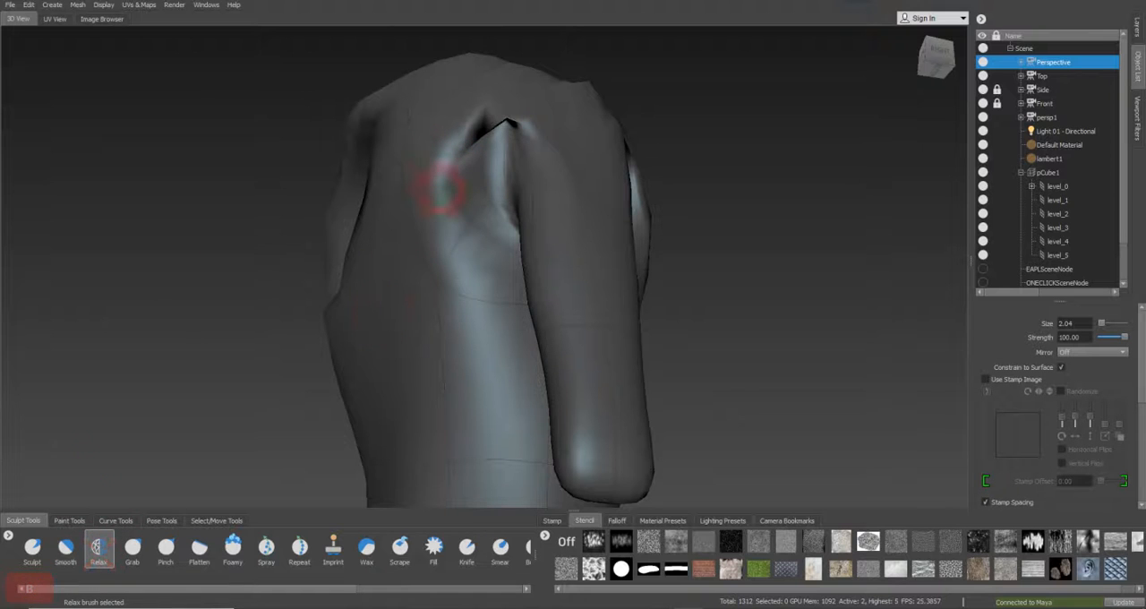
mouse_move(483, 154)
mouse_down()
mouse_move(479, 119)
mouse_move(468, 187)
mouse_move(438, 195)
mouse_up()
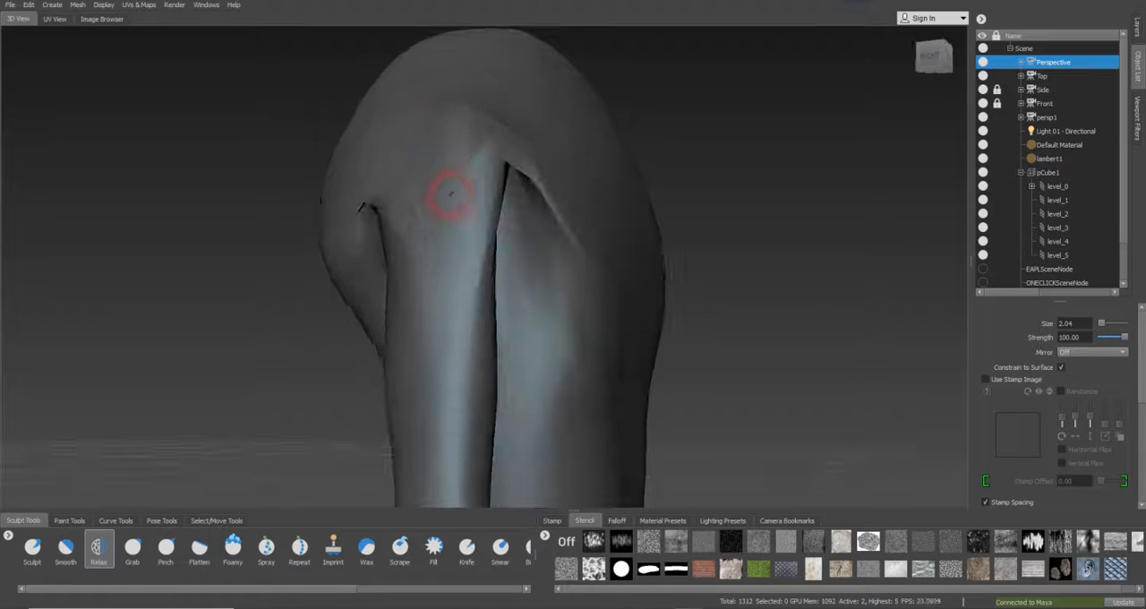
mouse_move(495, 107)
alt+mouse_down()
mouse_move(453, 161)
mouse_move(463, 194)
alt+mouse_up()
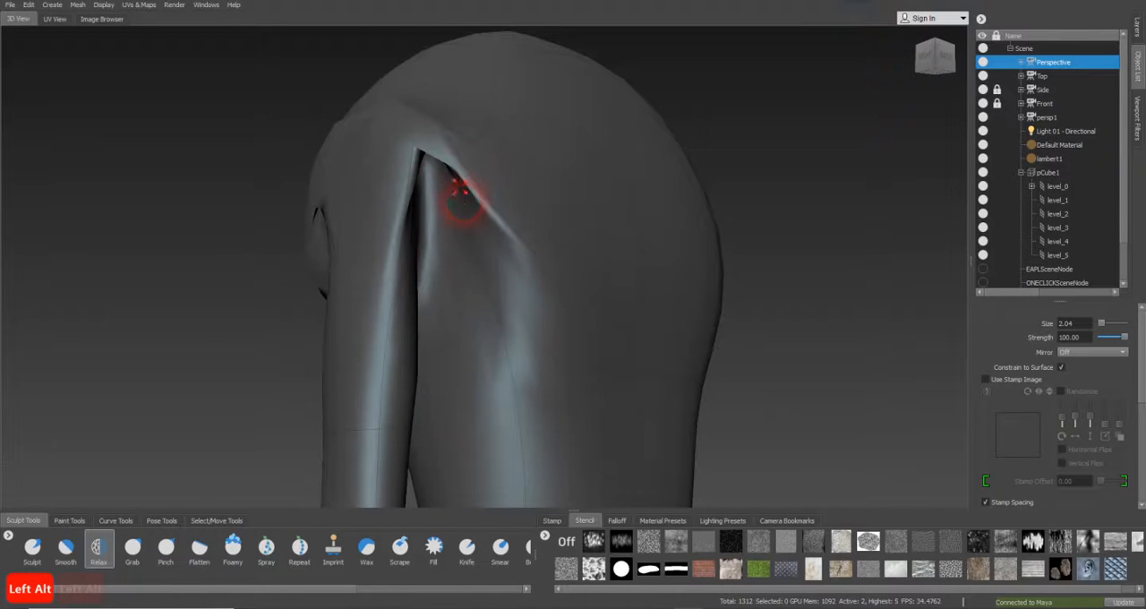
mouse_move(491, 313)
mouse_down()
mouse_move(486, 325)
mouse_move(509, 322)
mouse_up()
key(b)
drag(479, 253, 499, 251)
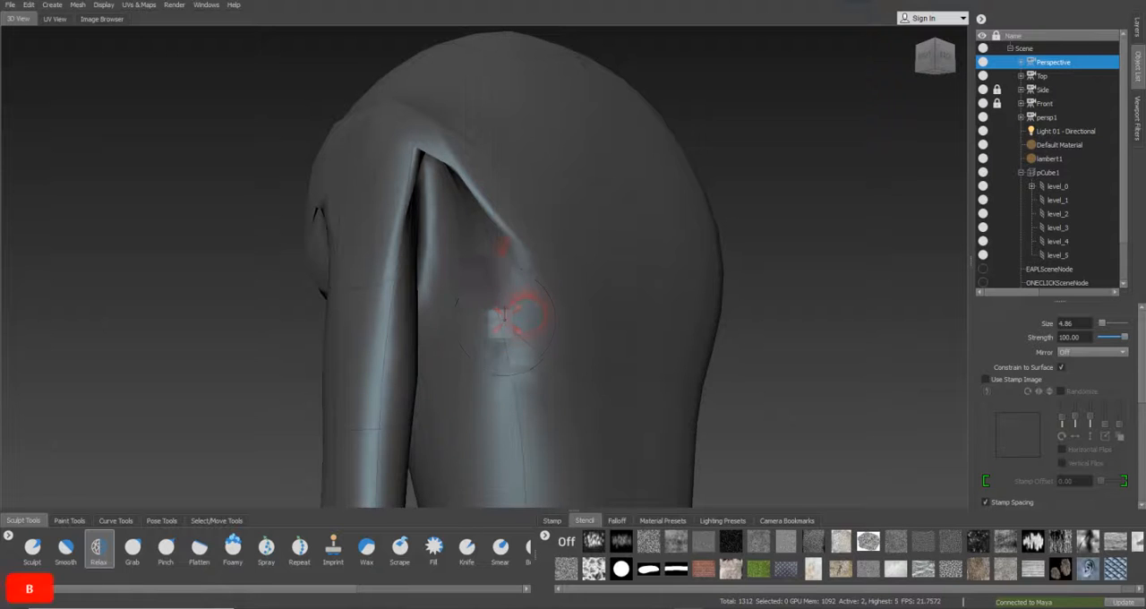
drag(527, 313, 529, 315)
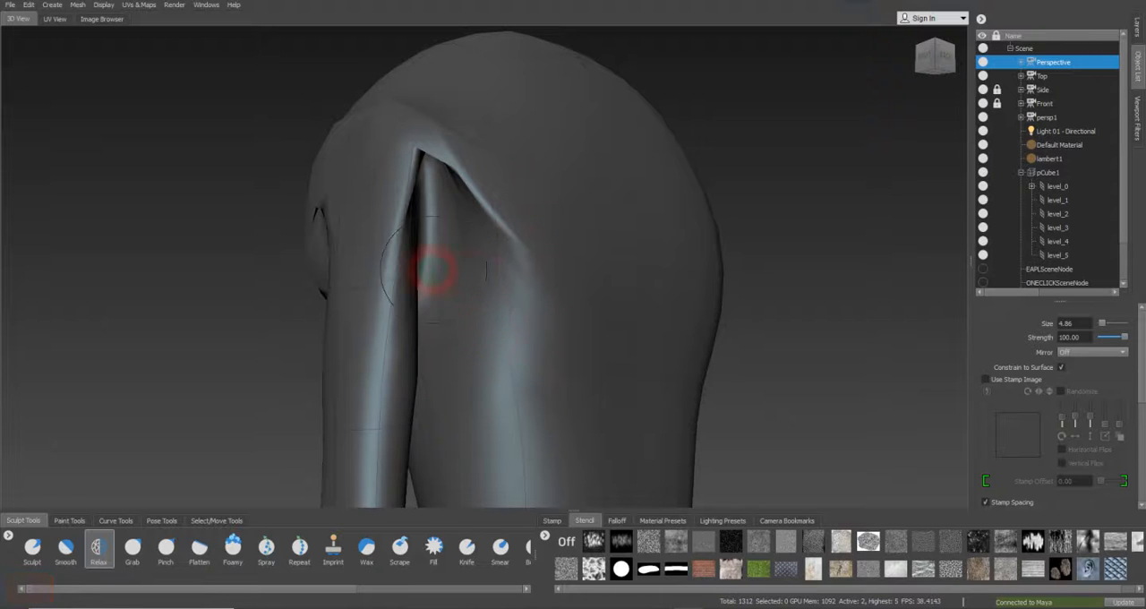
alt+drag(357, 256, 332, 230)
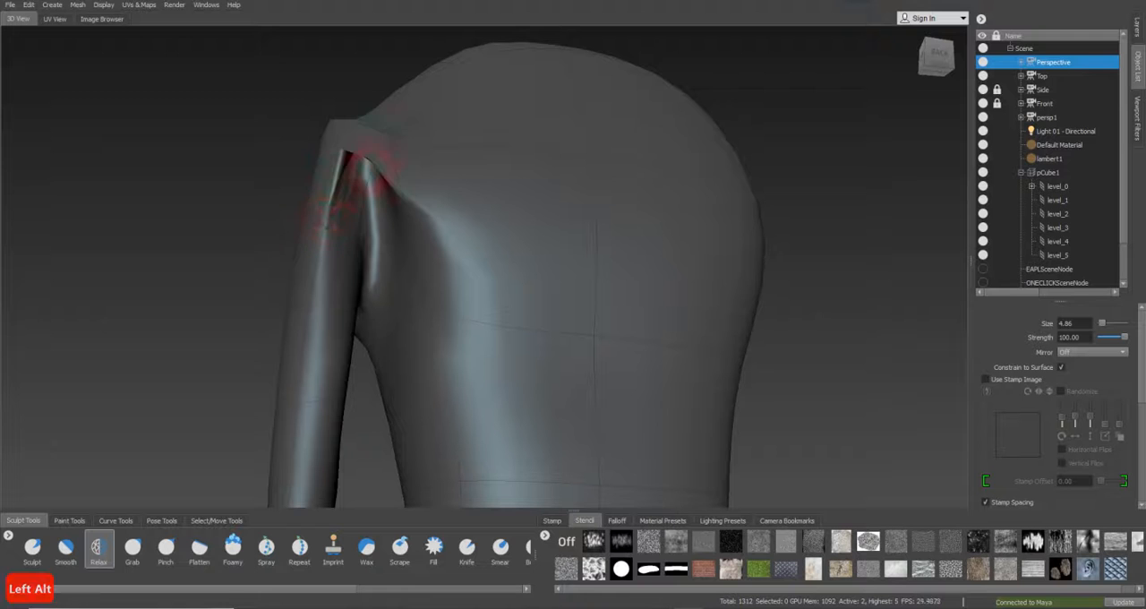
Smooth the remaining pinches around the shoulder and armpit with the Smooth brush
click(56, 552)
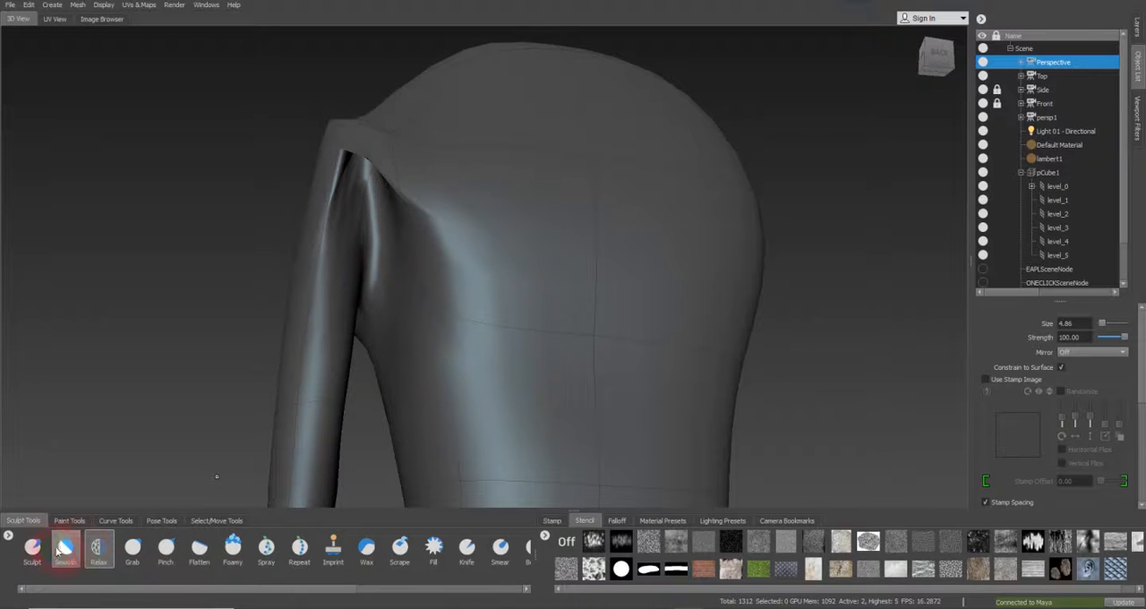
mouse_move(325, 324)
alt+mouse_down()
mouse_move(364, 366)
mouse_move(392, 328)
alt+mouse_up()
mouse_move(394, 219)
mouse_down()
mouse_move(442, 213)
mouse_move(431, 216)
mouse_move(475, 268)
mouse_move(430, 246)
mouse_move(399, 255)
mouse_move(421, 249)
mouse_move(397, 252)
mouse_move(404, 191)
mouse_move(379, 125)
mouse_move(383, 151)
mouse_move(525, 191)
mouse_up()
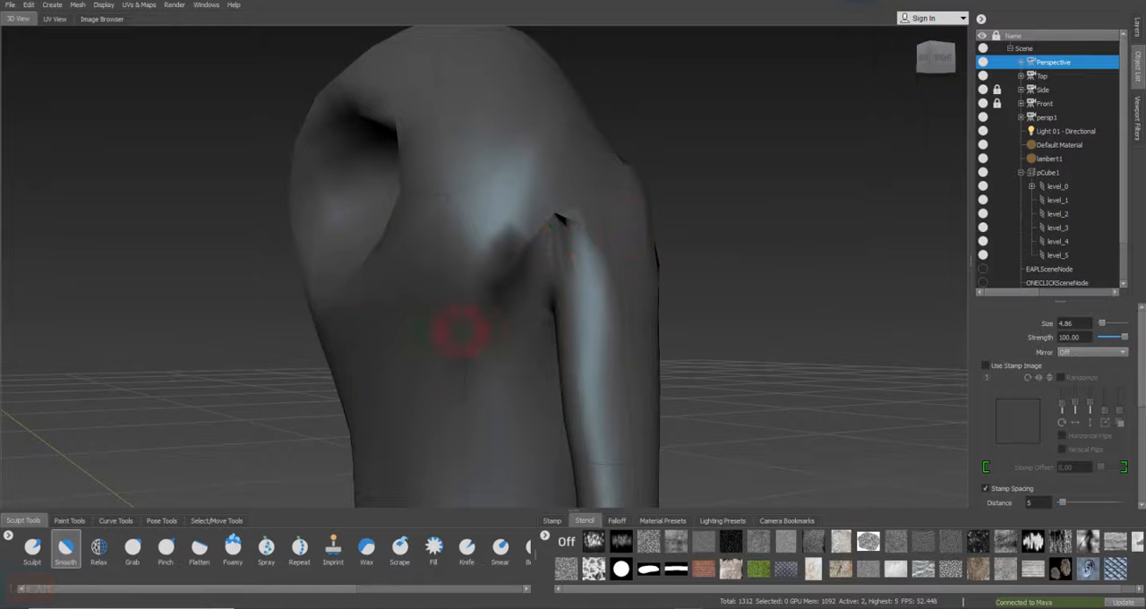
Reshape the shoulder and the rear edge of the armpit with the Grab brush at size 8.62
click(132, 548)
mouse_move(199, 485)
alt+mouse_down()
mouse_move(385, 268)
mouse_move(474, 187)
mouse_move(531, 182)
alt+mouse_up()
key(b)
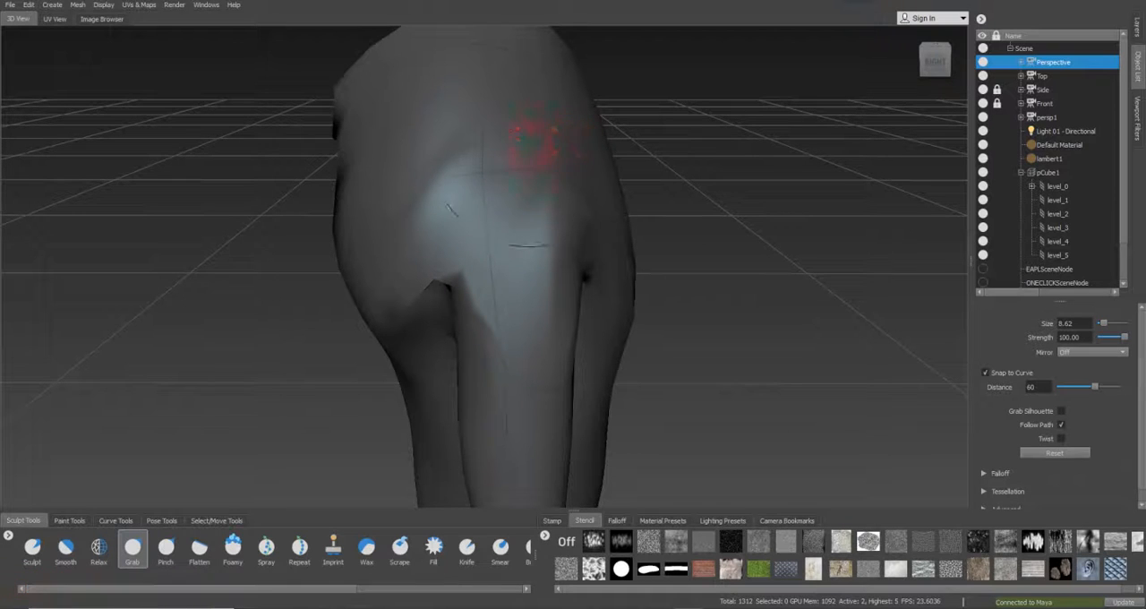
alt+drag(595, 310, 469, 261)
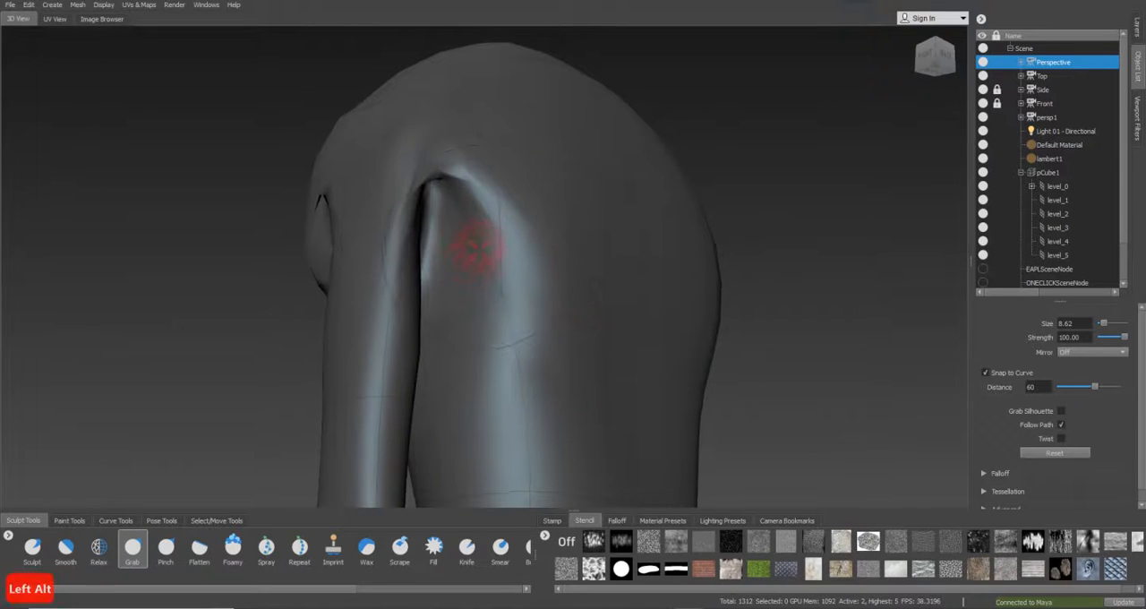
alt+drag(471, 143, 487, 192)
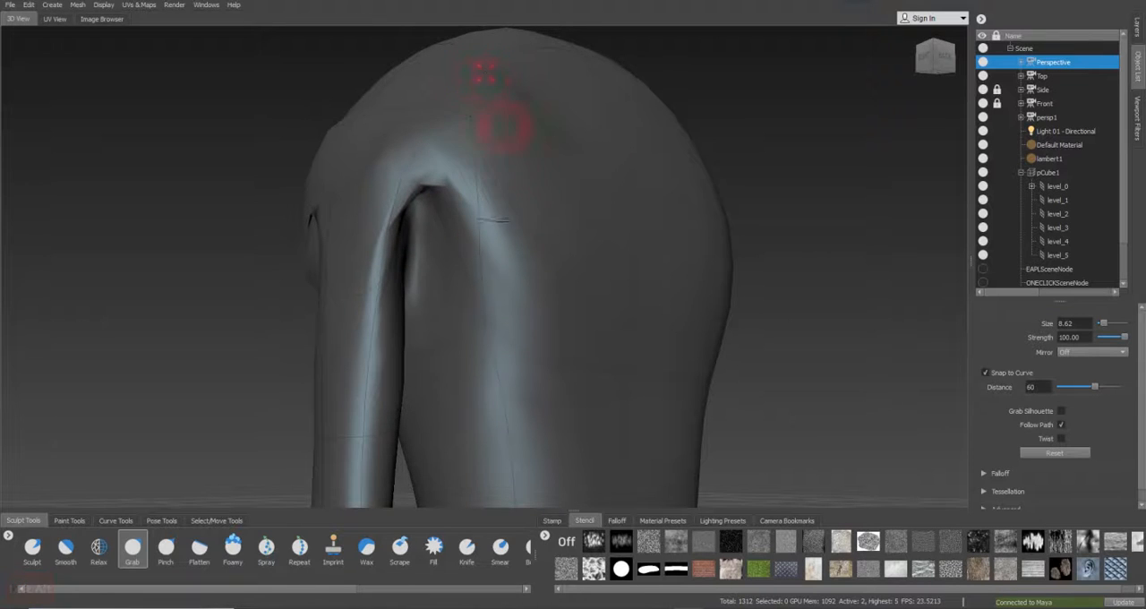
mouse_move(454, 278)
alt+mouse_down()
mouse_move(555, 303)
mouse_move(618, 299)
alt+mouse_up()
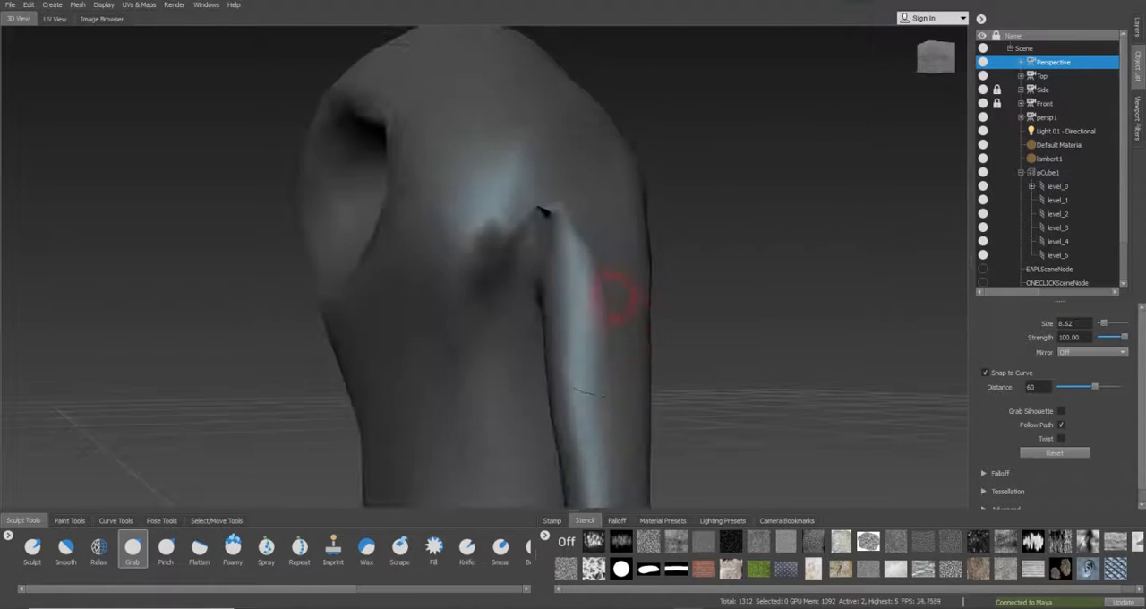
Reduce the Grab brush to size 5.11 and pull the front armpit's peak upward
key(b)
drag(488, 205, 434, 195)
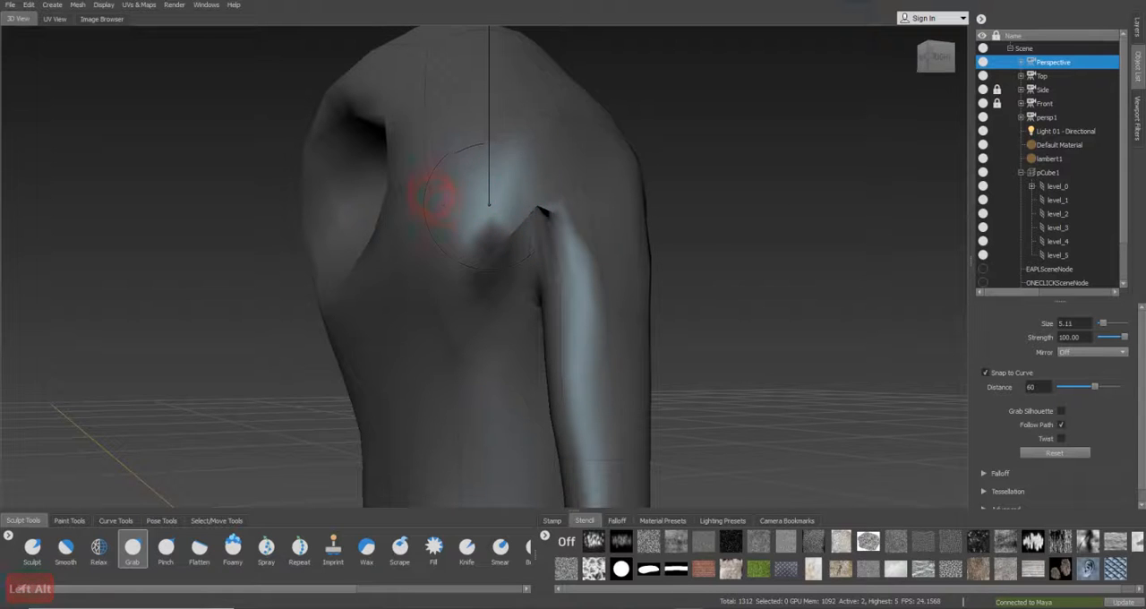
drag(530, 199, 542, 182)
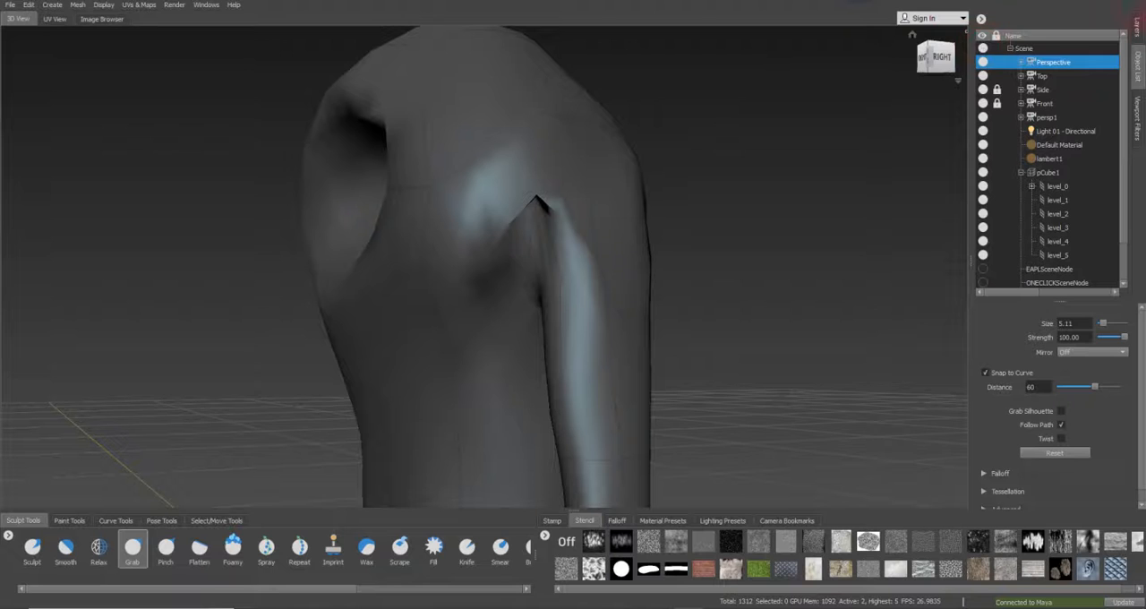
Open a floating Layers window beside the model and enlarge it to show all sculpt layers
click(204, 6)
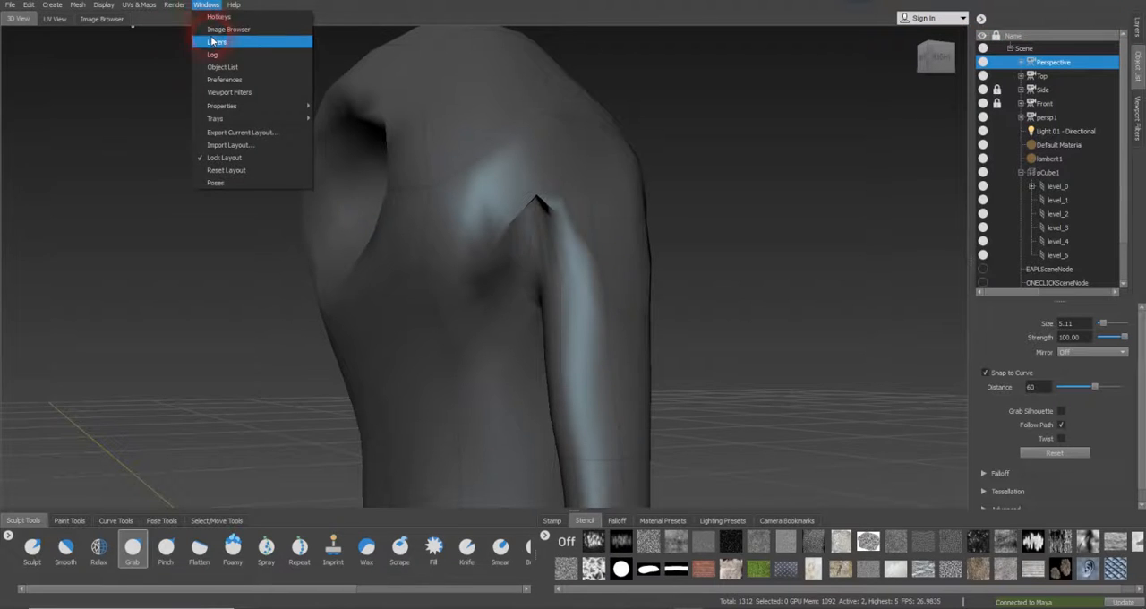
click(213, 41)
drag(589, 293, 856, 106)
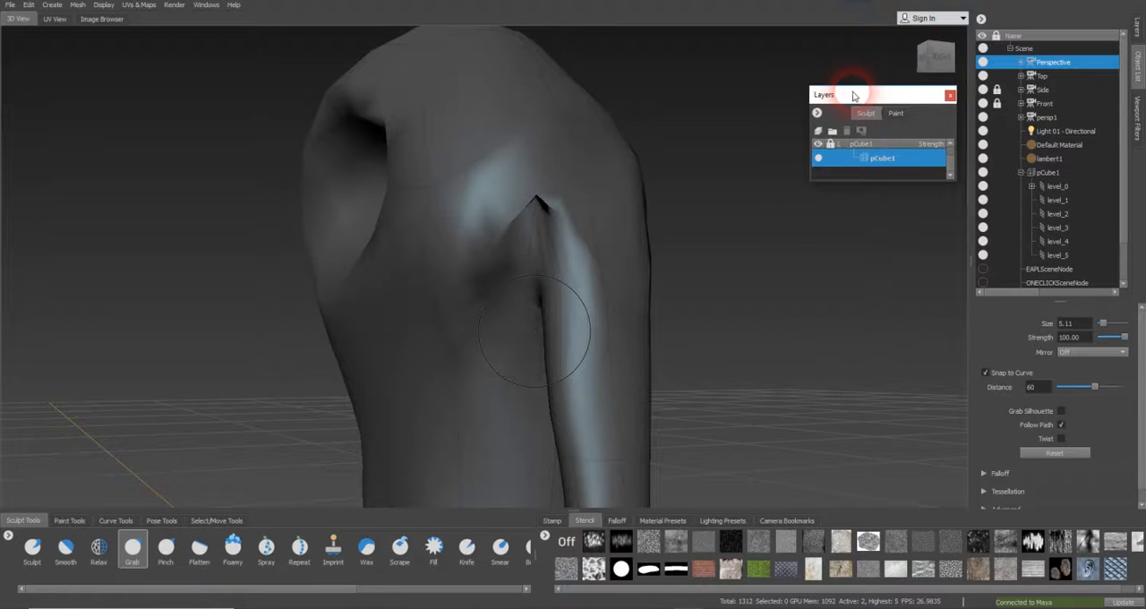
drag(870, 188, 865, 306)
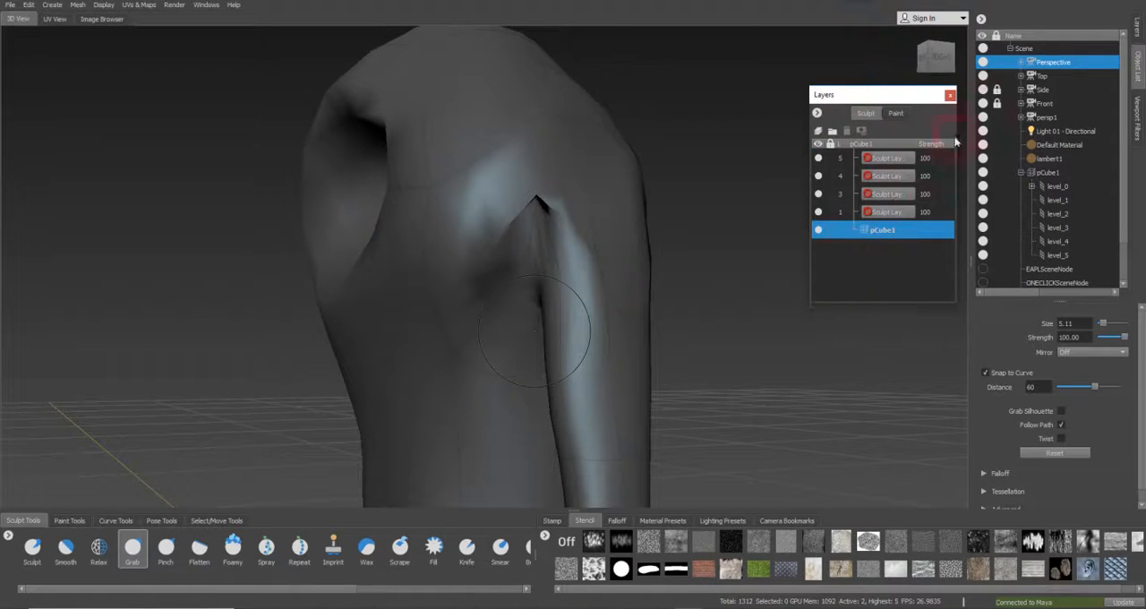
Step the mesh up to subdivision level 3 and pull the front armpit's edge slightly upward with the Grab brush
click(931, 248)
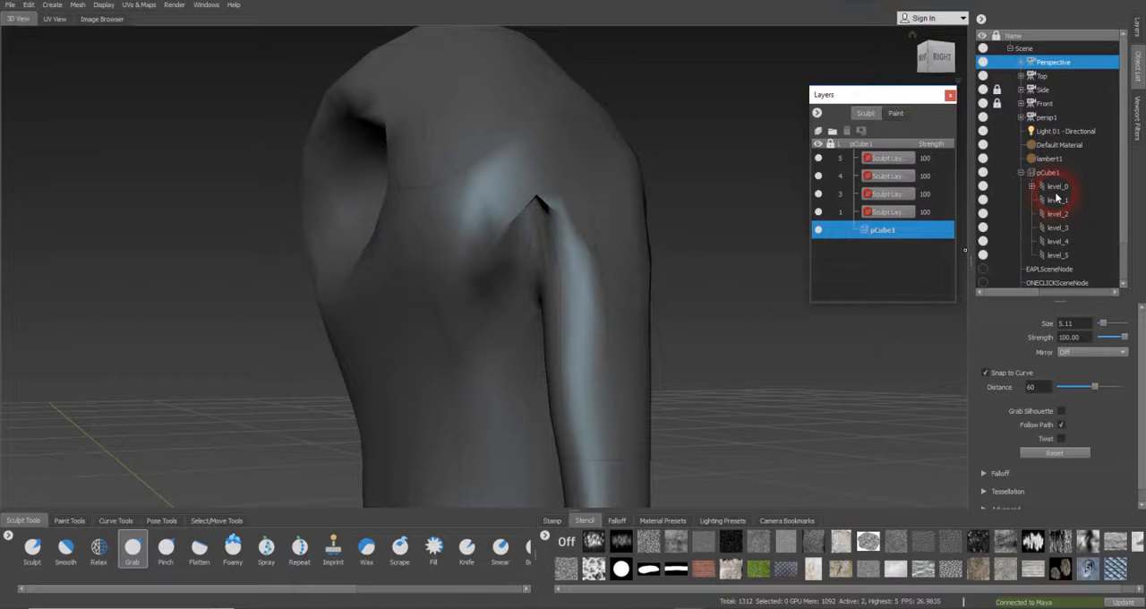
key(Page_Up)
drag(532, 205, 526, 191)
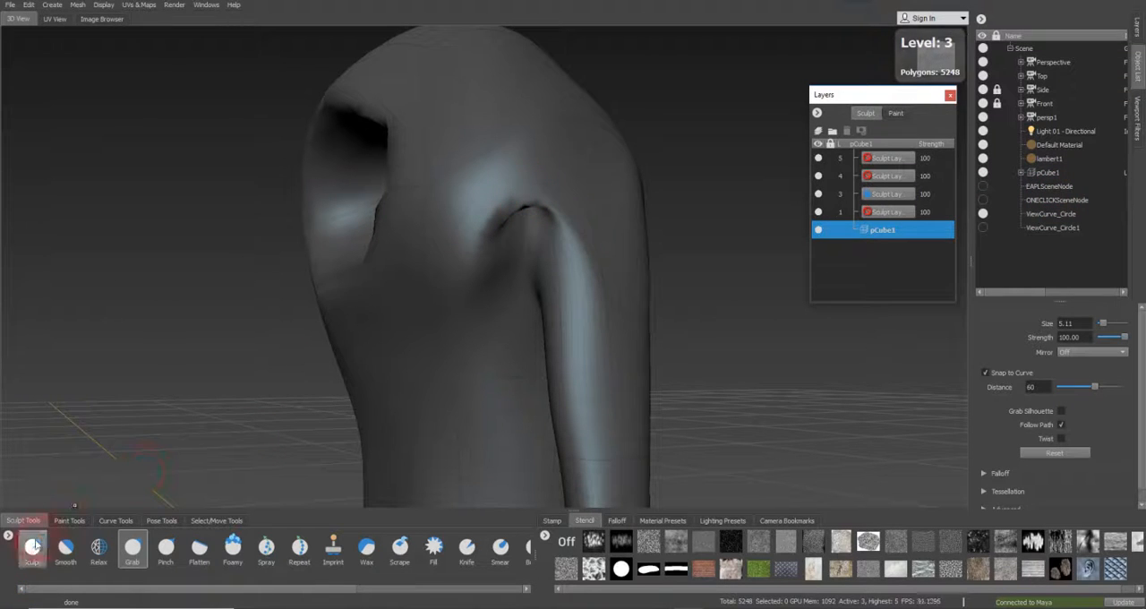
Smooth the front armpit's crease and pull its peak higher up the shoulder with the Grab brush at size 8.60
click(65, 546)
mouse_move(489, 204)
mouse_down()
mouse_move(499, 219)
mouse_move(525, 200)
mouse_move(520, 218)
mouse_move(540, 236)
mouse_up()
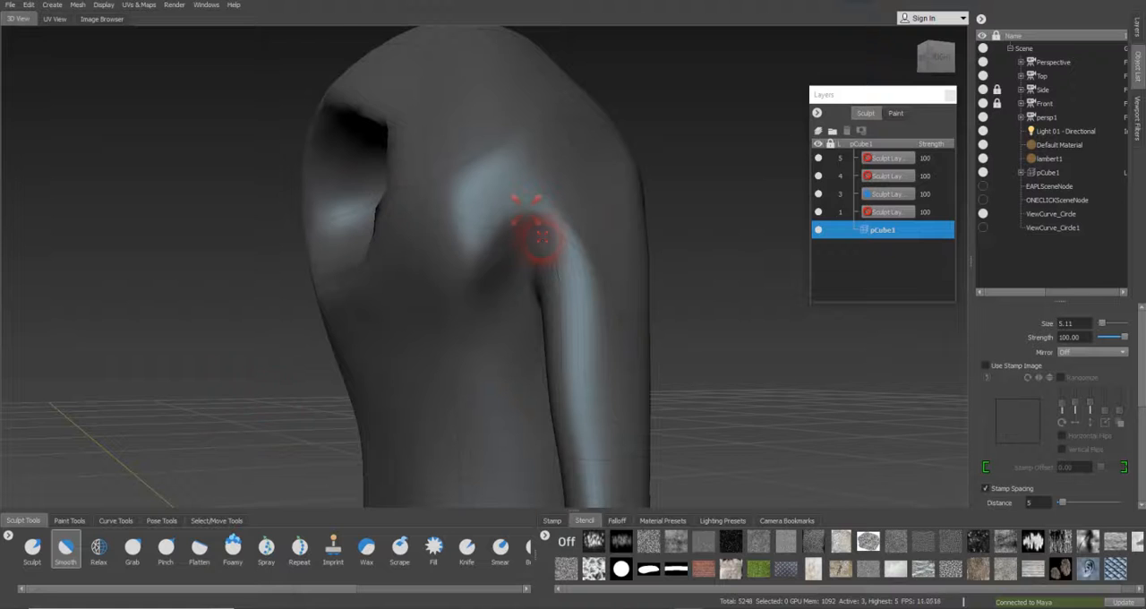
click(133, 546)
mouse_move(513, 170)
mouse_down()
mouse_move(558, 179)
mouse_move(583, 213)
mouse_move(586, 158)
mouse_up()
key(b)
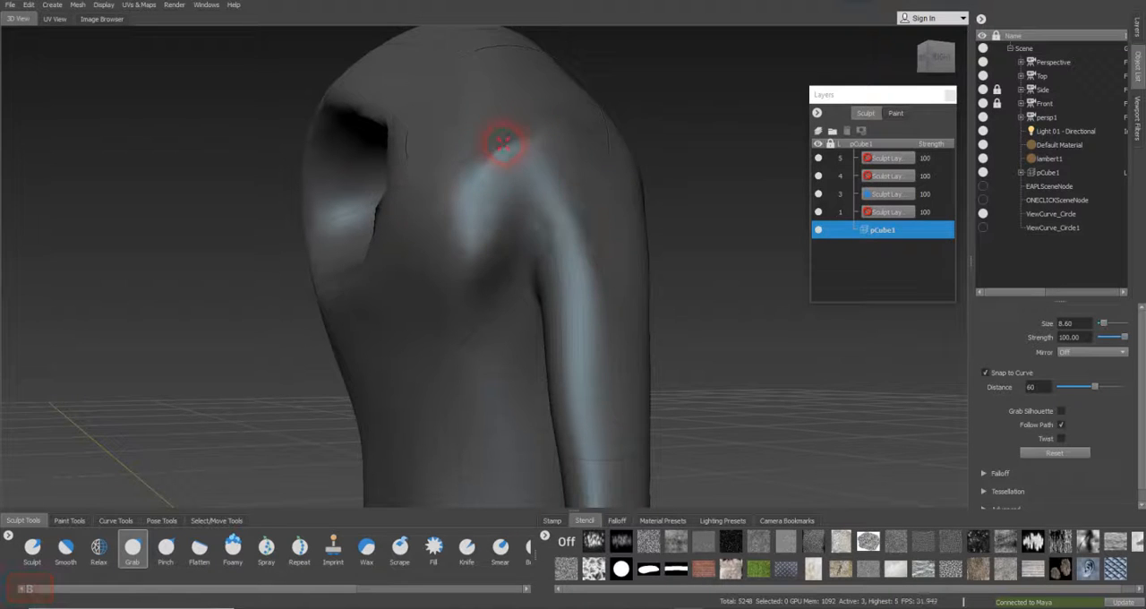
drag(504, 134, 497, 108)
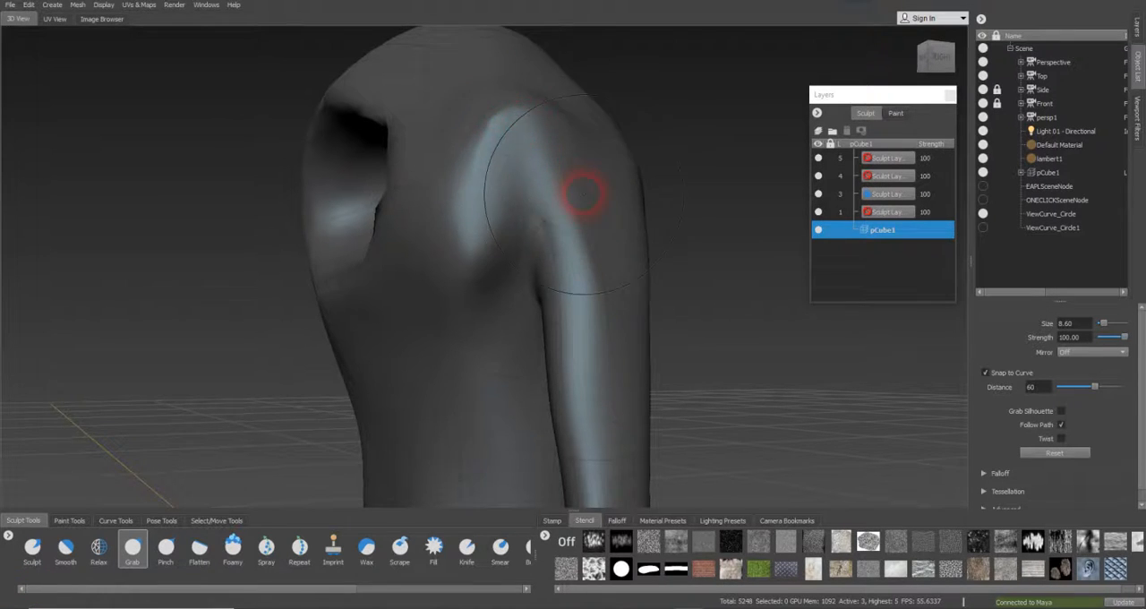
Reshape the shoulder around the arm's attachment and the front armpit from several angles with the Grab brush
alt+drag(583, 191, 435, 192)
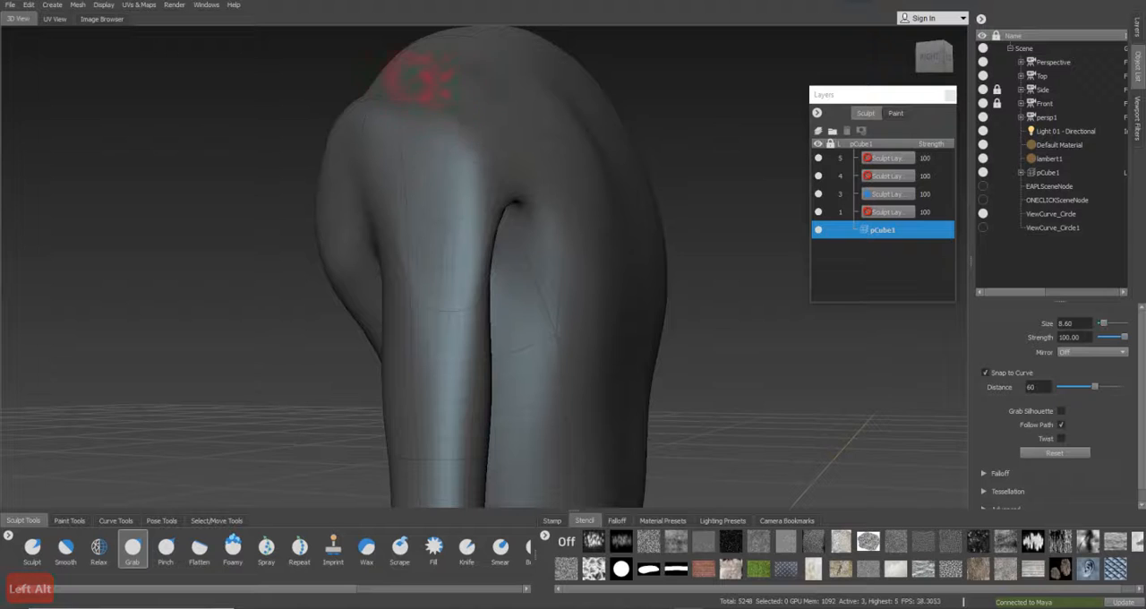
alt+drag(418, 78, 473, 167)
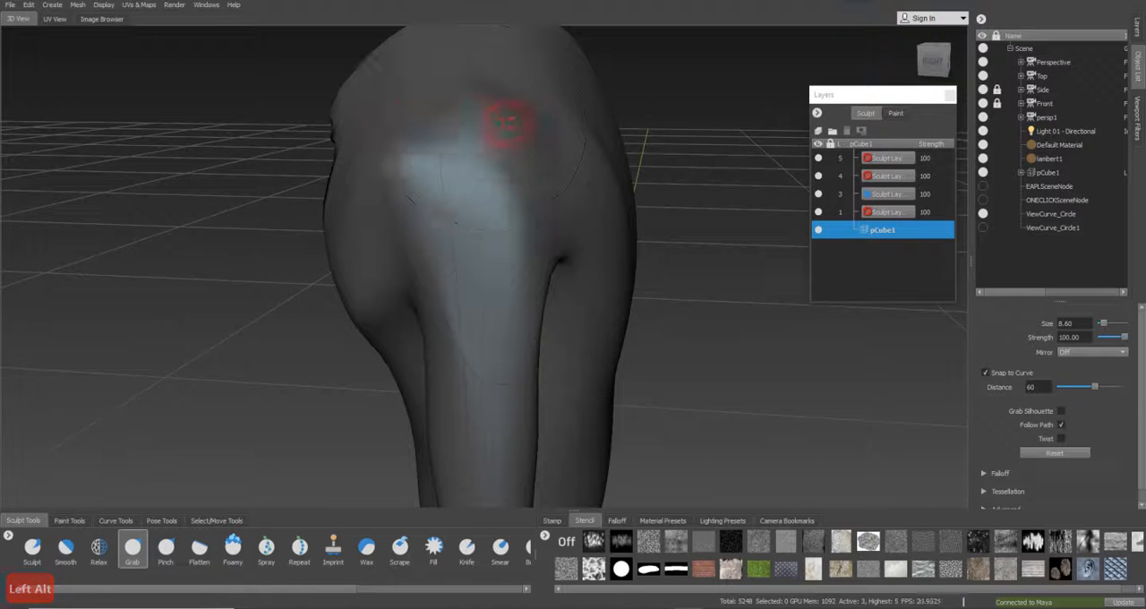
mouse_move(558, 184)
alt+mouse_down()
mouse_move(524, 233)
mouse_move(504, 167)
alt+mouse_up()
alt+drag(478, 209, 600, 199)
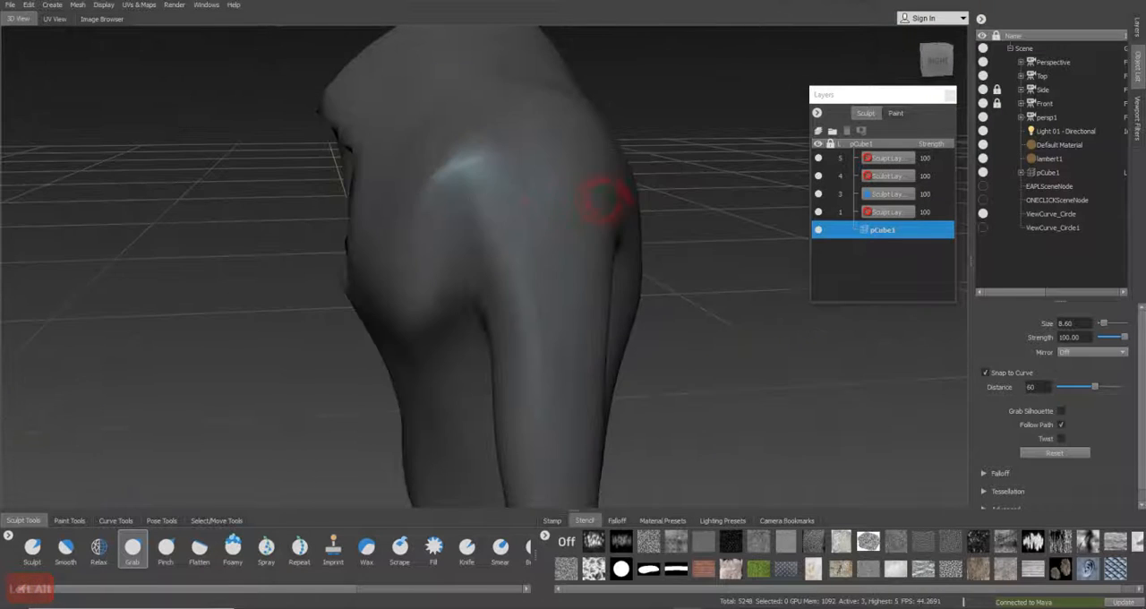
alt+drag(479, 237, 481, 146)
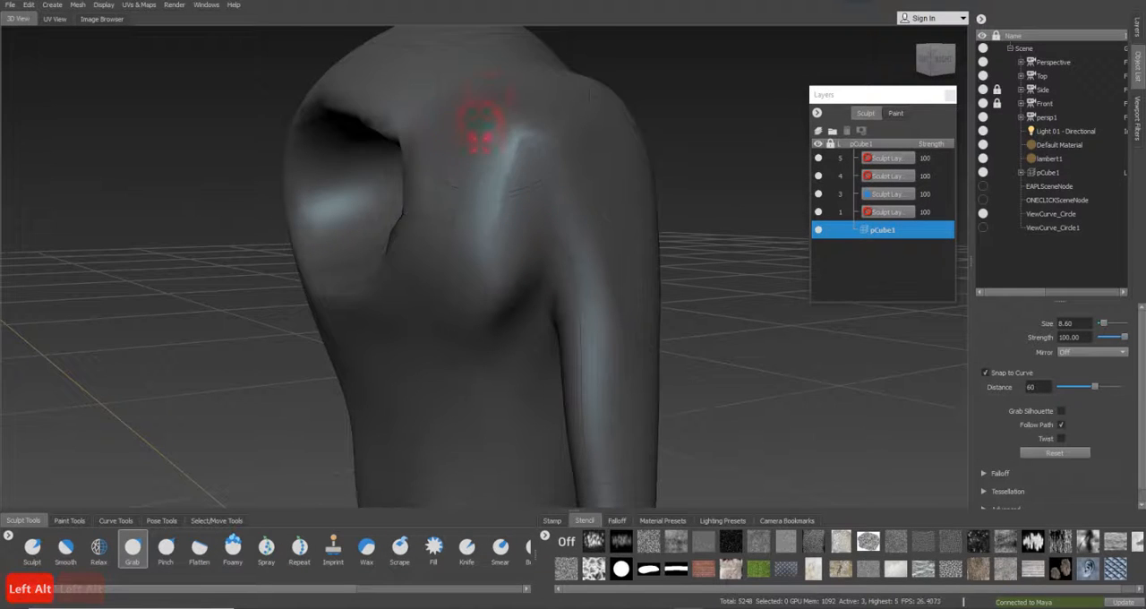
alt+drag(512, 102, 481, 189)
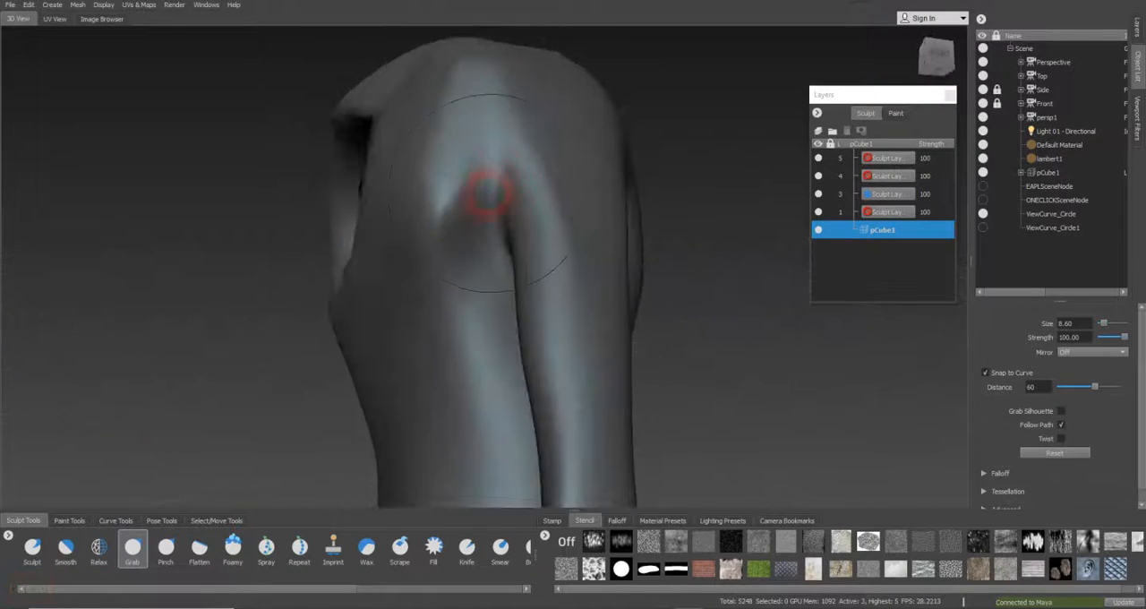
Look through the Front camera and then the Side camera to compare the arm with the reference drawings
click(1044, 104)
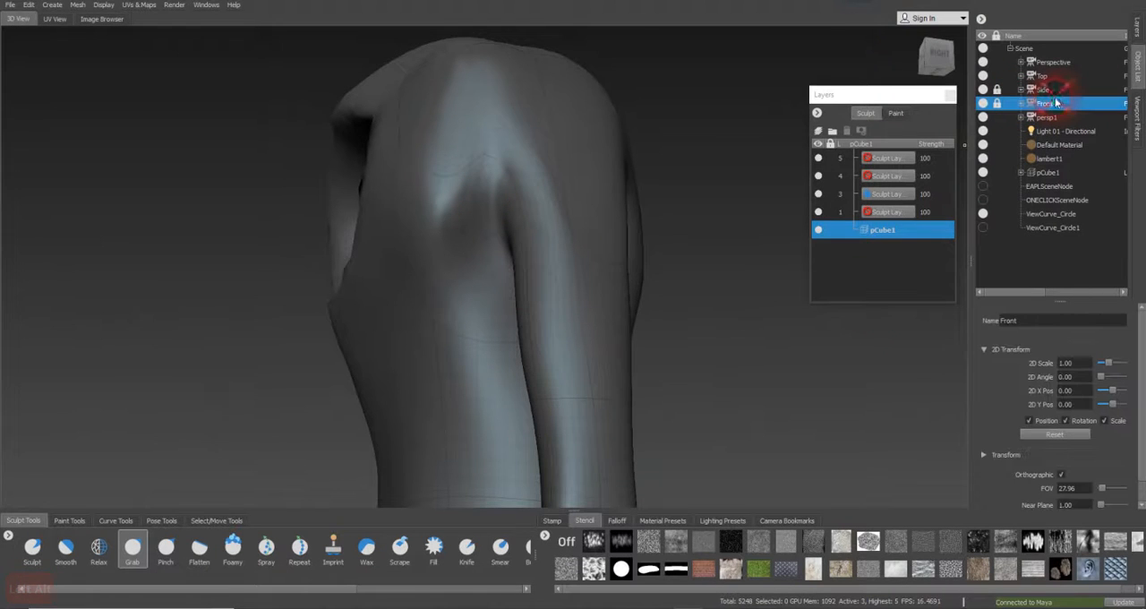
right_click(1055, 104)
click(1079, 104)
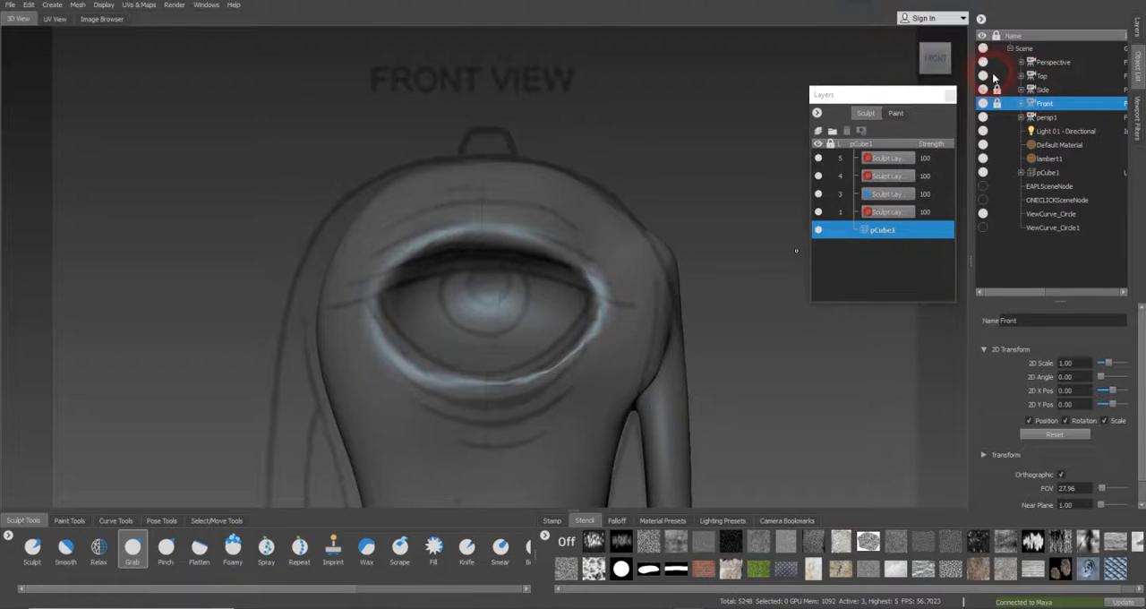
click(1045, 90)
right_click(1048, 89)
click(1075, 90)
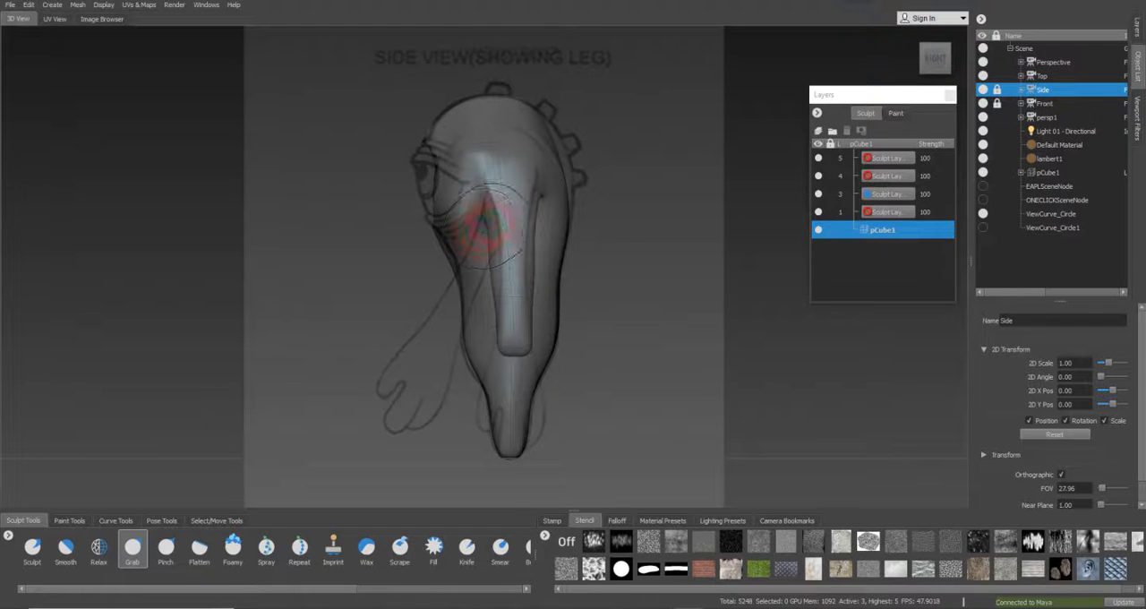
Undo a trial pull on the arm and narrow the upper arm along both edges with a smaller Grab brush
mouse_move(492, 216)
mouse_down()
mouse_move(489, 253)
mouse_move(506, 251)
mouse_up()
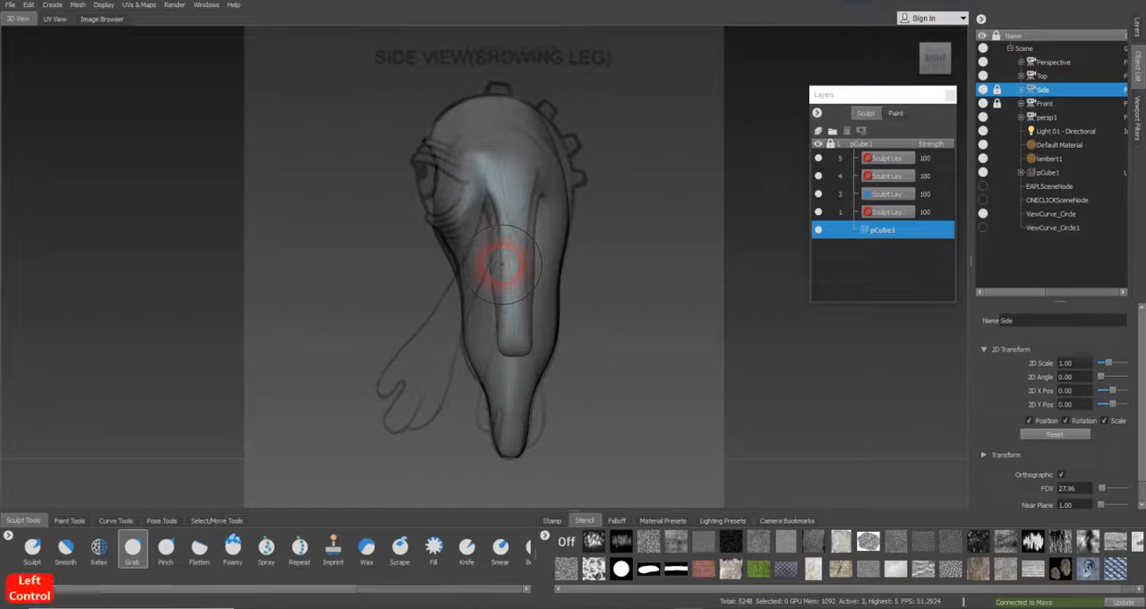
key(ctrl+z)
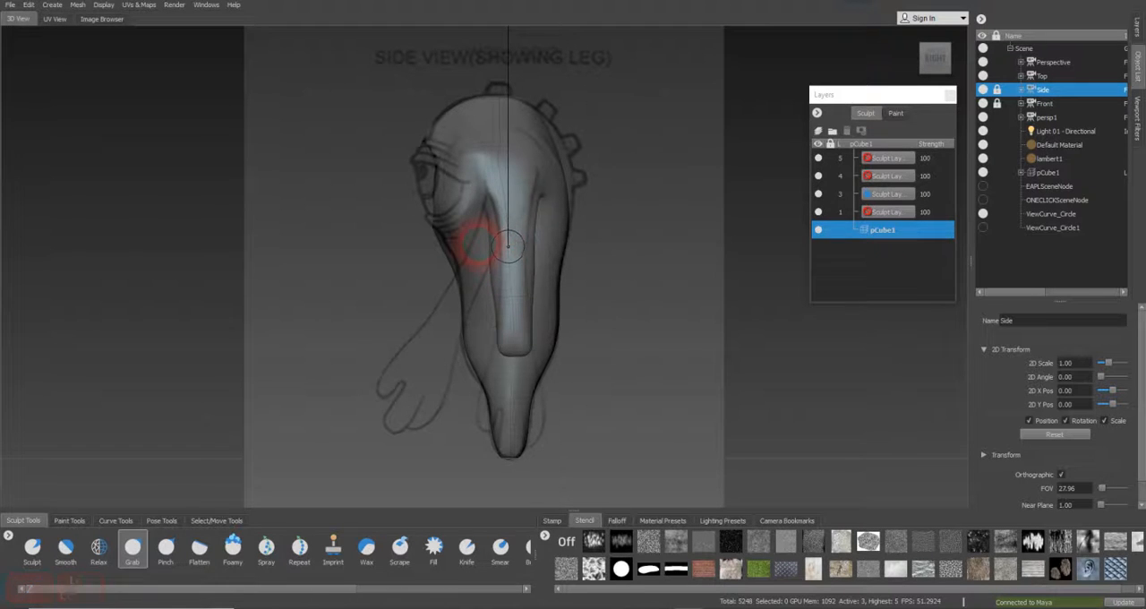
key(b)
drag(493, 255, 498, 256)
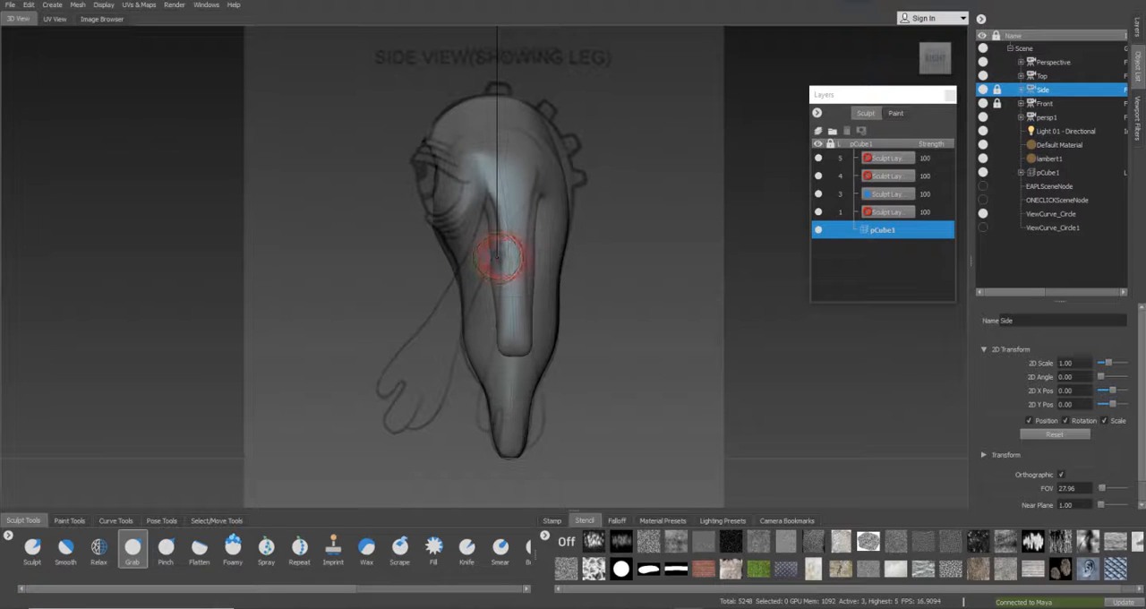
key(b)
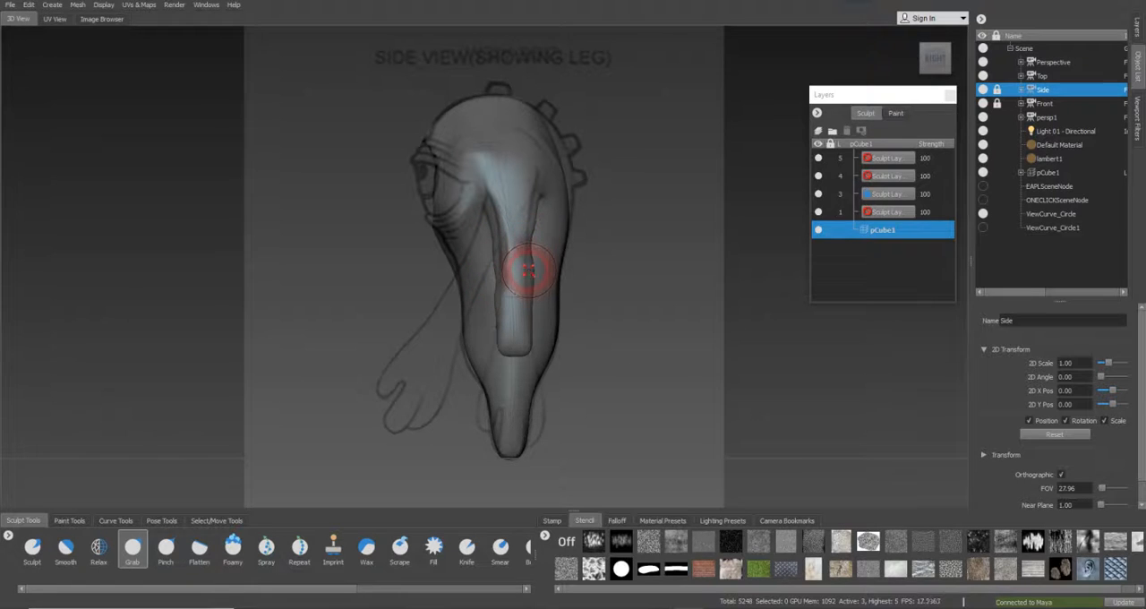
drag(532, 229, 532, 201)
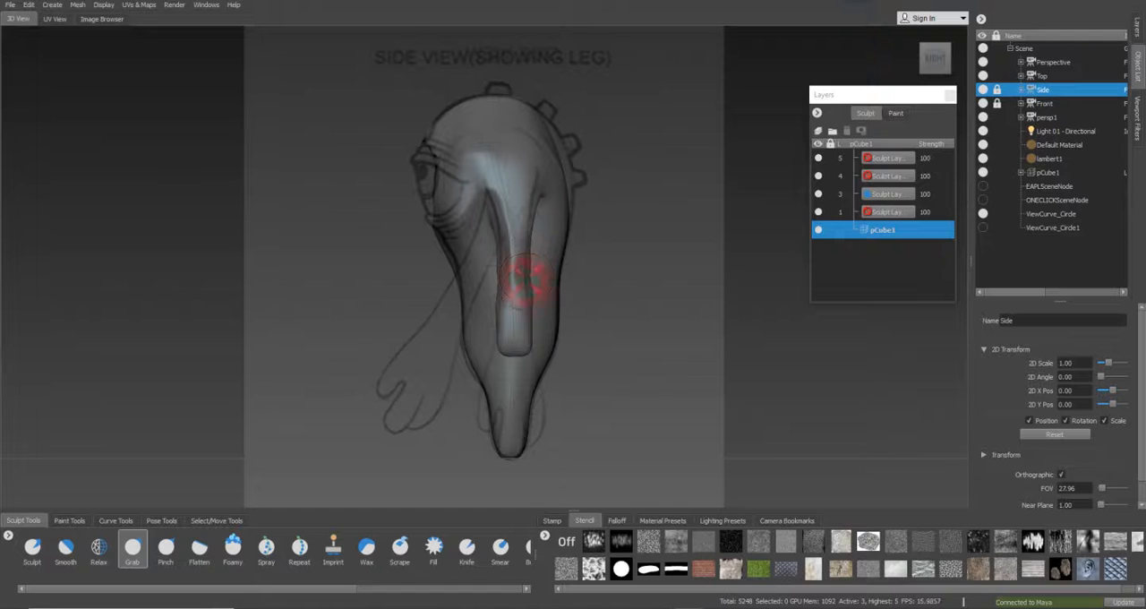
mouse_move(540, 195)
mouse_down()
mouse_move(491, 210)
mouse_move(515, 191)
mouse_up()
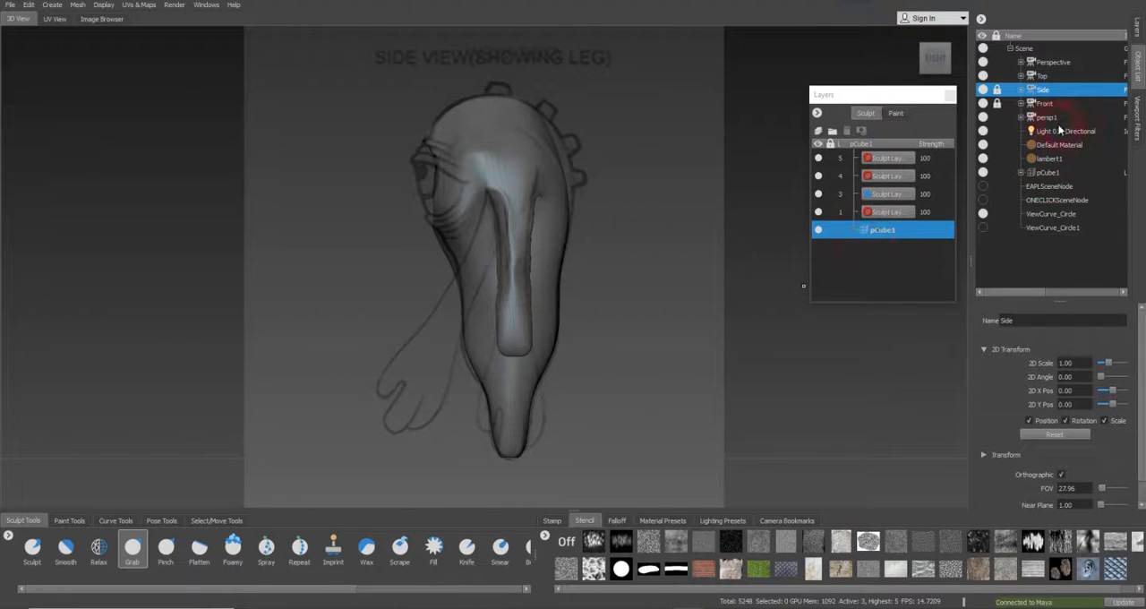
Look through the Perspective camera and relax the mesh around the front armpit with the Relax brush at size 3.91
click(1043, 67)
right_click(1043, 67)
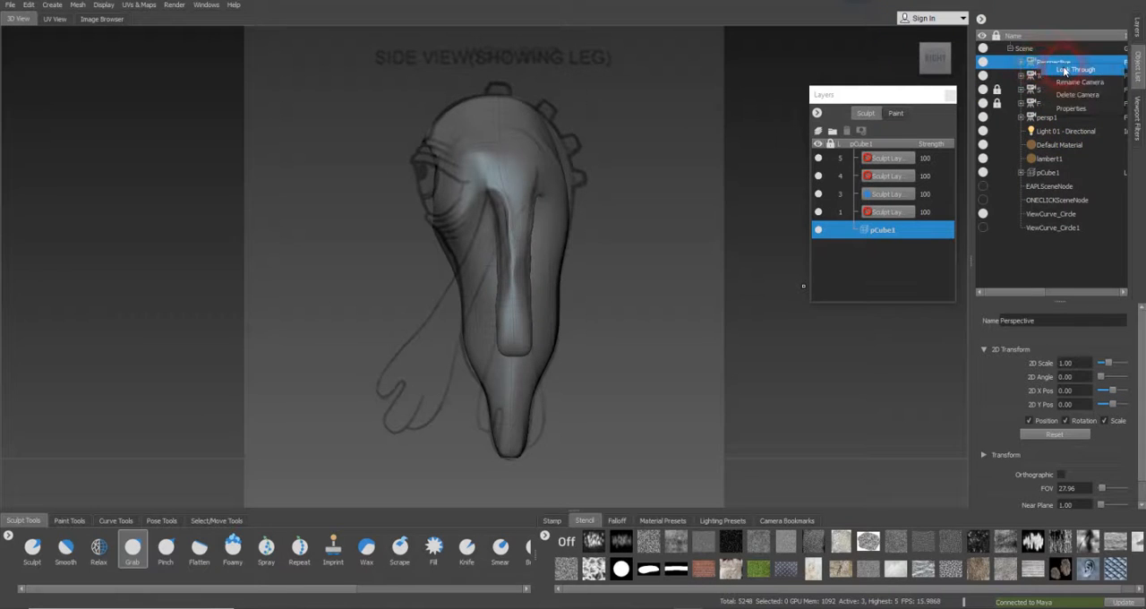
click(1064, 69)
mouse_move(582, 357)
mouse_down()
mouse_move(571, 311)
mouse_move(538, 320)
mouse_up()
click(99, 547)
key(b)
drag(538, 218, 500, 200)
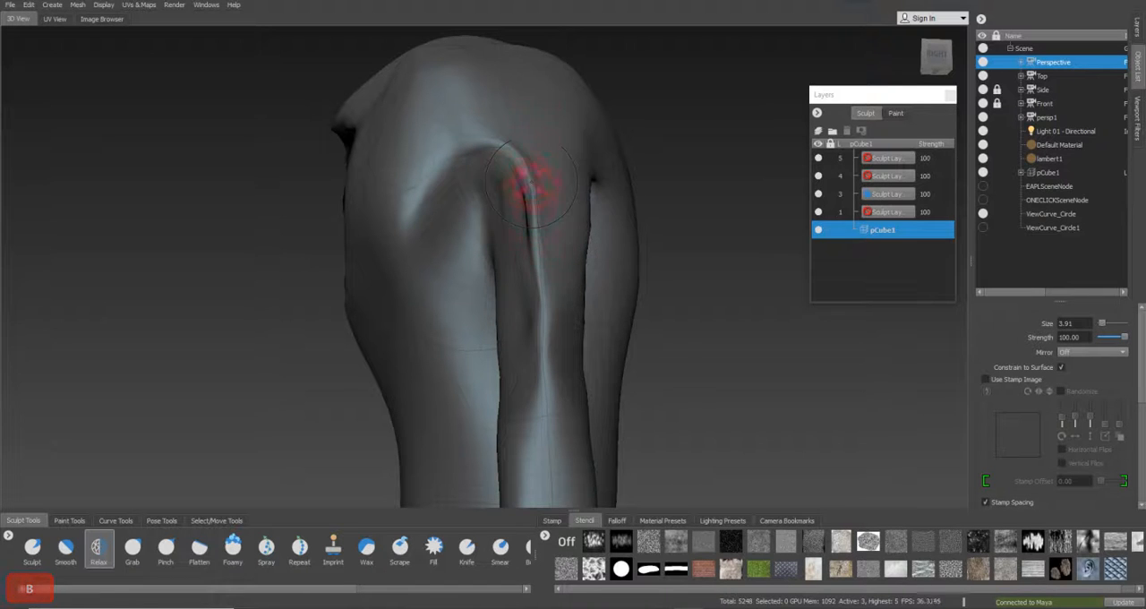
Smooth the ridge running from the front armpit down the upper arm with the Smooth brush at size 2.52
click(65, 548)
key(b)
mouse_move(521, 210)
mouse_down()
mouse_move(538, 223)
mouse_move(514, 159)
mouse_move(485, 143)
mouse_move(508, 117)
mouse_up()
key(b)
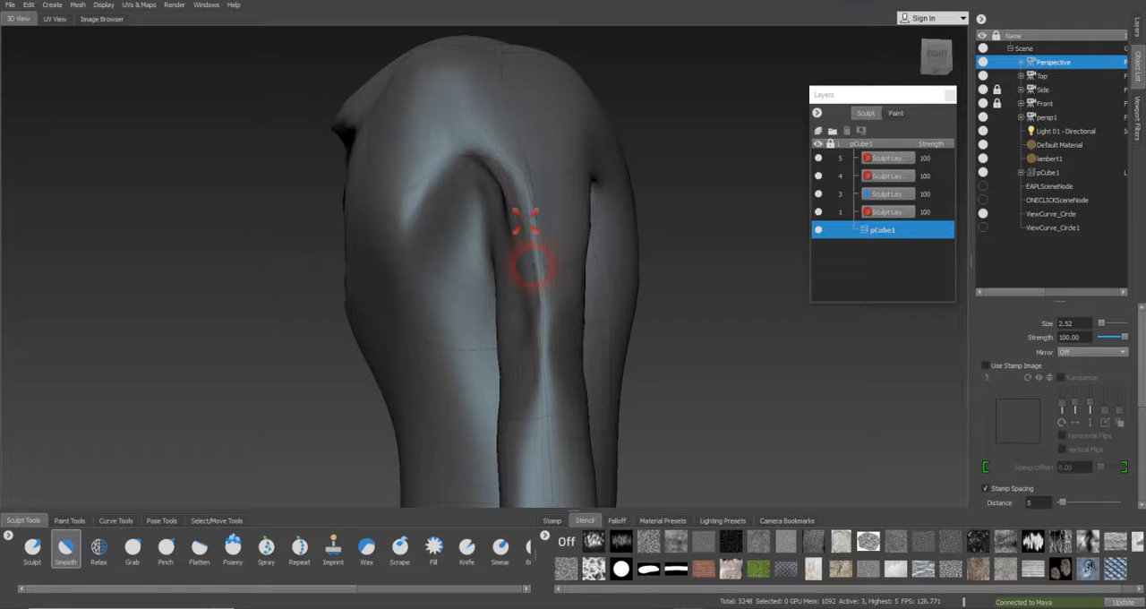
alt+drag(534, 265, 581, 266)
alt+middle_drag(581, 266, 486, 197)
mouse_move(487, 197)
alt+mouse_down()
mouse_move(535, 215)
mouse_move(507, 209)
mouse_move(525, 187)
mouse_move(481, 158)
mouse_move(505, 159)
mouse_move(522, 267)
mouse_move(433, 269)
mouse_move(378, 320)
mouse_move(379, 269)
alt+mouse_up()
alt+drag(402, 186, 327, 184)
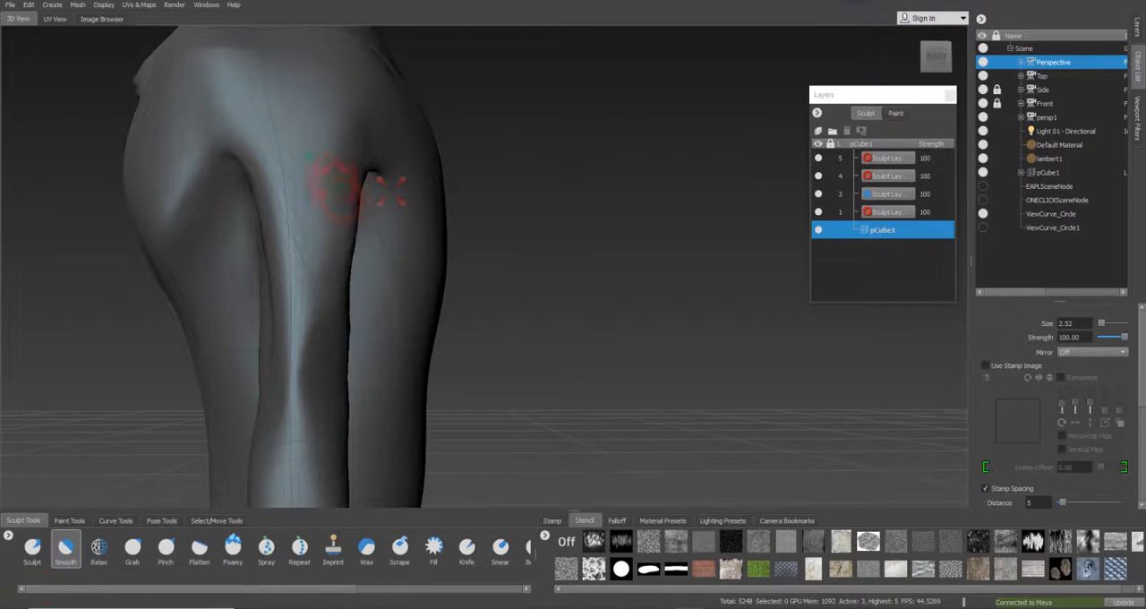
Enlarge the Smooth brush to size 3.88 and smooth the shoulder top and the narrowed part of the arm
alt+drag(341, 112, 397, 248)
key(b)
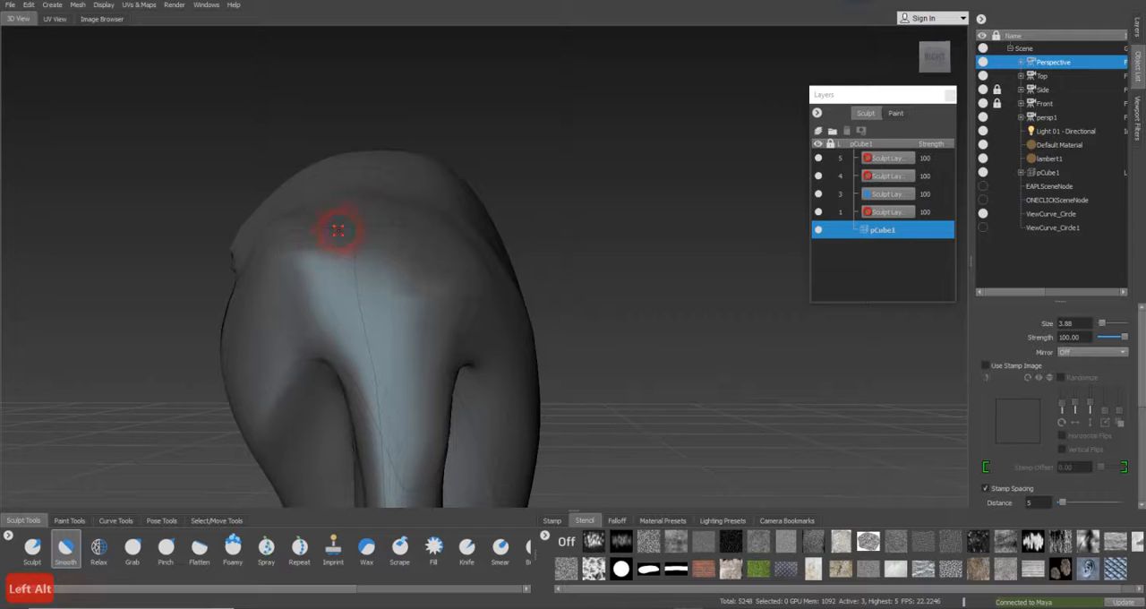
mouse_move(333, 218)
alt+mouse_down()
mouse_move(403, 238)
mouse_move(349, 179)
alt+mouse_up()
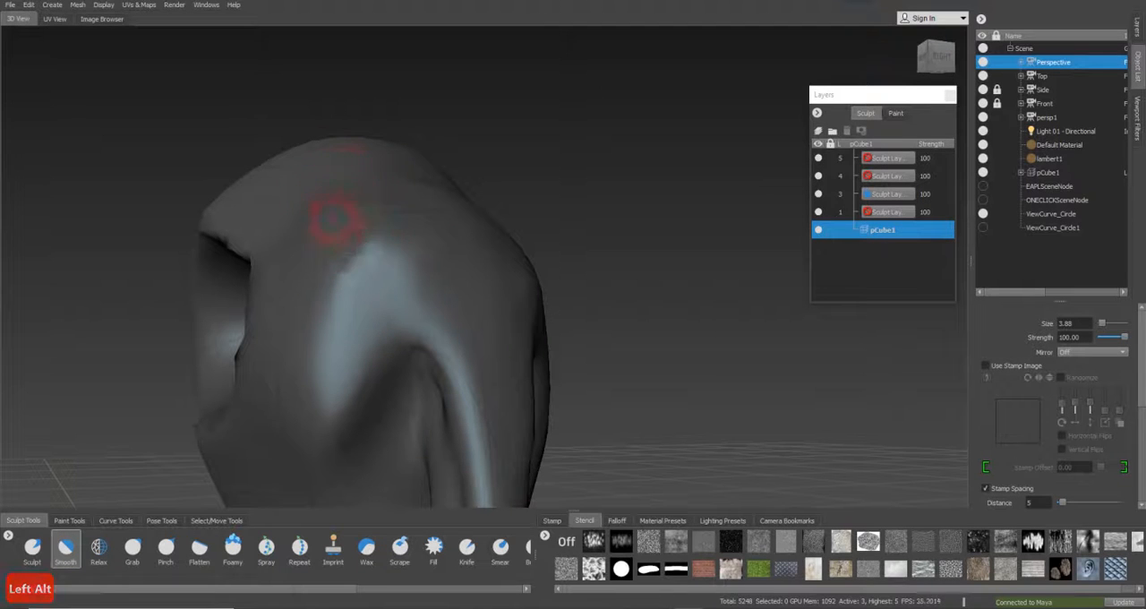
alt+drag(379, 256, 415, 256)
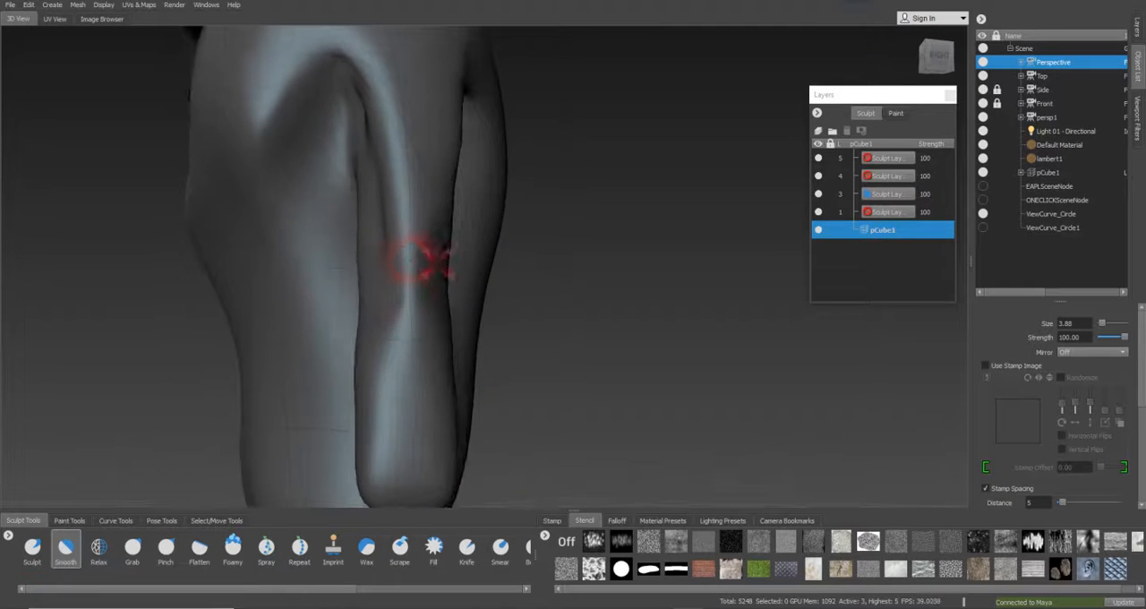
mouse_move(379, 323)
alt+mouse_down()
mouse_move(363, 317)
mouse_move(404, 314)
mouse_move(396, 237)
mouse_move(481, 210)
mouse_move(471, 210)
mouse_move(508, 212)
mouse_move(499, 205)
mouse_move(611, 231)
alt+mouse_up()
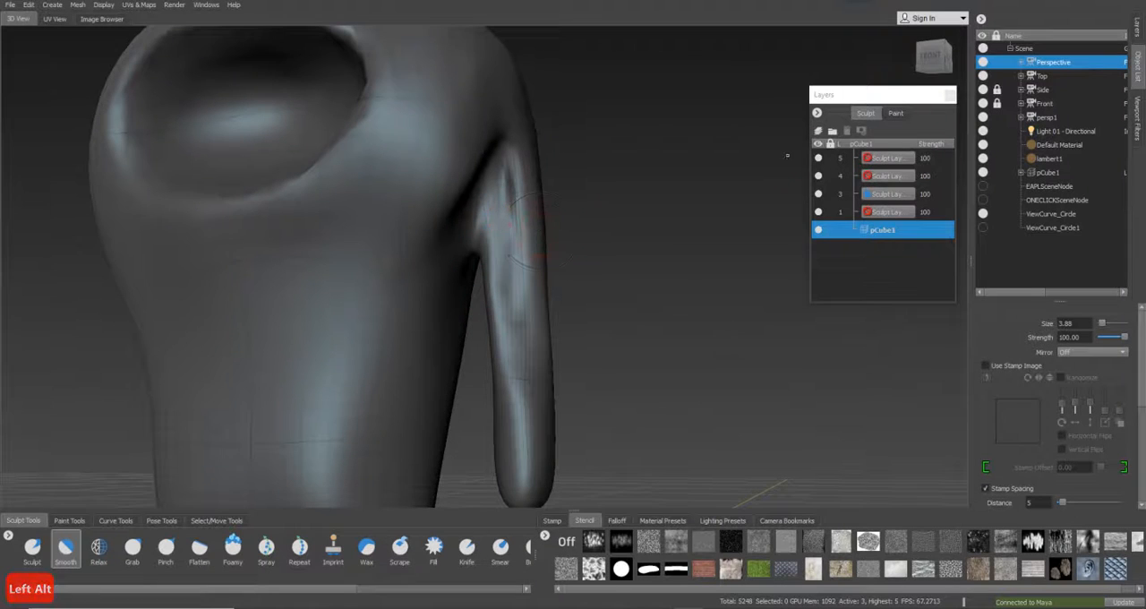
Look through the Front camera and pull the surface beside the arm upward at the armpit with the Grab brush at size 4.49
click(1055, 104)
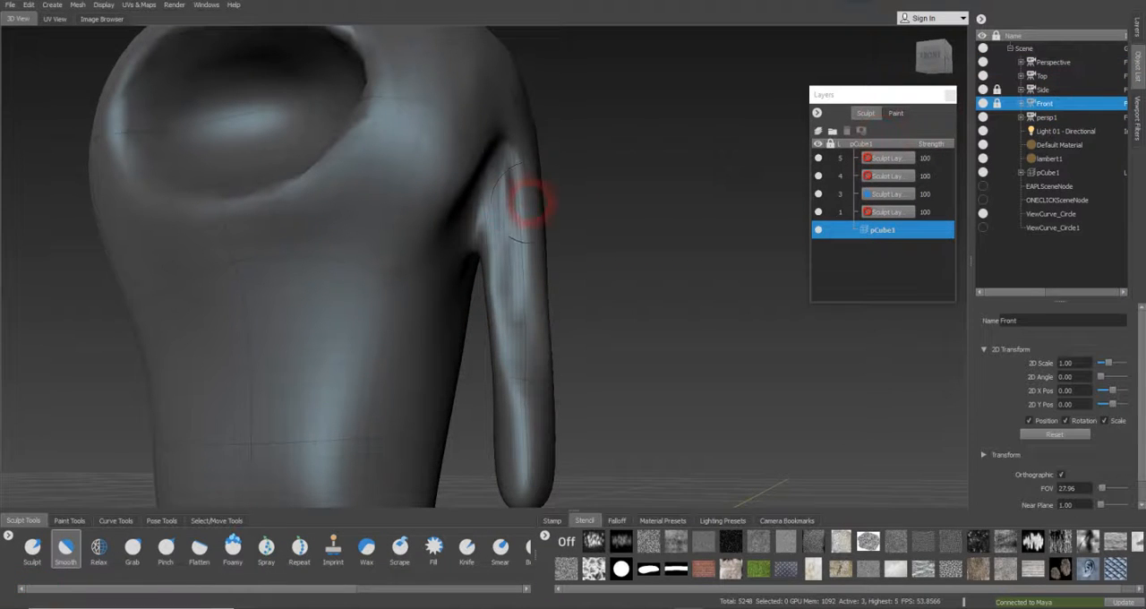
right_click(1073, 105)
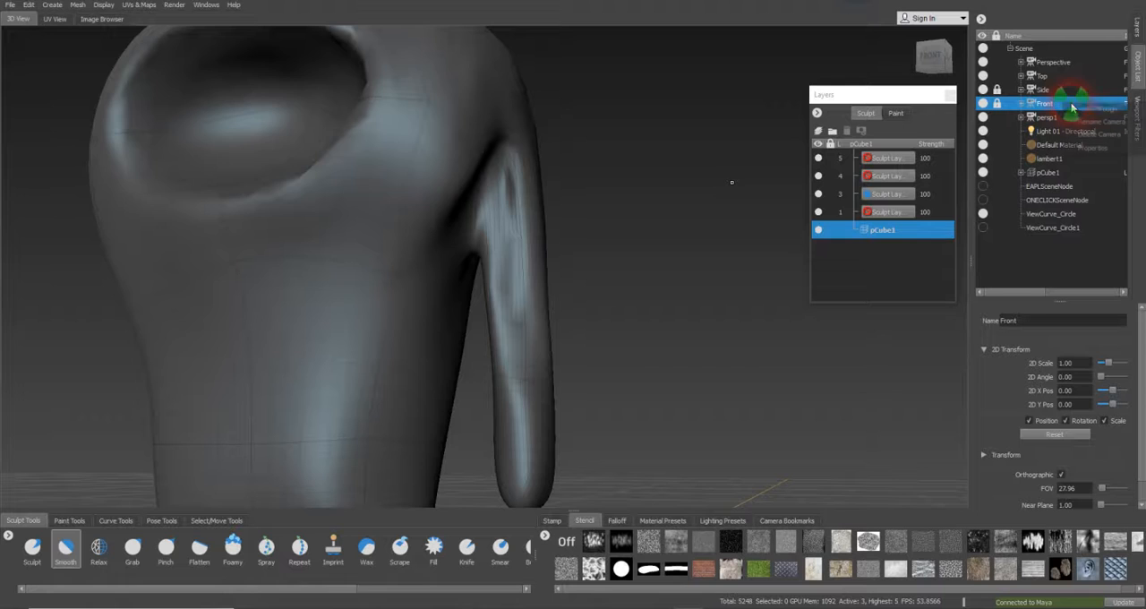
click(1088, 108)
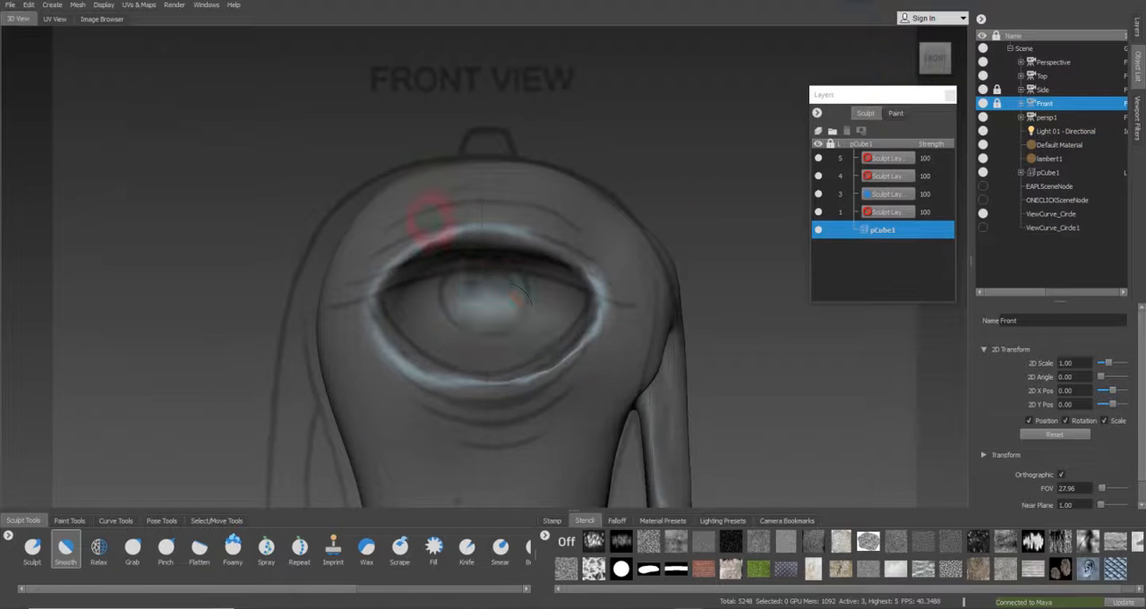
key(alt)
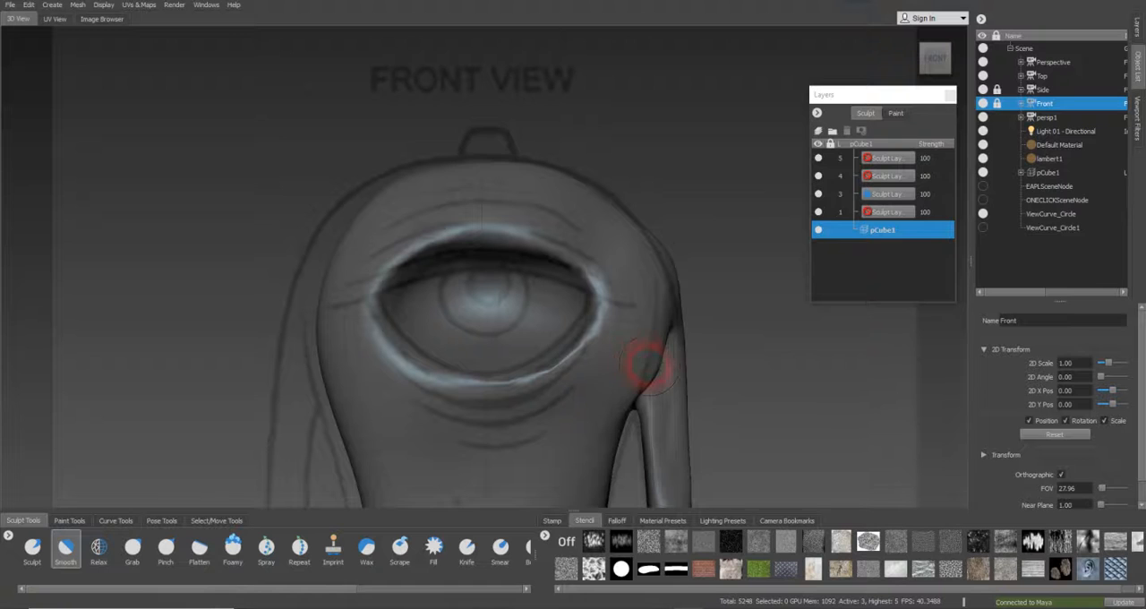
click(133, 548)
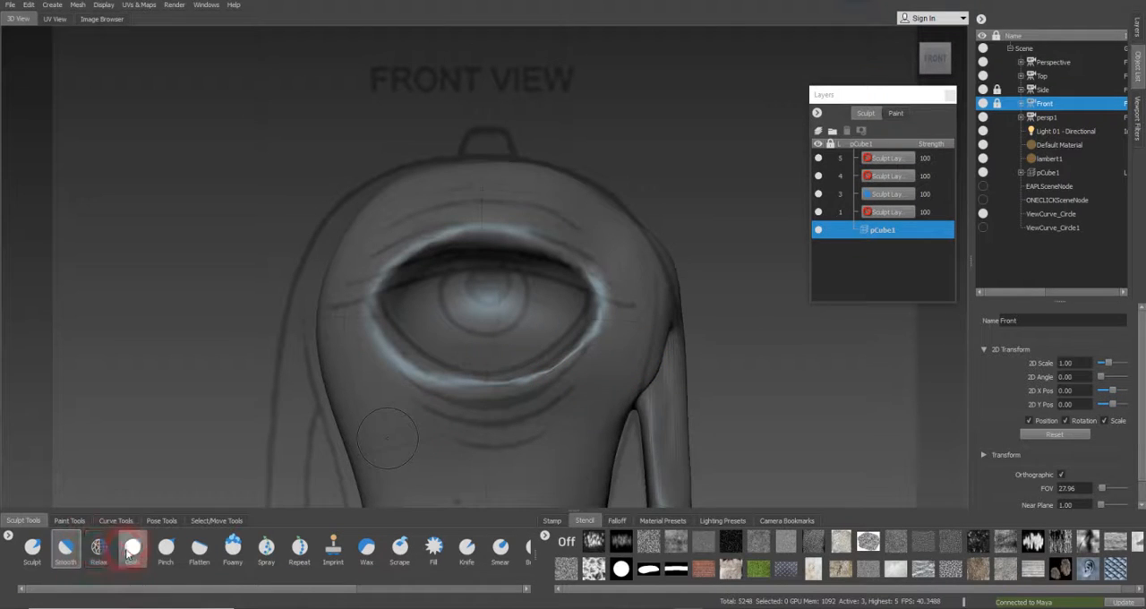
key(b)
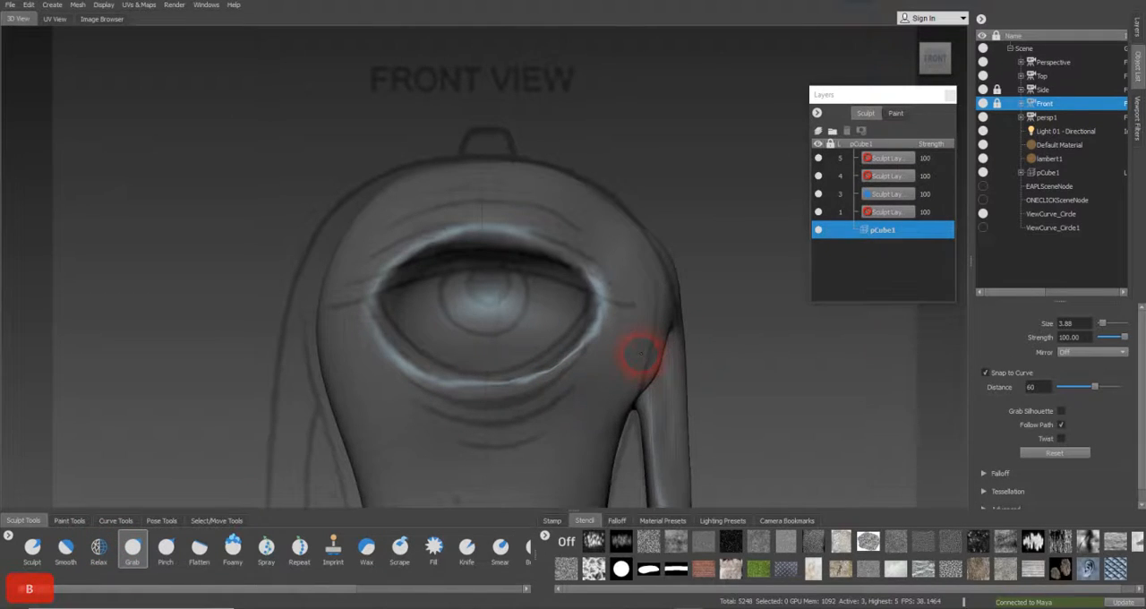
key(b)
drag(651, 369, 658, 369)
key(b)
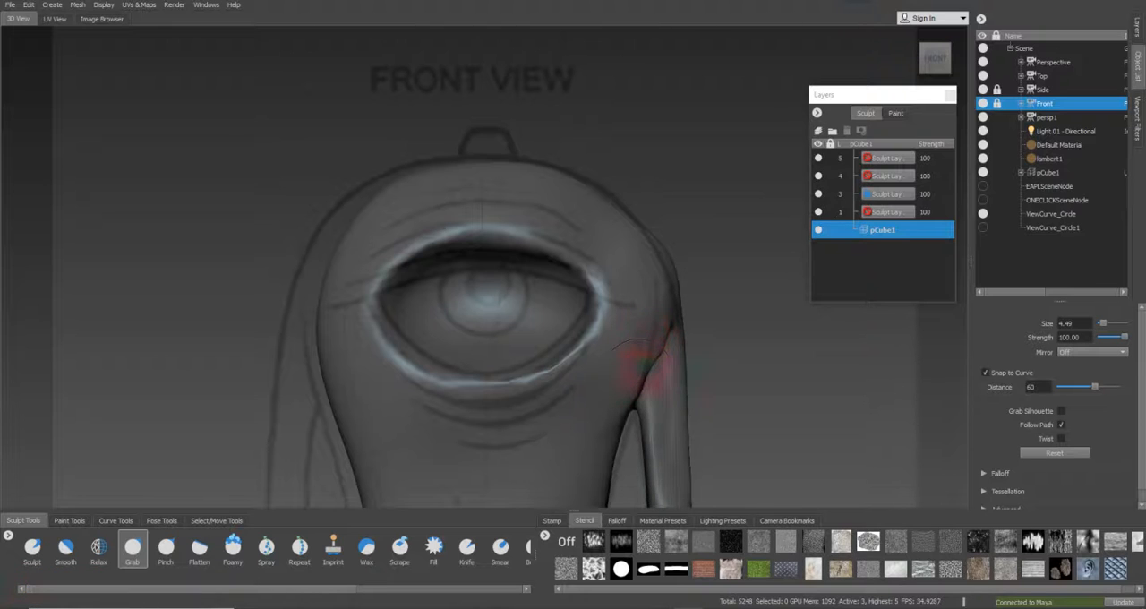
drag(625, 385, 645, 318)
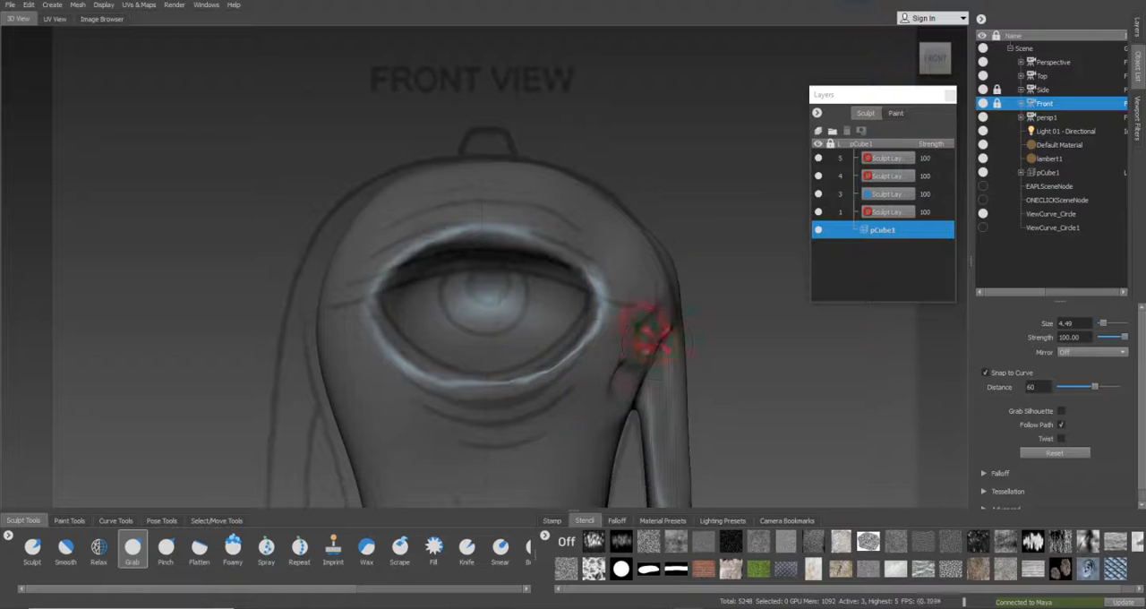
mouse_move(647, 357)
mouse_down()
mouse_move(638, 348)
mouse_move(651, 323)
mouse_up()
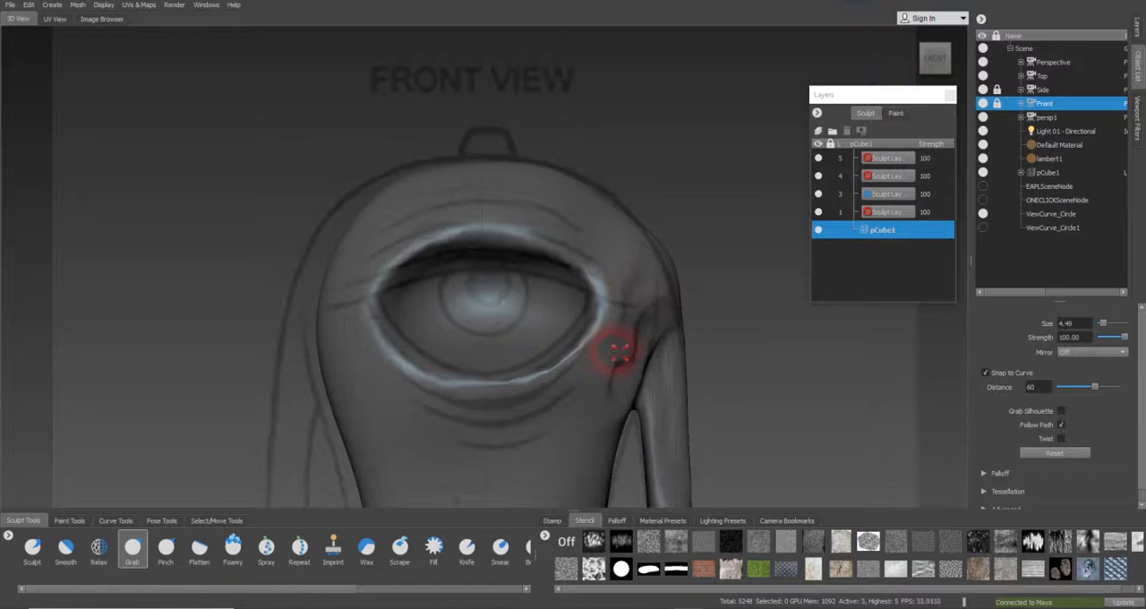
Look through the Perspective camera and smooth the rippled surface between the eye socket and the arm with the Smooth brush at size 4.49
click(1057, 61)
right_click(1057, 61)
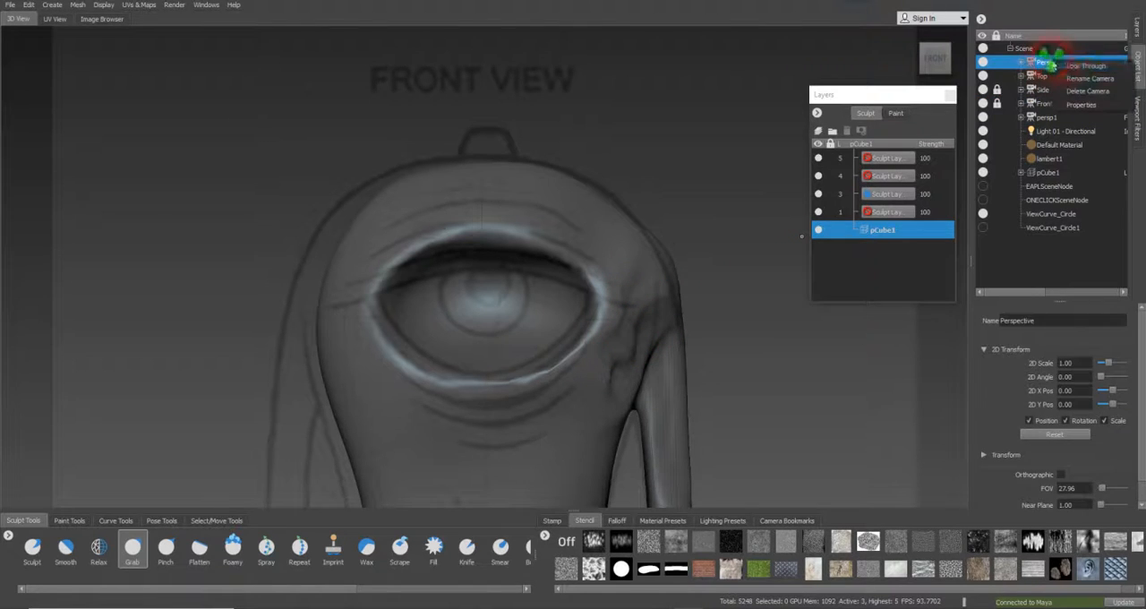
click(1072, 67)
alt+drag(711, 302, 554, 295)
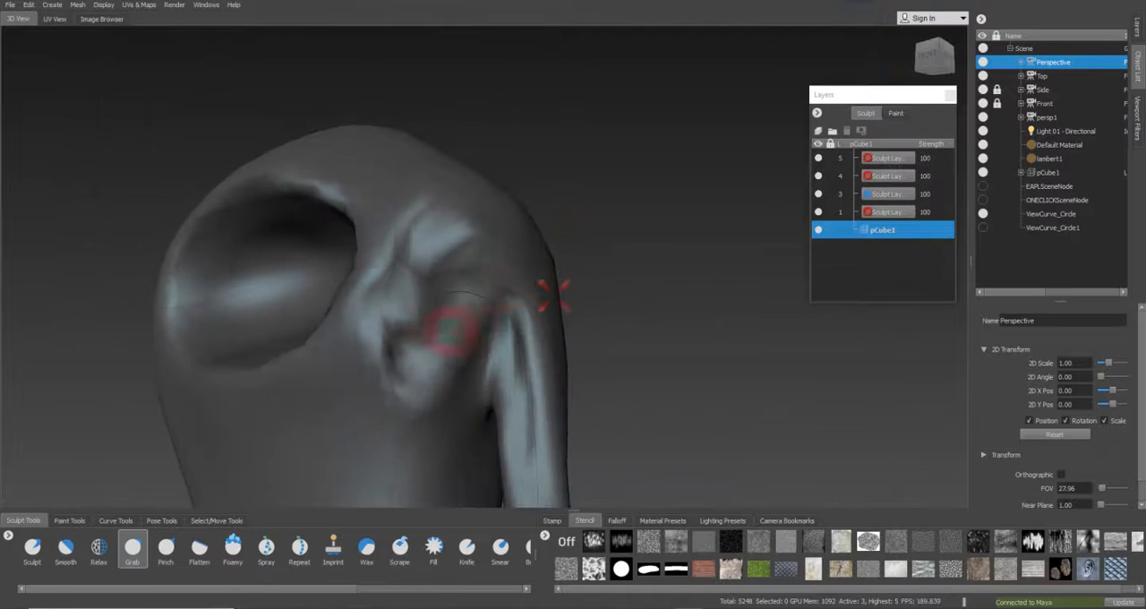
click(65, 548)
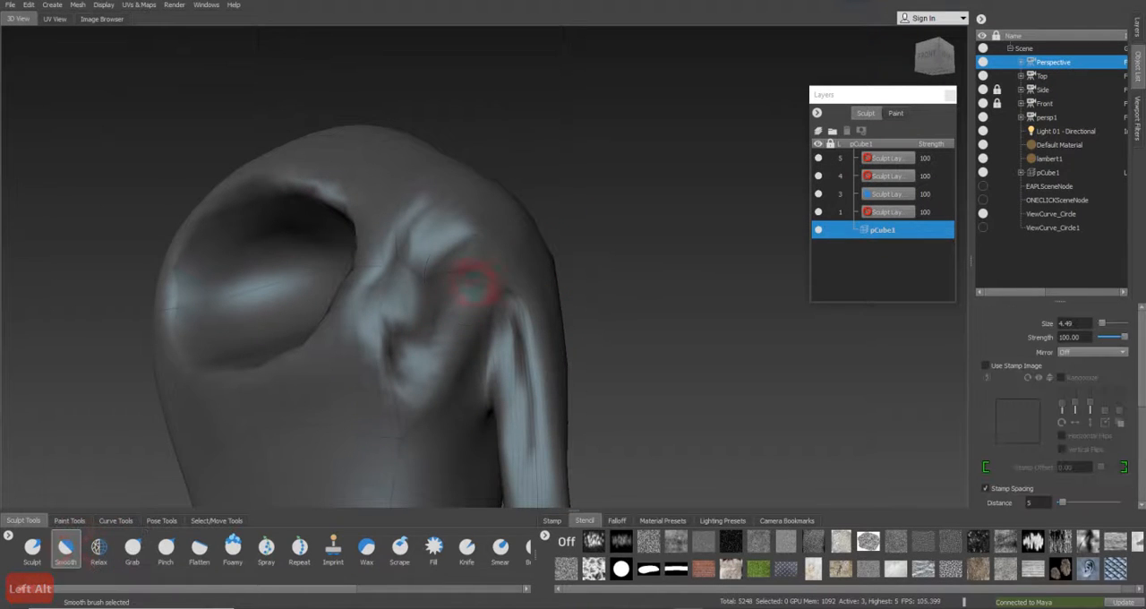
mouse_move(440, 276)
mouse_down()
mouse_move(457, 306)
mouse_move(391, 379)
mouse_move(422, 346)
mouse_move(435, 371)
mouse_move(515, 358)
mouse_move(428, 248)
mouse_move(410, 299)
mouse_move(412, 402)
mouse_move(391, 317)
mouse_move(422, 259)
mouse_move(381, 361)
mouse_up()
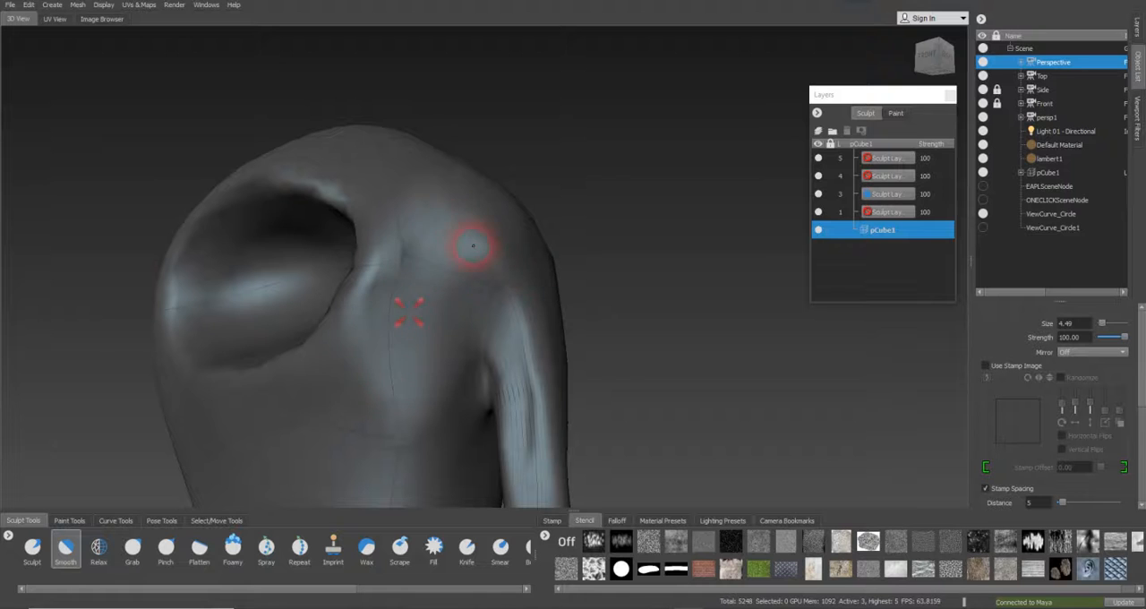
Smooth the shoulder and the streaks running down the upper arm with the Smooth brush
mouse_move(515, 338)
alt+mouse_down()
mouse_move(525, 332)
mouse_move(503, 180)
alt+mouse_up()
drag(526, 234, 527, 251)
mouse_move(547, 313)
alt+mouse_down()
mouse_move(456, 328)
mouse_move(504, 276)
mouse_move(488, 288)
mouse_move(486, 325)
alt+mouse_up()
mouse_move(481, 261)
alt+mouse_down()
mouse_move(366, 310)
mouse_move(445, 312)
mouse_move(483, 259)
mouse_move(468, 215)
mouse_move(475, 253)
alt+mouse_up()
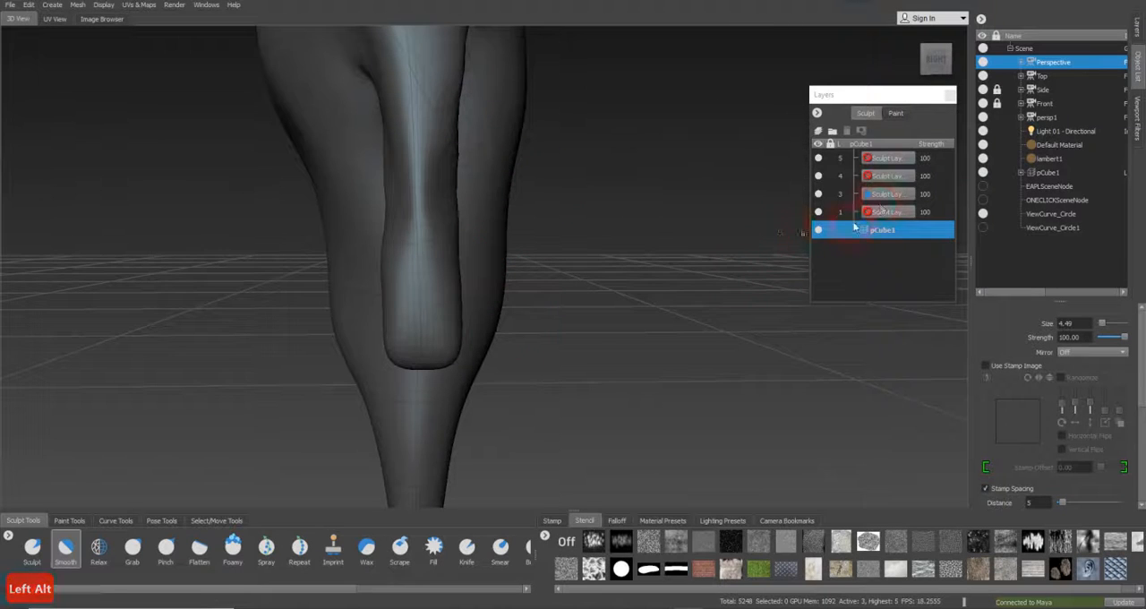
Look through the Side camera and stroke the lower end of the arm with the Bulge brush at size 4.49 and strength 10
right_click(1054, 90)
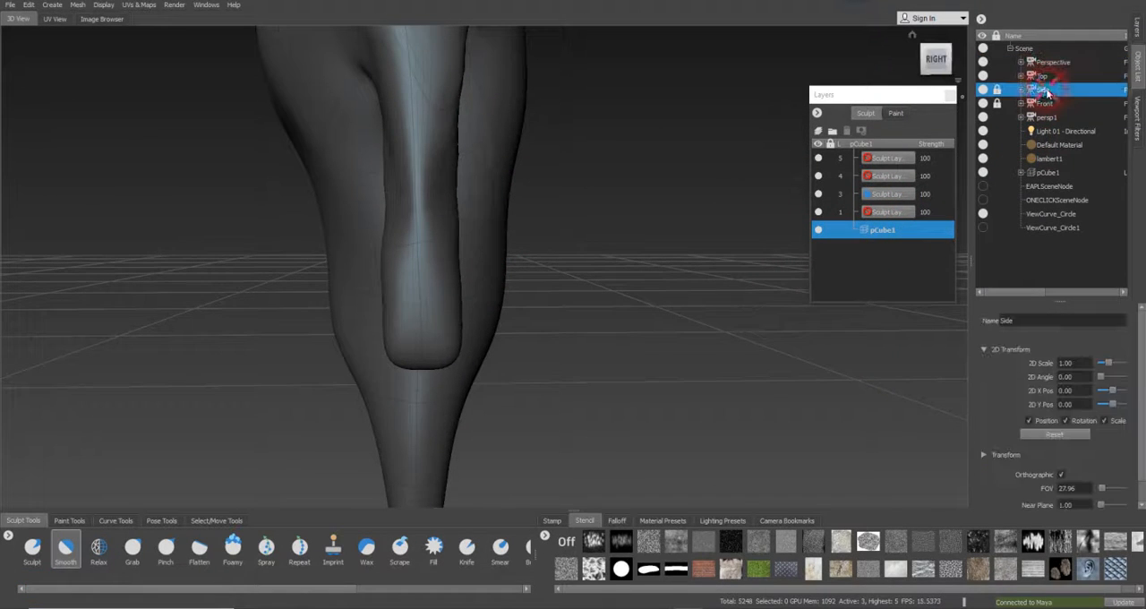
click(1067, 95)
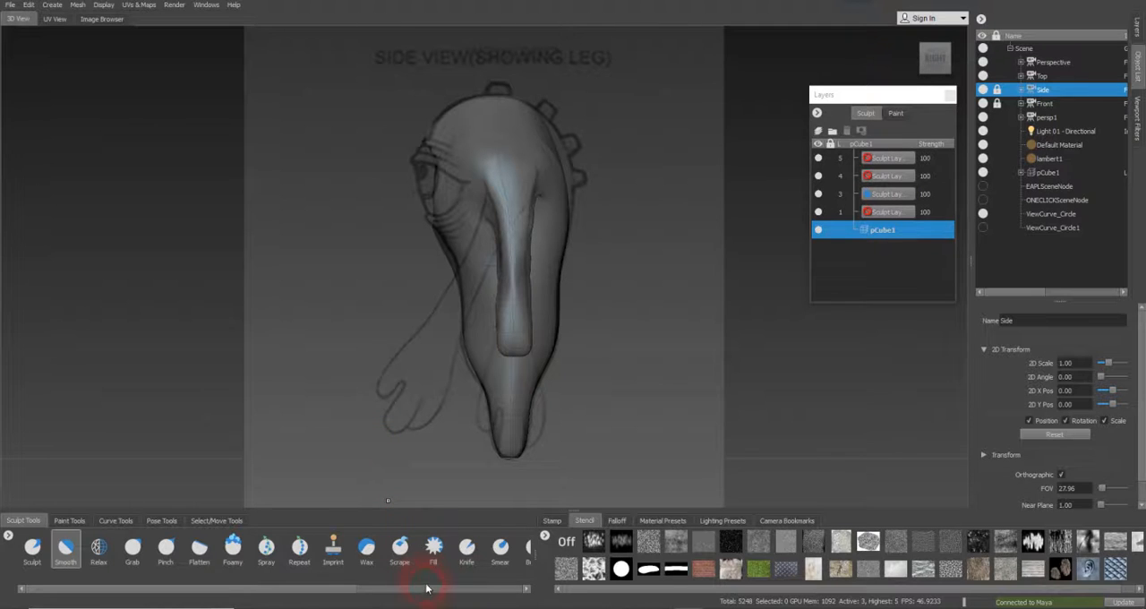
drag(338, 589, 397, 591)
click(447, 546)
drag(526, 346, 512, 341)
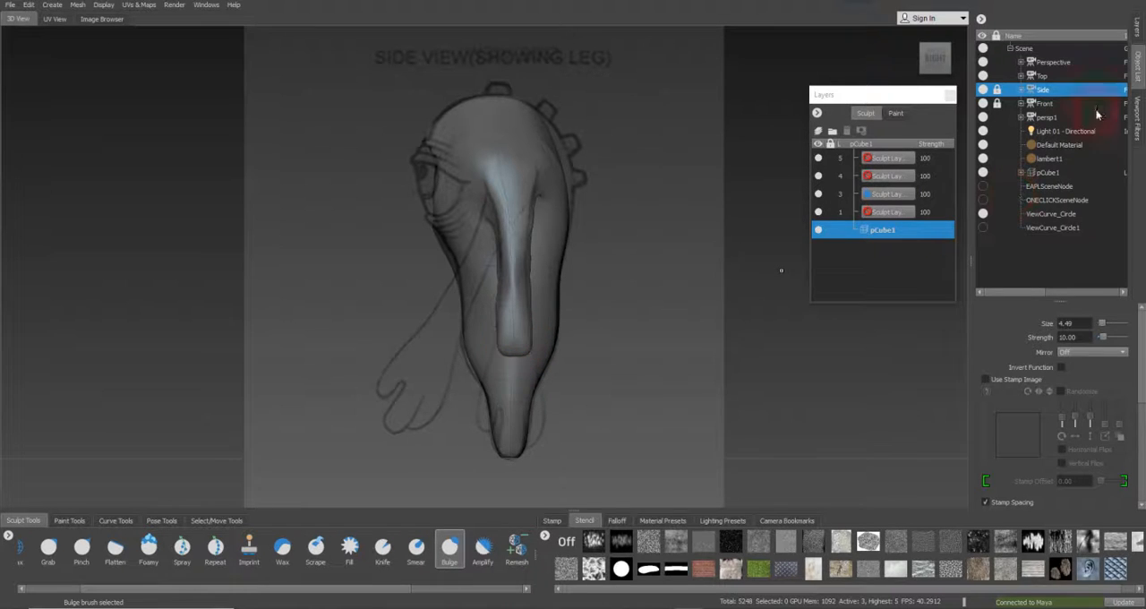
Look through the Perspective camera and inflate the tip of the arm from several sides with the Bulge brush
click(1053, 67)
right_click(1060, 63)
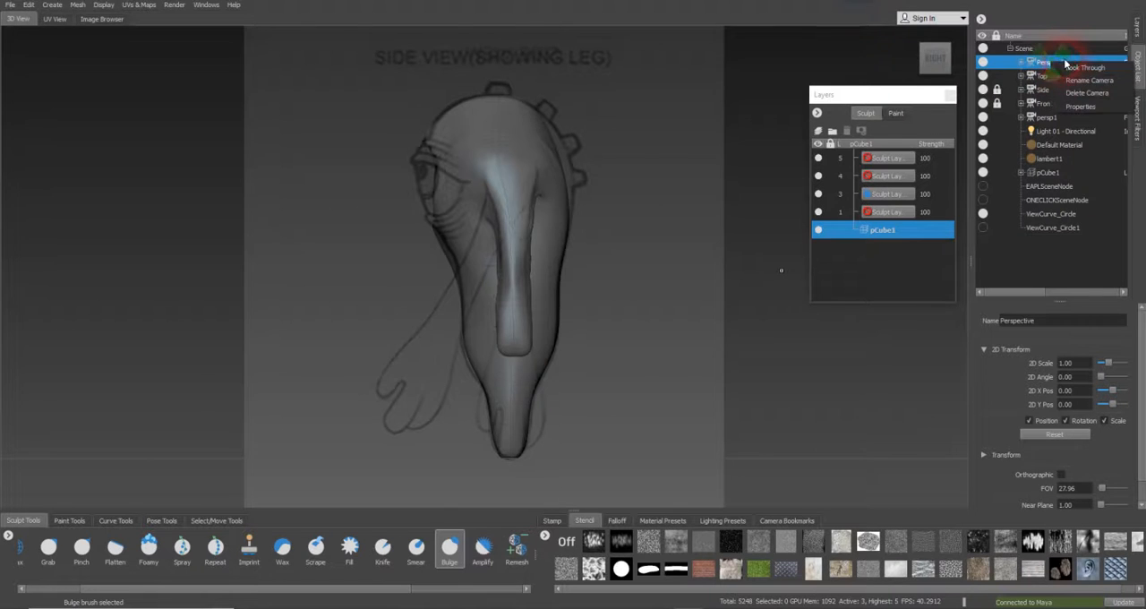
click(1067, 71)
mouse_move(477, 318)
alt+mouse_down()
mouse_move(487, 256)
mouse_move(524, 235)
mouse_move(484, 130)
alt+mouse_up()
key(alt)
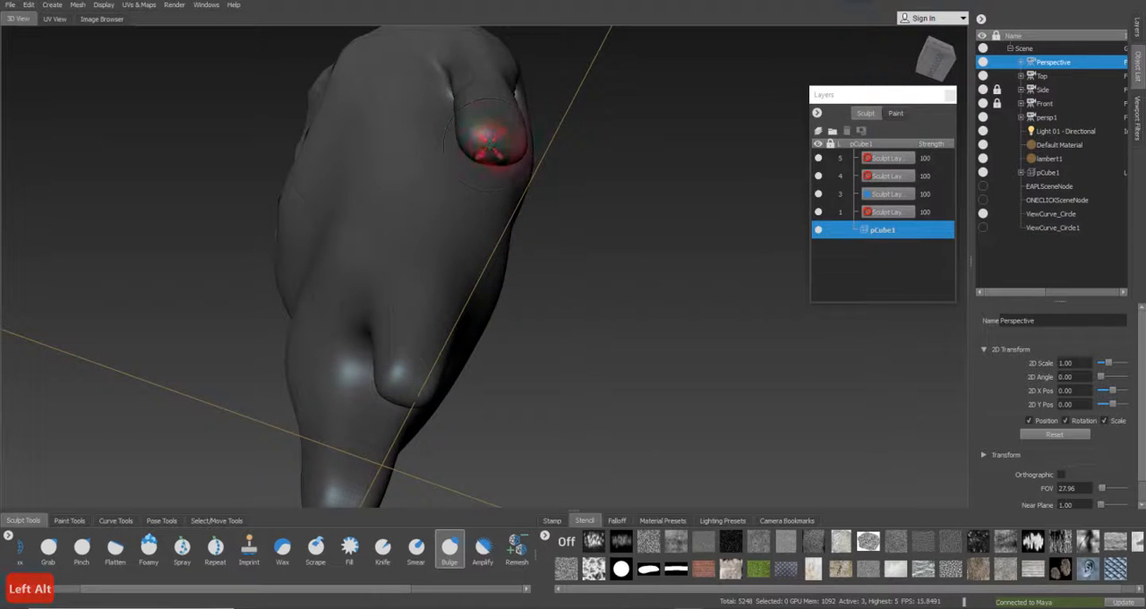
mouse_move(474, 141)
alt+mouse_down()
mouse_move(499, 166)
mouse_move(333, 277)
alt+mouse_up()
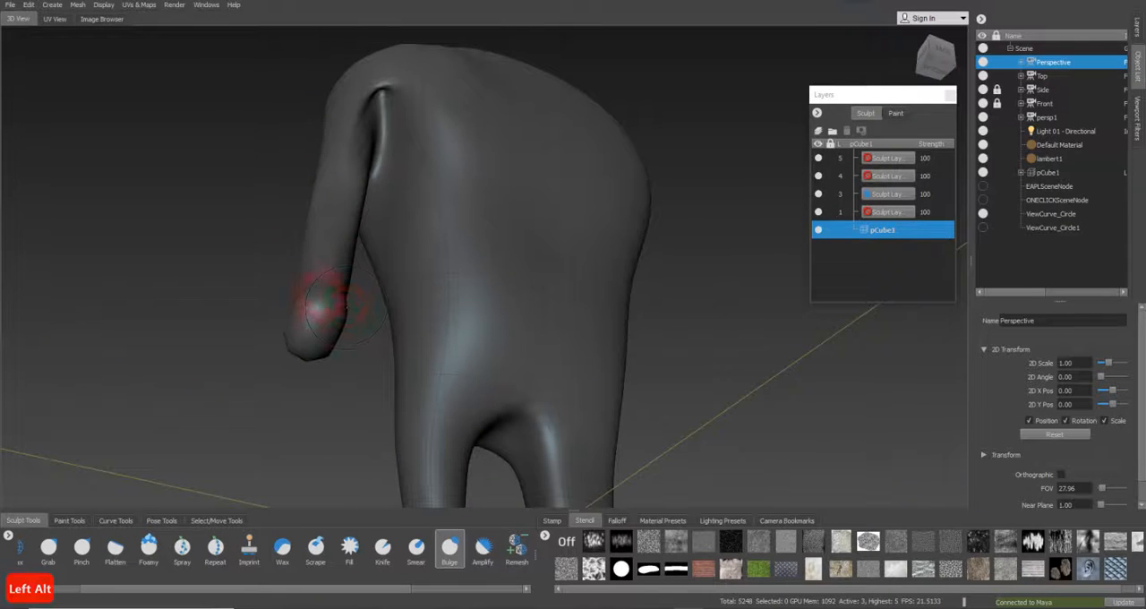
mouse_move(365, 325)
alt+mouse_down()
mouse_move(333, 245)
mouse_move(402, 310)
mouse_move(537, 347)
mouse_move(504, 256)
mouse_move(523, 249)
mouse_move(538, 257)
mouse_move(529, 318)
mouse_move(456, 332)
mouse_move(455, 350)
mouse_move(468, 302)
mouse_move(481, 372)
mouse_move(627, 392)
mouse_move(594, 364)
mouse_move(647, 384)
mouse_move(562, 374)
mouse_move(256, 388)
mouse_move(225, 373)
alt+mouse_up()
Lengthen and shape the arm's lower end into a hand with the Grab brush at size 7.33
click(48, 547)
key(b)
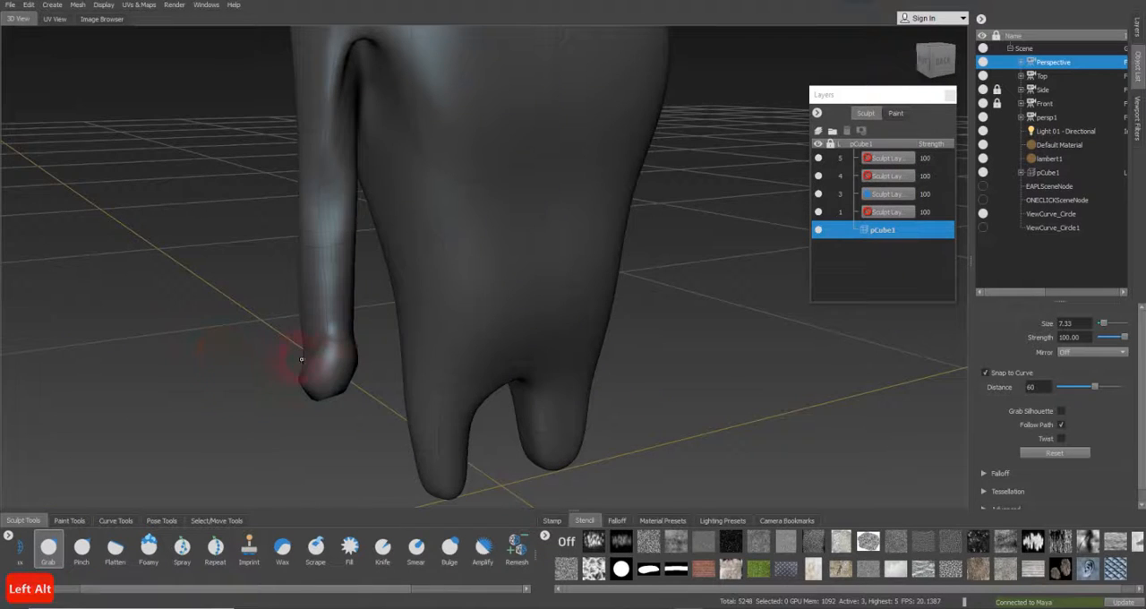
alt+drag(327, 397, 286, 389)
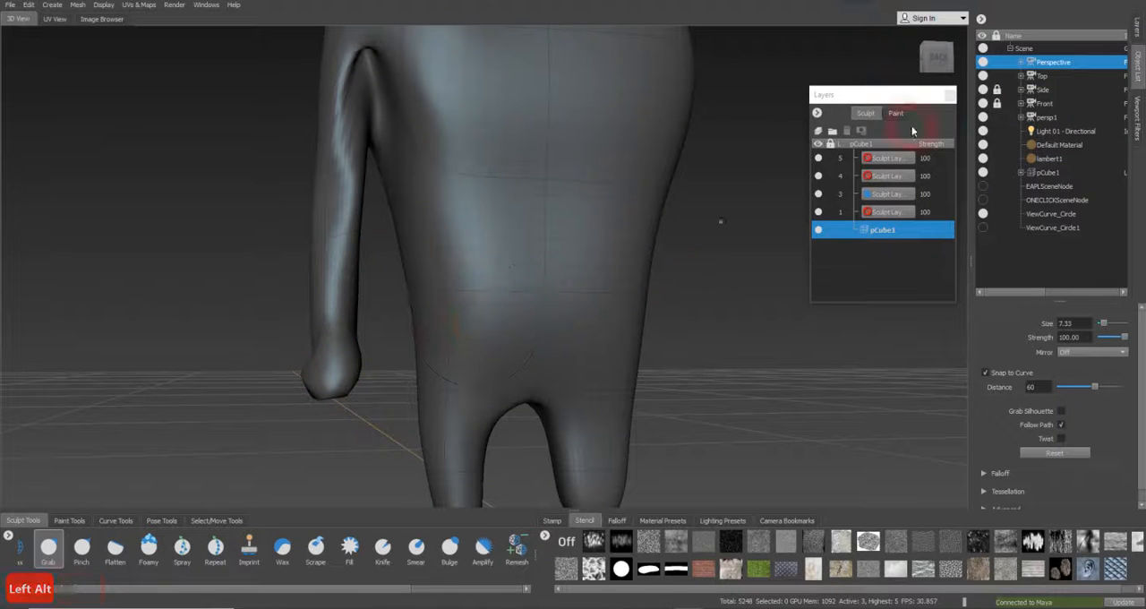
Look through the Side camera and widen the hand end of the arm with the Grab brush, undoing a misplaced pull
click(1044, 89)
right_click(1057, 91)
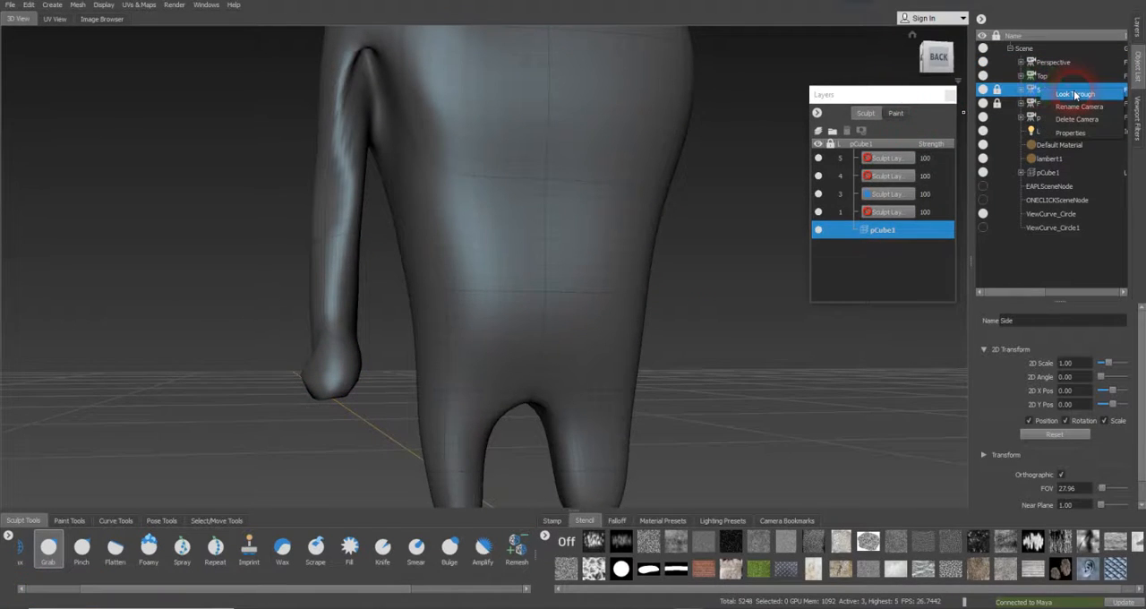
click(1074, 94)
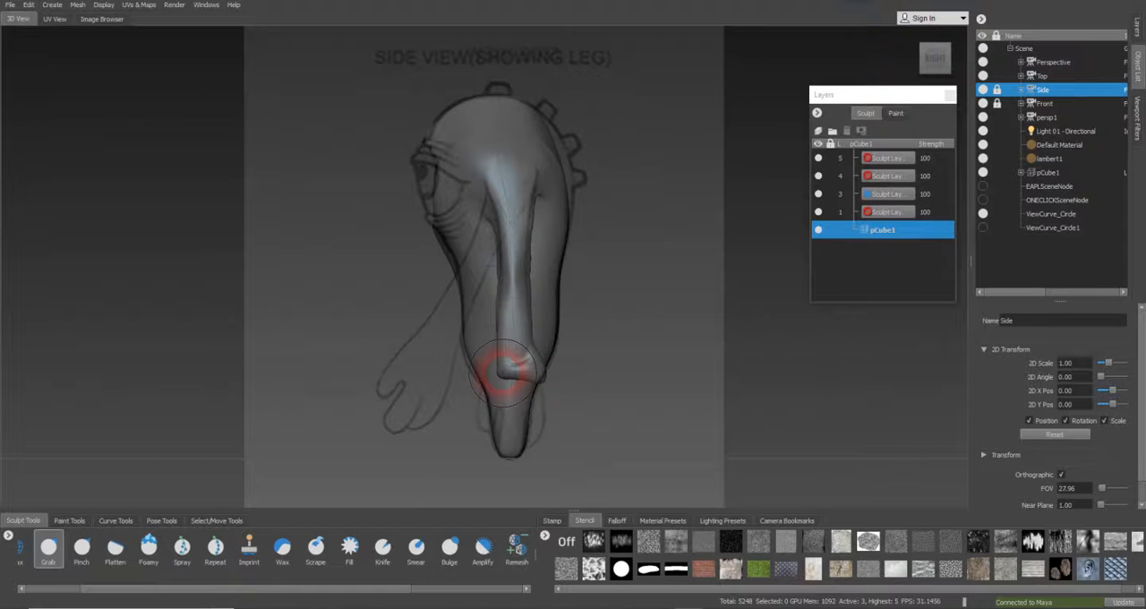
drag(510, 376, 535, 383)
key(ctrl+z)
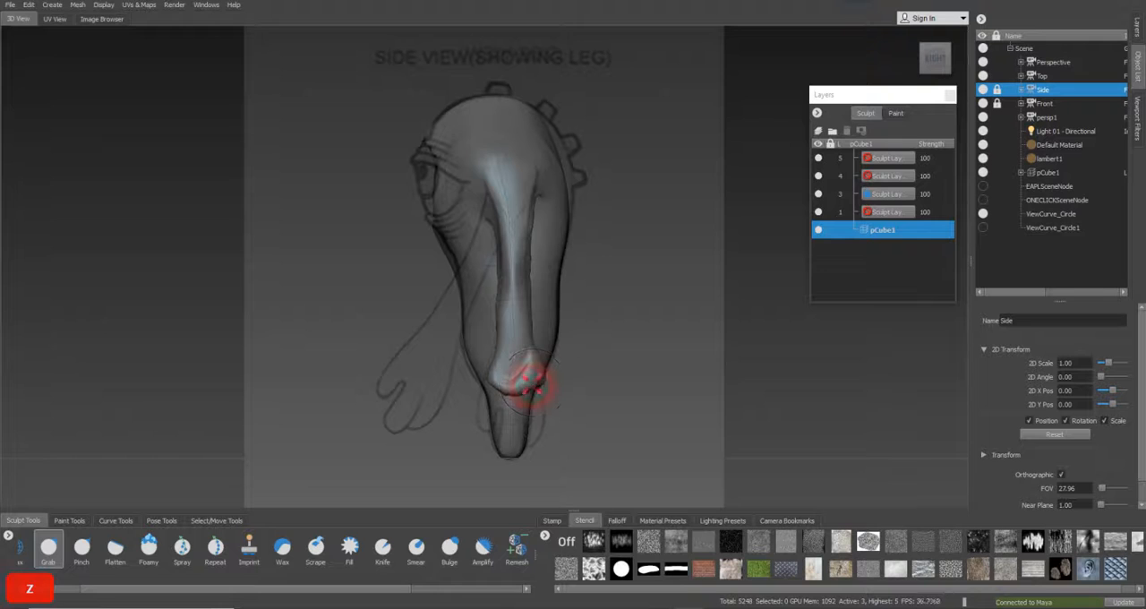
mouse_move(544, 372)
mouse_down()
mouse_move(484, 388)
mouse_move(510, 371)
mouse_up()
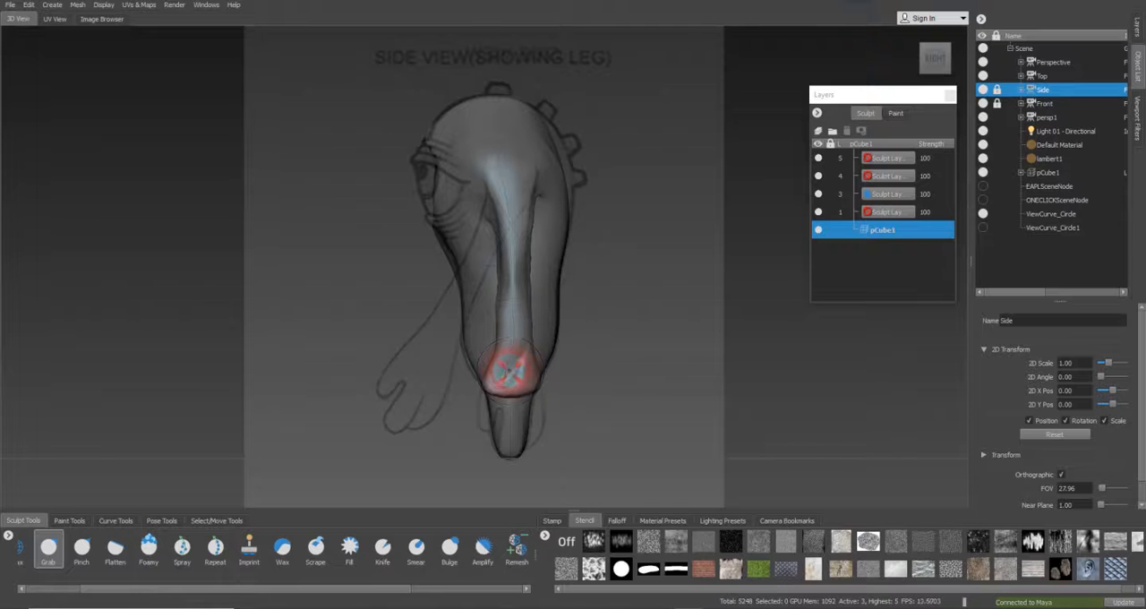
Look through the Front camera and set its image plane's scale to 1 on all three axes
right_click(1046, 104)
click(1079, 117)
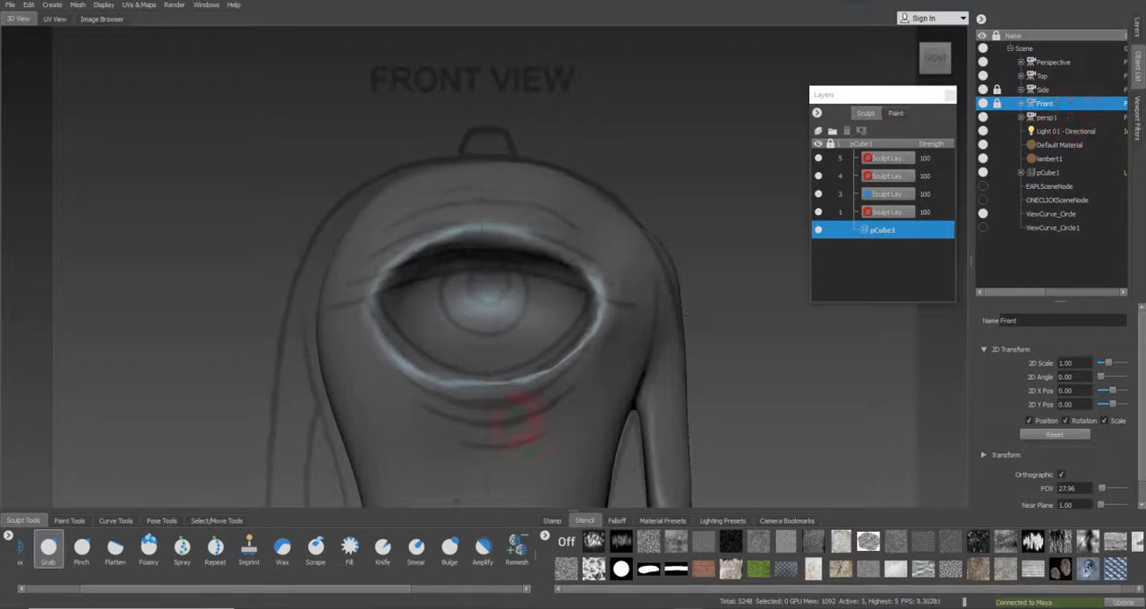
key(alt)
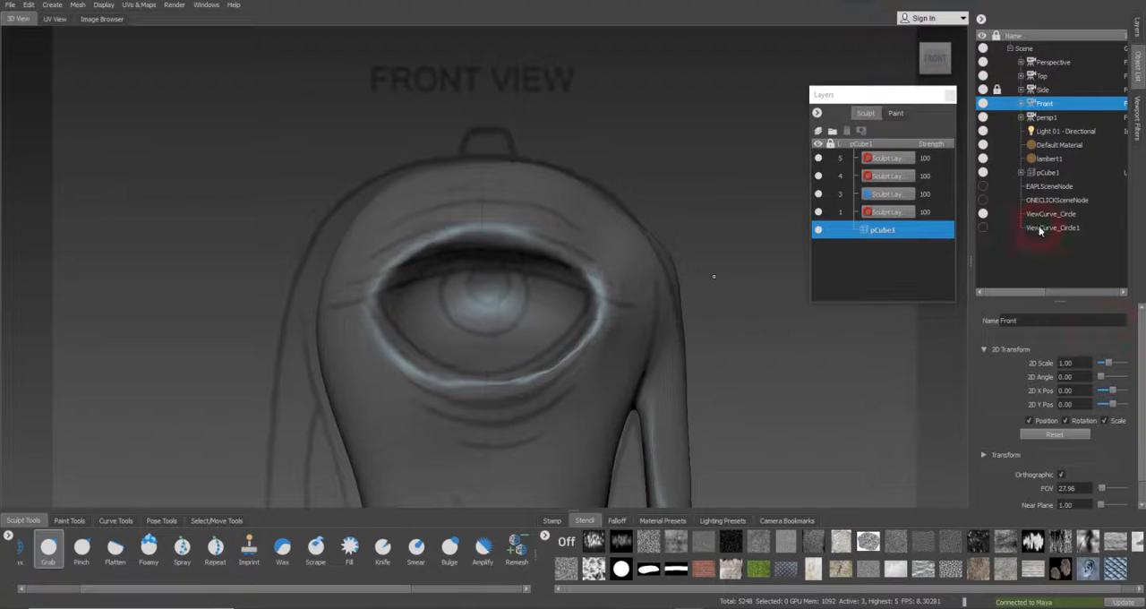
click(1022, 104)
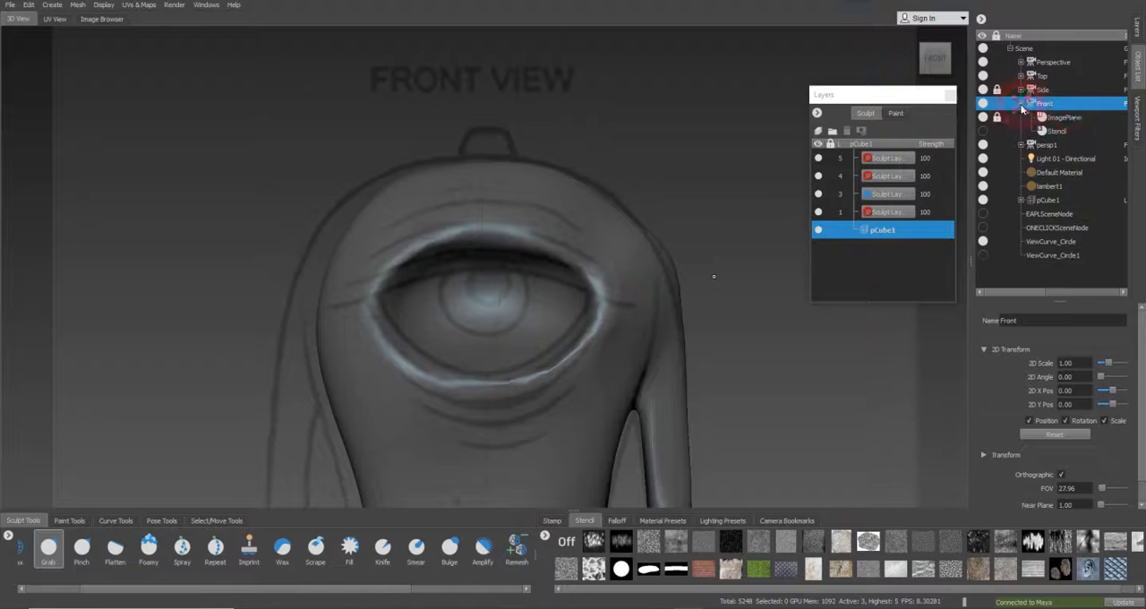
click(1064, 117)
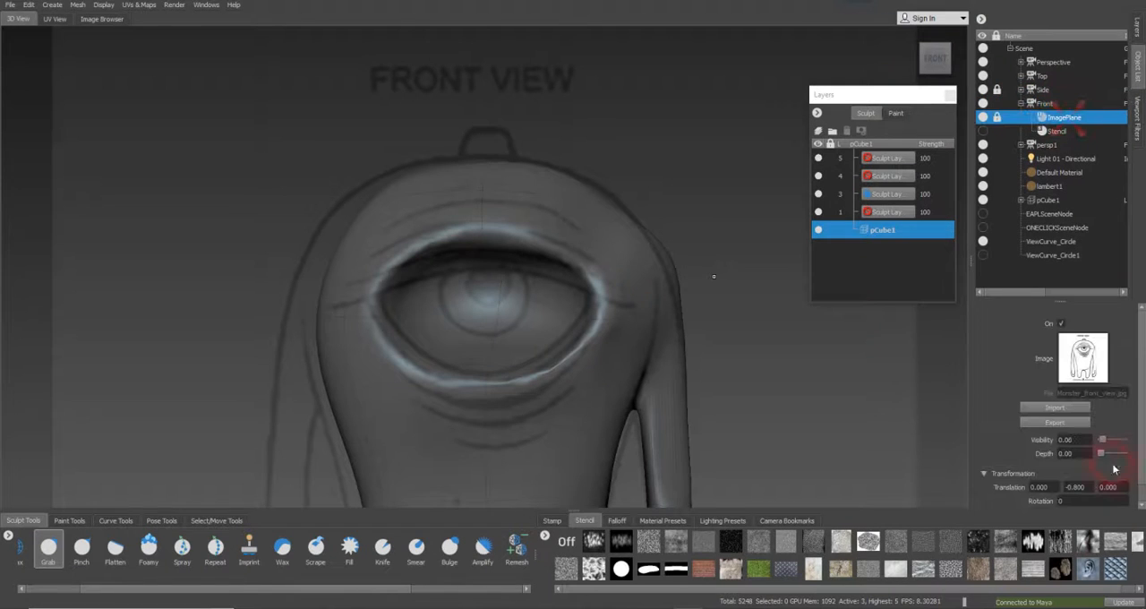
scroll(1053, 498, down, 1)
double_click(1048, 495)
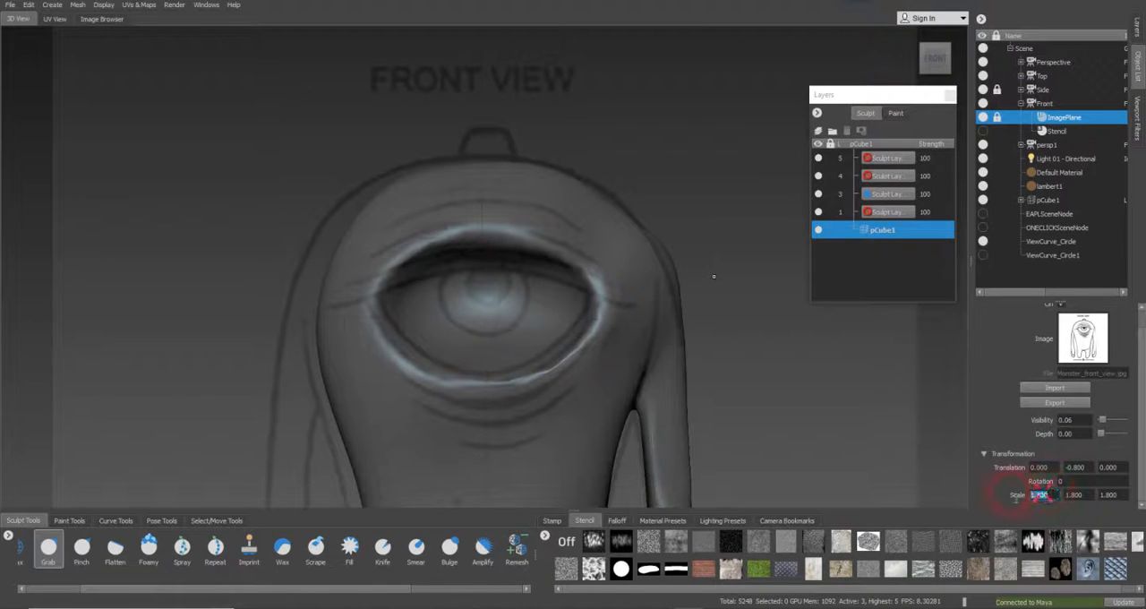
text(1)
key(Return)
double_click(1075, 495)
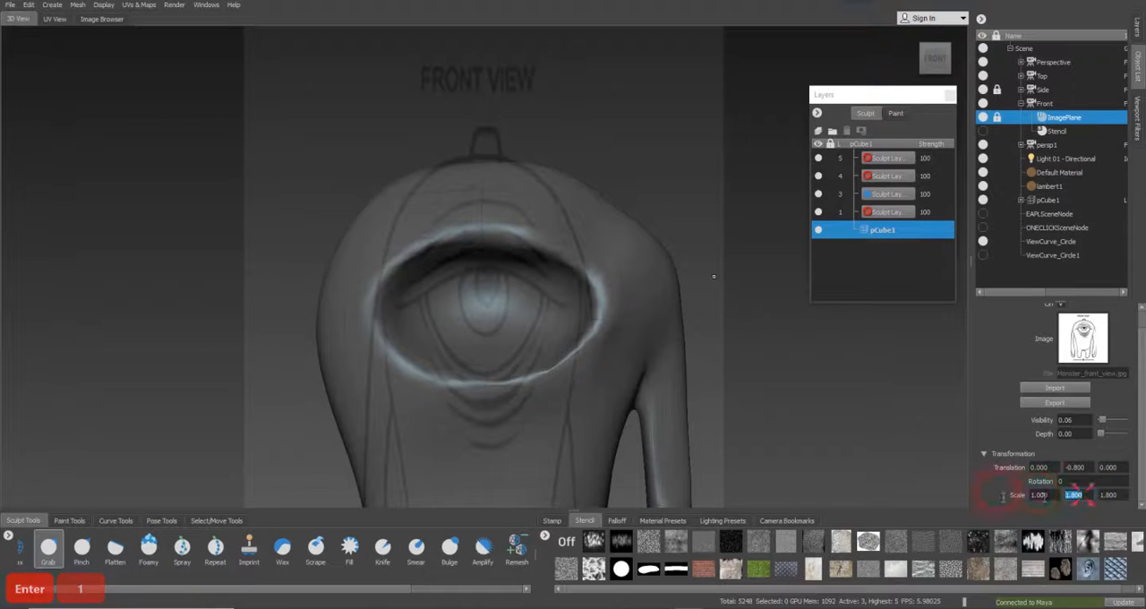
text(1)
key(Return)
double_click(1109, 495)
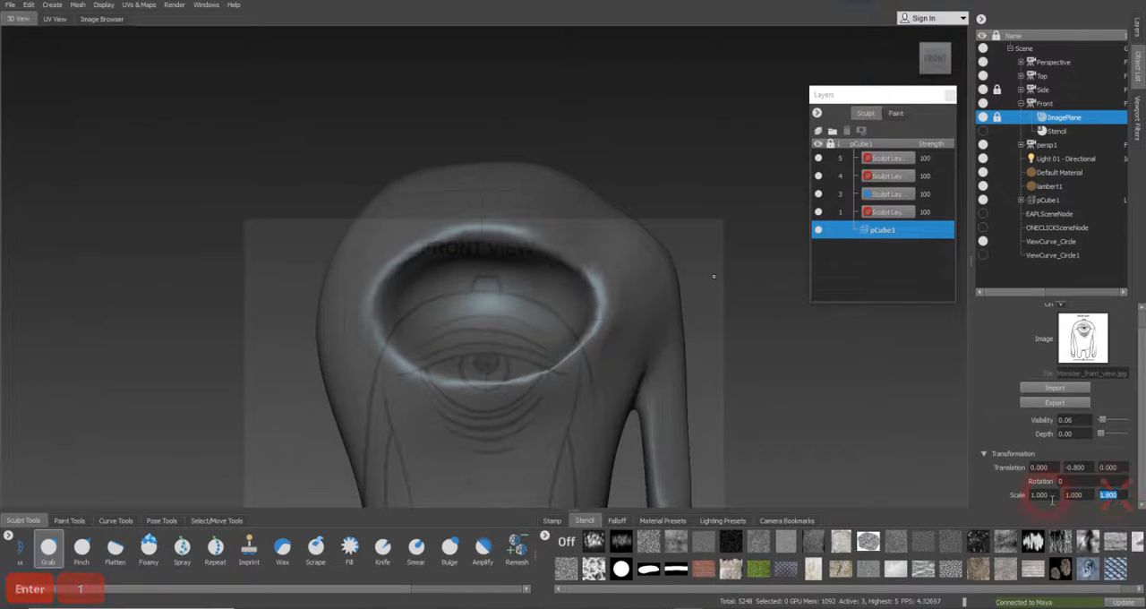
text(1)
key(Return)
Set the vertical translation of the Front camera's image plane to 0
double_click(1077, 467)
text(0)
key(Return)
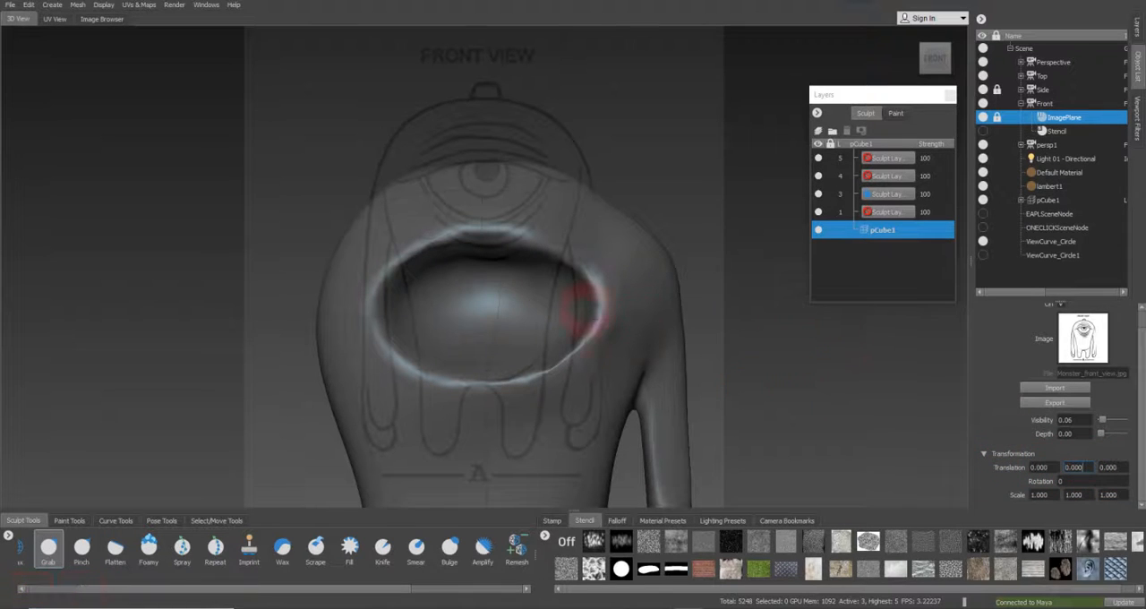
Realign the model with the full-body front drawing, unlocking the Front camera and its image plane for the move and relocking both
click(997, 118)
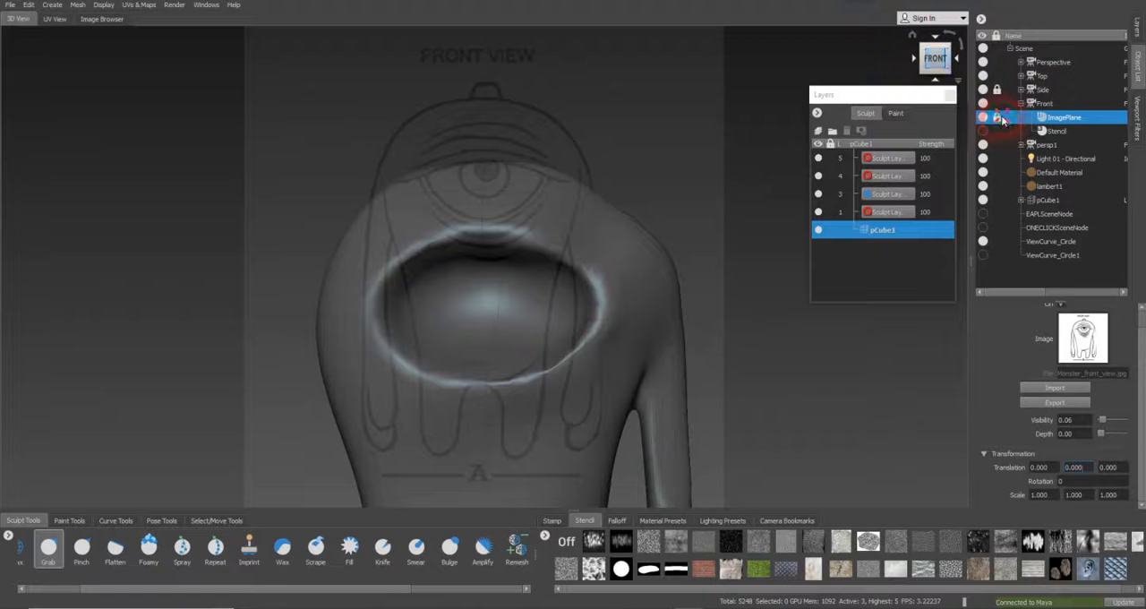
click(1000, 118)
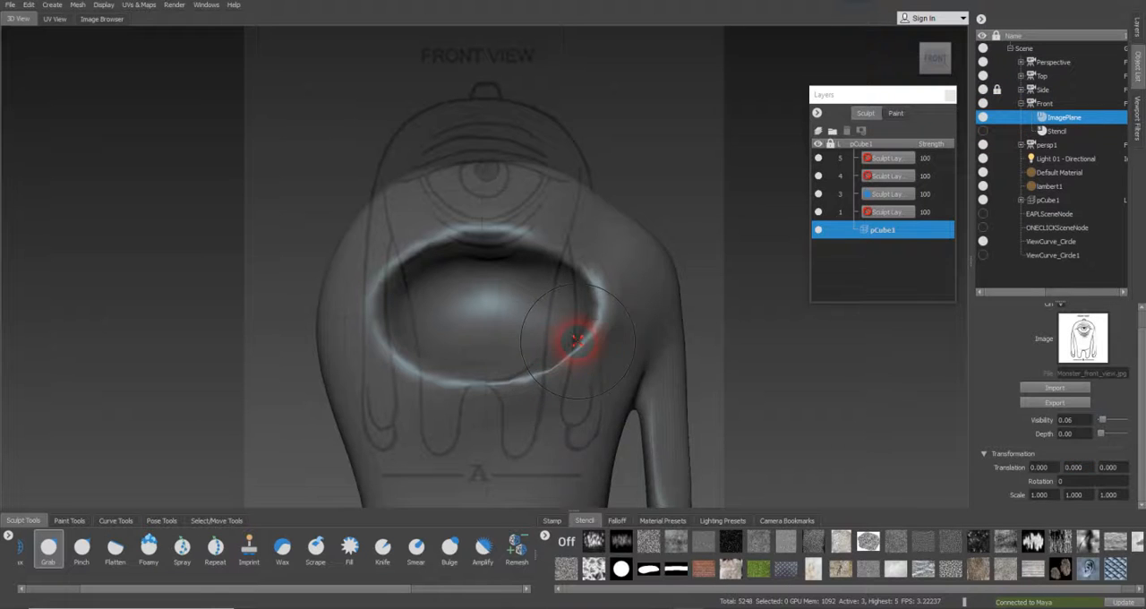
alt+right_drag(576, 343, 417, 328)
alt+middle_drag(430, 353, 428, 259)
alt+right_drag(428, 258, 382, 274)
mouse_move(381, 274)
alt+middle_down()
mouse_move(400, 256)
mouse_move(388, 262)
alt+middle_up()
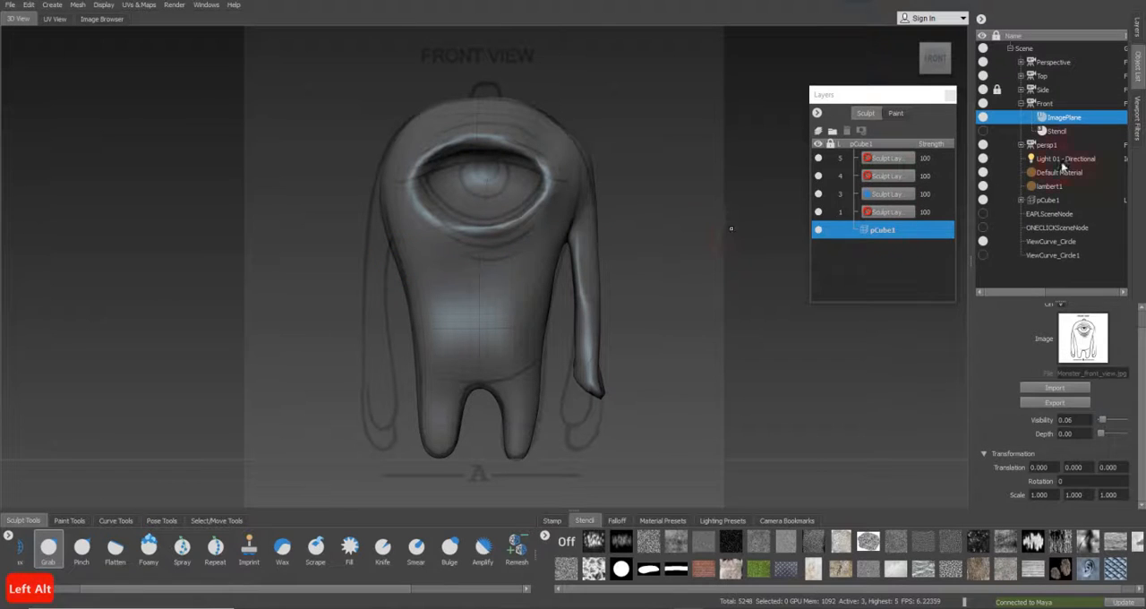
click(997, 103)
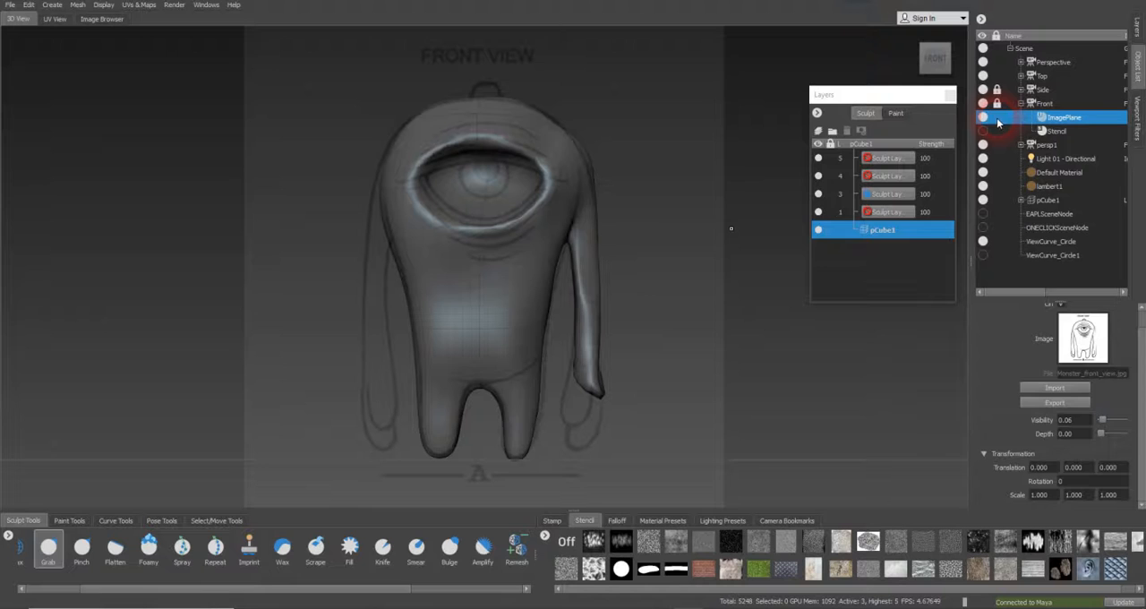
click(997, 119)
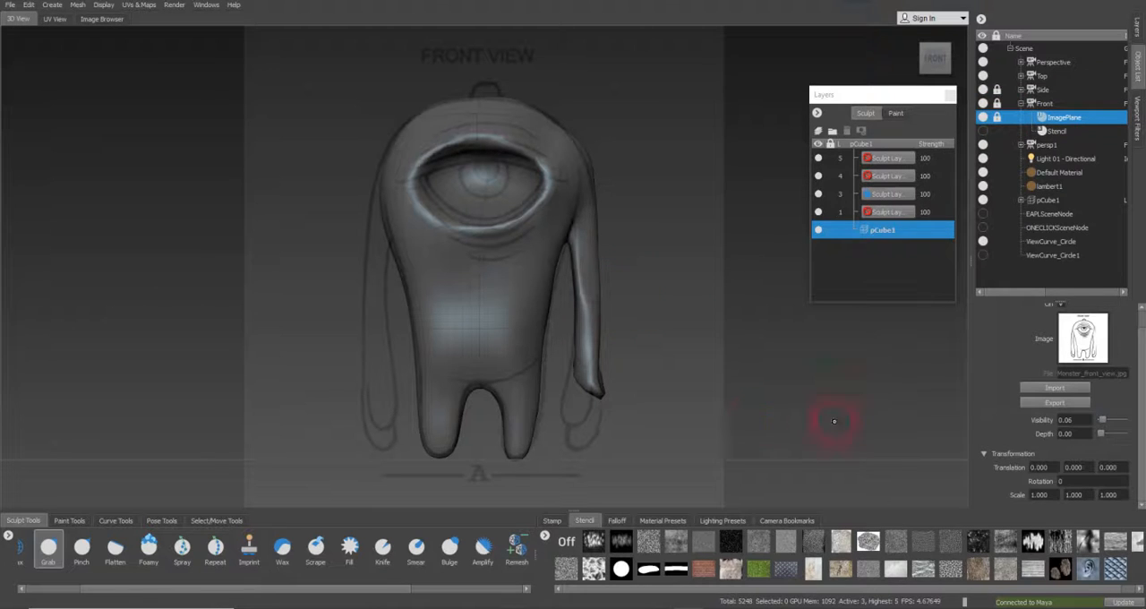
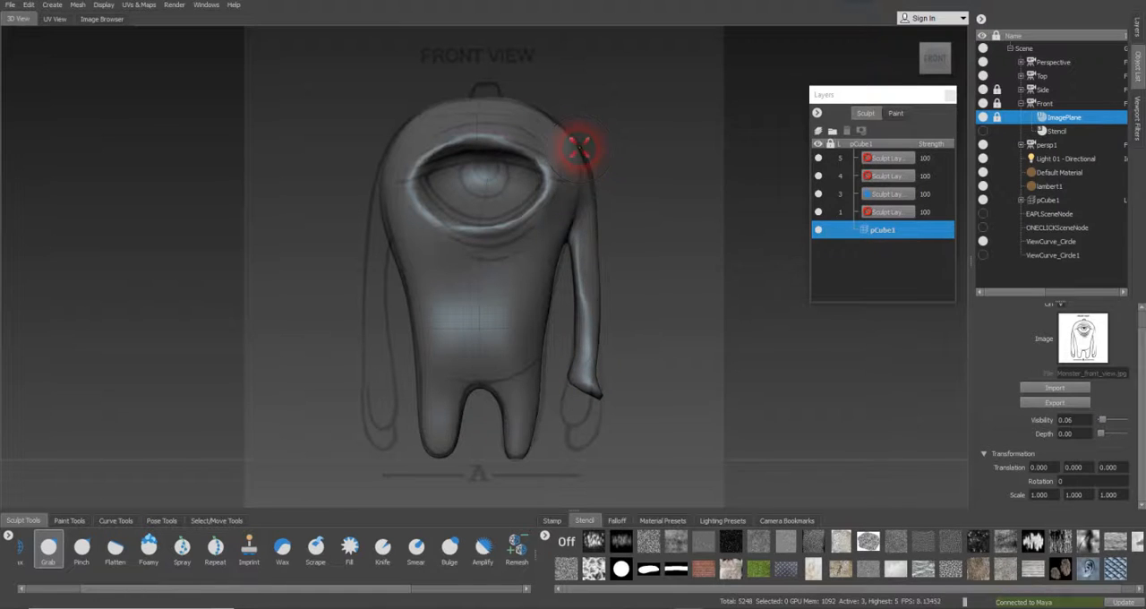
Look through the Perspective camera and smooth the arm from the shoulder down to the hand with the Smooth brush
click(1054, 62)
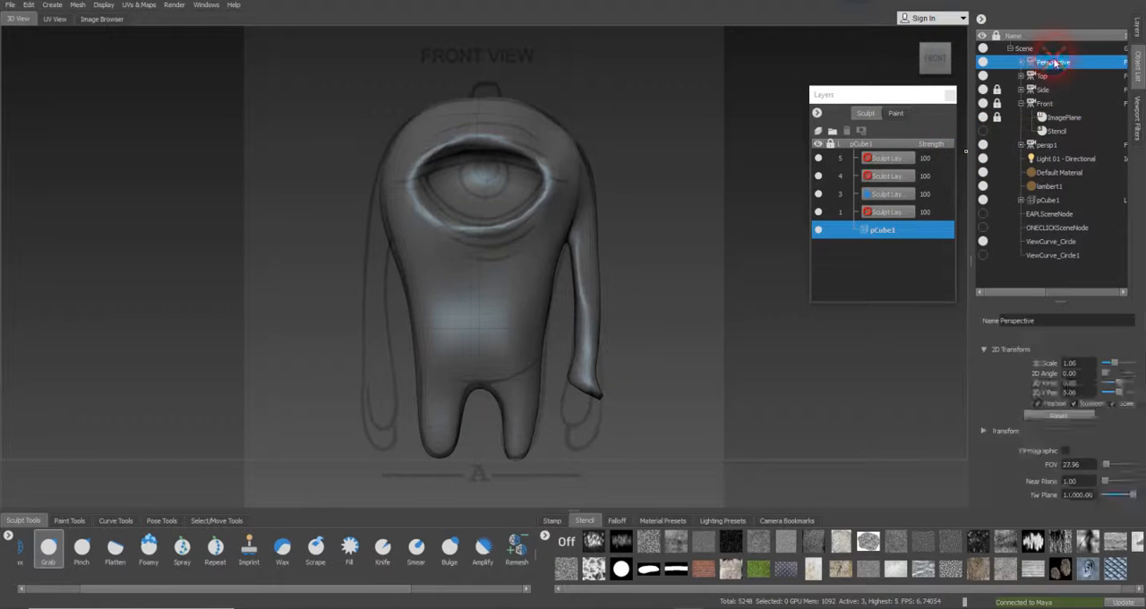
right_click(1055, 62)
click(1085, 64)
alt+drag(606, 278, 464, 289)
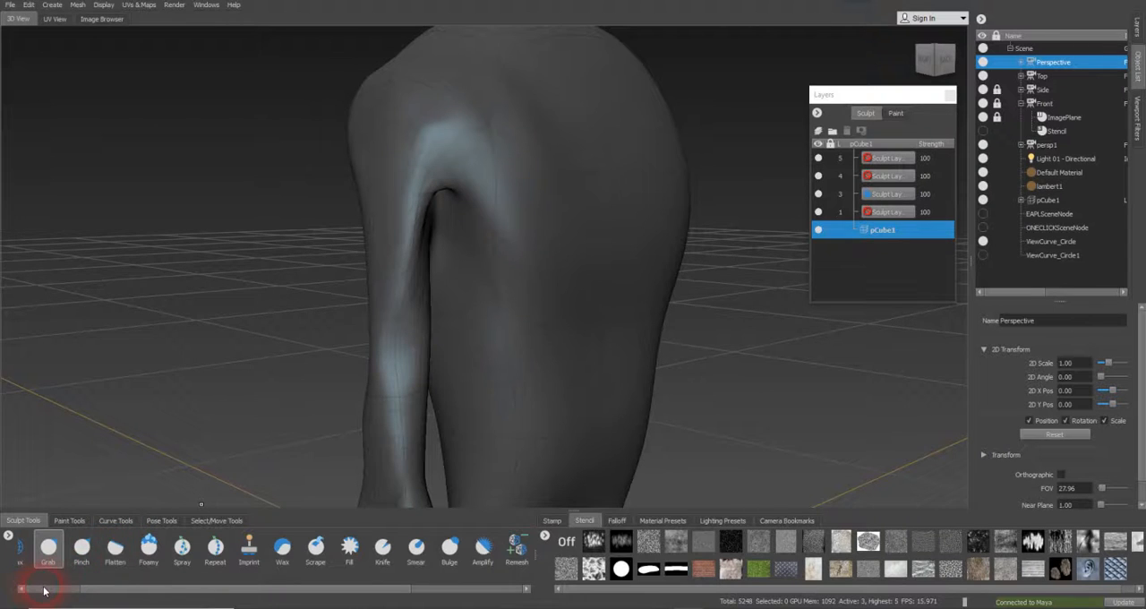
click(42, 589)
click(64, 547)
mouse_move(449, 133)
mouse_down()
mouse_move(455, 112)
mouse_move(485, 208)
mouse_move(436, 218)
mouse_move(388, 277)
mouse_up()
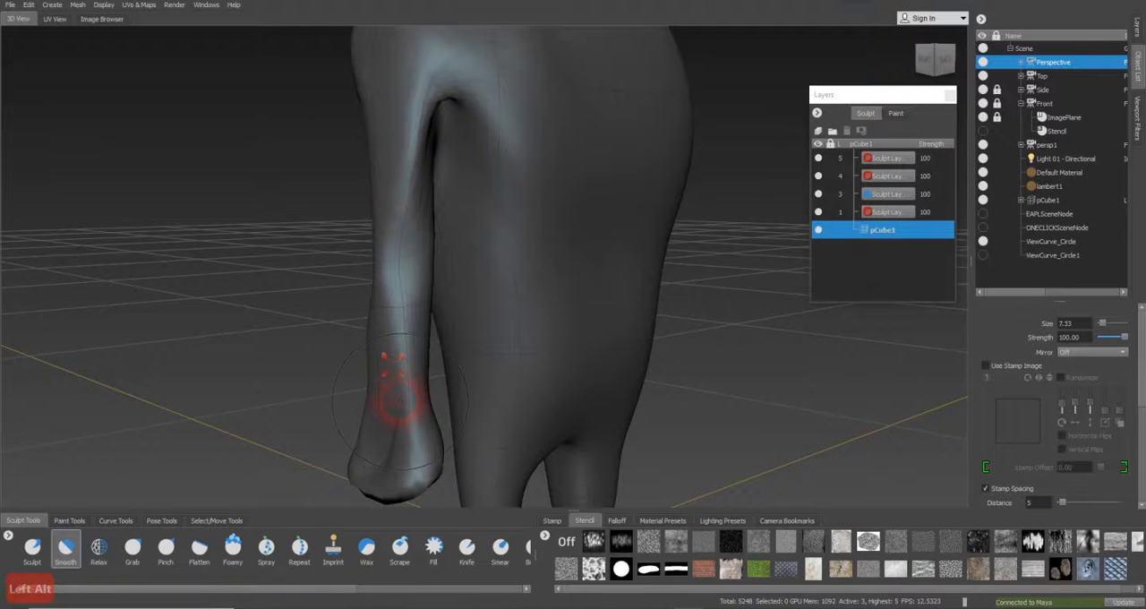
alt+drag(379, 440, 609, 410)
mouse_move(566, 438)
mouse_down()
mouse_move(524, 384)
mouse_move(520, 340)
mouse_move(614, 332)
mouse_move(730, 345)
mouse_move(583, 379)
mouse_move(525, 371)
mouse_move(606, 274)
mouse_move(685, 318)
mouse_move(576, 328)
mouse_move(471, 318)
mouse_up()
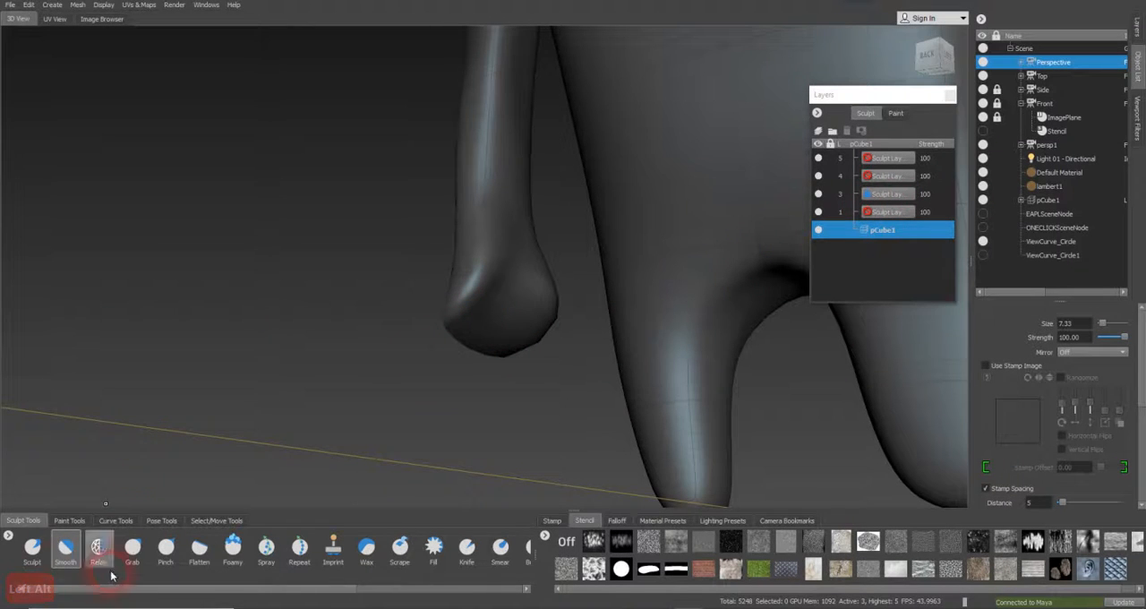
Reshape the rounded hand end of the arm with the Grab brush, reducing the brush size to about 4.19
click(32, 548)
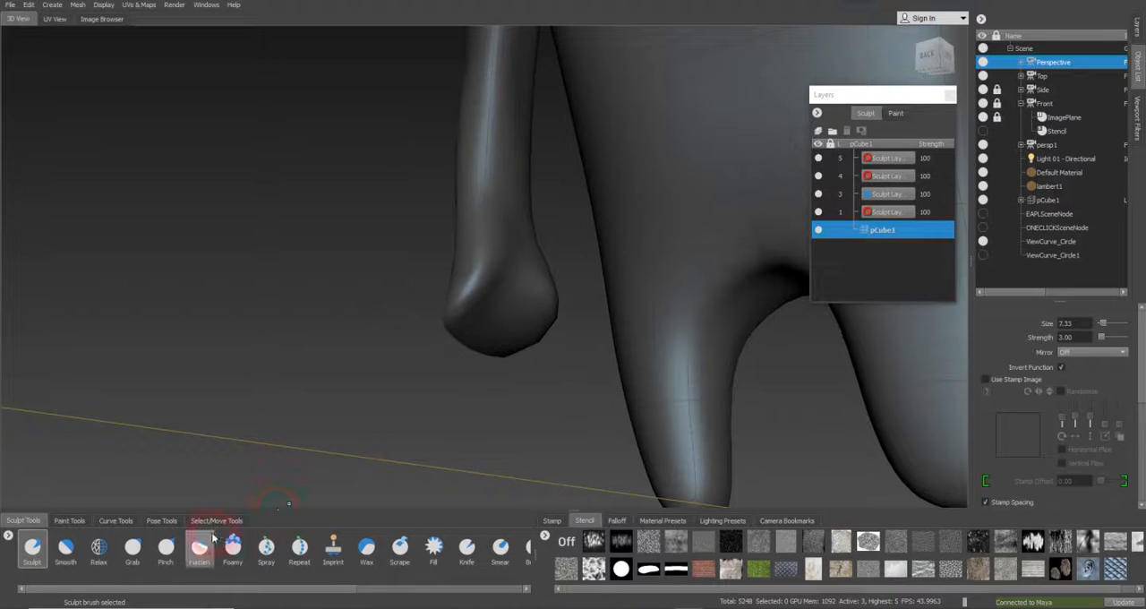
click(134, 547)
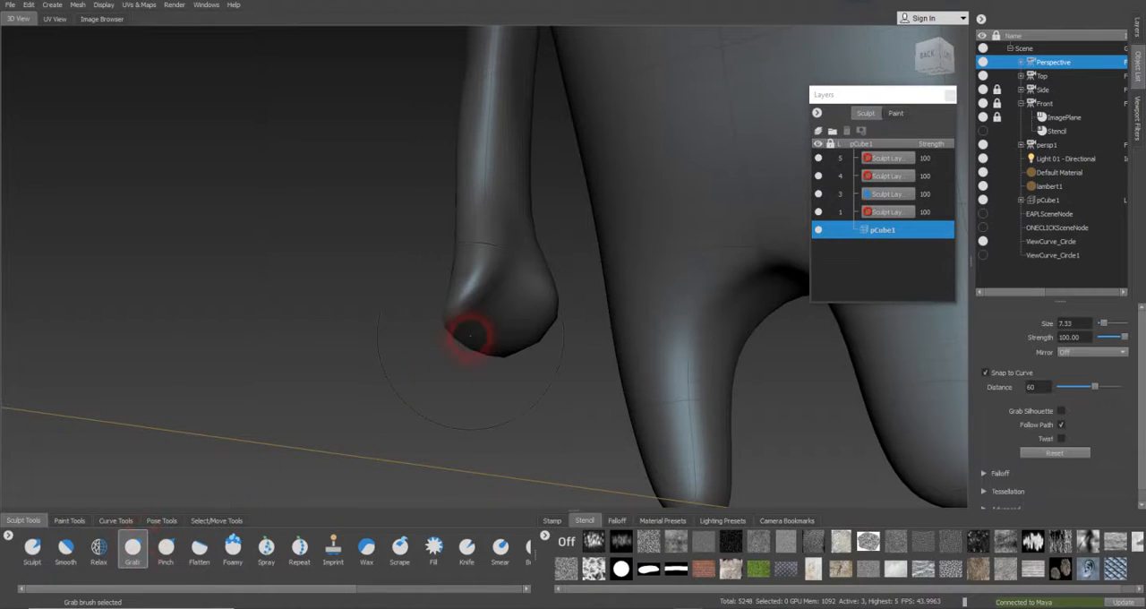
key(b)
drag(492, 310, 465, 290)
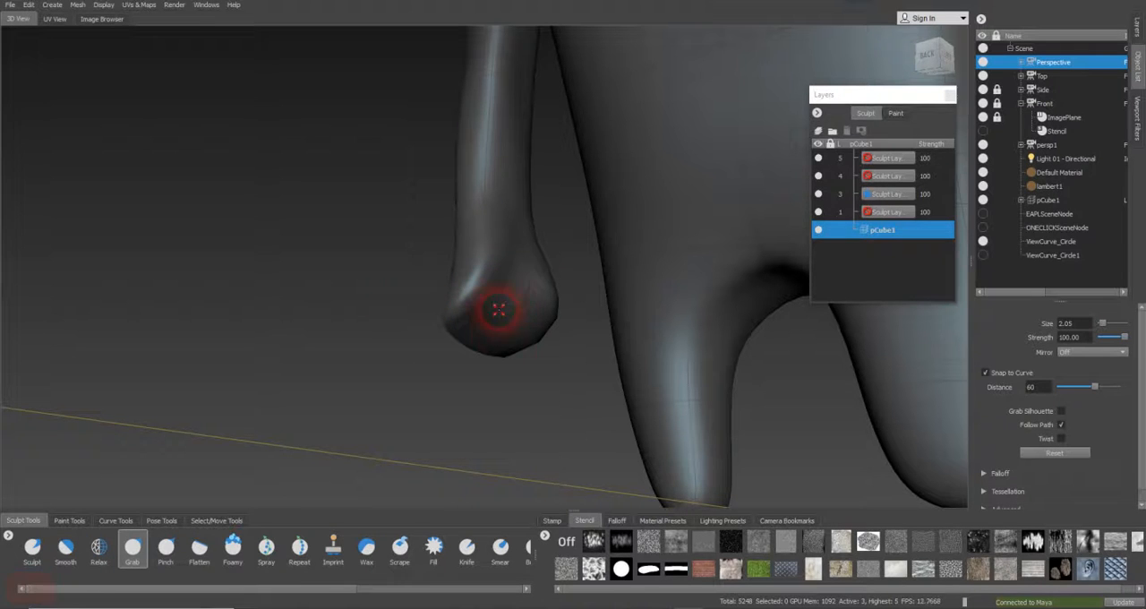
key(b)
mouse_move(520, 325)
mouse_down()
mouse_move(541, 317)
mouse_move(486, 308)
mouse_up()
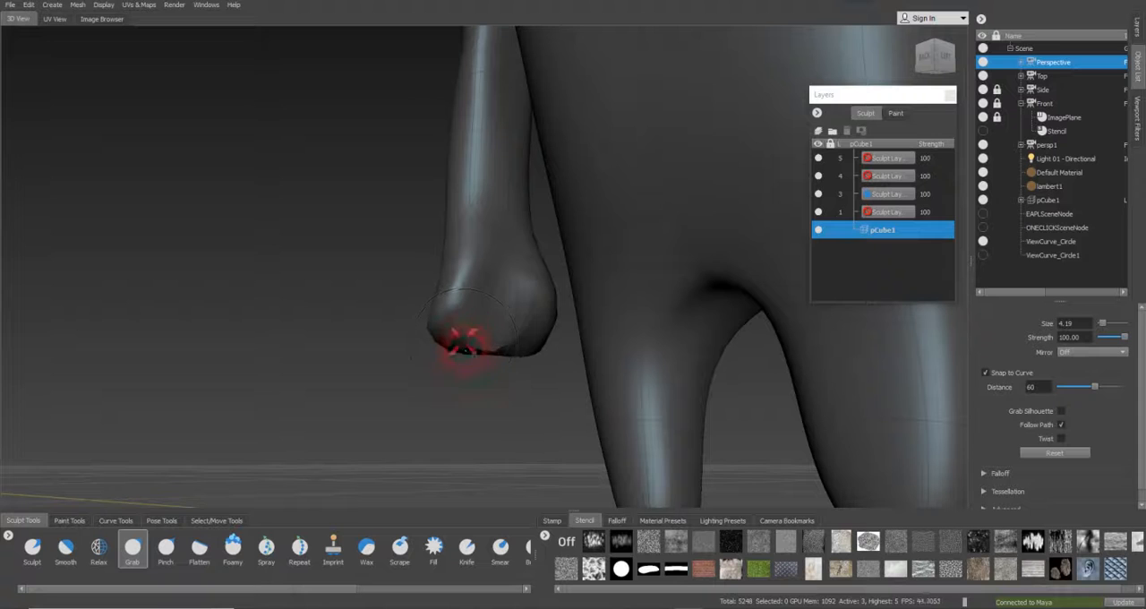
alt+drag(506, 345, 509, 300)
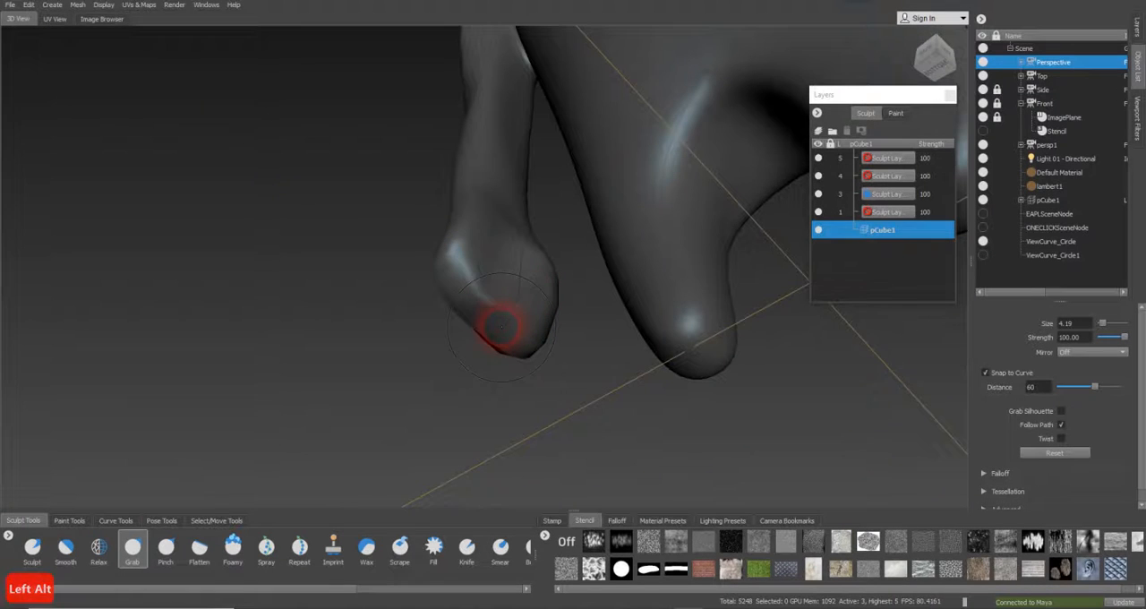
alt+drag(499, 268, 587, 334)
key(alt)
alt+drag(495, 298, 506, 328)
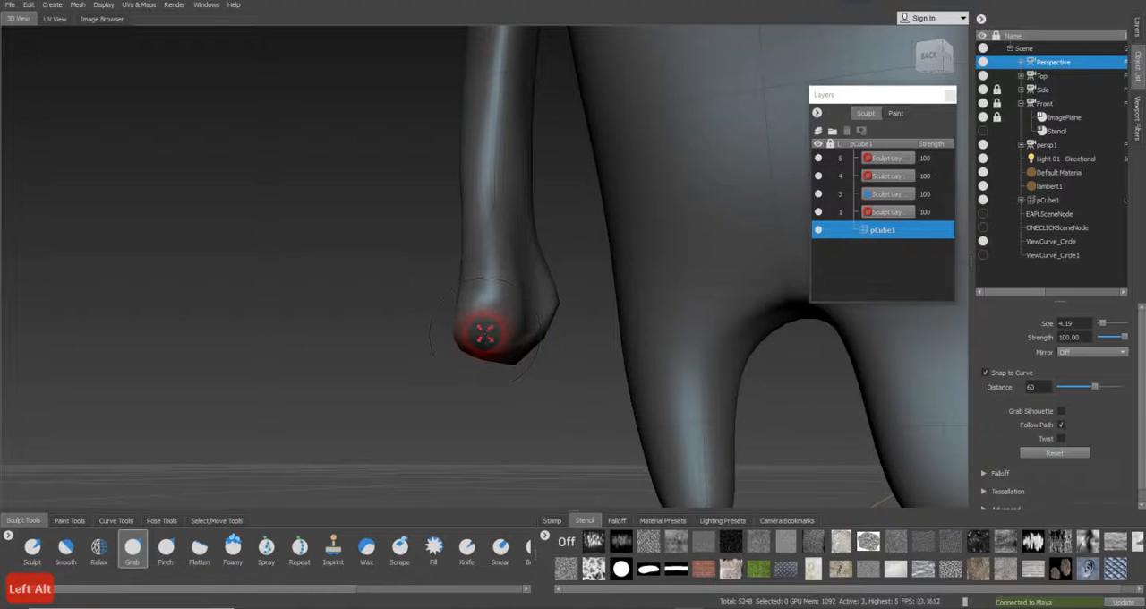
Smooth the ridge on the hand with the Smooth brush and refine its form with the Grab brush
alt+drag(897, 266, 208, 456)
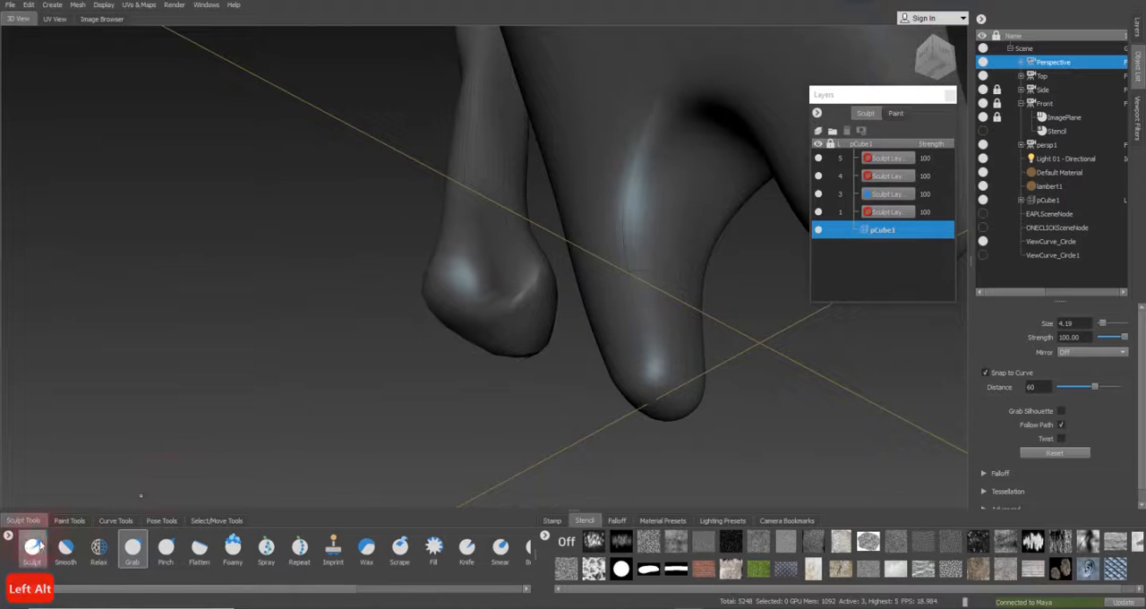
click(66, 544)
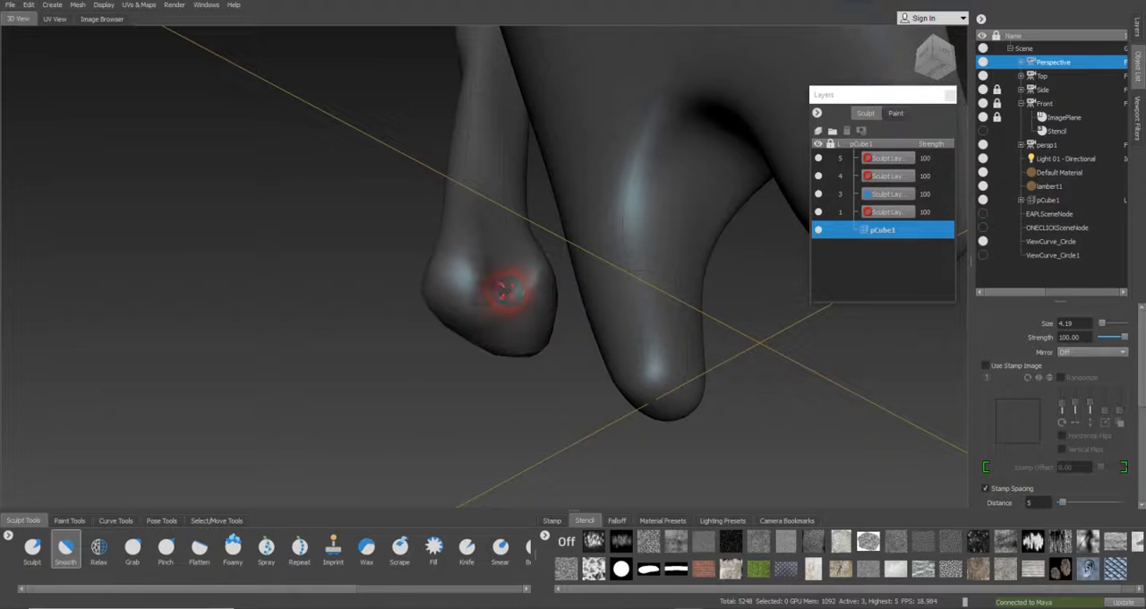
mouse_move(507, 285)
mouse_down()
mouse_move(495, 292)
mouse_move(530, 297)
mouse_up()
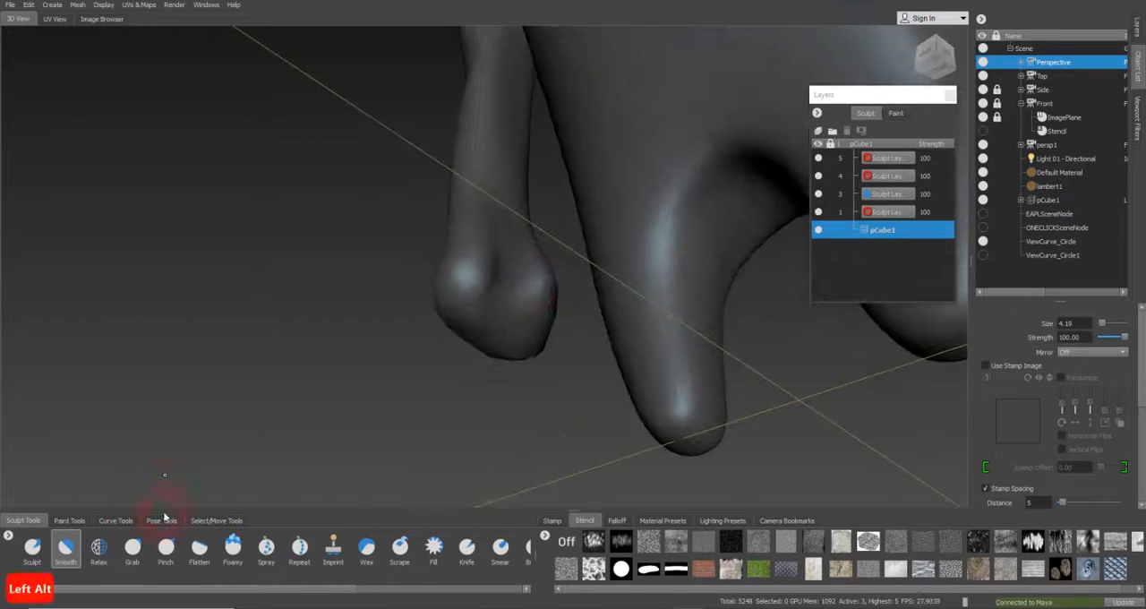
click(137, 561)
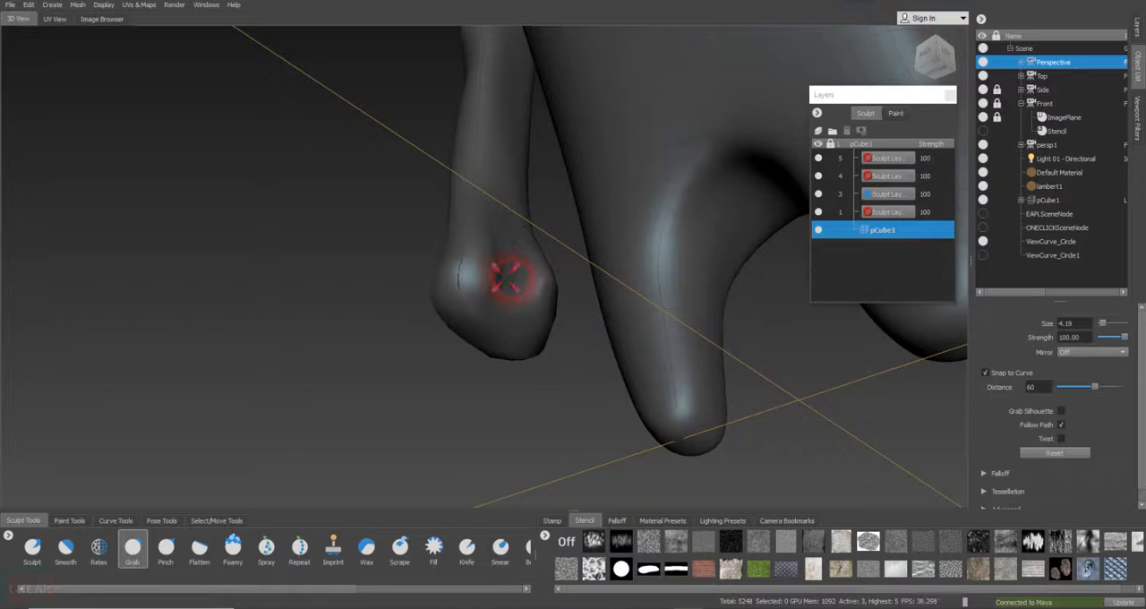
alt+drag(511, 283, 985, 237)
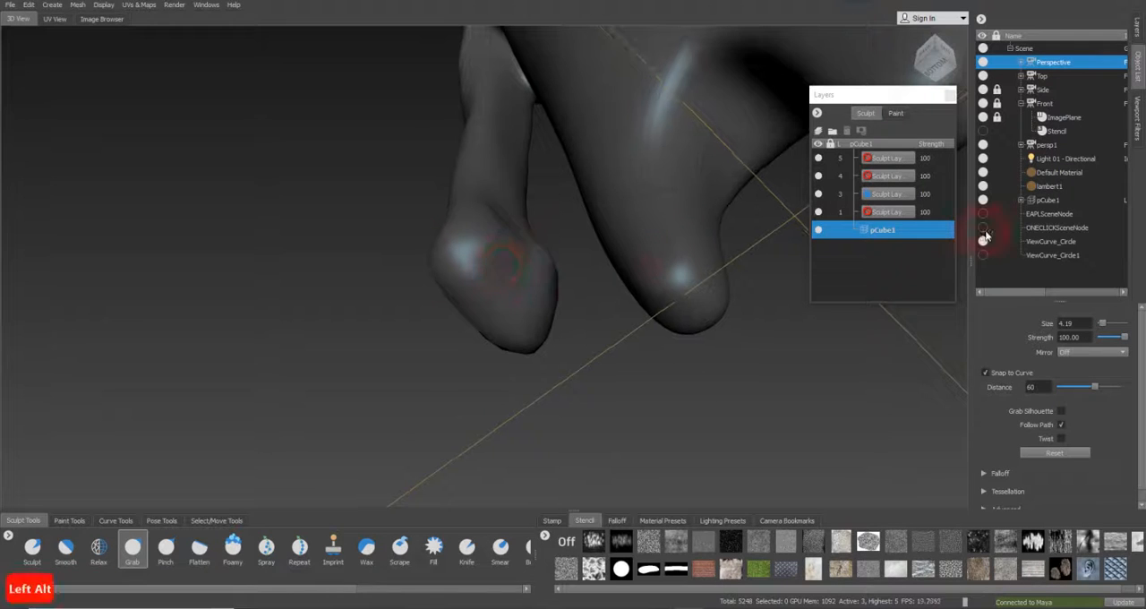
Compare the arm and hand with the reference drawings through the Side and Front cameras
click(1046, 93)
right_click(1047, 91)
click(1060, 99)
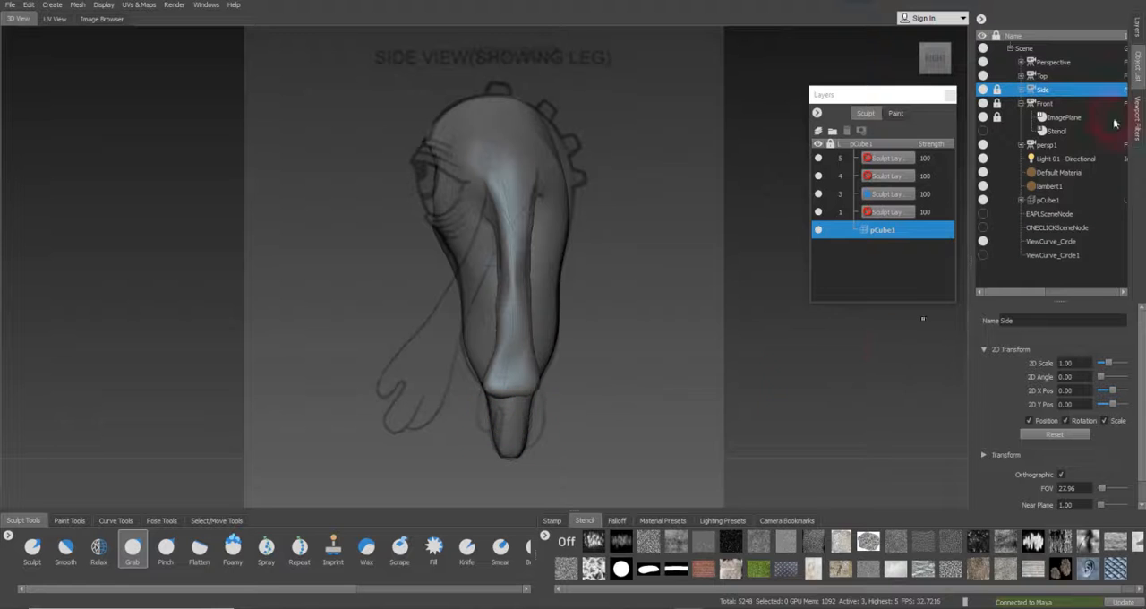
click(1041, 77)
click(1044, 104)
right_click(1045, 104)
click(1069, 111)
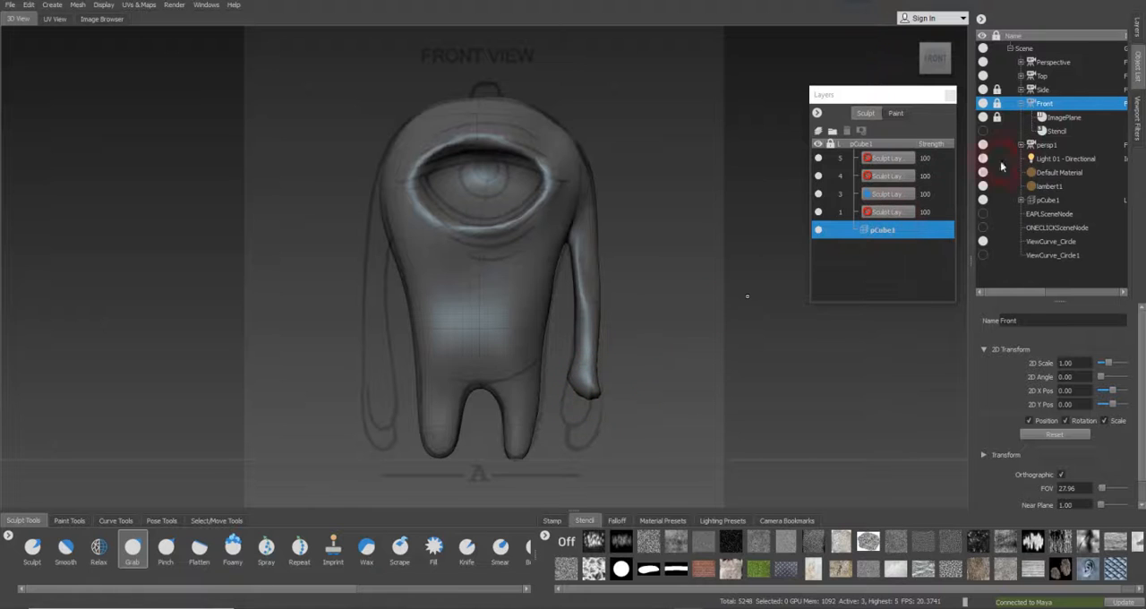
click(1040, 90)
right_click(1040, 90)
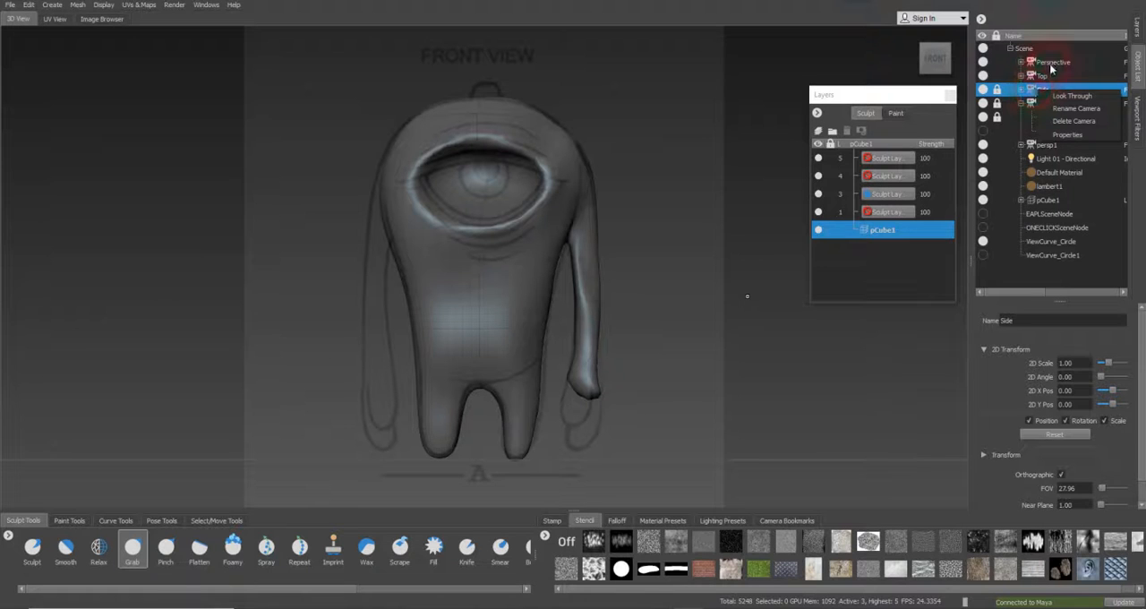
Look through the Perspective camera again and step the mesh up to subdivision level 4
click(1052, 63)
right_click(1054, 63)
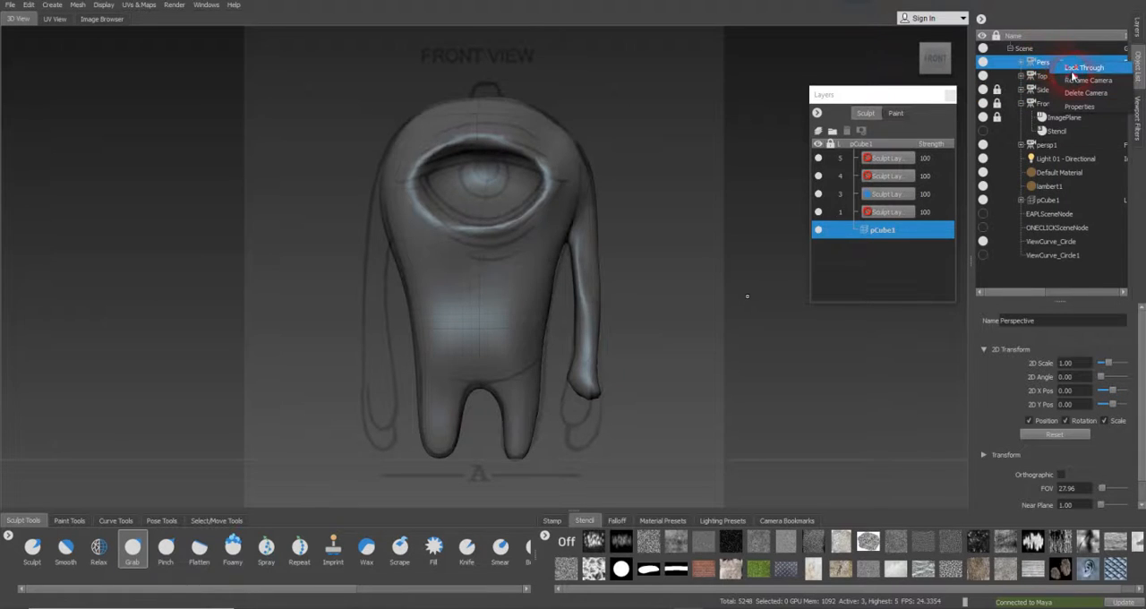
click(1074, 72)
alt+drag(692, 339, 942, 253)
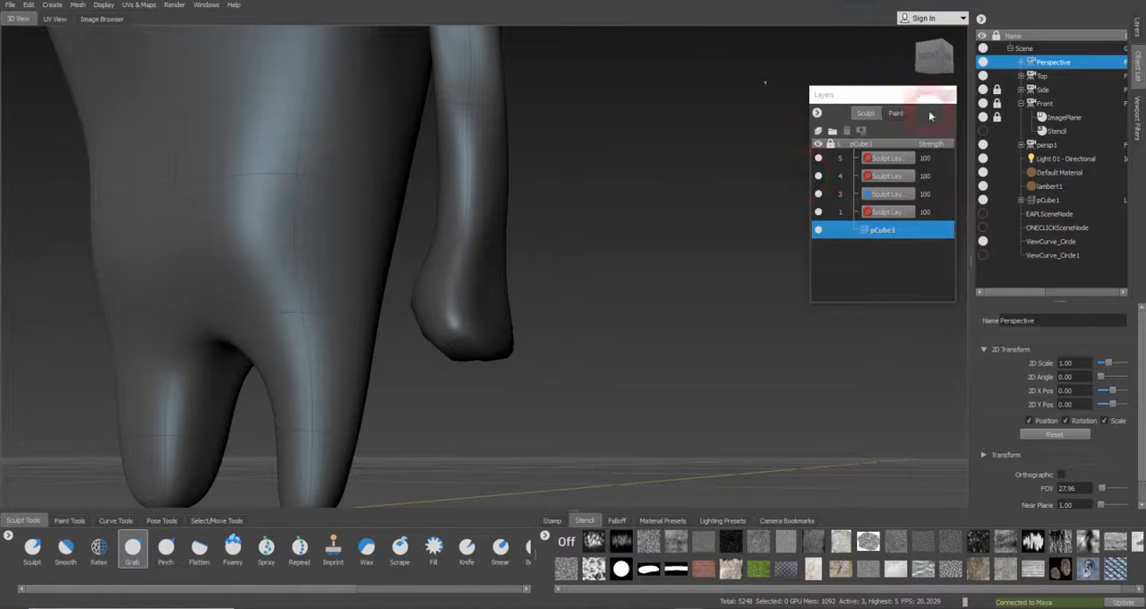
click(78, 6)
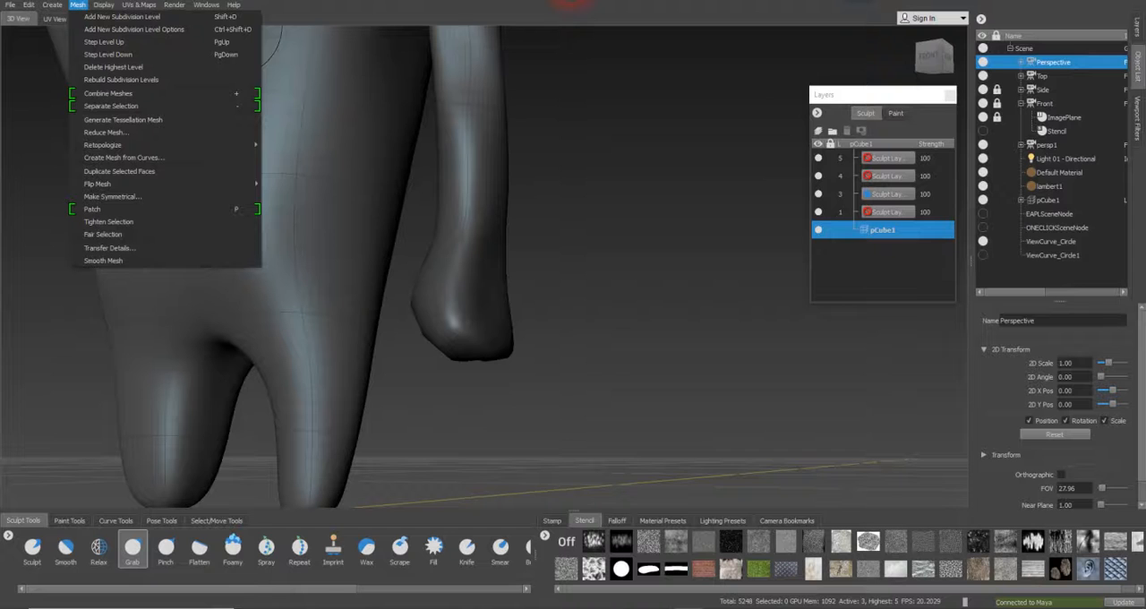
key(Page_Up)
click(744, 22)
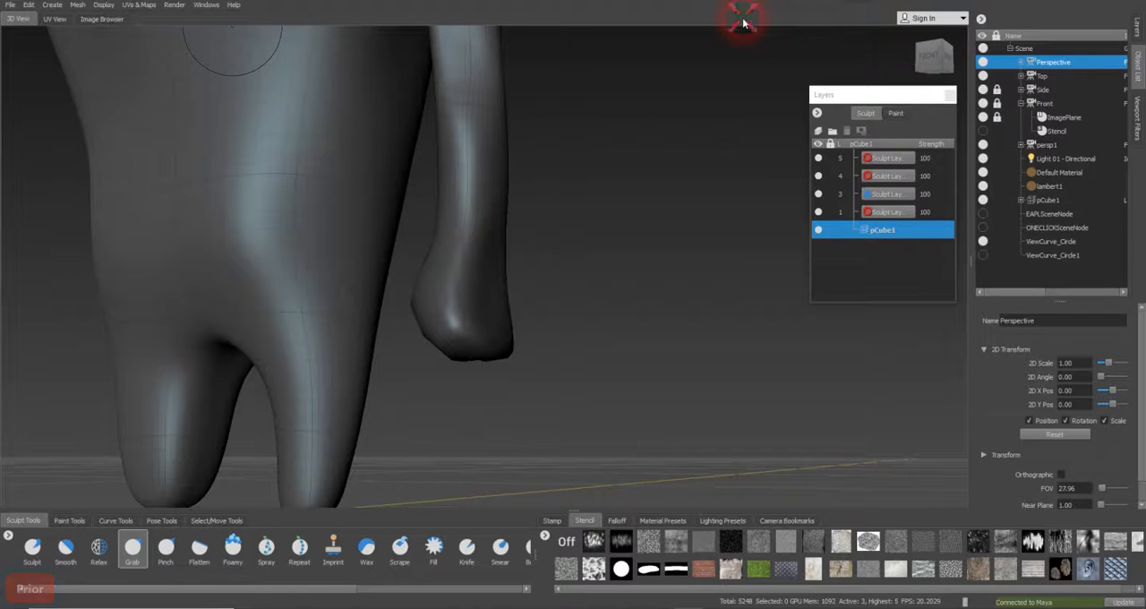
key(Page_Up)
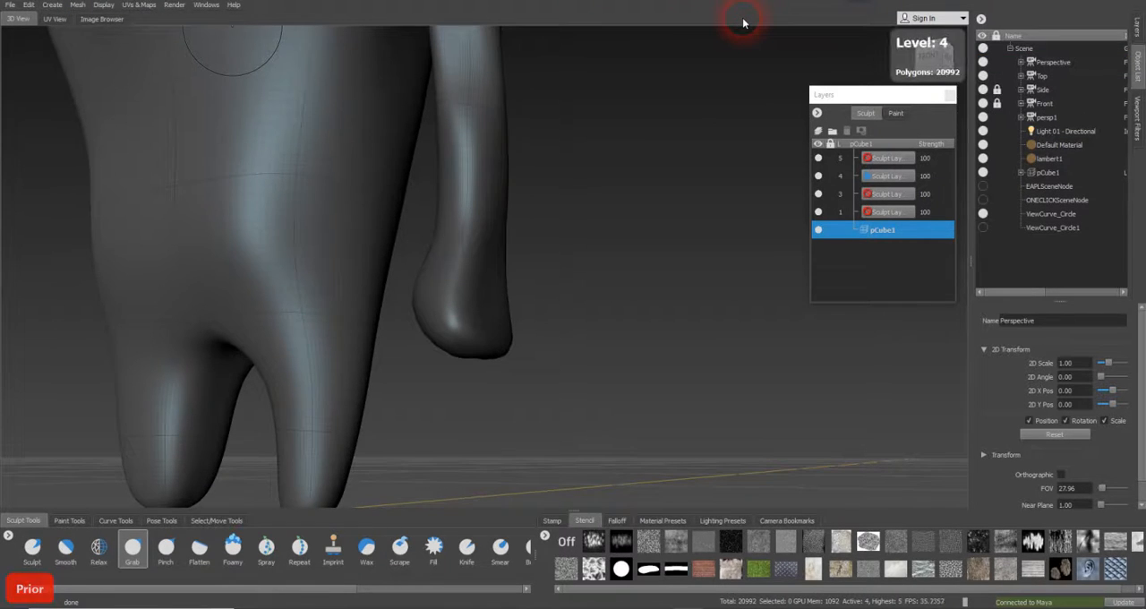
Start building up the fingers on the hand's lower edge with the Foamy brush at strength 5 and size about 1.56
mouse_move(417, 402)
alt+mouse_down()
mouse_move(438, 358)
mouse_move(332, 366)
mouse_move(543, 361)
mouse_move(422, 346)
mouse_move(415, 376)
mouse_move(343, 370)
mouse_move(363, 390)
alt+mouse_up()
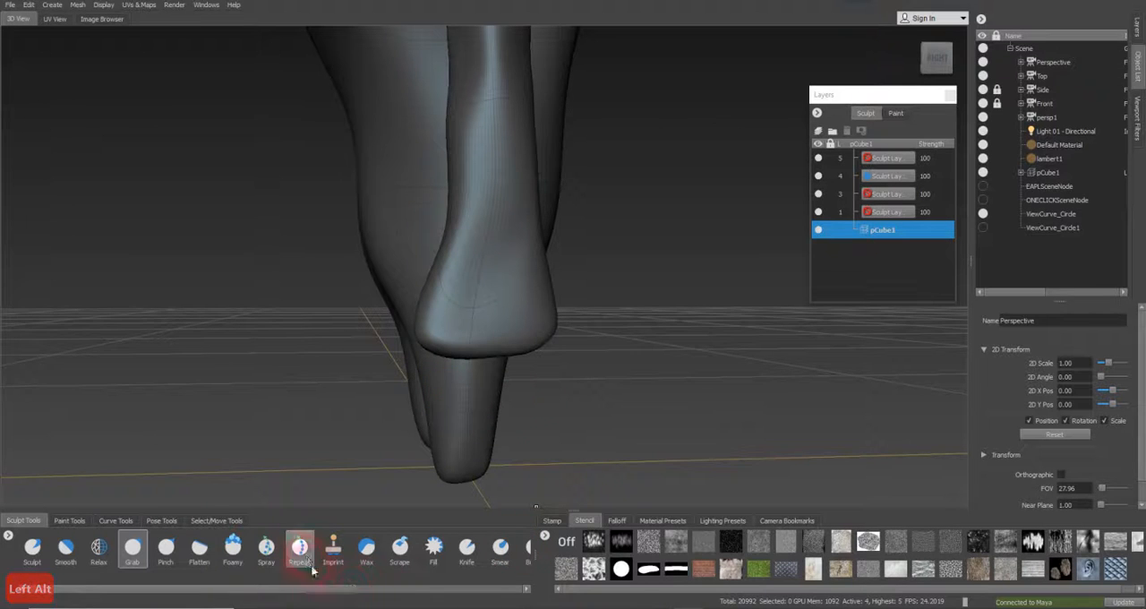
click(233, 549)
mouse_move(448, 426)
alt+mouse_down()
mouse_move(575, 435)
mouse_move(506, 412)
alt+mouse_up()
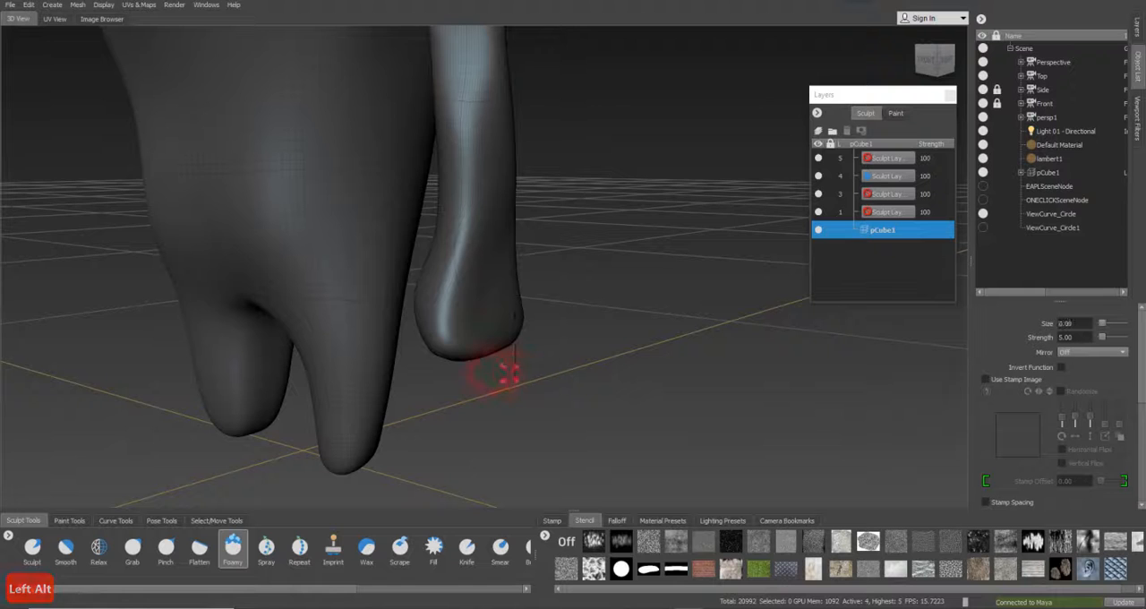
key(b)
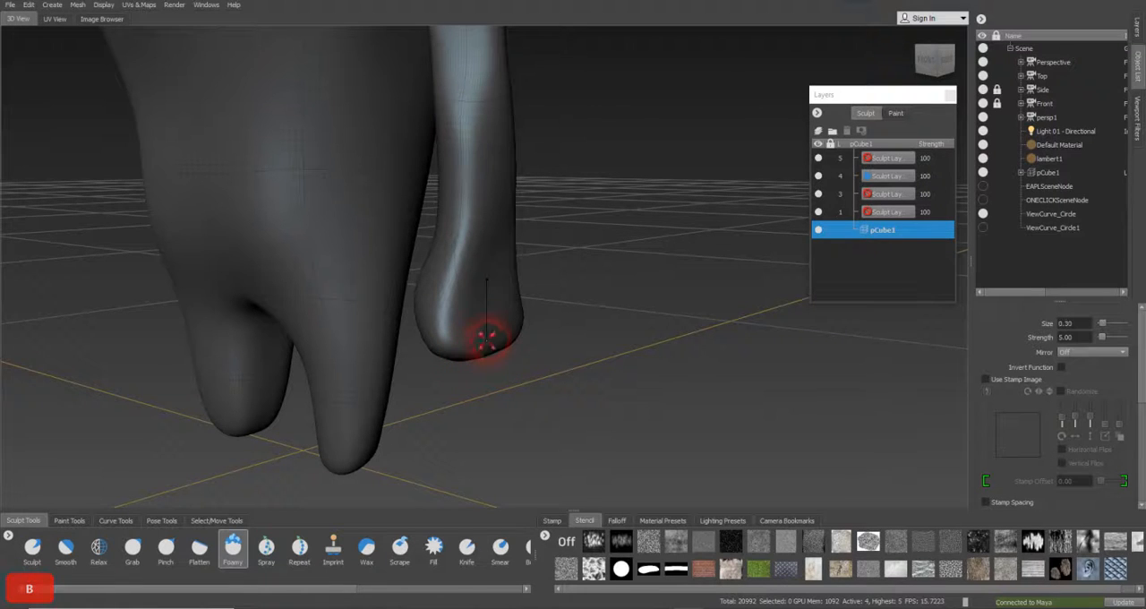
mouse_move(463, 348)
alt+mouse_down()
mouse_move(349, 357)
mouse_move(568, 350)
mouse_move(557, 349)
alt+mouse_up()
alt+drag(438, 358, 302, 359)
mouse_move(450, 335)
alt+mouse_down()
mouse_move(548, 314)
mouse_move(434, 323)
mouse_move(481, 318)
mouse_move(459, 285)
alt+mouse_up()
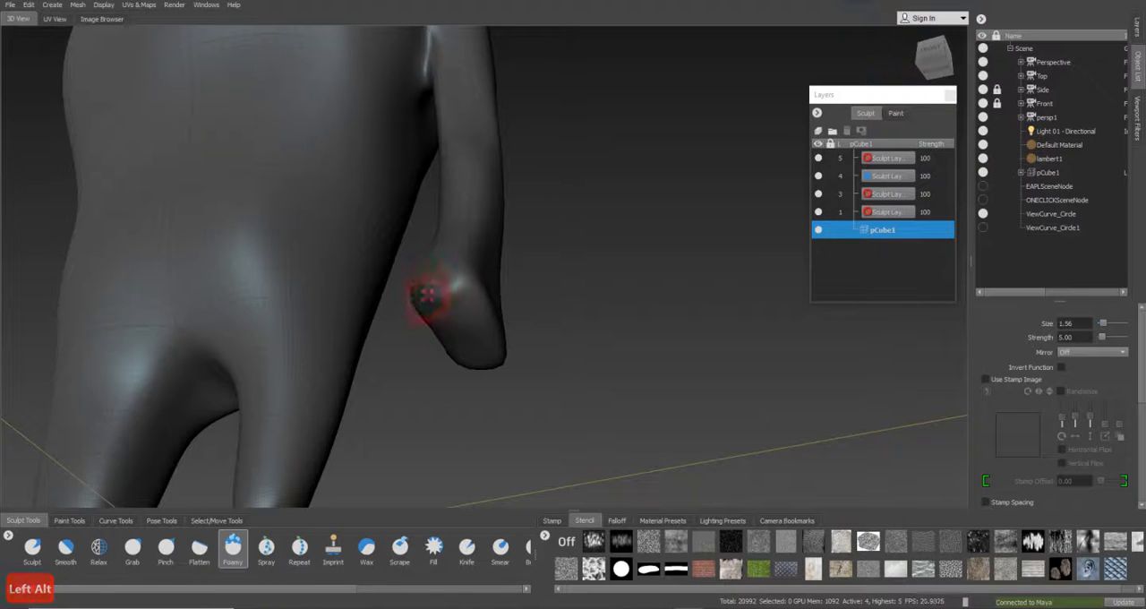
Enlarge the Foamy brush to about 4.17 and bulge out three finger stubs along the hand's lower edge
key(b)
mouse_move(455, 300)
mouse_down()
mouse_move(475, 293)
mouse_move(424, 316)
mouse_move(415, 308)
mouse_move(446, 323)
mouse_move(296, 339)
mouse_up()
alt+drag(444, 345, 385, 287)
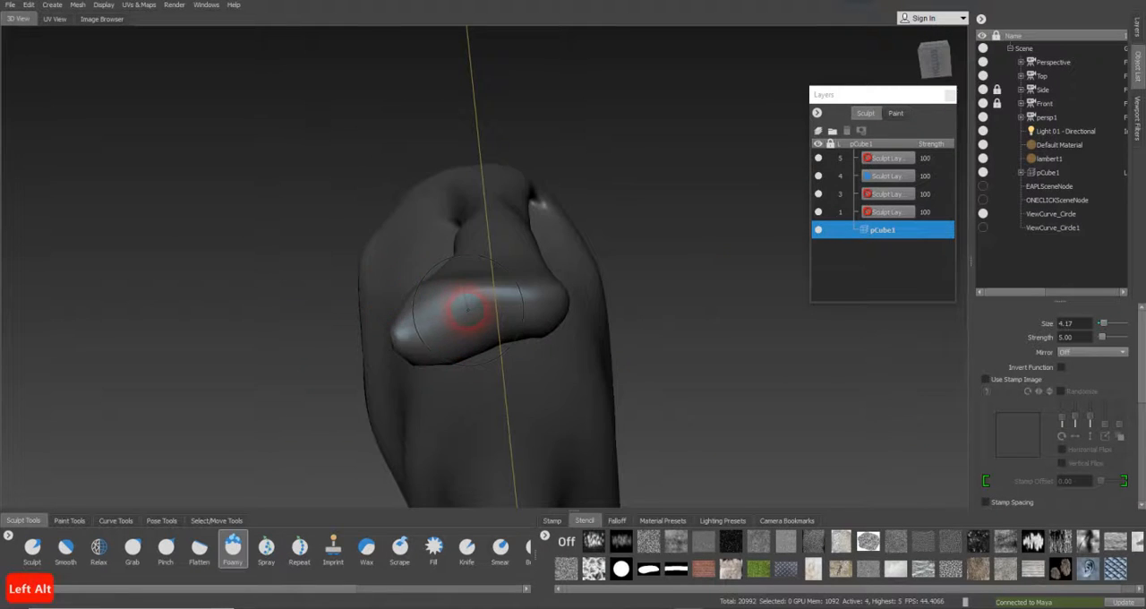
mouse_move(475, 306)
mouse_down()
mouse_move(486, 359)
mouse_move(422, 345)
mouse_up()
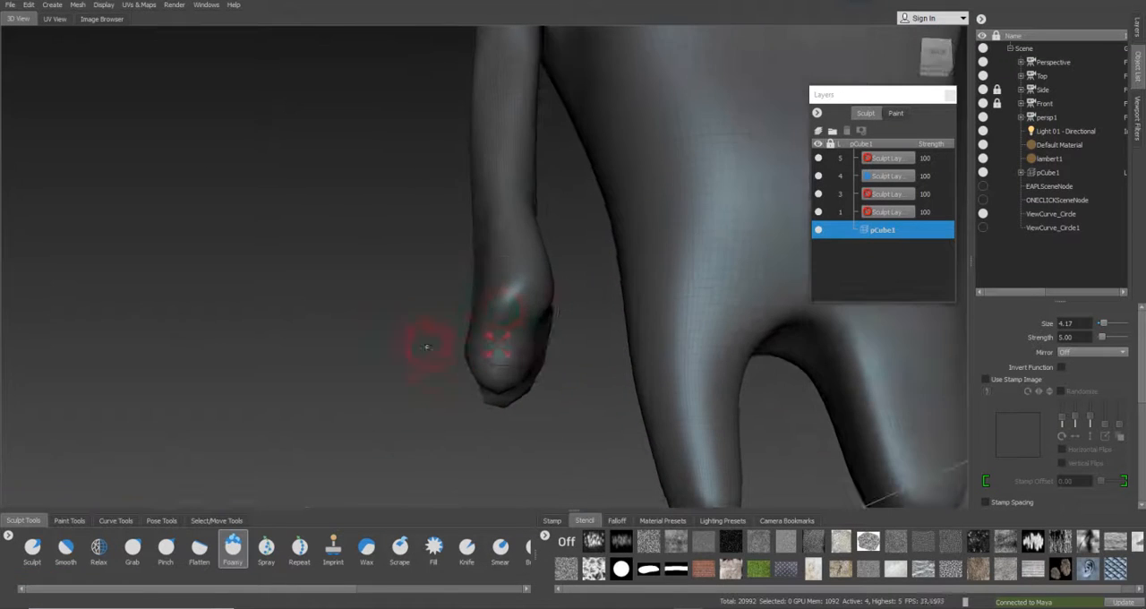
mouse_move(550, 325)
alt+mouse_down()
mouse_move(582, 336)
mouse_move(730, 328)
alt+mouse_up()
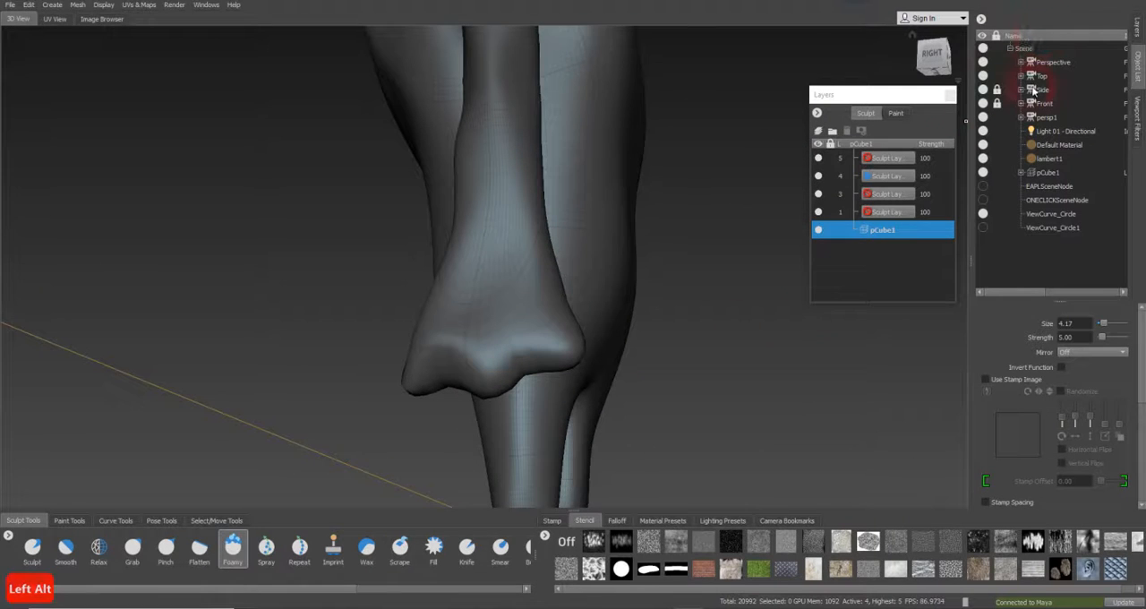
Look through the Side camera and adjust the hand's silhouette at the fingers with the Grab brush
click(1036, 90)
right_click(1037, 90)
click(1071, 93)
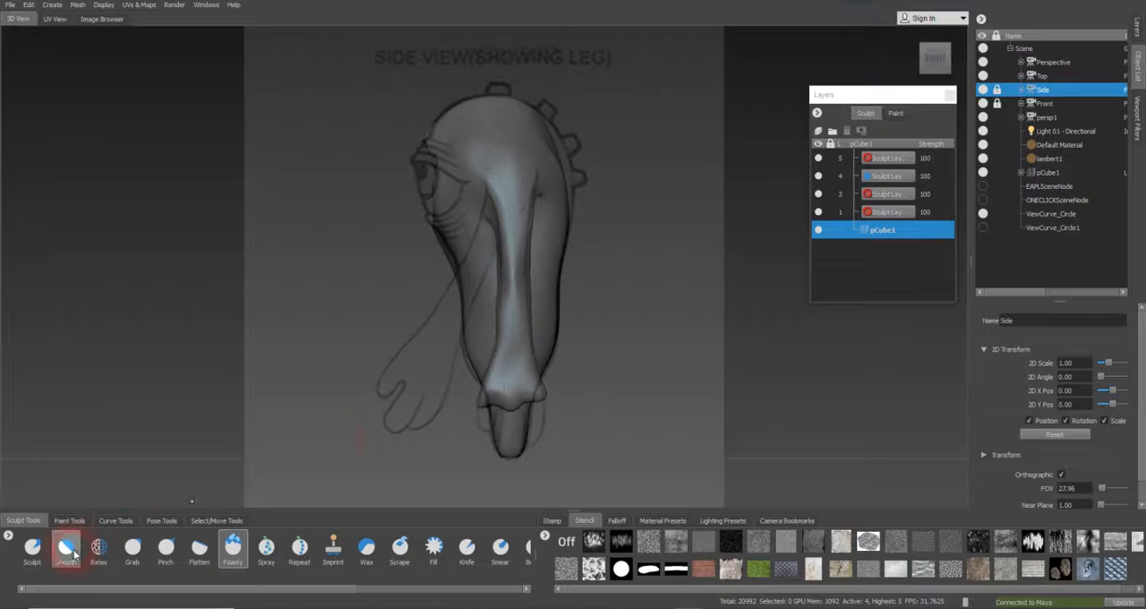
click(132, 547)
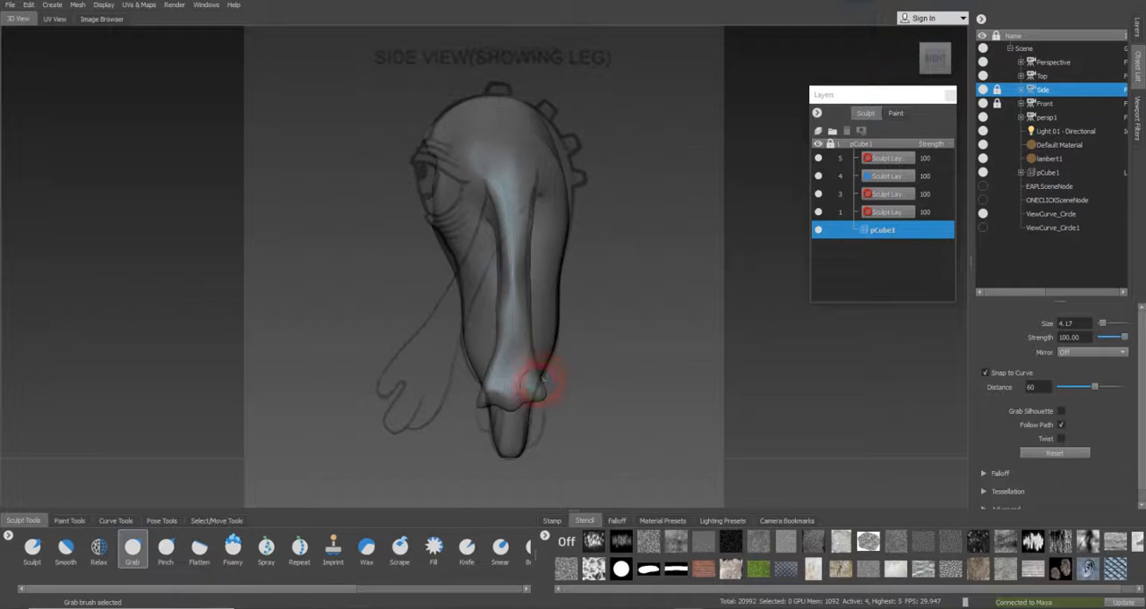
key(b)
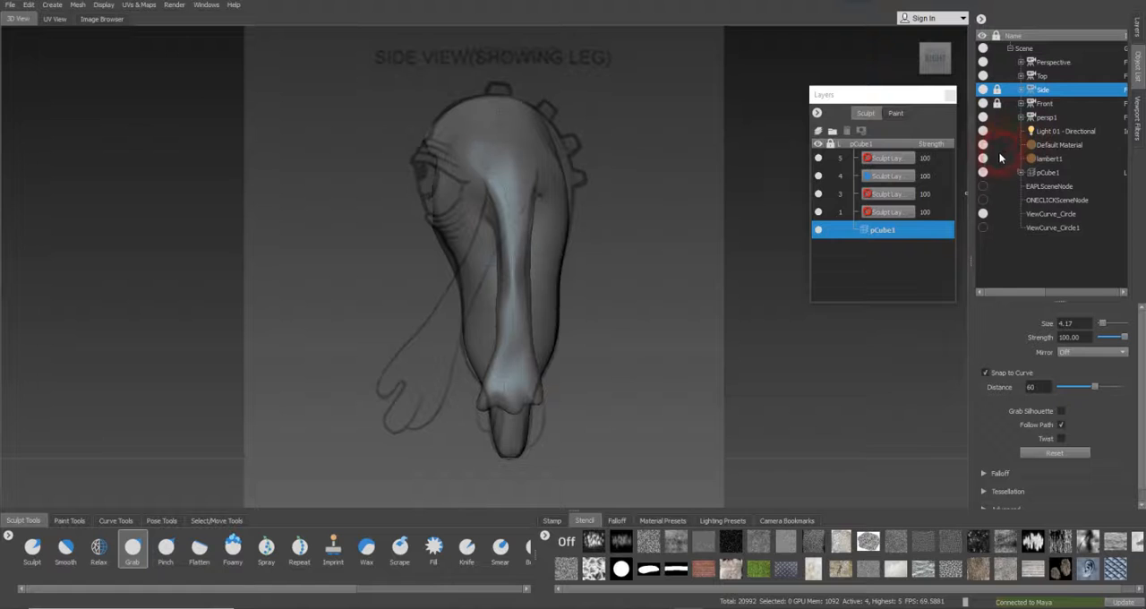
Look through the Perspective camera and bulge the finger stubs further out with the Foamy brush at size 4.17 and strength 5
click(1057, 63)
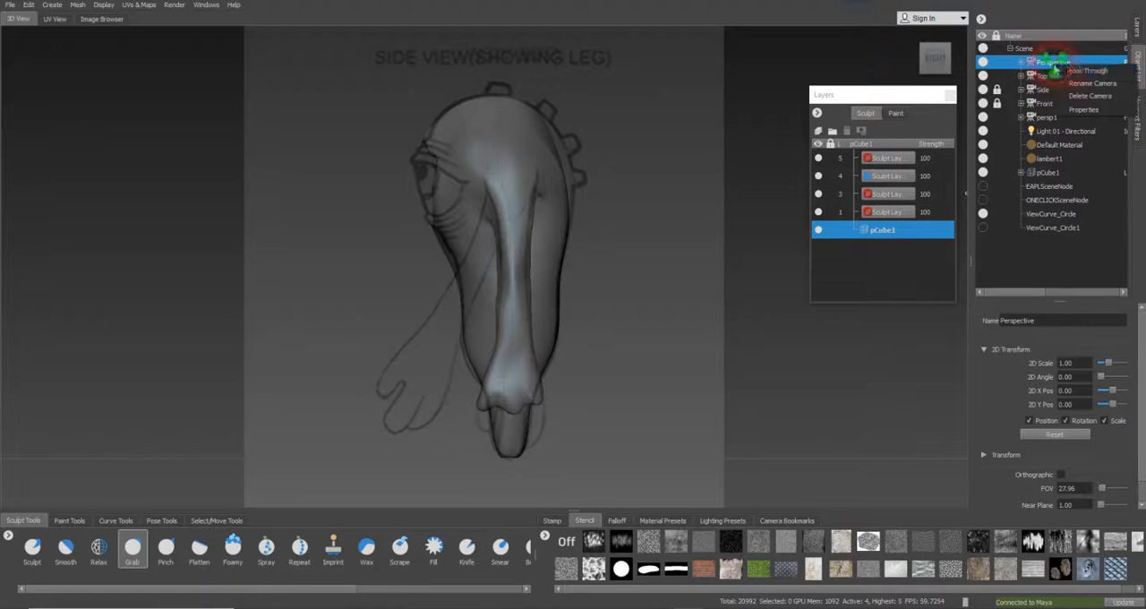
double_click(1057, 62)
alt+drag(423, 383, 735, 376)
alt+drag(535, 333, 431, 348)
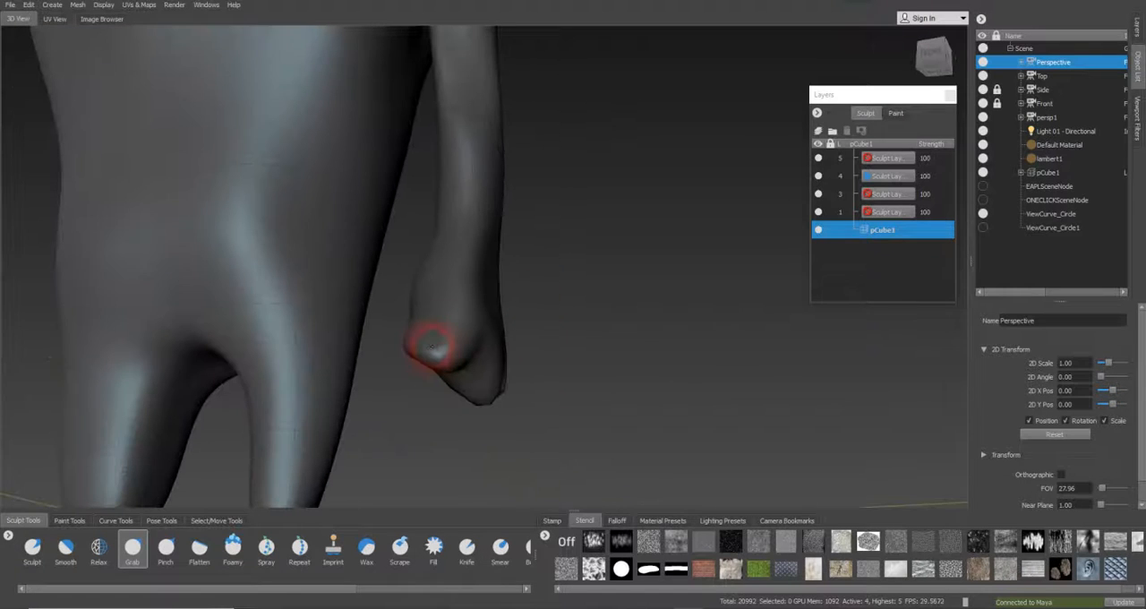
click(235, 546)
alt+drag(389, 455, 544, 417)
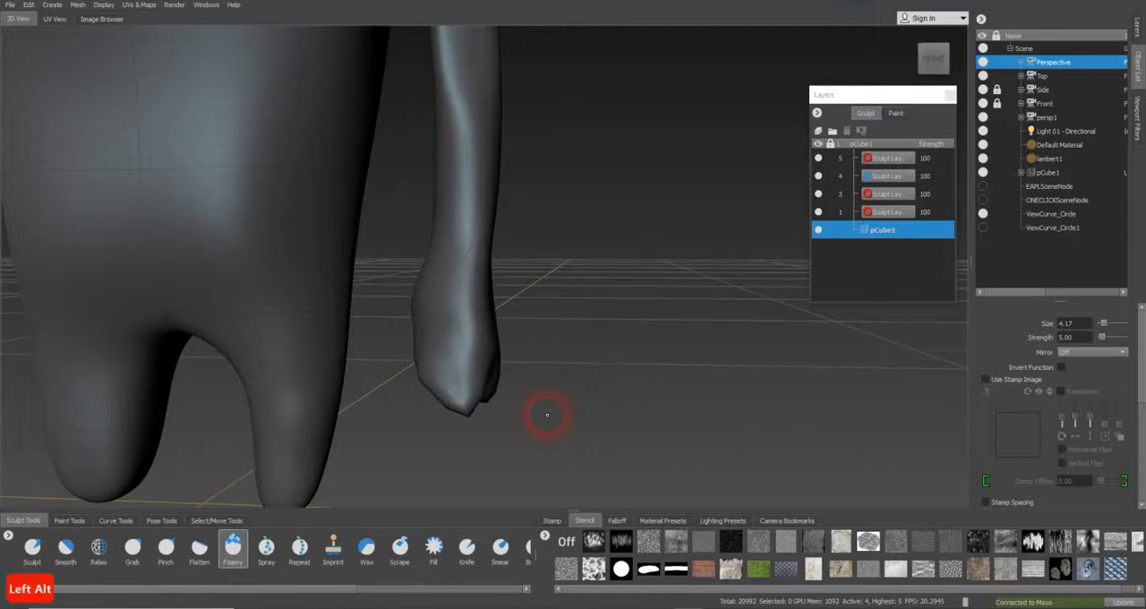
alt+drag(466, 421, 532, 370)
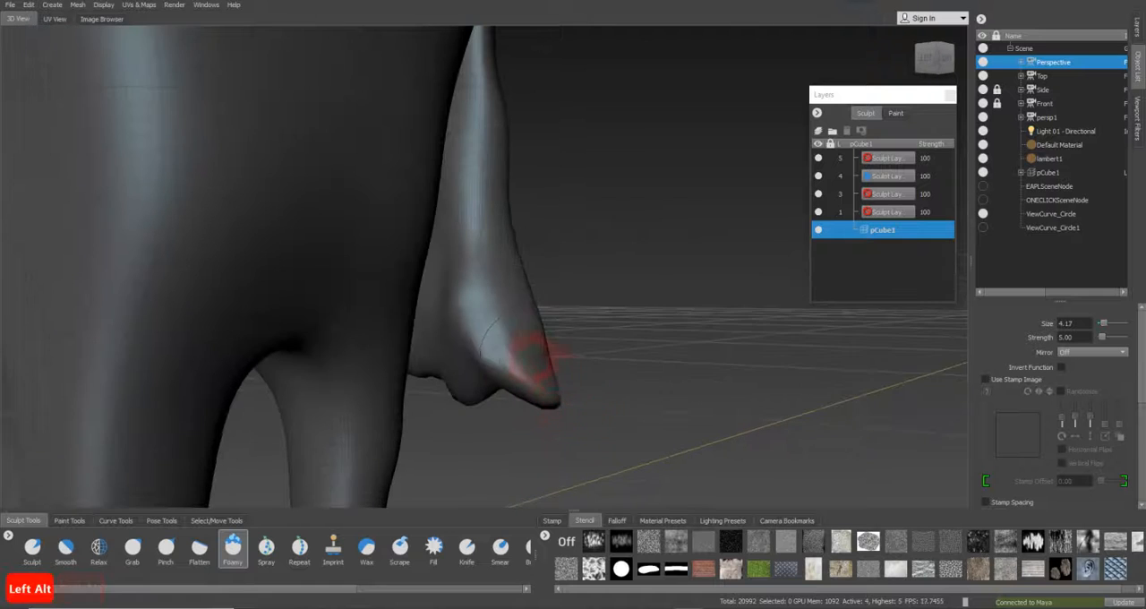
mouse_move(540, 422)
alt+mouse_down()
mouse_move(555, 362)
mouse_move(480, 386)
alt+mouse_up()
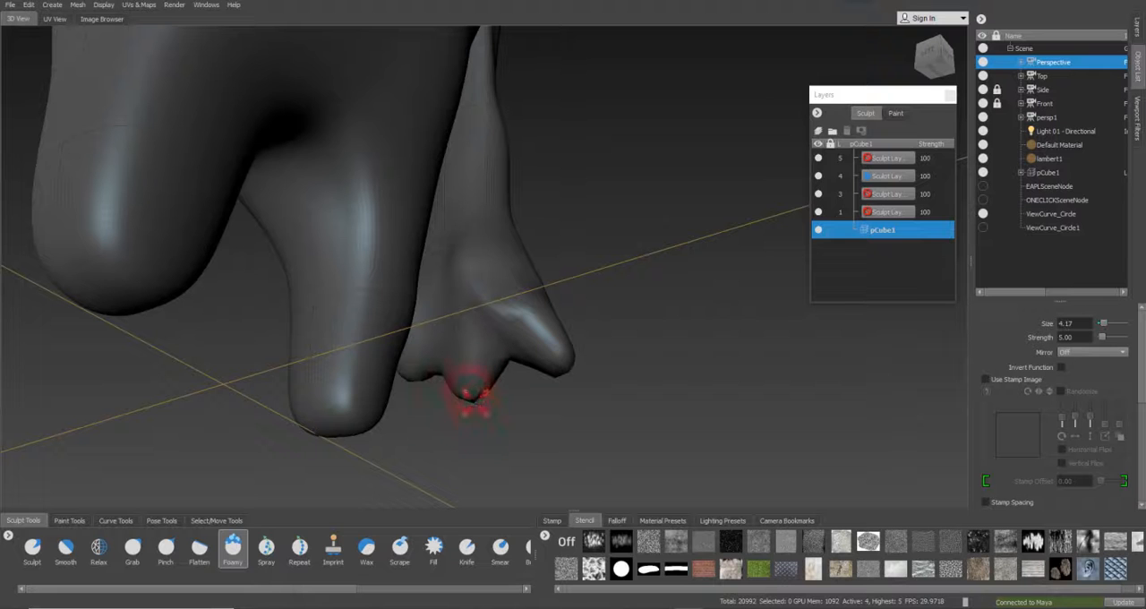
alt+drag(468, 388, 536, 380)
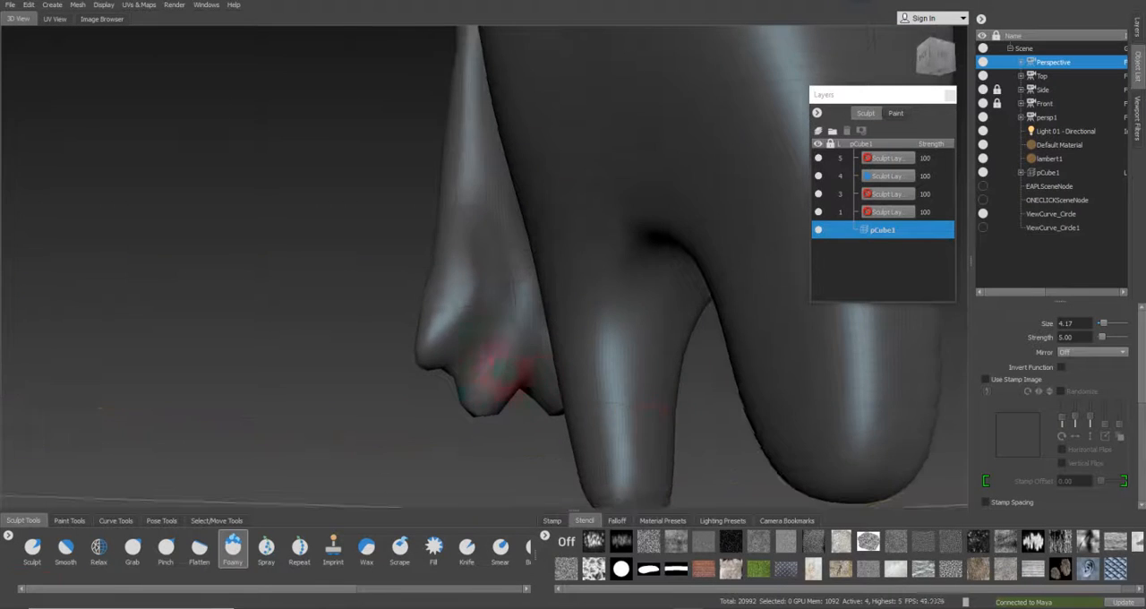
alt+drag(440, 350, 440, 341)
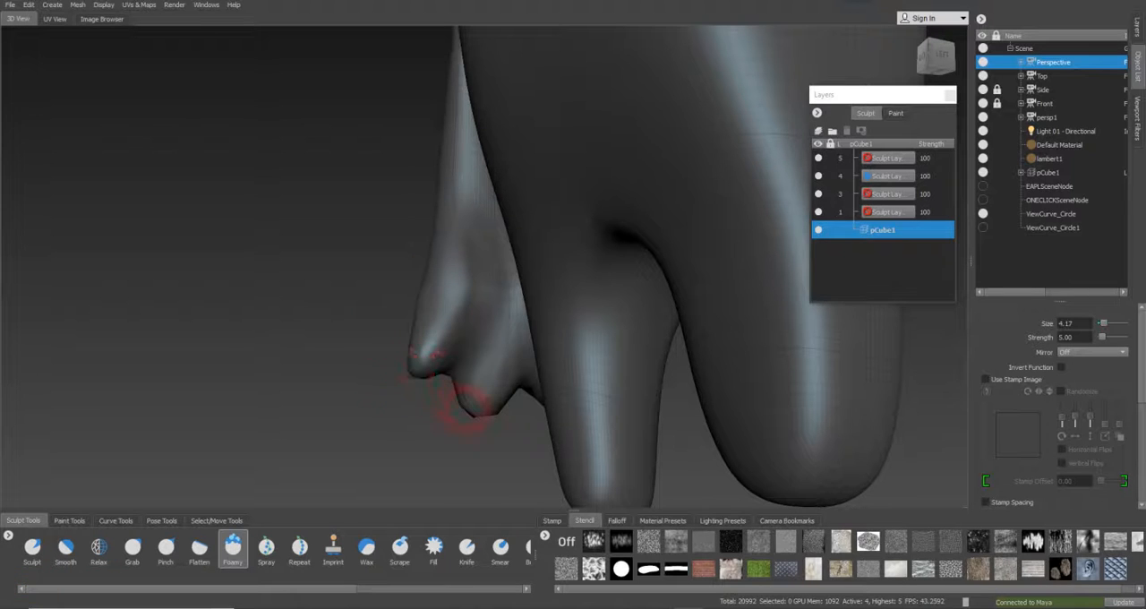
drag(482, 404, 480, 428)
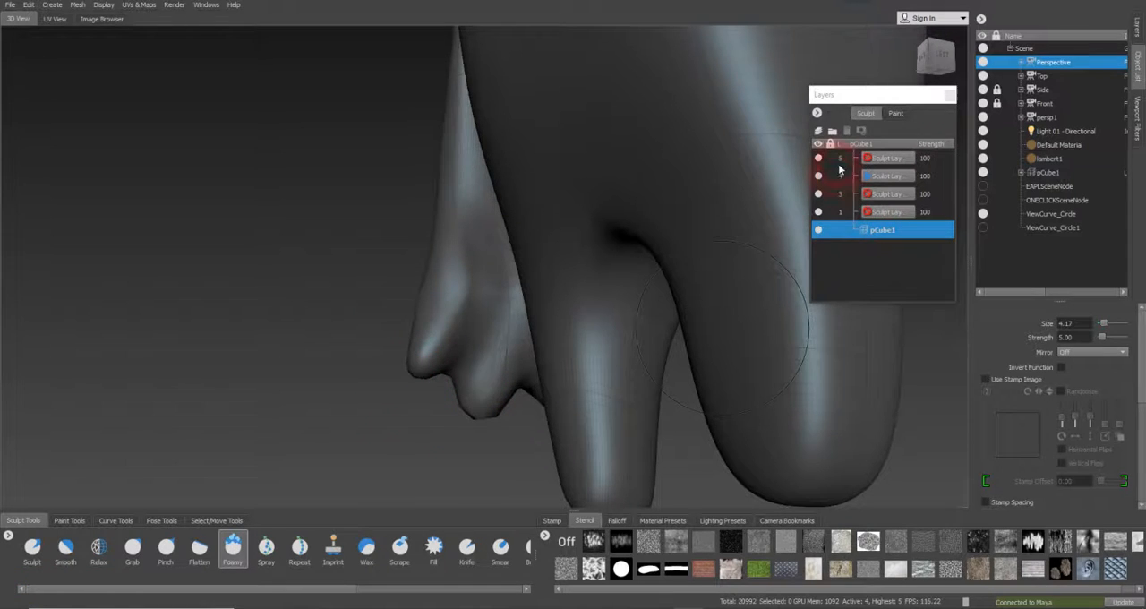
Check the hand at subdivision level 3 and return to level 4
click(840, 193)
mouse_move(465, 381)
alt+mouse_down()
mouse_move(410, 368)
mouse_move(484, 373)
alt+mouse_up()
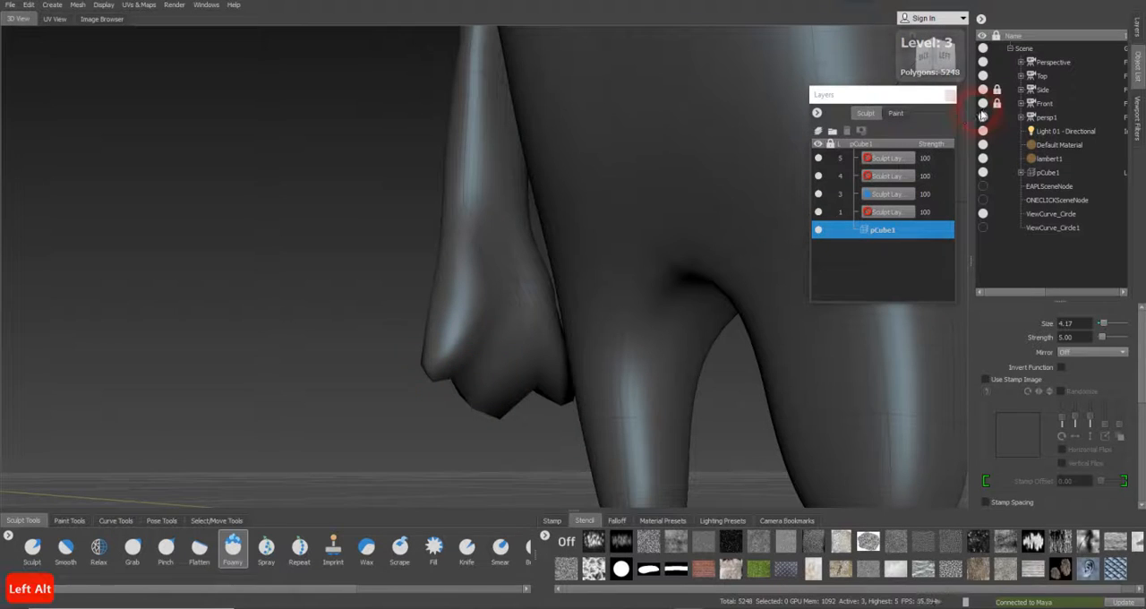
key(Page_Up)
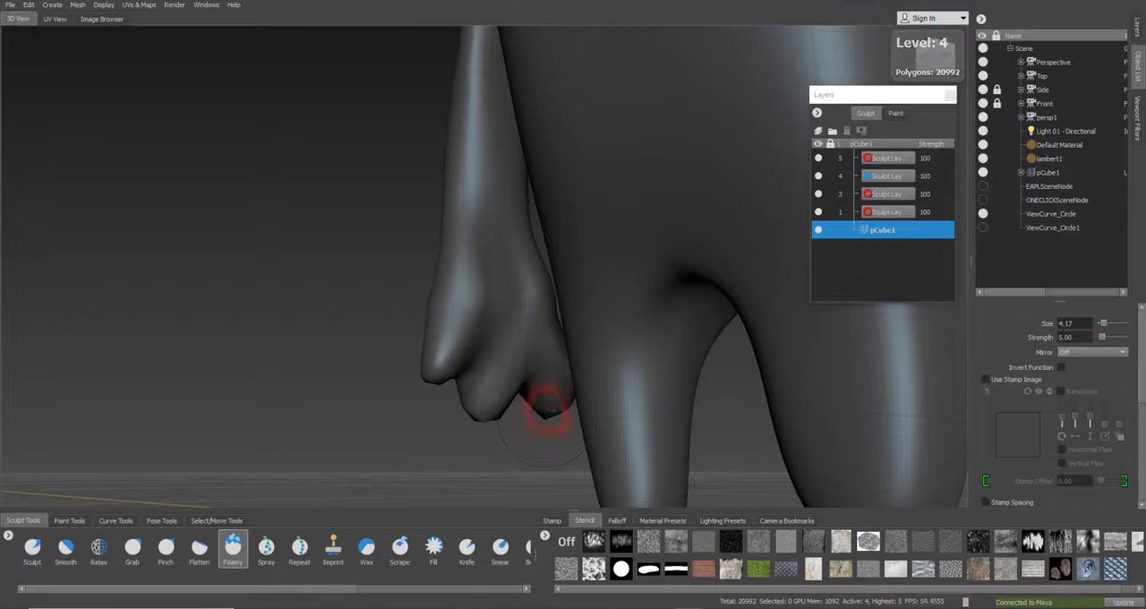
Build up the finger stubs from the back and outer side of the hand with the Foamy brush at strength 5
drag(550, 409, 548, 413)
alt+drag(478, 410, 566, 383)
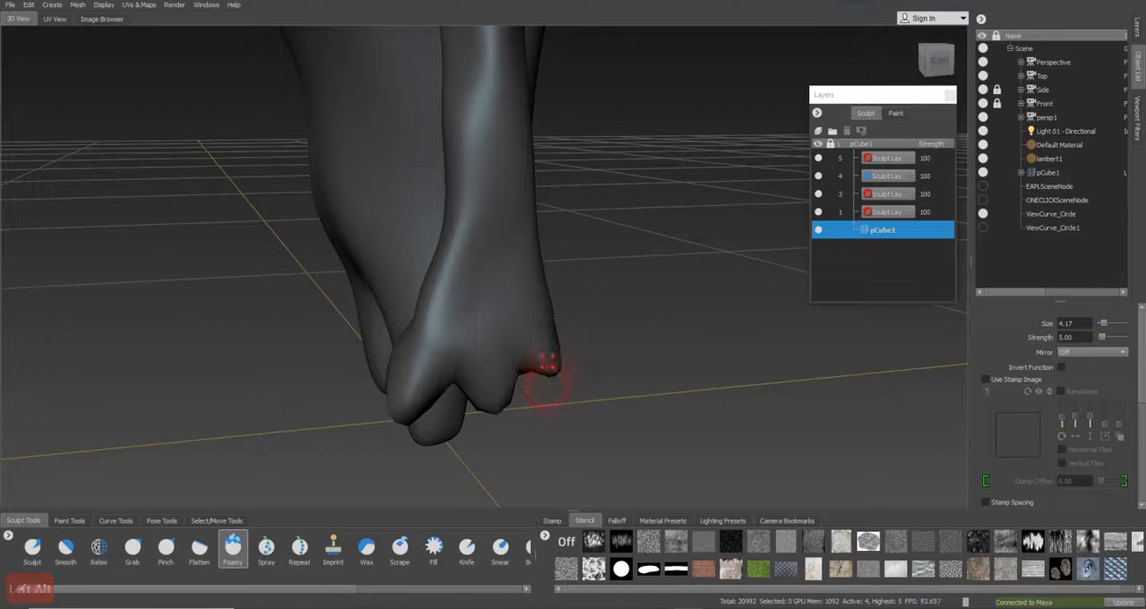
mouse_move(544, 367)
mouse_down()
mouse_move(553, 390)
mouse_move(335, 389)
mouse_up()
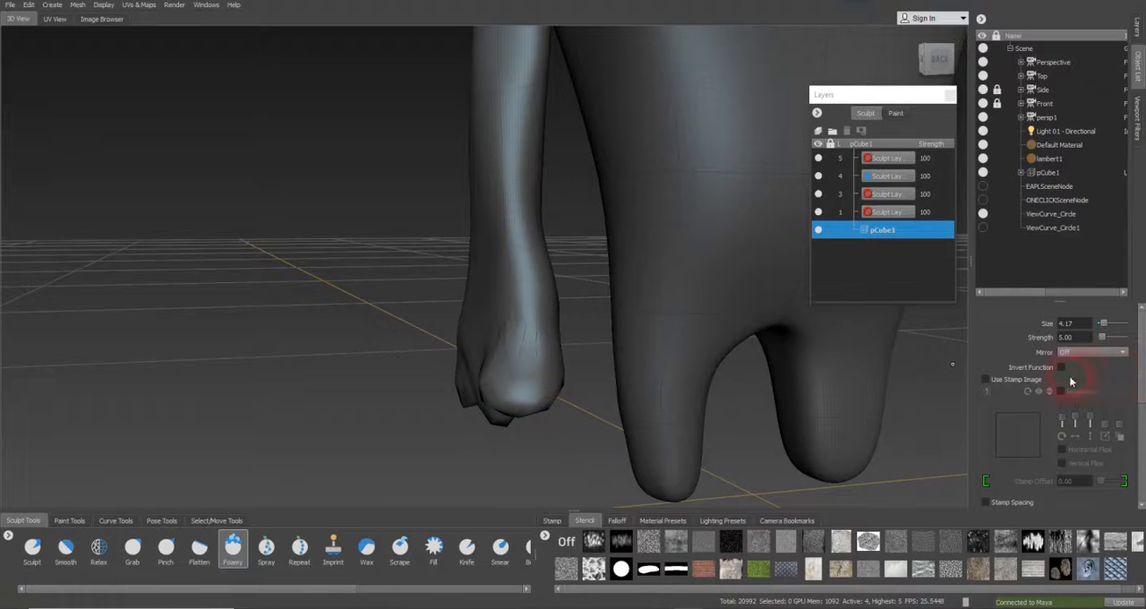
Raise the Foamy brush strength to 8 and extend the stubs into longer fingers
double_click(1085, 338)
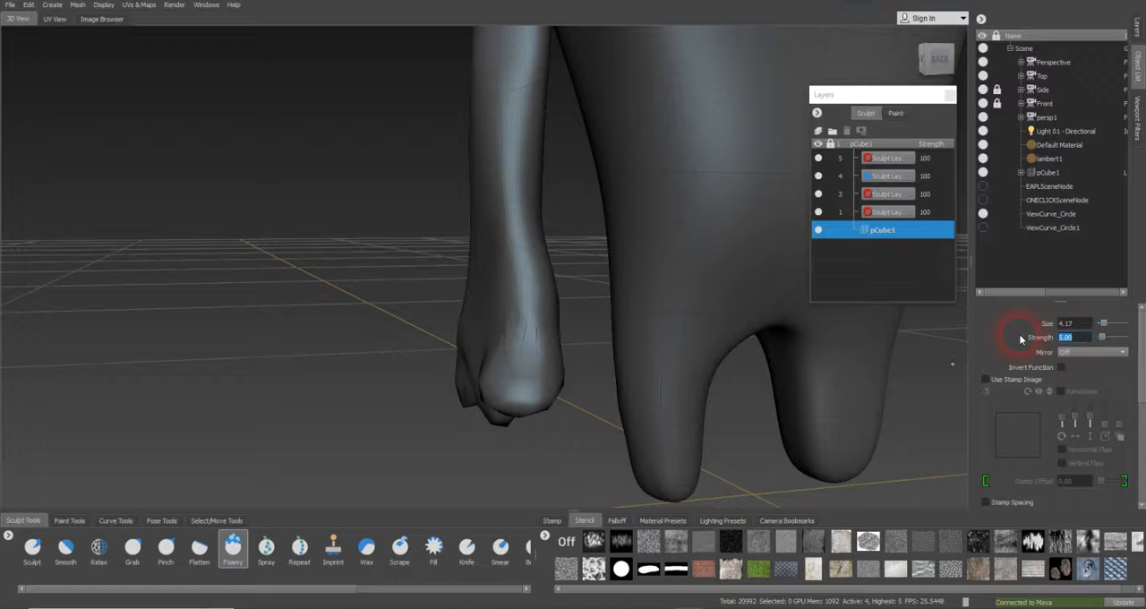
text(8)
key(Return)
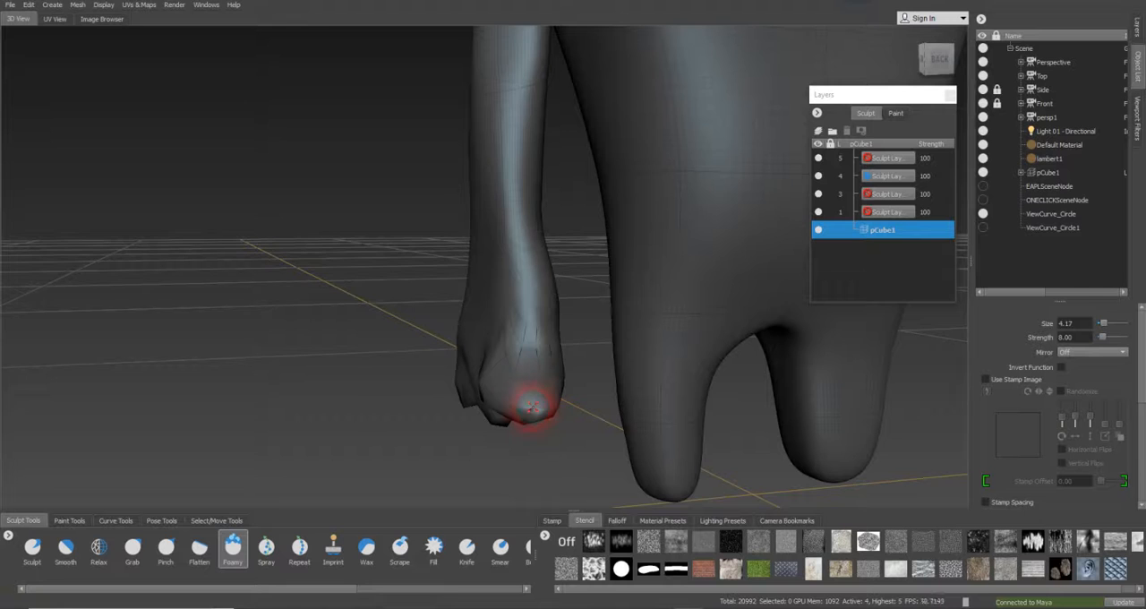
mouse_move(529, 397)
alt+mouse_down()
mouse_move(537, 389)
mouse_move(717, 466)
mouse_move(594, 383)
mouse_move(707, 364)
mouse_move(475, 388)
mouse_move(404, 378)
mouse_move(435, 390)
mouse_move(440, 417)
alt+mouse_up()
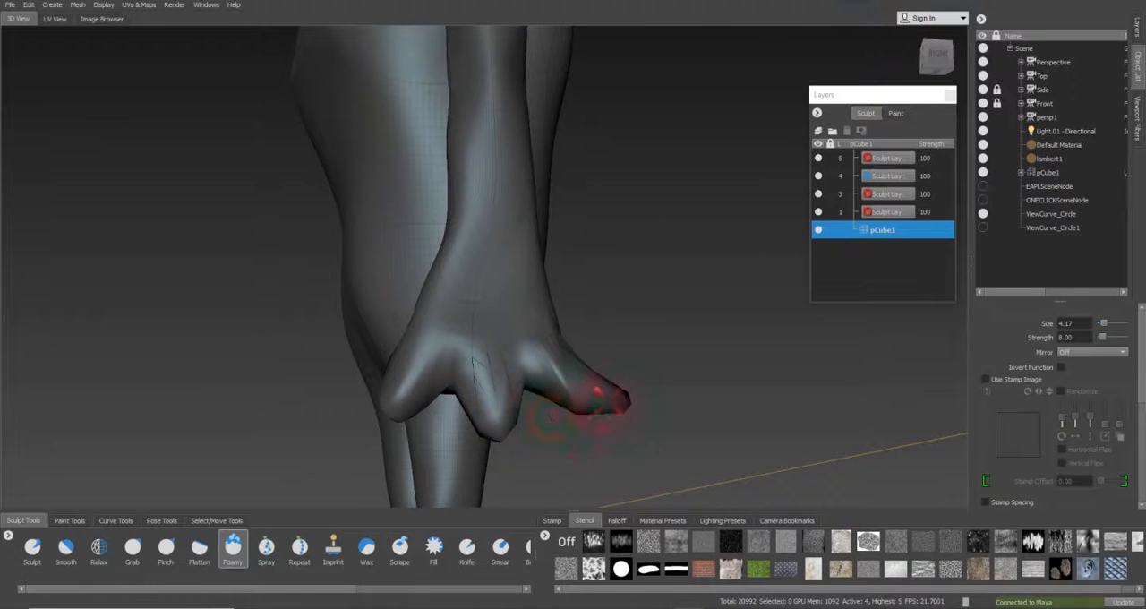
Pull the three fingertips downward and straighten the fingers with the Grab brush at size 4.17
click(163, 548)
click(133, 549)
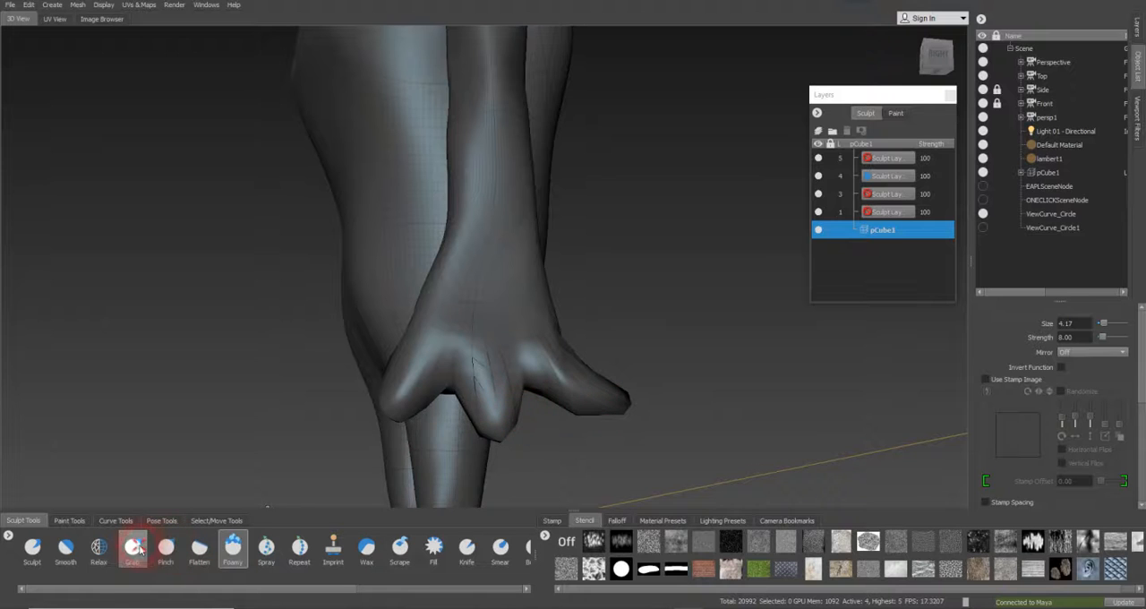
mouse_move(604, 422)
alt+mouse_down()
mouse_move(568, 409)
mouse_move(611, 398)
mouse_move(593, 412)
mouse_move(597, 432)
alt+mouse_up()
drag(504, 429, 496, 451)
drag(409, 419, 394, 461)
alt+drag(583, 435, 371, 422)
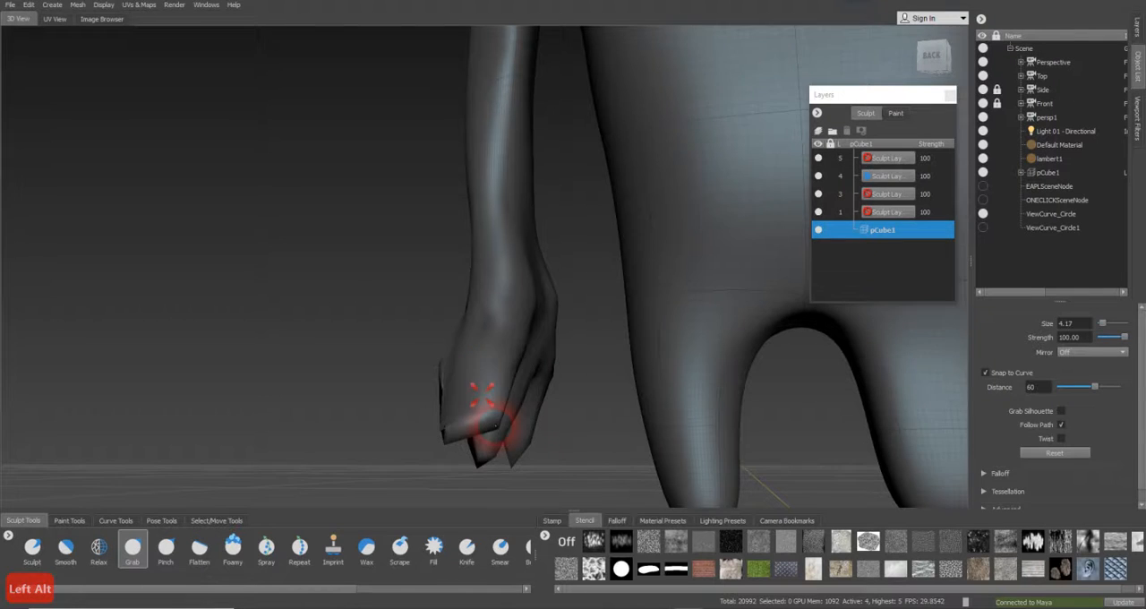
mouse_move(487, 410)
alt+mouse_down()
mouse_move(328, 403)
mouse_move(380, 410)
mouse_move(384, 434)
mouse_move(403, 422)
mouse_move(591, 430)
mouse_move(563, 435)
mouse_move(599, 427)
alt+mouse_up()
mouse_move(476, 425)
alt+mouse_down()
mouse_move(499, 391)
mouse_move(501, 409)
alt+mouse_up()
Smooth the distorted finger and the gaps between the fingers with the Smooth brush at size about 2.10
click(66, 549)
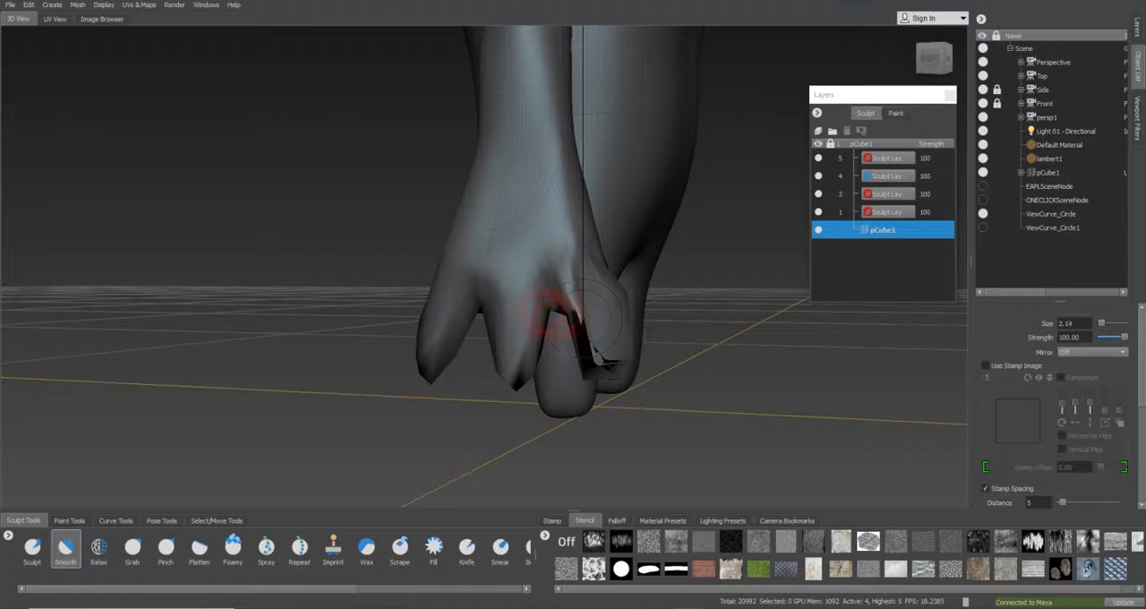
key(b)
mouse_move(576, 307)
mouse_down()
mouse_move(598, 340)
mouse_move(588, 302)
mouse_move(601, 319)
mouse_move(597, 358)
mouse_move(609, 325)
mouse_move(592, 300)
mouse_move(582, 309)
mouse_move(594, 325)
mouse_move(615, 307)
mouse_move(502, 302)
mouse_move(512, 328)
mouse_move(463, 277)
mouse_up()
alt+drag(463, 332, 457, 332)
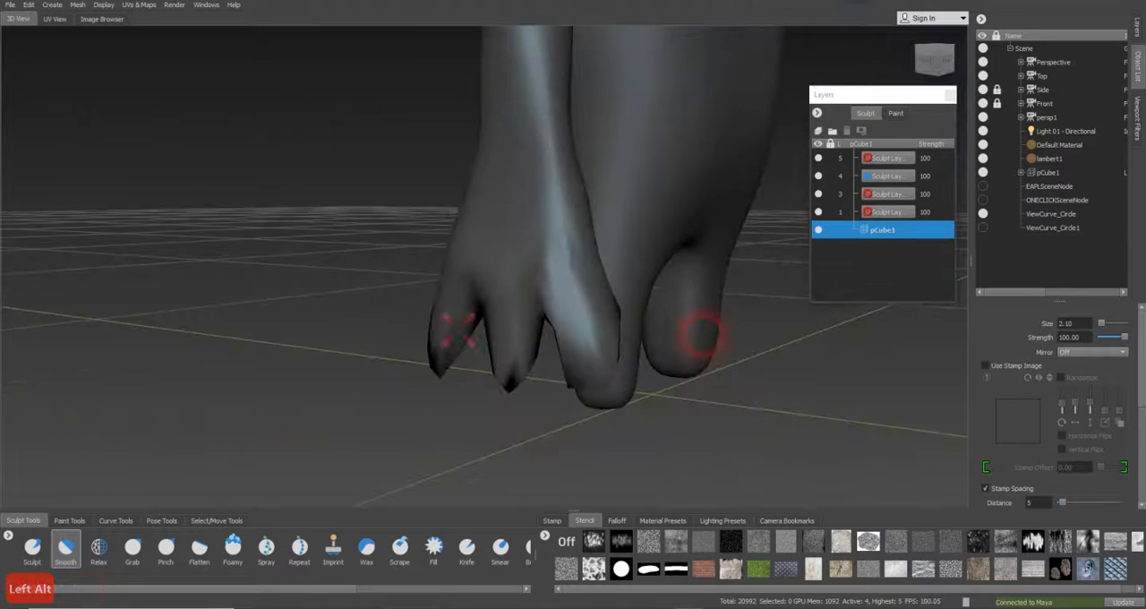
alt+drag(701, 334, 786, 332)
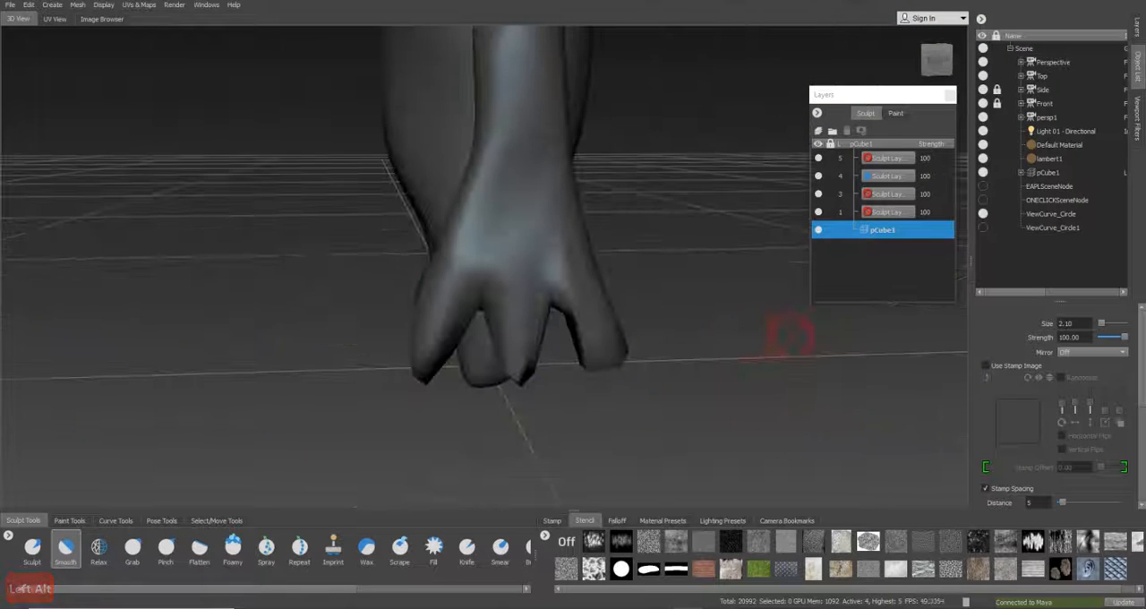
Look through the Side camera and fit the three fingers into a compact hand silhouette with the Grab brush at sizes between about 2.61 and 3.64
click(1041, 89)
right_click(1040, 89)
click(1055, 92)
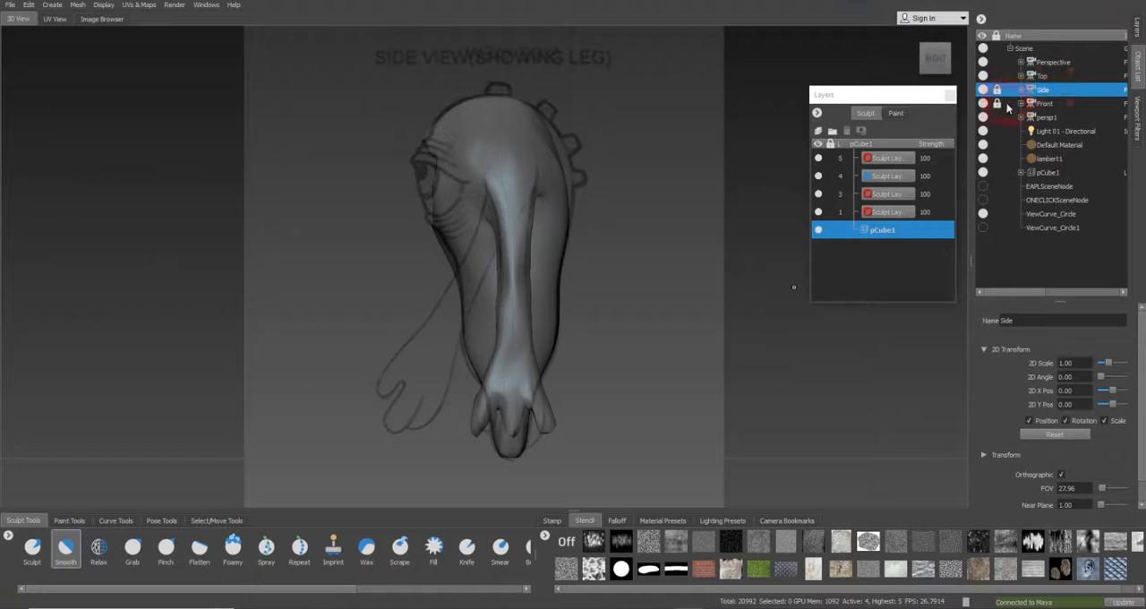
click(132, 547)
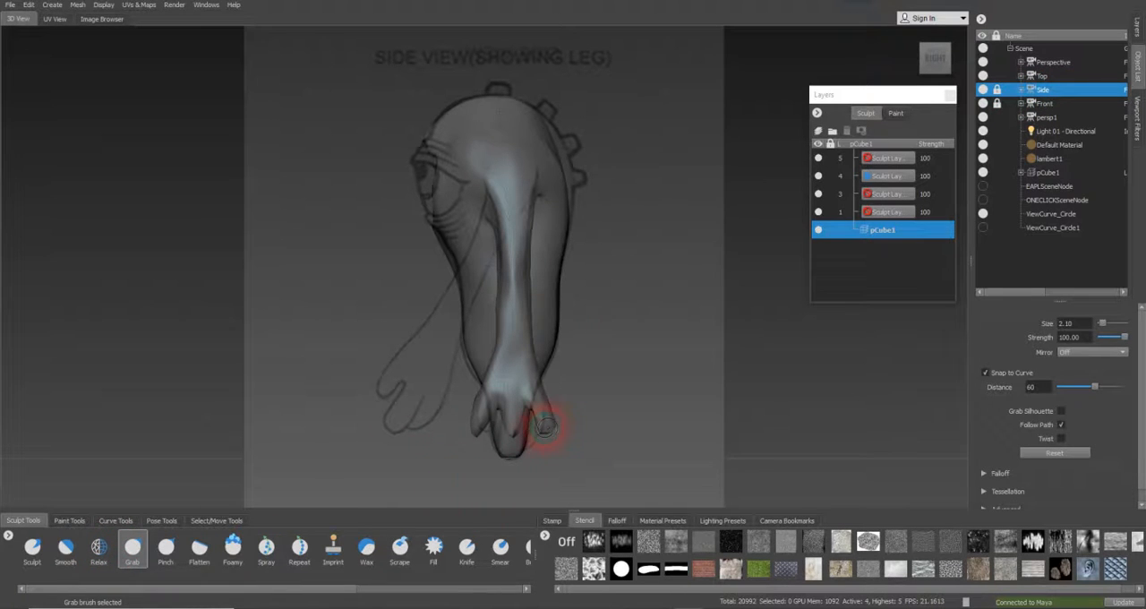
key(b)
drag(544, 427, 549, 427)
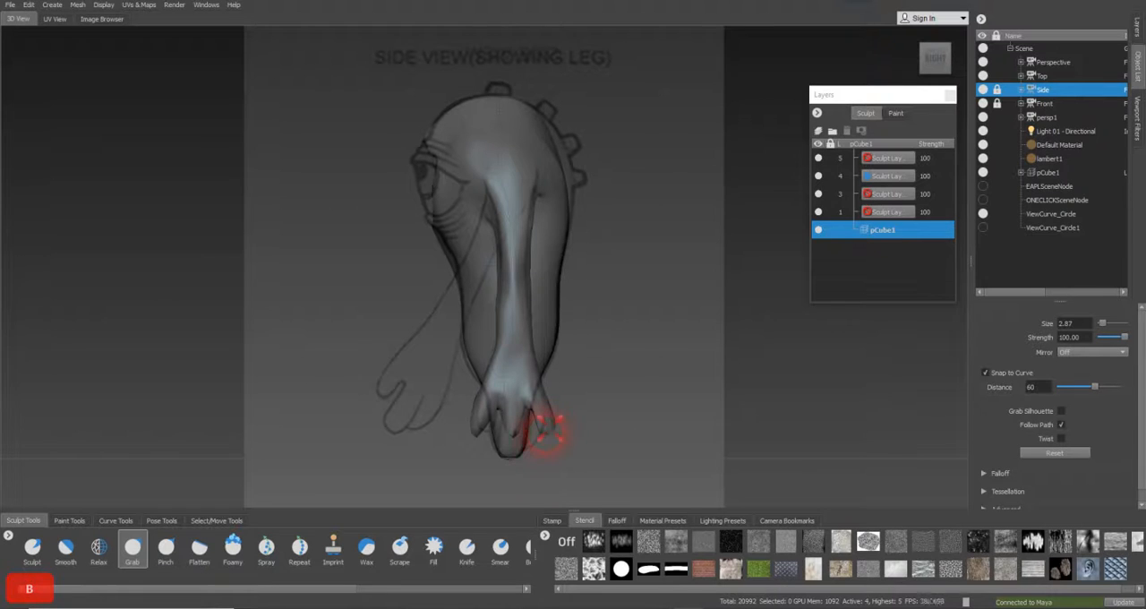
key(b)
mouse_move(540, 417)
mouse_down()
mouse_move(561, 422)
mouse_move(504, 441)
mouse_move(504, 454)
mouse_move(511, 443)
mouse_up()
key(b)
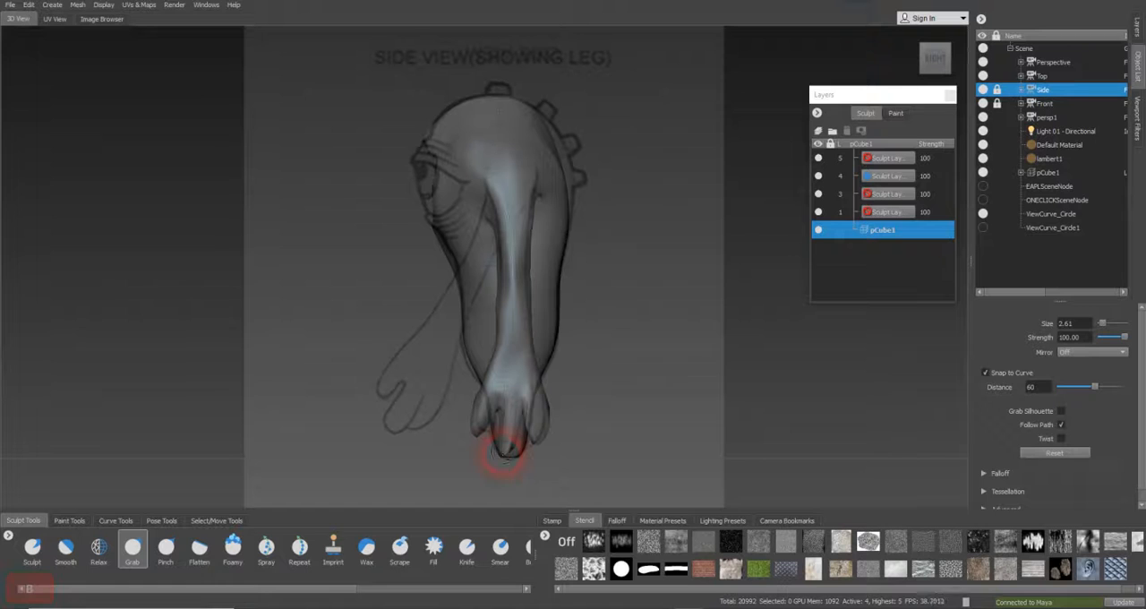
key(b)
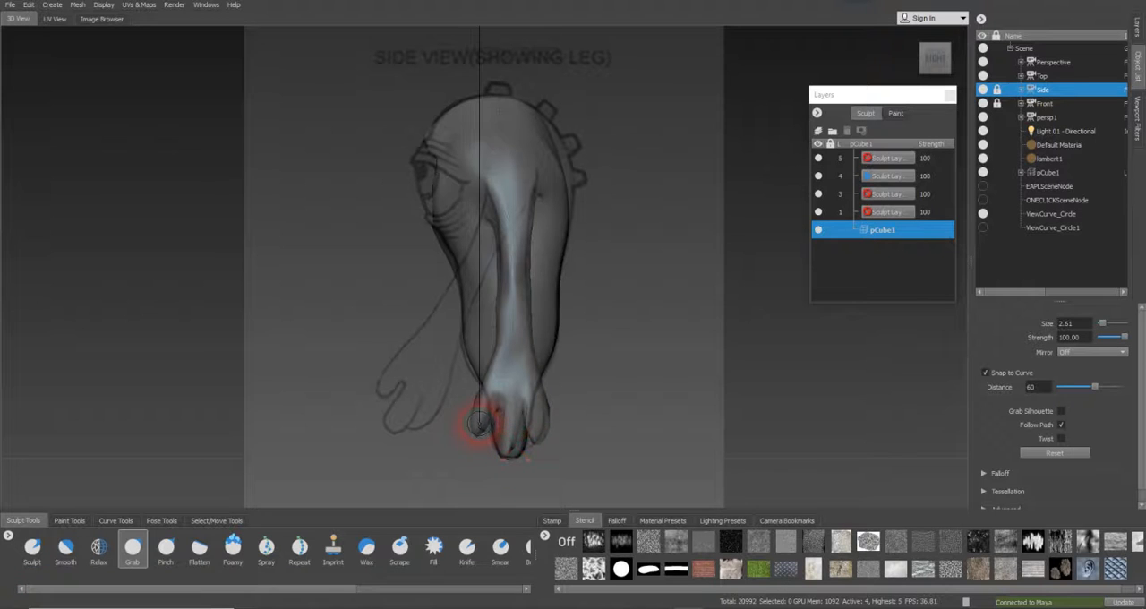
drag(481, 423, 483, 421)
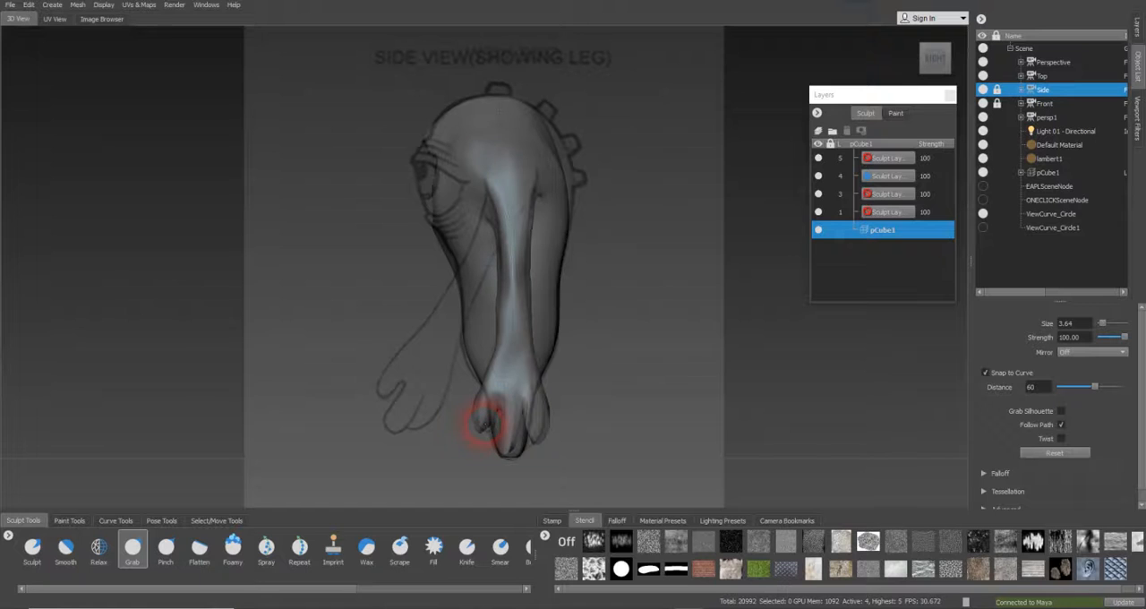
Look through the Front camera and move the fingers inward onto the reference hand with the Grab brush
click(1039, 104)
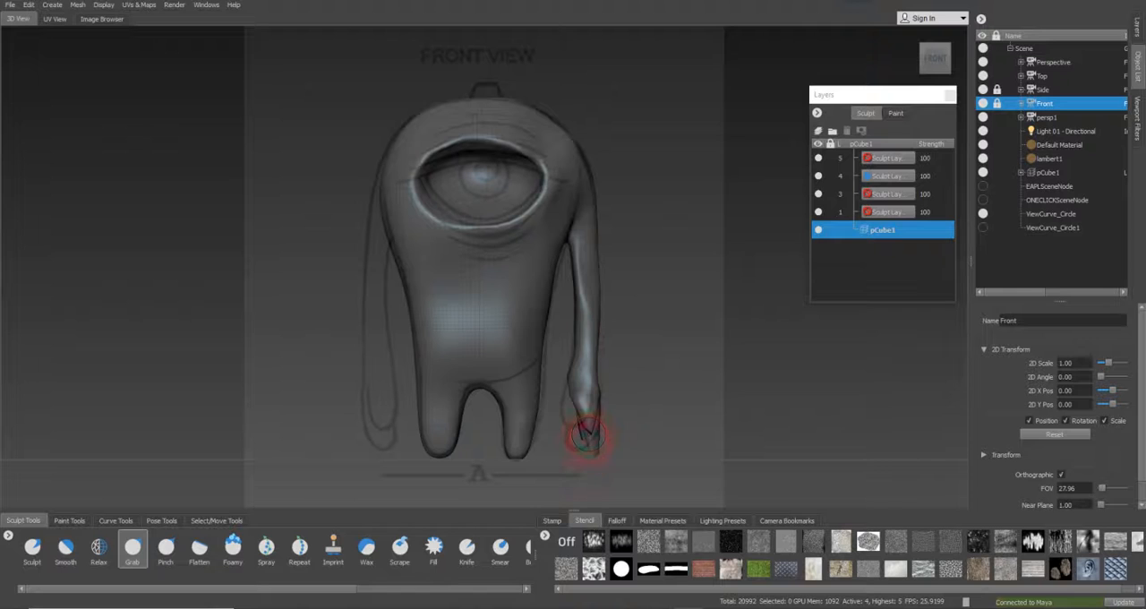
key(b)
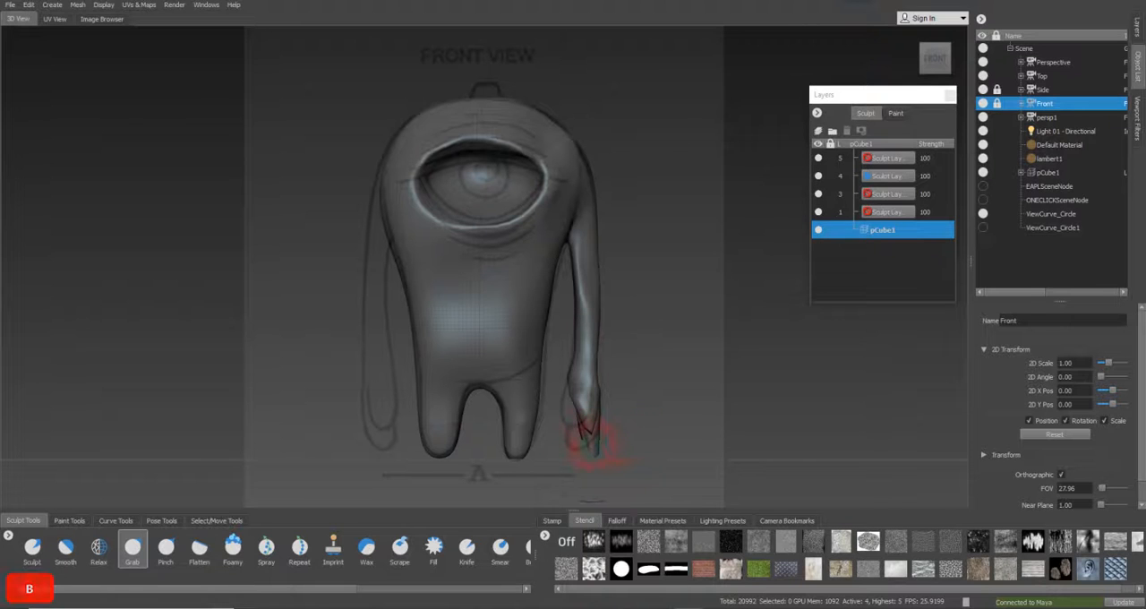
drag(593, 445, 579, 439)
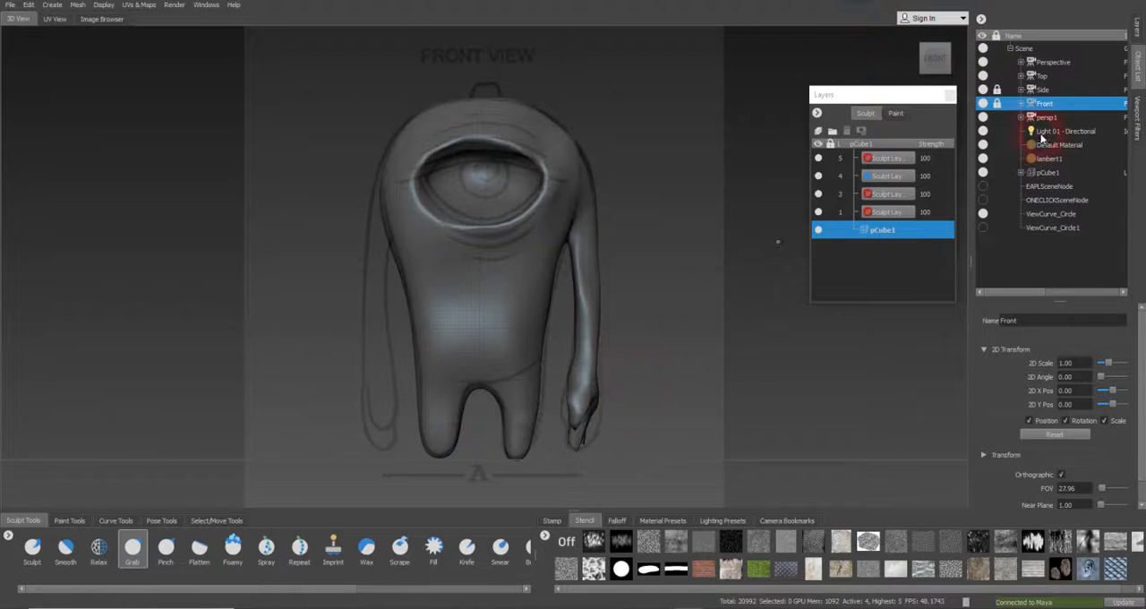
Look through the Perspective camera and thicken the fingers and knuckle area with the Foamy brush at size about 5.22 and strength 8
click(1054, 62)
right_click(1053, 63)
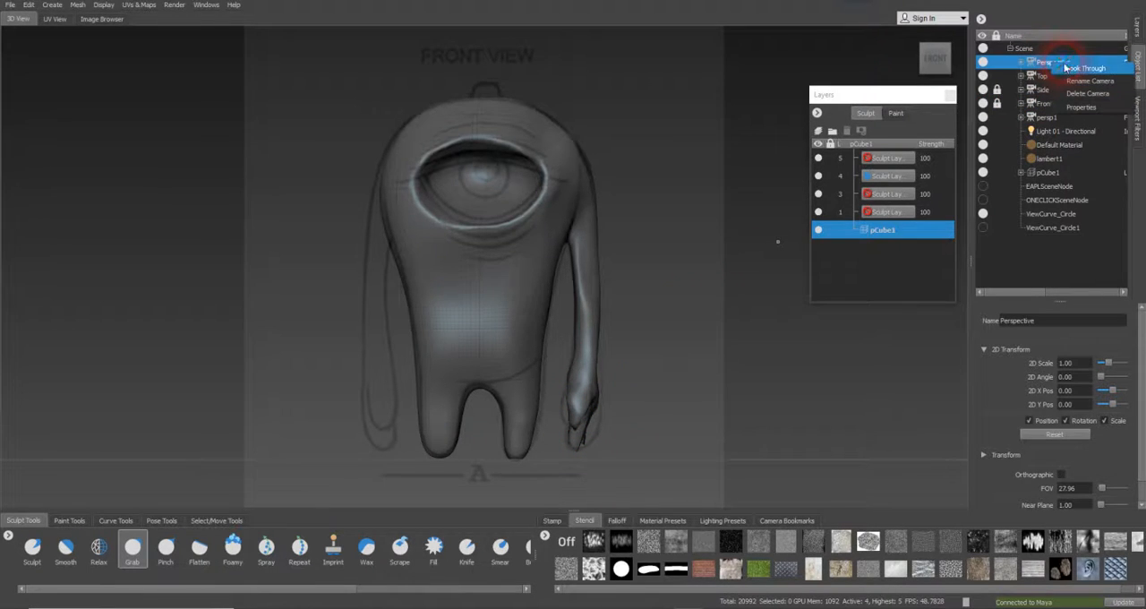
click(1064, 68)
alt+drag(537, 359, 455, 350)
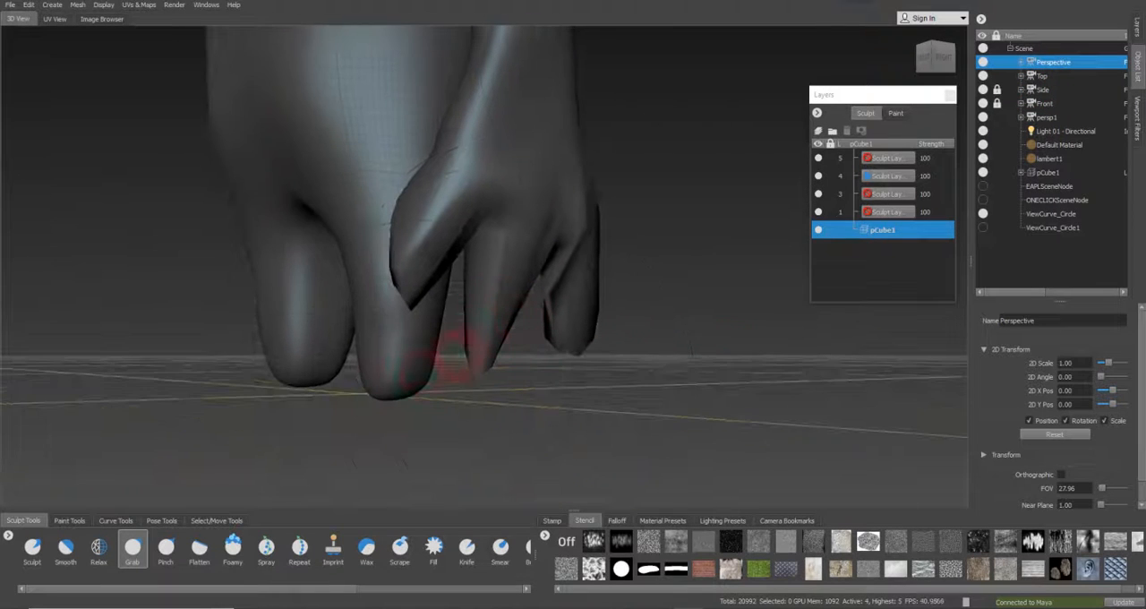
click(233, 547)
alt+drag(525, 358, 493, 321)
key(b)
drag(516, 284, 425, 290)
key(b)
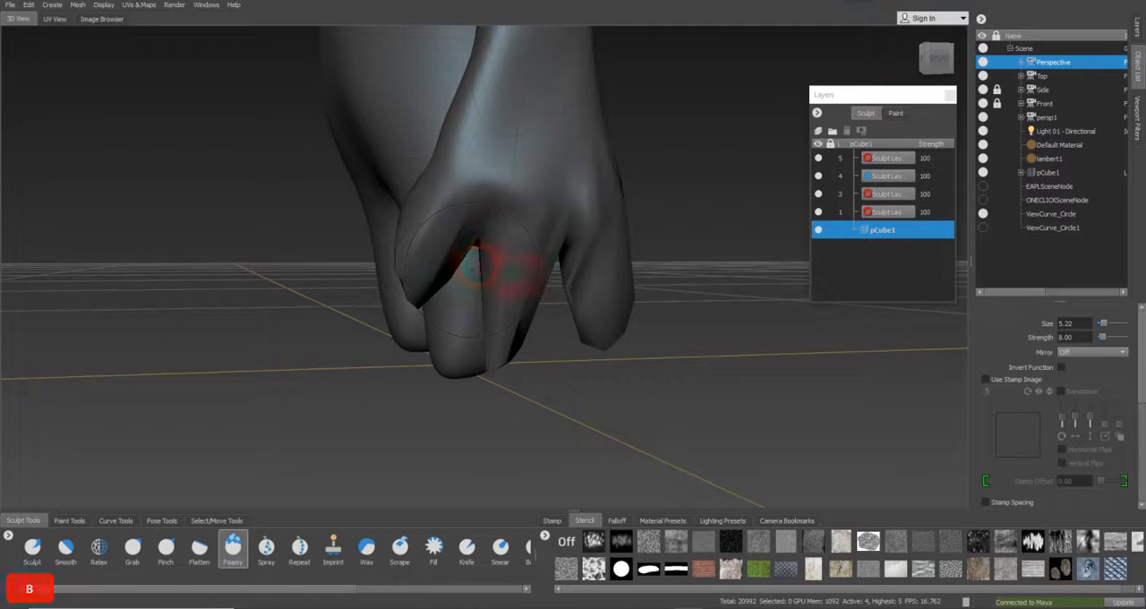
mouse_move(525, 325)
alt+mouse_down()
mouse_move(483, 331)
mouse_move(678, 274)
alt+mouse_up()
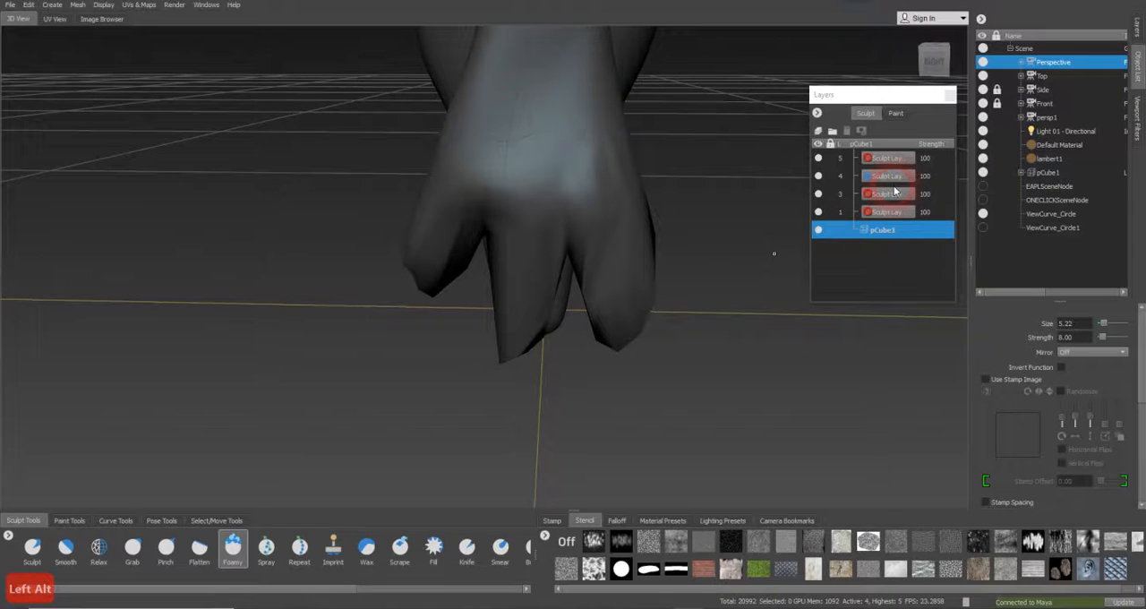
Step the mesh up to subdivision level 5 and fill out the fingers and fingertips with the Foamy brush at size about 2.21
key(Page_Up)
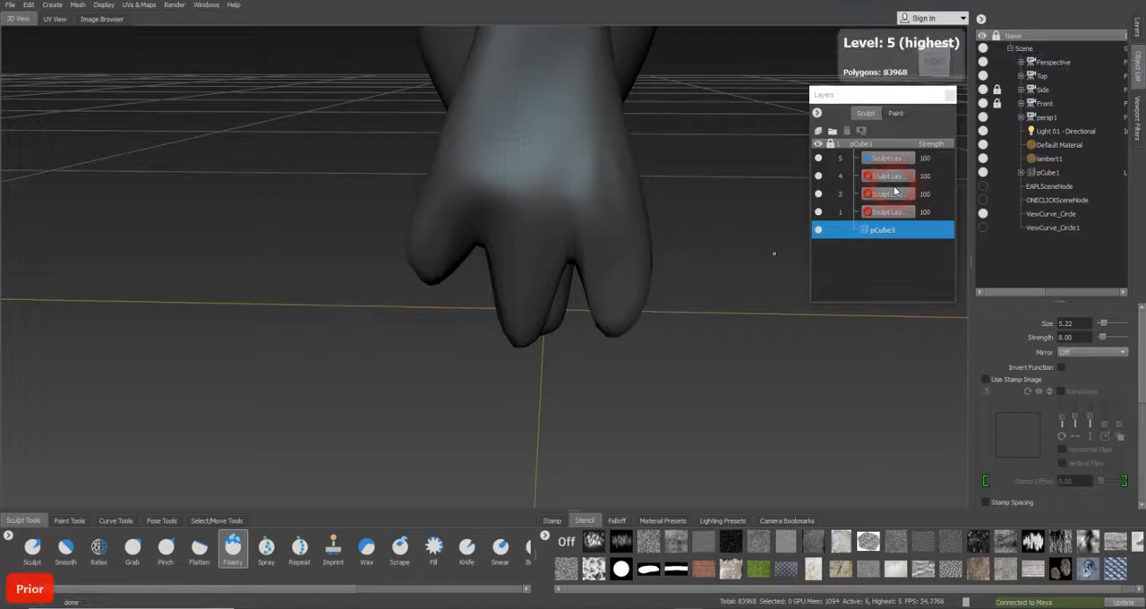
alt+drag(657, 287, 525, 266)
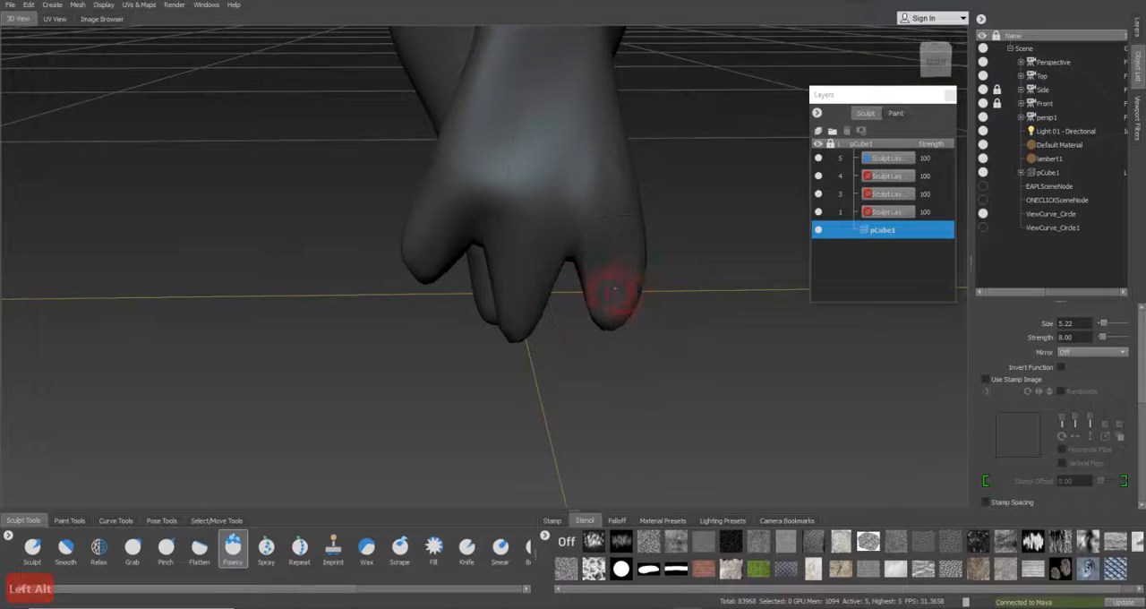
alt+drag(619, 295, 454, 295)
key(b)
drag(559, 348, 453, 316)
mouse_move(523, 330)
alt+mouse_down()
mouse_move(639, 371)
mouse_move(580, 333)
alt+mouse_up()
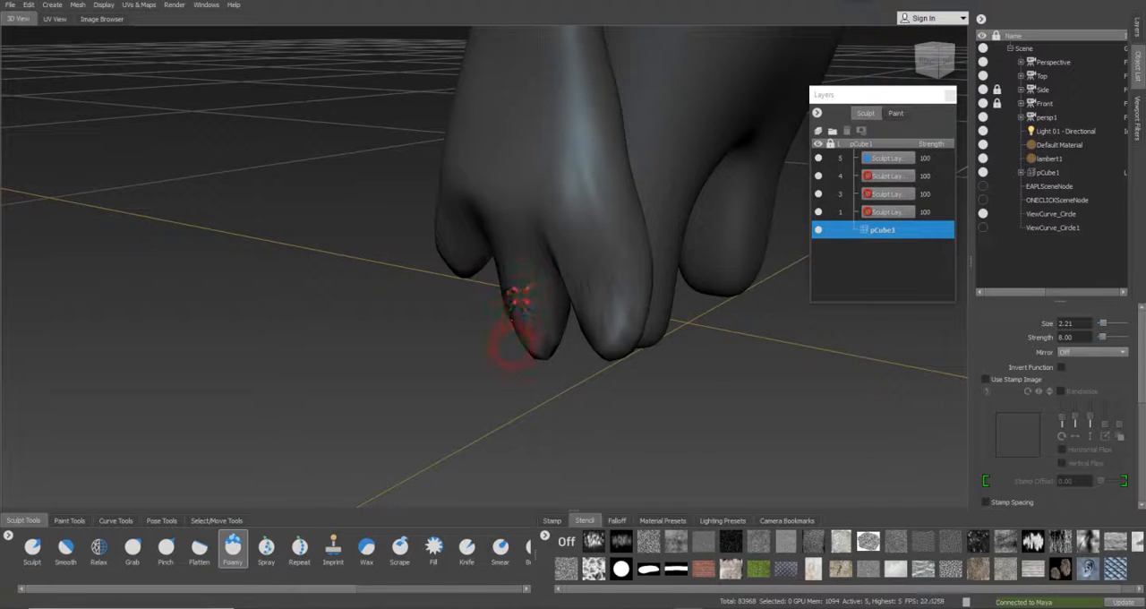
Build up the fingers and fingertips from several sides with the Foamy brush at size 2.21 and strength 8
alt+drag(512, 318, 450, 326)
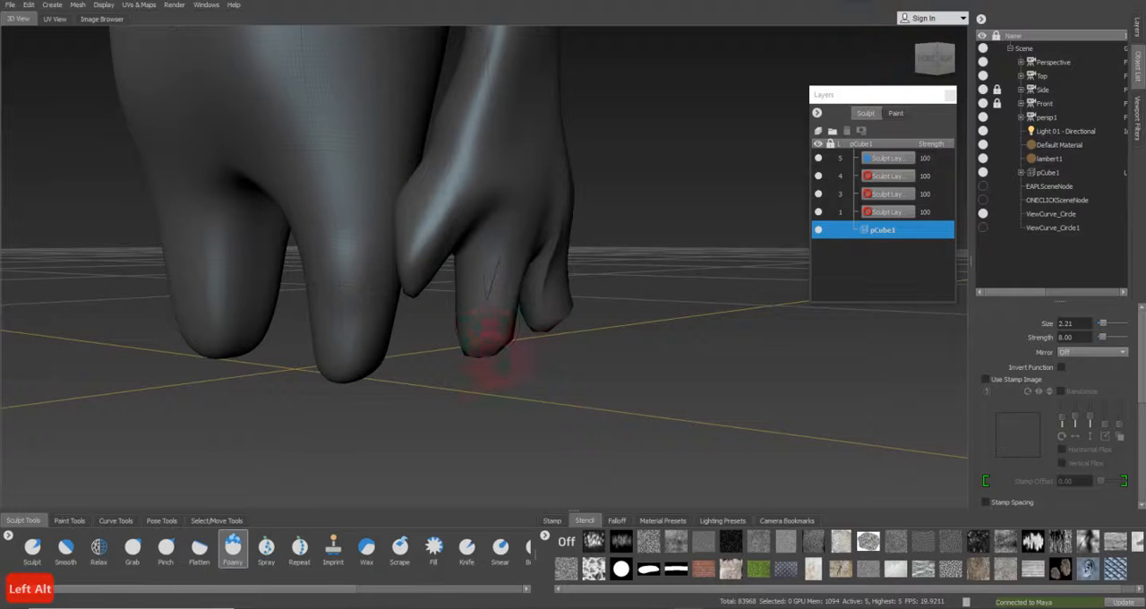
alt+drag(561, 304, 518, 304)
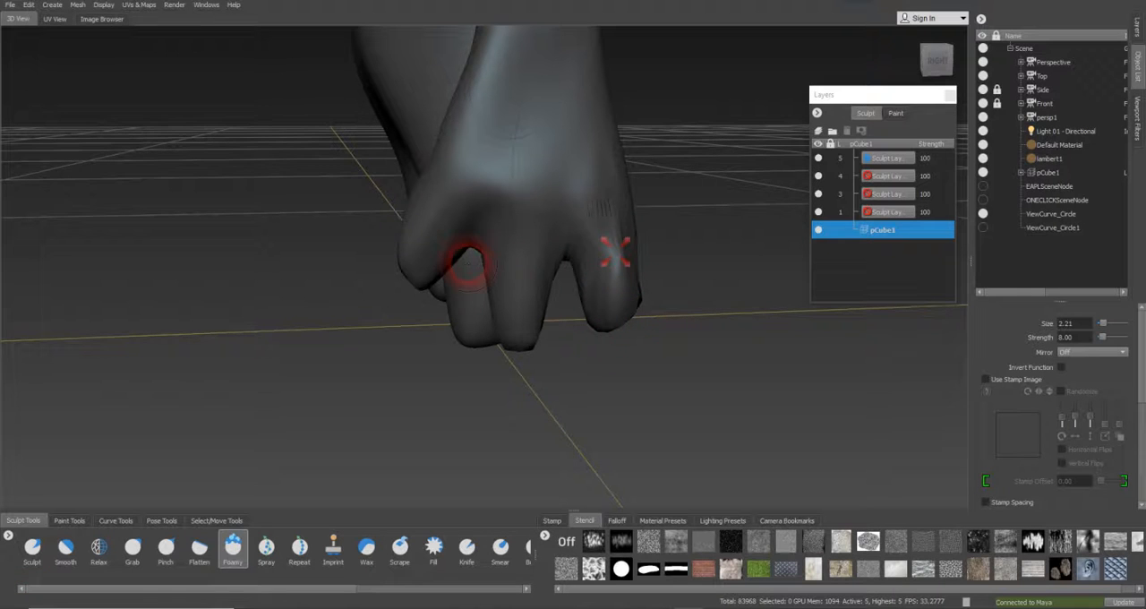
alt+drag(466, 240, 824, 277)
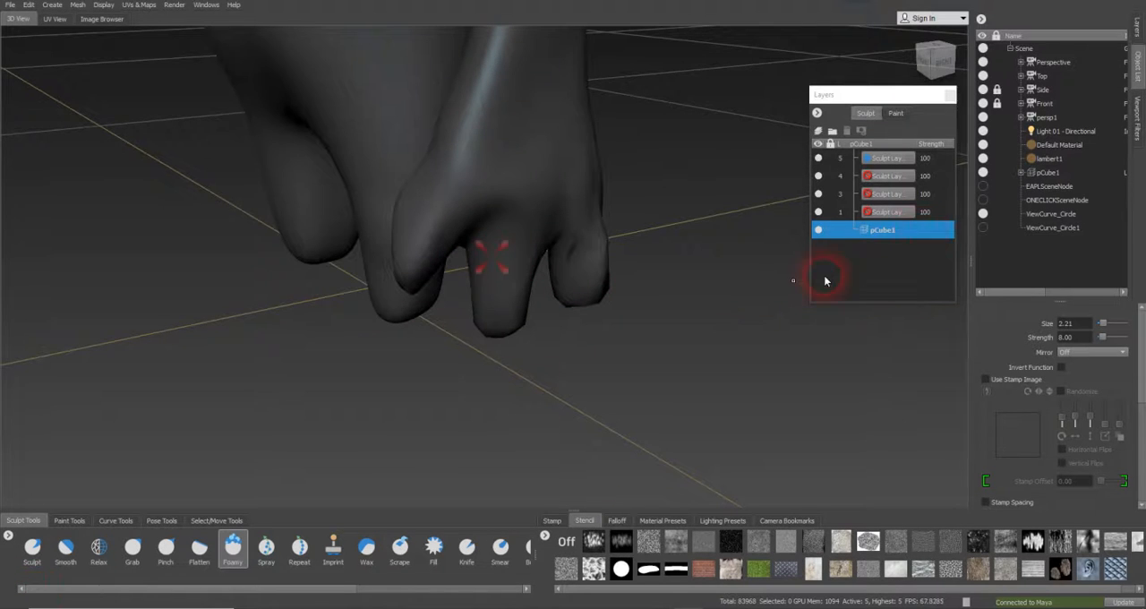
Look through the Side camera and pull the fingers onto the reference hand outline with the Grab brush at size about 3.50
click(1043, 89)
right_click(1061, 93)
click(1067, 95)
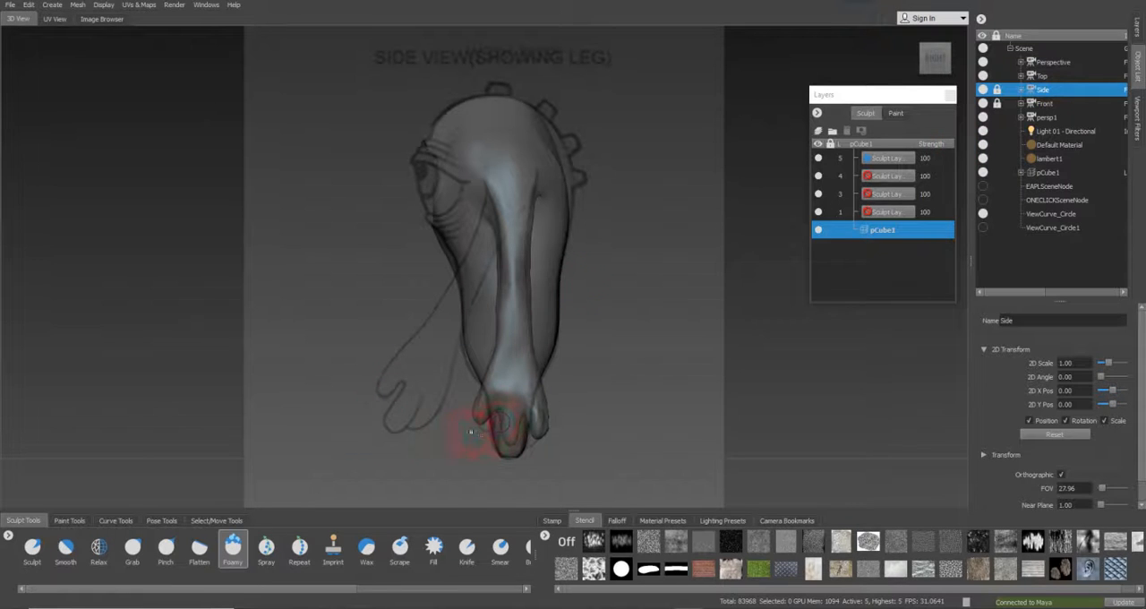
click(132, 548)
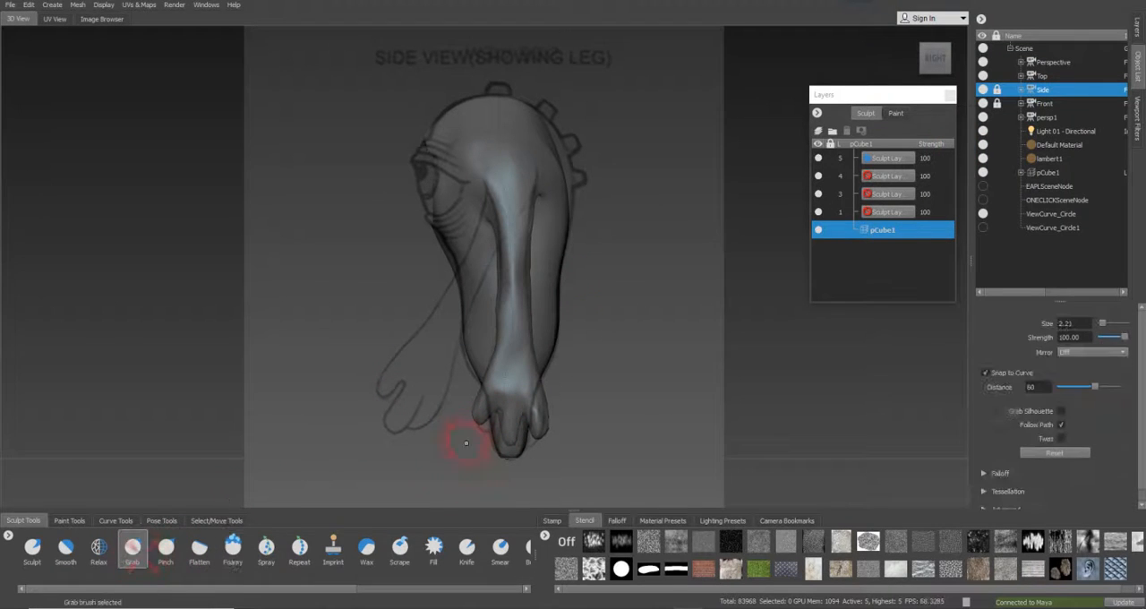
key(b)
drag(480, 415, 483, 414)
key(b)
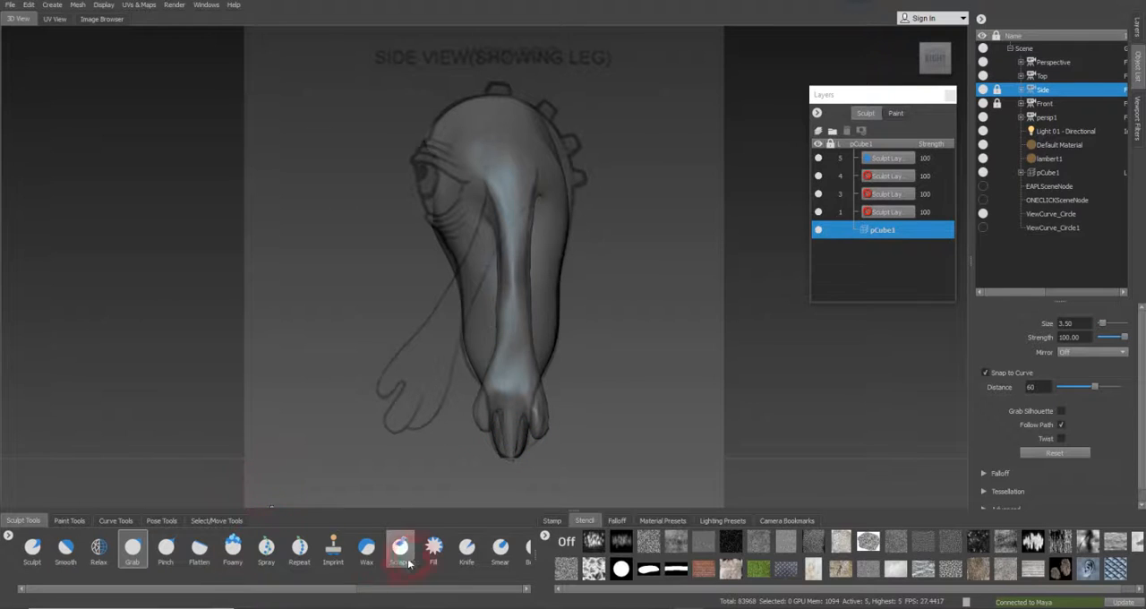
Look through the Perspective camera and inspect and adjust the stretched middle finger with the Grab brush
click(1048, 62)
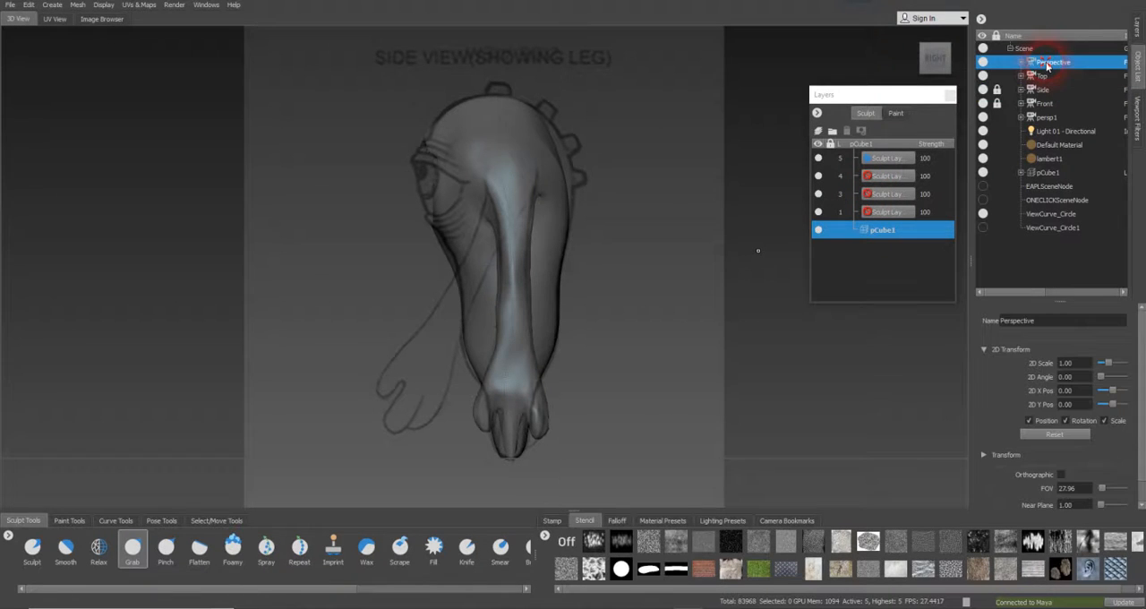
right_click(1048, 59)
click(1070, 69)
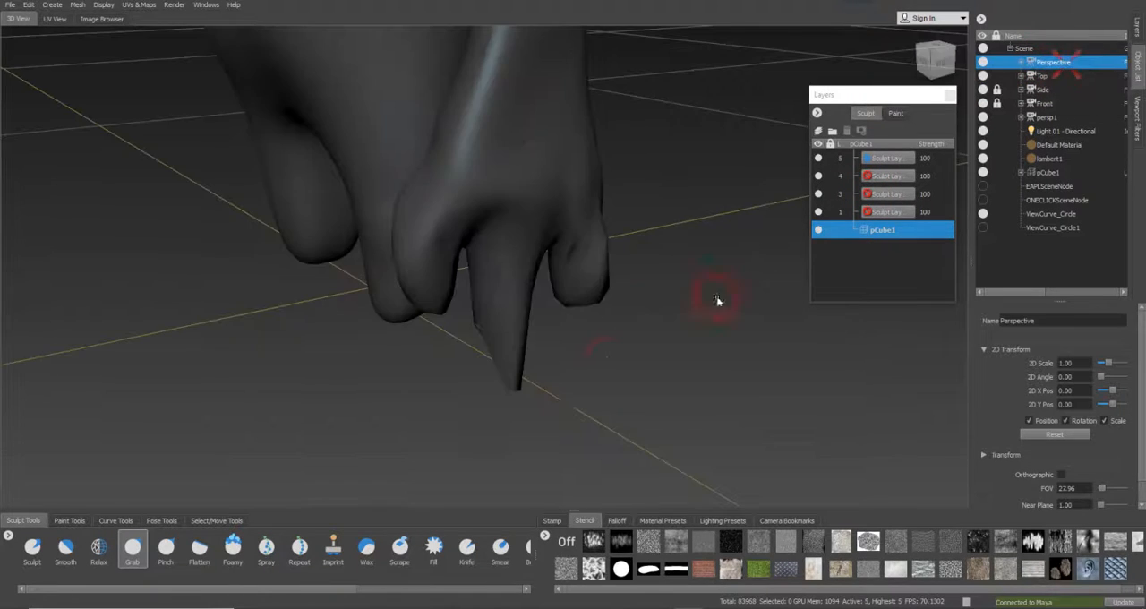
alt+drag(476, 358, 734, 333)
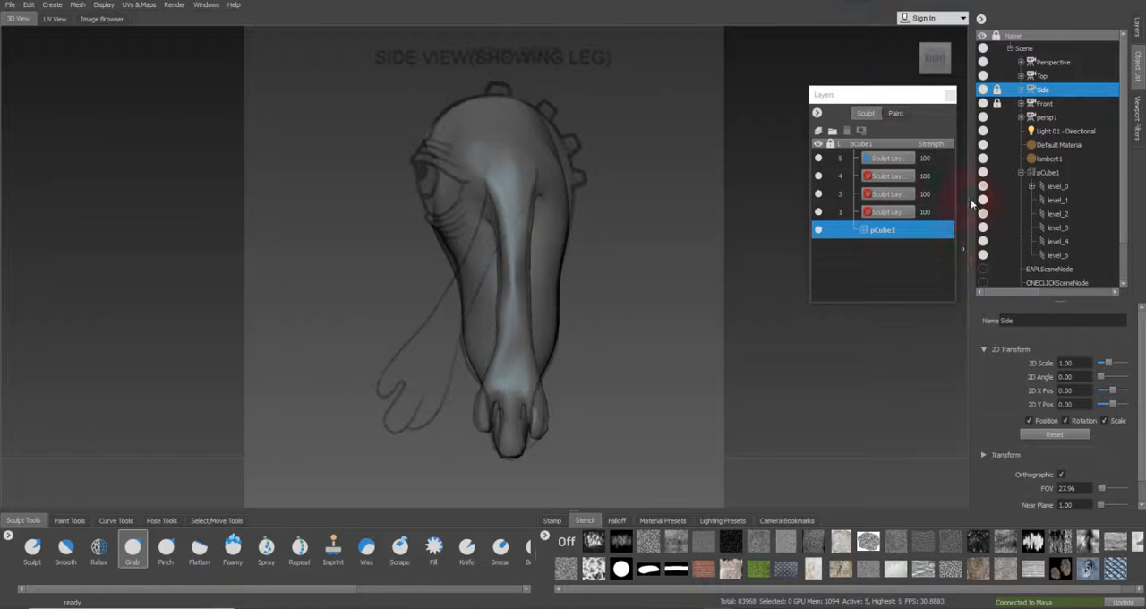
Look through the Perspective camera and refine the finger shapes around the hand with the Grab brush at size about 1.40
right_click(1054, 64)
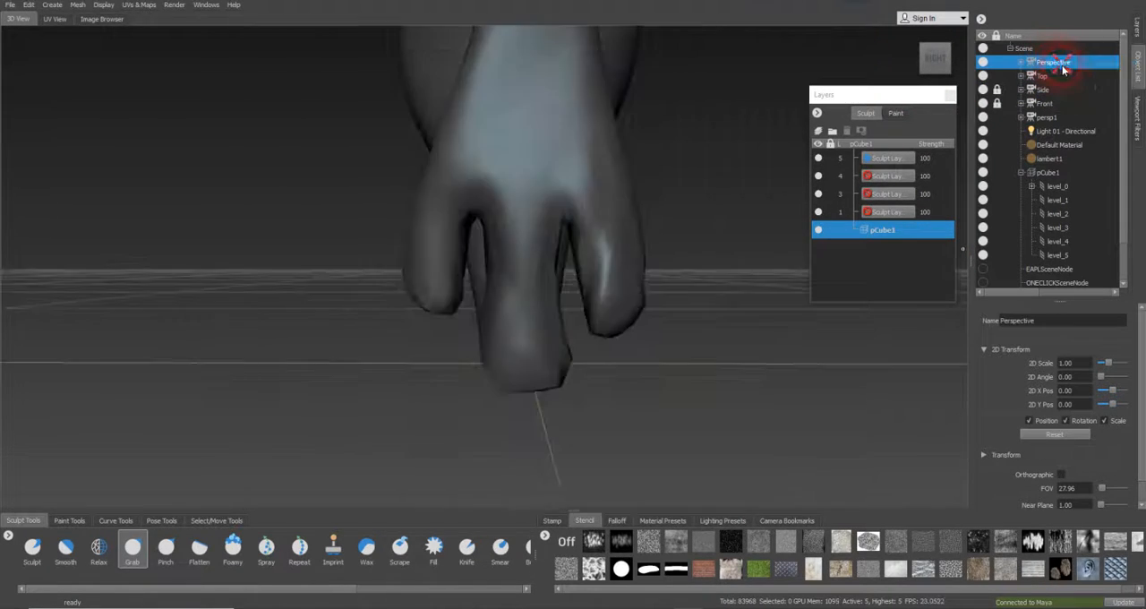
click(1062, 70)
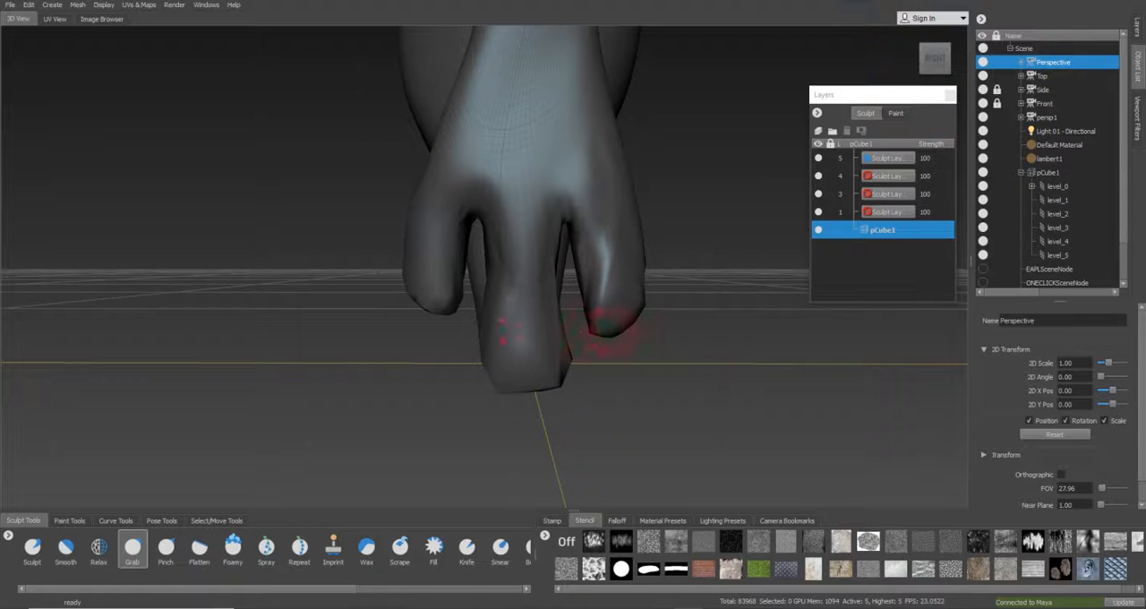
key(super)
mouse_move(547, 364)
alt+mouse_down()
mouse_move(580, 341)
mouse_move(727, 337)
mouse_move(615, 325)
mouse_move(532, 282)
mouse_move(576, 282)
mouse_move(605, 298)
mouse_move(540, 304)
mouse_move(504, 283)
mouse_move(525, 325)
mouse_move(528, 300)
mouse_move(418, 340)
mouse_move(353, 328)
alt+mouse_up()
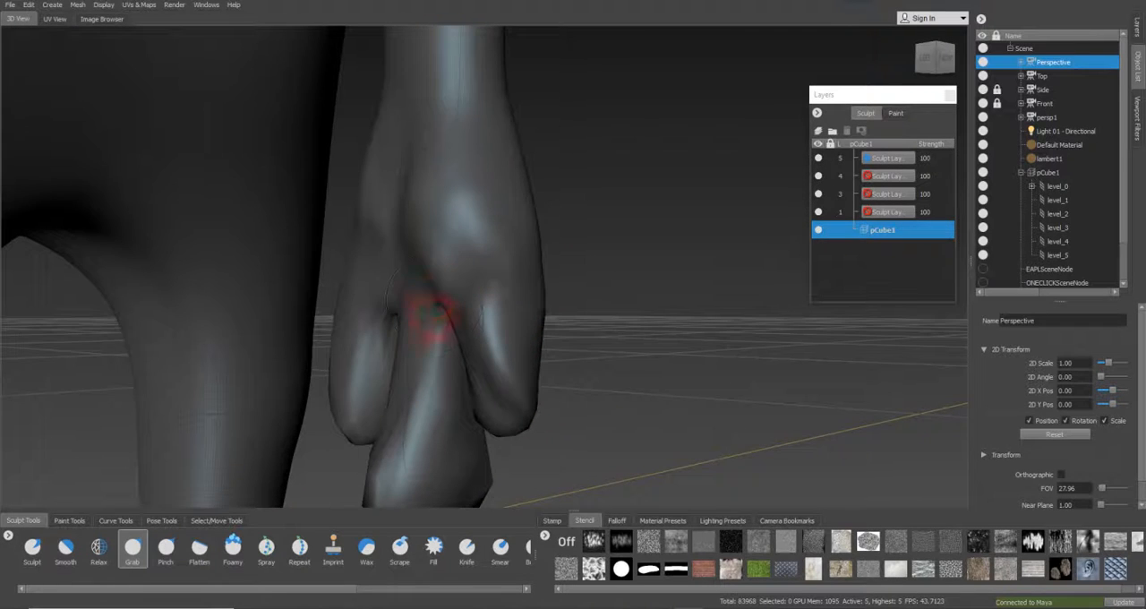
click(132, 551)
key(b)
drag(415, 263, 397, 260)
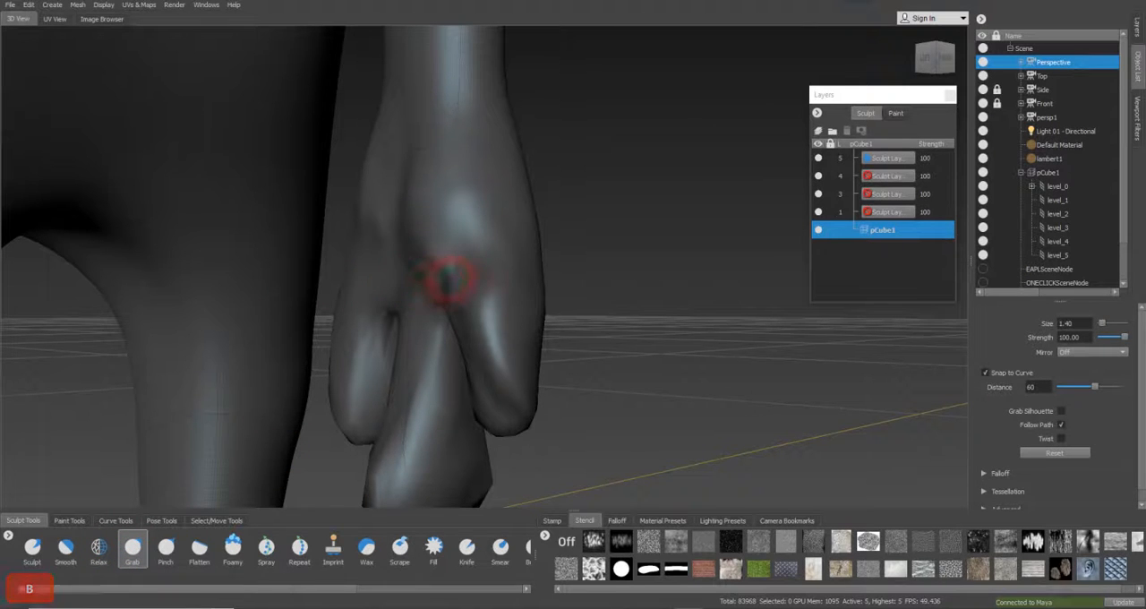
key(z)
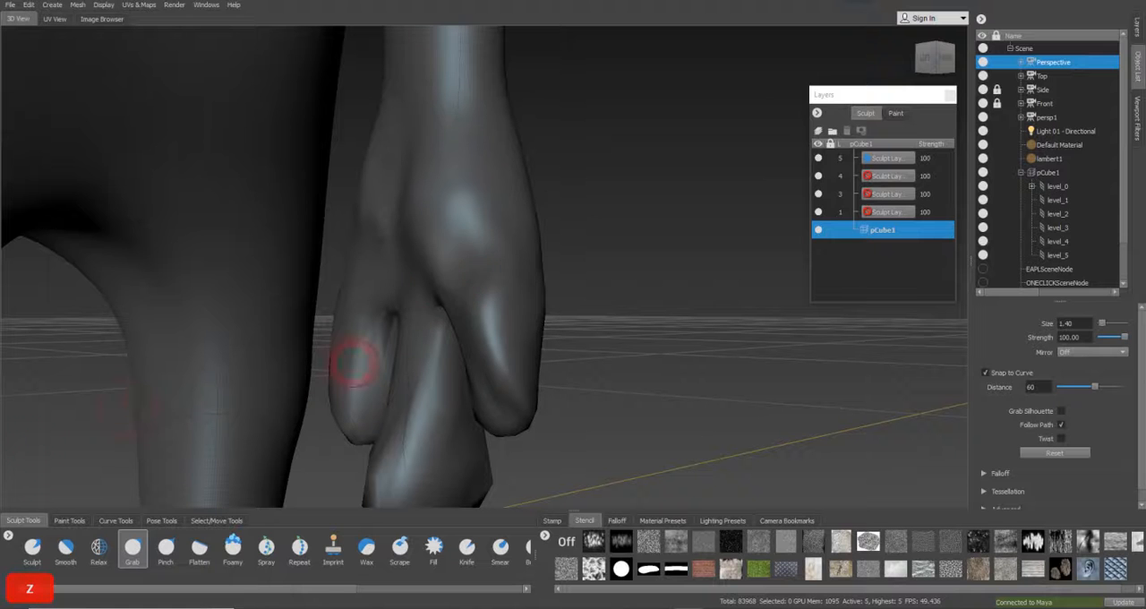
alt+drag(469, 278, 412, 330)
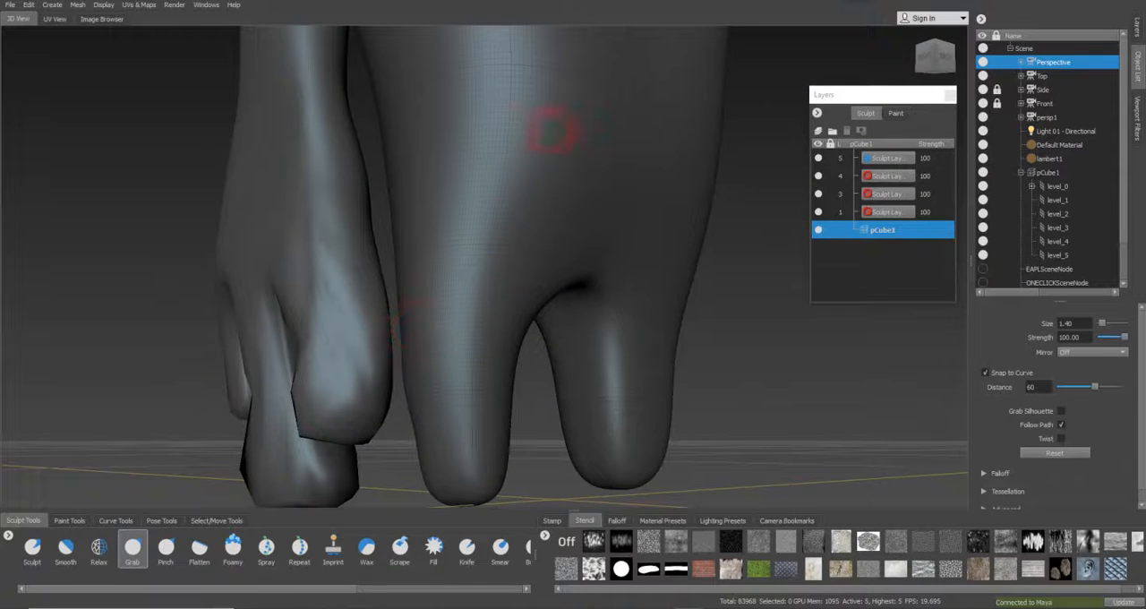
alt+drag(343, 323, 345, 281)
alt+drag(444, 297, 472, 297)
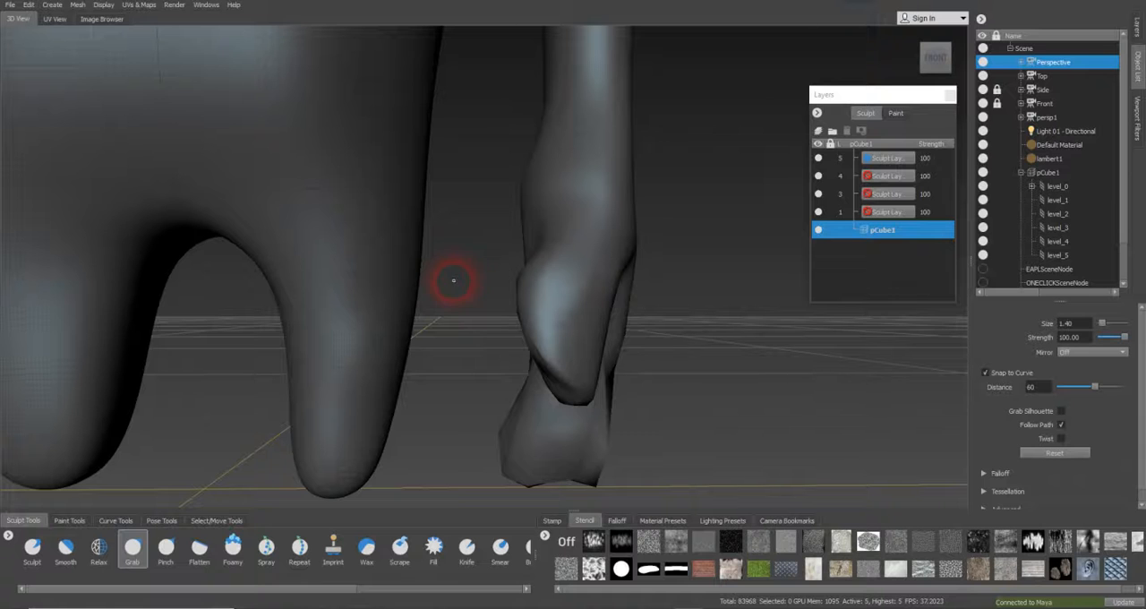
Reshape the knuckle of the front finger with the Grab brush at size 1.40
key(alt)
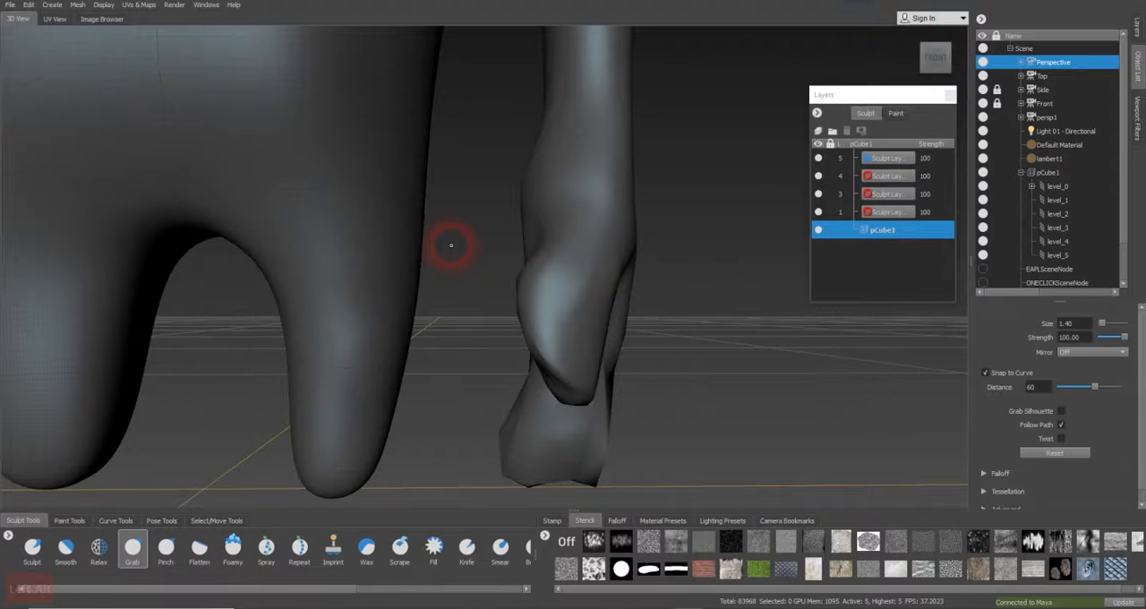
click(11, 8)
click(27, 38)
drag(563, 231, 580, 257)
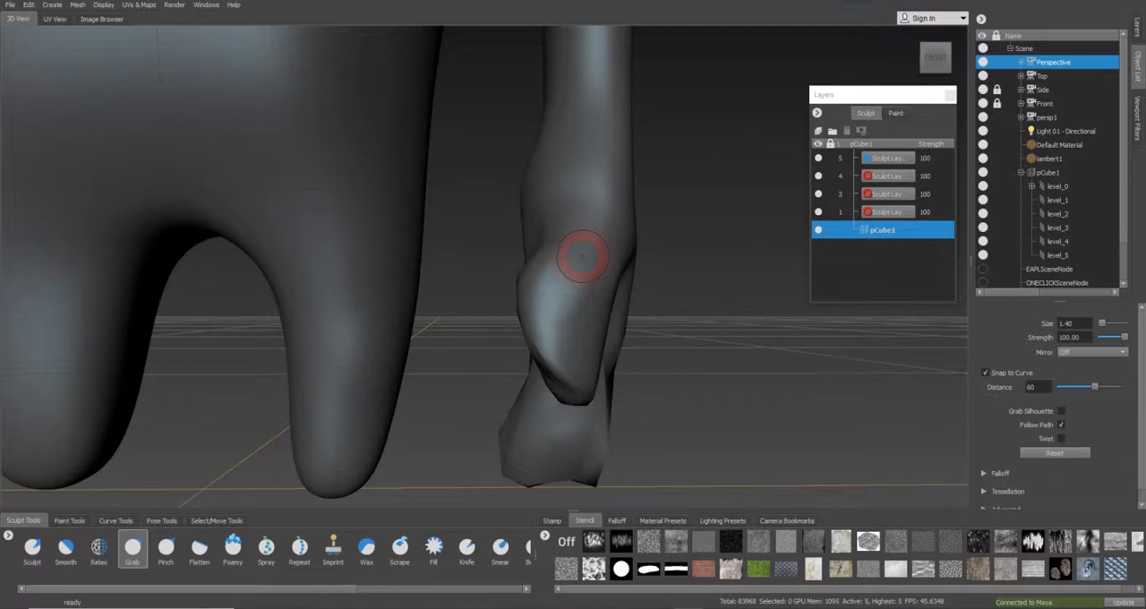
mouse_move(586, 286)
alt+mouse_down()
mouse_move(593, 312)
mouse_move(537, 281)
mouse_move(389, 286)
alt+mouse_up()
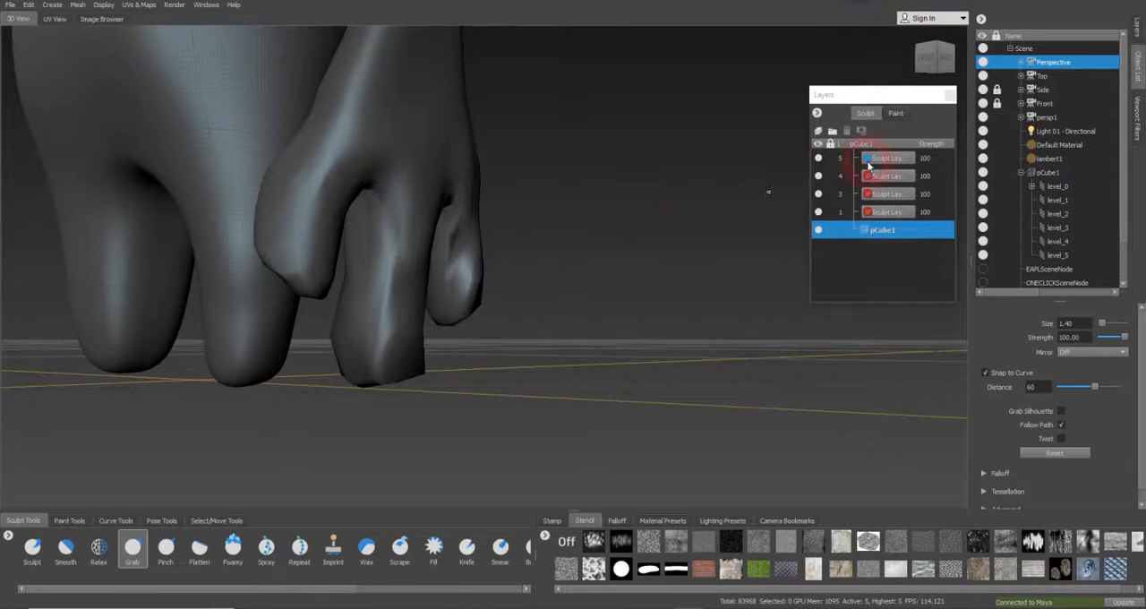
Add a new sculpt layer above the existing ones and select level_5 of the pCube1 mesh
click(860, 157)
click(820, 132)
click(878, 158)
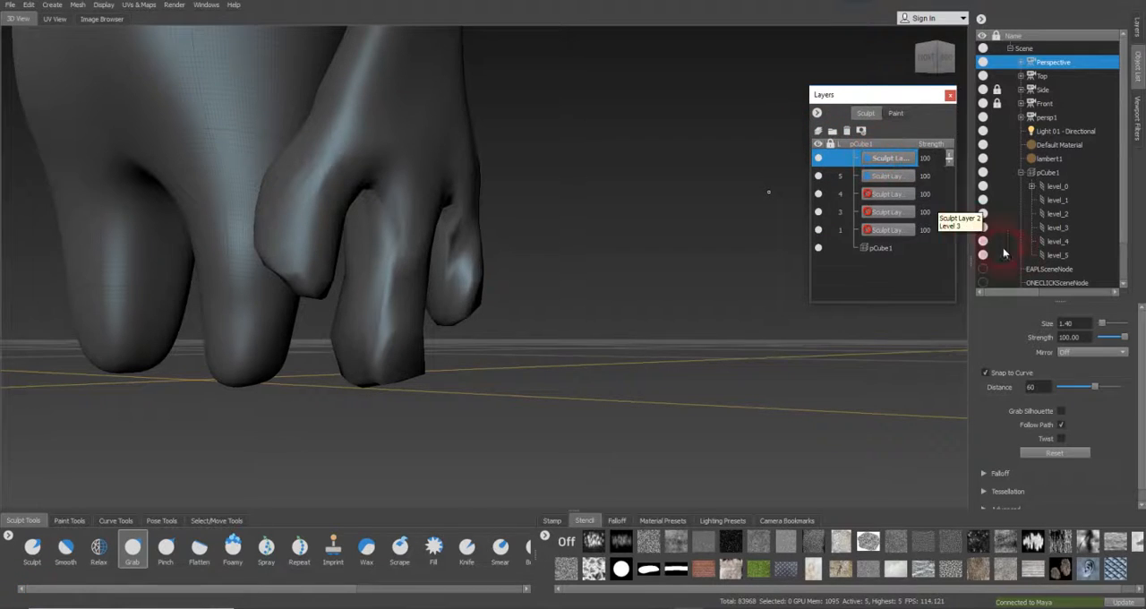
click(1053, 256)
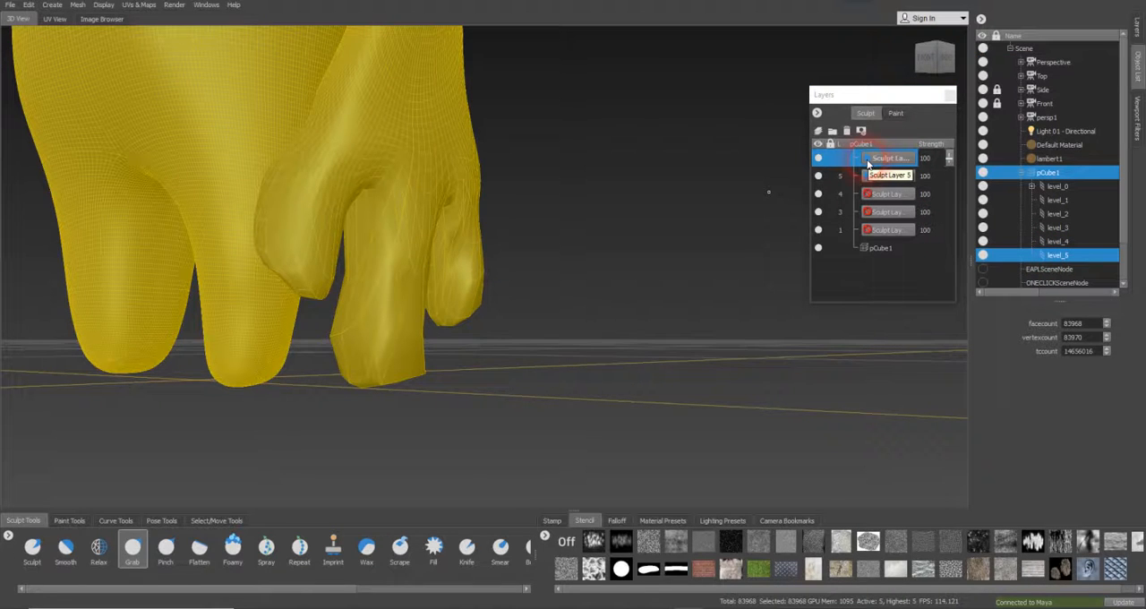
click(511, 188)
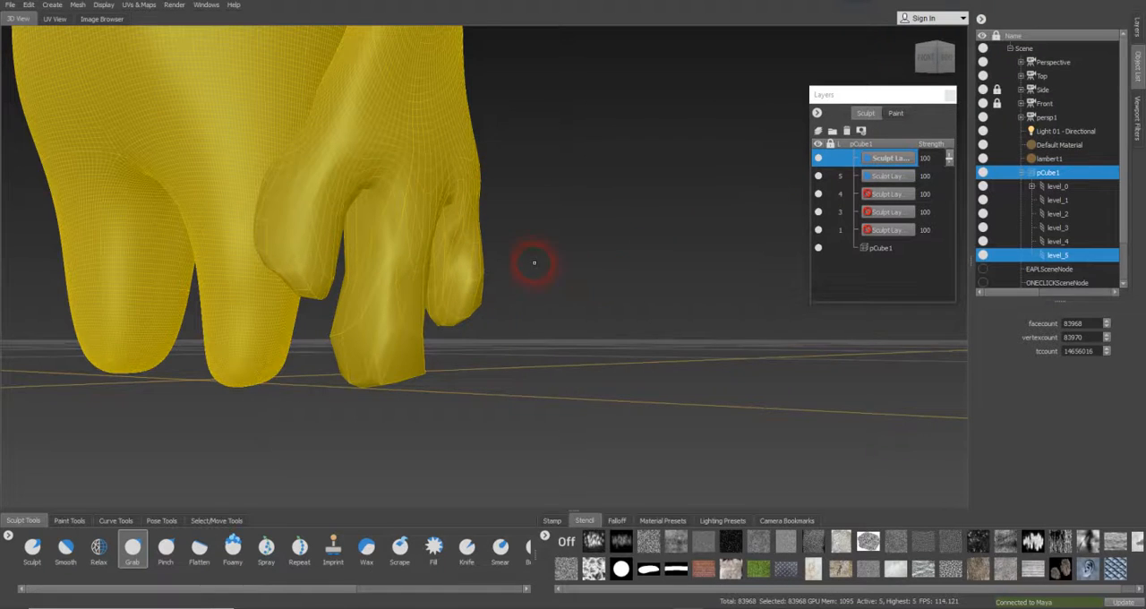
alt+middle_drag(542, 265, 570, 276)
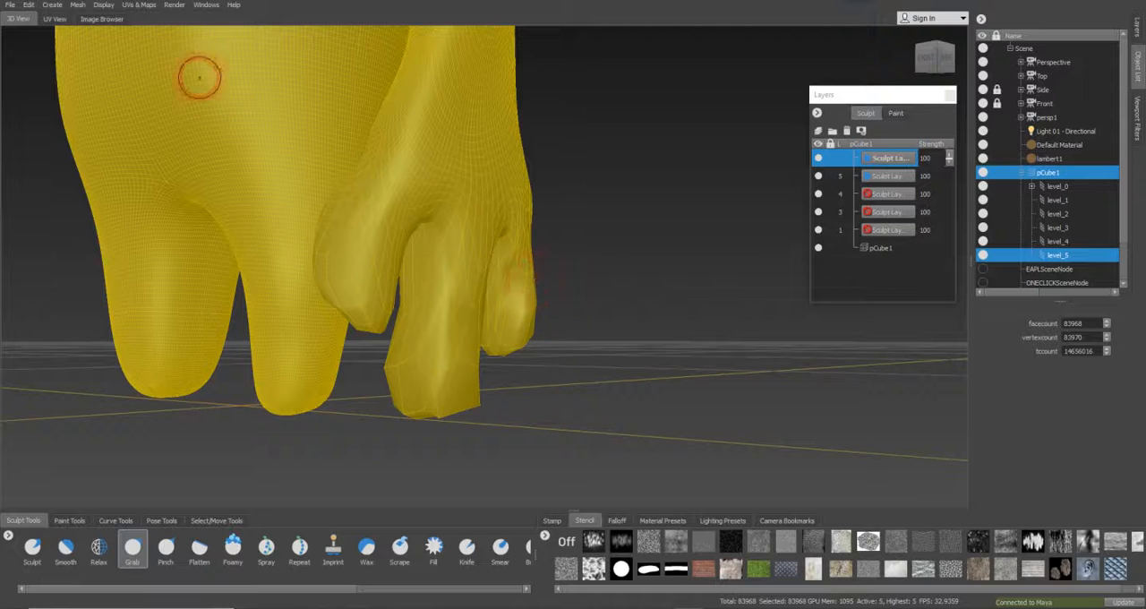
Start a new retopology operation for the selected mesh and name it monster_v01
click(51, 7)
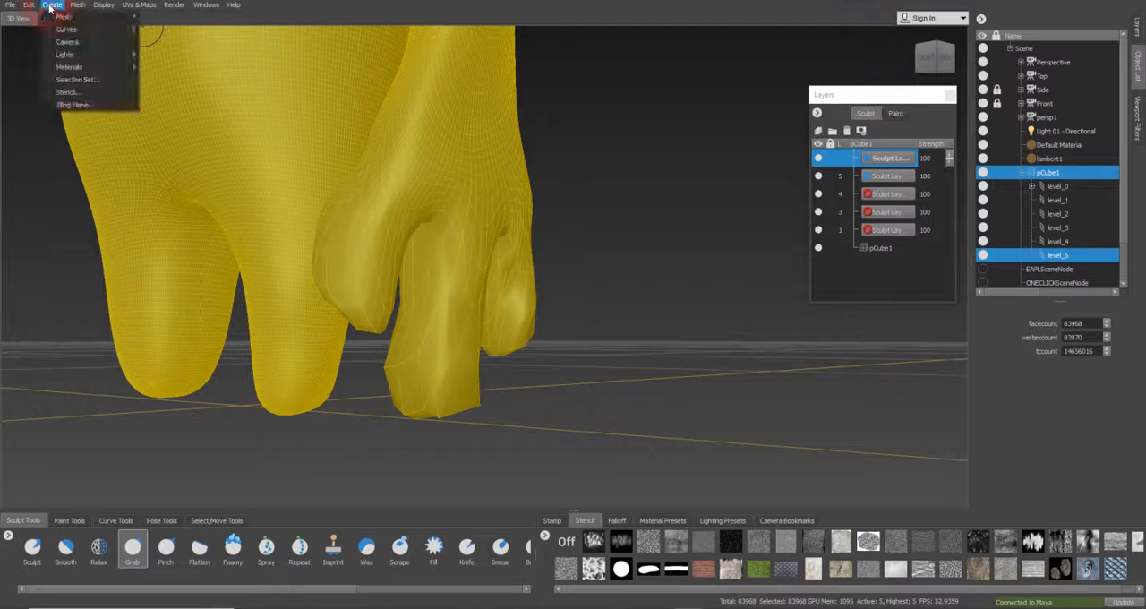
mouse_move(86, 6)
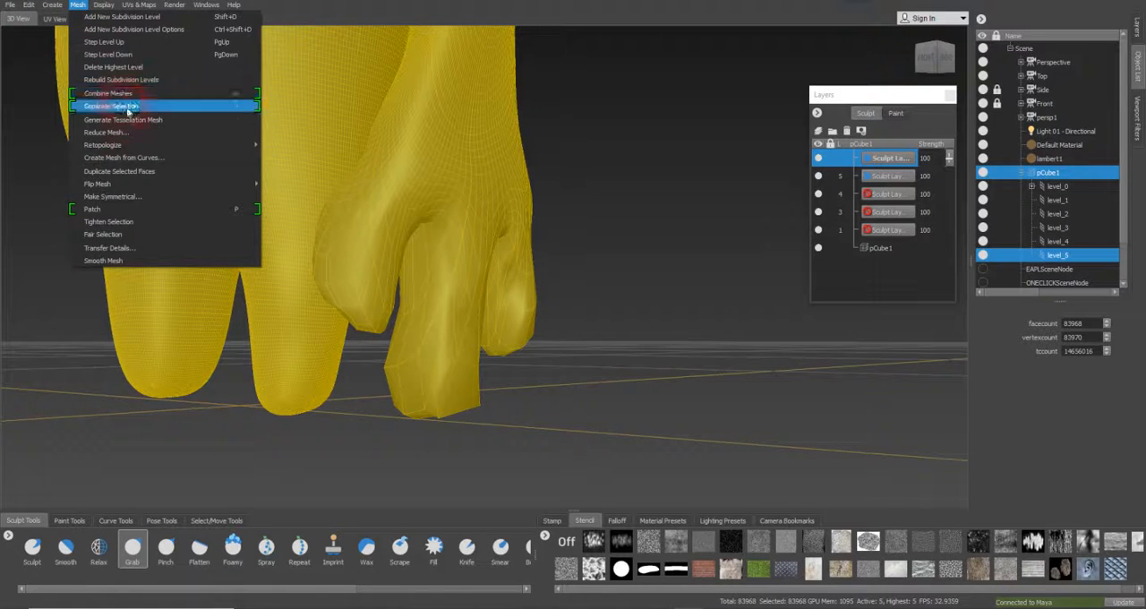
mouse_move(144, 146)
click(279, 148)
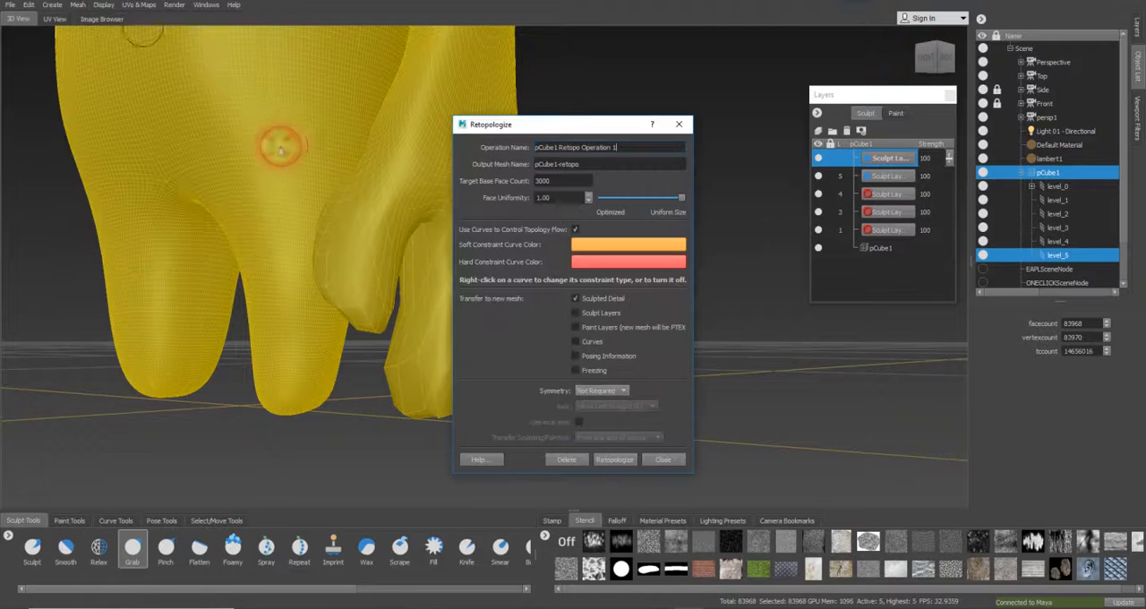
click(629, 149)
drag(632, 149, 487, 144)
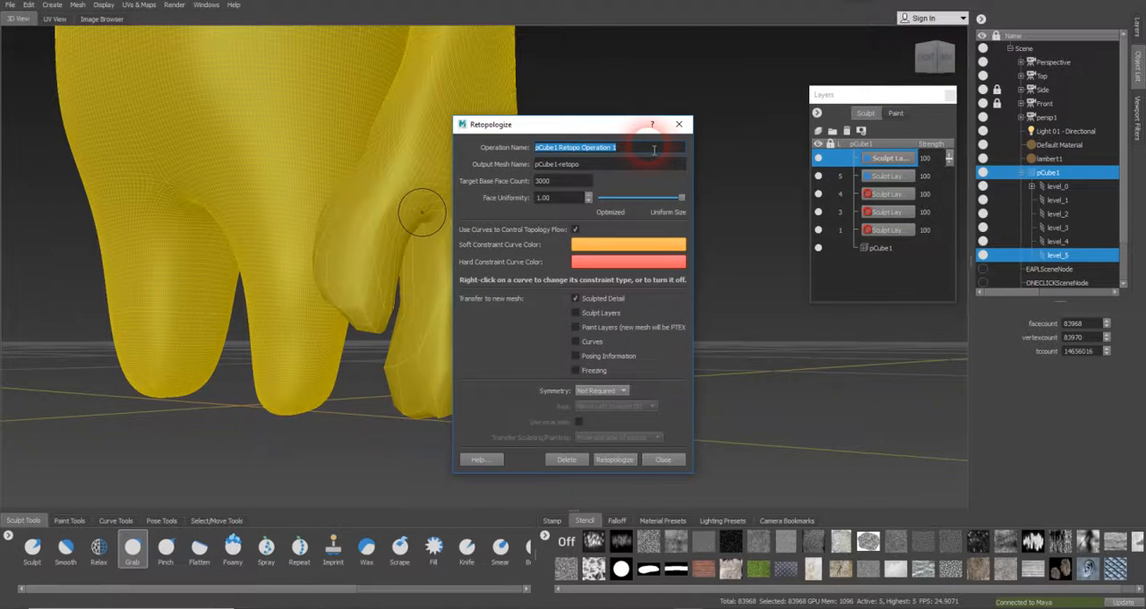
text(monter)
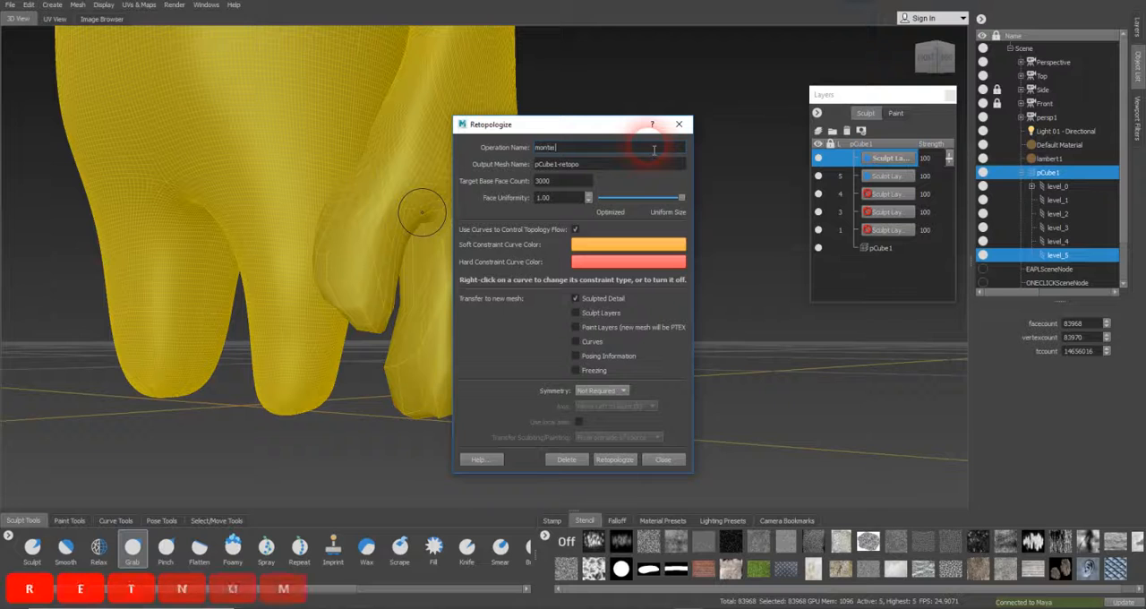
key(BackSpace)
key(BackSpace)
key(BackSpace)
text(ster_v)
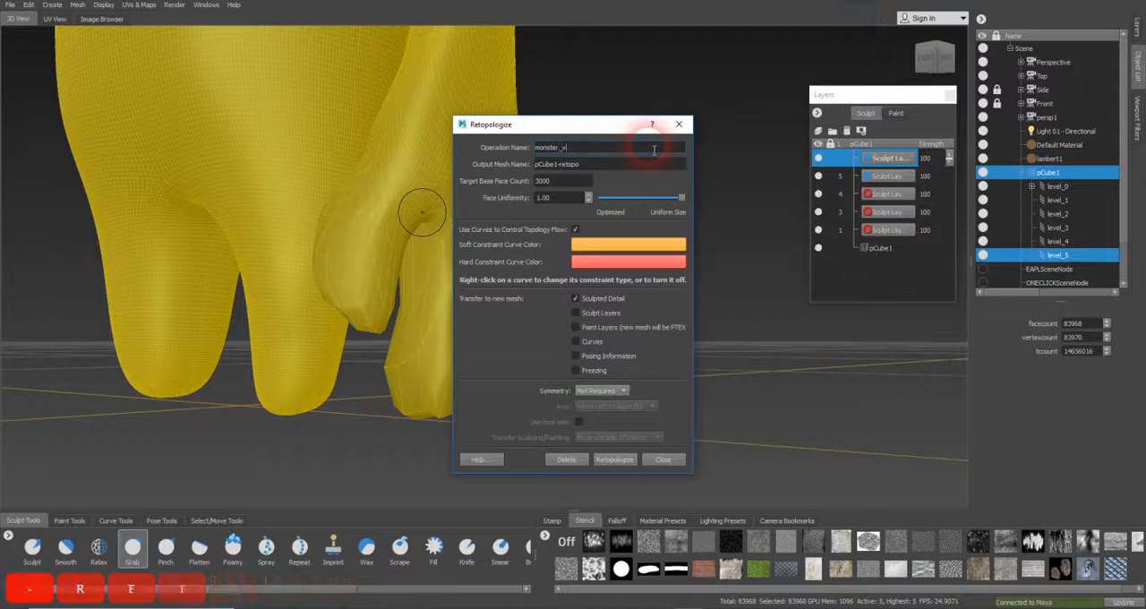
text(01)
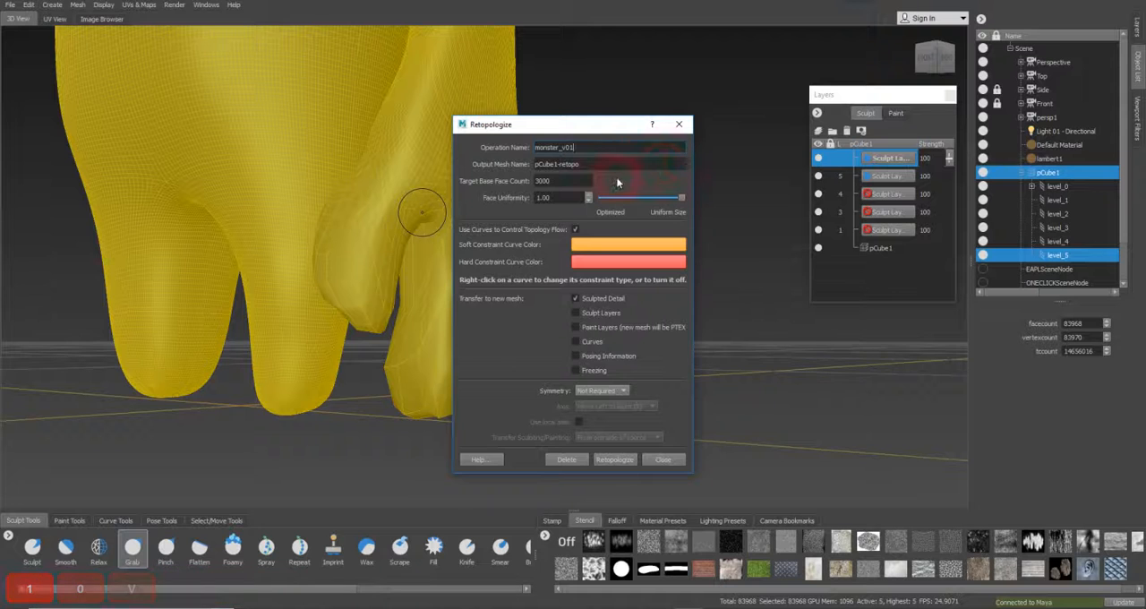
Set the retopology's output mesh name to m_vo1geometry
drag(613, 172, 515, 165)
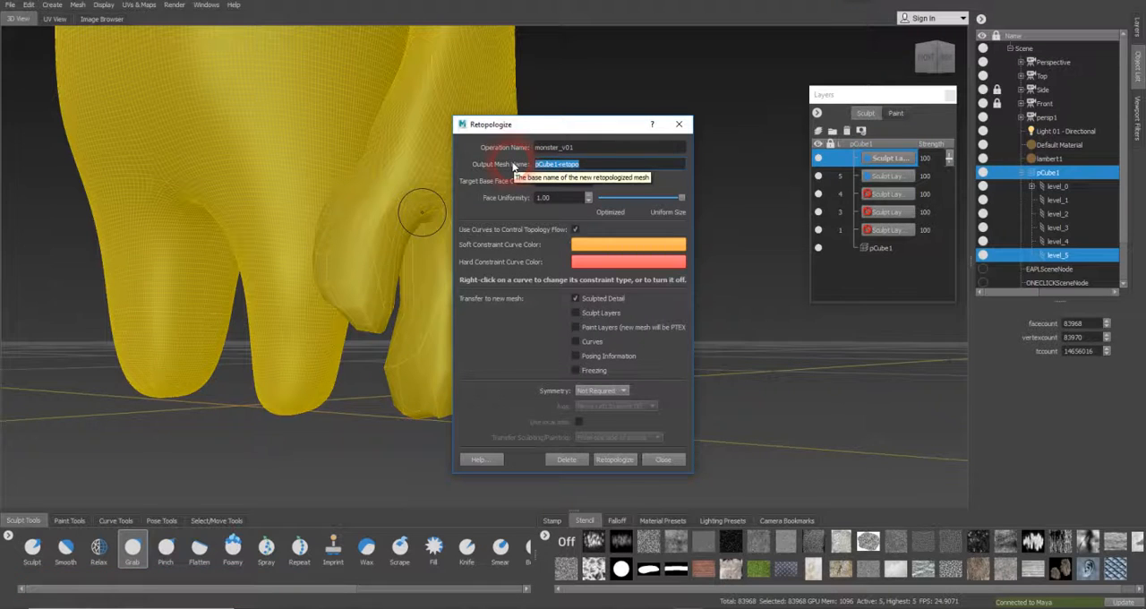
text(m)
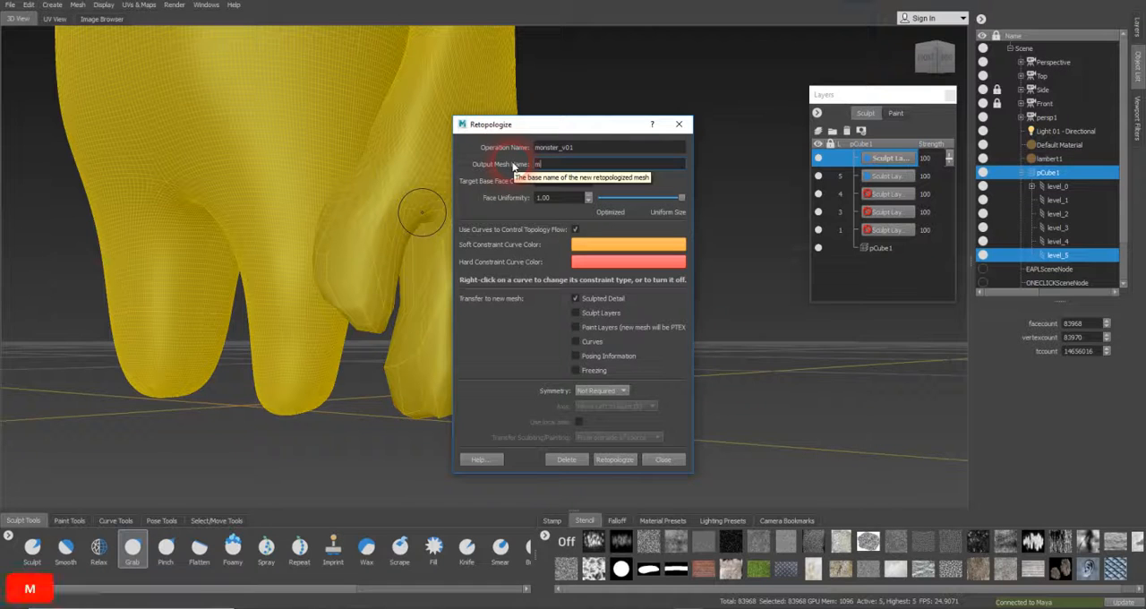
text(_v01)
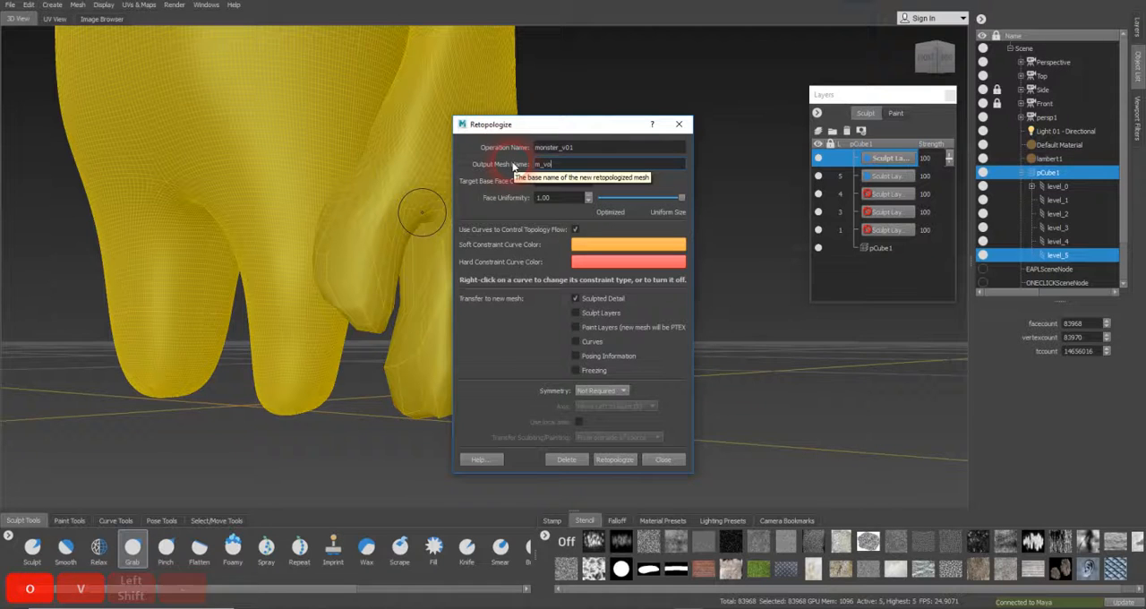
key(shift)
key(shift)
text(geometry)
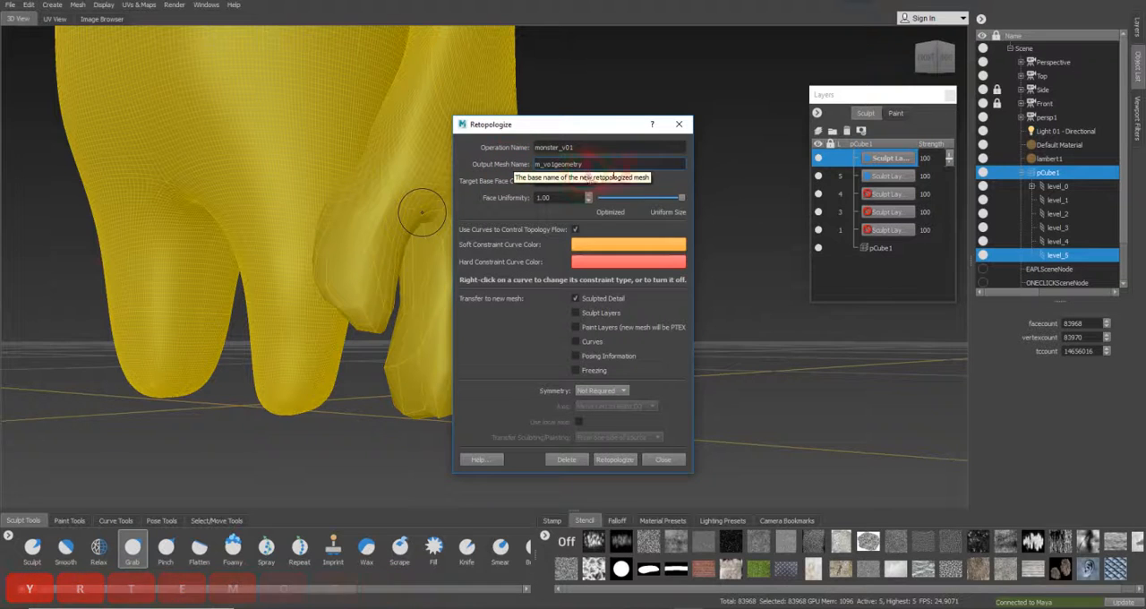
click(617, 162)
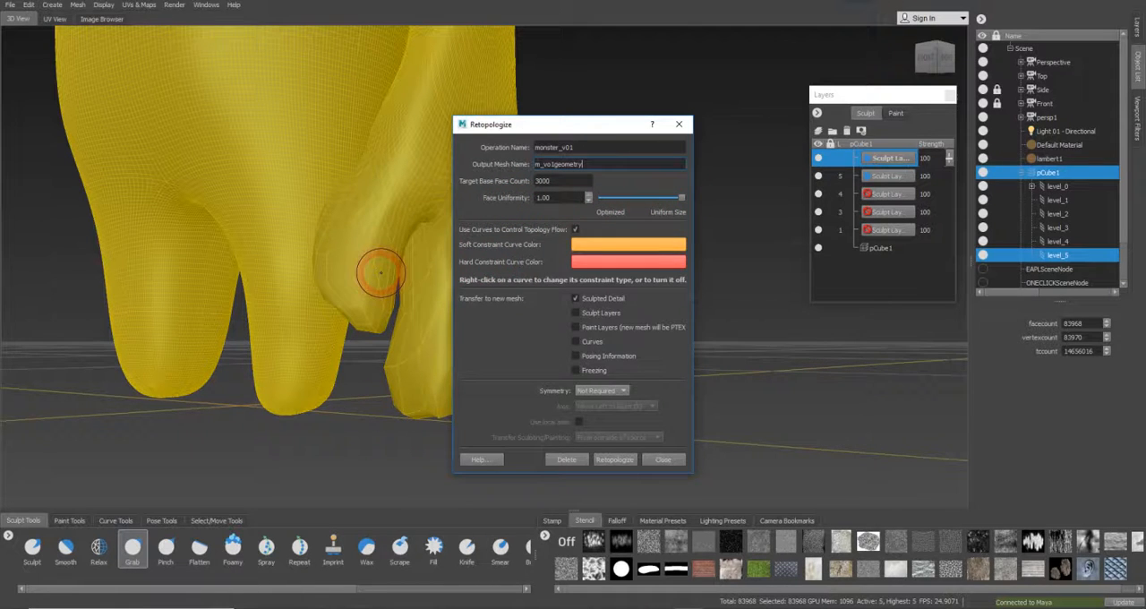
Retopologize the mesh with a target base face count of 3000 and Sculpted Detail transfer, and select the new mesh
drag(381, 274, 432, 254)
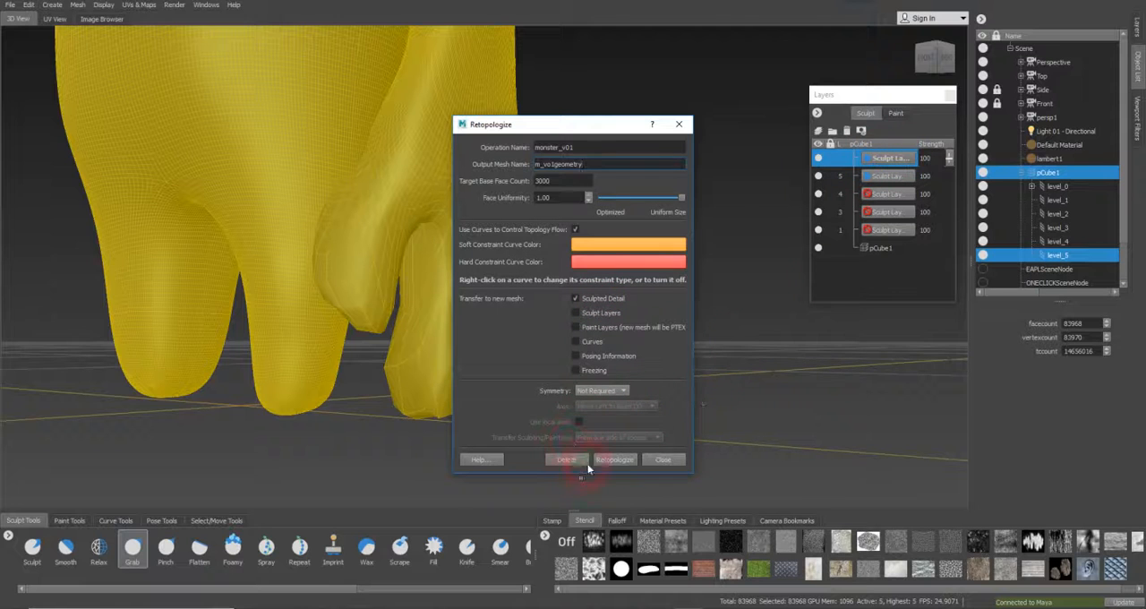
click(614, 460)
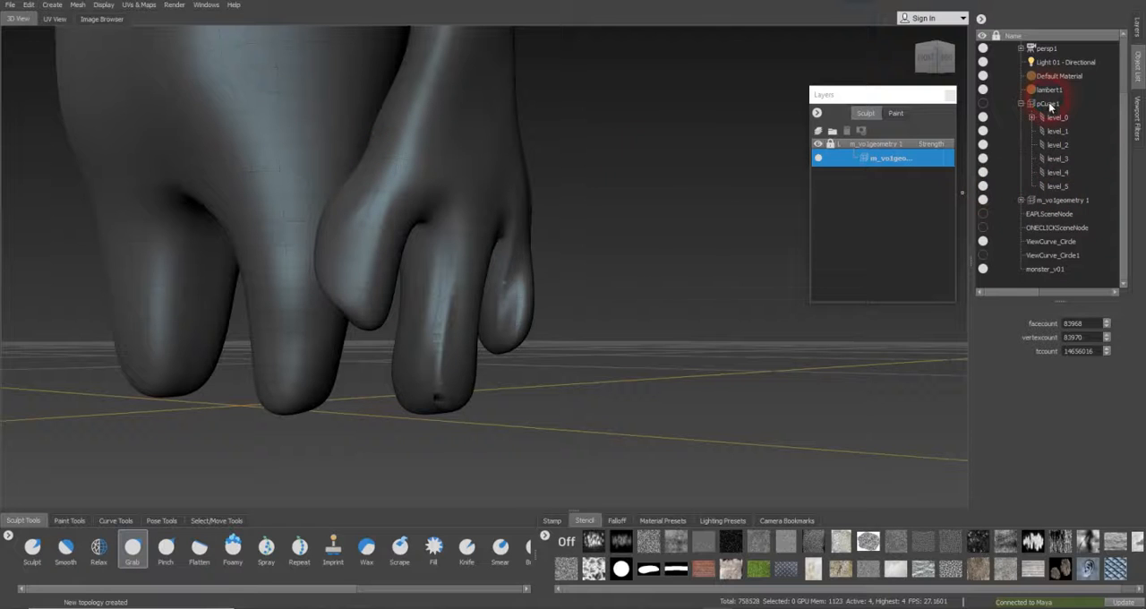
click(1067, 202)
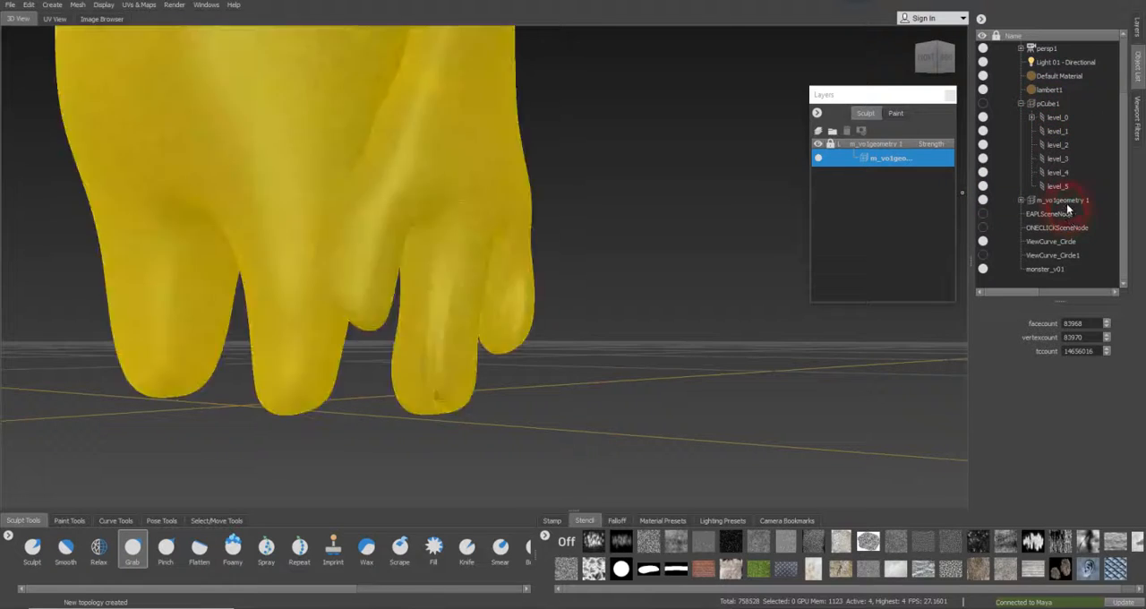
Hide the original pCube1 mesh together with its subdivision levels level_0 to level_5
click(1048, 104)
click(983, 105)
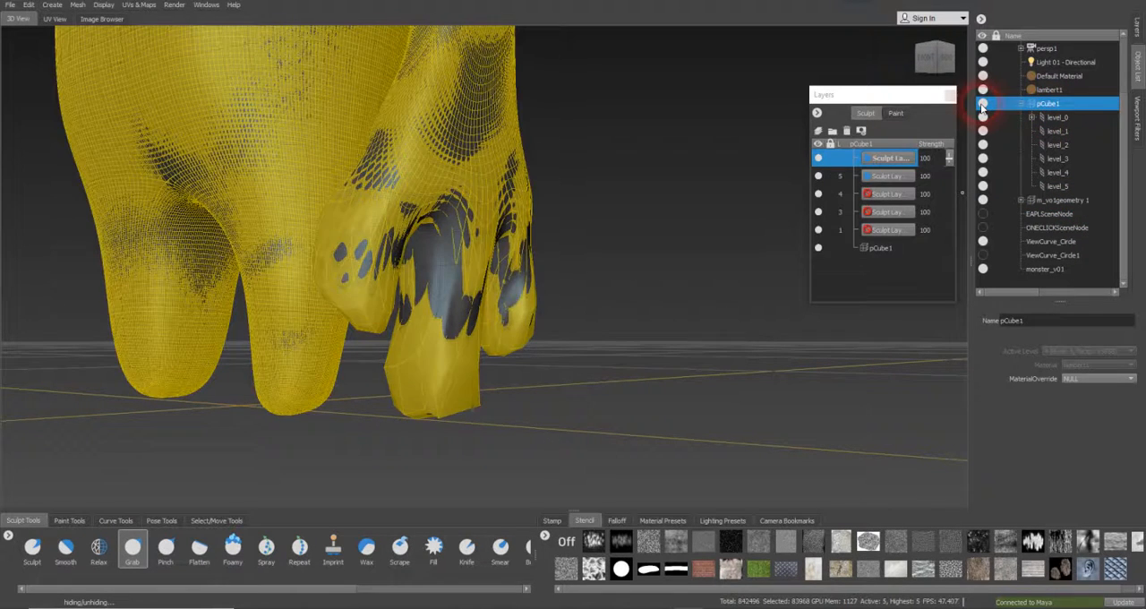
click(984, 119)
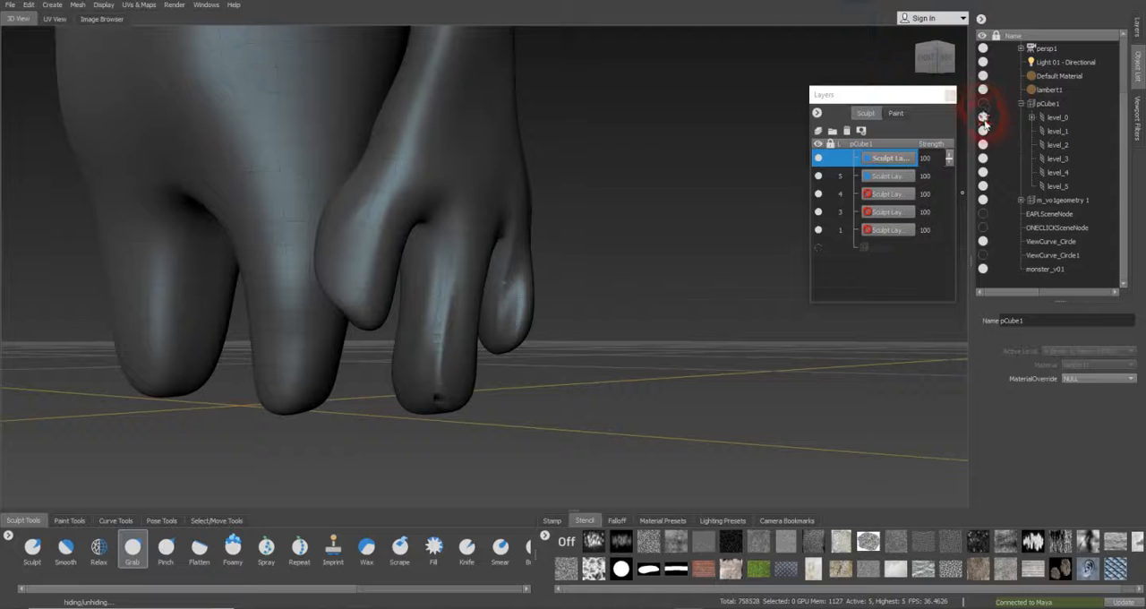
click(984, 131)
click(984, 145)
click(984, 158)
click(985, 172)
click(984, 185)
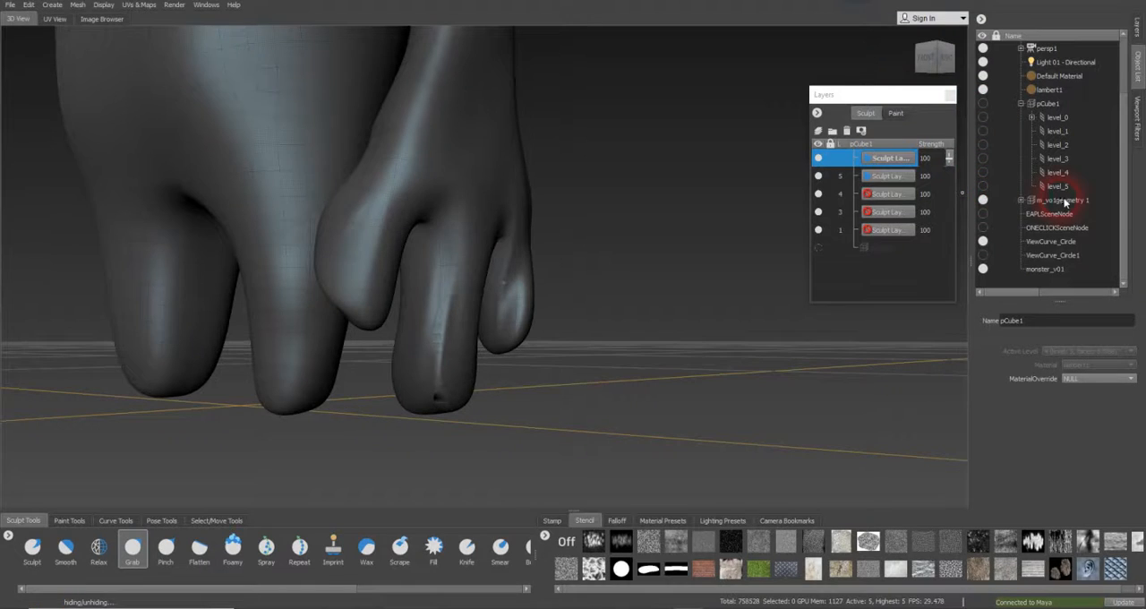
Expand the retopologized m_vo1geometry 1 mesh in the object list and select its level_3
click(1013, 199)
click(1029, 201)
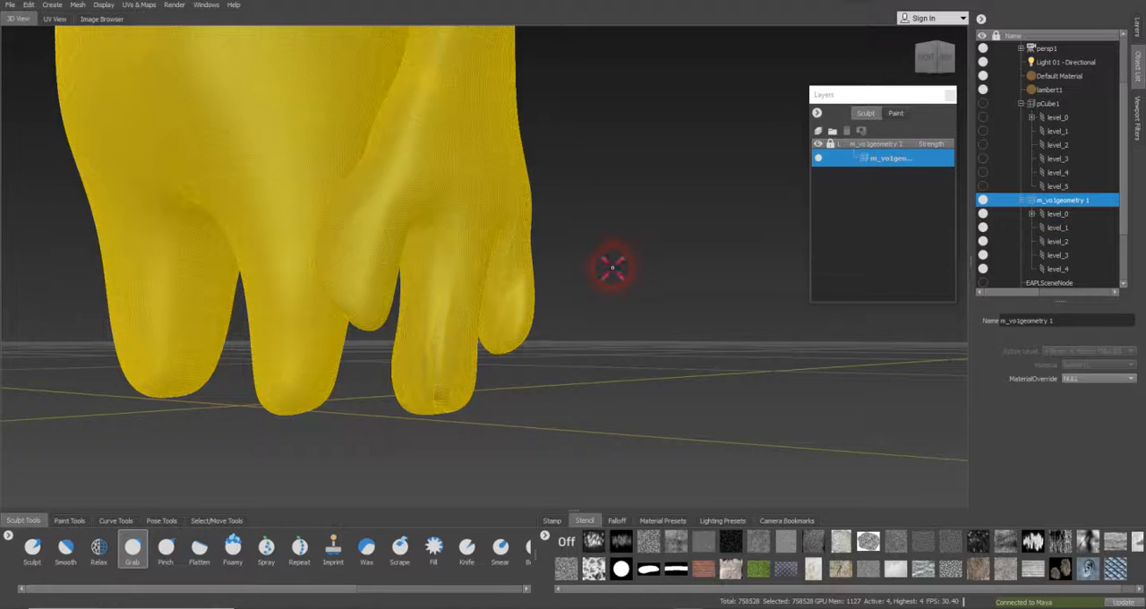
click(1051, 269)
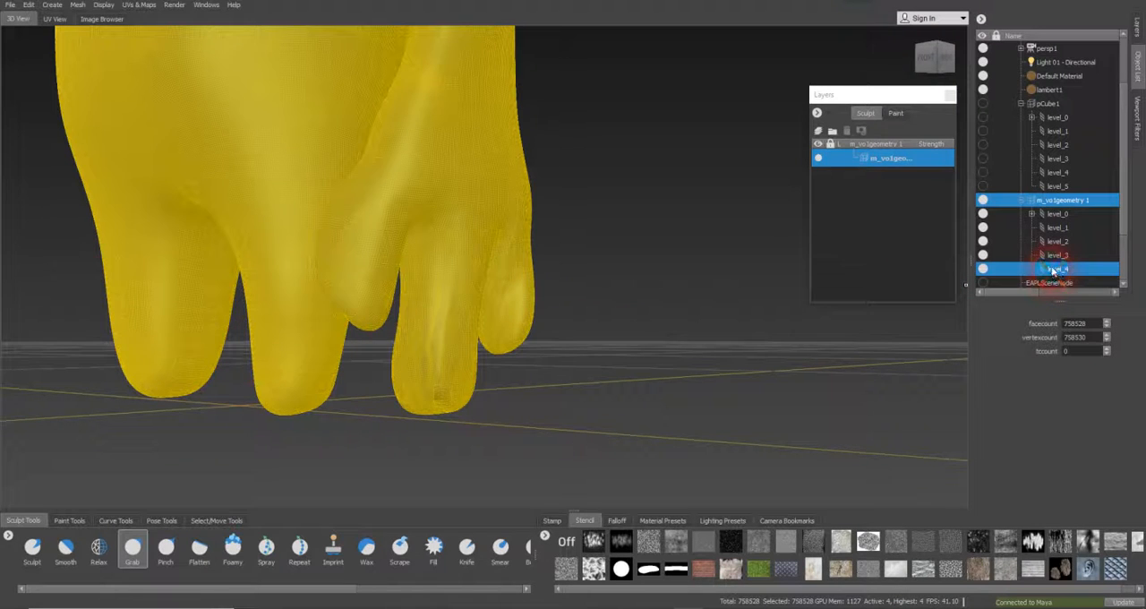
click(1052, 257)
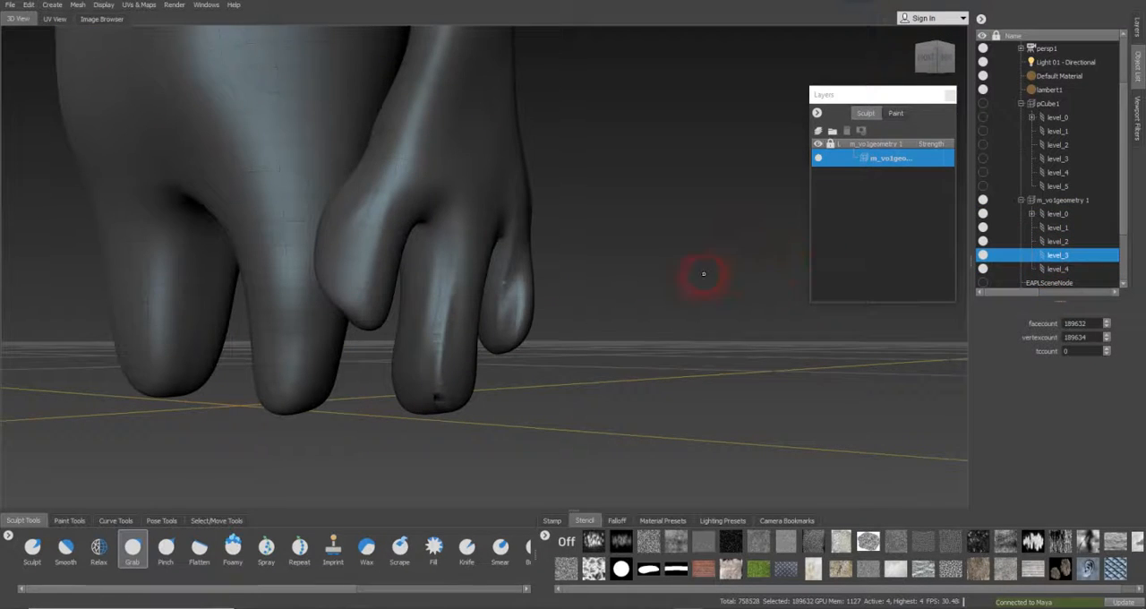
Move through the retopologized mesh's subdivision levels from 4 down to 0 and examine the fingers at each
alt+drag(644, 269, 576, 252)
key(Page_Up)
key(Page_Up)
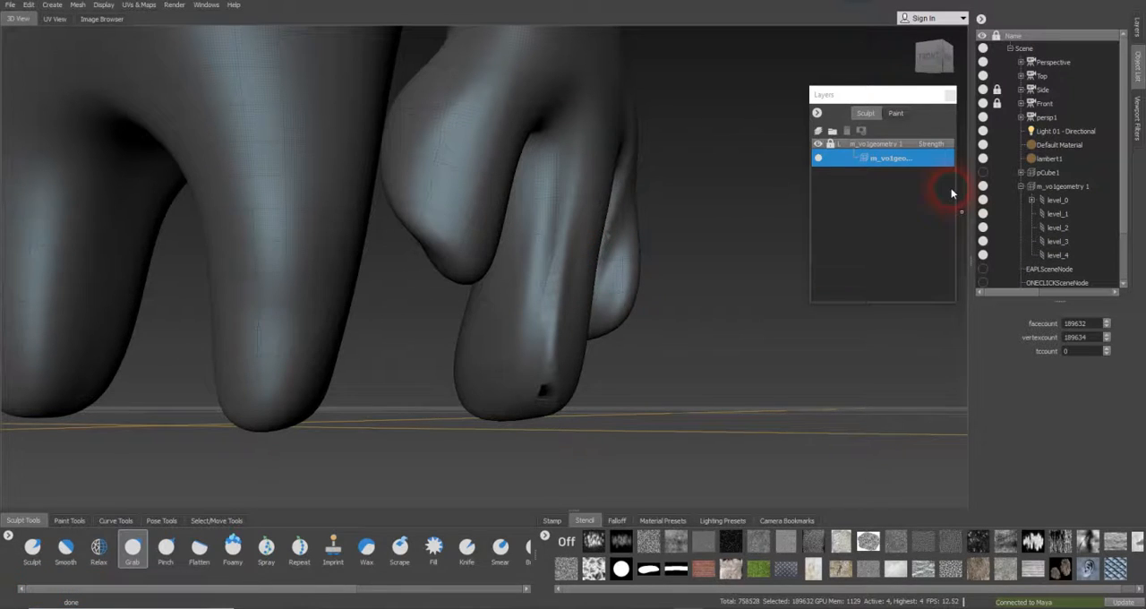
key(Page_Up)
key(Page_Down)
key(Page_Up)
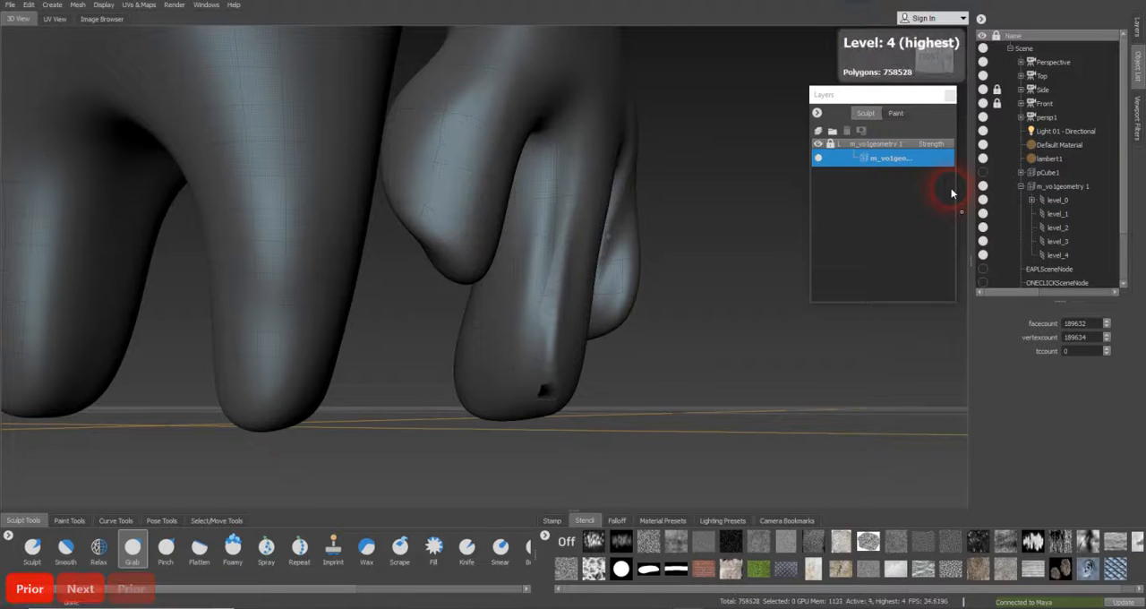
key(Page_Up)
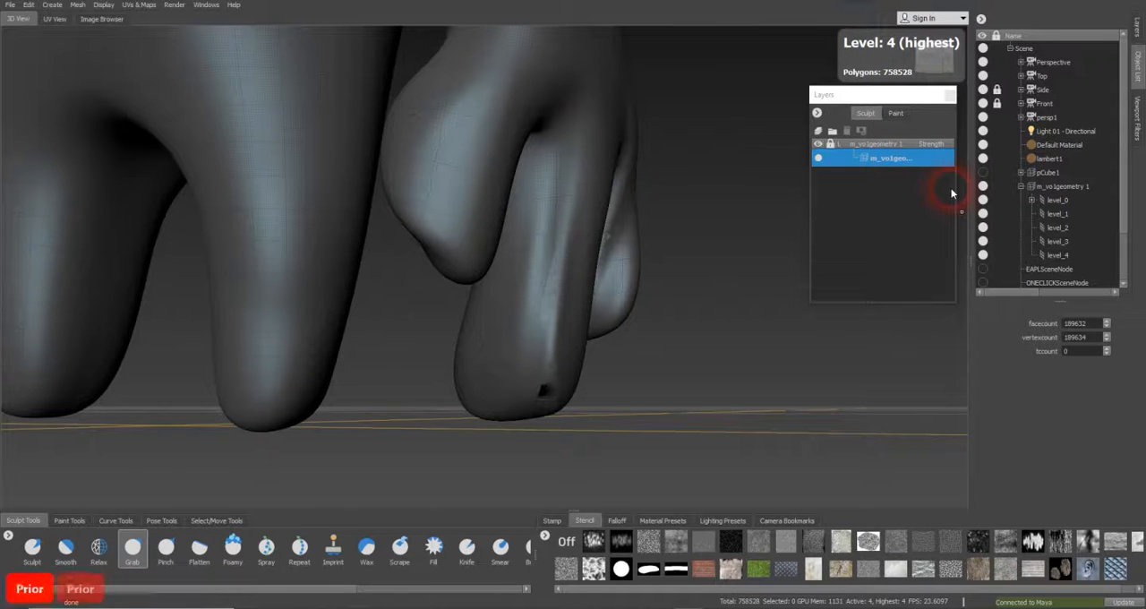
key(Page_Down)
key(Page_Up)
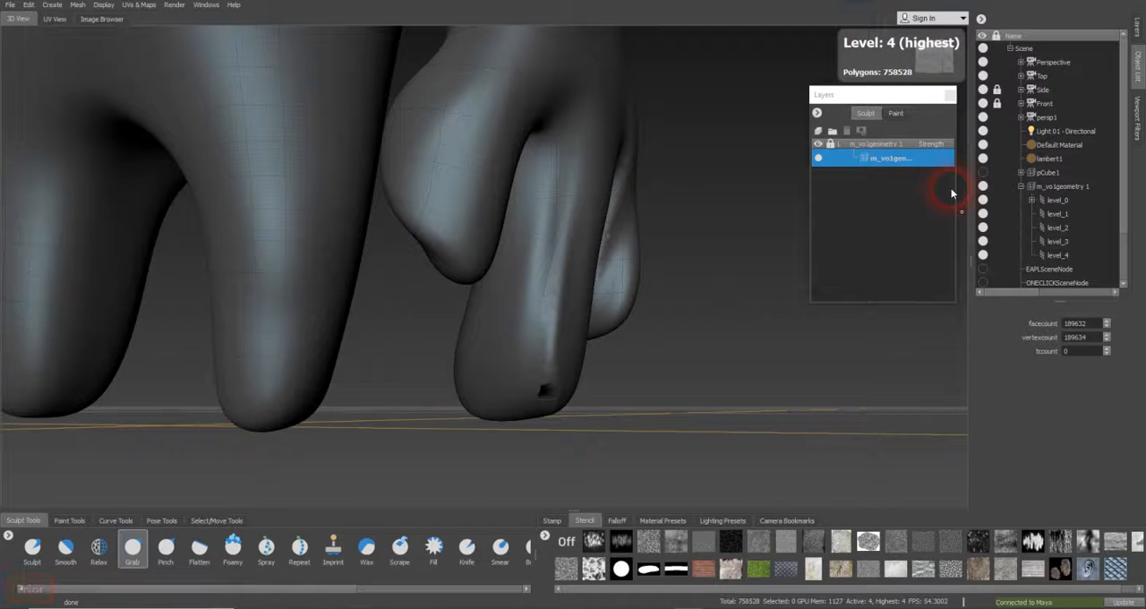
key(Page_Down)
key(Page_Down)
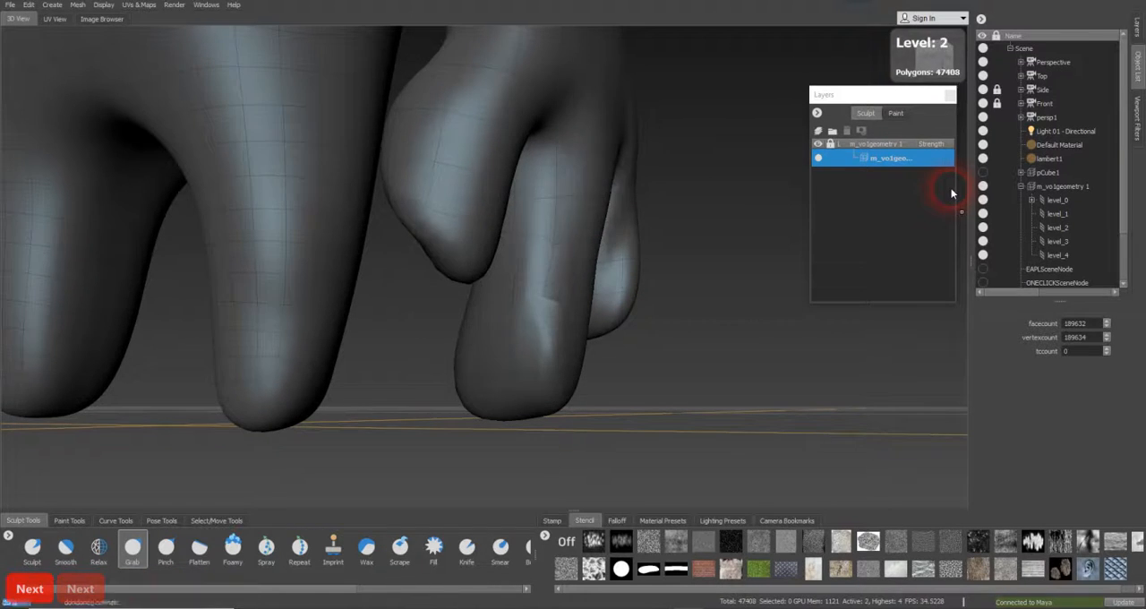
key(Page_Down)
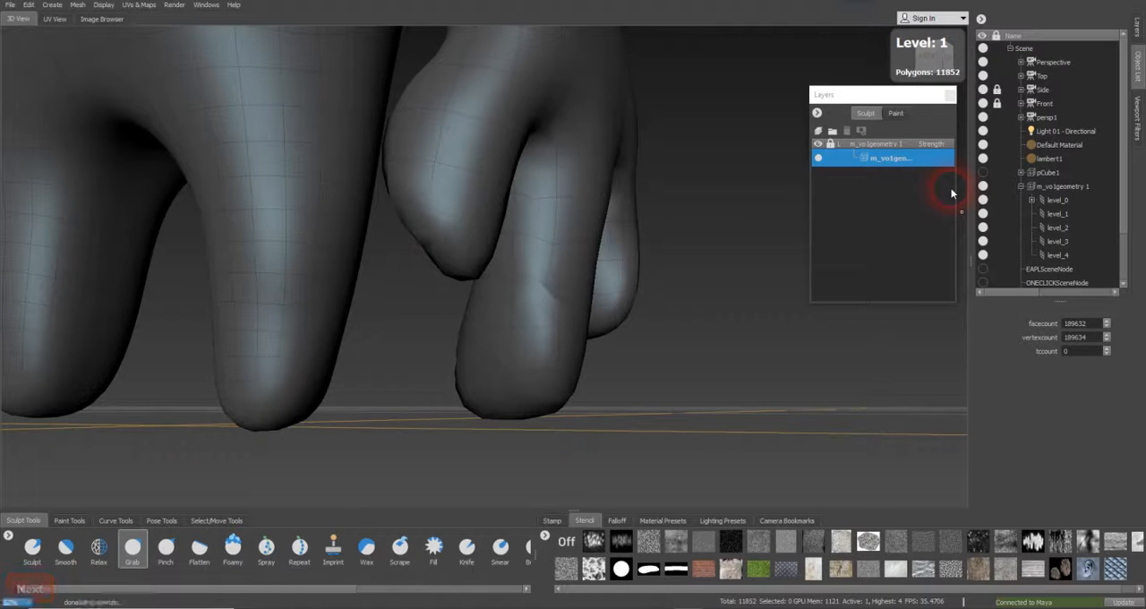
key(Page_Down)
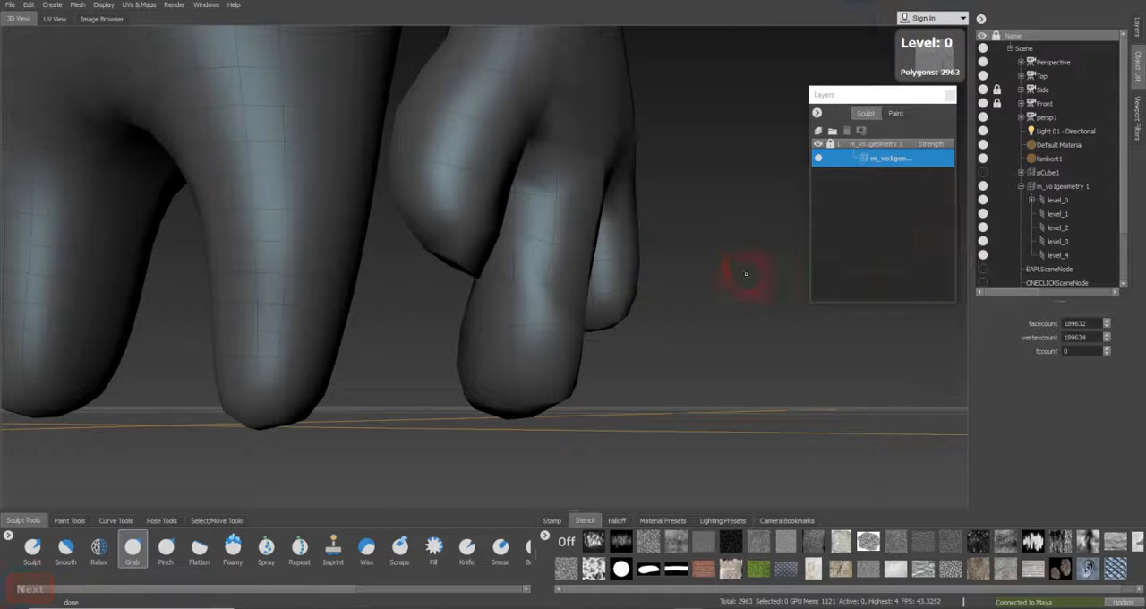
Compare the eye socket and upper body at subdivision levels 0 and 3
mouse_move(659, 301)
alt+mouse_down()
mouse_move(361, 329)
mouse_move(729, 317)
alt+mouse_up()
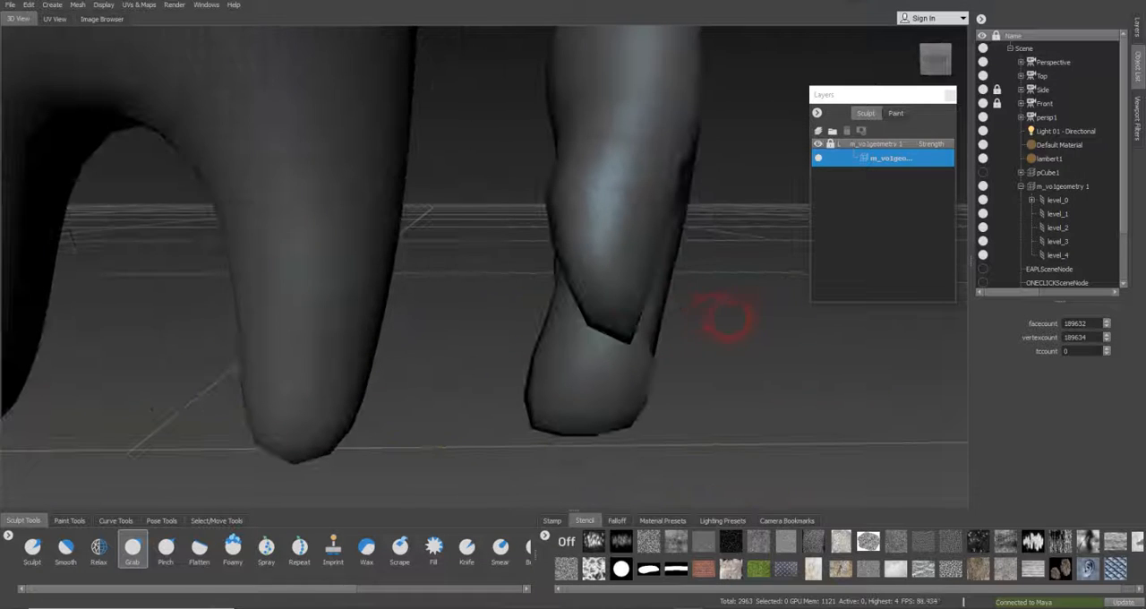
alt+drag(573, 268, 382, 267)
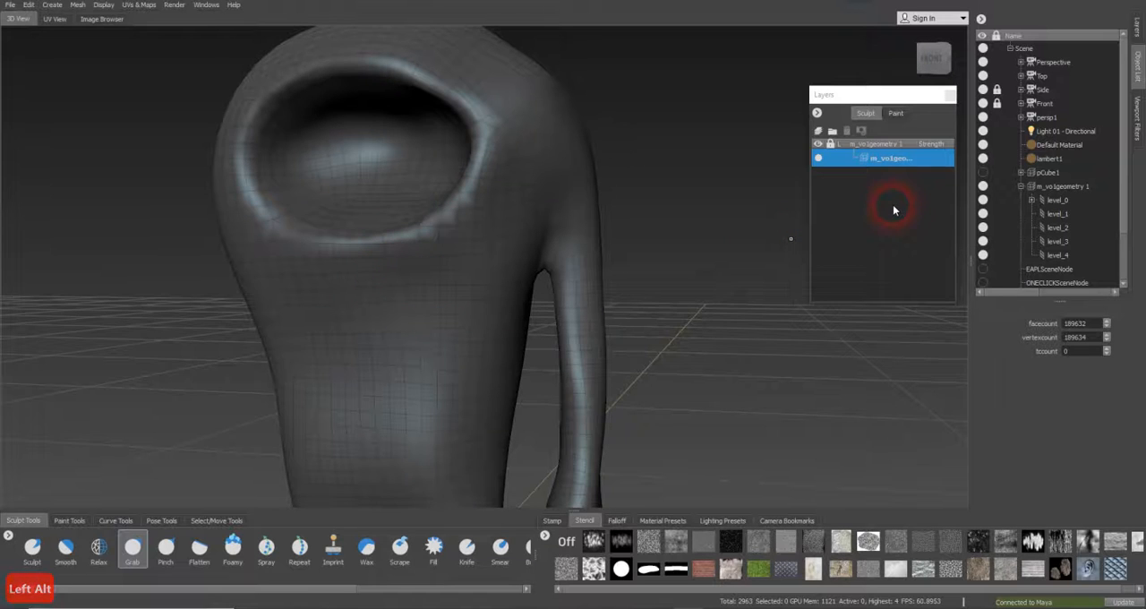
key(Page_Up)
key(Page_Up)
key(Page_Up)
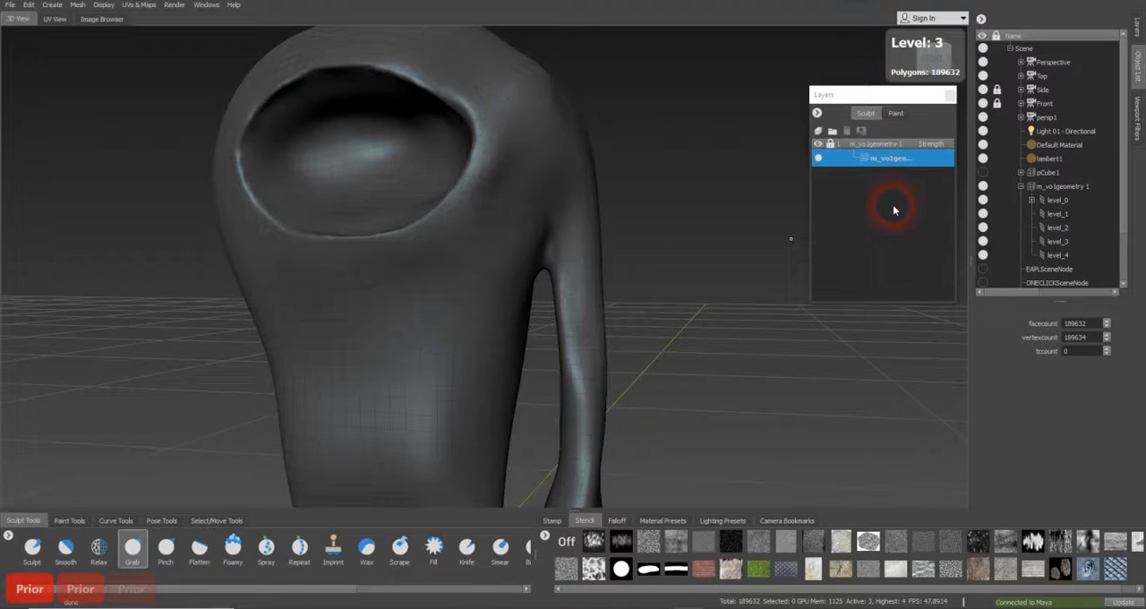
key(Page_Down)
key(Page_Down)
key(Page_Down)
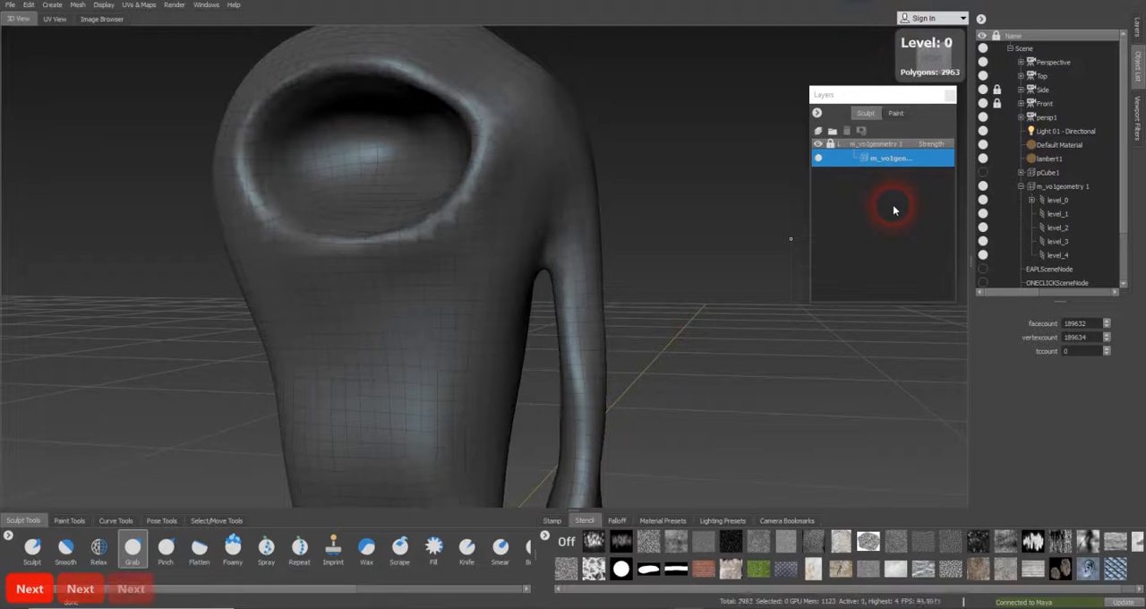
Check the legs and hand at the different subdivision levels and leave the retopologized mesh at level 2
alt+drag(742, 269, 678, 251)
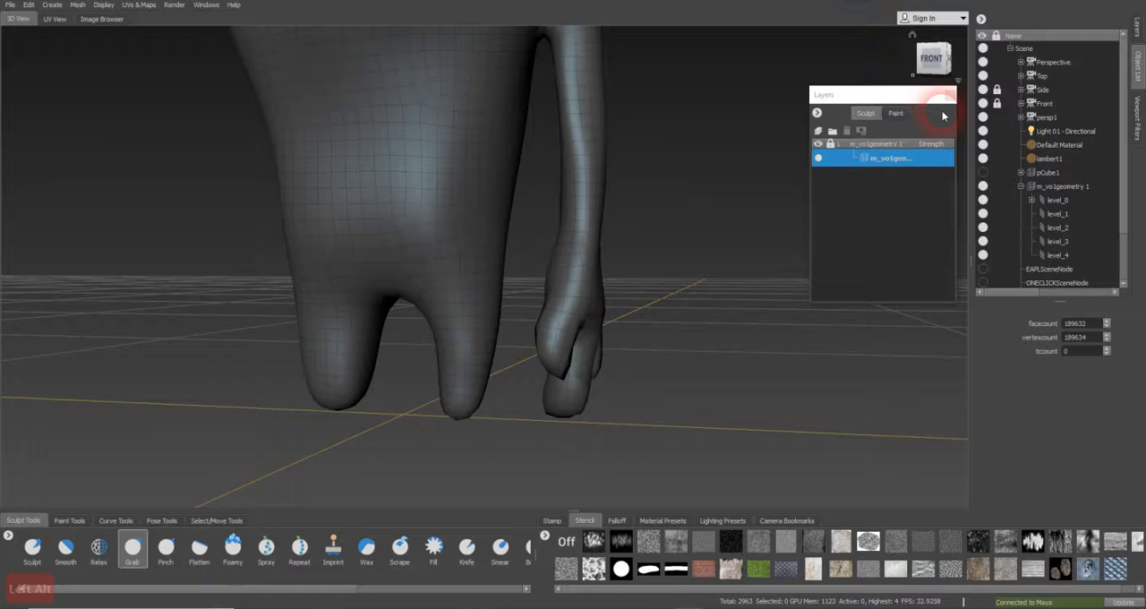
key(Page_Up)
key(Page_Up)
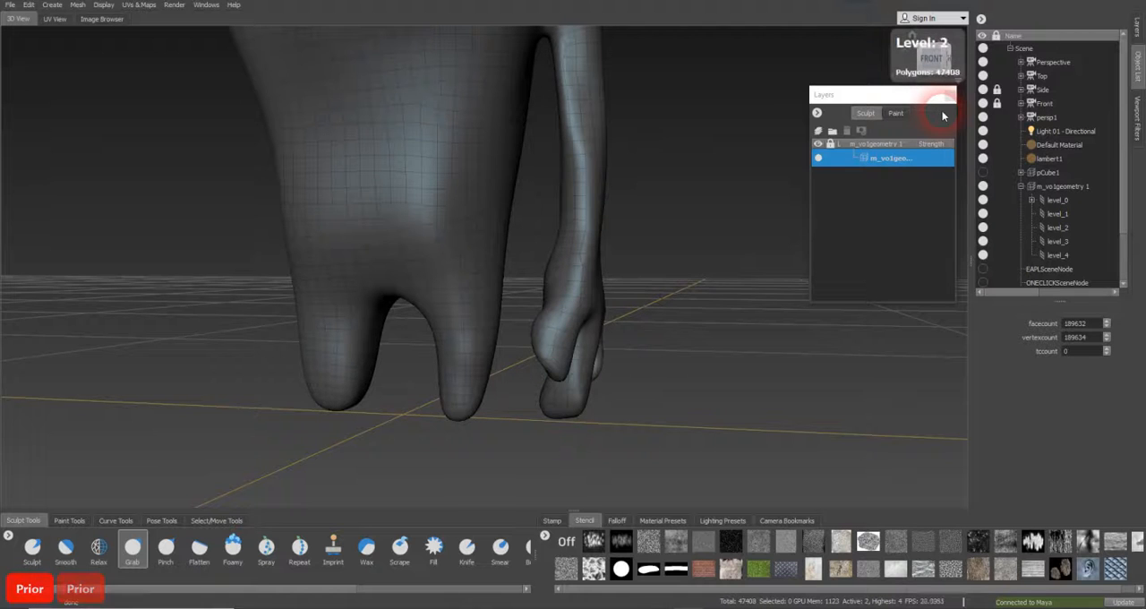
key(Page_Up)
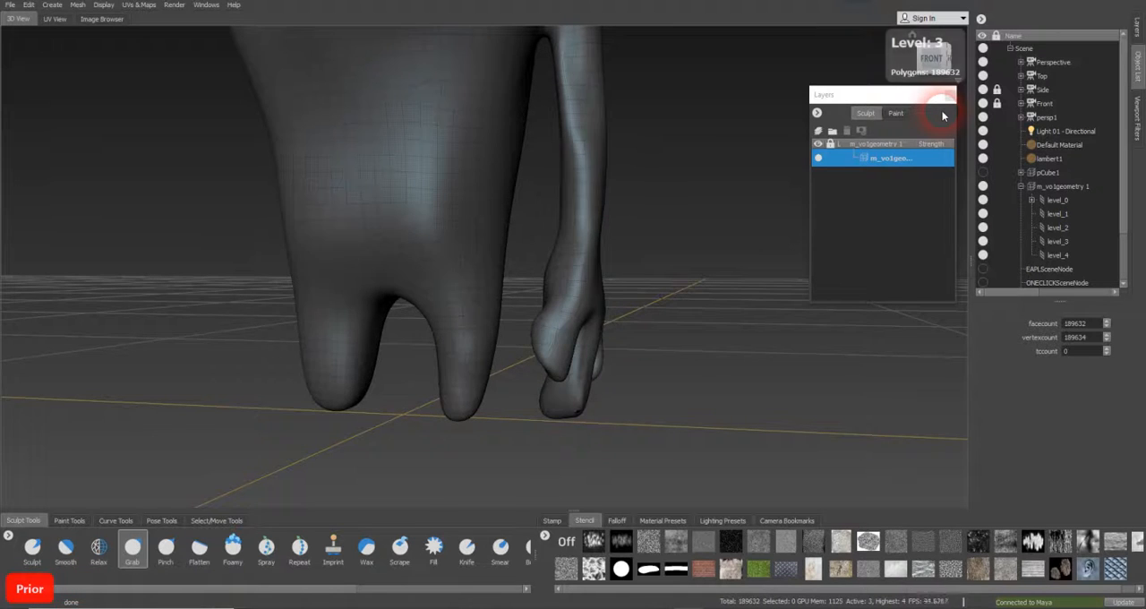
key(Page_Up)
key(Page_Down)
key(Page_Down)
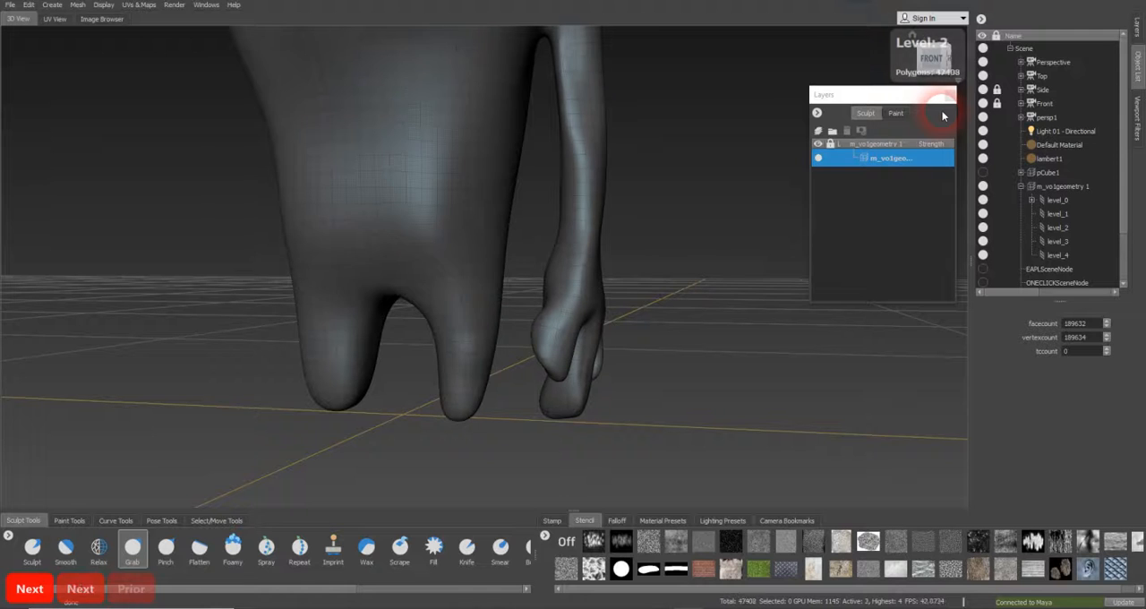
Rework the thumb and fingers of the retopologized hand with the Sculpt and Smooth brushes, ending on subdivision level 1
mouse_move(544, 332)
alt+mouse_down()
mouse_move(598, 332)
mouse_move(529, 331)
alt+mouse_up()
alt+right_drag(528, 331, 651, 309)
alt+drag(547, 335, 585, 340)
alt+right_drag(589, 326, 631, 306)
mouse_move(582, 305)
alt+mouse_down()
mouse_move(609, 310)
mouse_move(493, 328)
mouse_move(499, 307)
mouse_move(613, 309)
mouse_move(568, 313)
mouse_move(591, 310)
alt+mouse_up()
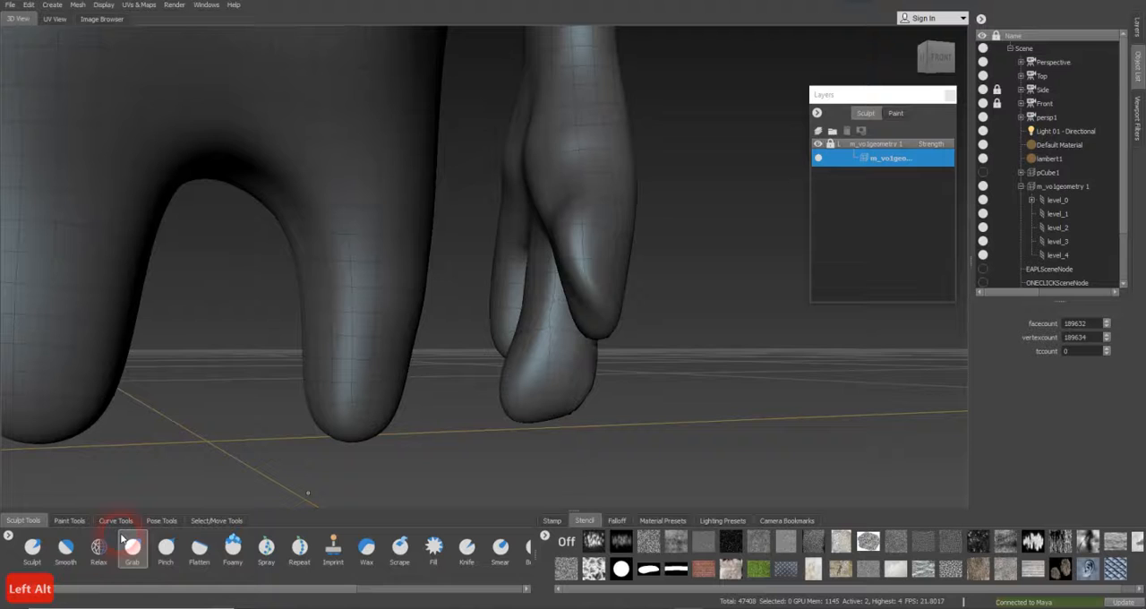
click(93, 561)
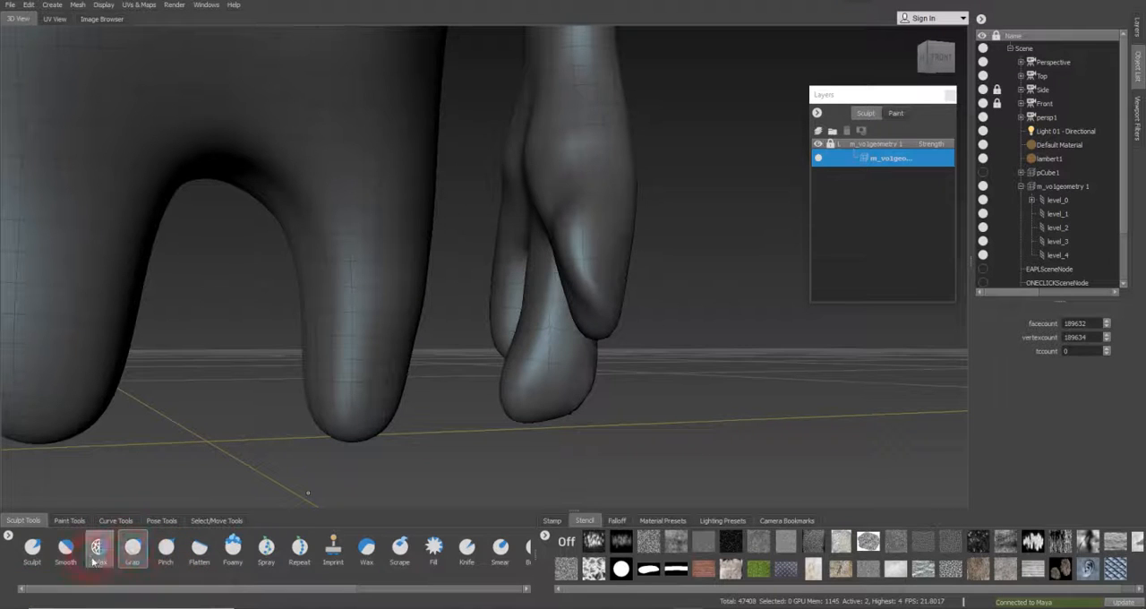
click(32, 548)
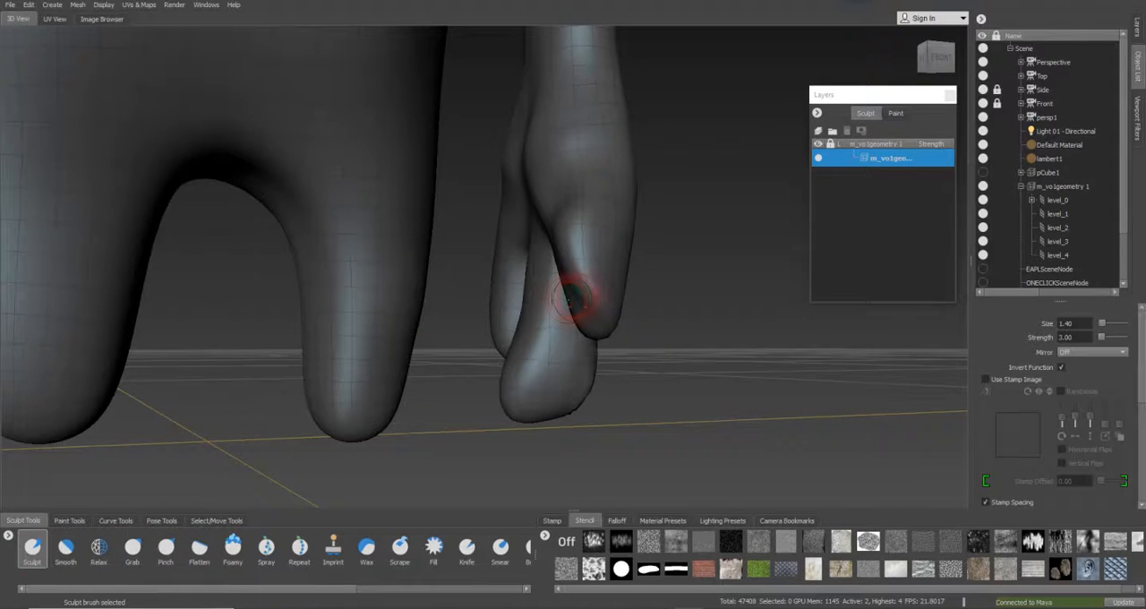
alt+right_drag(571, 299, 668, 294)
alt+drag(668, 294, 672, 290)
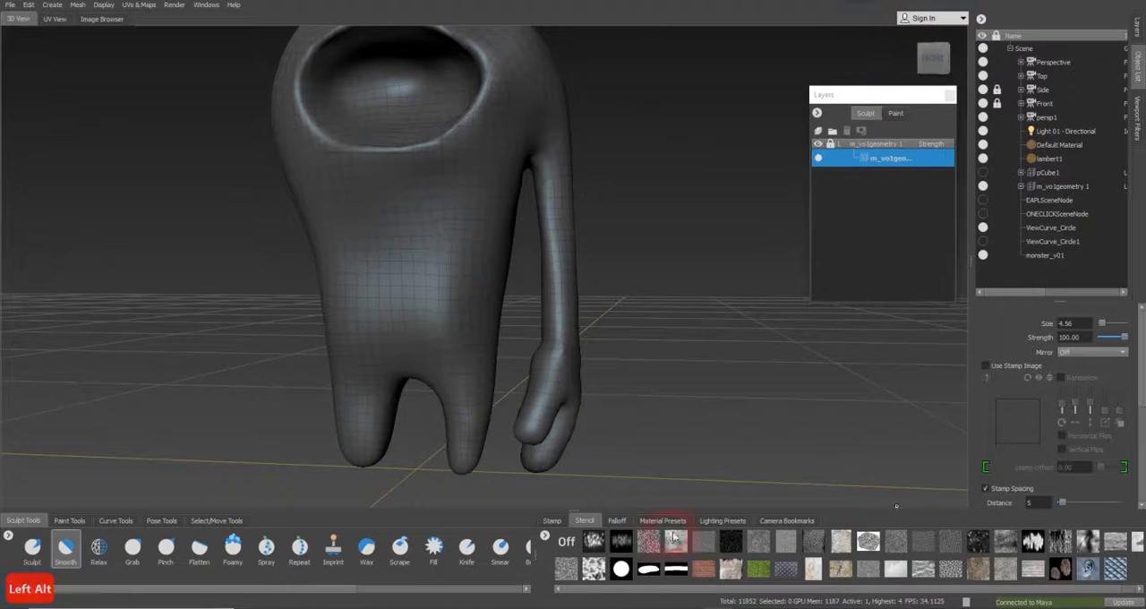
Examine the smoothed hand and legs from several angles
alt+right_drag(583, 474, 515, 381)
alt+middle_drag(520, 378, 520, 354)
alt+drag(520, 351, 581, 361)
alt+right_drag(582, 361, 704, 346)
alt+middle_drag(470, 430, 475, 340)
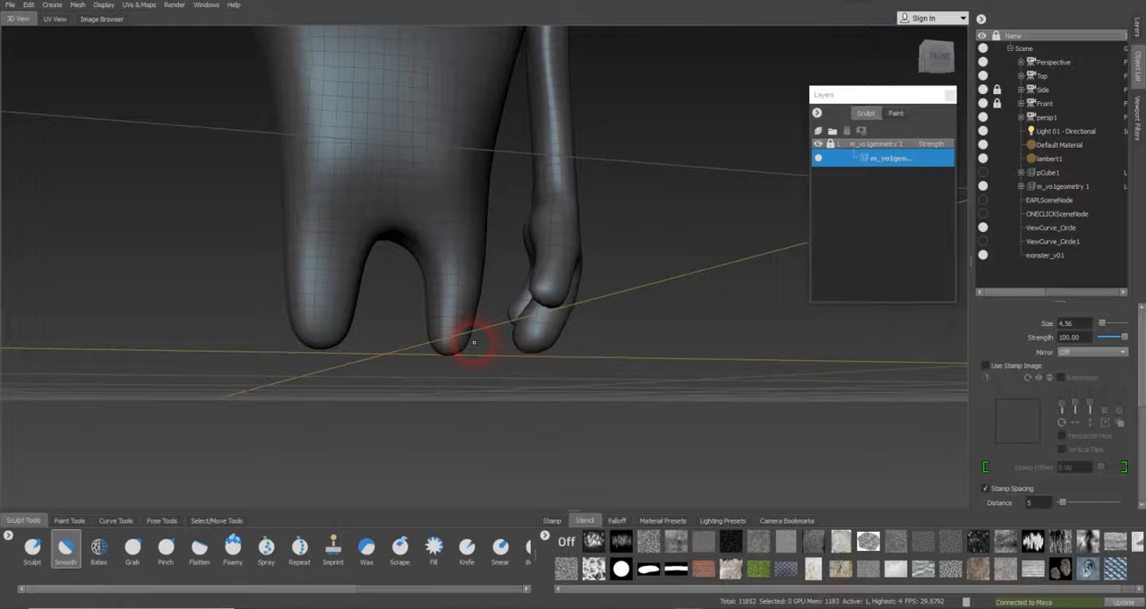
alt+right_drag(476, 341, 632, 328)
alt+drag(632, 328, 543, 328)
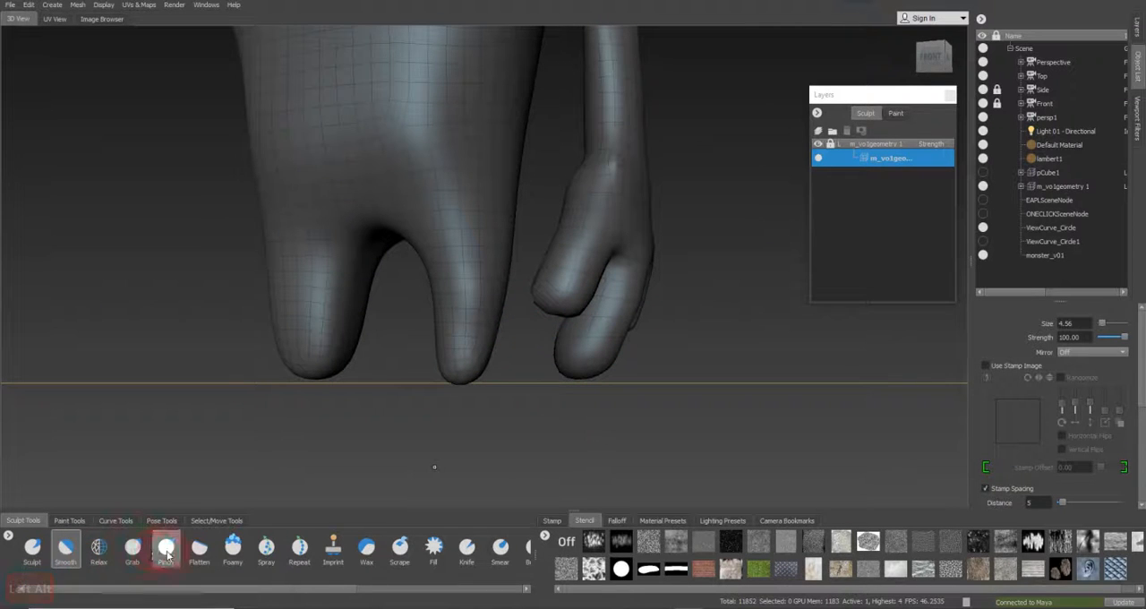
alt+drag(653, 302, 755, 239)
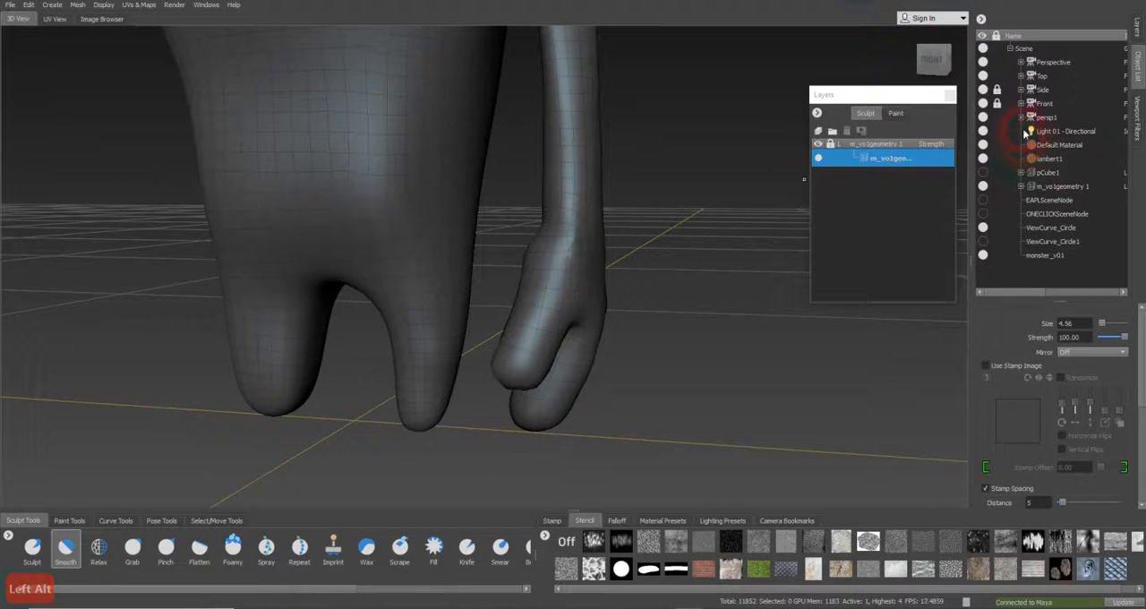
Review the face counts of the hidden pCube1 mesh's subdivision levels, level_0 to level_5
click(1022, 173)
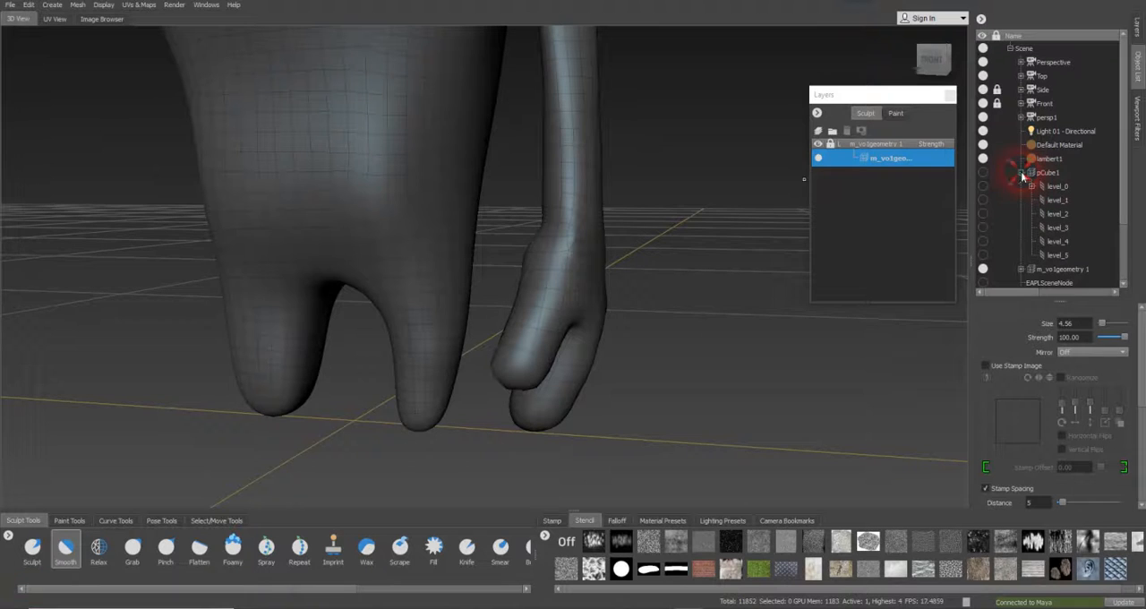
click(1071, 187)
click(1062, 200)
click(1060, 214)
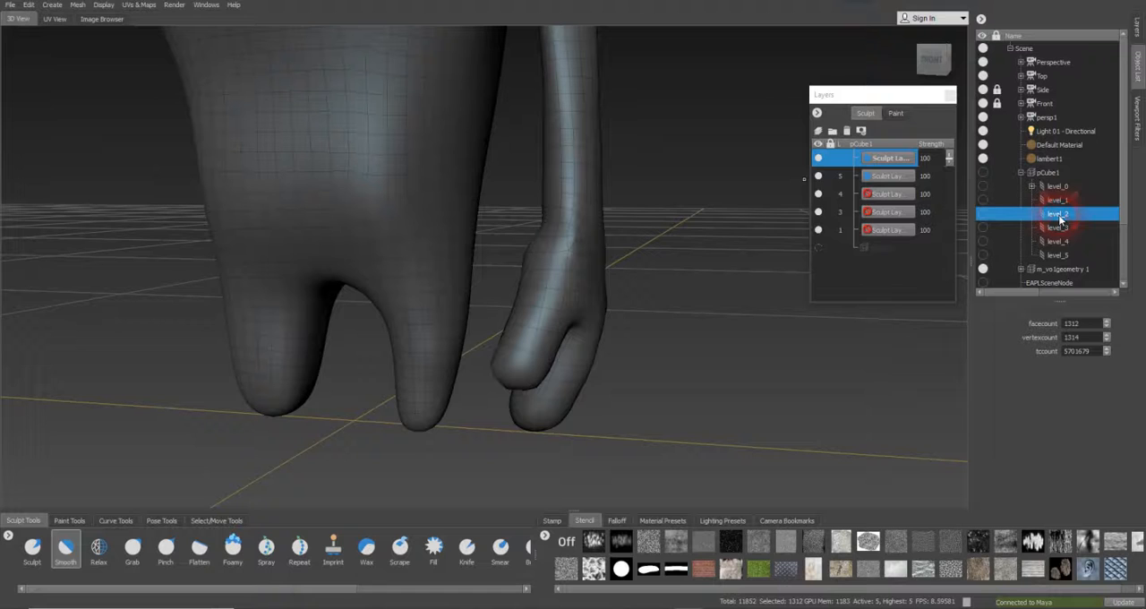
click(1060, 227)
click(1060, 241)
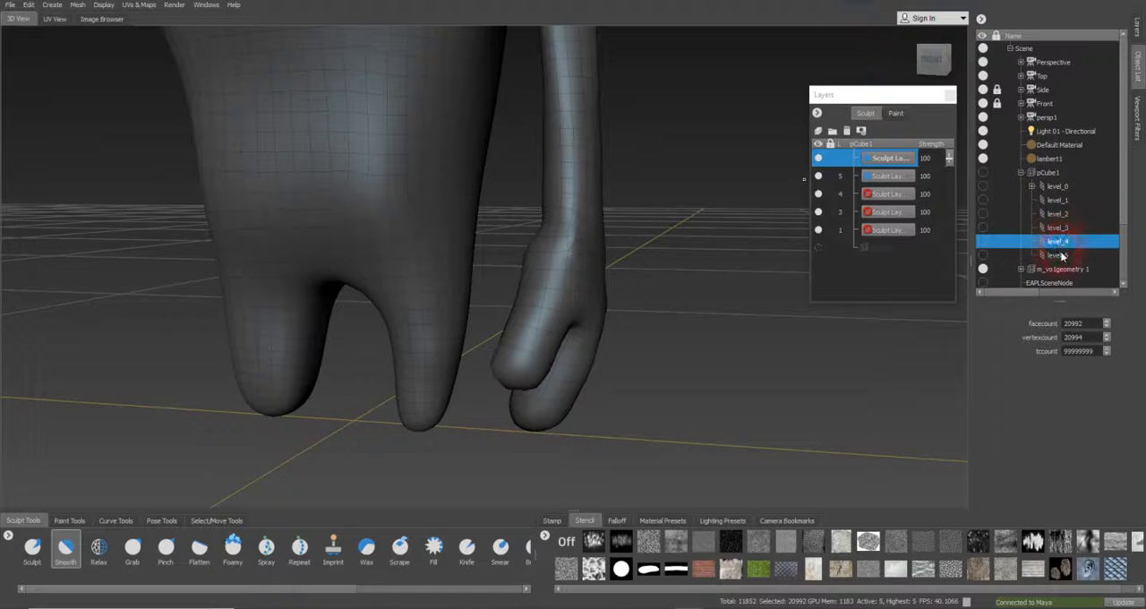
click(1061, 255)
click(1054, 187)
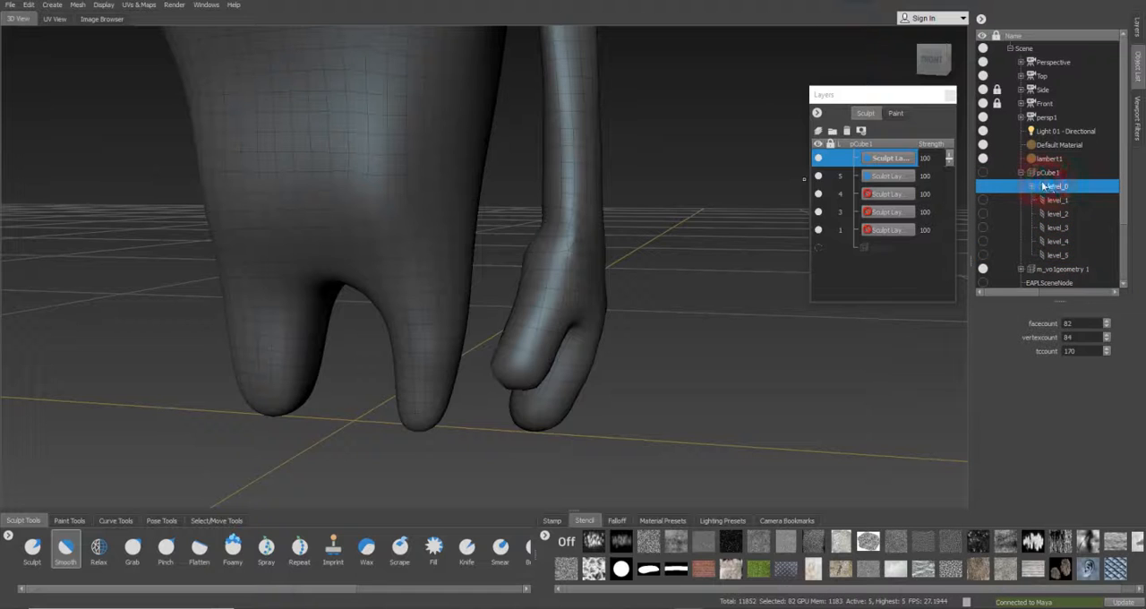
Select level_5 of the hidden pCube1 mesh in the object list
click(878, 163)
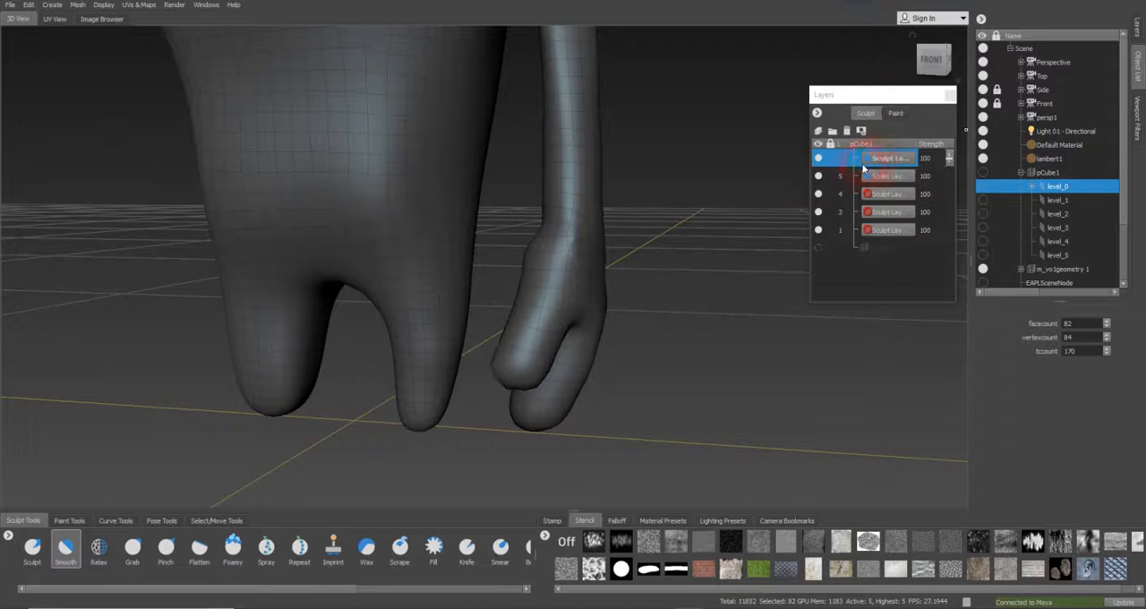
click(740, 194)
click(1053, 256)
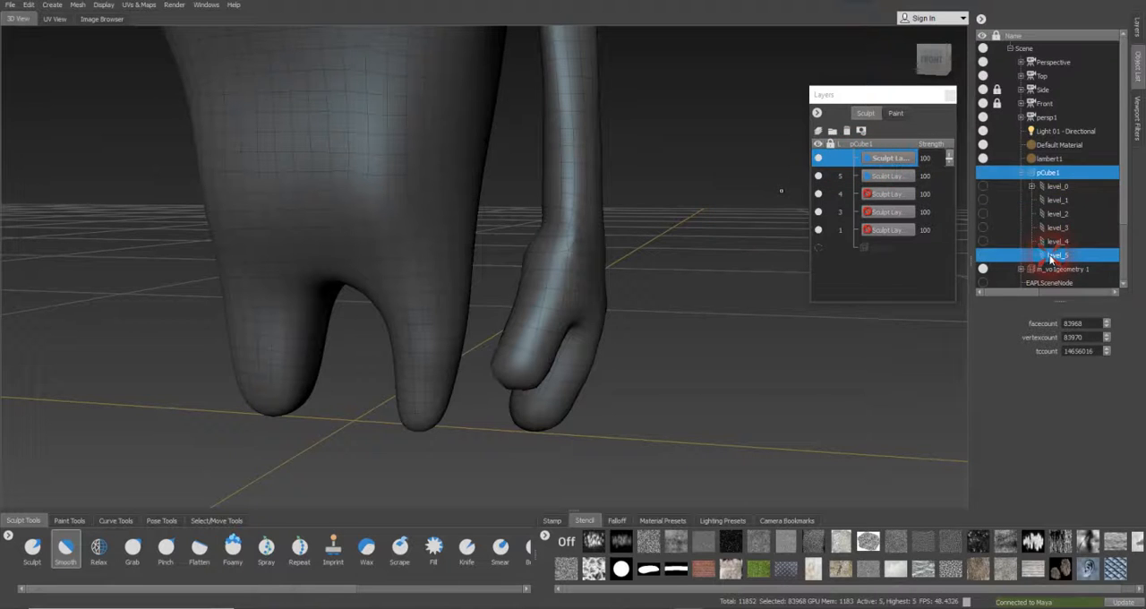
scroll(1079, 239, down, 2)
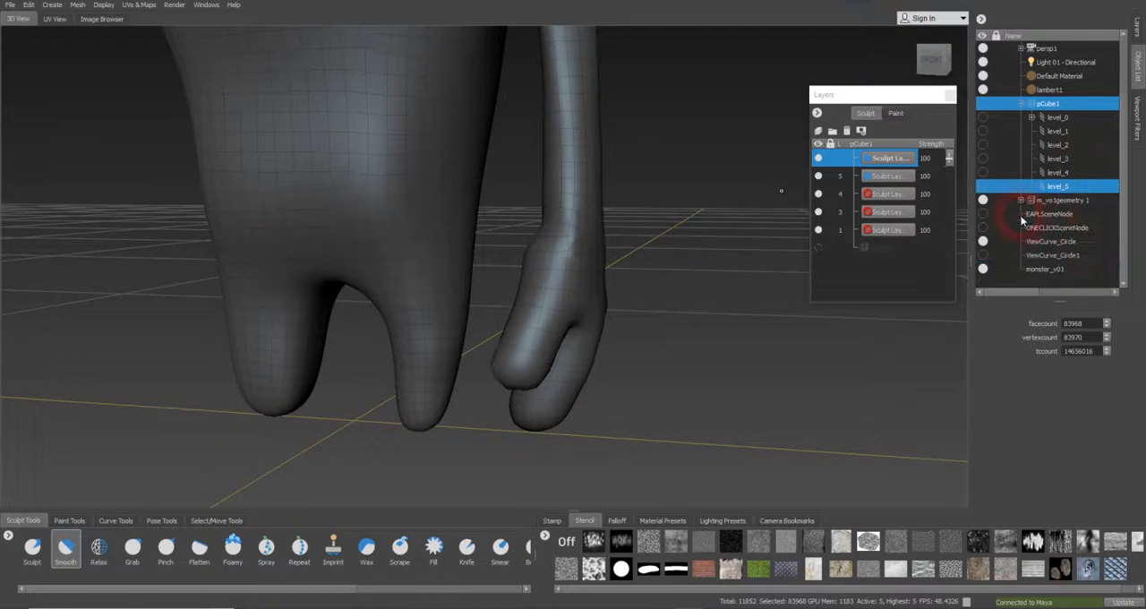
Review the face counts and wireframe of the m_vo1geometry 1 mesh from level_4 down to level_1, ending on level_2
click(1021, 200)
click(1058, 269)
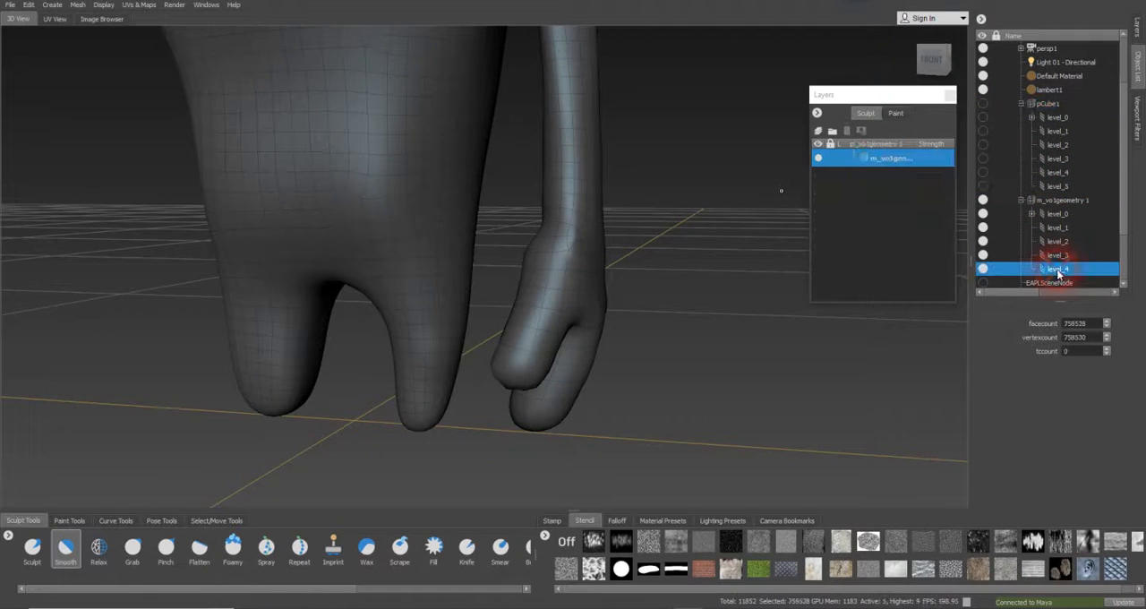
click(1058, 257)
click(1058, 243)
click(1058, 229)
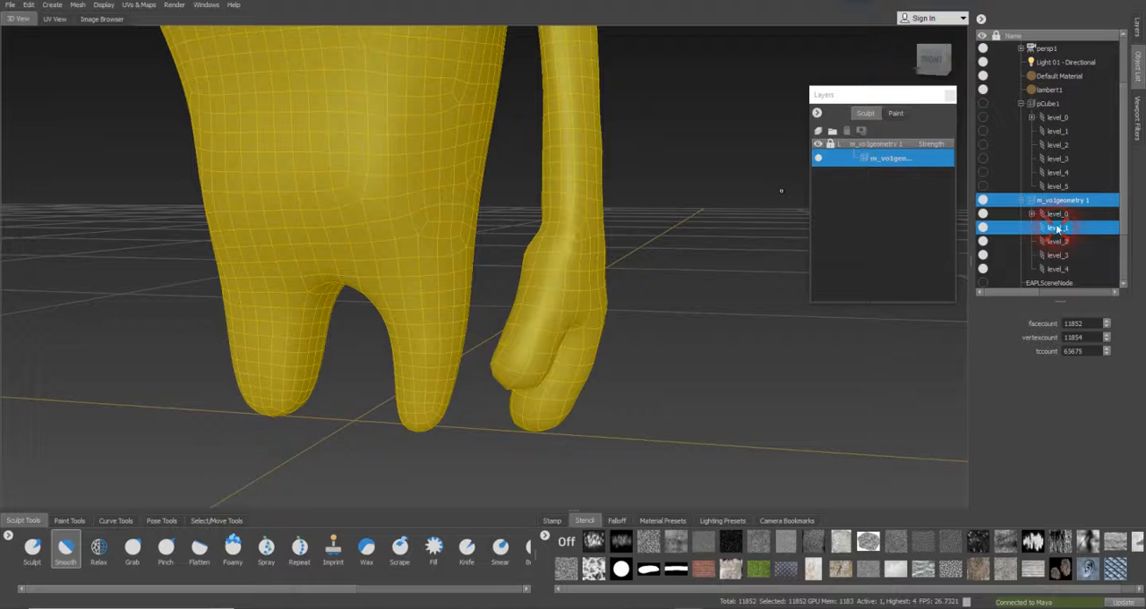
alt+drag(594, 249, 567, 242)
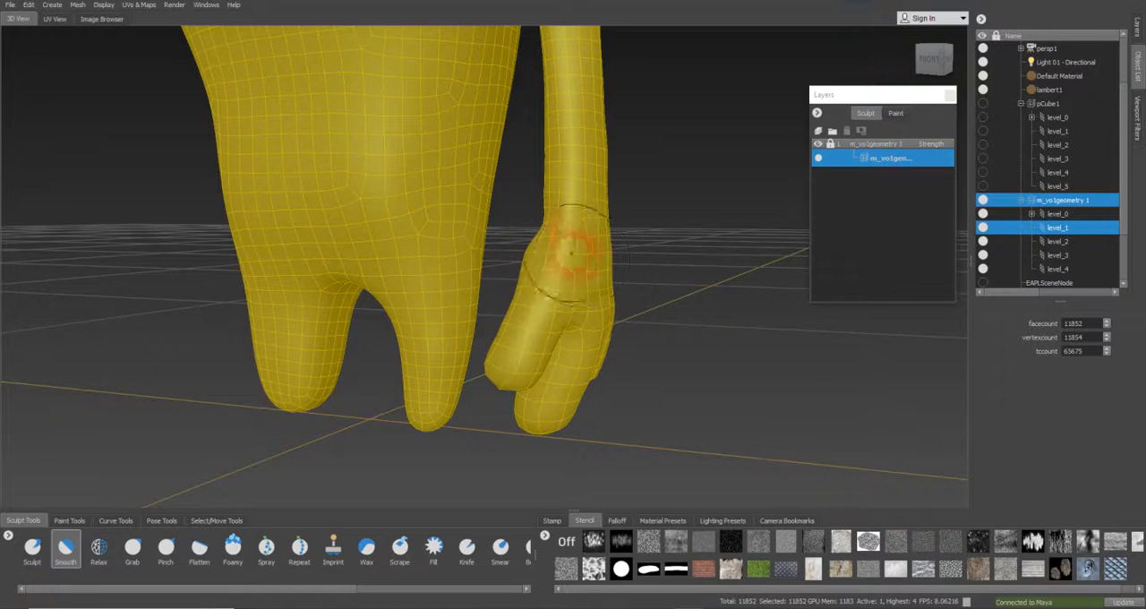
alt+middle_drag(563, 192, 560, 241)
alt+drag(559, 242, 616, 243)
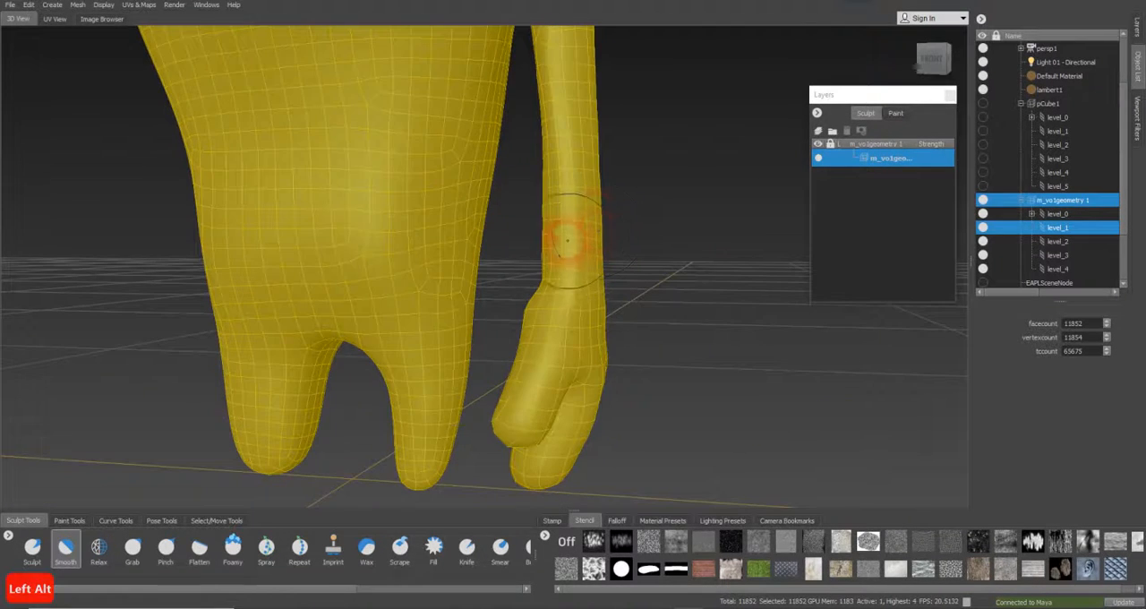
alt+drag(573, 200, 581, 195)
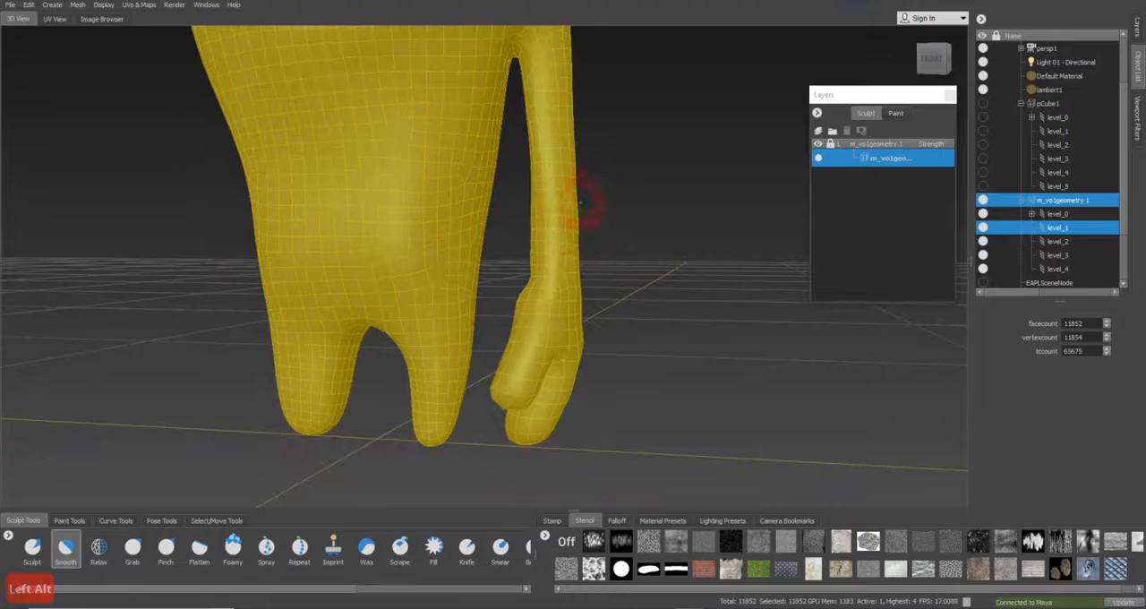
click(1061, 241)
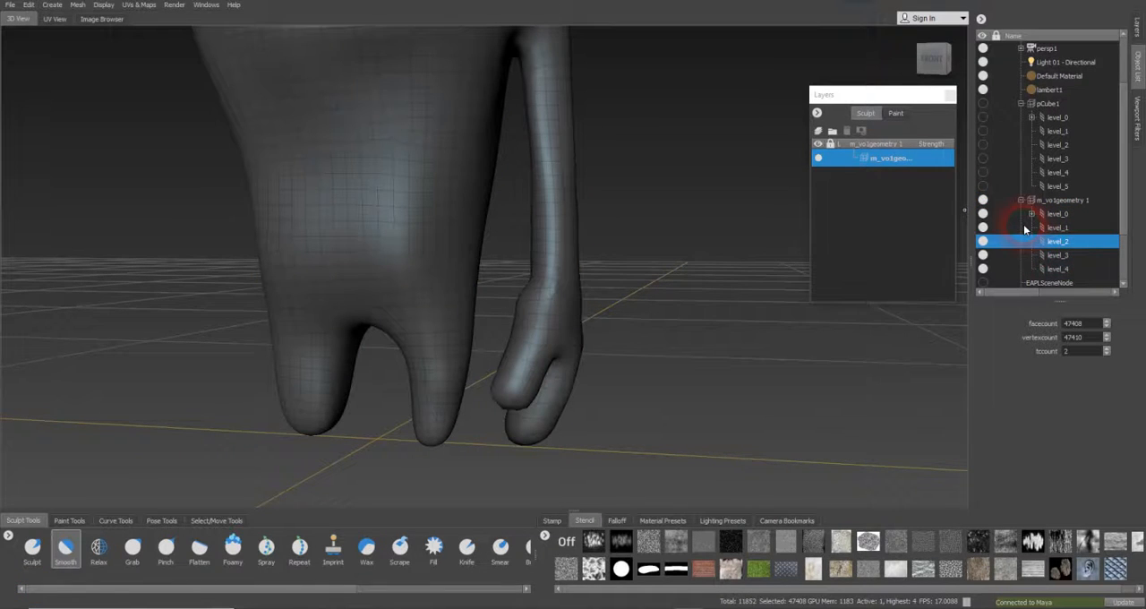
Raise the mesh to subdivision level 4 and smooth the palm and fingers with the Smooth brush
key(Page_Up)
key(Page_Up)
key(Page_Up)
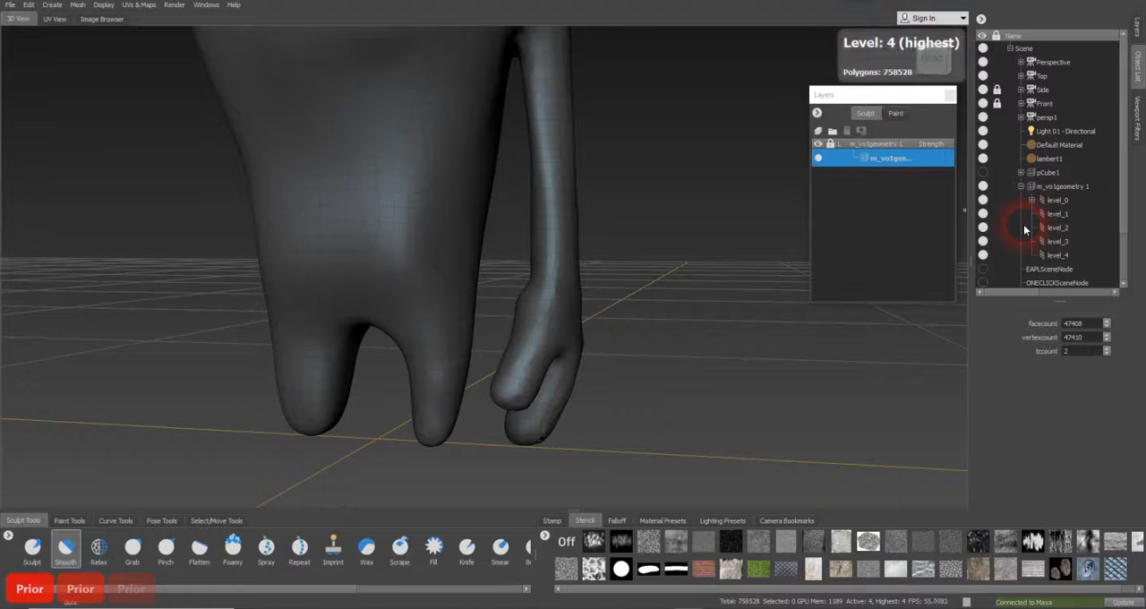
alt+drag(683, 335, 591, 296)
mouse_move(683, 288)
alt+mouse_down()
mouse_move(588, 295)
mouse_move(671, 295)
mouse_move(589, 307)
mouse_move(661, 296)
mouse_move(501, 258)
mouse_move(535, 269)
alt+mouse_up()
click(65, 548)
mouse_move(543, 310)
mouse_down()
mouse_move(548, 385)
mouse_move(546, 361)
mouse_move(563, 358)
mouse_move(640, 200)
mouse_move(525, 195)
mouse_move(453, 271)
mouse_move(522, 95)
mouse_move(583, 105)
mouse_up()
mouse_move(609, 195)
alt+mouse_down()
mouse_move(558, 167)
mouse_move(587, 169)
alt+mouse_up()
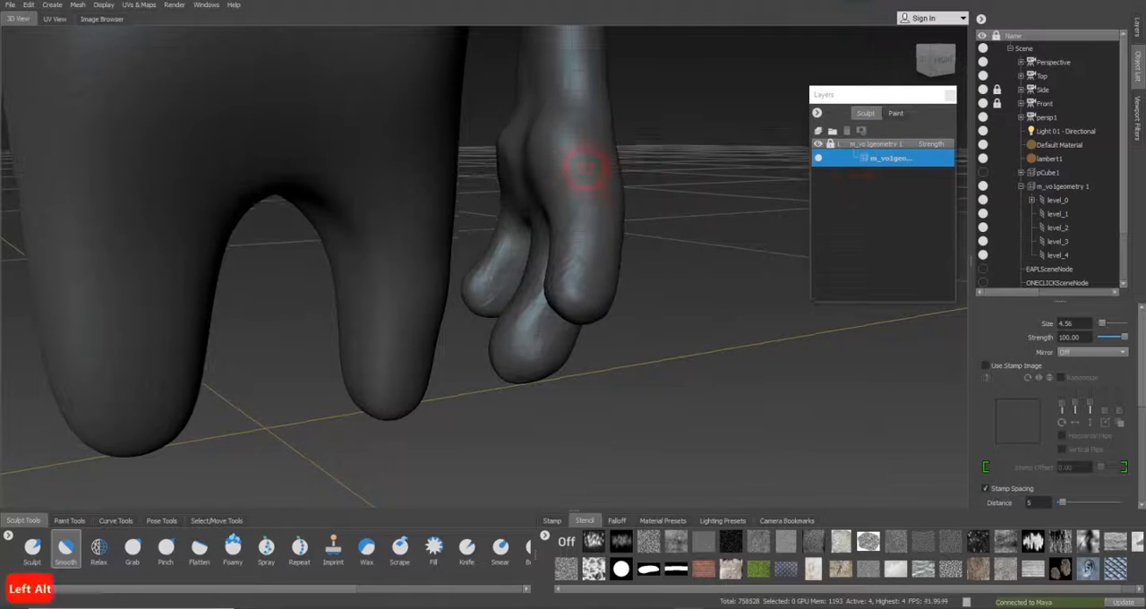
mouse_move(550, 246)
mouse_down()
mouse_move(515, 202)
mouse_move(554, 170)
mouse_up()
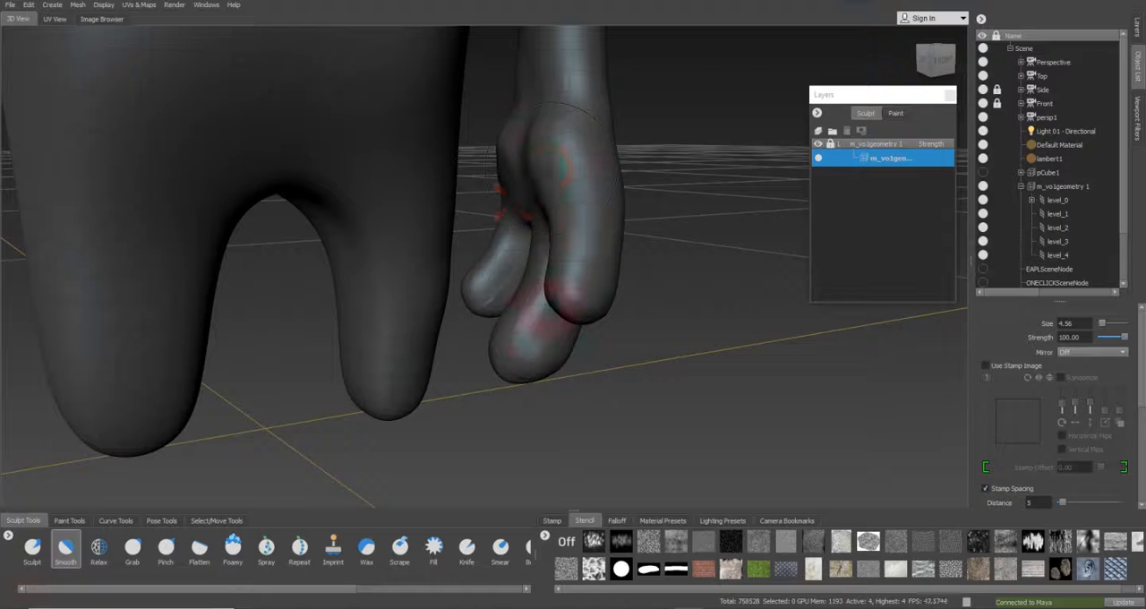
Continue smoothing along the wrist, forearm and armpit with the Smooth brush, working around the arm from back to front
alt+middle_drag(566, 81, 540, 189)
alt+drag(540, 189, 526, 225)
alt+drag(508, 330, 435, 302)
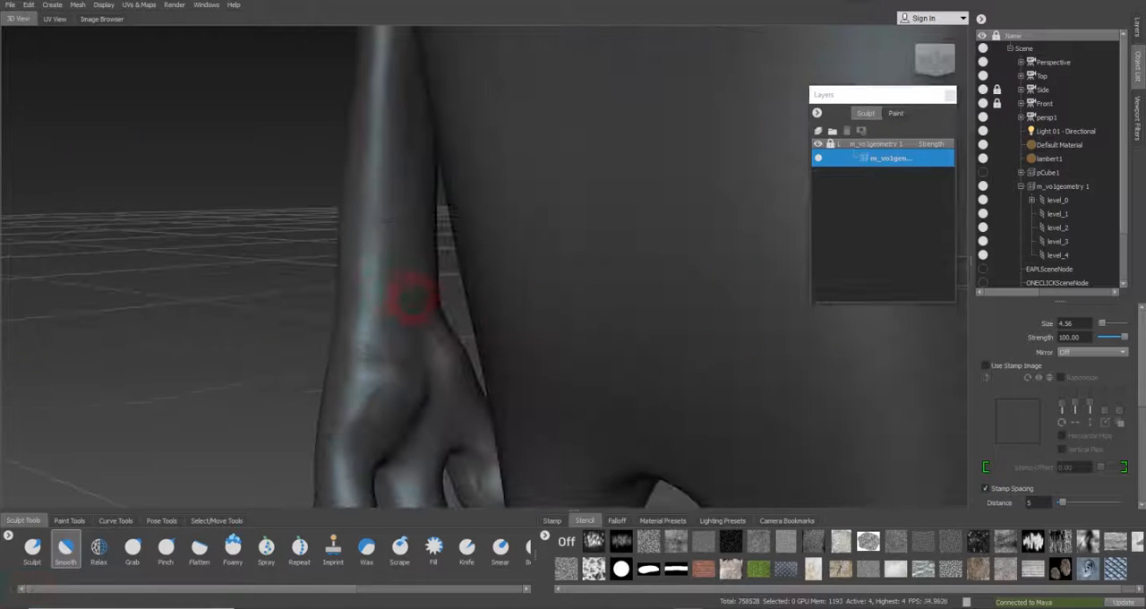
mouse_move(374, 344)
alt+mouse_down()
mouse_move(373, 266)
mouse_move(491, 309)
mouse_move(487, 324)
mouse_move(447, 345)
mouse_move(384, 154)
mouse_move(398, 291)
mouse_move(487, 286)
mouse_move(380, 199)
alt+mouse_up()
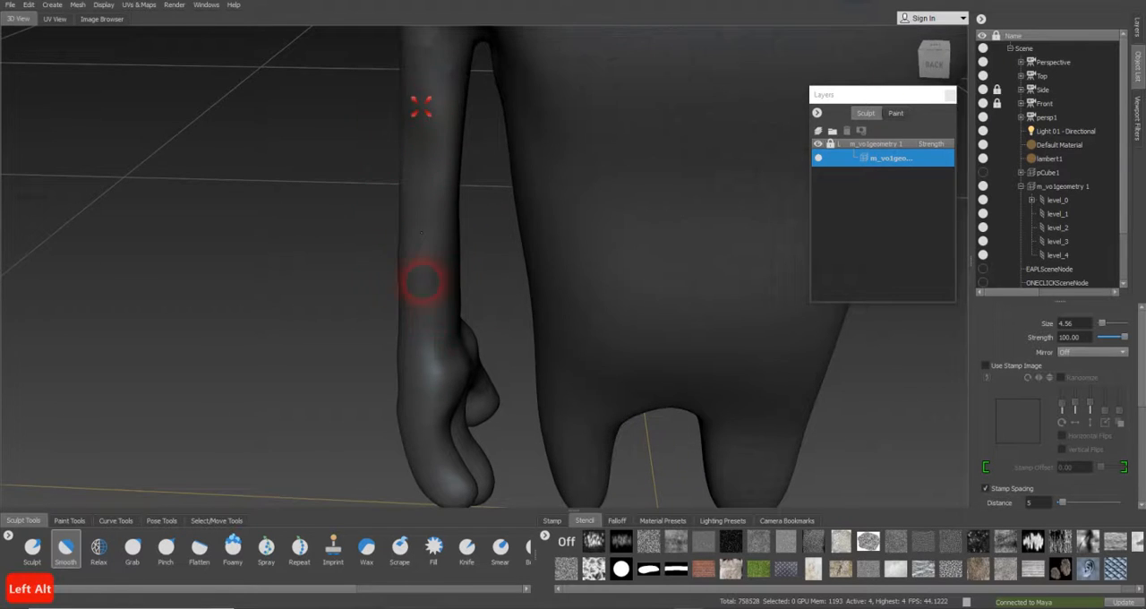
alt+drag(441, 77, 481, 242)
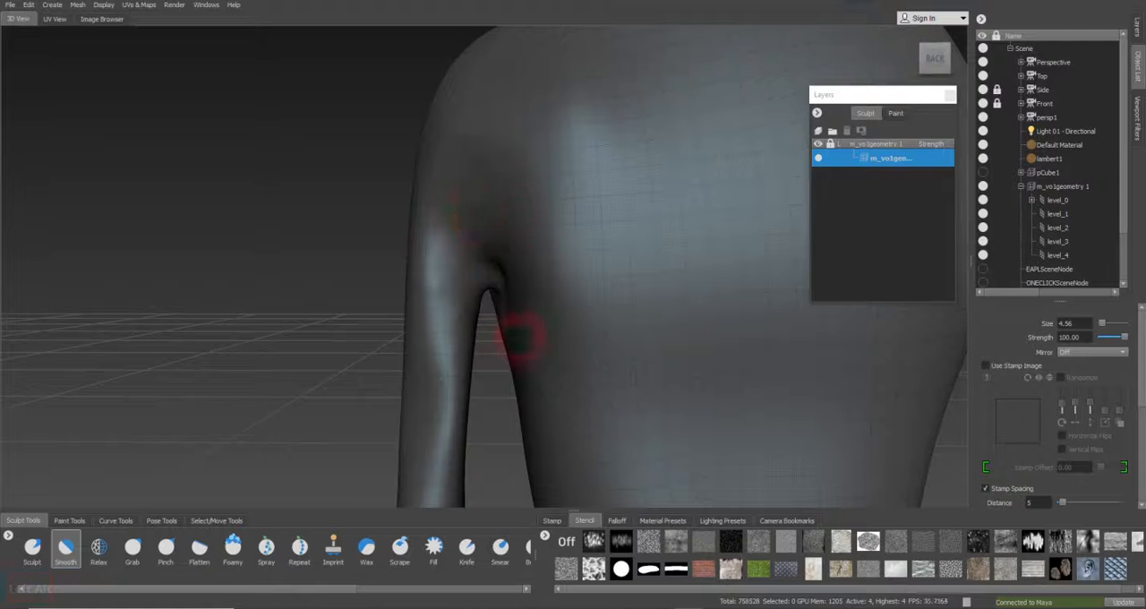
alt+drag(472, 287, 671, 281)
alt+drag(606, 247, 627, 260)
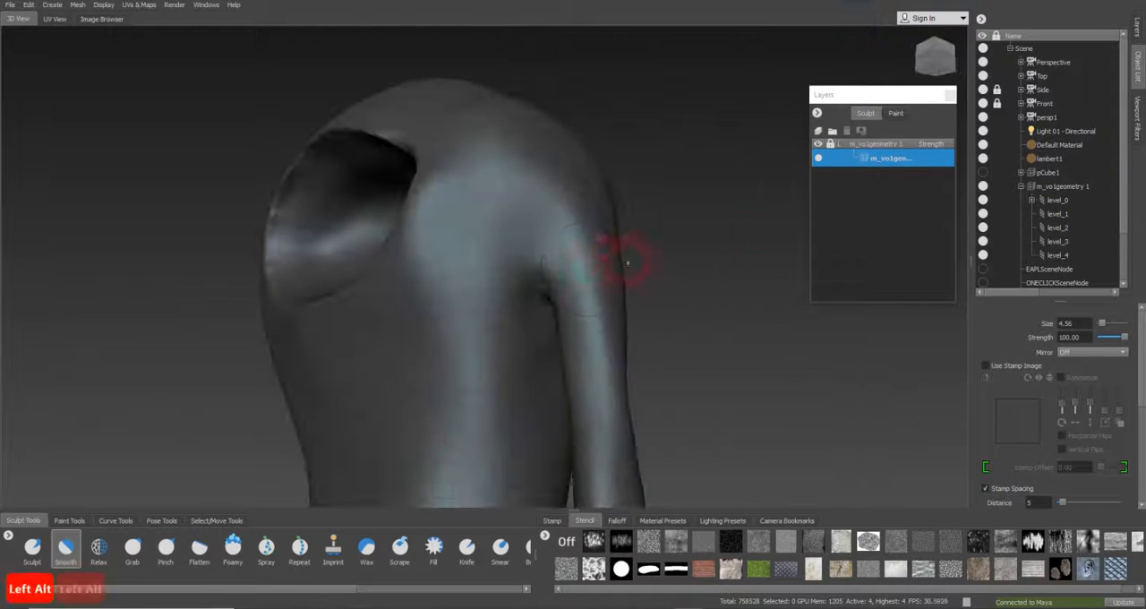
alt+drag(534, 333, 467, 324)
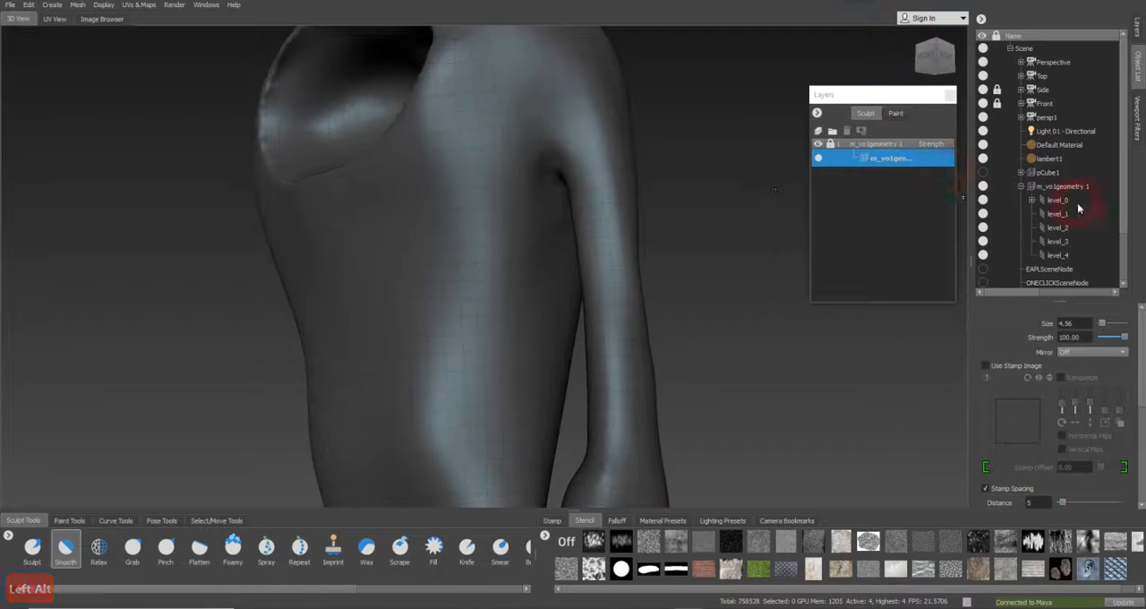
Lower the mesh to subdivision level 2 and compare it with the reference drawings through the Side and Front cameras
key(Page_Down)
key(Page_Down)
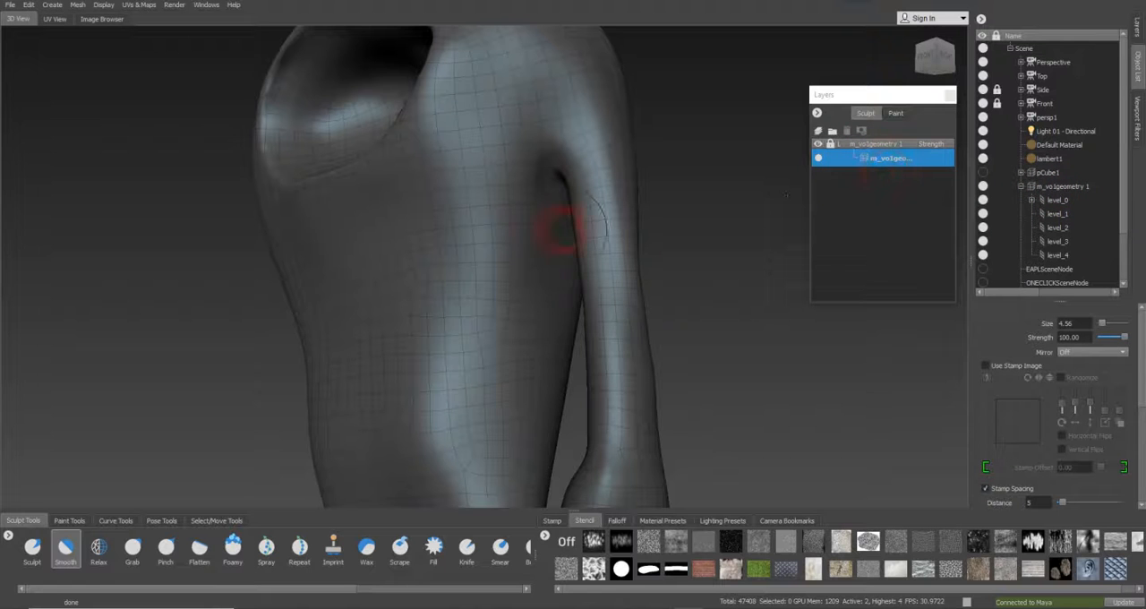
alt+drag(573, 268, 483, 306)
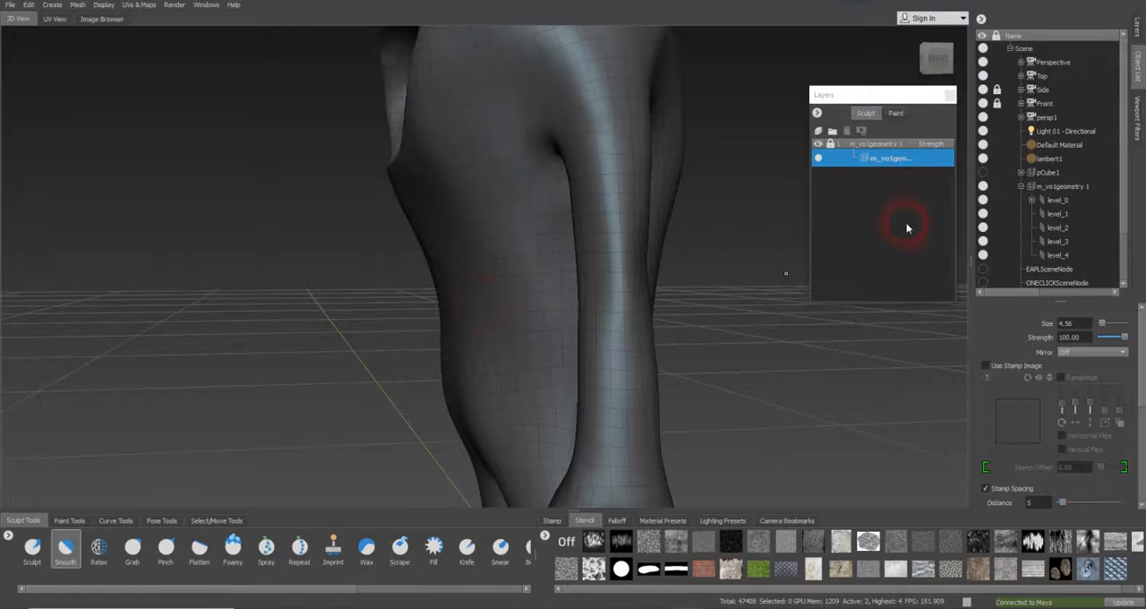
click(1042, 89)
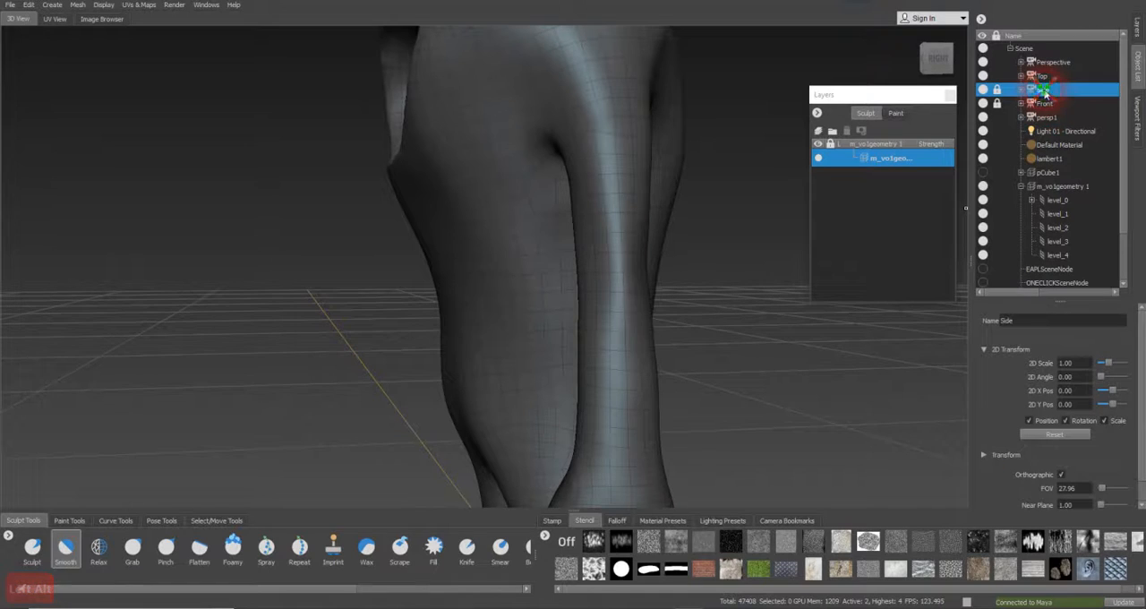
right_click(1045, 90)
click(1080, 96)
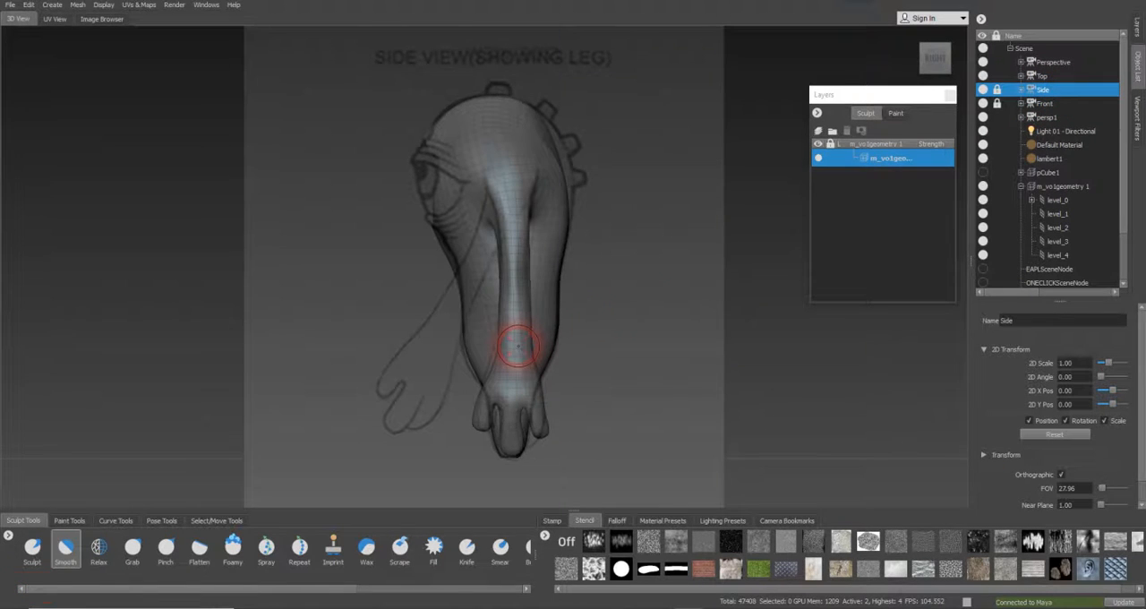
key(alt)
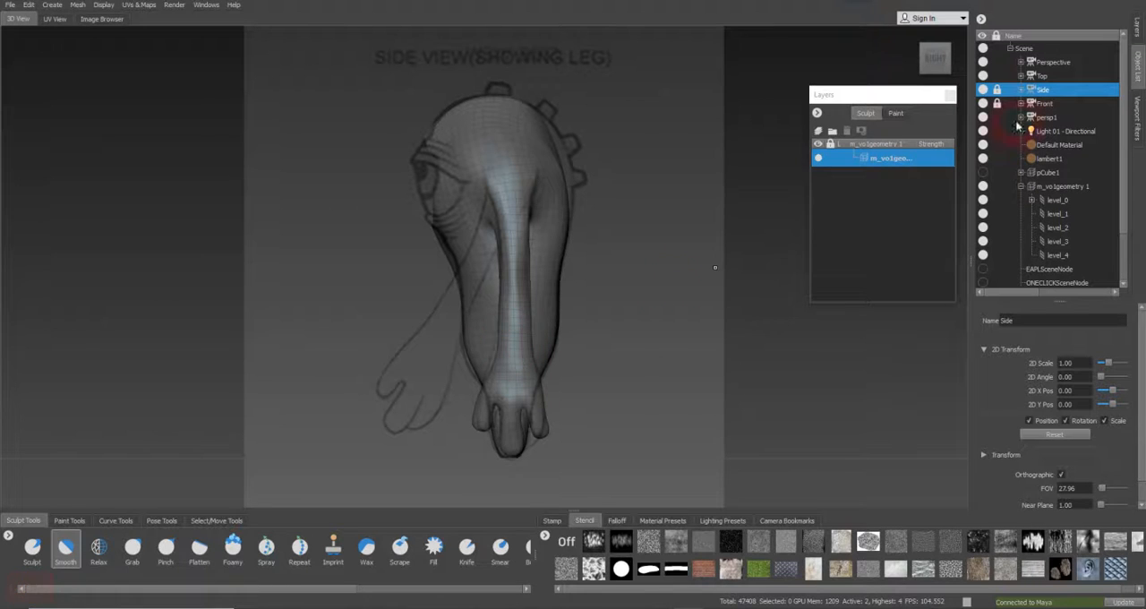
click(1048, 104)
right_click(1062, 104)
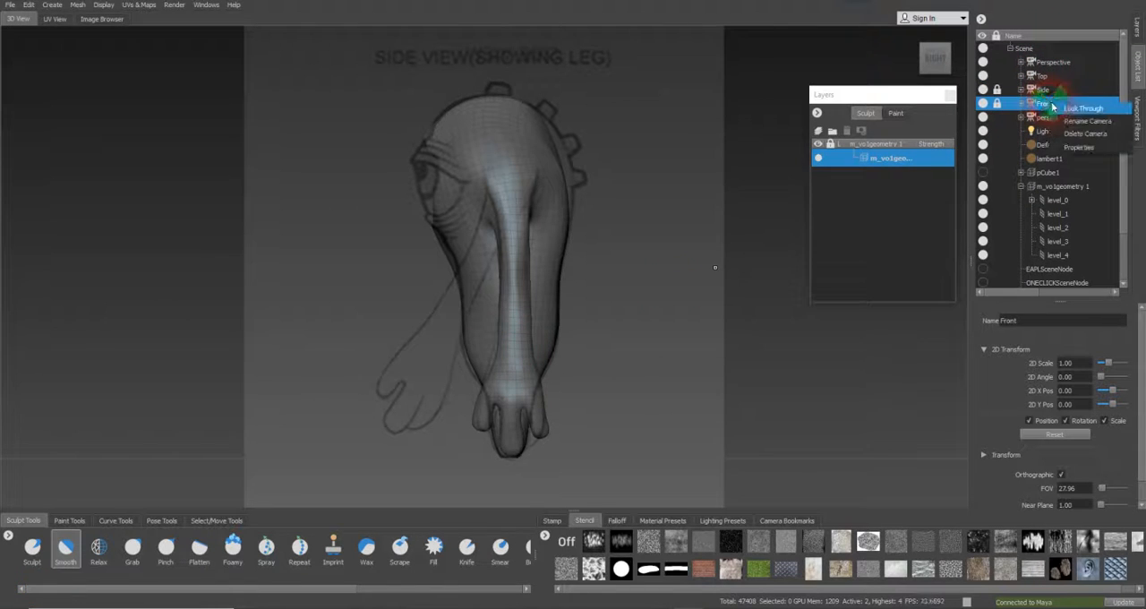
click(1080, 109)
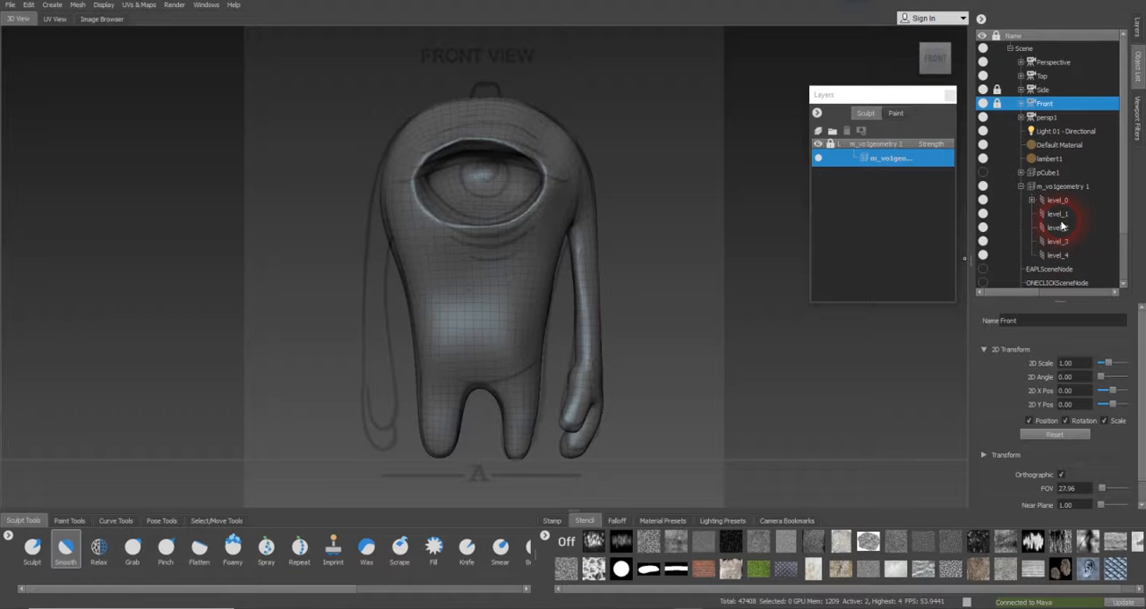
Set the mesh to subdivision level 3 and carve a curved crease across the lower belly with the inverted Sculpt brush at size 1.46
key(Page_Up)
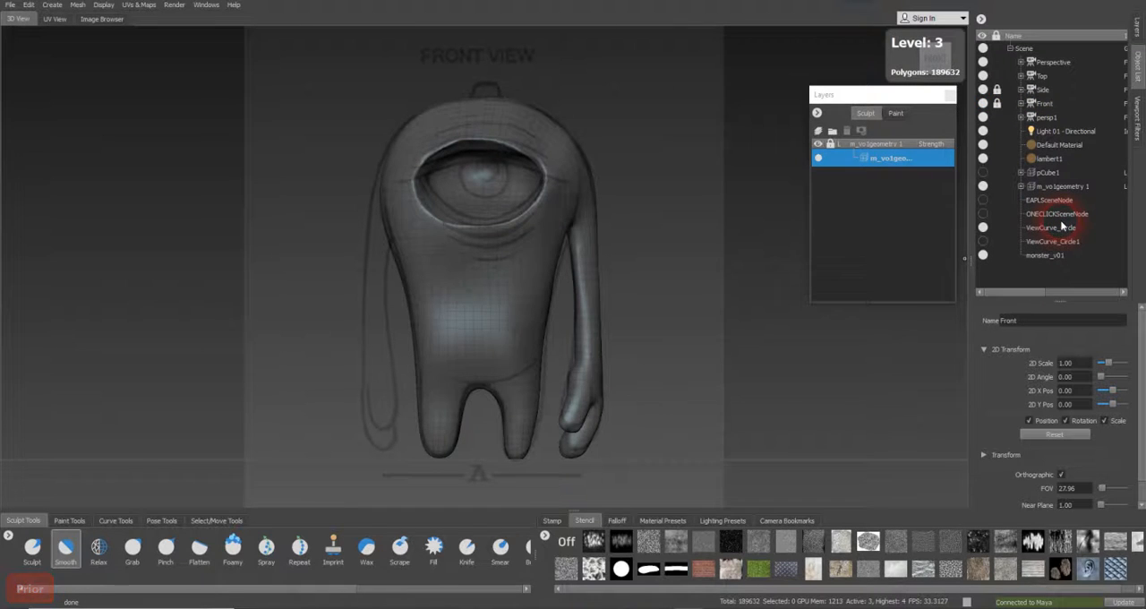
key(Page_Up)
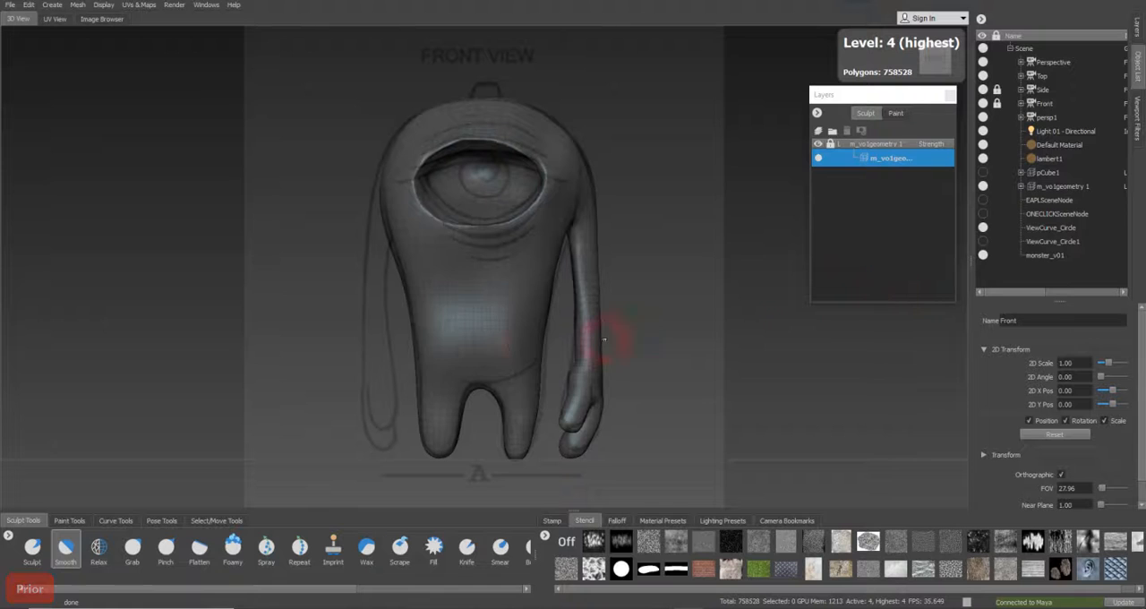
key(Page_Down)
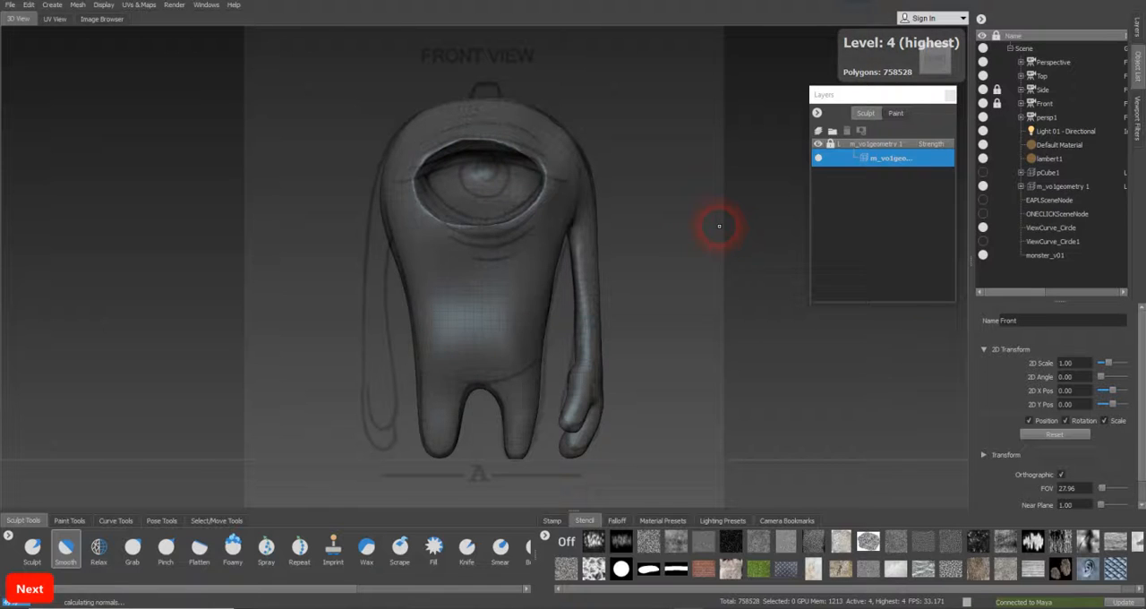
click(32, 548)
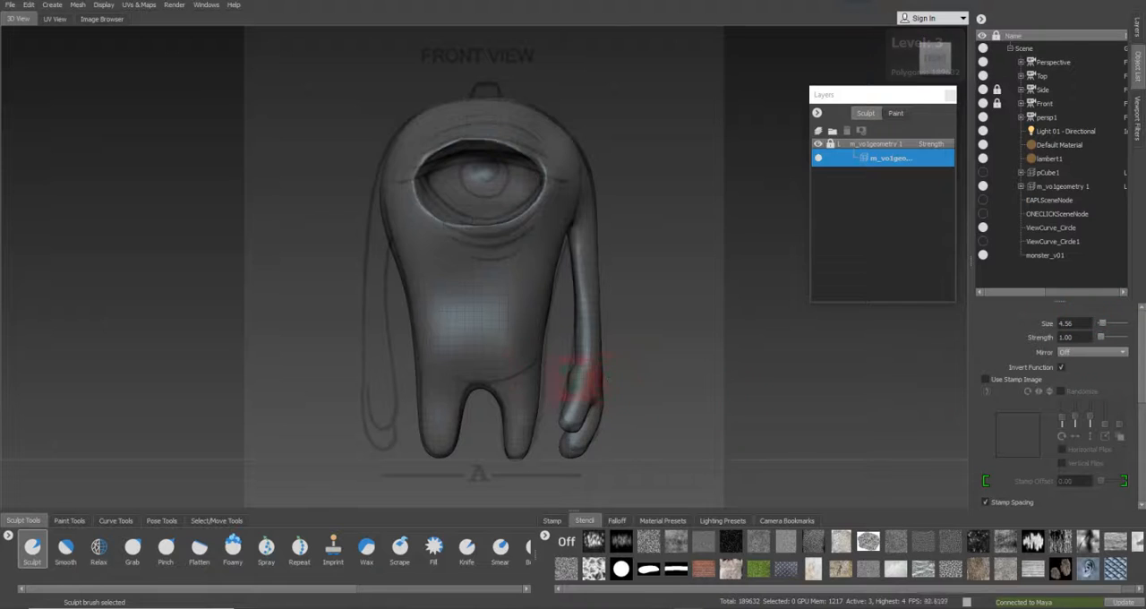
key(b)
drag(527, 358, 518, 356)
key(b)
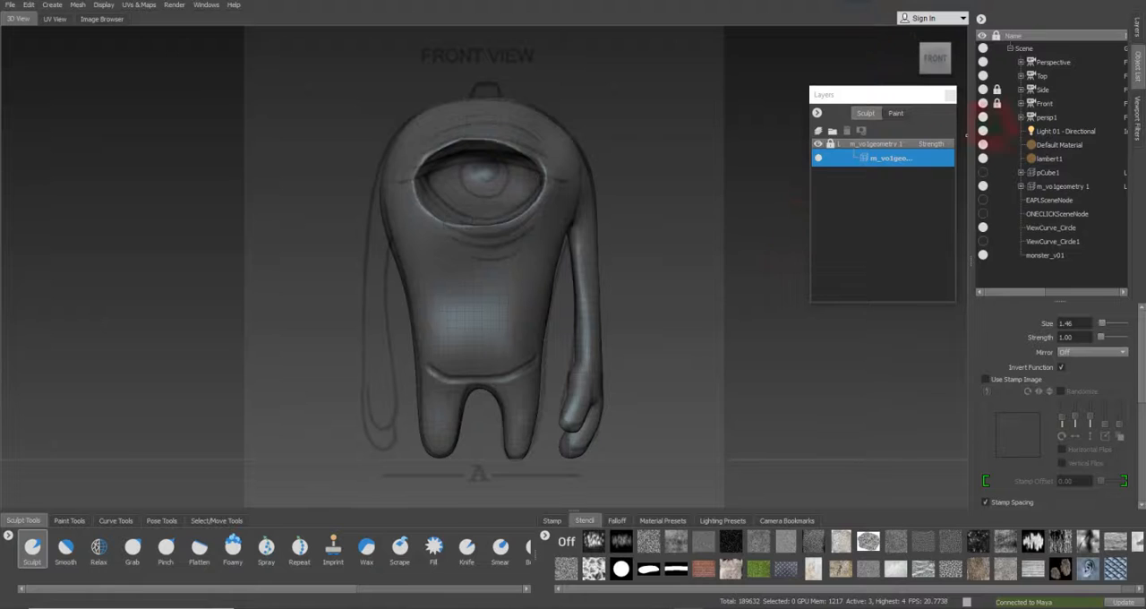
Look through the Perspective camera at the belly crease and set up the Foamy brush with size 10.79
click(1059, 62)
right_click(1059, 63)
click(1075, 75)
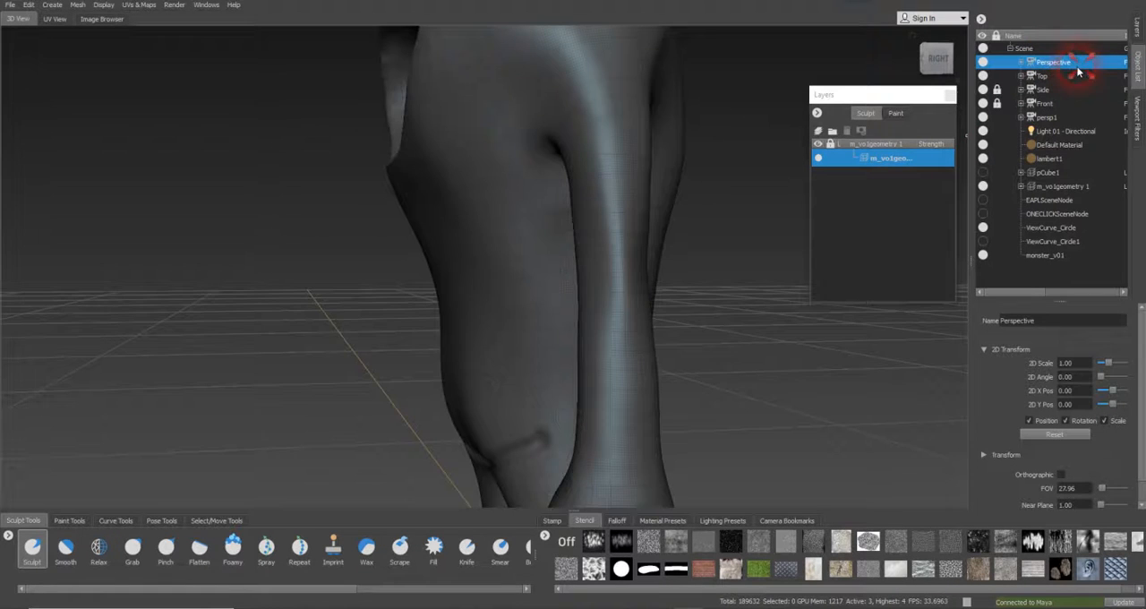
alt+drag(501, 374, 468, 388)
alt+middle_drag(469, 389, 479, 332)
alt+drag(479, 333, 415, 296)
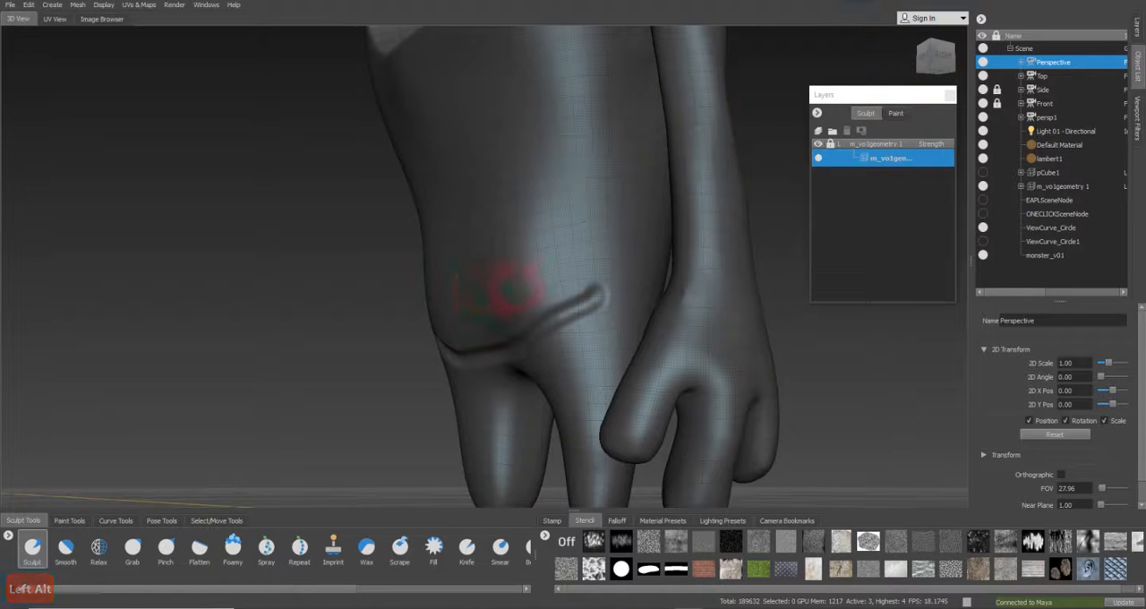
key(b)
click(233, 549)
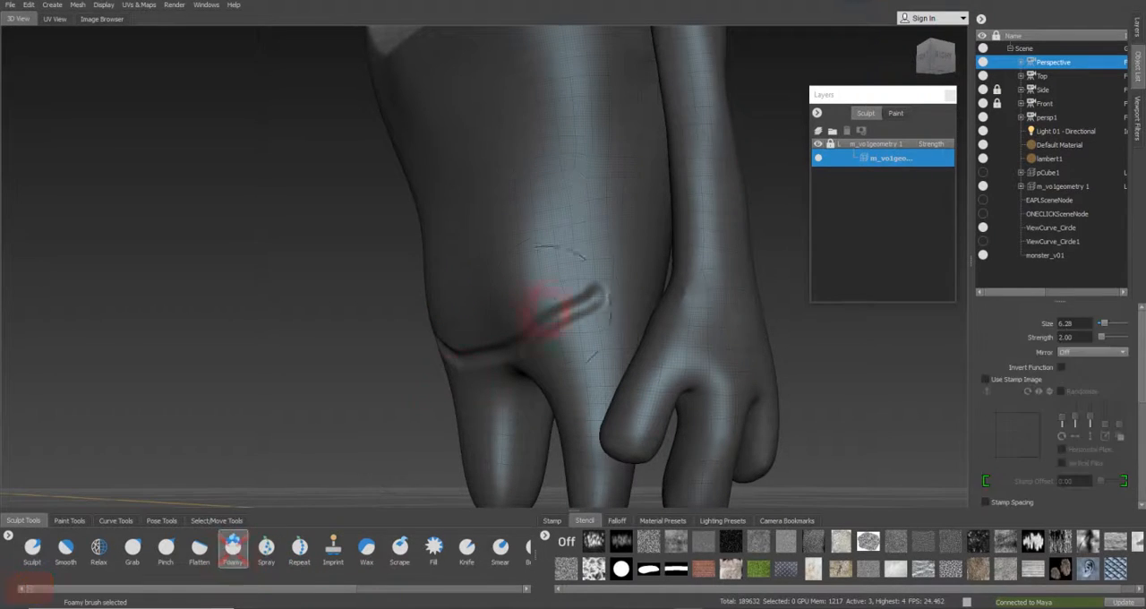
mouse_move(483, 294)
mouse_down()
mouse_move(522, 281)
mouse_move(504, 282)
mouse_up()
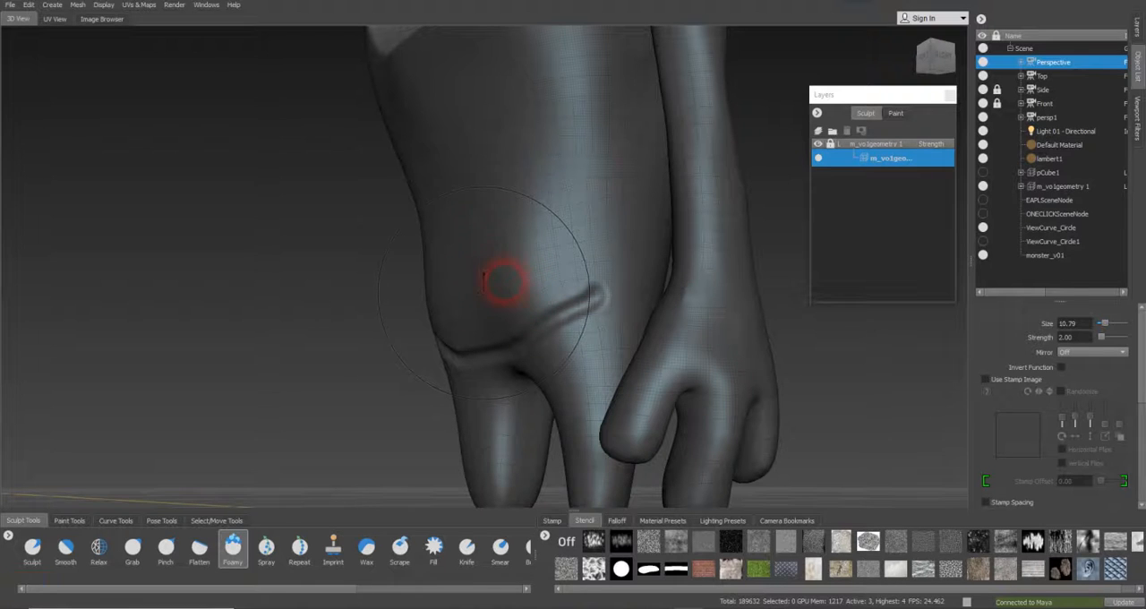
key(b)
Build up a rounded belly bulge above the crease with the Foamy brush, working from both sides
mouse_move(466, 248)
alt+mouse_down()
mouse_move(461, 281)
mouse_move(583, 282)
mouse_move(395, 283)
mouse_move(328, 328)
mouse_move(414, 328)
mouse_move(448, 303)
mouse_move(358, 328)
alt+mouse_up()
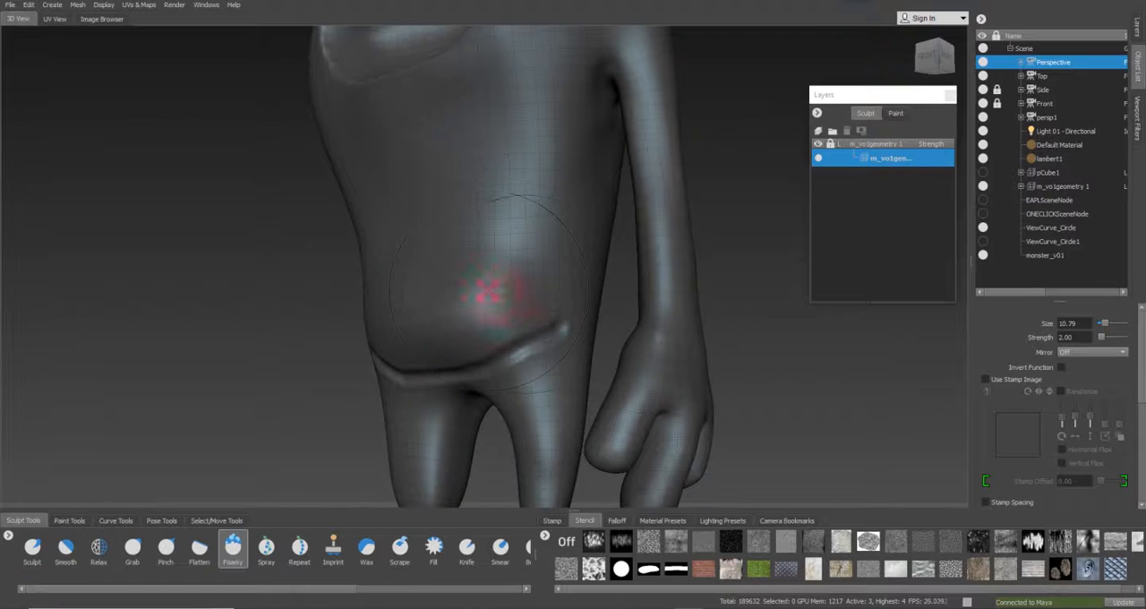
drag(525, 291, 441, 268)
alt+drag(421, 305, 314, 282)
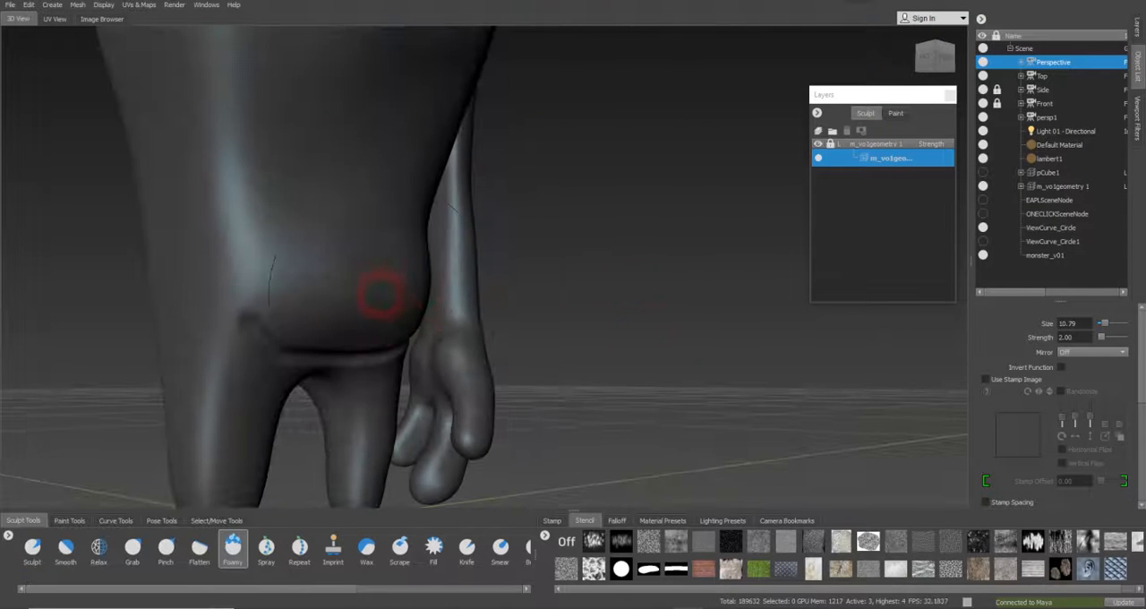
drag(280, 249, 391, 246)
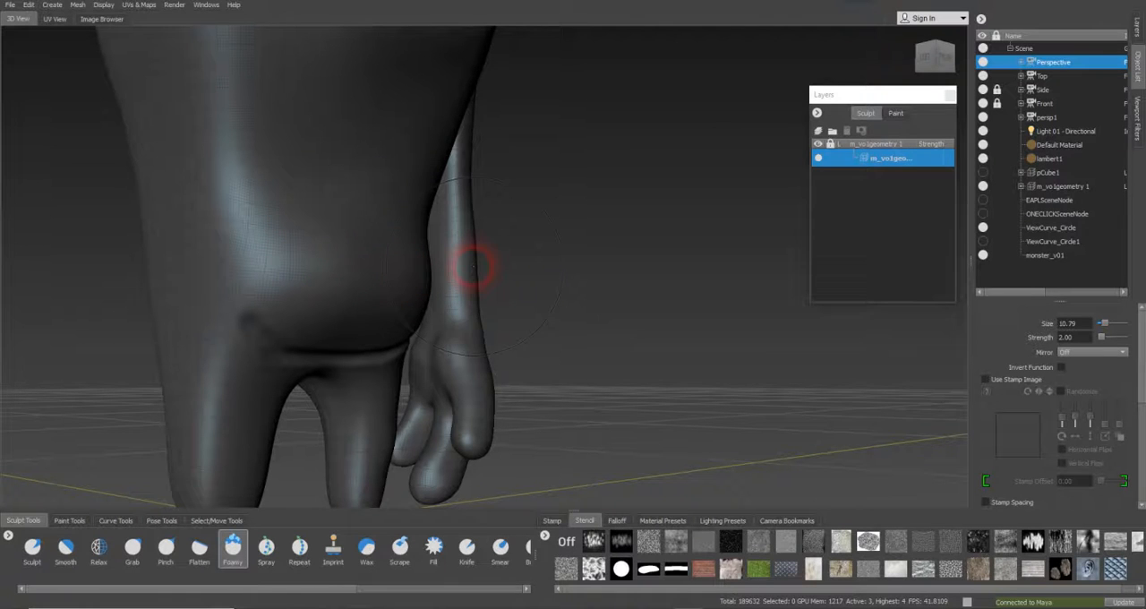
alt+drag(539, 283, 223, 287)
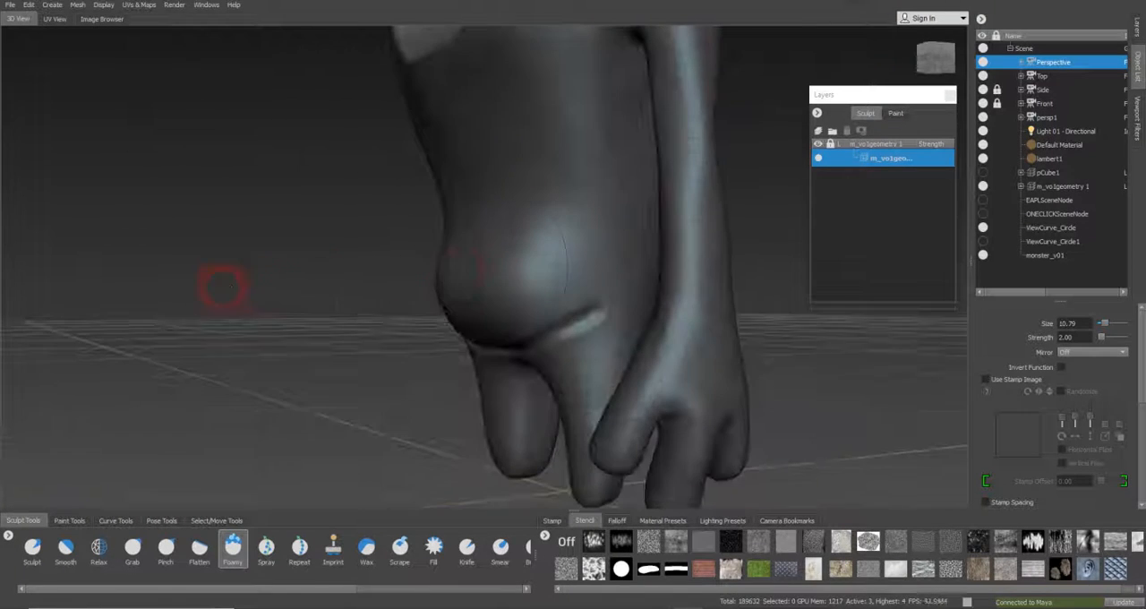
Compare the belly bulge with the side-view reference drawing through the Side camera and return to the Perspective camera
click(1043, 91)
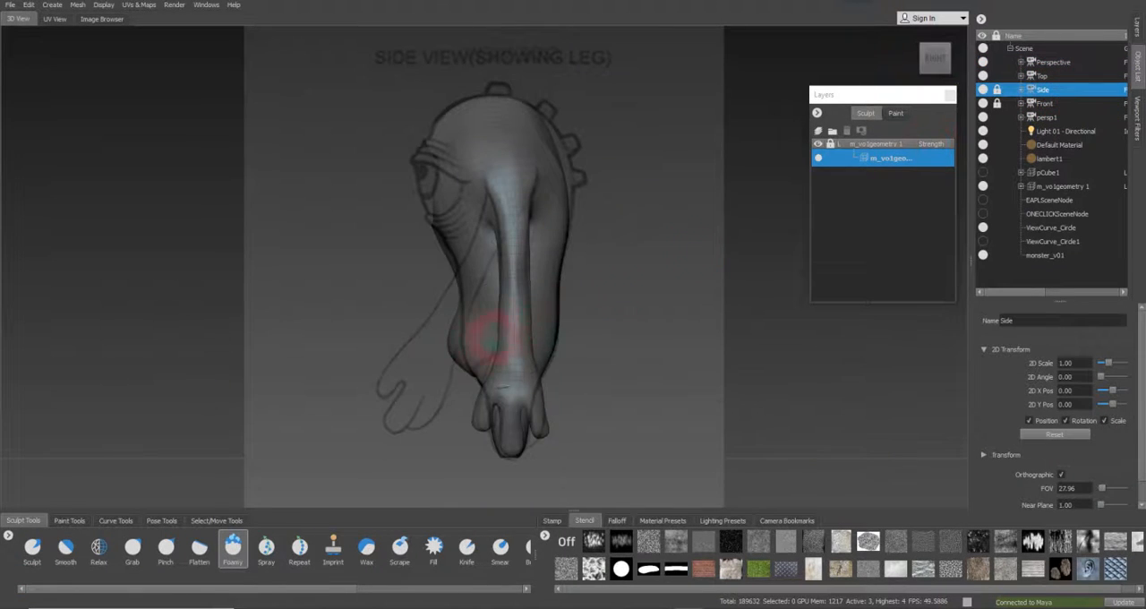
click(1075, 62)
right_click(1078, 66)
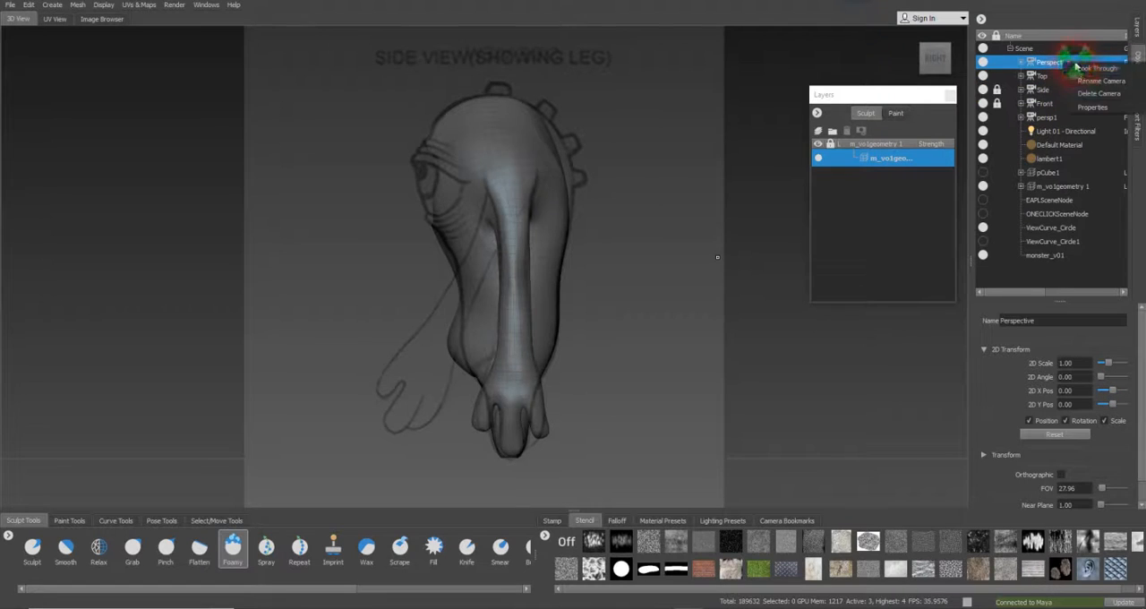
click(1080, 70)
mouse_move(458, 288)
alt+mouse_down()
mouse_move(495, 283)
mouse_move(204, 498)
alt+mouse_up()
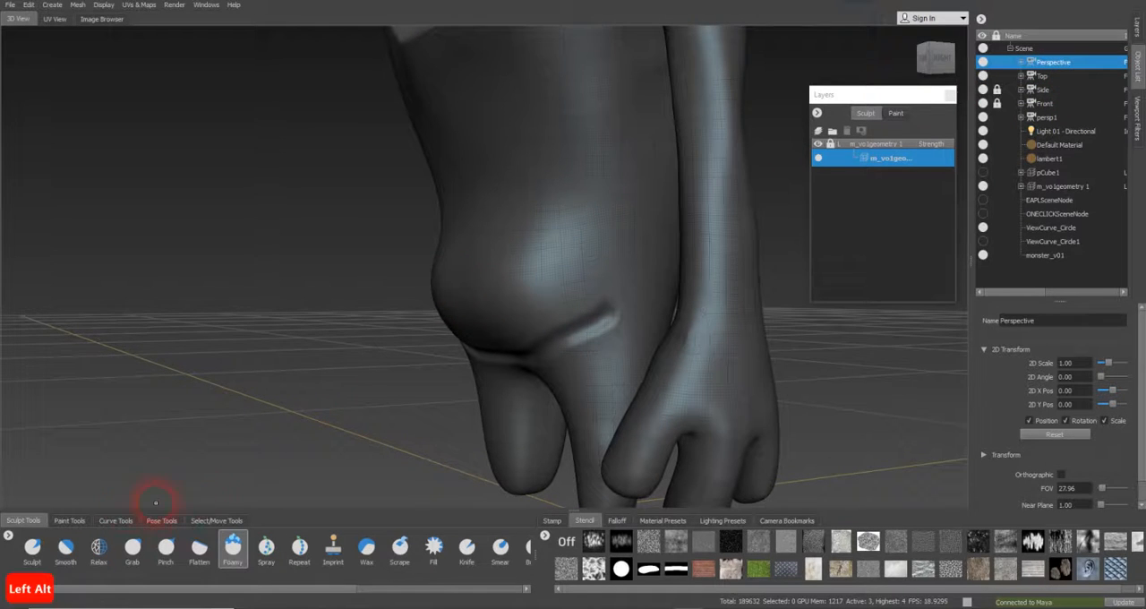
Soften the ridge along the belly crease and its outer end near the arm with the Smooth brush at size 1.56
click(66, 548)
mouse_move(479, 363)
alt+mouse_down()
mouse_move(568, 328)
mouse_move(537, 332)
mouse_move(542, 294)
mouse_move(491, 274)
mouse_move(427, 271)
alt+mouse_up()
key(b)
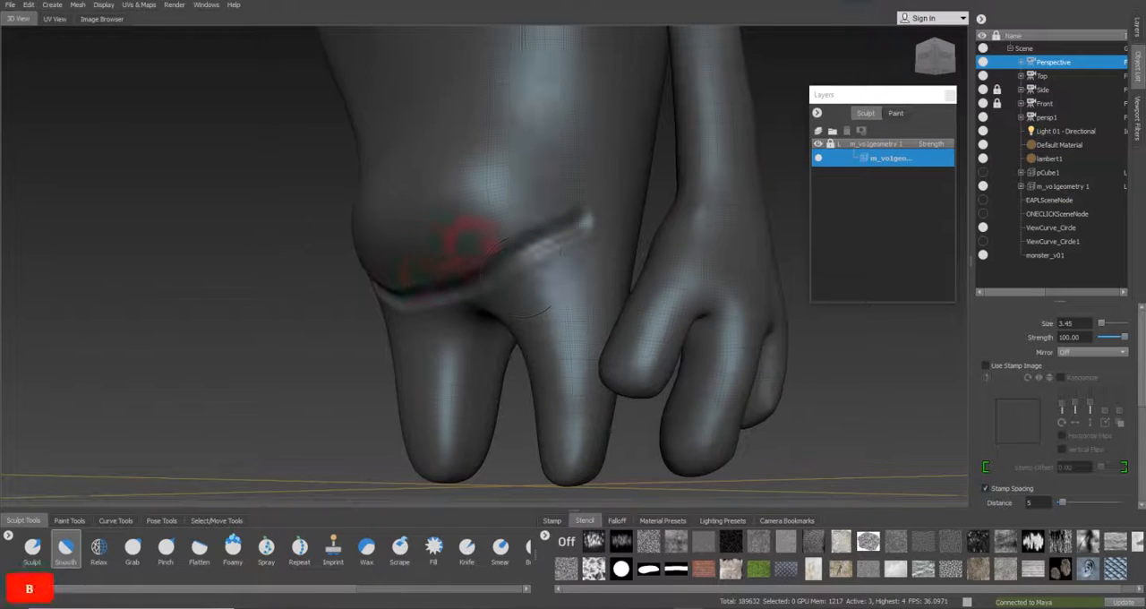
key(b)
drag(499, 248, 453, 243)
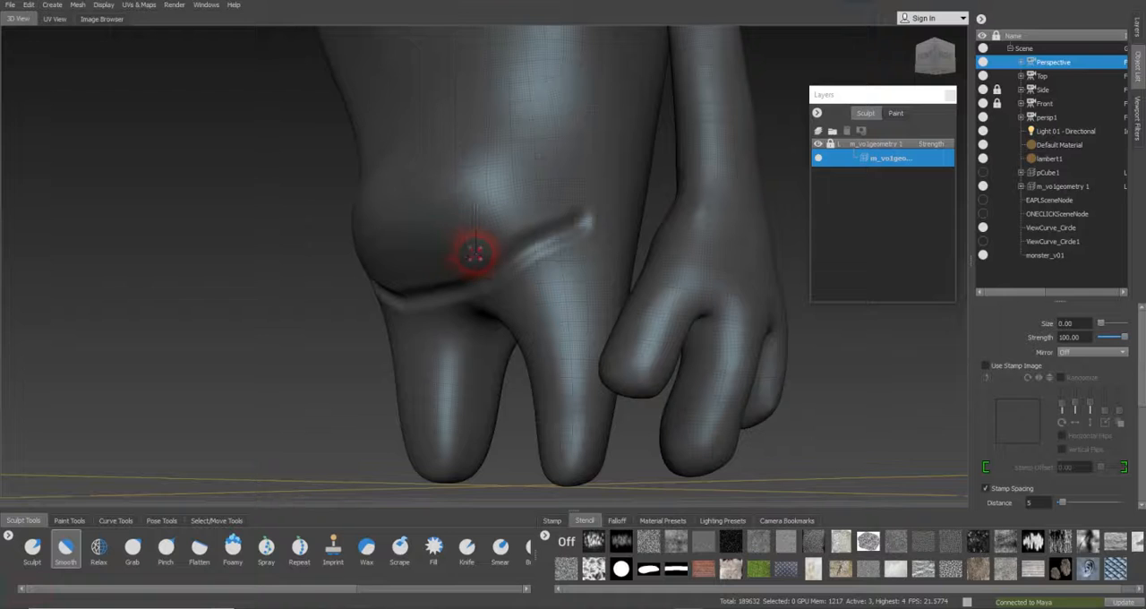
key(b)
mouse_move(492, 271)
mouse_down()
mouse_move(525, 256)
mouse_move(507, 259)
mouse_move(481, 230)
mouse_up()
key(b)
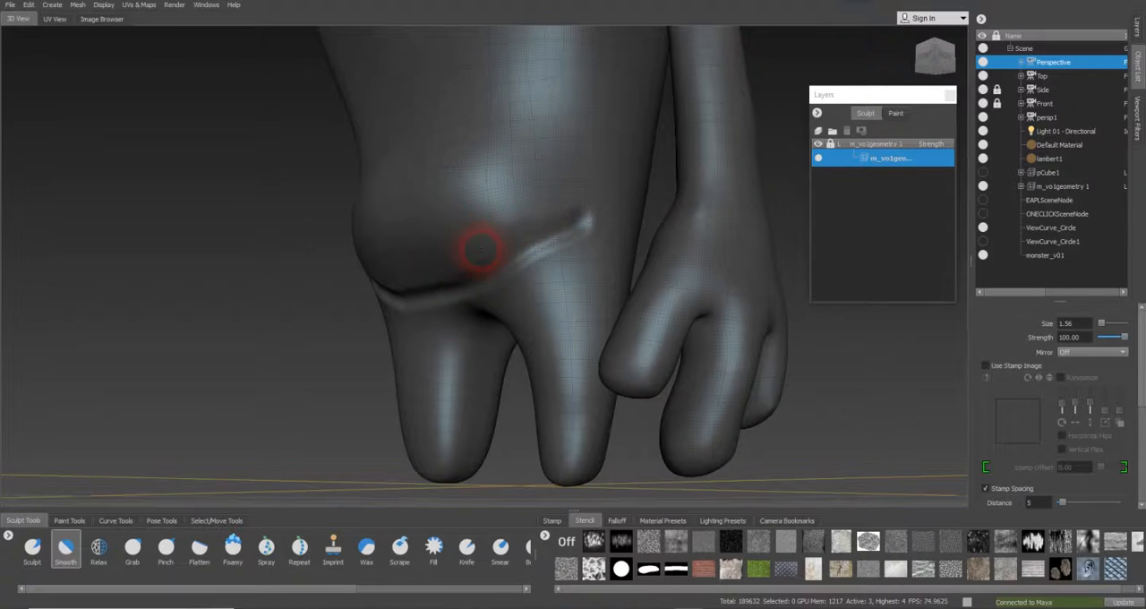
alt+drag(473, 285, 550, 264)
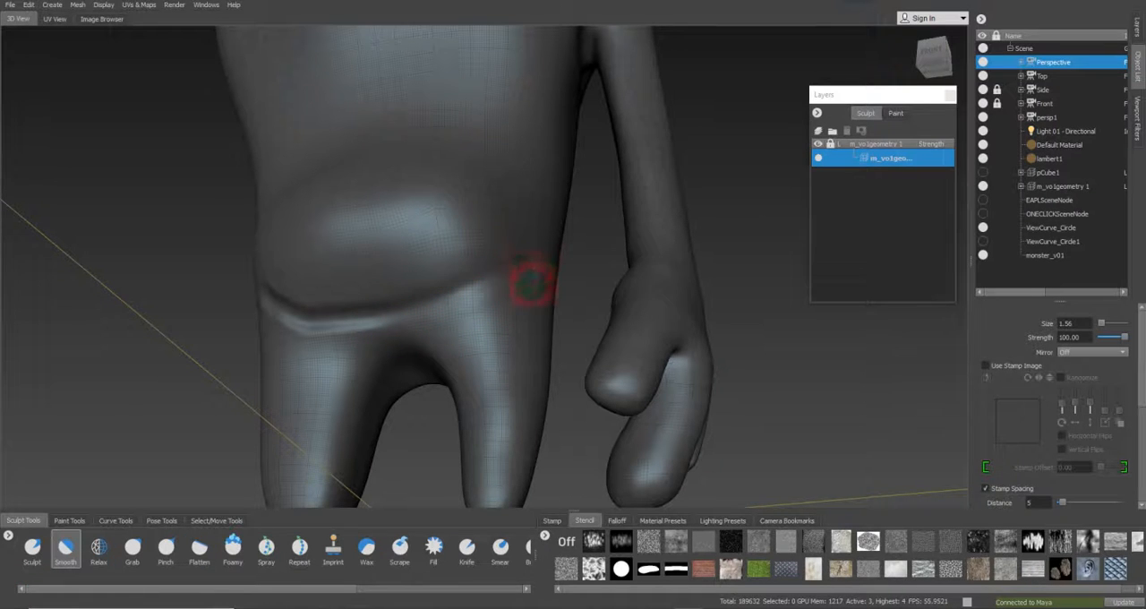
Smooth out the crease's opposite end and the edge below the belly with the Smooth brush at size 2.52
key(b)
drag(532, 281, 538, 275)
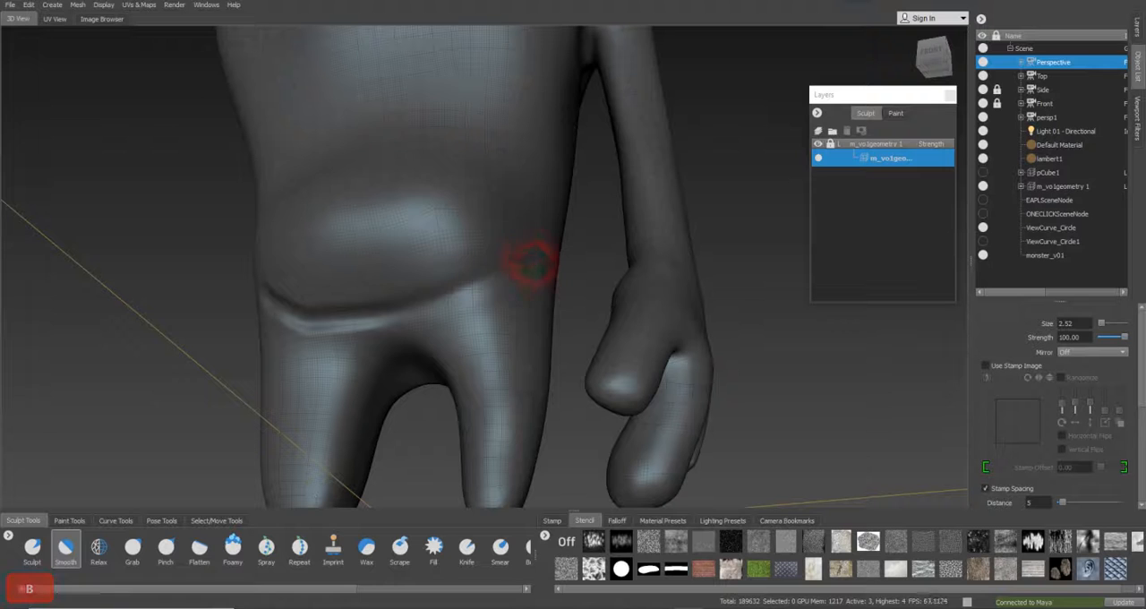
mouse_move(412, 318)
mouse_down()
mouse_move(358, 329)
mouse_move(437, 312)
mouse_up()
alt+drag(331, 354, 332, 274)
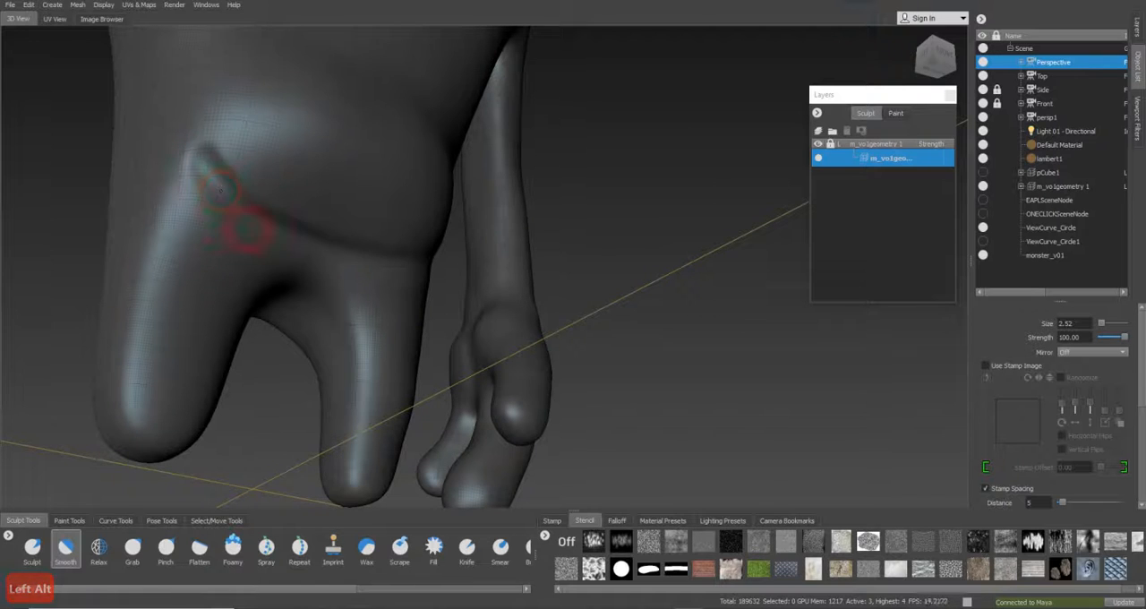
mouse_move(235, 195)
mouse_down()
mouse_move(192, 158)
mouse_move(202, 175)
mouse_up()
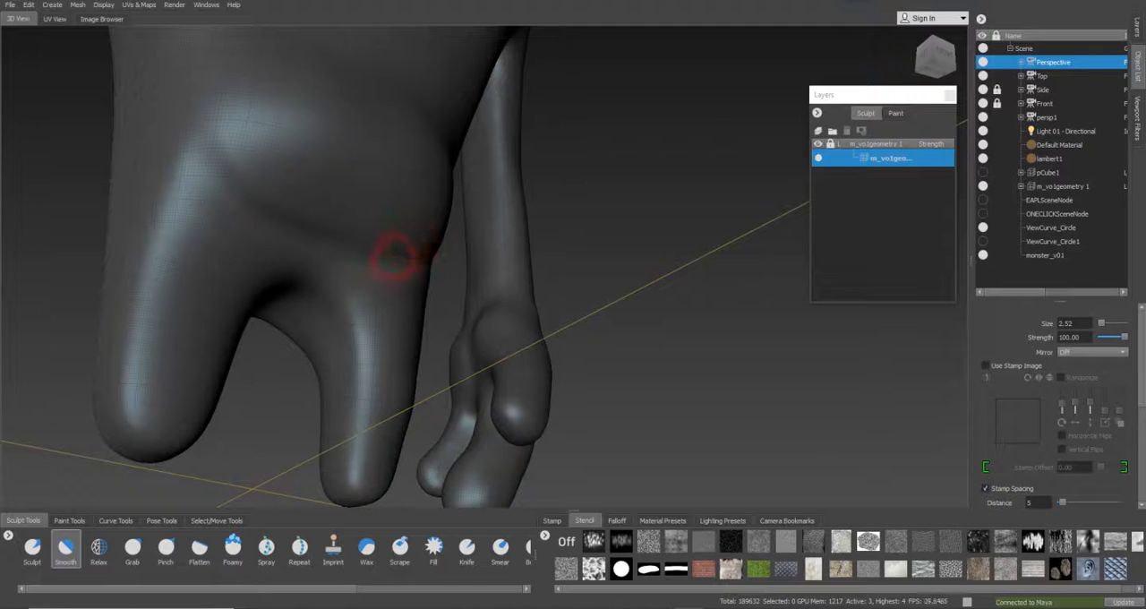
mouse_move(351, 277)
alt+mouse_down()
mouse_move(242, 281)
mouse_move(427, 266)
alt+mouse_up()
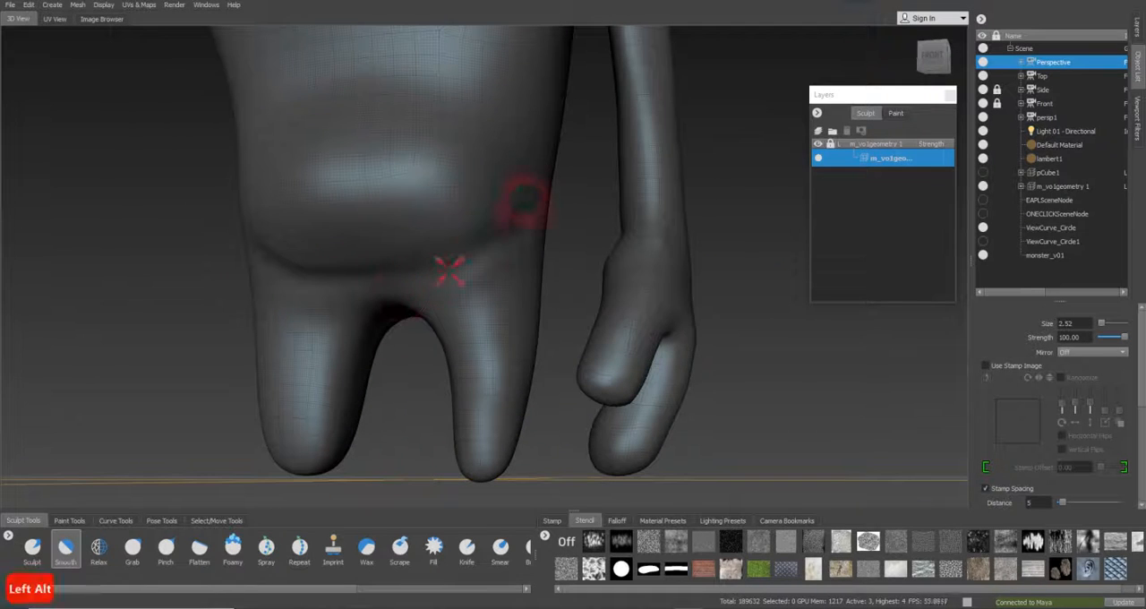
Blend the belly crease and the bulge above it into the body with the Smooth brush at sizes 4.46 and 8.94
key(b)
mouse_move(499, 218)
mouse_down()
mouse_move(512, 213)
mouse_move(511, 226)
mouse_up()
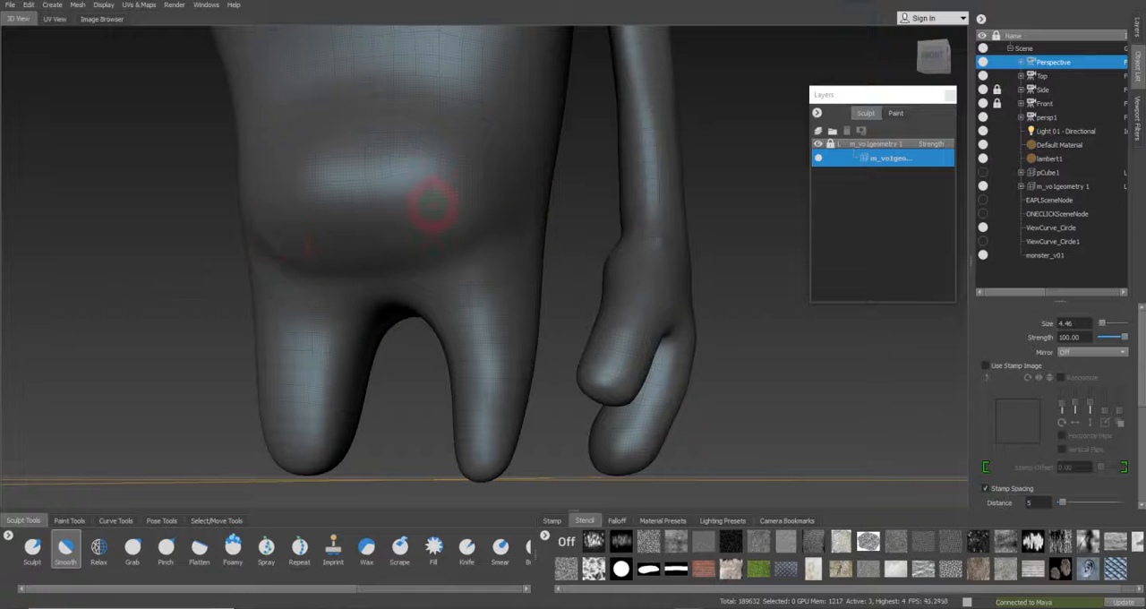
alt+drag(433, 205, 320, 223)
key(b)
drag(427, 197, 472, 190)
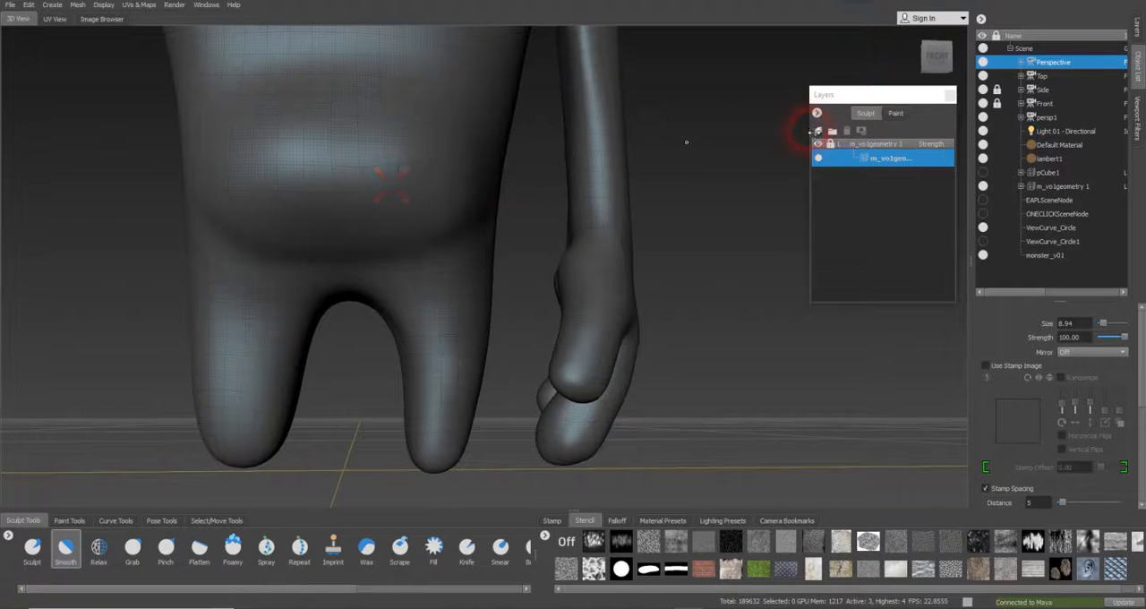
mouse_move(504, 185)
alt+mouse_down()
mouse_move(343, 225)
mouse_move(188, 202)
alt+mouse_up()
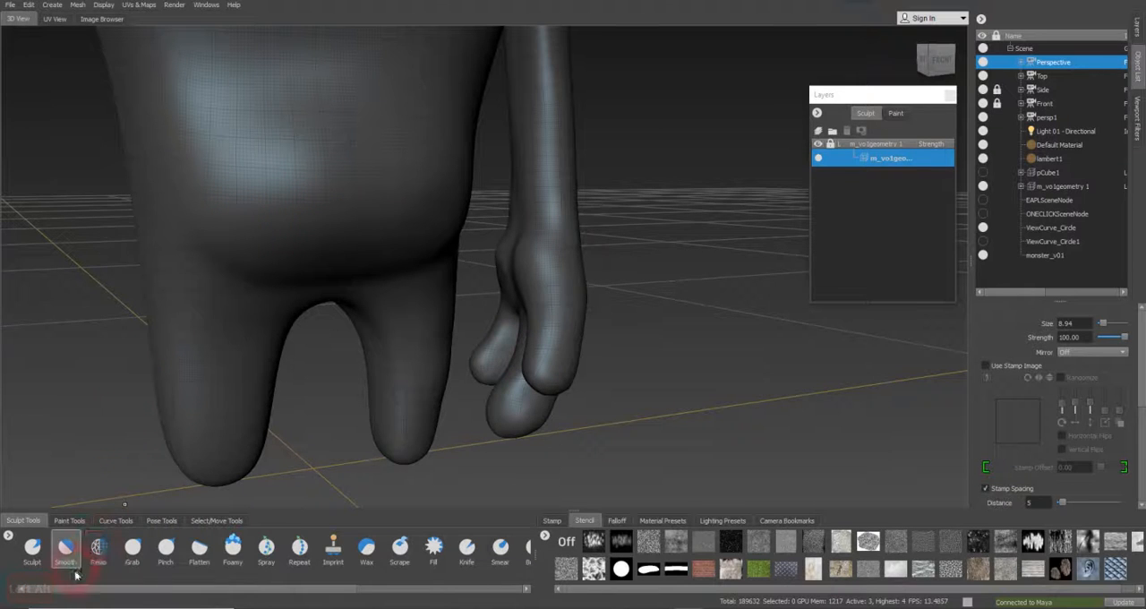
Reshape the belly bulge's front profile with the Grab brush at size 8.94, pulling it outward from several angles
click(77, 569)
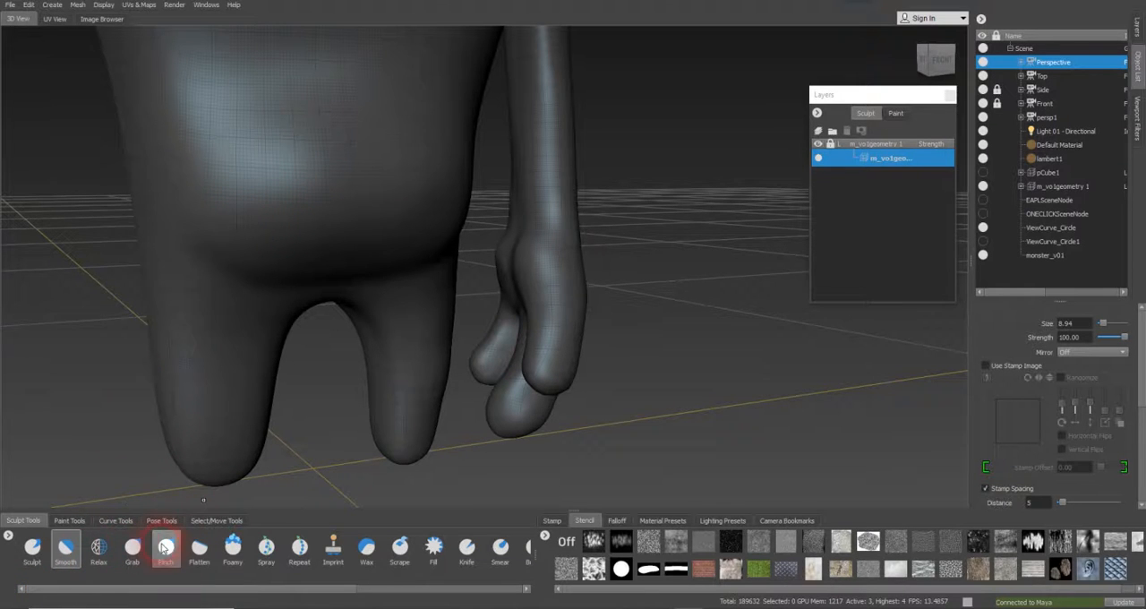
click(133, 548)
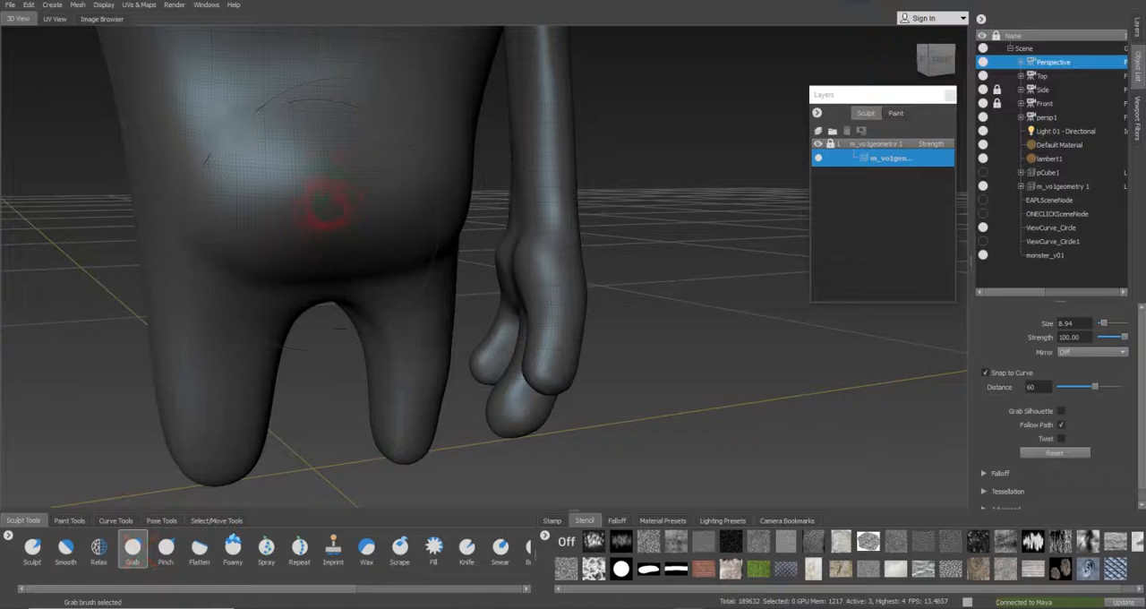
alt+drag(343, 197, 318, 186)
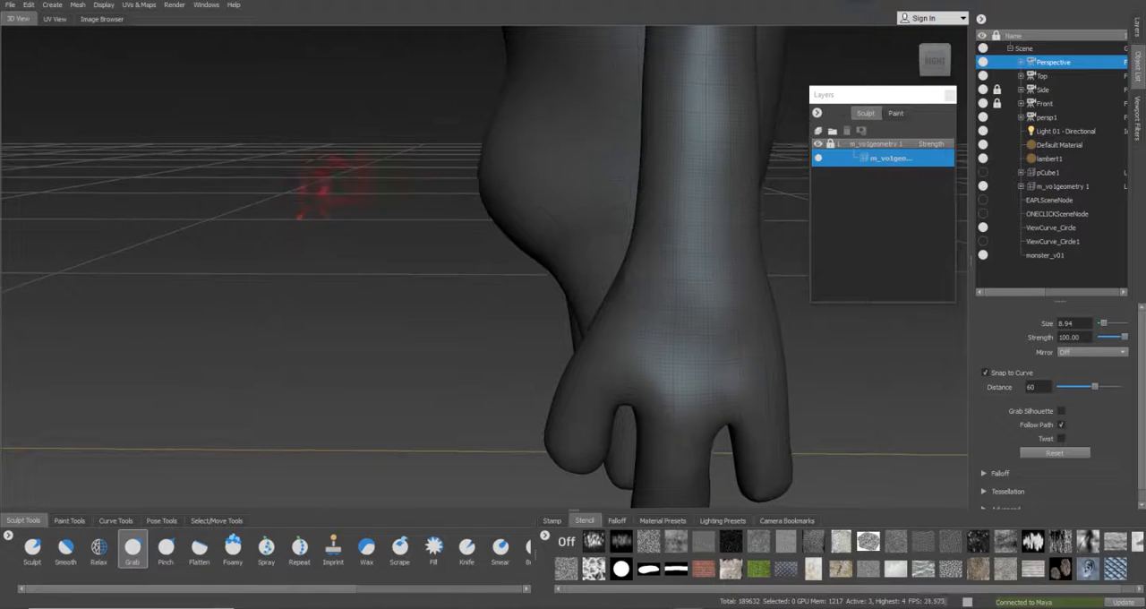
key(alt)
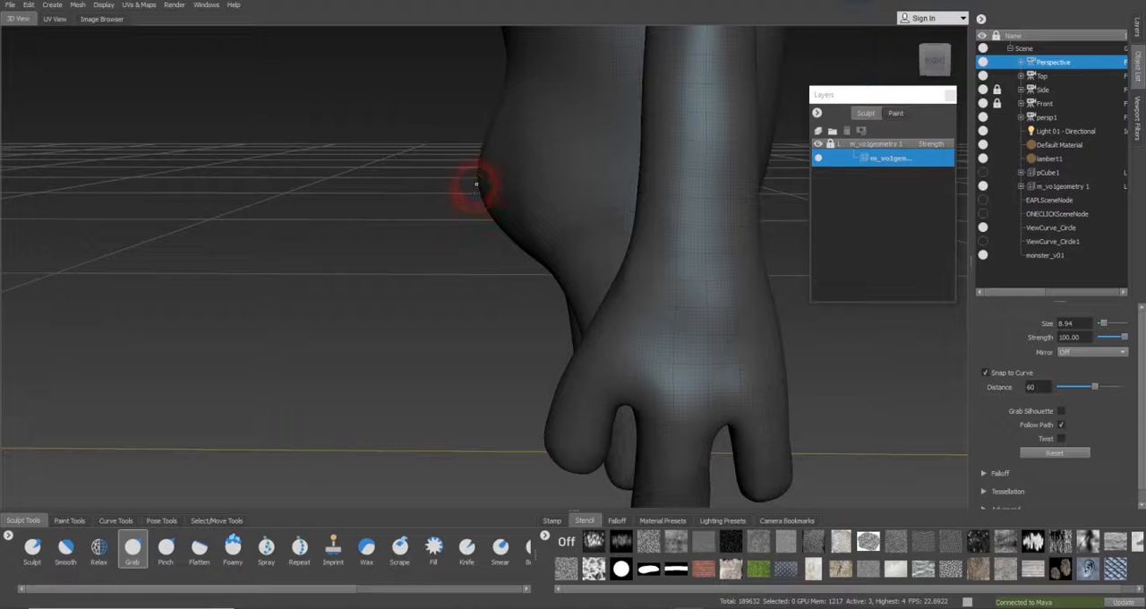
mouse_move(486, 185)
alt+mouse_down()
mouse_move(535, 188)
mouse_move(472, 185)
alt+mouse_up()
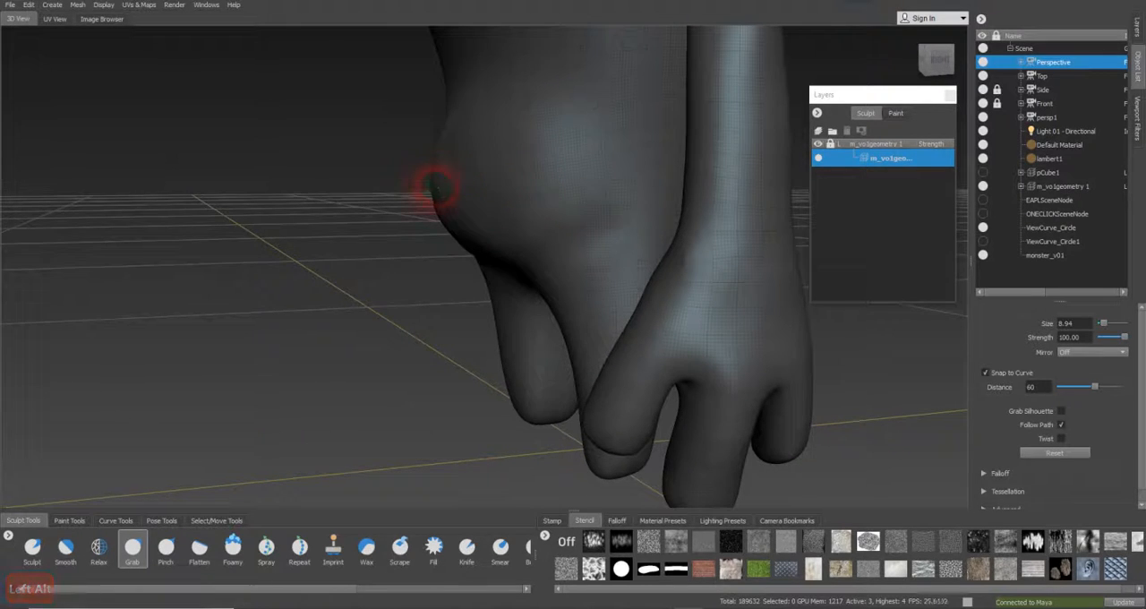
alt+drag(436, 215, 424, 215)
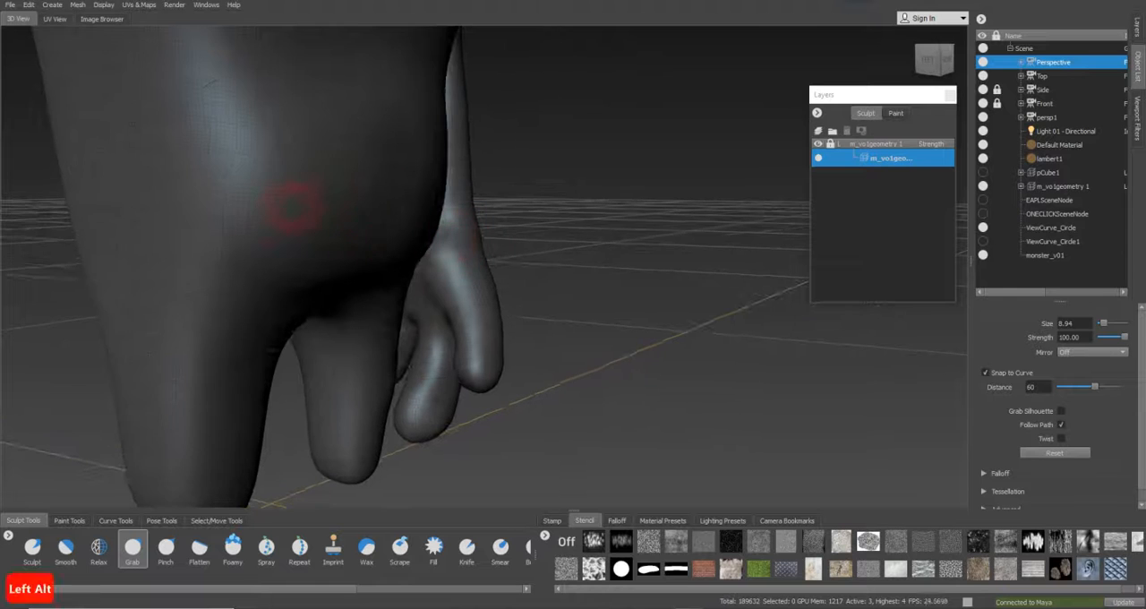
alt+drag(277, 200, 352, 220)
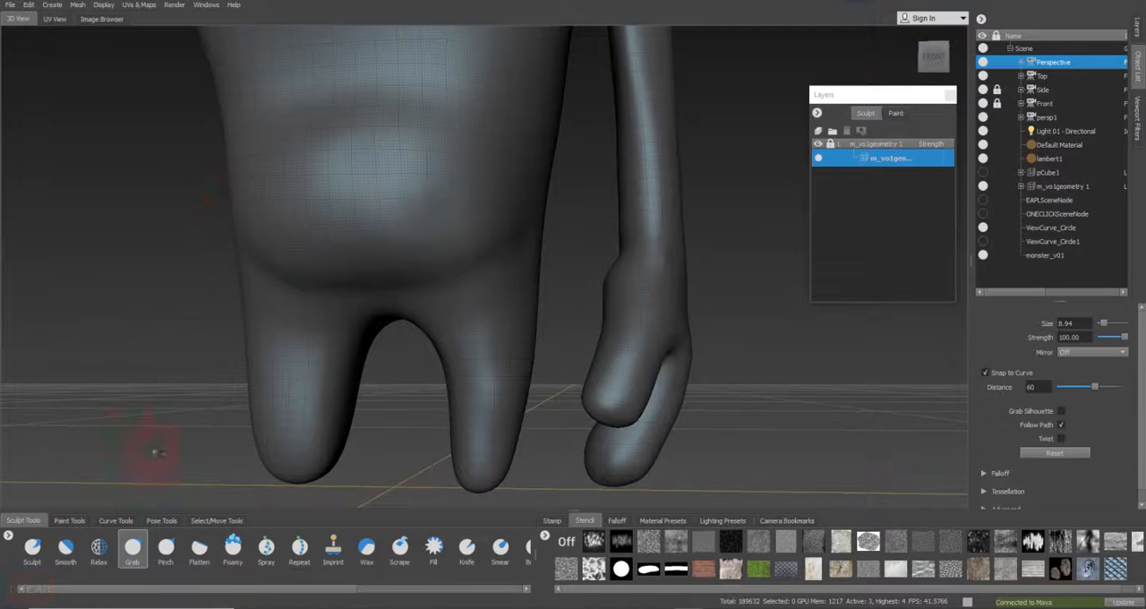
Even out the front of the belly with the Smooth brush at size 8.94 and check the whole body's shape
click(65, 549)
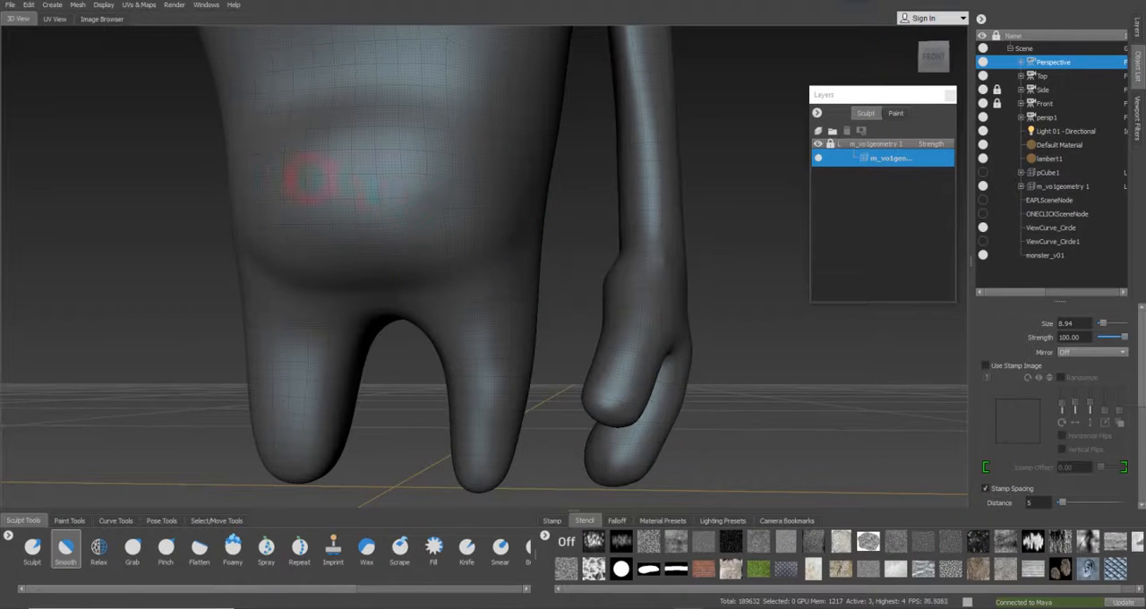
alt+right_drag(310, 179, 358, 181)
alt+drag(359, 182, 374, 135)
alt+middle_drag(374, 135, 340, 218)
alt+drag(340, 218, 435, 225)
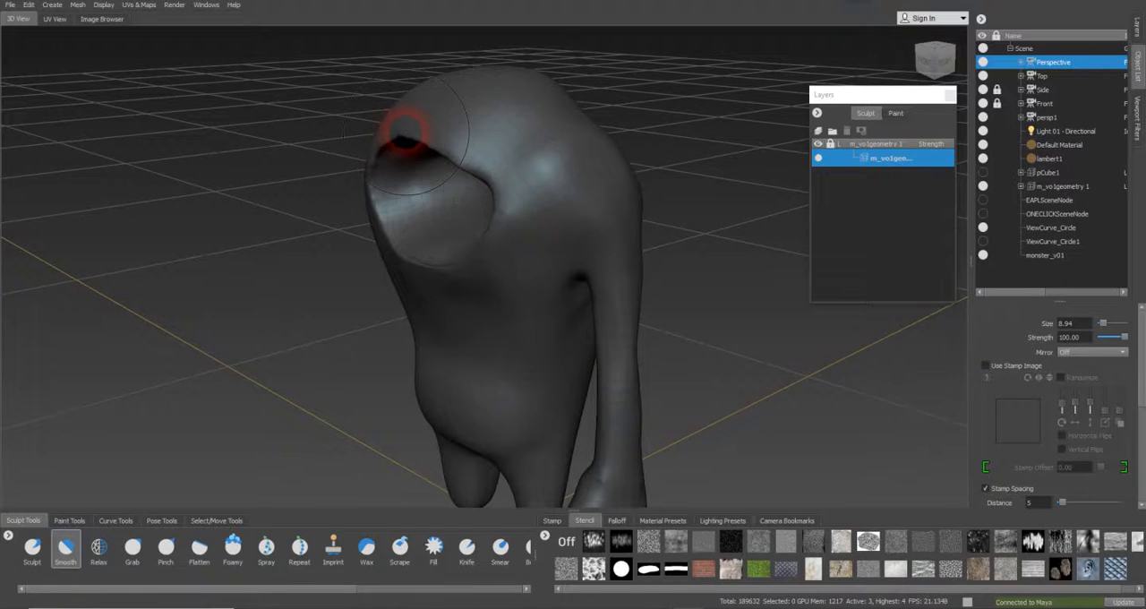
alt+drag(467, 259, 512, 205)
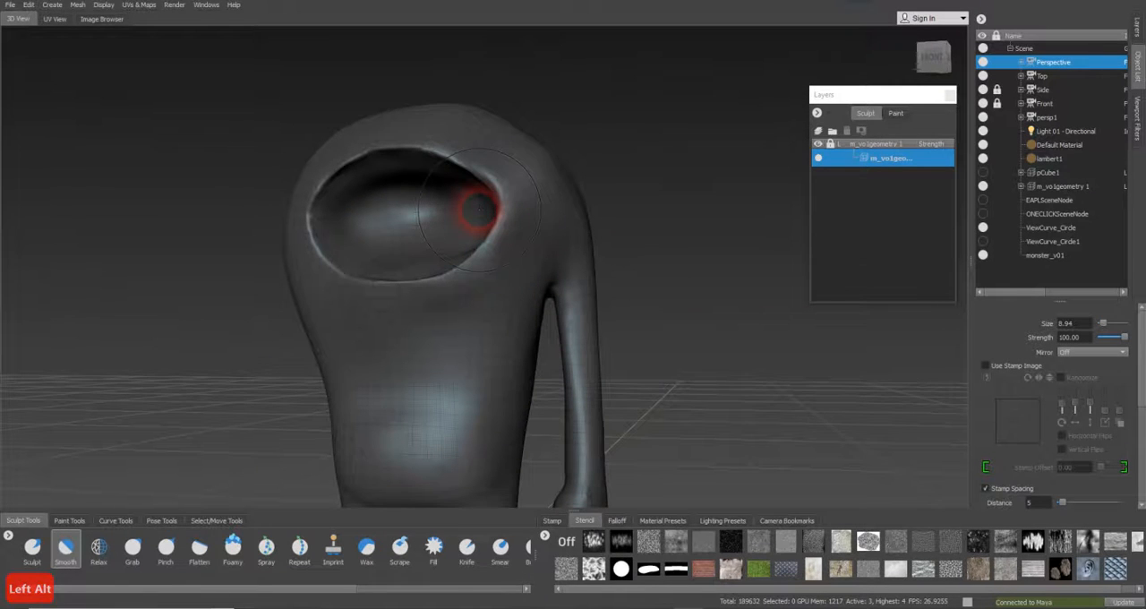
Look through the Front camera at the reference overlay and switch to the inverted Sculpt brush
click(1048, 103)
right_click(1065, 102)
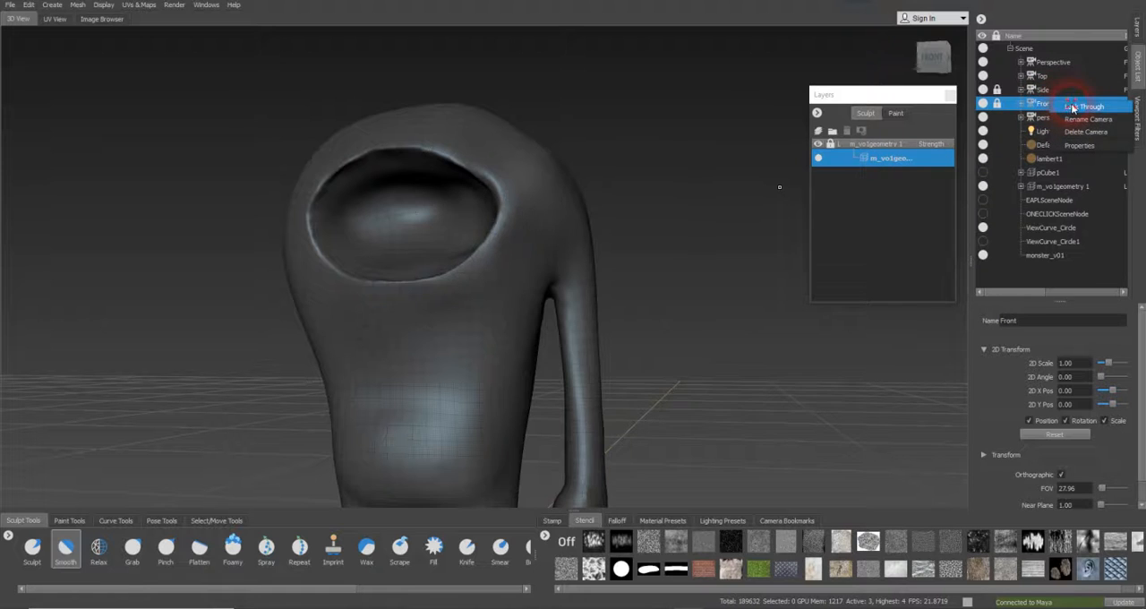
click(1073, 107)
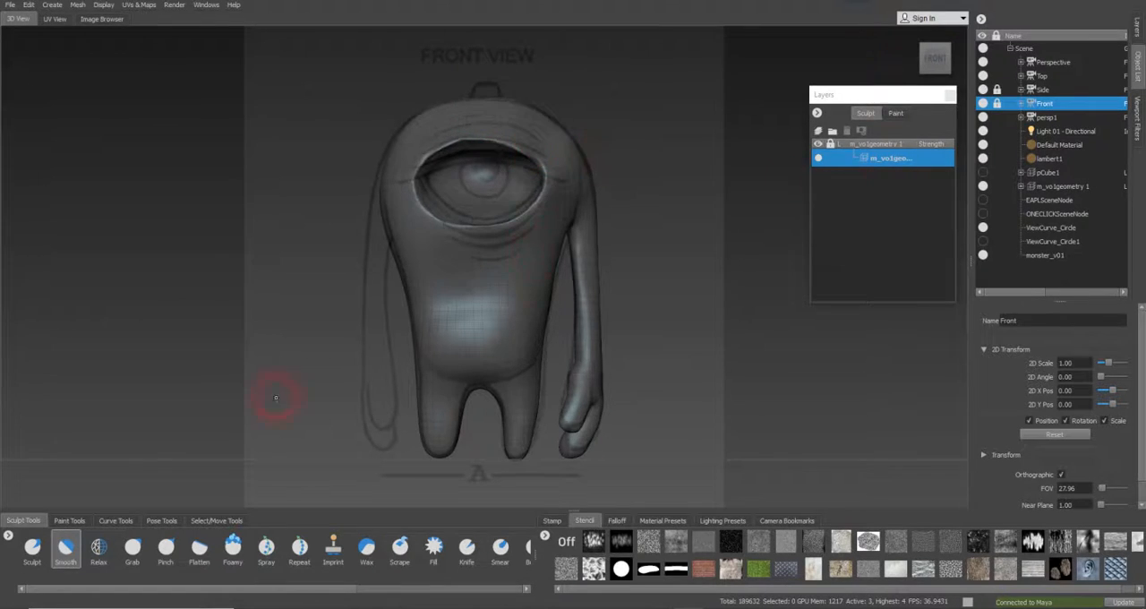
click(32, 547)
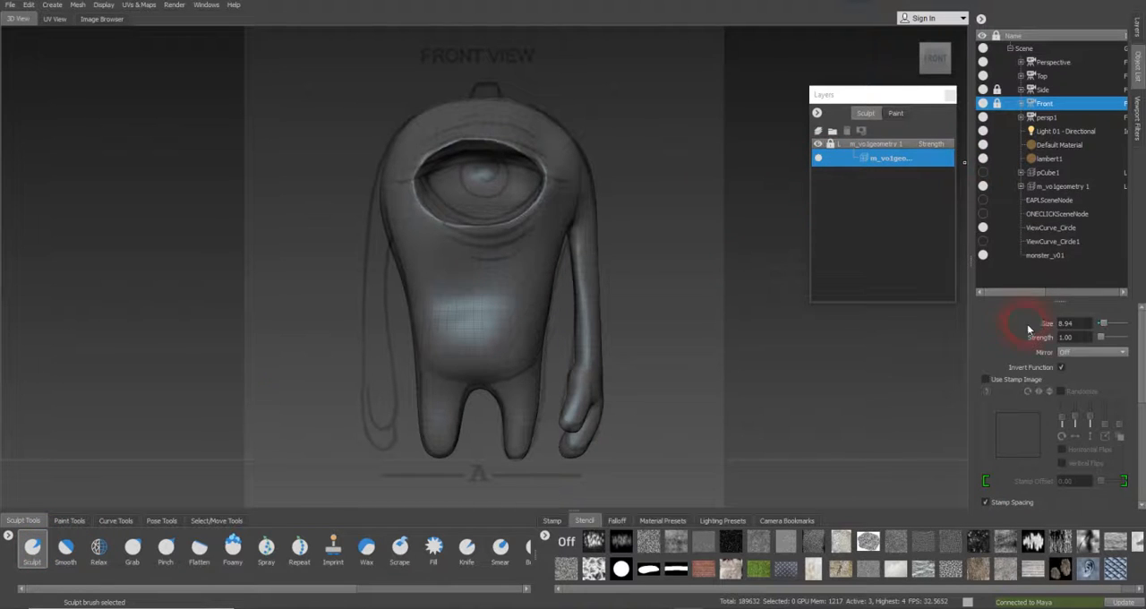
Select the mesh's level_2 entry and carve the drawn wrinkles below the eye and at its corners with the Sculpt brush at size 1.06
click(1021, 187)
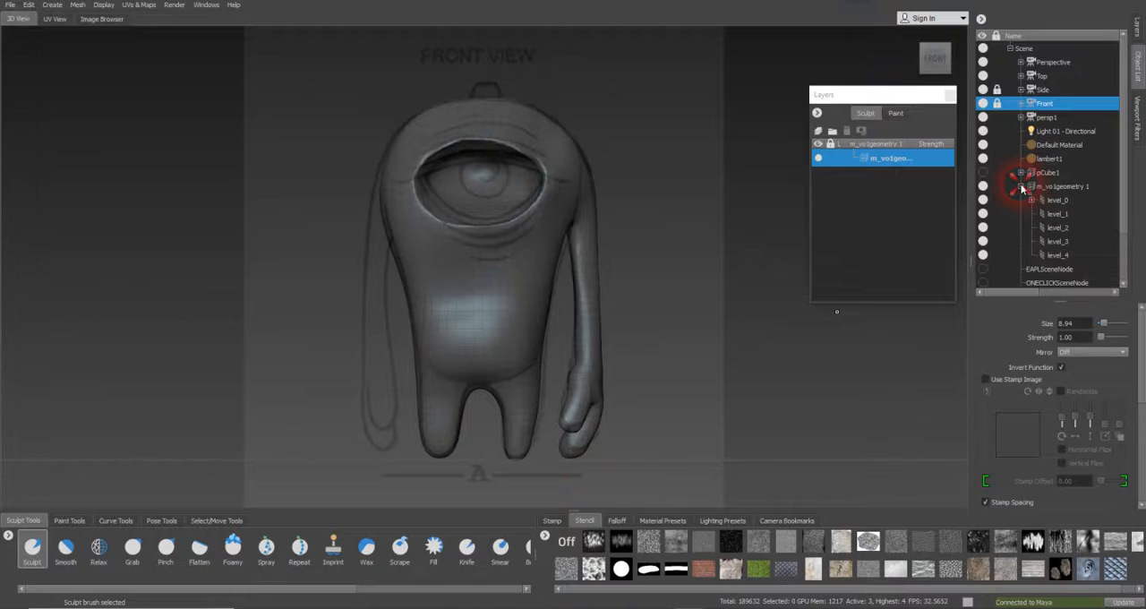
click(1054, 200)
click(1056, 214)
click(1066, 228)
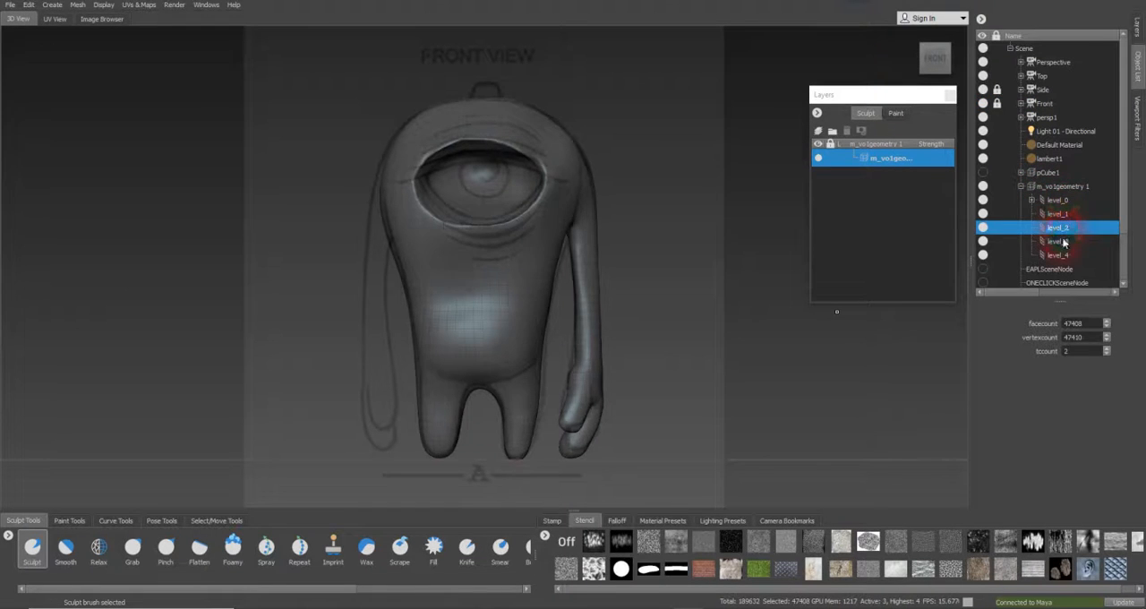
click(1064, 242)
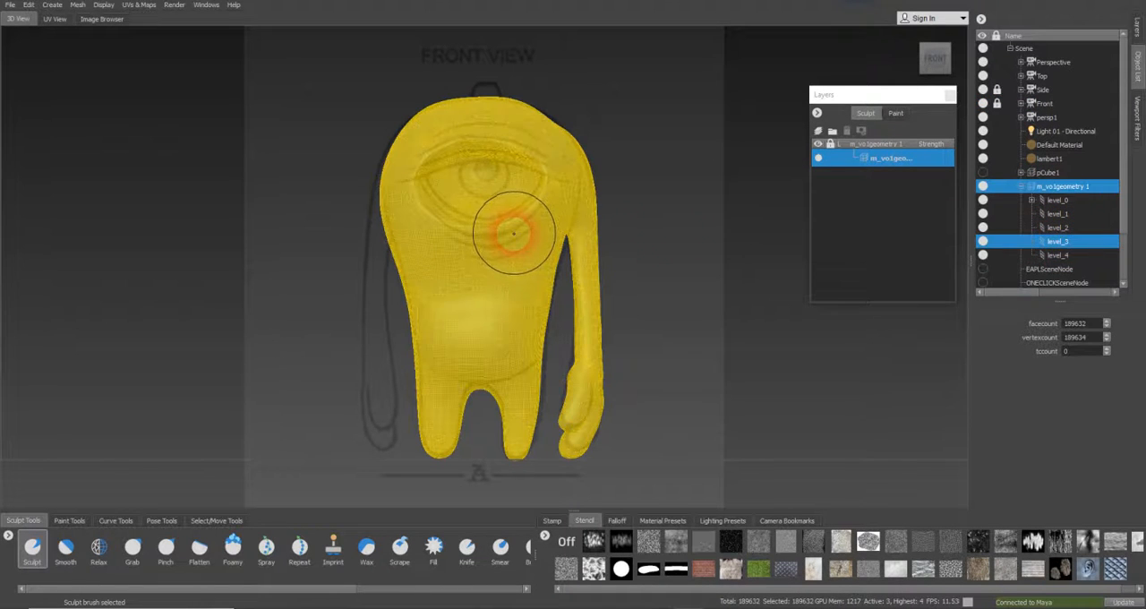
drag(500, 230, 471, 227)
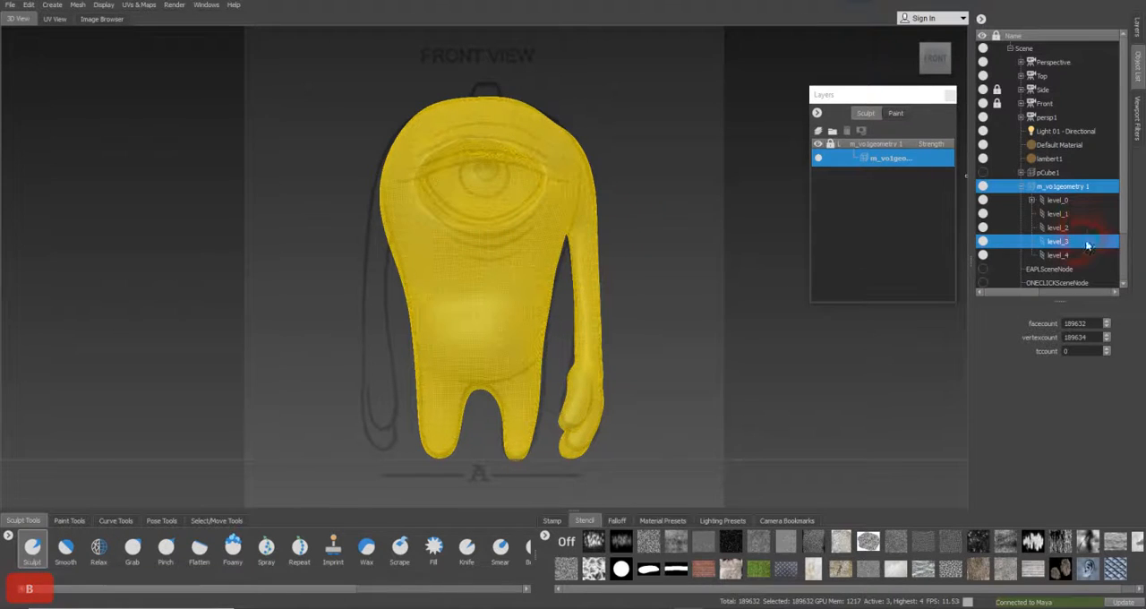
click(1057, 229)
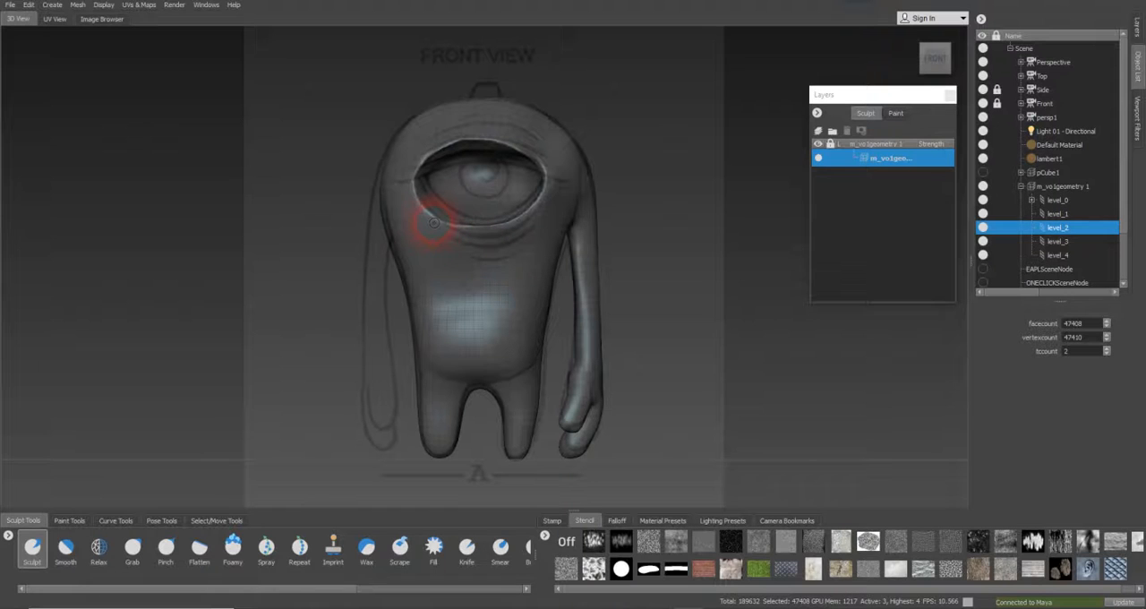
mouse_move(435, 224)
mouse_down()
mouse_move(453, 238)
mouse_move(522, 226)
mouse_move(471, 249)
mouse_move(500, 244)
mouse_move(480, 259)
mouse_move(513, 255)
mouse_up()
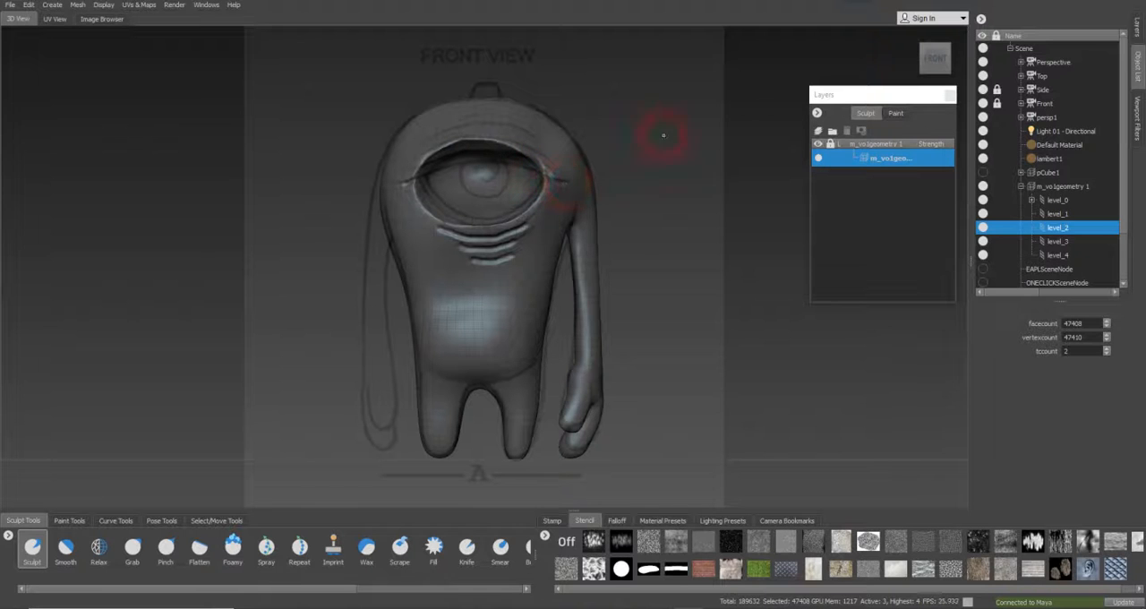
Look through the Perspective camera at the carved wrinkles around the eye and pick the Smooth brush
click(1050, 62)
right_click(1063, 64)
click(1065, 70)
alt+right_drag(497, 197, 660, 202)
alt+middle_drag(661, 203, 588, 253)
alt+right_drag(589, 254, 767, 250)
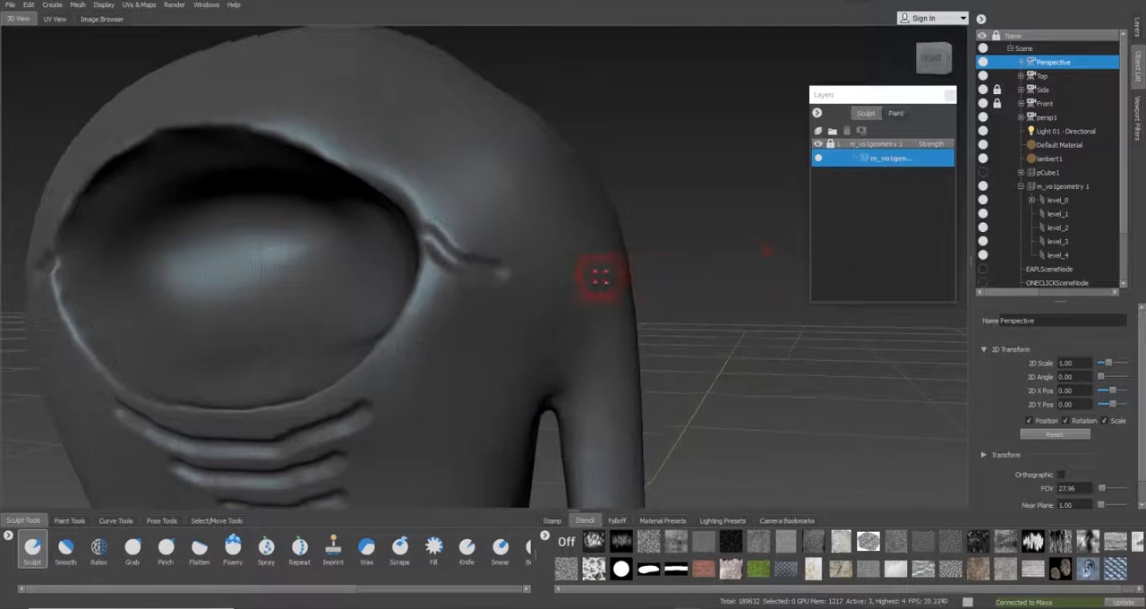
alt+drag(599, 276, 579, 281)
click(65, 546)
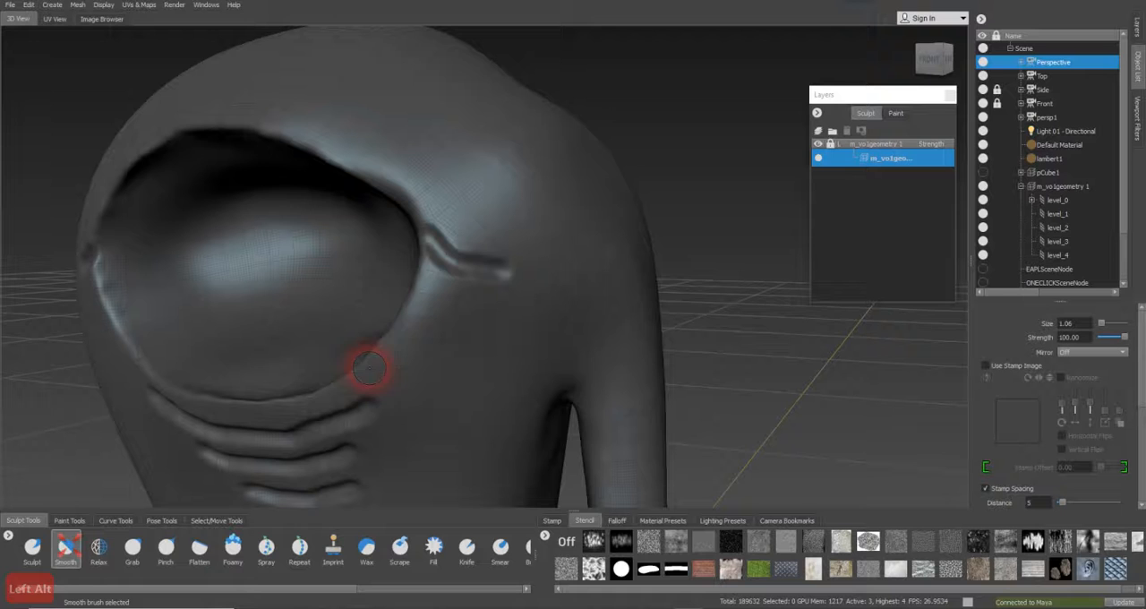
Soften the wrinkle at the eye's right corner with the Smooth brush and recarve it with the inverted Sculpt brush at size 1.06
mouse_move(470, 256)
mouse_down()
mouse_move(450, 245)
mouse_move(468, 263)
mouse_move(484, 253)
mouse_up()
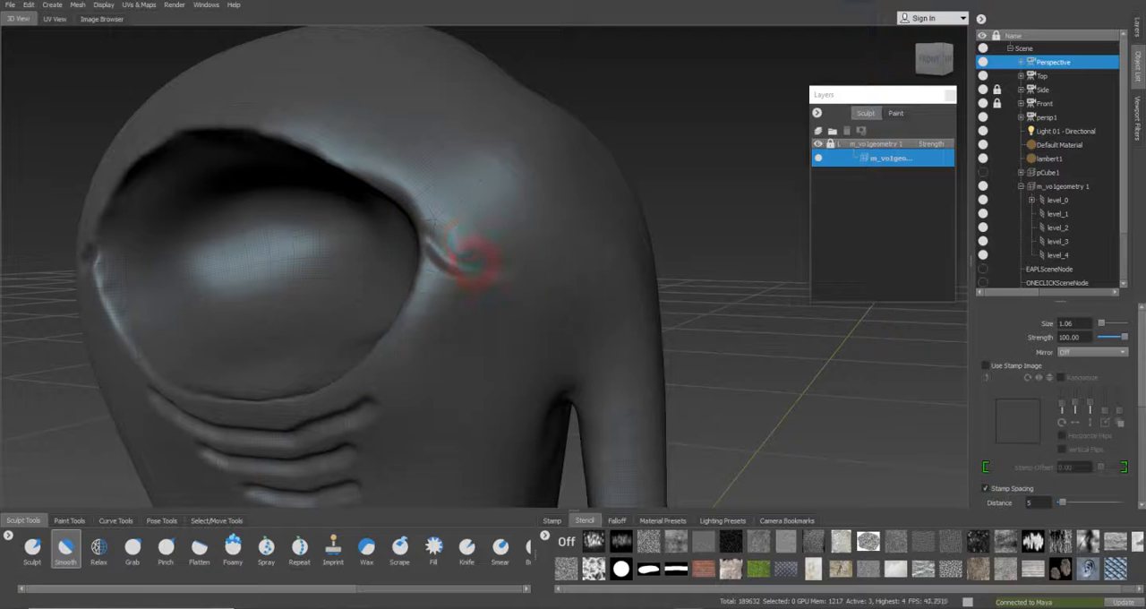
click(33, 547)
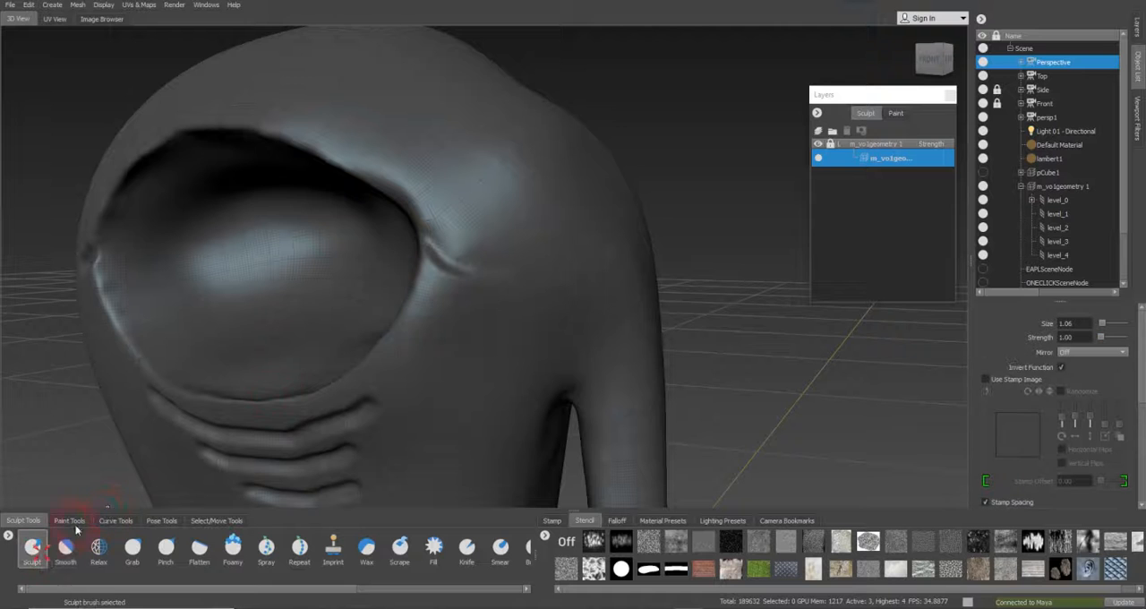
alt+right_drag(410, 251, 484, 260)
drag(410, 227, 433, 254)
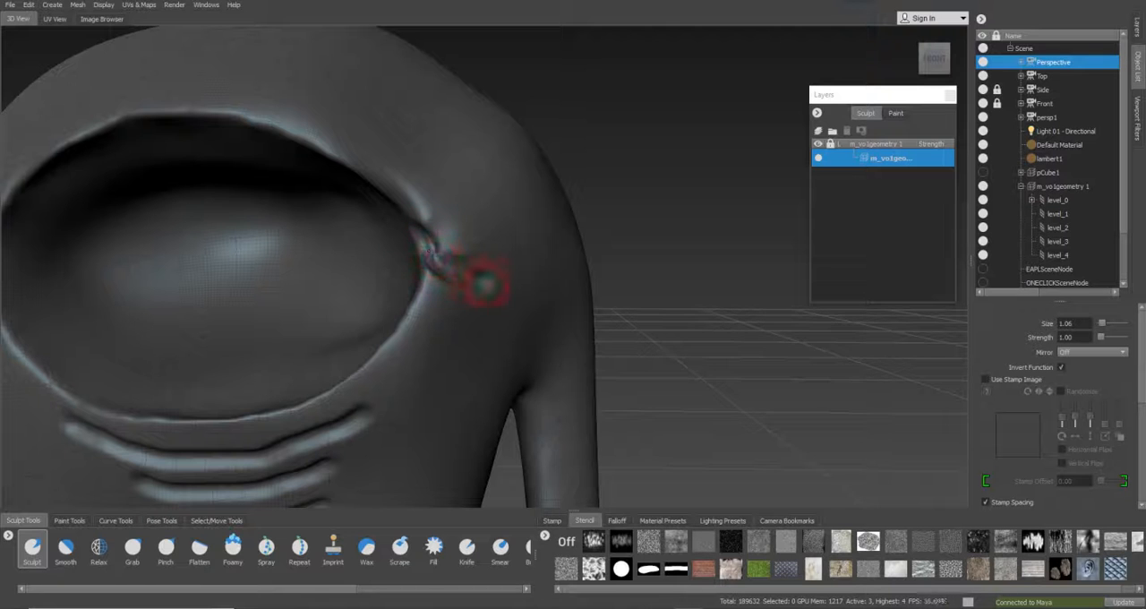
mouse_move(382, 266)
alt+mouse_down()
mouse_move(484, 240)
mouse_move(281, 238)
mouse_move(199, 214)
mouse_move(178, 221)
alt+mouse_up()
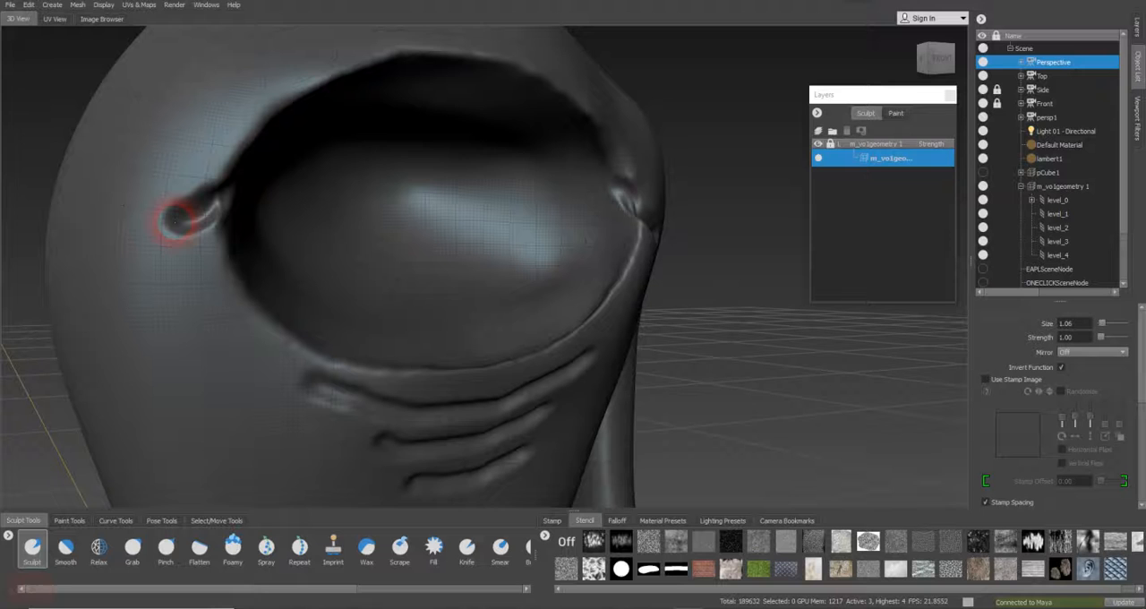
Smooth the wrinkles at both eye corners with the Smooth brush, enlarging it to size 2.21 for the right corner
click(65, 546)
mouse_move(221, 240)
mouse_down()
mouse_move(215, 215)
mouse_move(154, 240)
mouse_move(205, 225)
mouse_move(200, 259)
mouse_move(211, 235)
mouse_move(179, 229)
mouse_move(198, 224)
mouse_up()
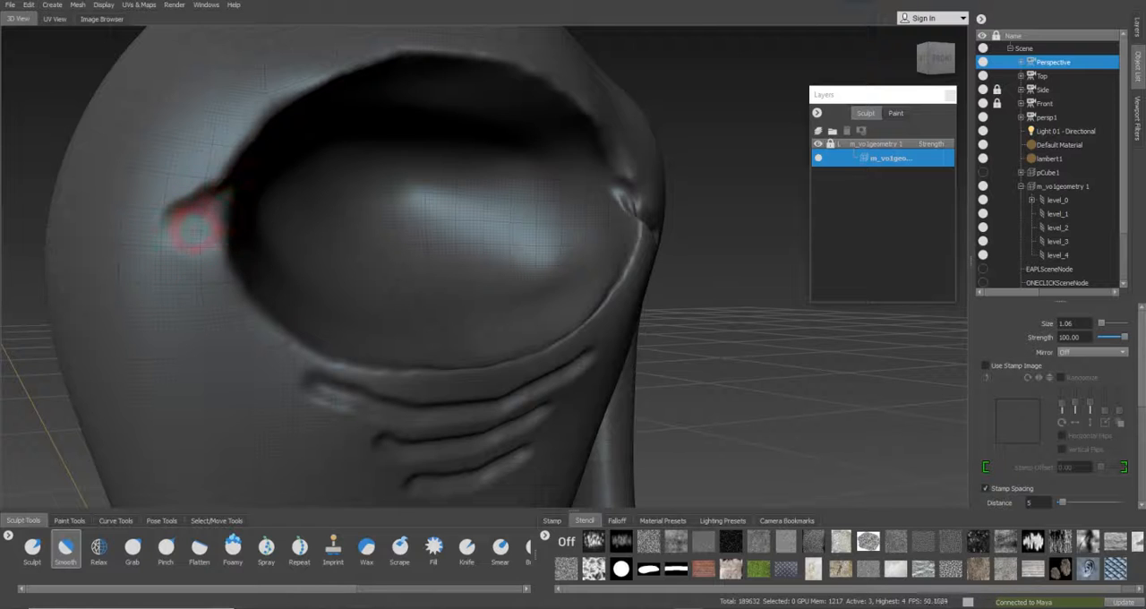
alt+drag(391, 228, 686, 225)
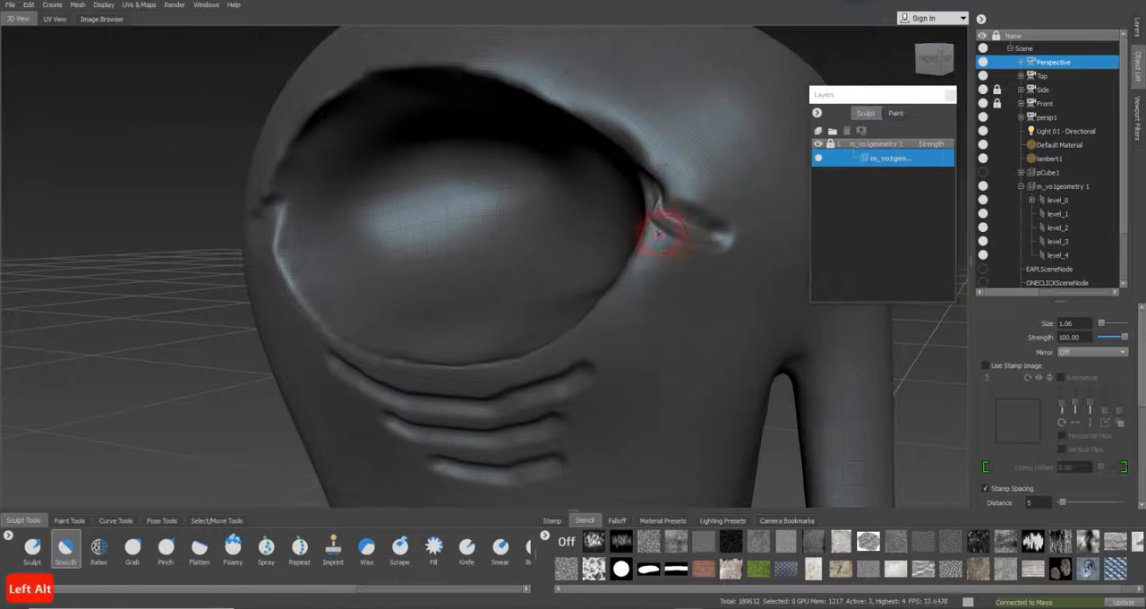
key(b)
mouse_move(691, 249)
mouse_down()
mouse_move(708, 255)
mouse_move(675, 252)
mouse_move(656, 230)
mouse_move(724, 256)
mouse_move(678, 217)
mouse_move(680, 235)
mouse_up()
drag(739, 293, 659, 270)
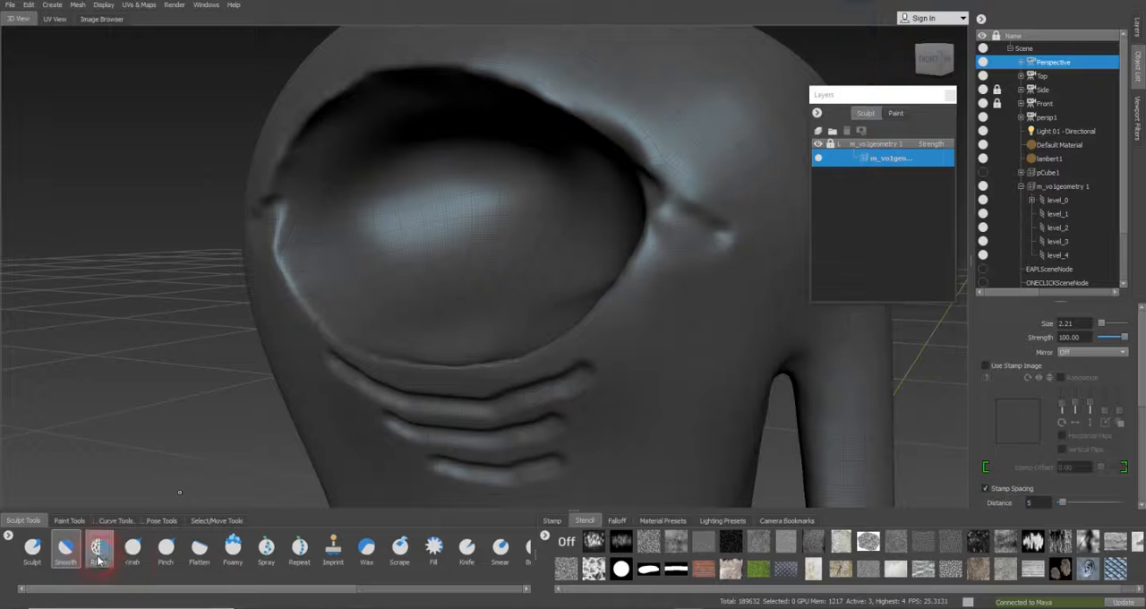
Switch to the Mask brush and add a new sculpt layer with its mask active
click(233, 548)
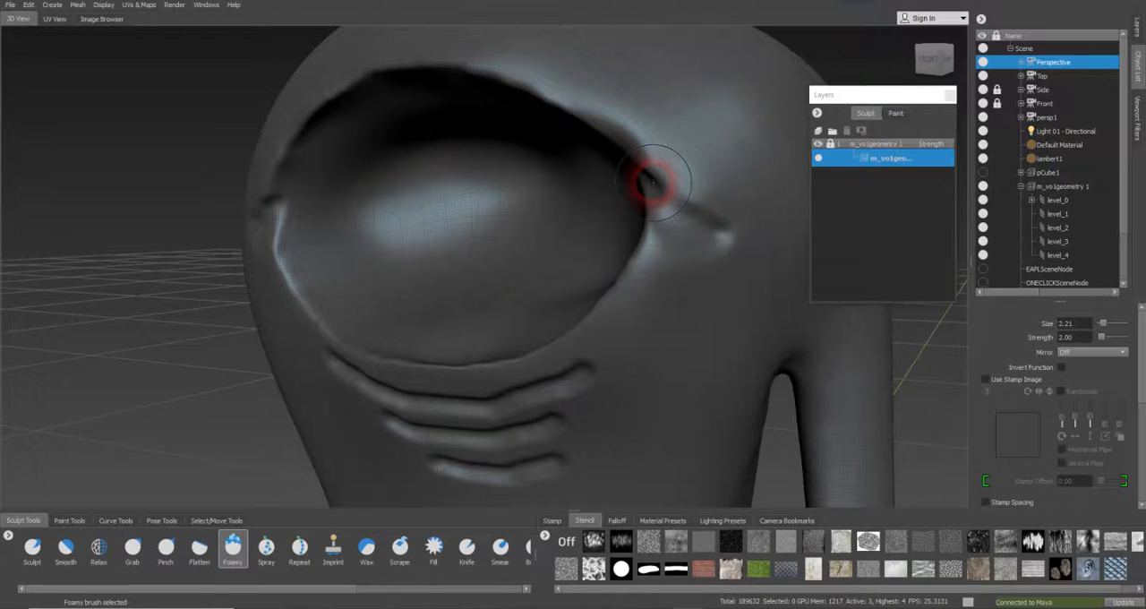
drag(351, 595, 511, 594)
click(481, 545)
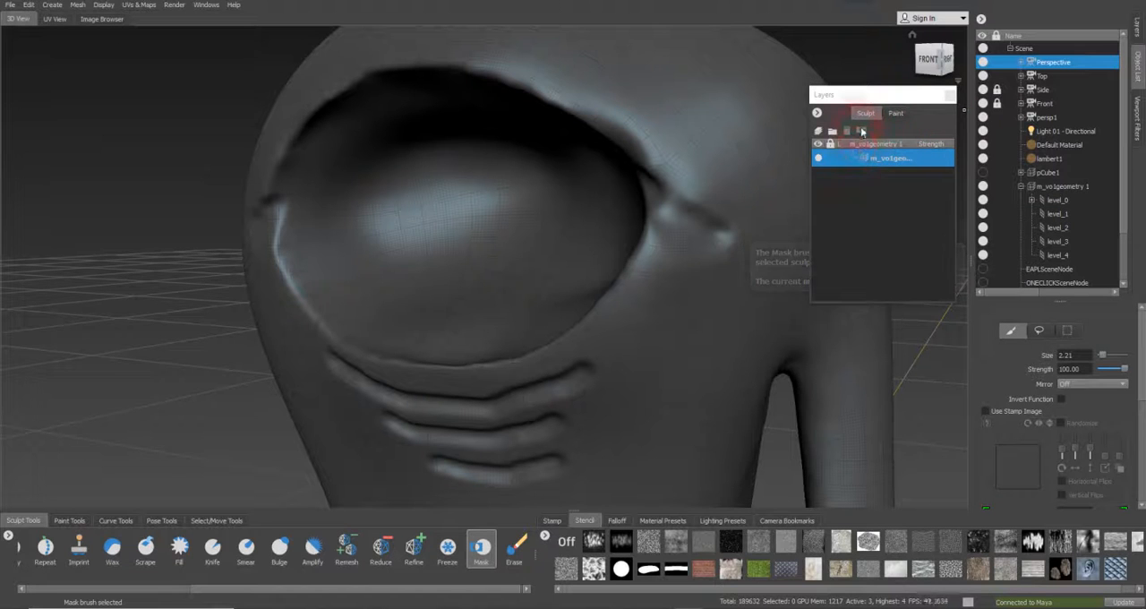
click(832, 158)
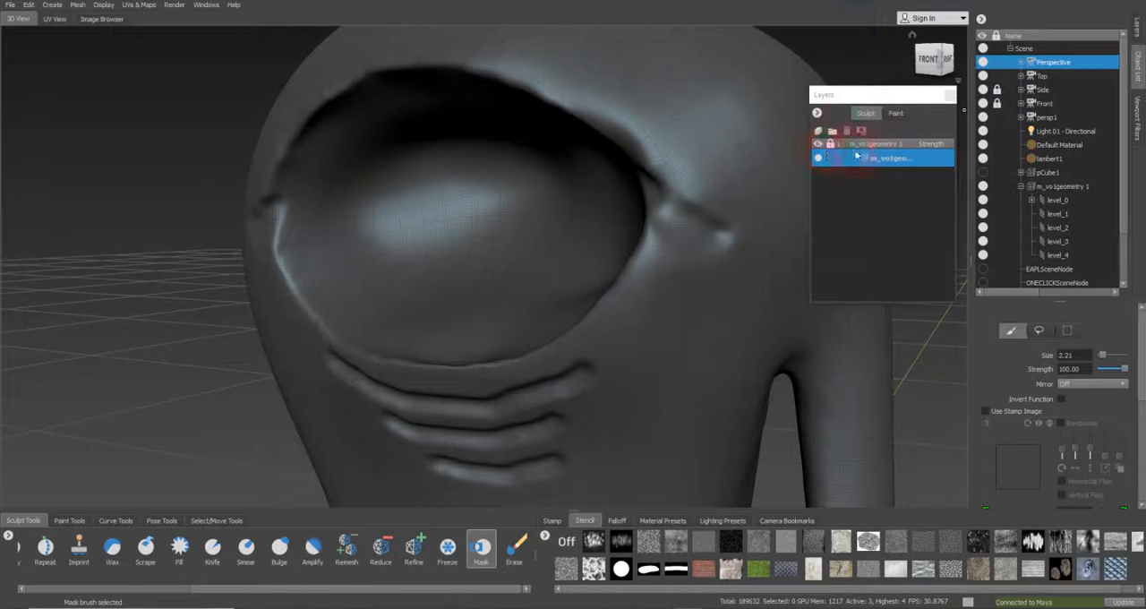
click(818, 132)
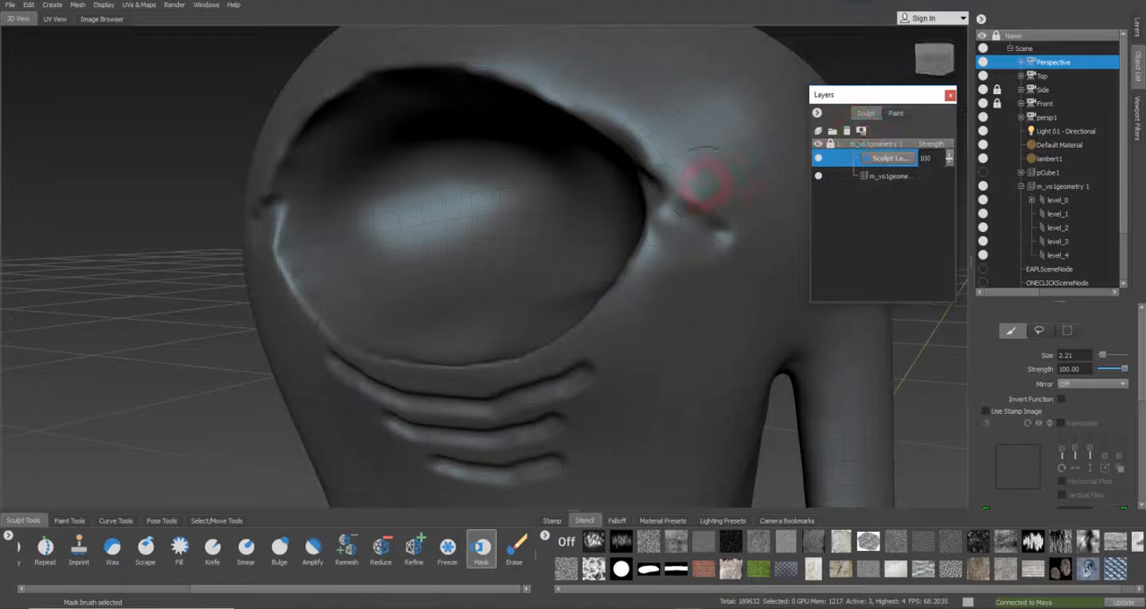
click(863, 131)
Paint a mask along the upper lid's fold past the eye's right corner with the Mask brush at sizes 0.69 and 1.30
click(714, 173)
drag(700, 201, 632, 201)
key(b)
key(ctrl+z)
key(b)
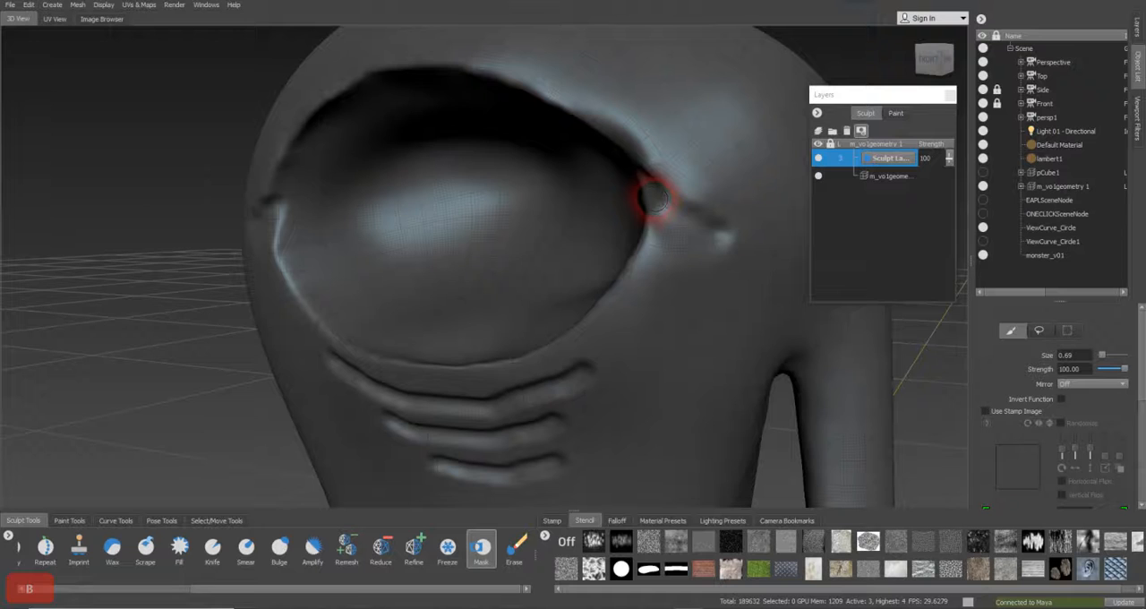
mouse_move(604, 112)
mouse_down()
mouse_move(632, 148)
mouse_move(743, 228)
mouse_up()
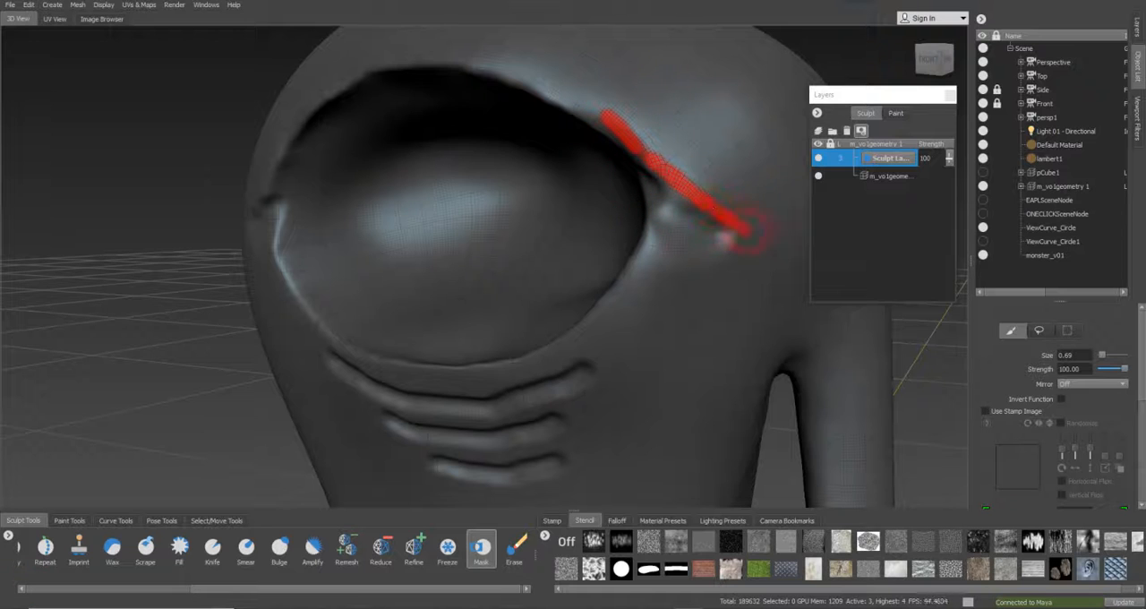
drag(603, 102, 582, 86)
key(b)
mouse_move(633, 124)
mouse_down()
mouse_move(643, 120)
mouse_move(745, 217)
mouse_up()
drag(641, 121, 618, 107)
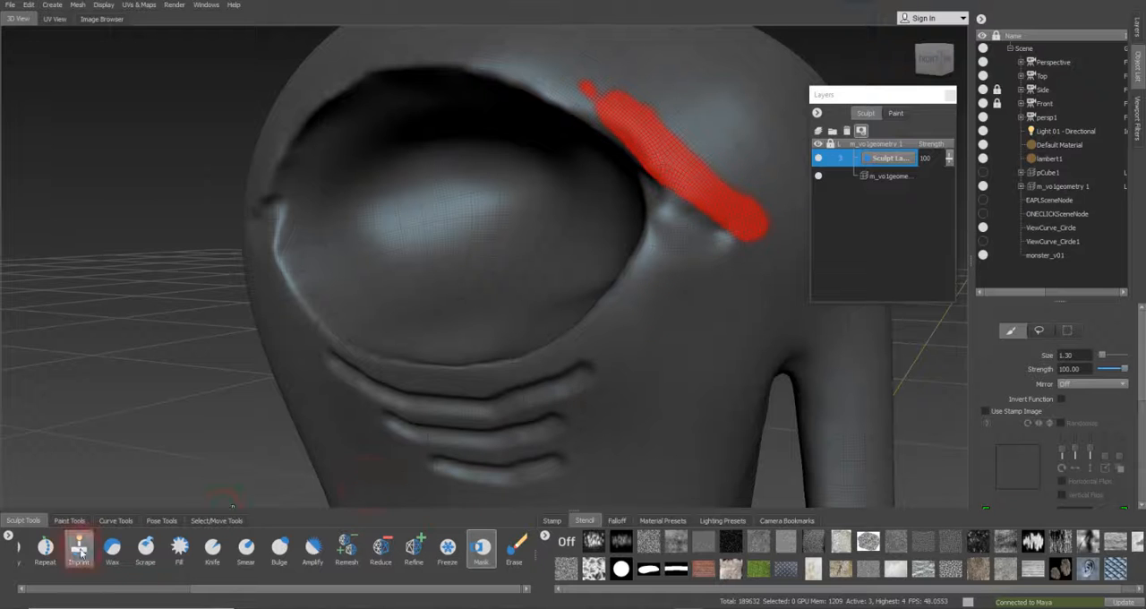
Carve the area just below the masked fold at the eye's right corner with the inverted Sculpt brush at size 1.30
drag(202, 593, 98, 593)
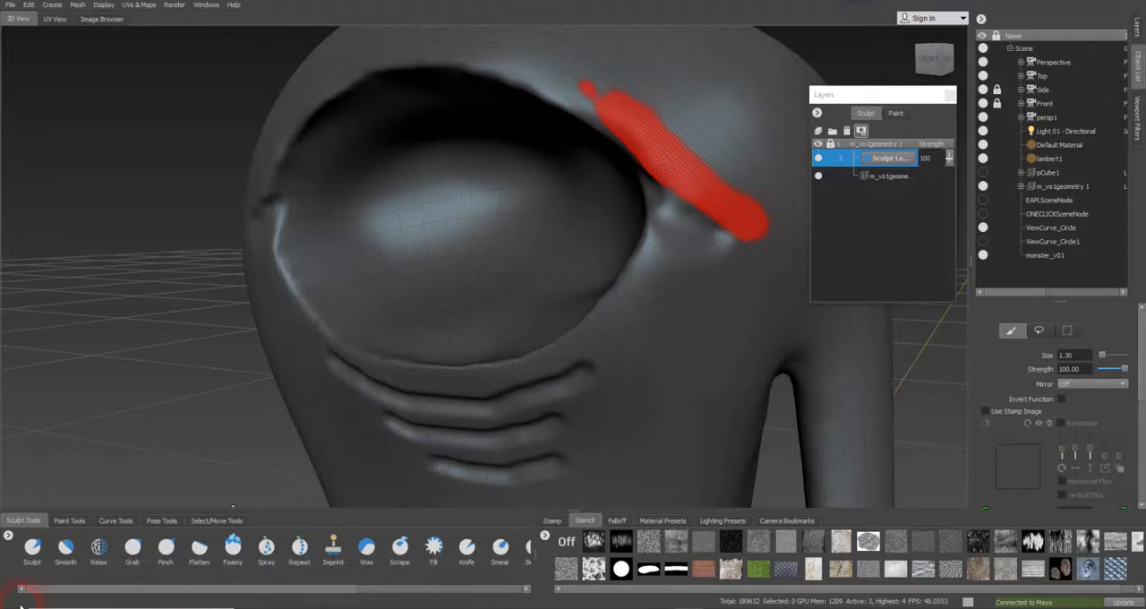
click(21, 551)
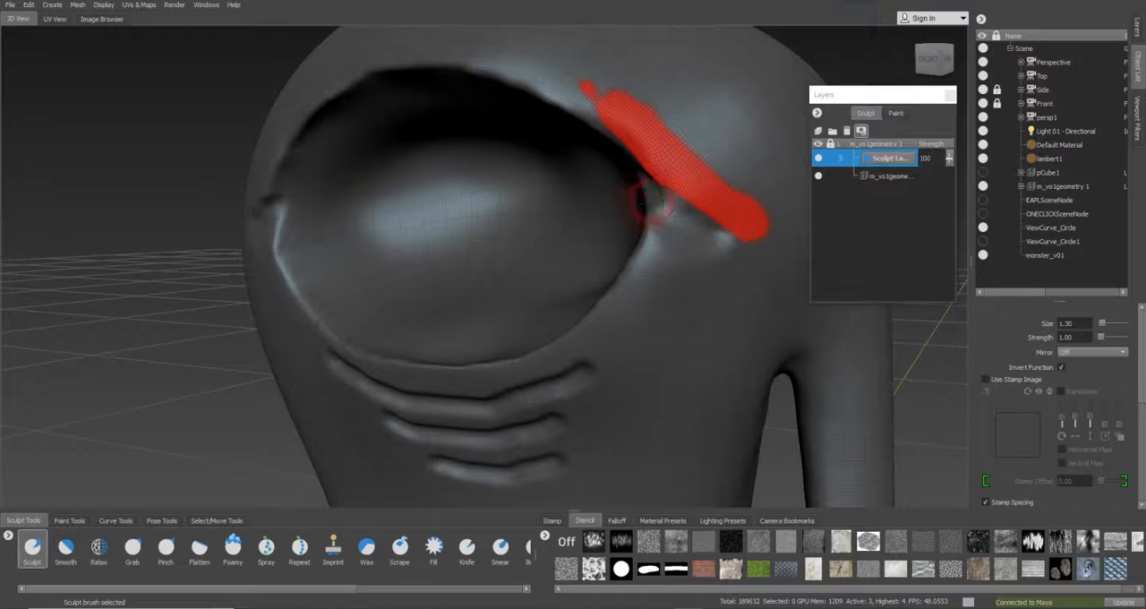
mouse_move(661, 210)
mouse_down()
mouse_move(689, 218)
mouse_move(673, 254)
mouse_move(656, 237)
mouse_move(683, 203)
mouse_move(661, 195)
mouse_move(680, 230)
mouse_move(650, 273)
mouse_up()
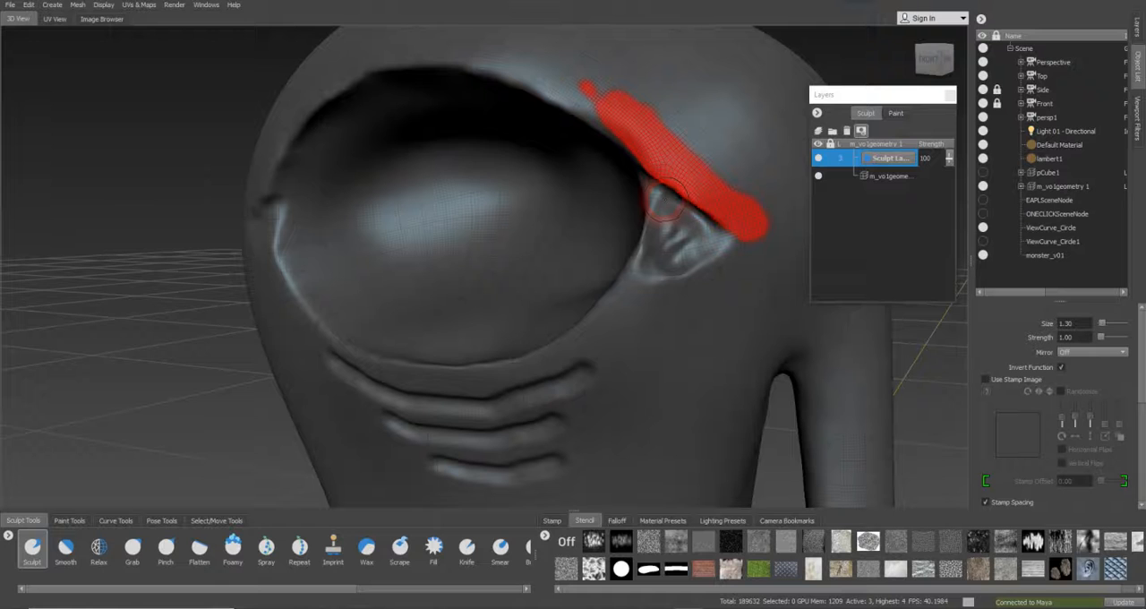
Smooth the carved area below the masked fold with the Smooth brush at sizes 1.30 and 2.30
click(65, 546)
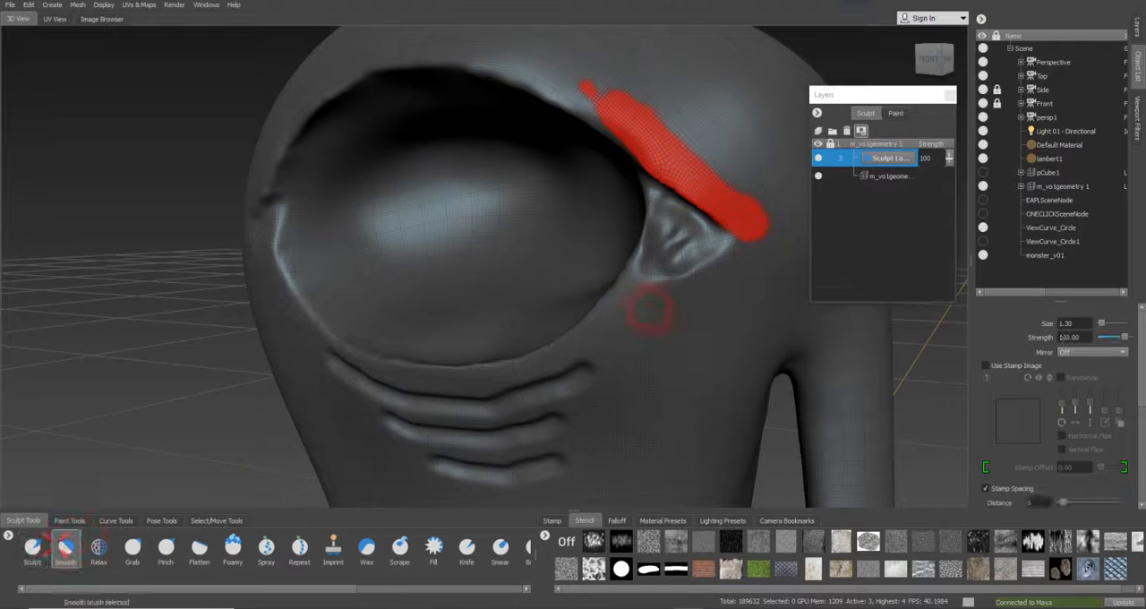
drag(657, 259, 680, 235)
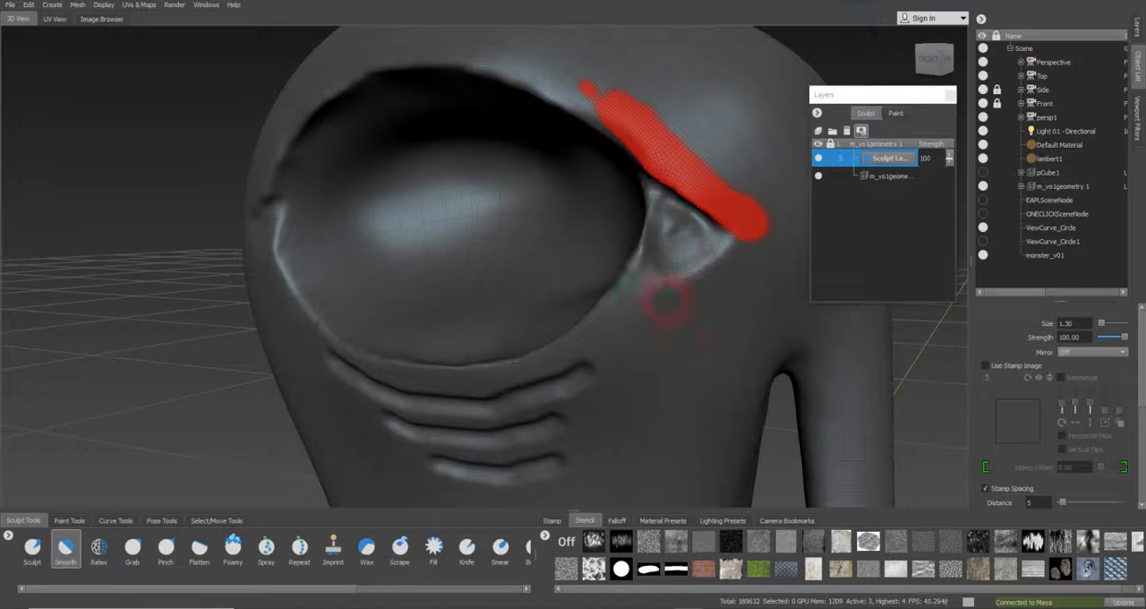
mouse_move(698, 288)
mouse_down()
mouse_move(711, 262)
mouse_move(695, 229)
mouse_move(658, 262)
mouse_move(675, 223)
mouse_move(699, 224)
mouse_move(686, 212)
mouse_up()
key(b)
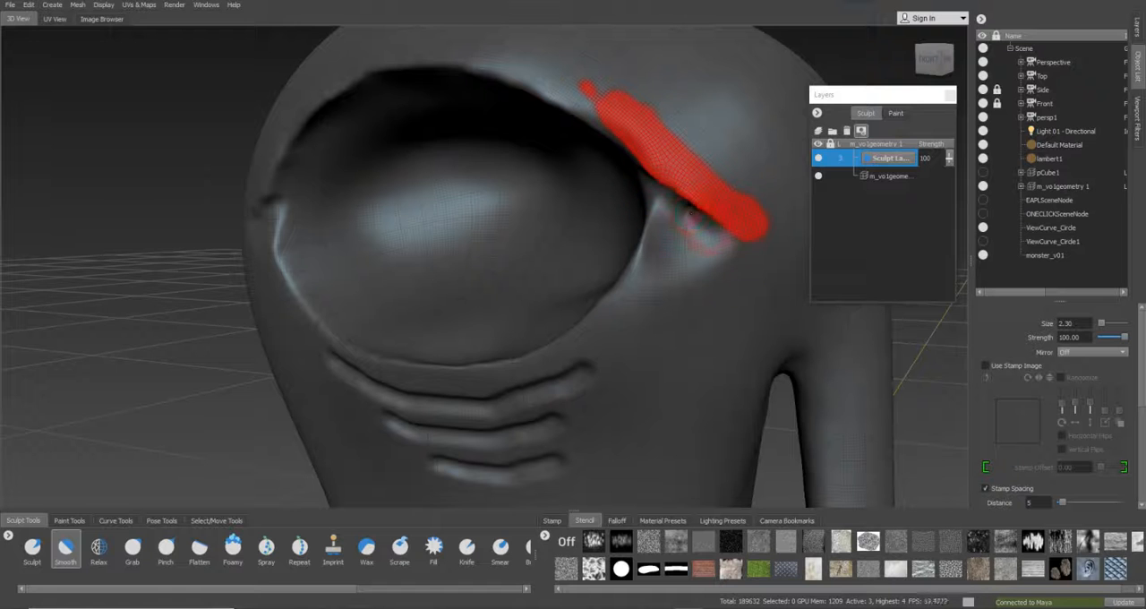
alt+drag(697, 258, 664, 235)
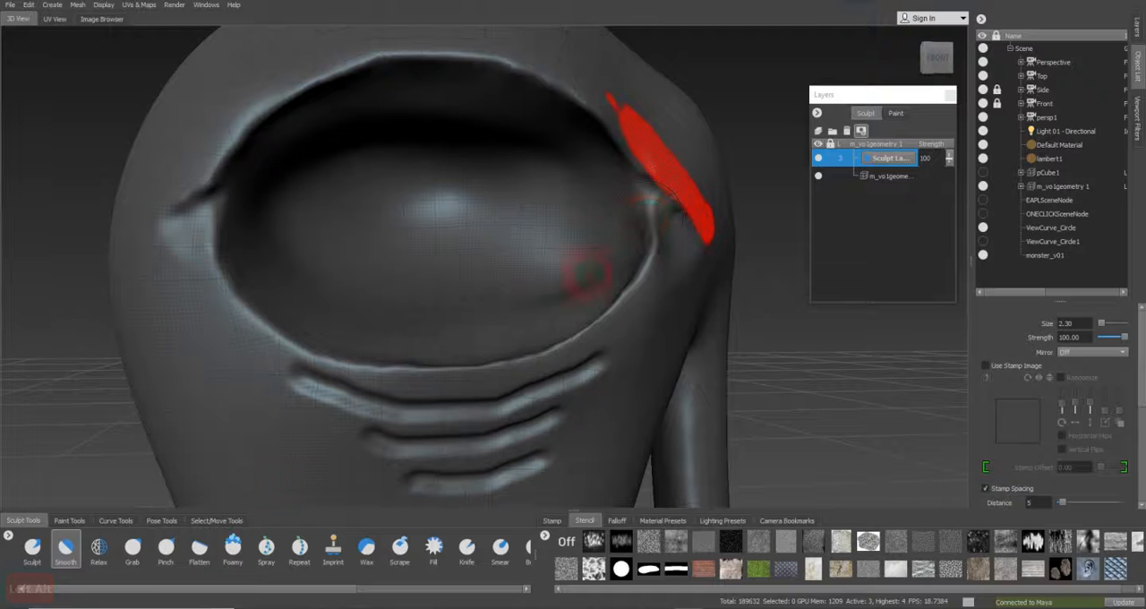
Shape the eye's right corner beneath the mask with the Sculpt brush at size 2.30 and blend it with the Smooth brush
click(32, 546)
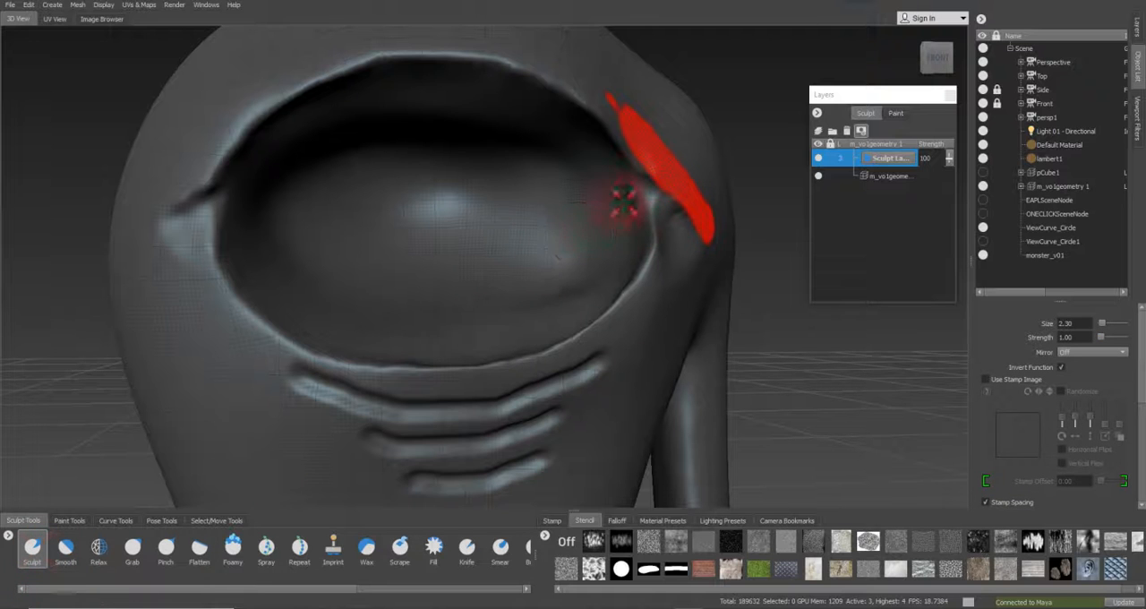
mouse_move(631, 179)
mouse_down()
mouse_move(627, 225)
mouse_move(599, 171)
mouse_move(588, 183)
mouse_up()
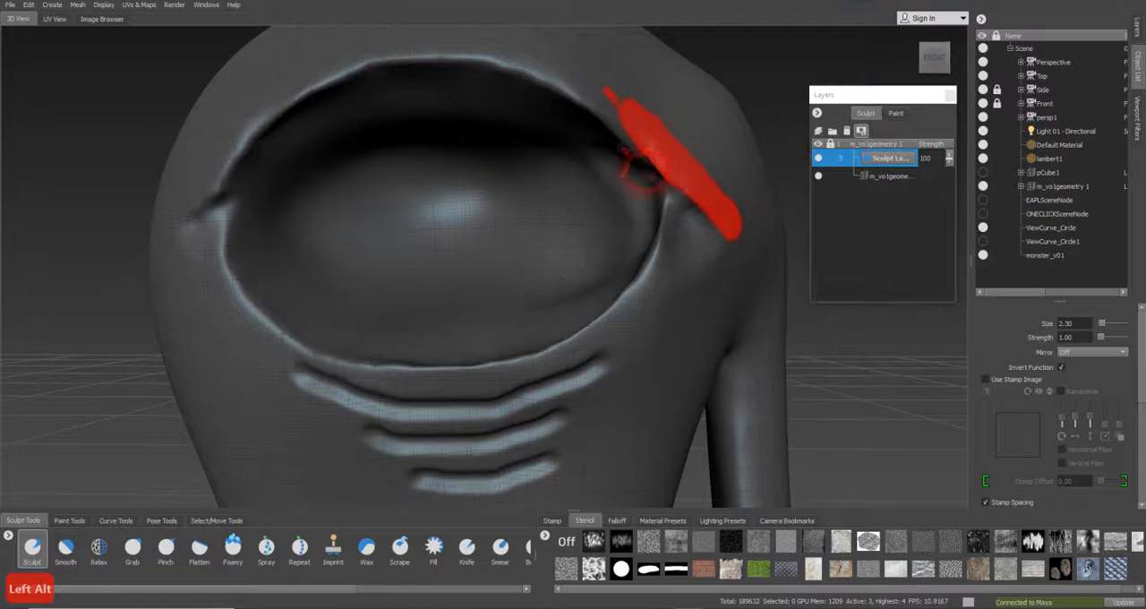
mouse_move(658, 215)
alt+mouse_down()
mouse_move(680, 232)
mouse_move(684, 208)
mouse_move(711, 246)
alt+mouse_up()
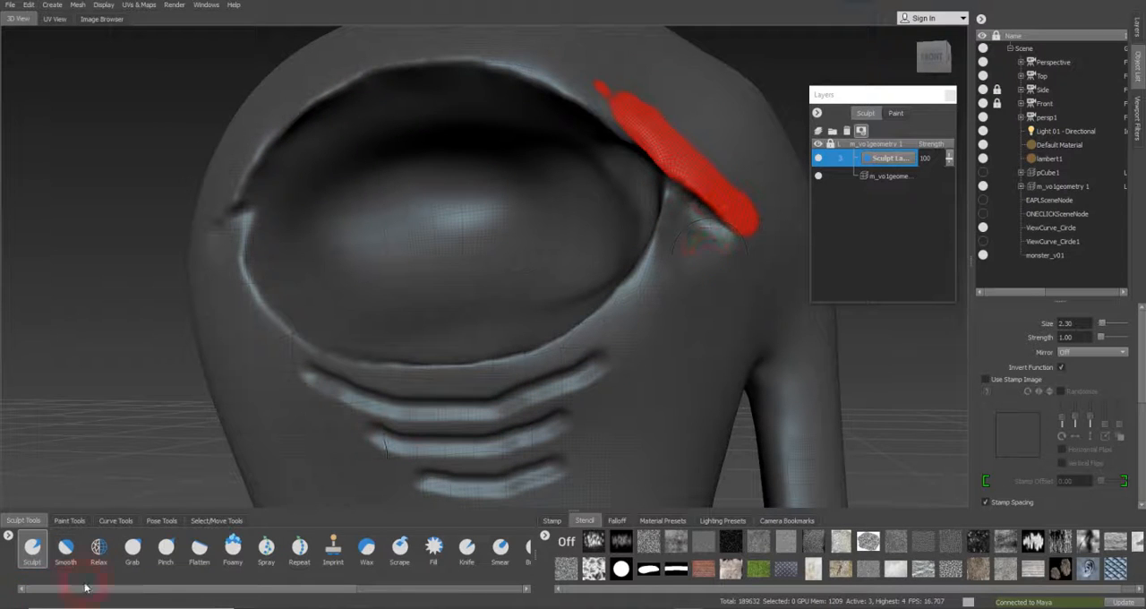
click(66, 548)
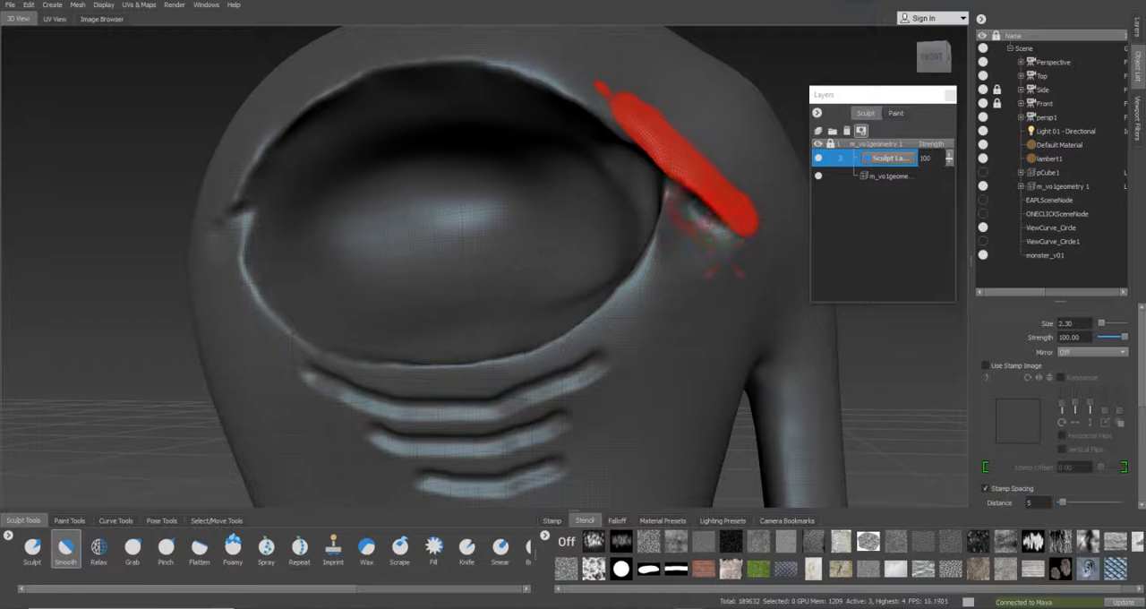
alt+drag(712, 242, 540, 245)
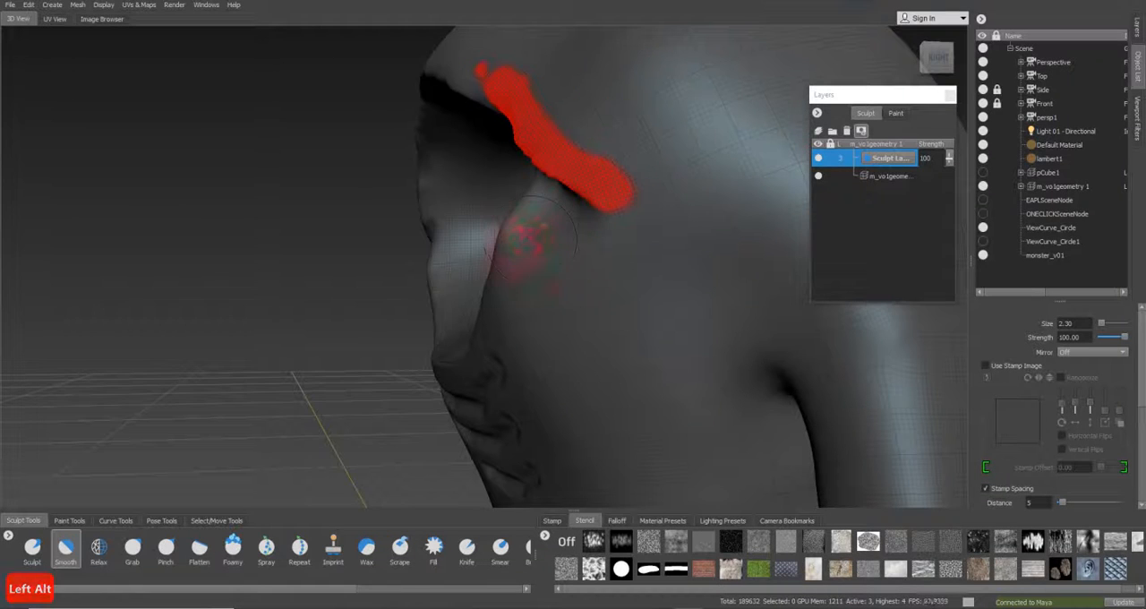
alt+drag(845, 269, 725, 265)
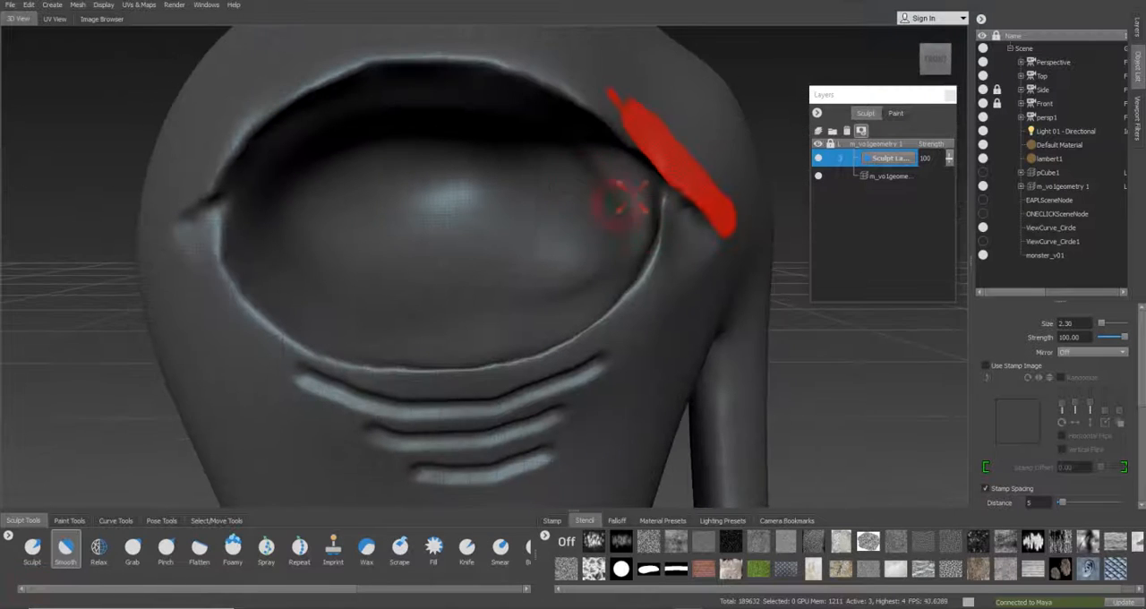
key(alt)
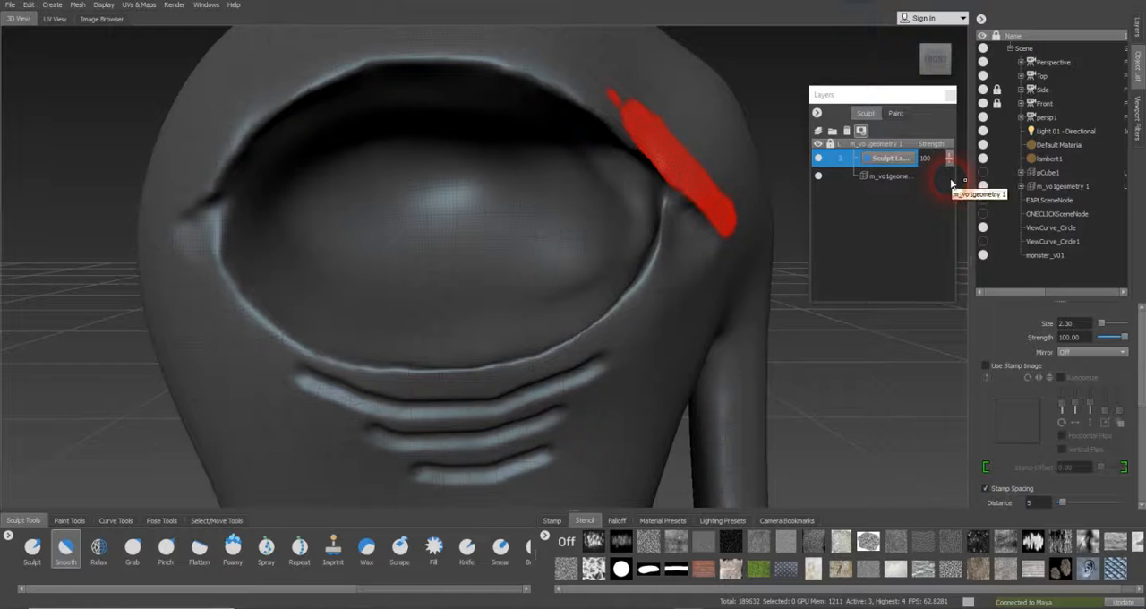
Step the mesh down to subdivision level 2
key(Page_Down)
click(684, 216)
key(Page_Up)
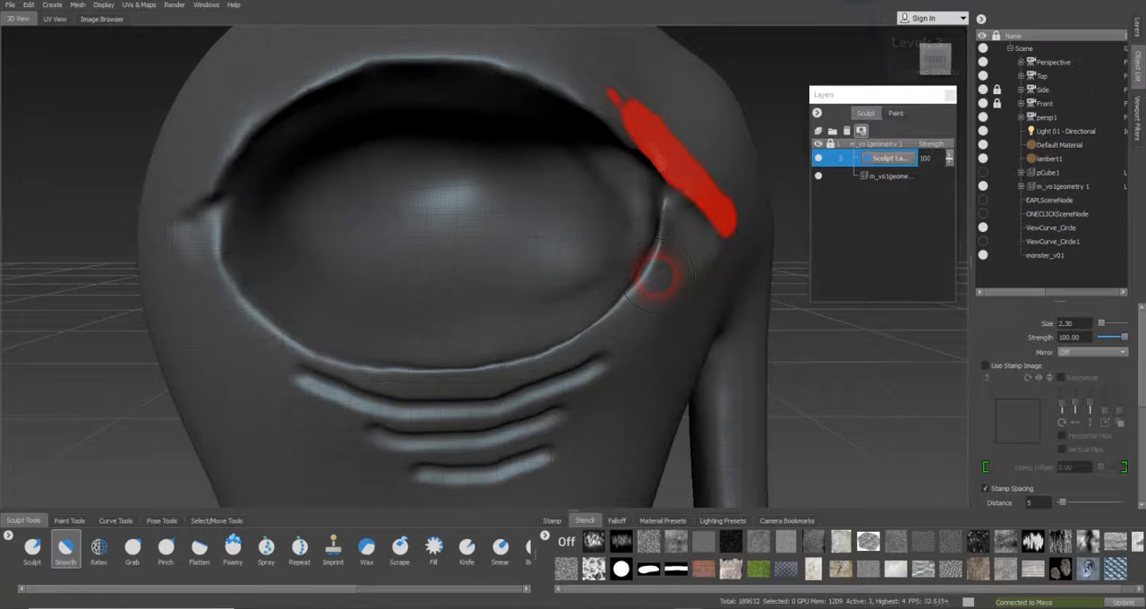
key(Page_Down)
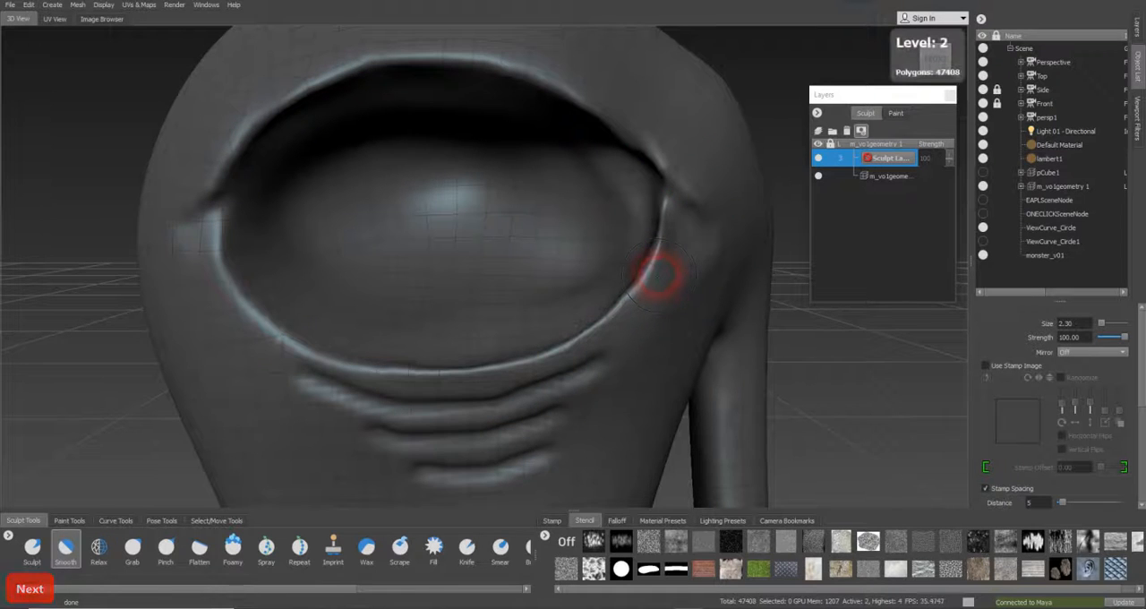
On the mesh's base layer, reshape the eye's right corner with the Grab brush at size 2.83 and soften it with the Smooth brush
click(32, 546)
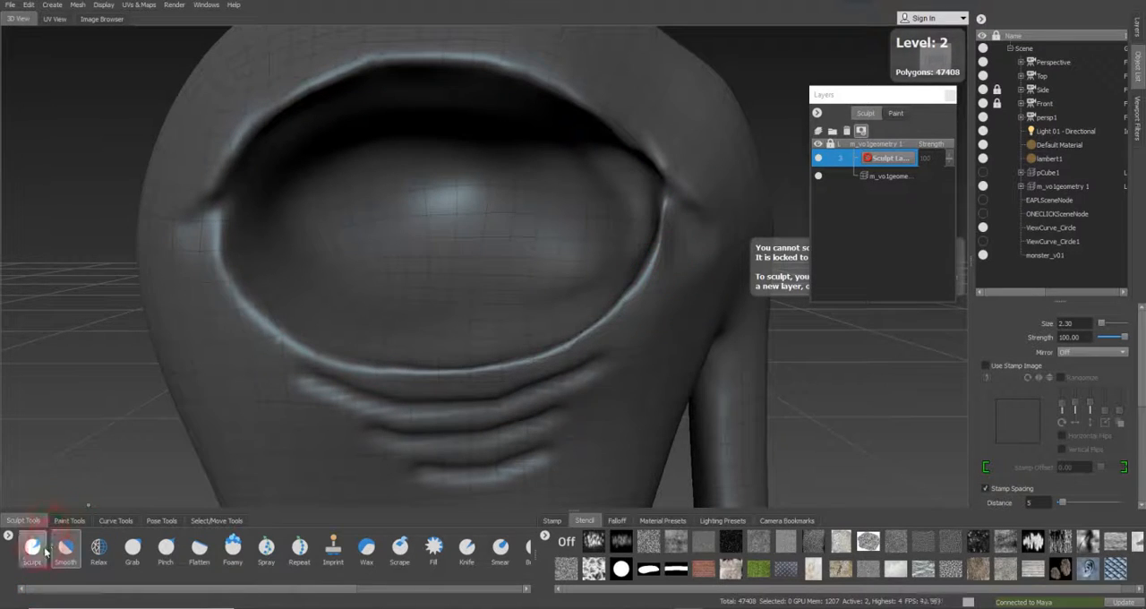
click(98, 546)
click(132, 547)
mouse_move(607, 263)
alt+mouse_down()
mouse_move(409, 261)
mouse_move(532, 273)
mouse_move(475, 259)
alt+mouse_up()
key(b)
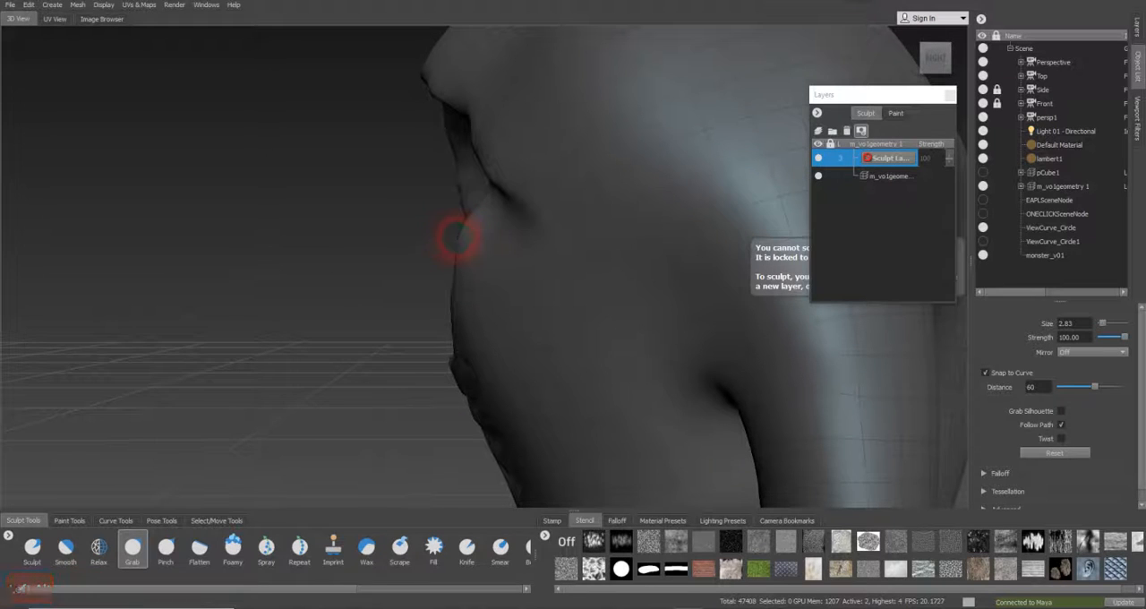
click(889, 176)
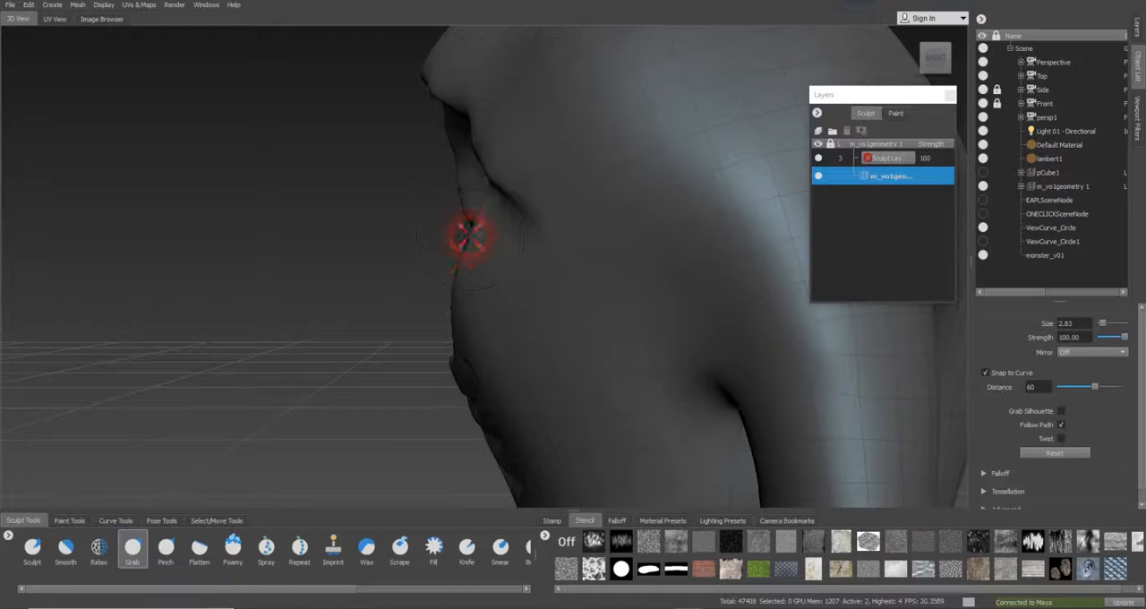
alt+drag(464, 269, 717, 247)
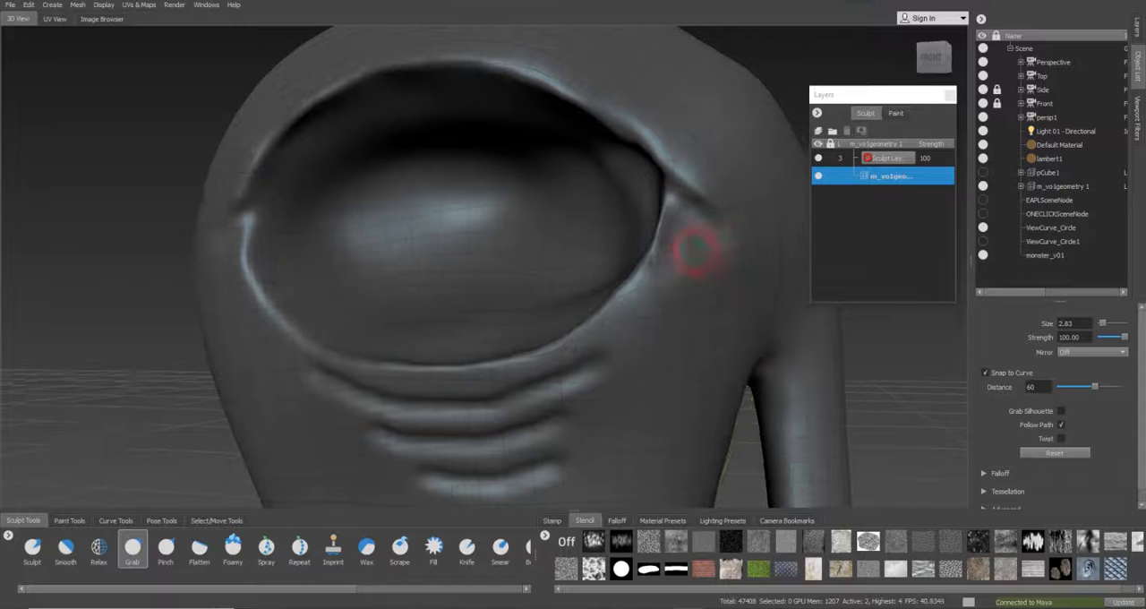
click(66, 548)
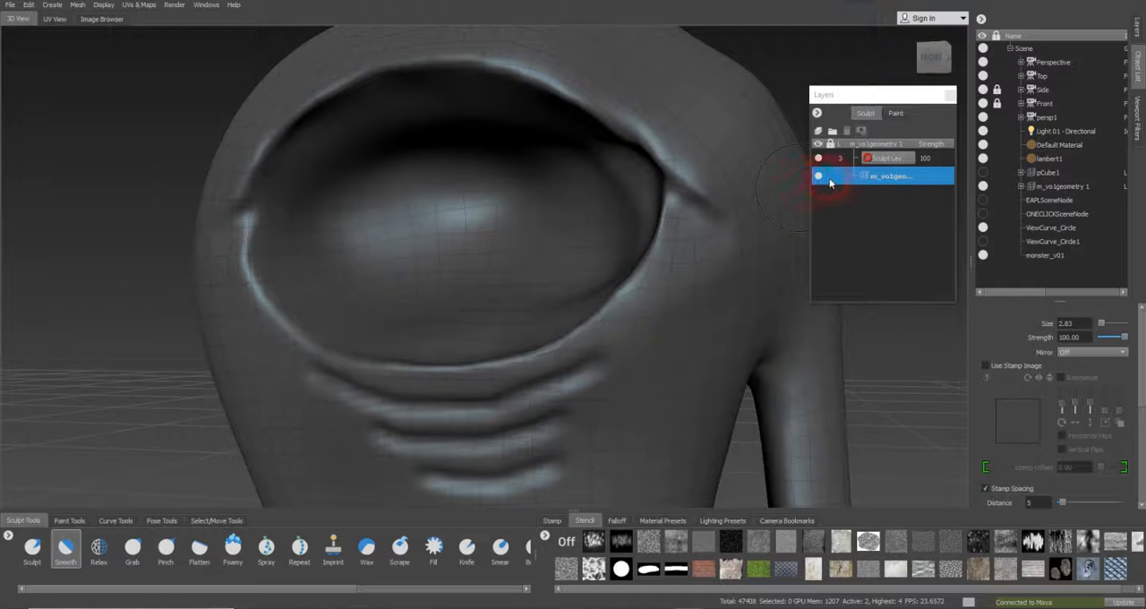
Select the sculpt layer above the base mesh and bring the model up to subdivision level 3
click(883, 158)
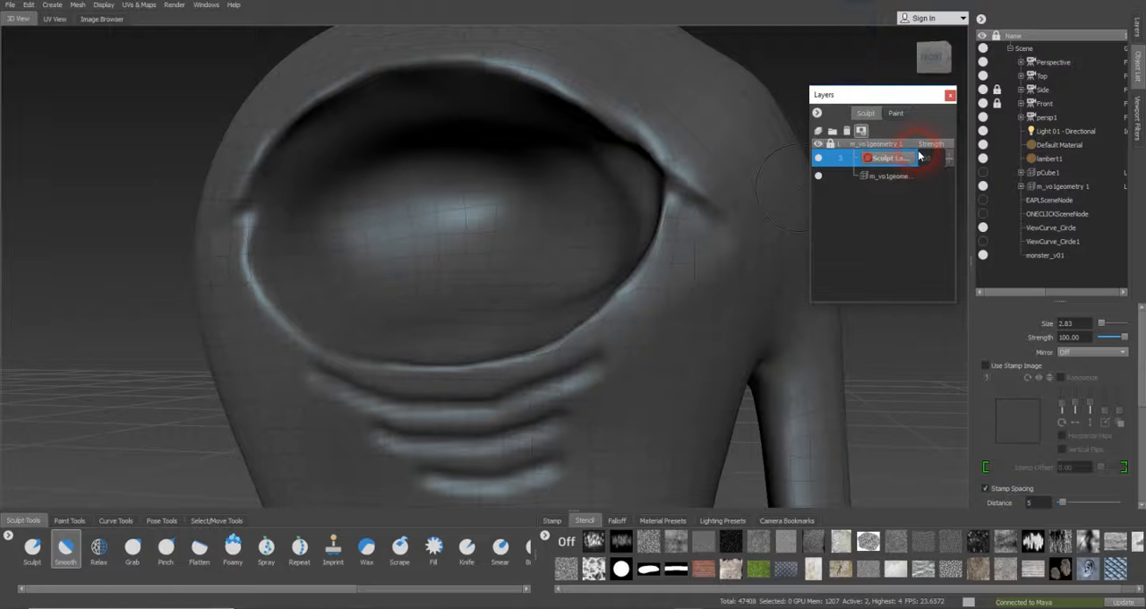
key(Page_Up)
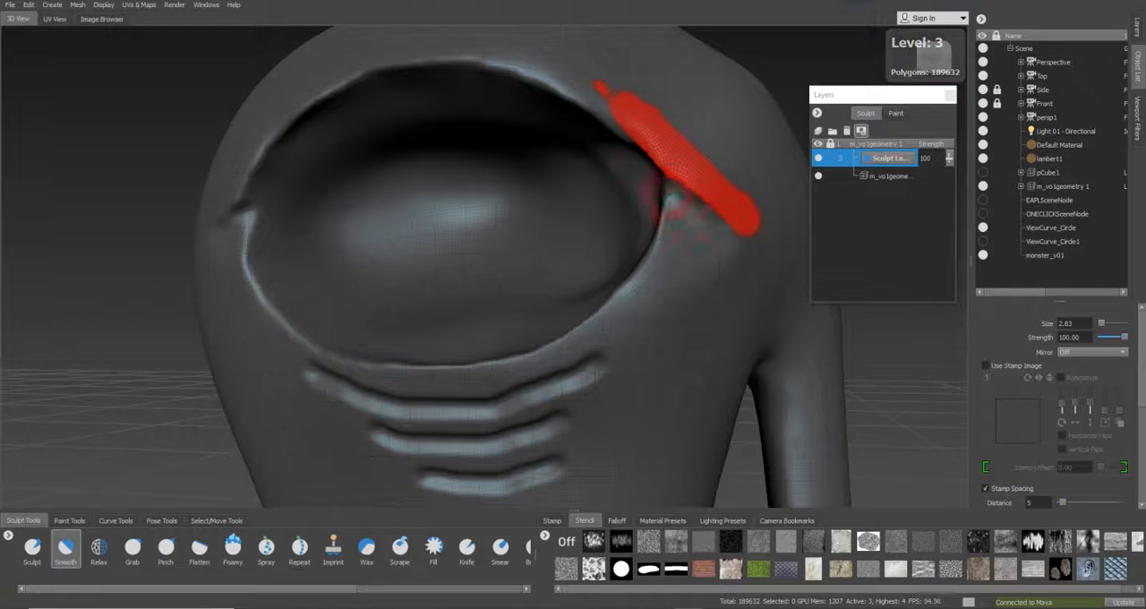
key(Page_Down)
mouse_move(354, 219)
alt+mouse_down()
mouse_move(379, 213)
mouse_move(338, 227)
mouse_move(320, 257)
alt+mouse_up()
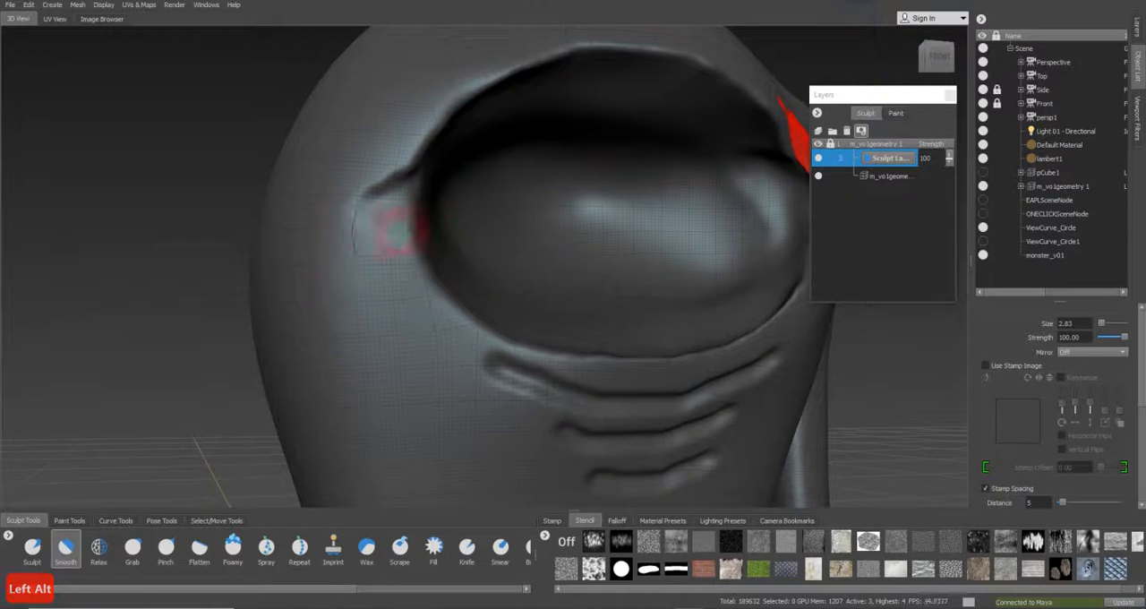
Try to carve the fold at the eye's left corner with the inverted Sculpt brush at size 1.96 and smooth it, undoing the strokes
click(30, 551)
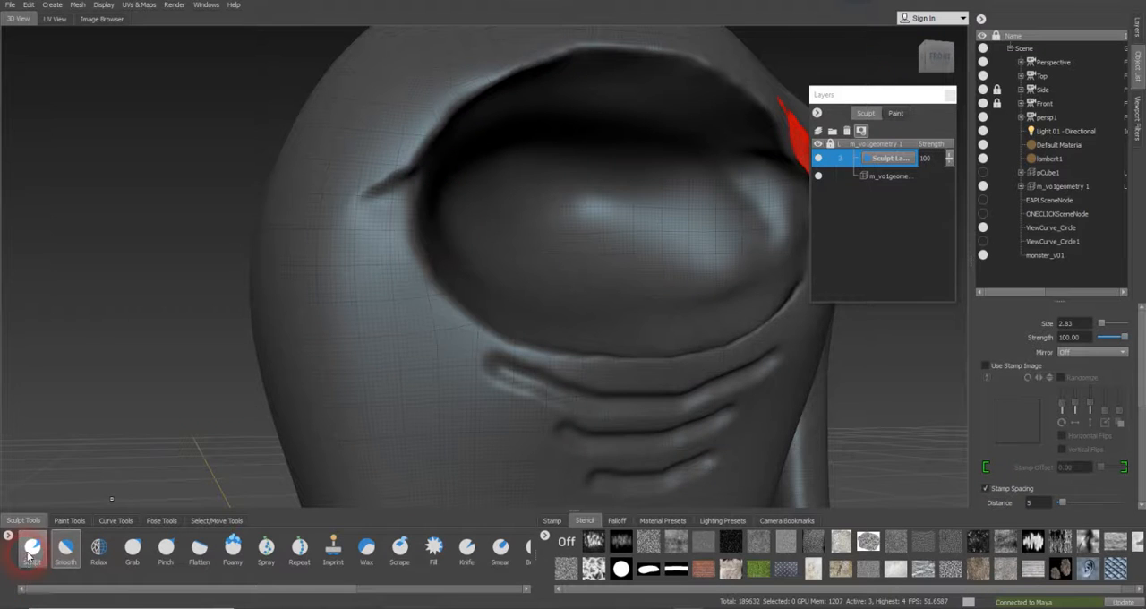
mouse_move(385, 290)
alt+mouse_down()
mouse_move(385, 243)
mouse_move(519, 240)
mouse_move(388, 173)
alt+mouse_up()
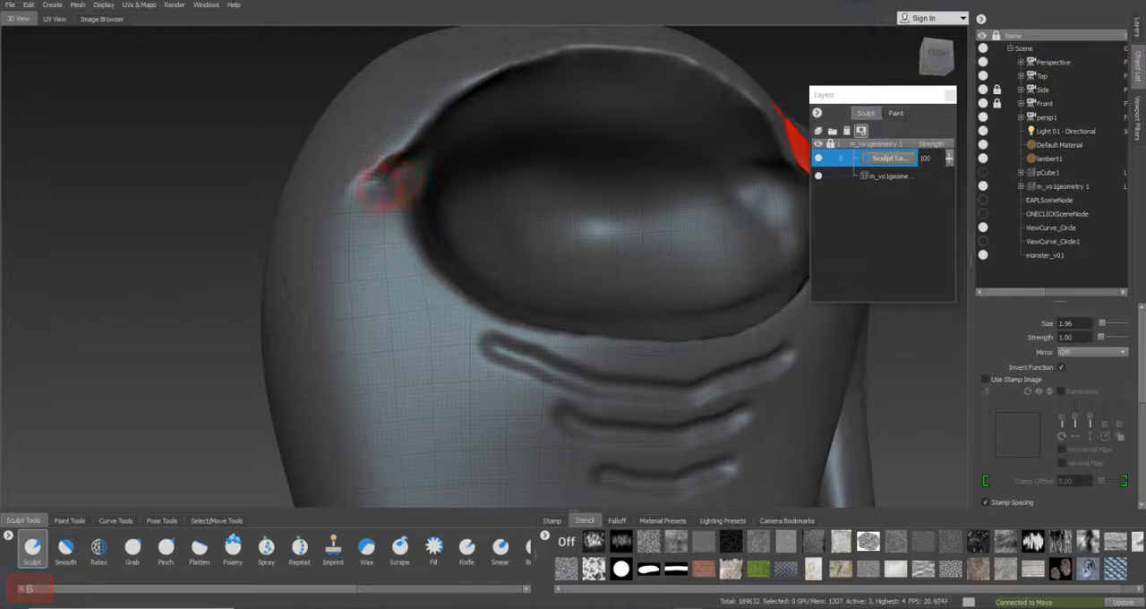
click(66, 549)
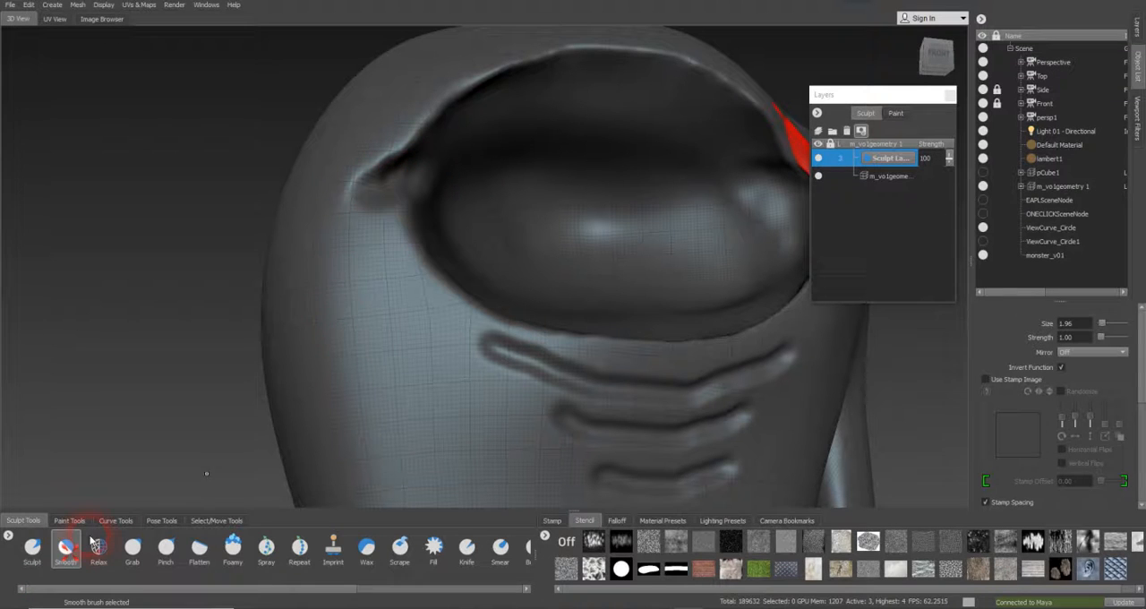
drag(360, 245, 389, 213)
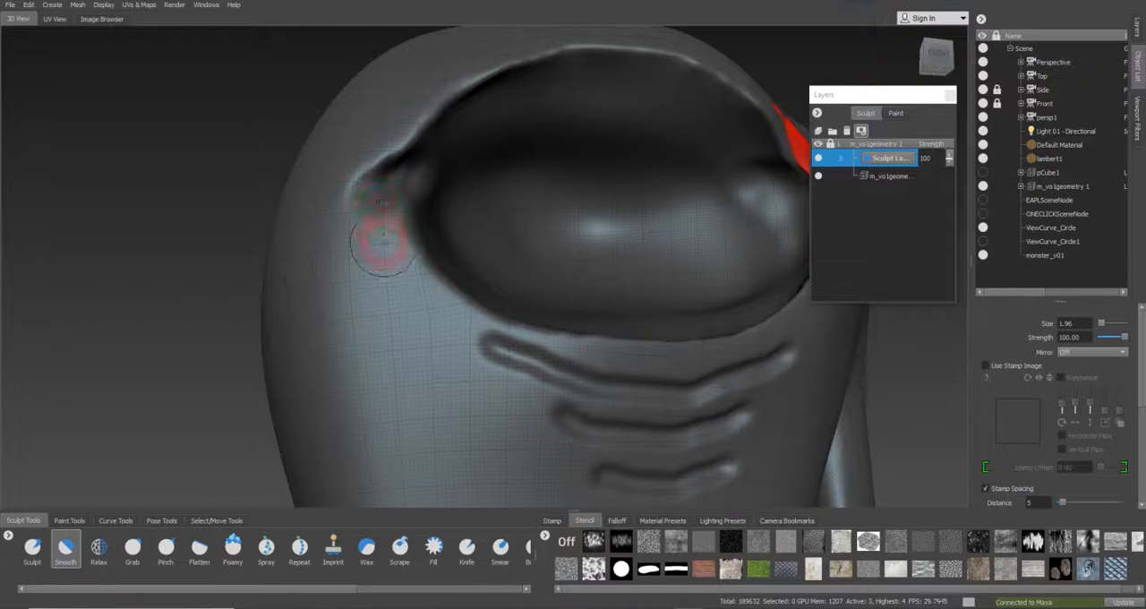
key(ctrl+z)
key(ctrl+z)
key(ctrl+z)
key(ctrl+z)
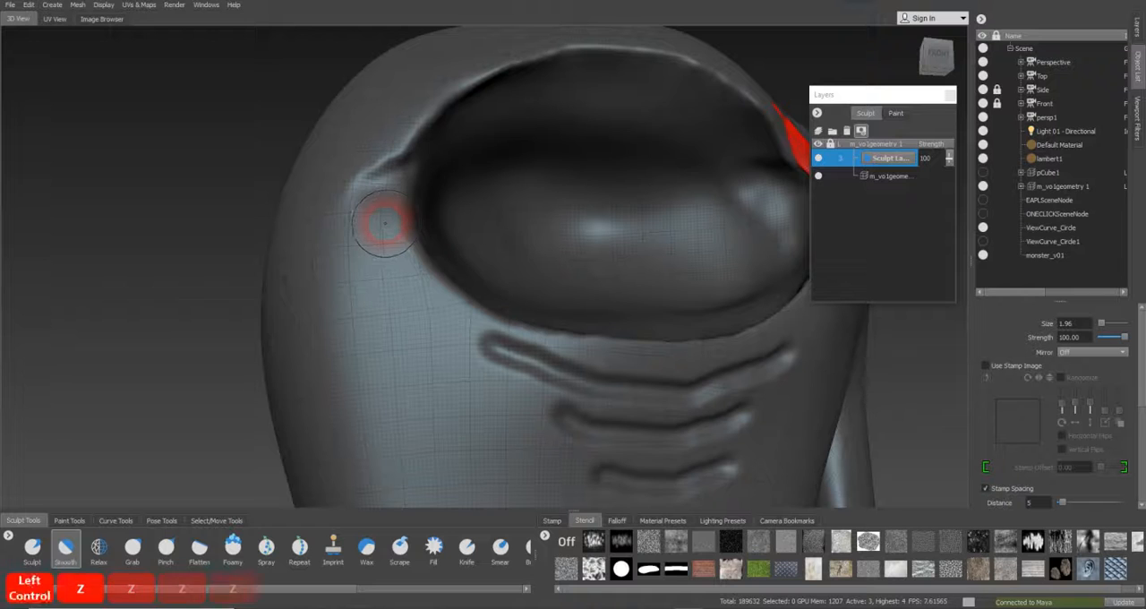
Rework the fold at the eye's left corner with the Sculpt brush and soften it with the Smooth brush at size 1.96
click(34, 550)
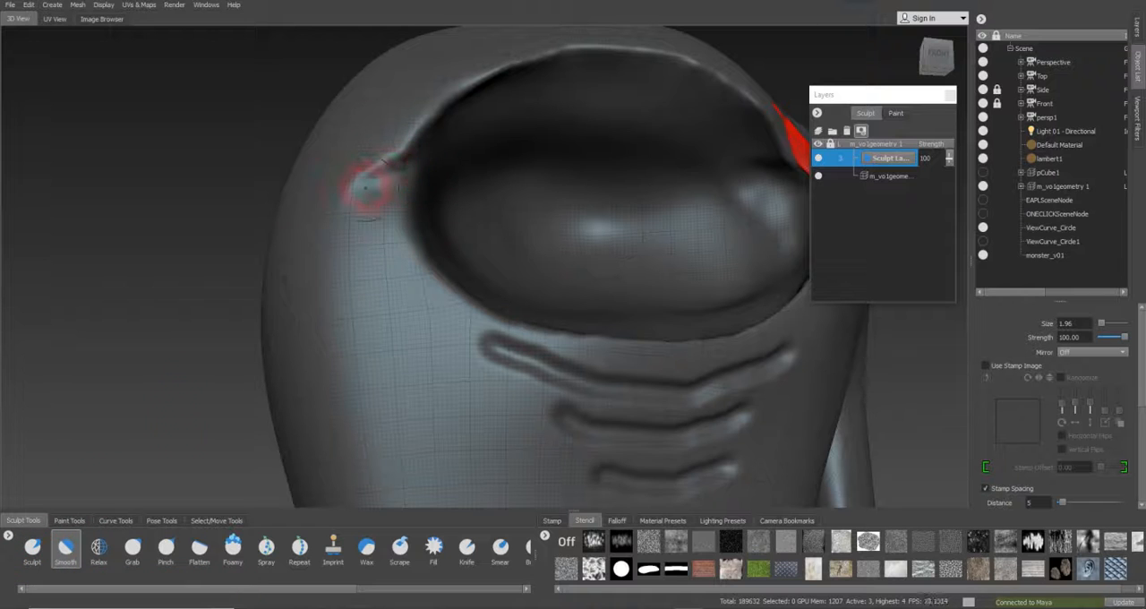
alt+drag(447, 182, 463, 225)
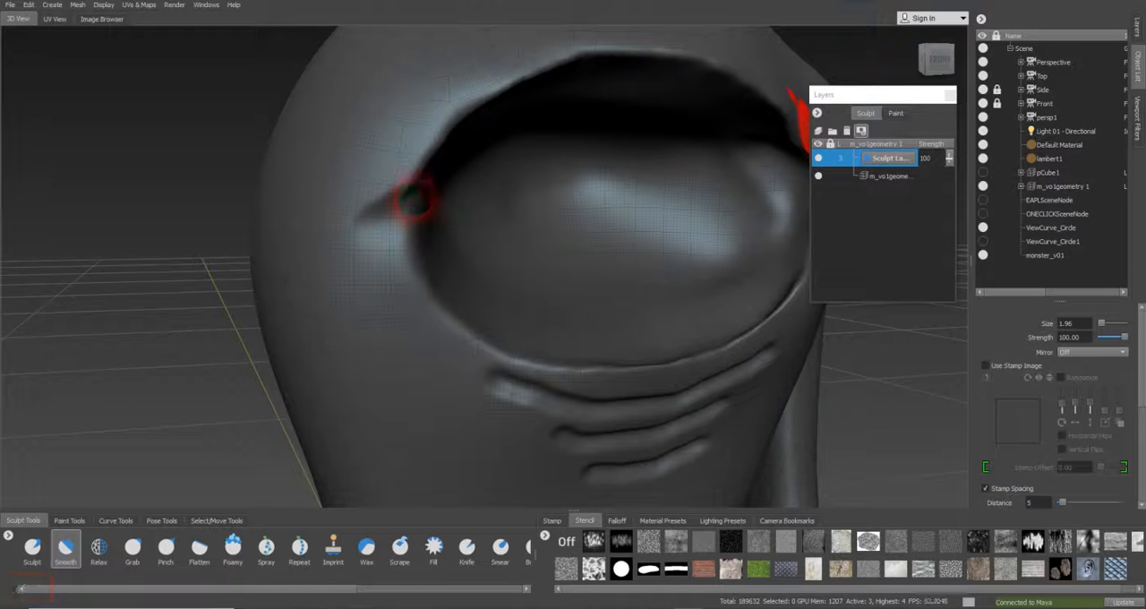
mouse_move(519, 197)
alt+mouse_down()
mouse_move(466, 194)
mouse_move(722, 169)
alt+mouse_up()
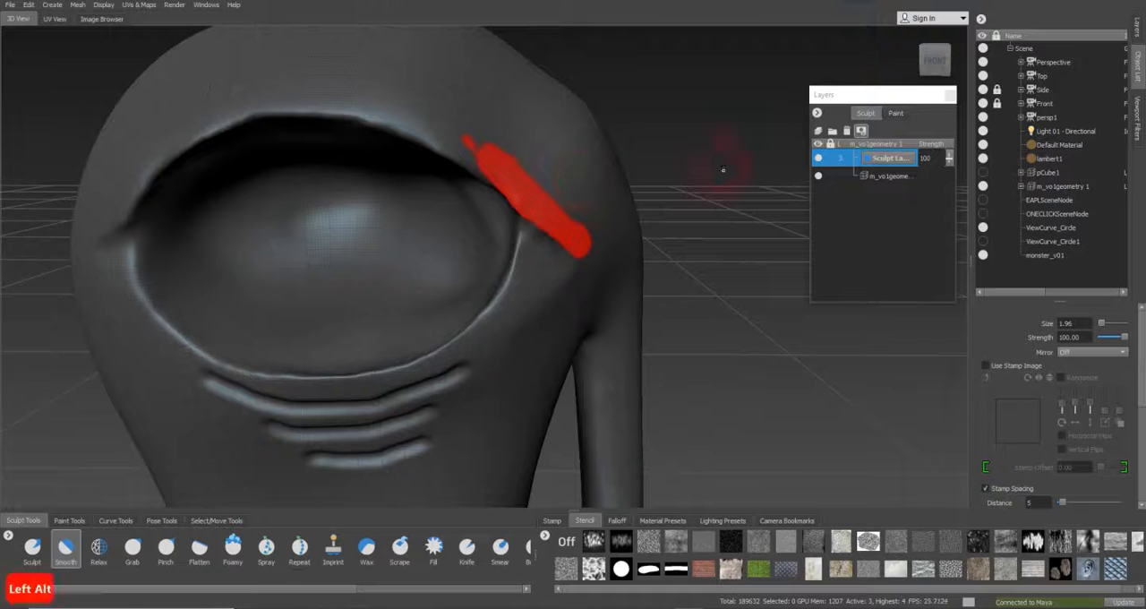
Turn off the sculpt layer's red mask overlay and blend the fold at the eye's right corner with the Smooth brush at size 1.96
click(861, 130)
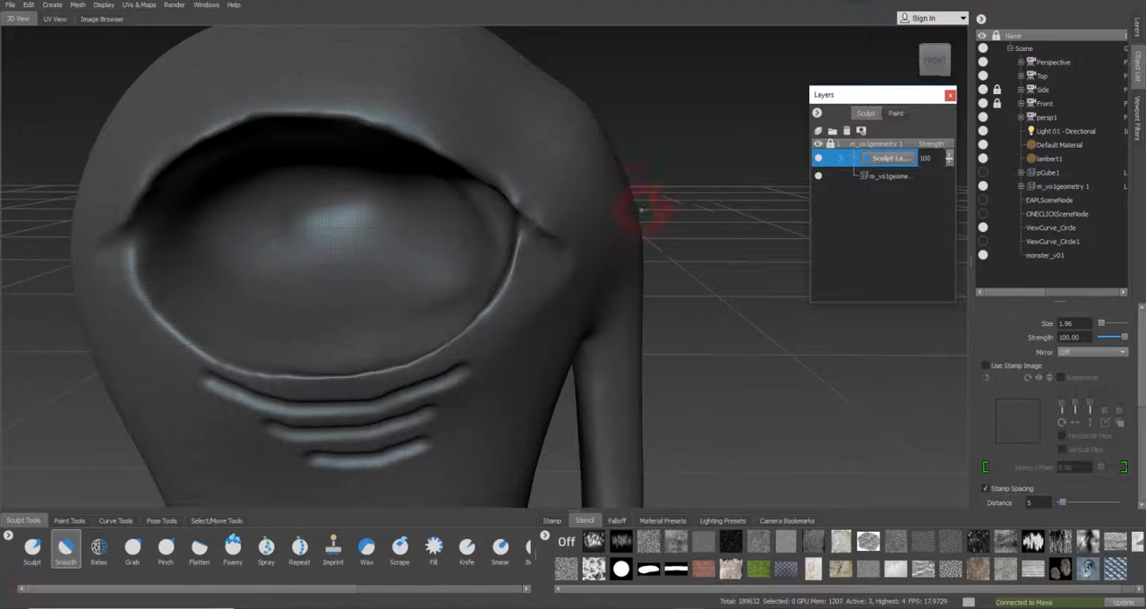
alt+drag(672, 203, 595, 200)
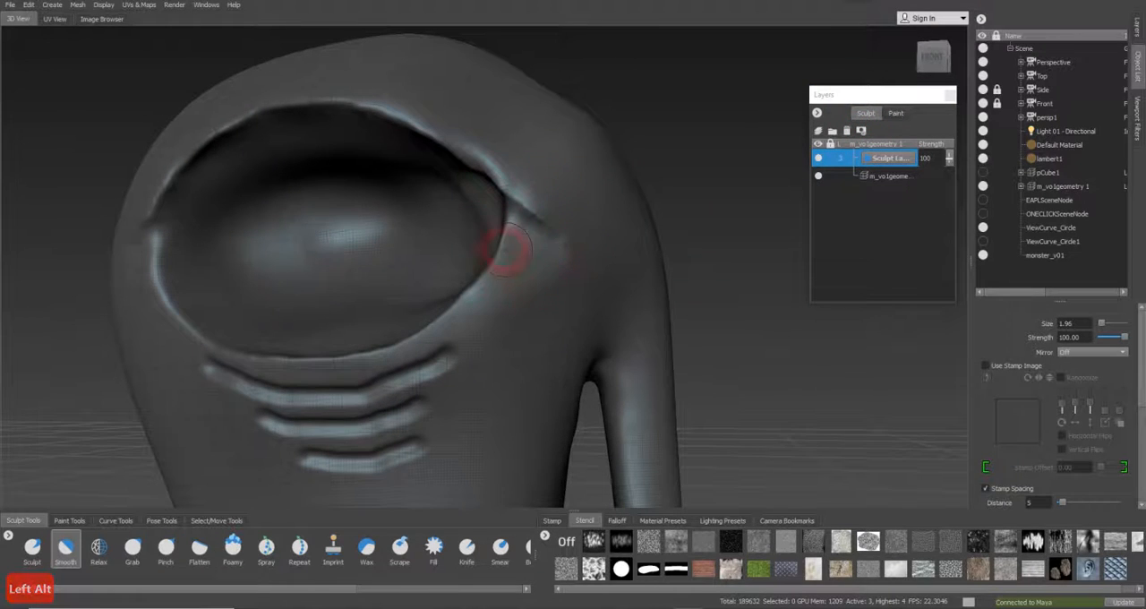
click(63, 550)
drag(522, 218, 578, 255)
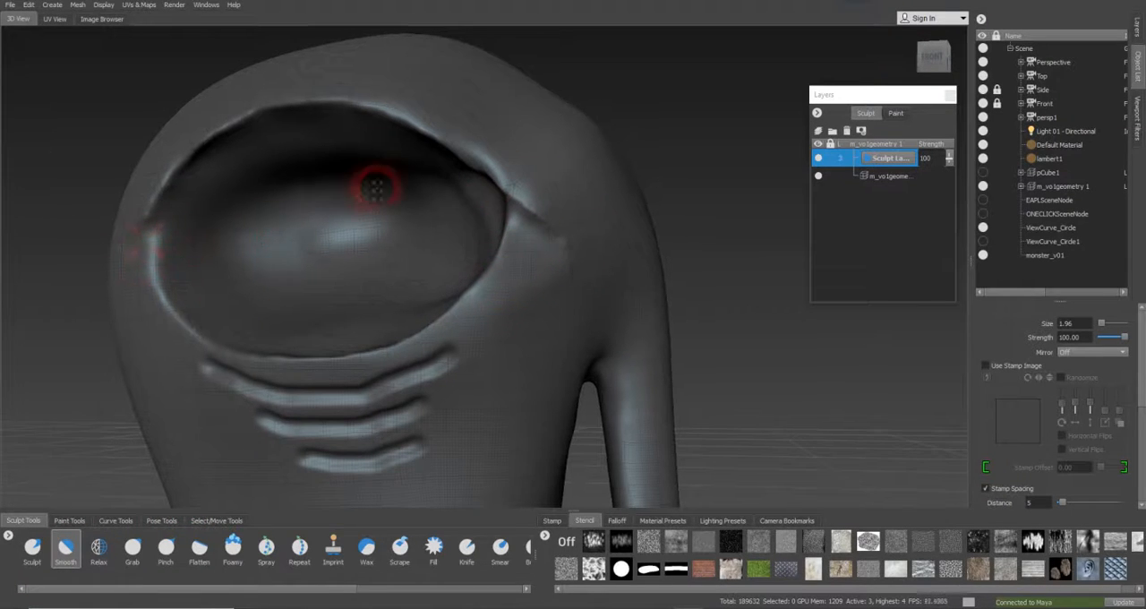
Try to smooth the lower wrinkles beneath the eye with the Smooth brush at size 1.96 and undo the strokes
alt+drag(376, 185, 435, 189)
alt+right_drag(436, 189, 281, 189)
alt+drag(505, 164, 424, 201)
alt+right_drag(424, 201, 548, 211)
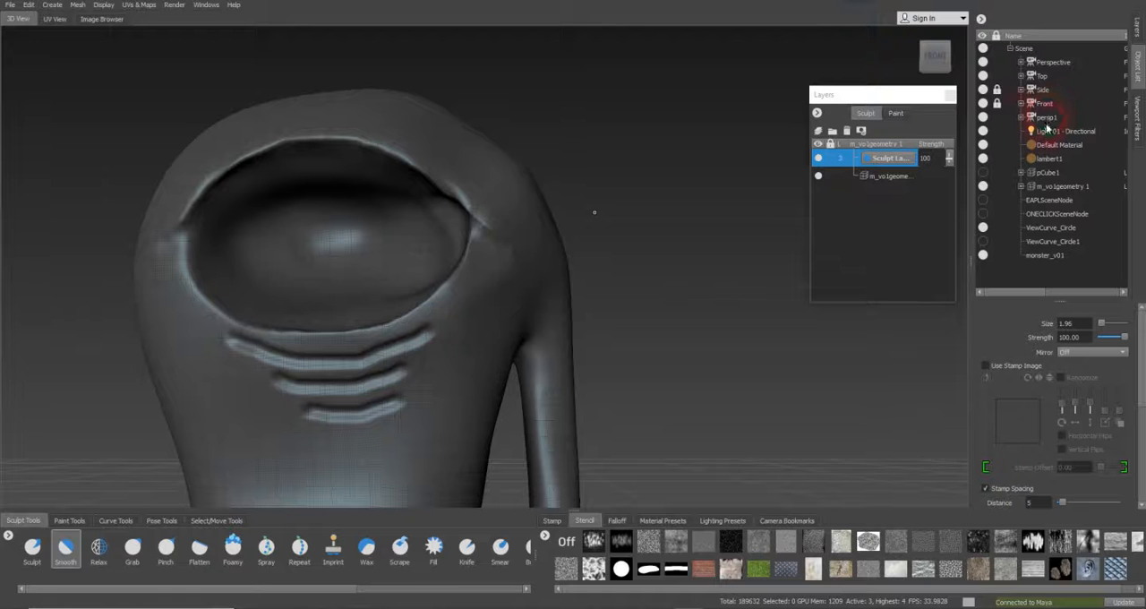
alt+middle_drag(385, 373, 487, 304)
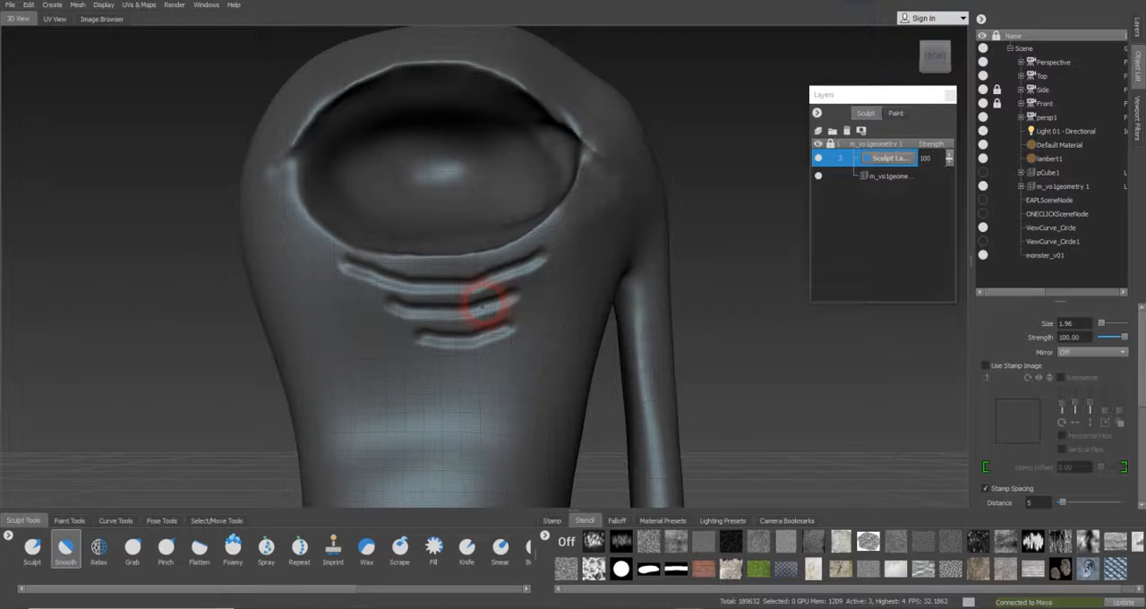
alt+right_drag(486, 305, 493, 312)
mouse_move(422, 347)
mouse_down()
mouse_move(505, 341)
mouse_move(458, 335)
mouse_move(521, 324)
mouse_up()
alt+right_drag(479, 326, 735, 237)
alt+middle_drag(535, 309, 546, 305)
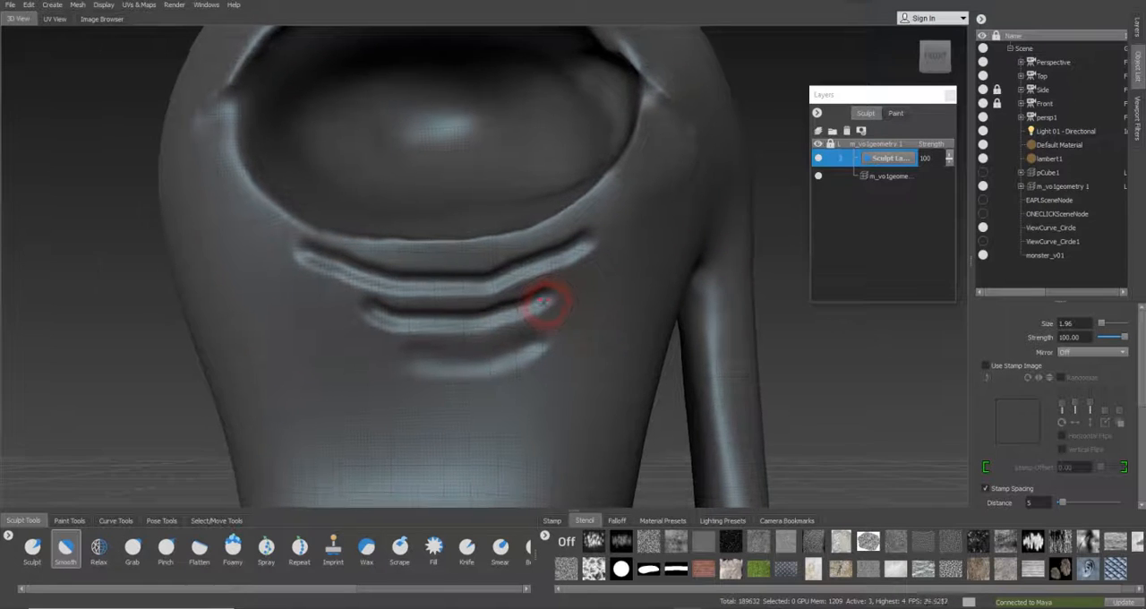
alt+right_drag(546, 305, 618, 287)
alt+middle_drag(563, 310, 576, 212)
key(ctrl+z)
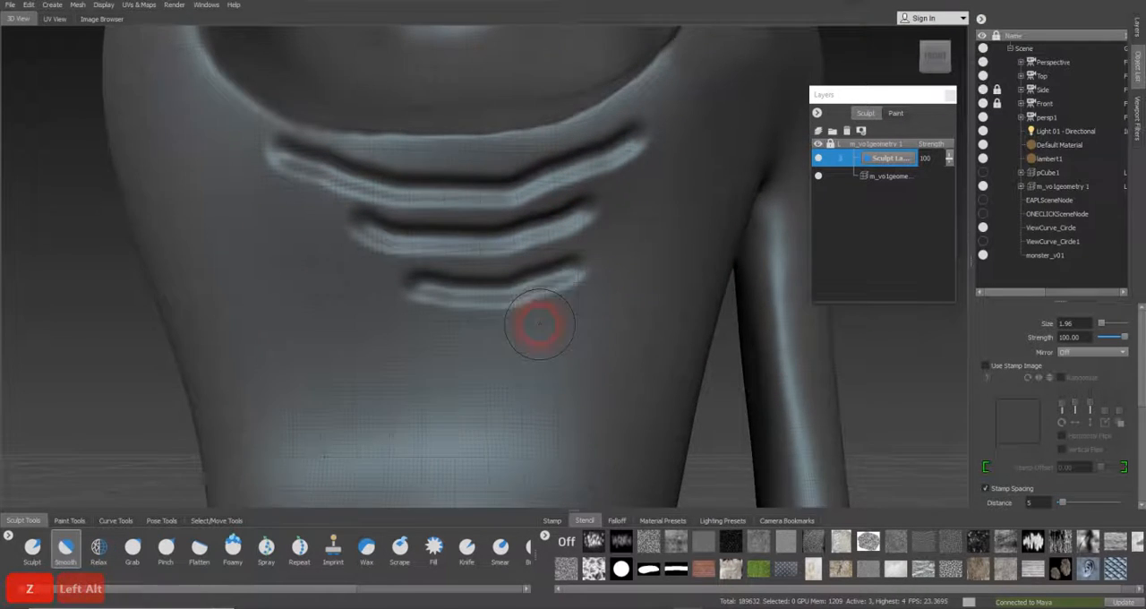
Soften the lower edges of all three wrinkles beneath the eye with the Smooth brush at size 1.02
alt+right_drag(539, 325, 698, 285)
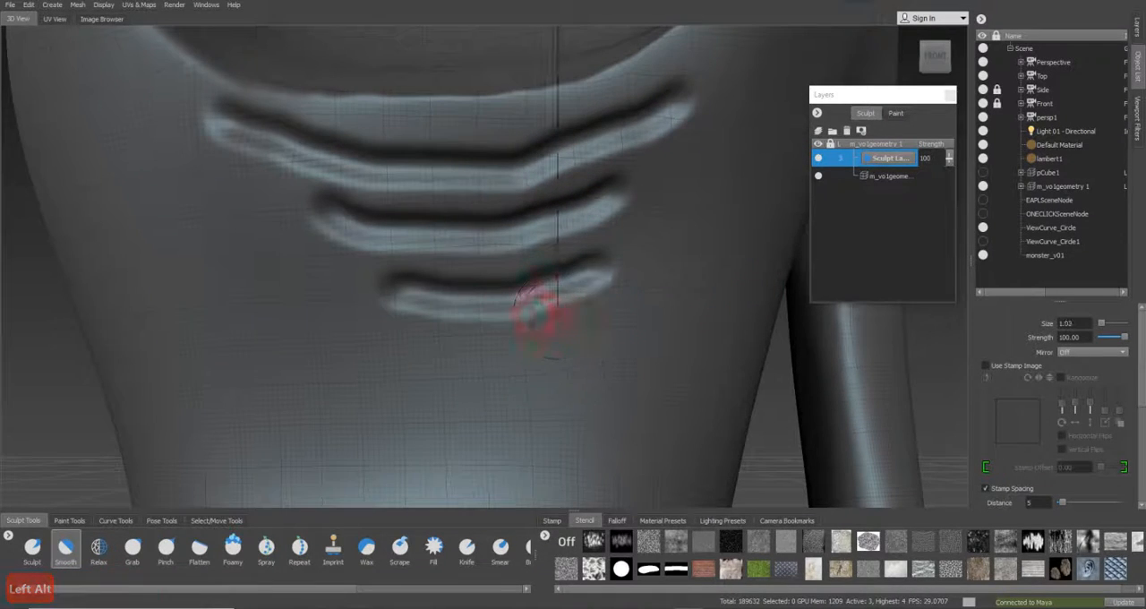
key(b)
drag(565, 305, 362, 300)
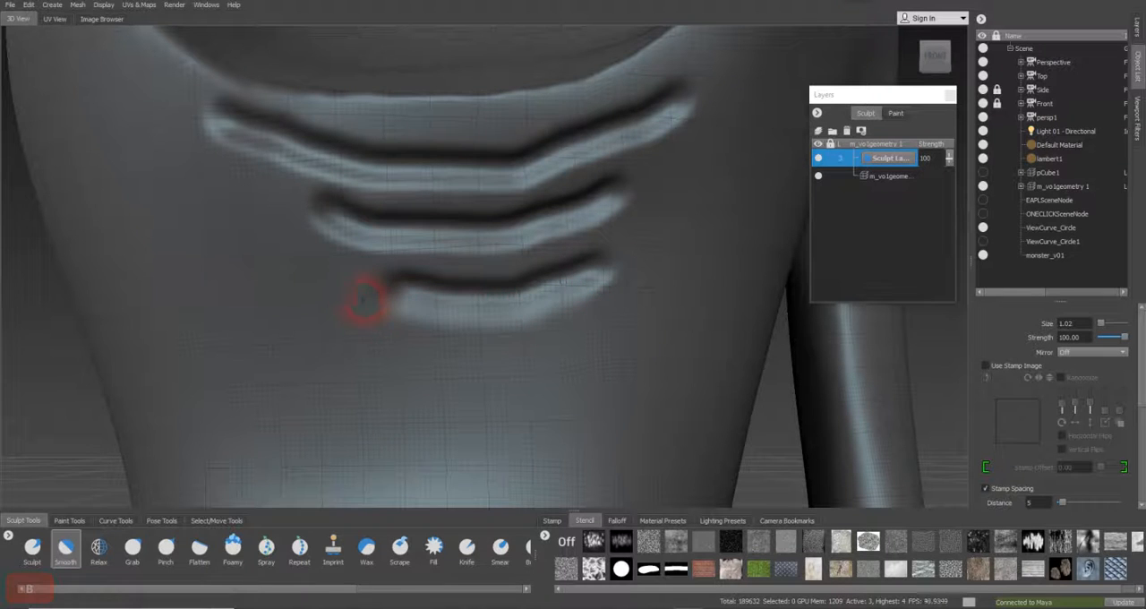
drag(601, 279, 424, 313)
mouse_move(322, 219)
mouse_down()
mouse_move(456, 251)
mouse_move(565, 225)
mouse_move(652, 178)
mouse_move(565, 218)
mouse_move(409, 232)
mouse_up()
drag(314, 222, 600, 211)
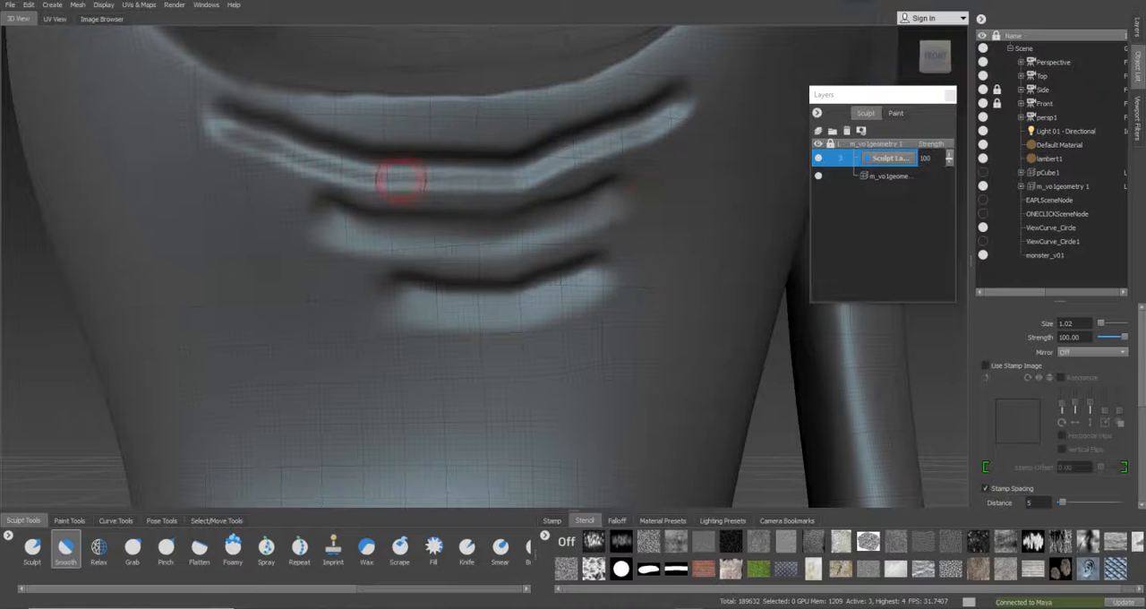
mouse_move(209, 128)
mouse_down()
mouse_move(302, 159)
mouse_move(545, 179)
mouse_move(736, 83)
mouse_up()
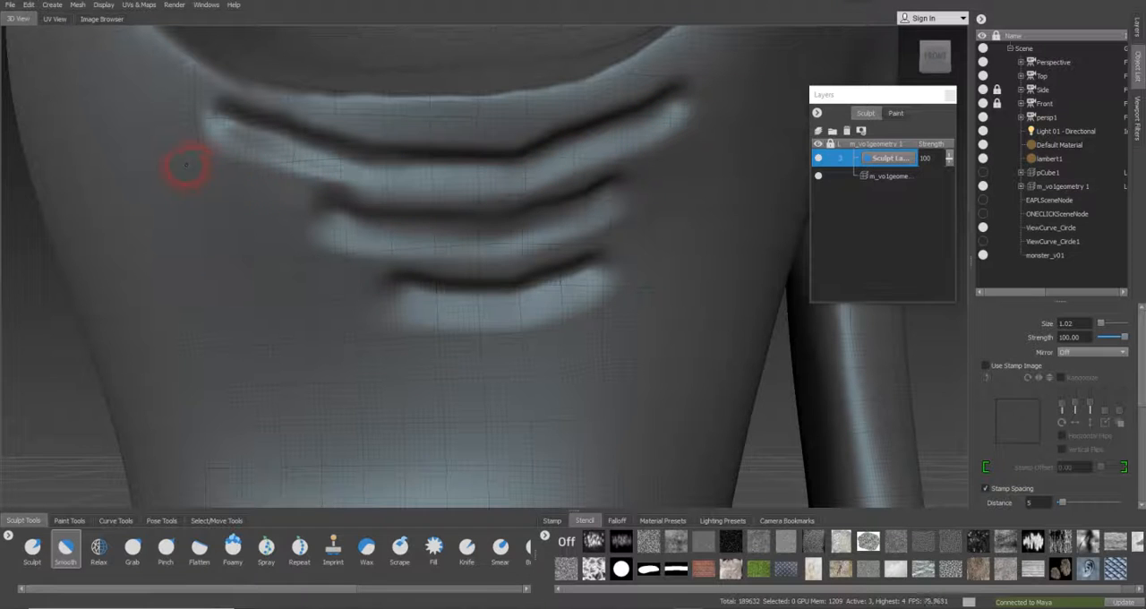
Blend the ridges and ends of the wrinkles further into the surrounding surface with the Smooth brush at size 0.97
key(b)
drag(295, 232, 369, 246)
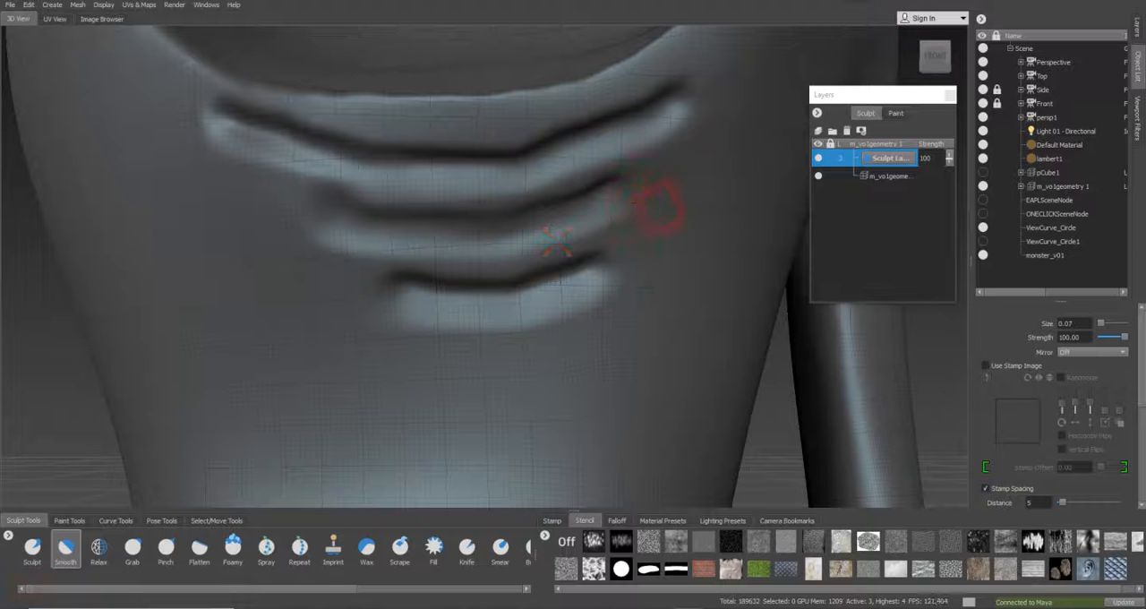
key(b)
mouse_move(649, 207)
mouse_down()
mouse_move(660, 207)
mouse_move(570, 238)
mouse_move(409, 253)
mouse_move(238, 236)
mouse_up()
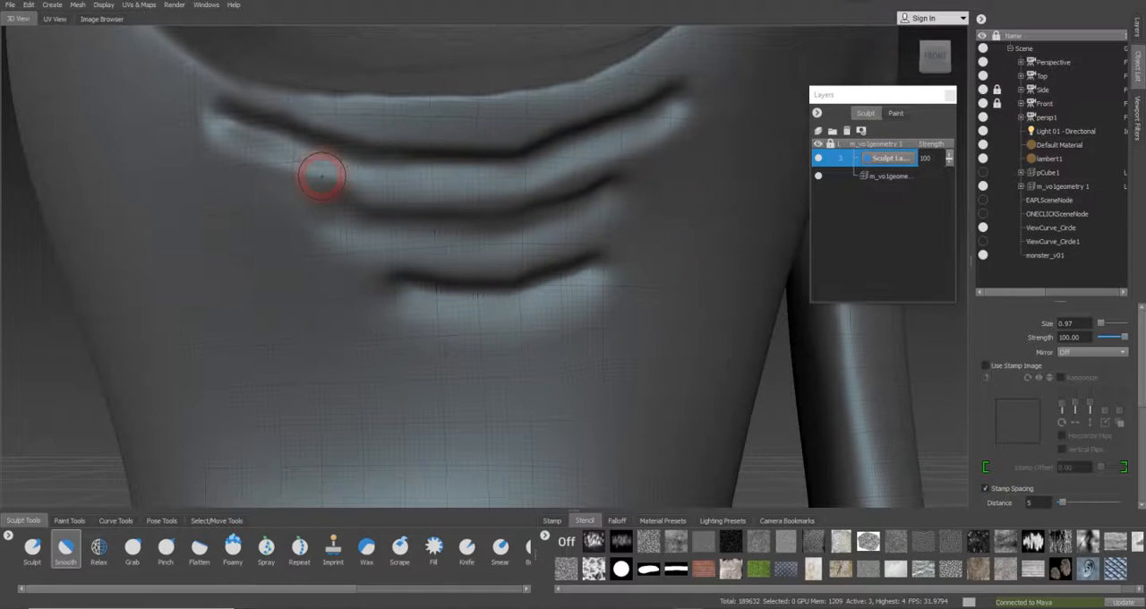
drag(343, 179, 247, 148)
mouse_move(197, 103)
mouse_down()
mouse_move(489, 156)
mouse_move(586, 133)
mouse_move(565, 131)
mouse_up()
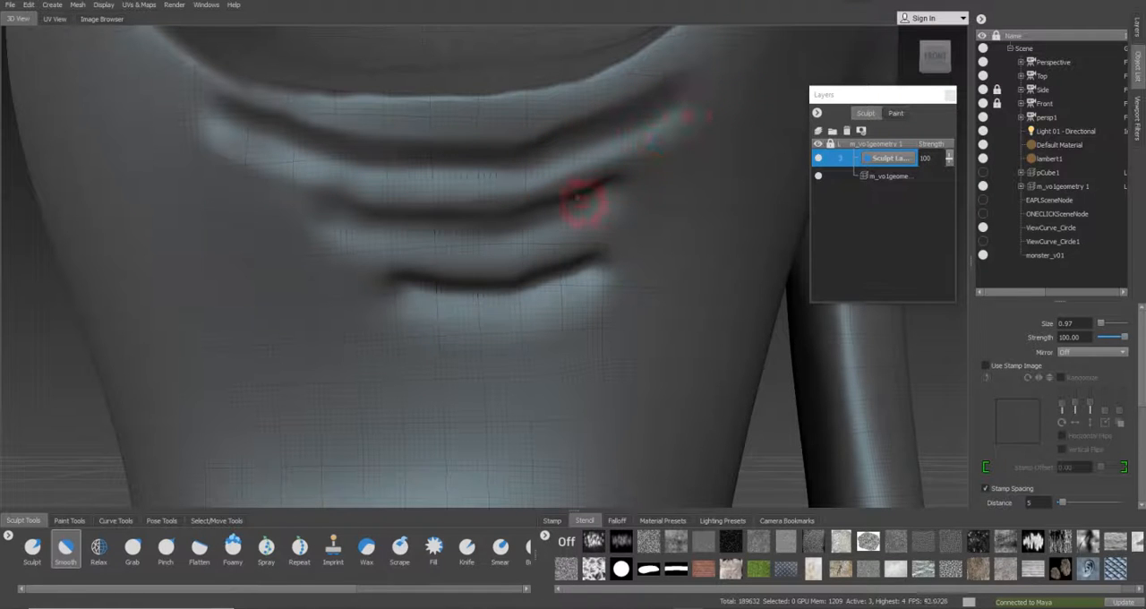
alt+right_drag(661, 198, 617, 189)
mouse_move(543, 168)
alt+mouse_down()
mouse_move(587, 218)
mouse_move(445, 281)
mouse_move(492, 171)
mouse_move(325, 187)
mouse_move(430, 237)
mouse_move(381, 215)
mouse_move(640, 243)
mouse_move(587, 242)
mouse_move(729, 224)
mouse_move(622, 233)
mouse_move(532, 209)
mouse_move(383, 242)
alt+mouse_up()
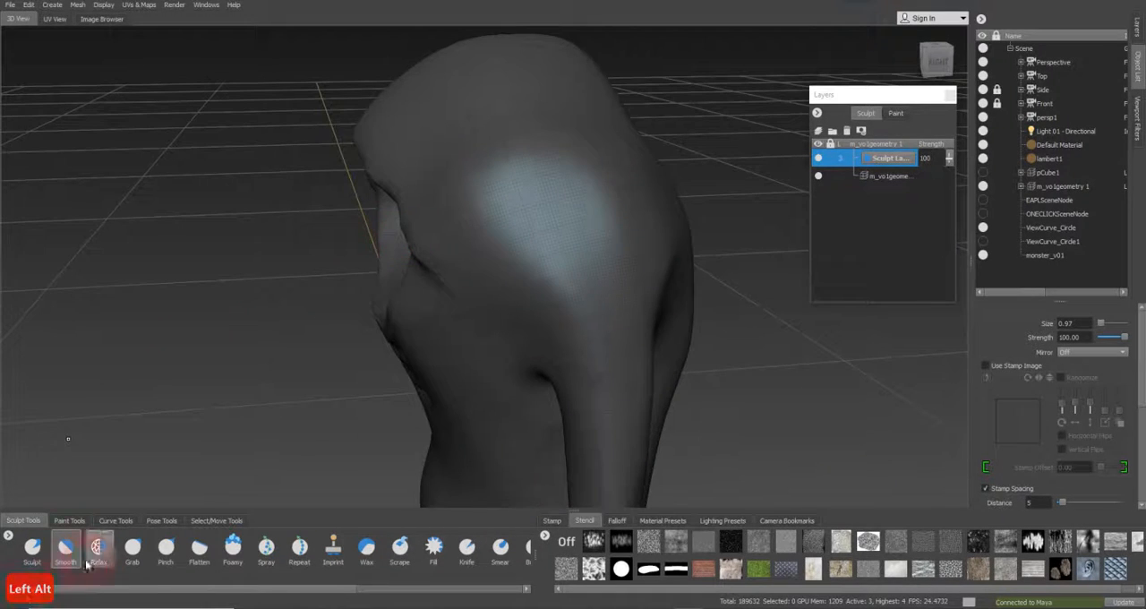
Step down to subdivision level 1 and reshape the upper eye rim on the base layer with the Grab brush at size 2.74
click(132, 548)
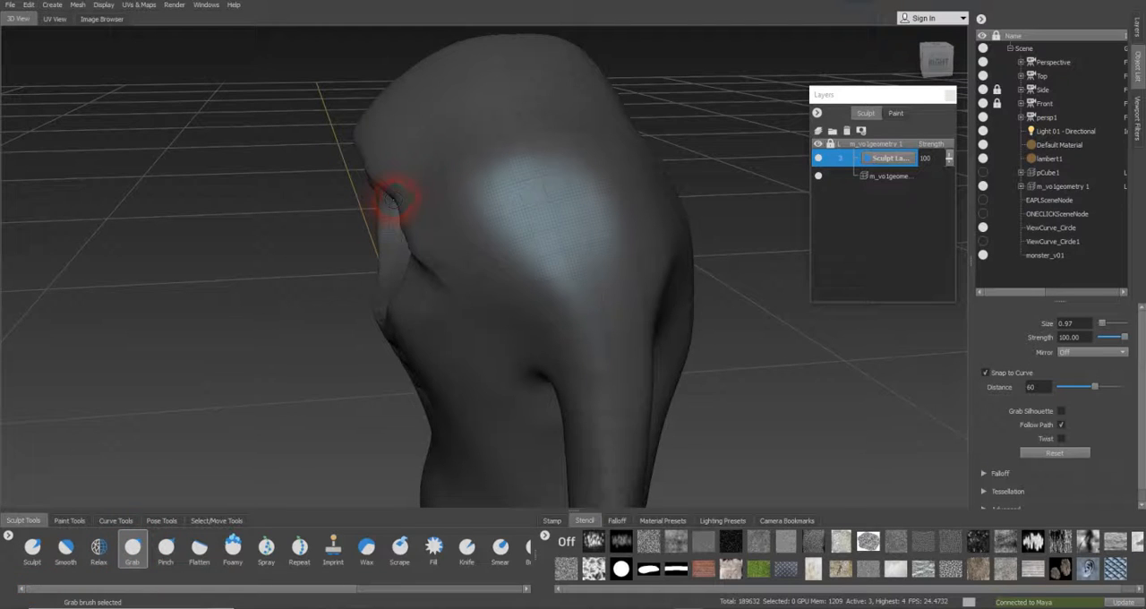
key(b)
drag(401, 201, 389, 200)
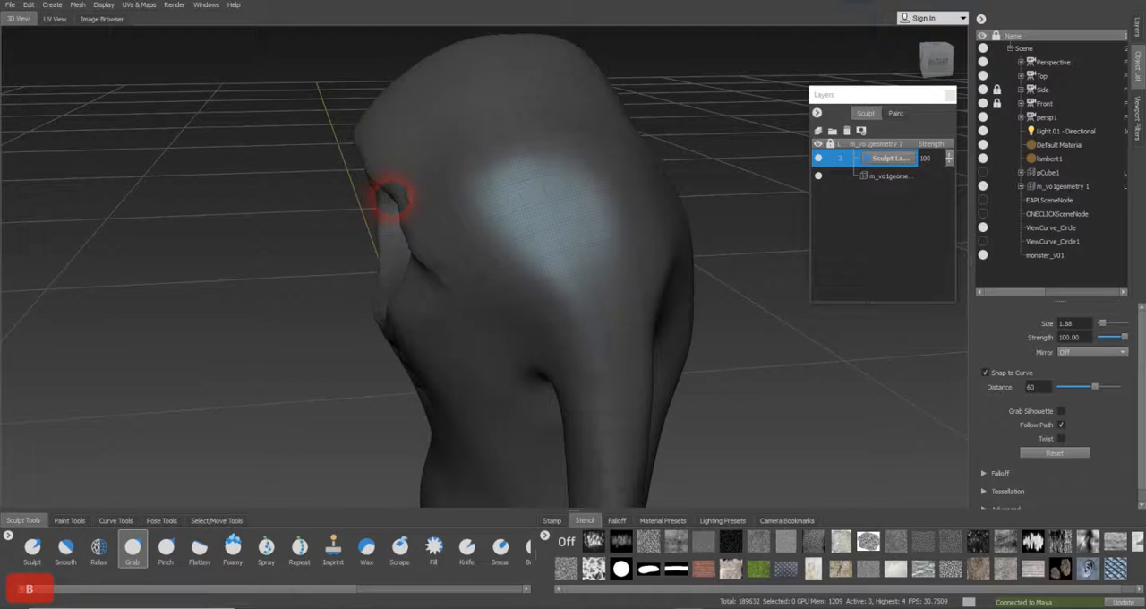
key(ctrl+z)
key(Page_Down)
key(Page_Down)
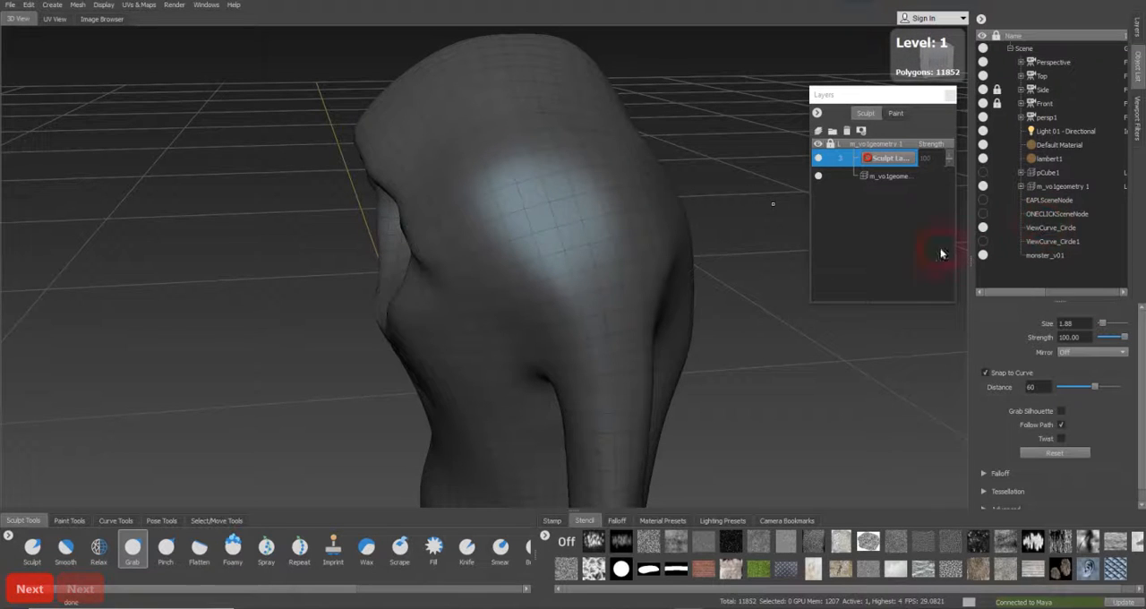
click(896, 177)
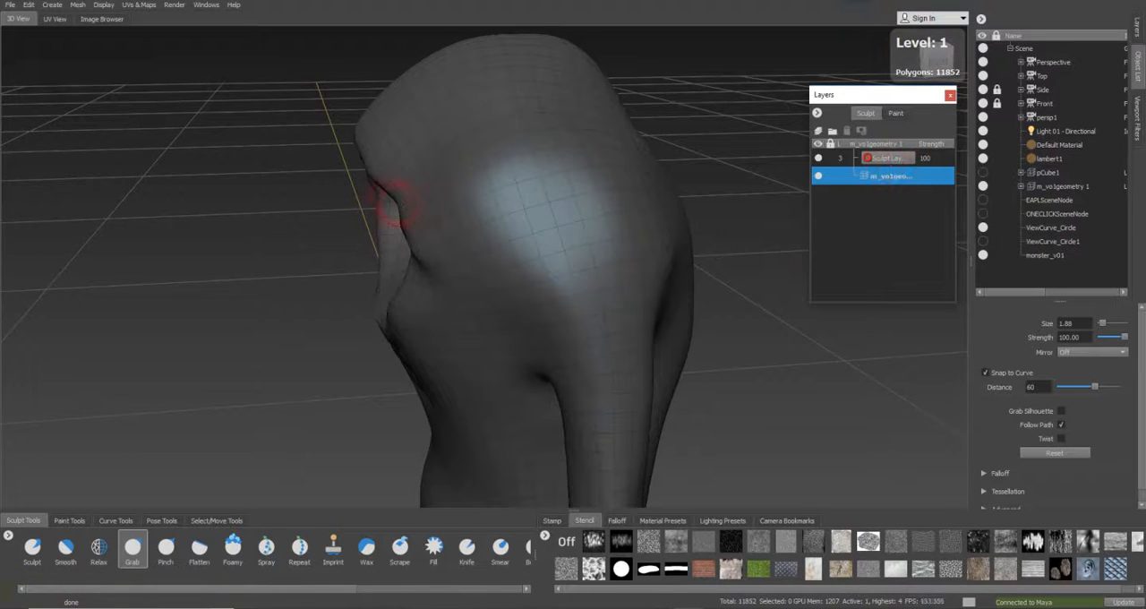
key(b)
drag(401, 198, 389, 174)
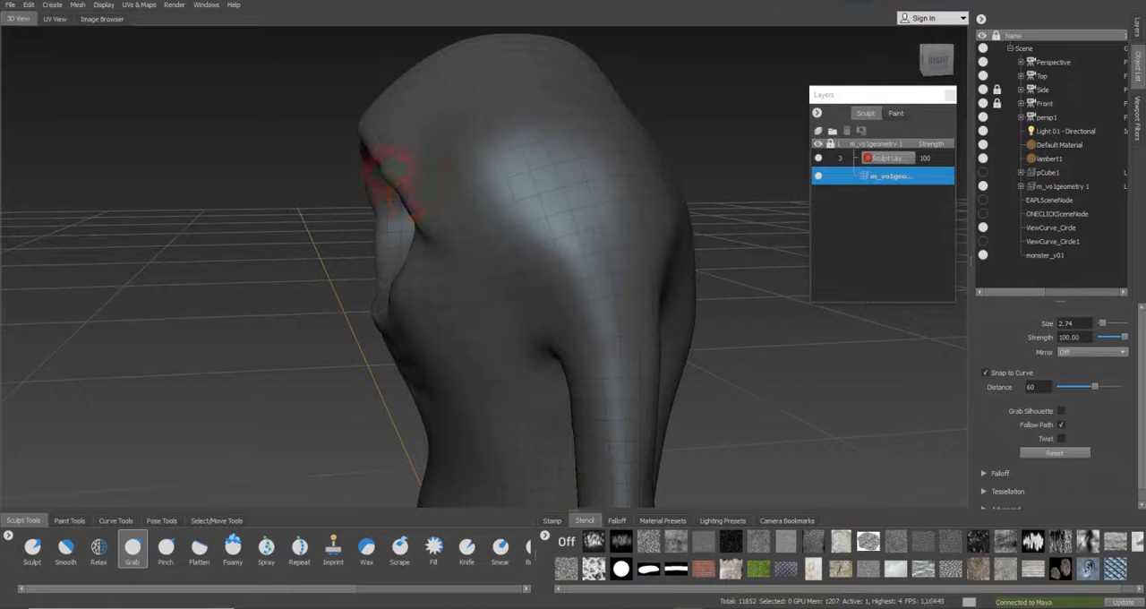
Refine the profile of the brow and upper eye rim from the side with the Grab brush at size 3.91
alt+drag(475, 213, 617, 184)
alt+drag(605, 143, 410, 141)
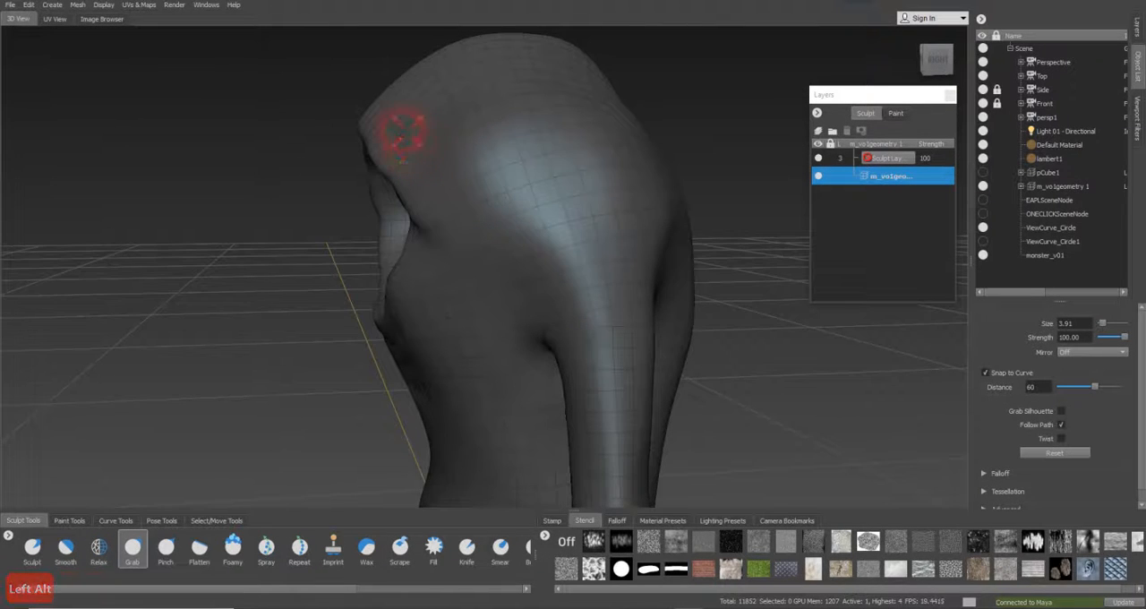
alt+drag(383, 143, 543, 192)
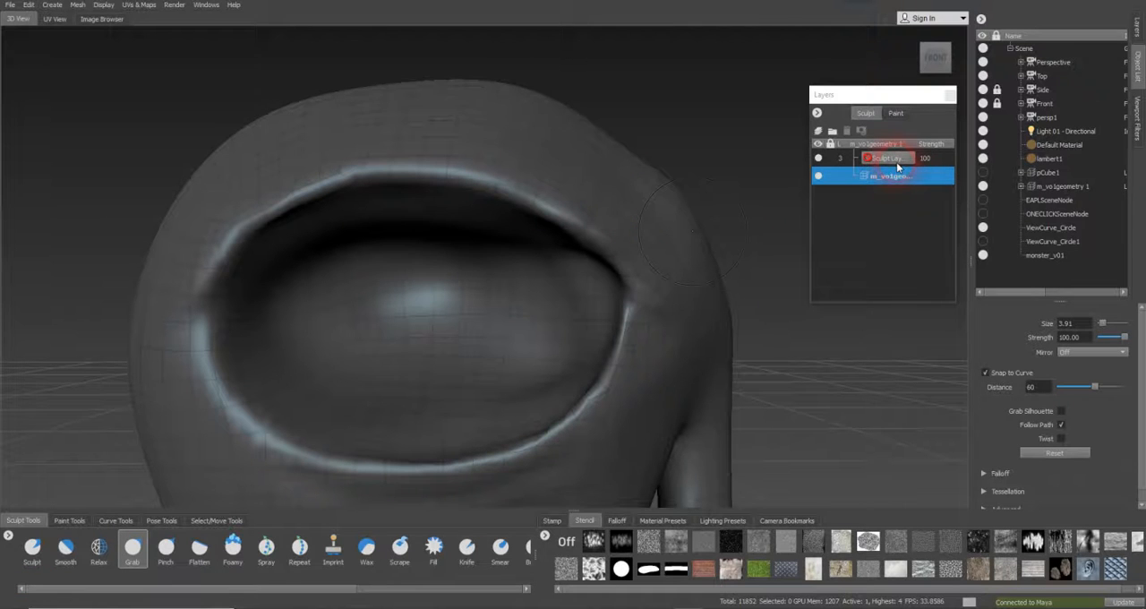
Raise the mesh to subdivision level 4
key(Page_Up)
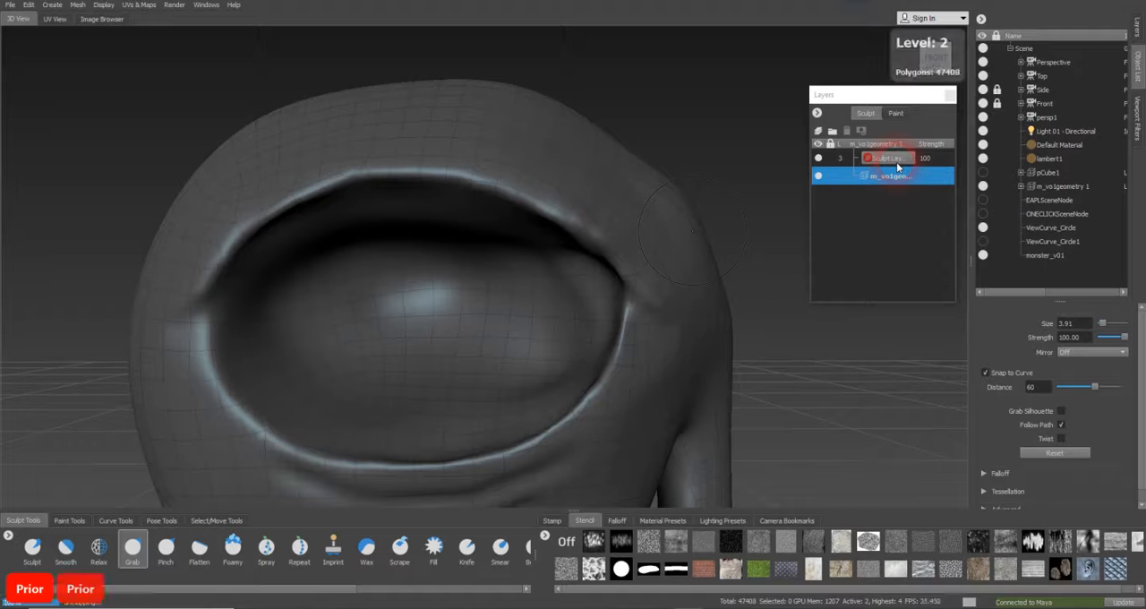
key(Page_Up)
key(Page_Up)
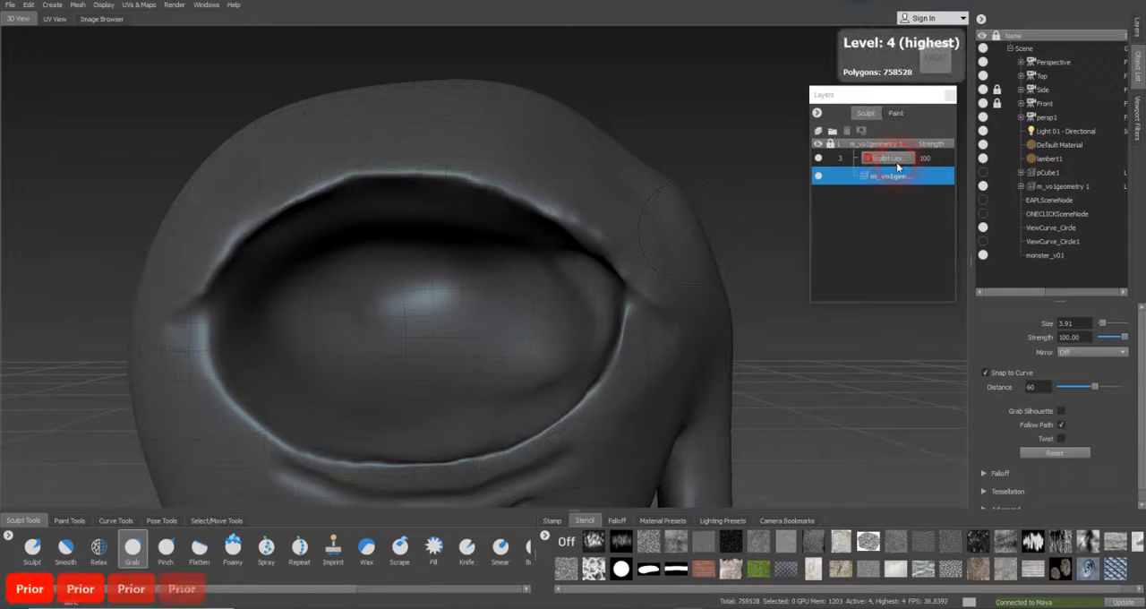
Save the scene and add a new sculpt layer above the existing one on the character mesh
click(11, 6)
click(43, 39)
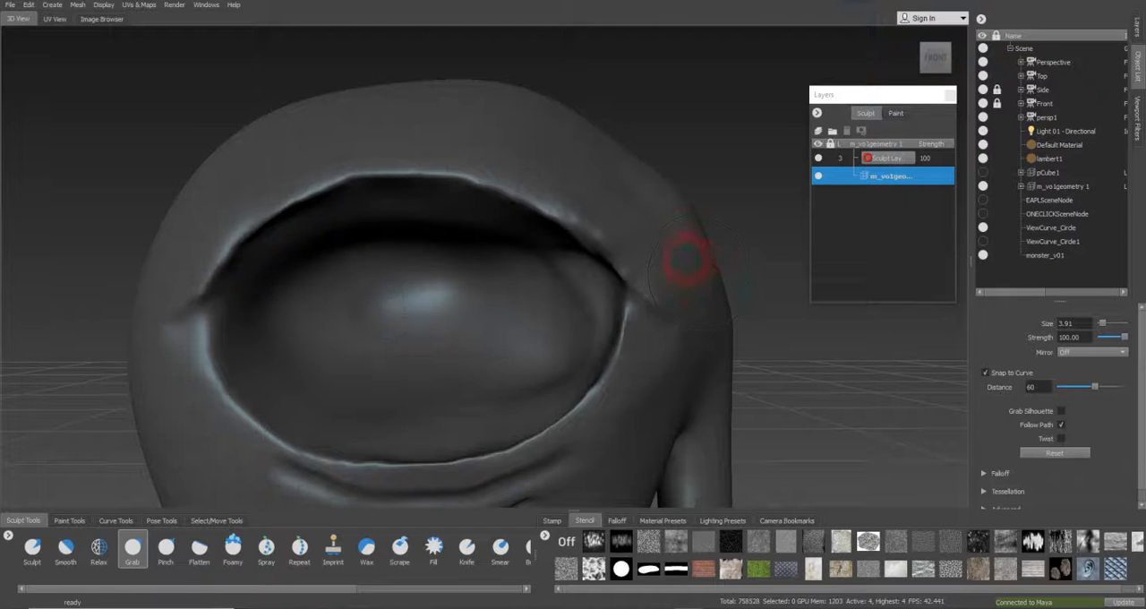
click(889, 160)
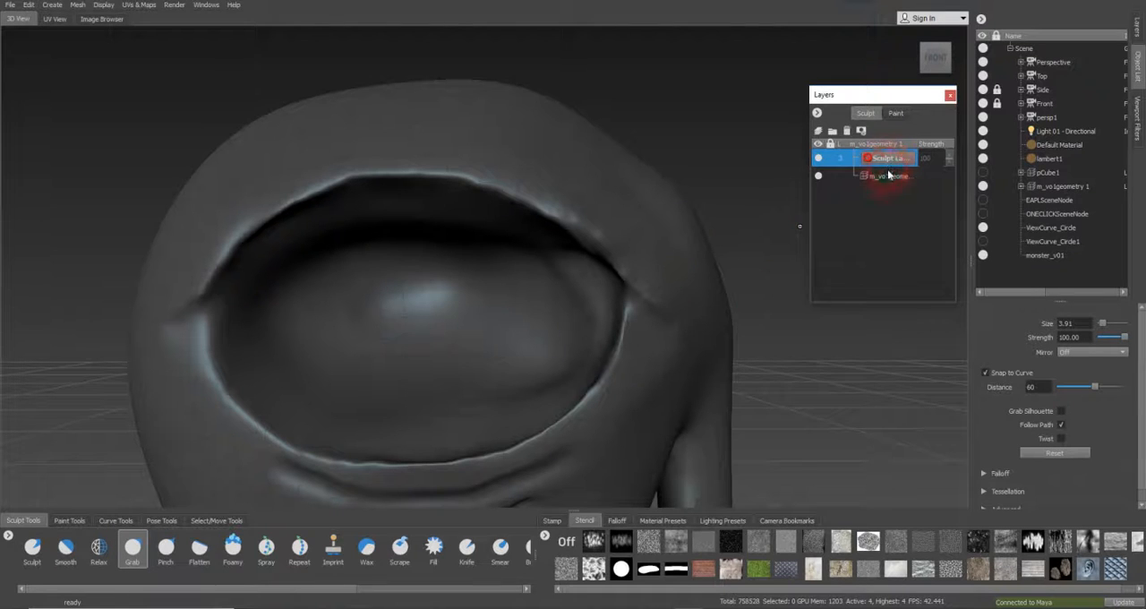
click(1022, 186)
click(1055, 255)
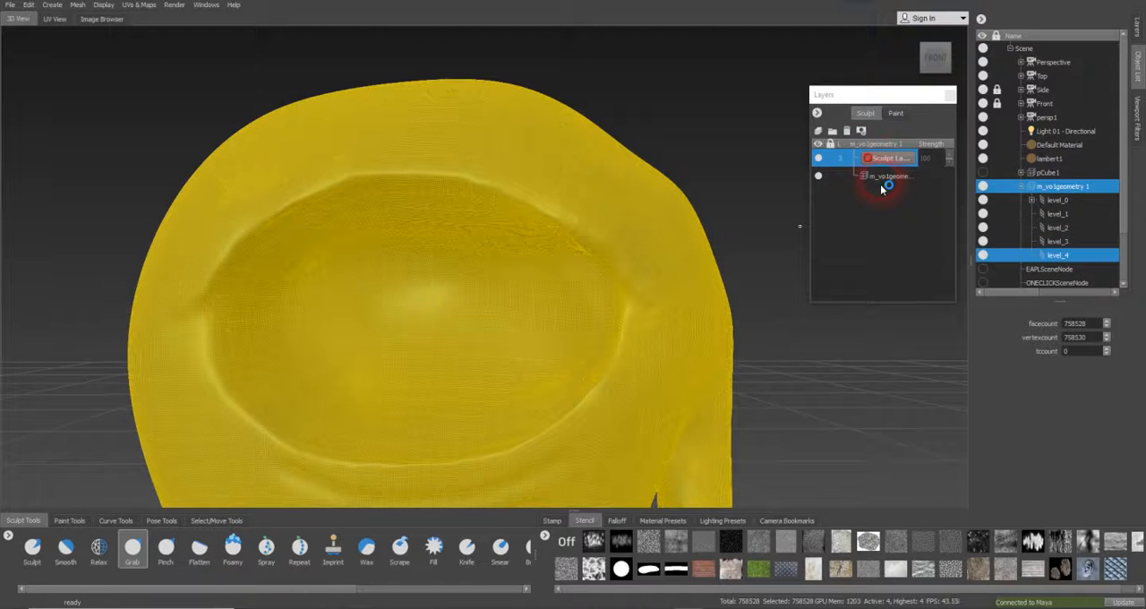
click(819, 131)
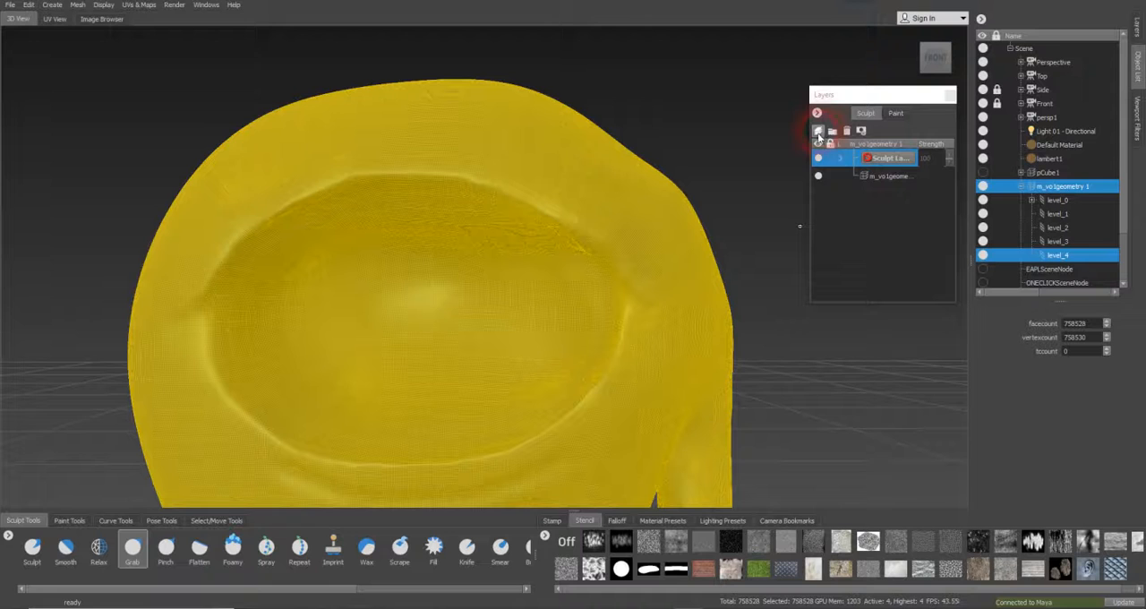
click(880, 177)
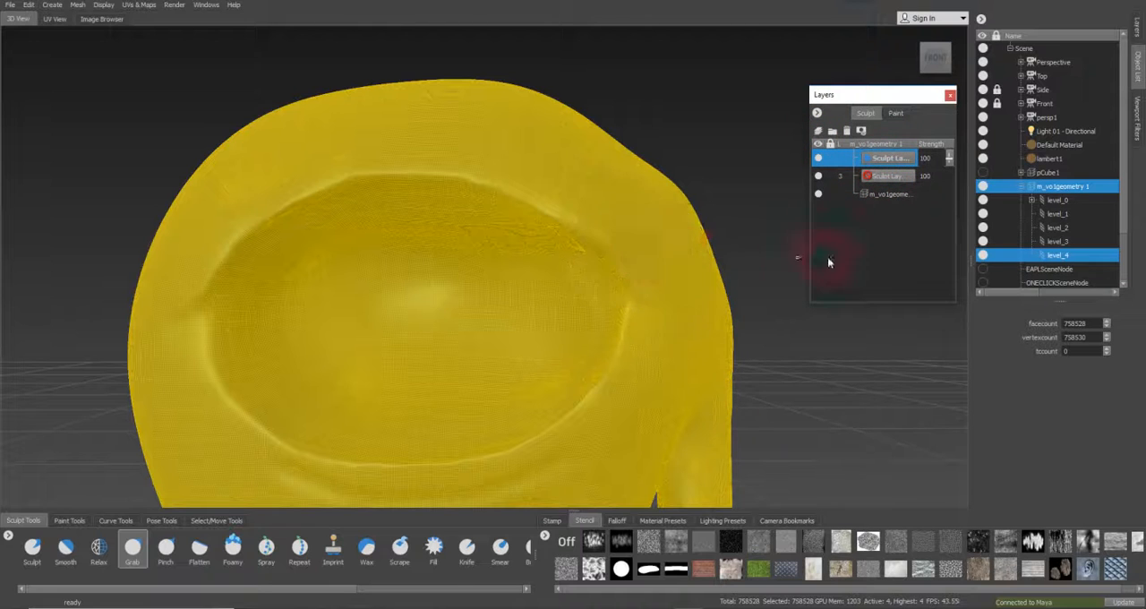
click(1057, 241)
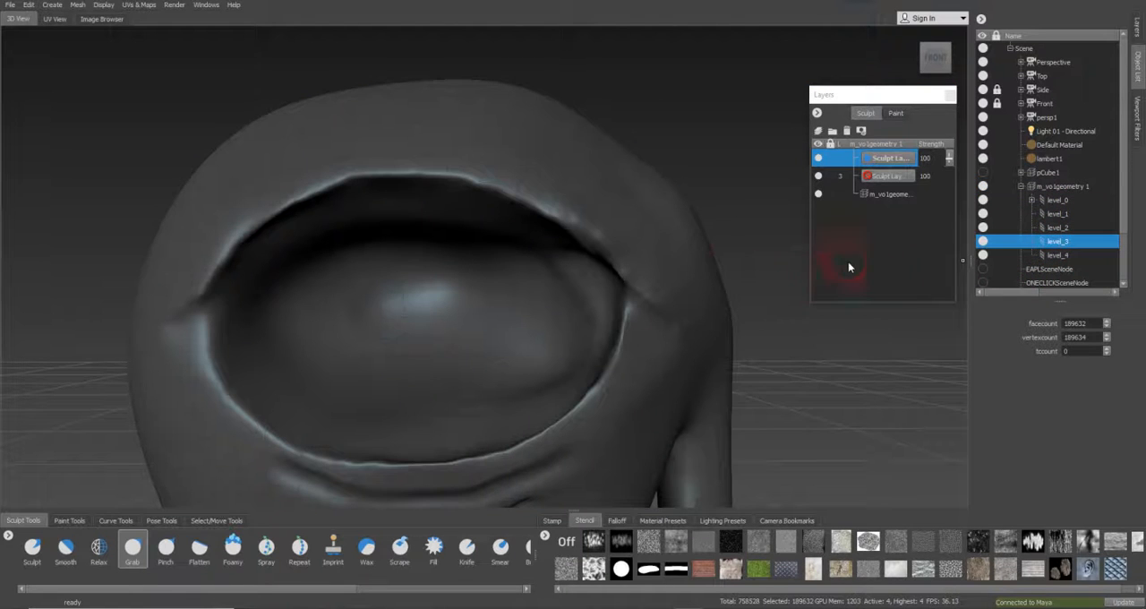
Carve the fold at the eye corner above the arm with the inverted Sculpt brush at size 1.76 and strength 1.00
alt+middle_drag(656, 267, 593, 189)
alt+right_drag(593, 189, 612, 185)
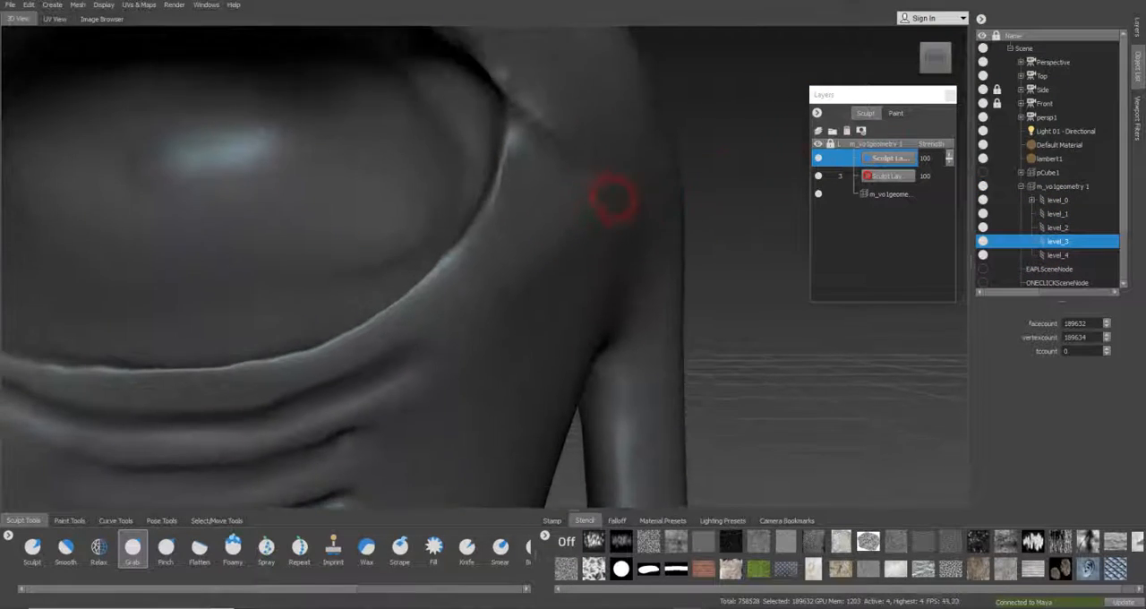
alt+middle_drag(611, 184, 620, 227)
alt+drag(621, 228, 536, 225)
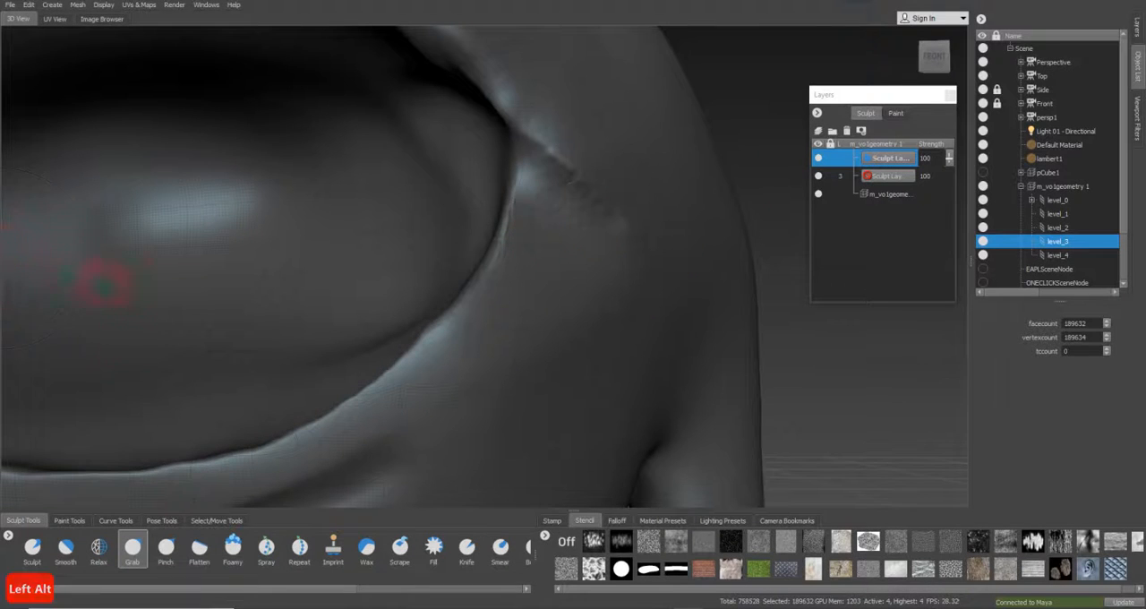
click(32, 548)
drag(548, 240, 440, 215)
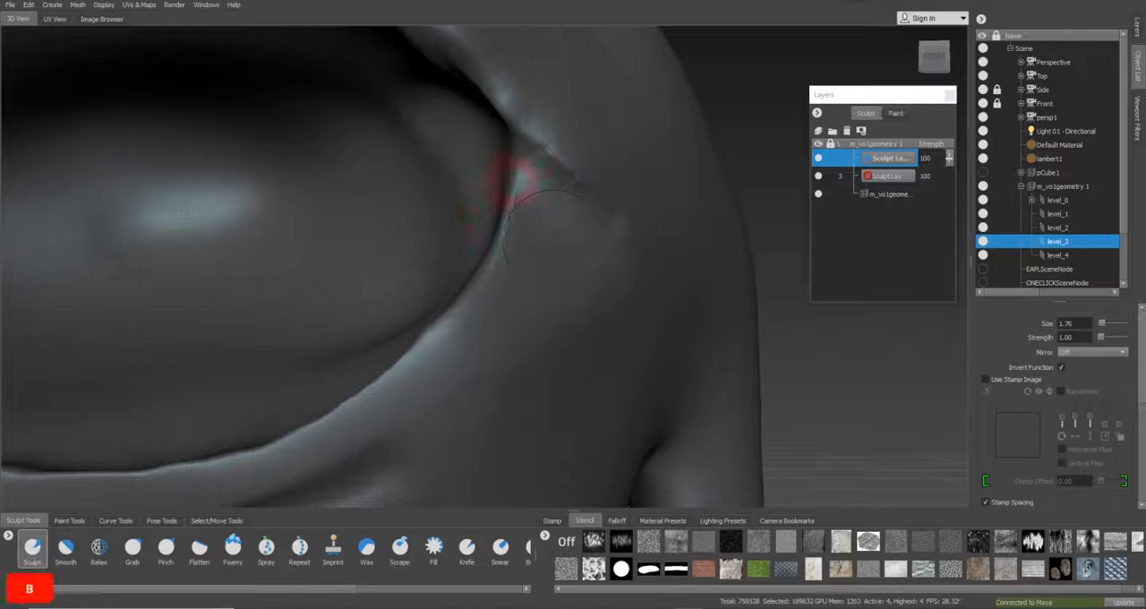
drag(518, 161, 591, 256)
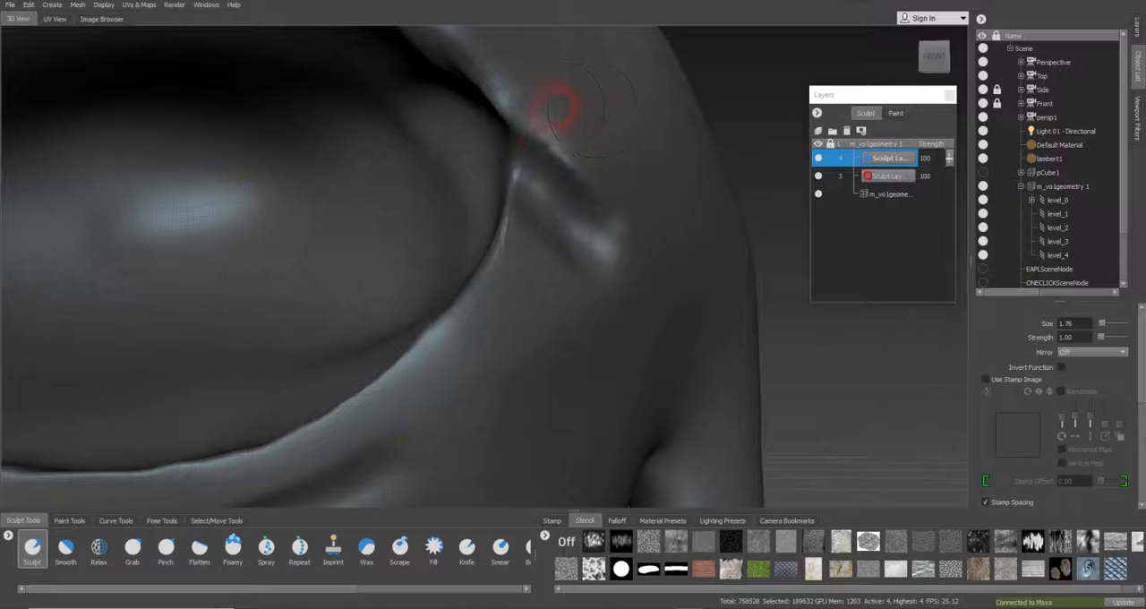
Build up a ridge along the upper side of the arm-side eye-corner fold with the Sculpt brush at size 1.76, not inverted
mouse_move(532, 101)
mouse_down()
mouse_move(576, 179)
mouse_move(602, 195)
mouse_up()
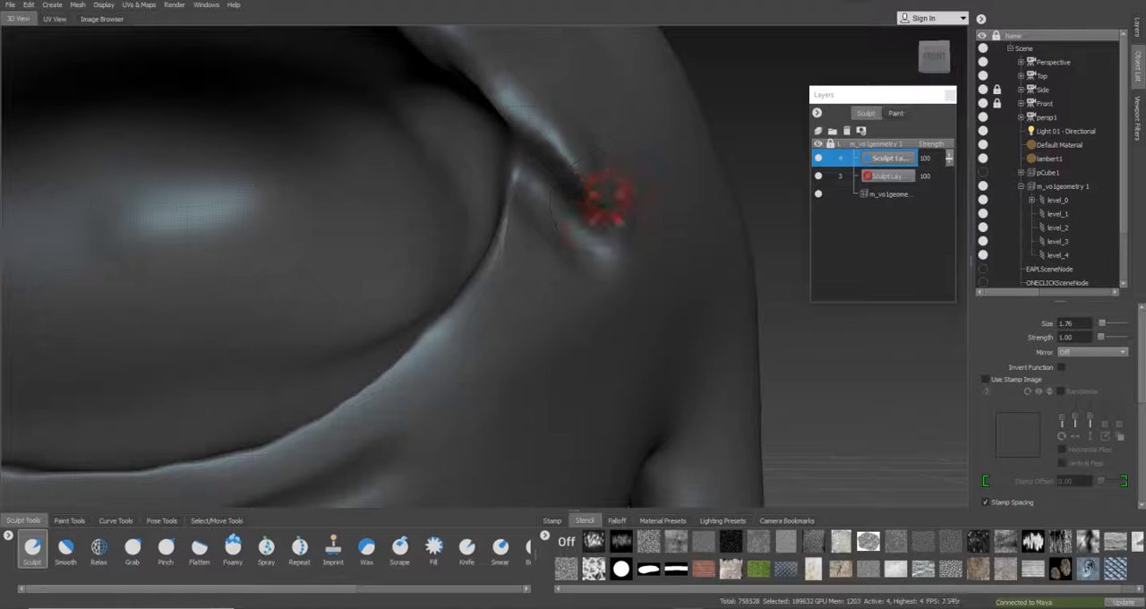
mouse_move(539, 108)
mouse_down()
mouse_move(606, 136)
mouse_move(605, 205)
mouse_up()
key(b)
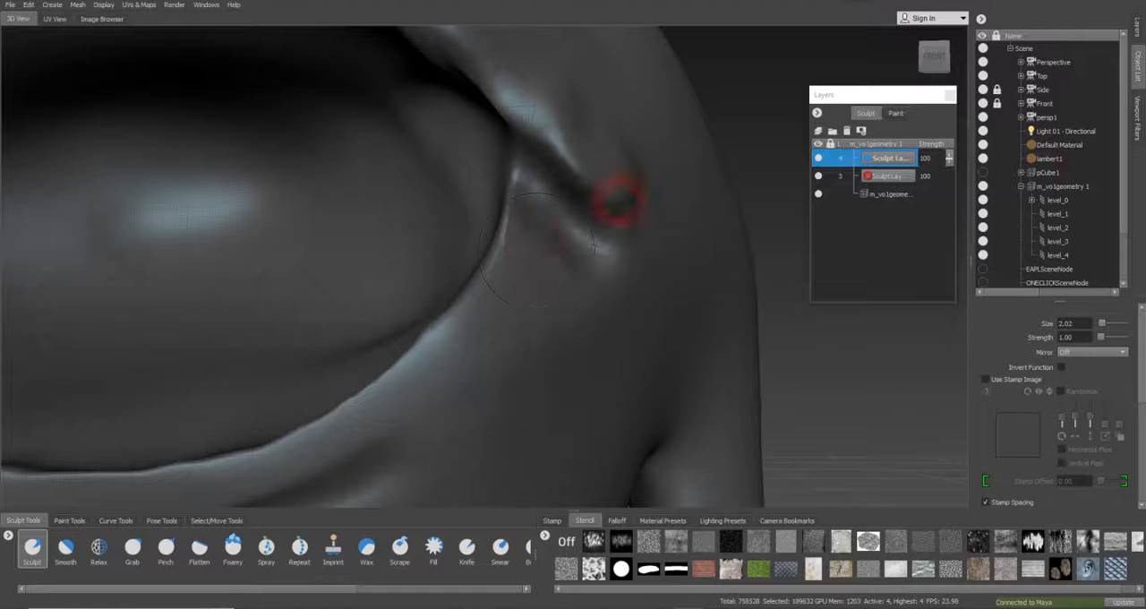
key(z)
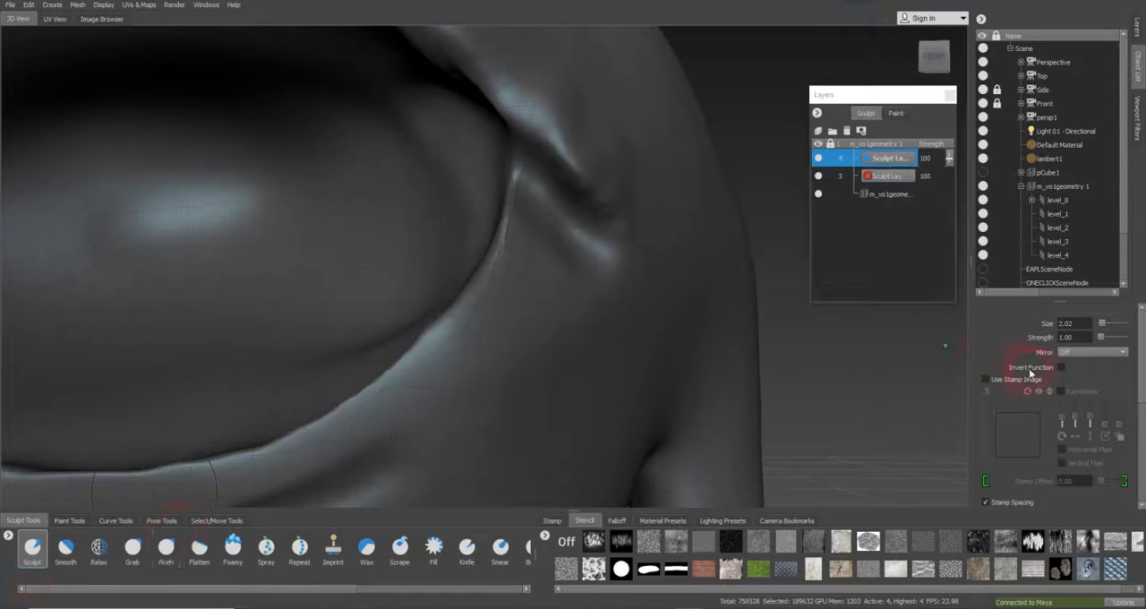
Deepen the crease of the arm-side eye-corner fold with the inverted Sculpt brush at size 1.05
click(1060, 367)
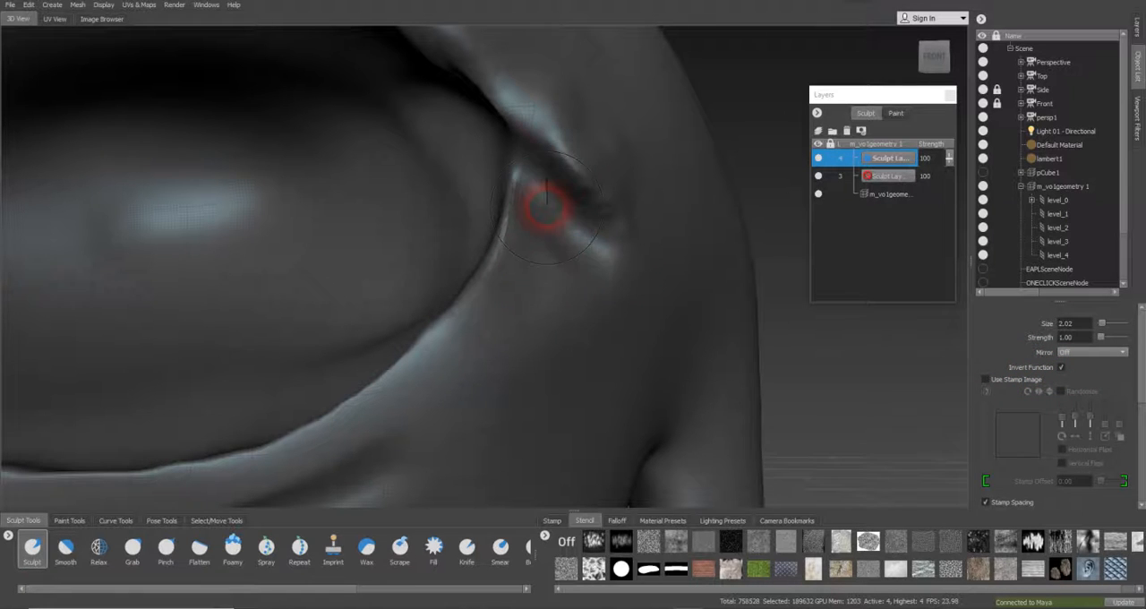
key(b)
mouse_move(513, 199)
mouse_down()
mouse_move(489, 191)
mouse_move(537, 189)
mouse_move(545, 140)
mouse_up()
drag(528, 95, 580, 145)
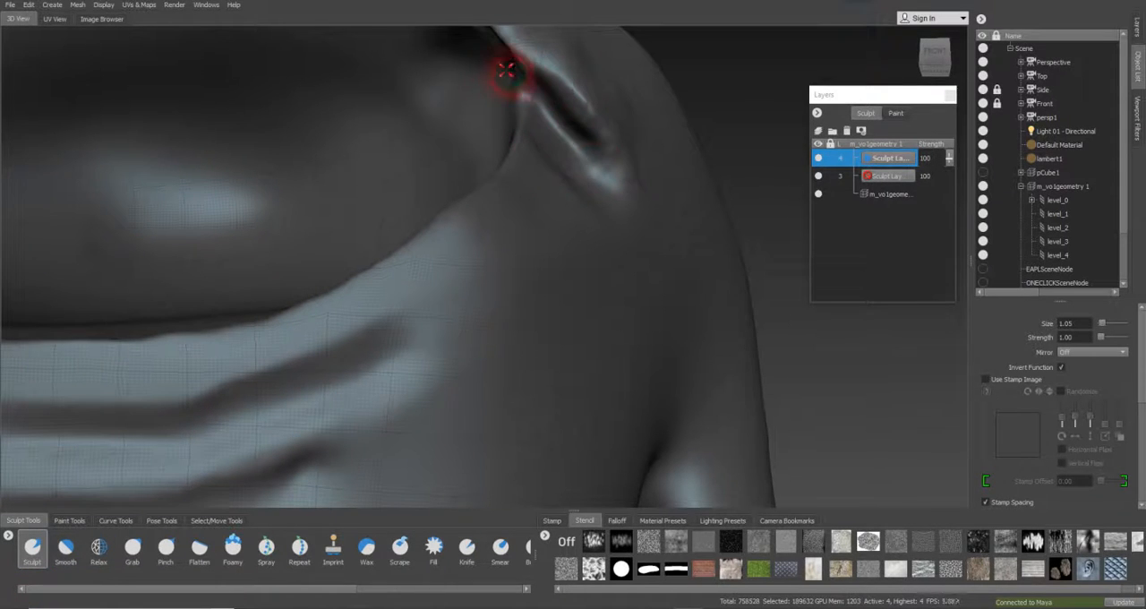
drag(504, 69, 588, 152)
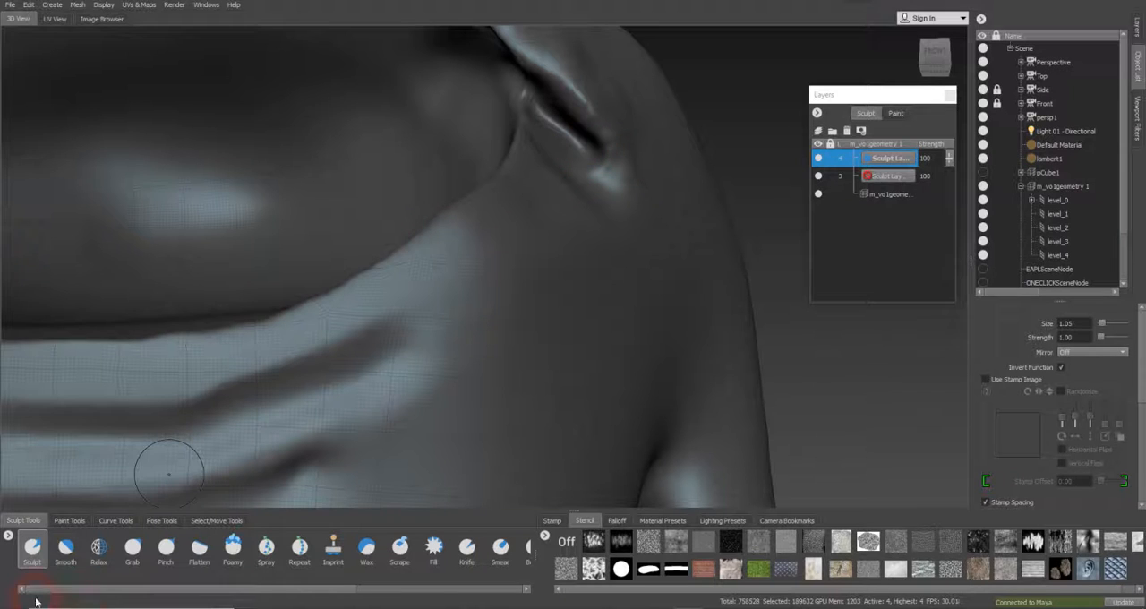
Soften the ridges and the end of the arm-side eye-corner fold with the Smooth brush at size 1.66 and strength 100
click(65, 549)
mouse_move(594, 179)
mouse_down()
mouse_move(535, 116)
mouse_move(559, 160)
mouse_move(602, 174)
mouse_up()
key(b)
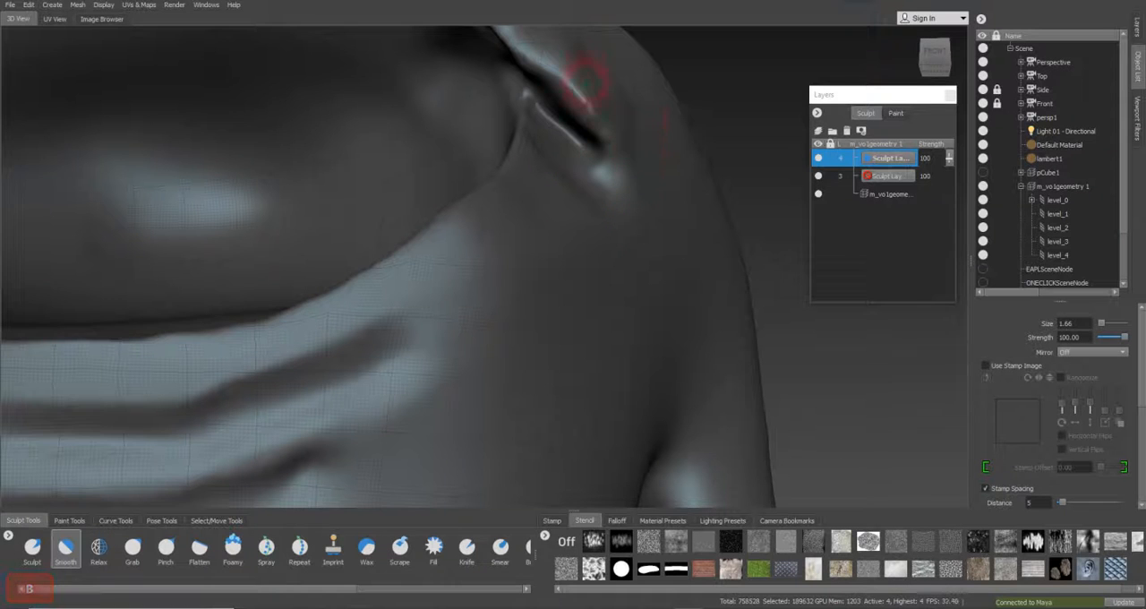
mouse_move(622, 128)
mouse_down()
mouse_move(544, 102)
mouse_move(544, 152)
mouse_move(558, 146)
mouse_move(504, 149)
mouse_up()
mouse_move(421, 109)
mouse_down()
mouse_move(522, 230)
mouse_move(436, 202)
mouse_up()
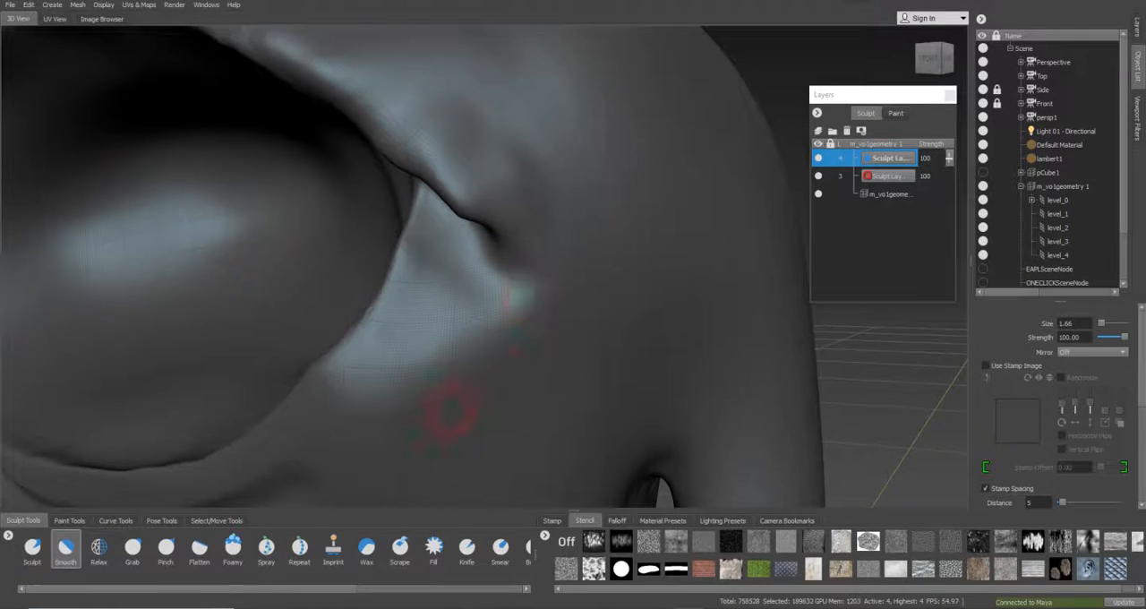
drag(431, 141, 550, 230)
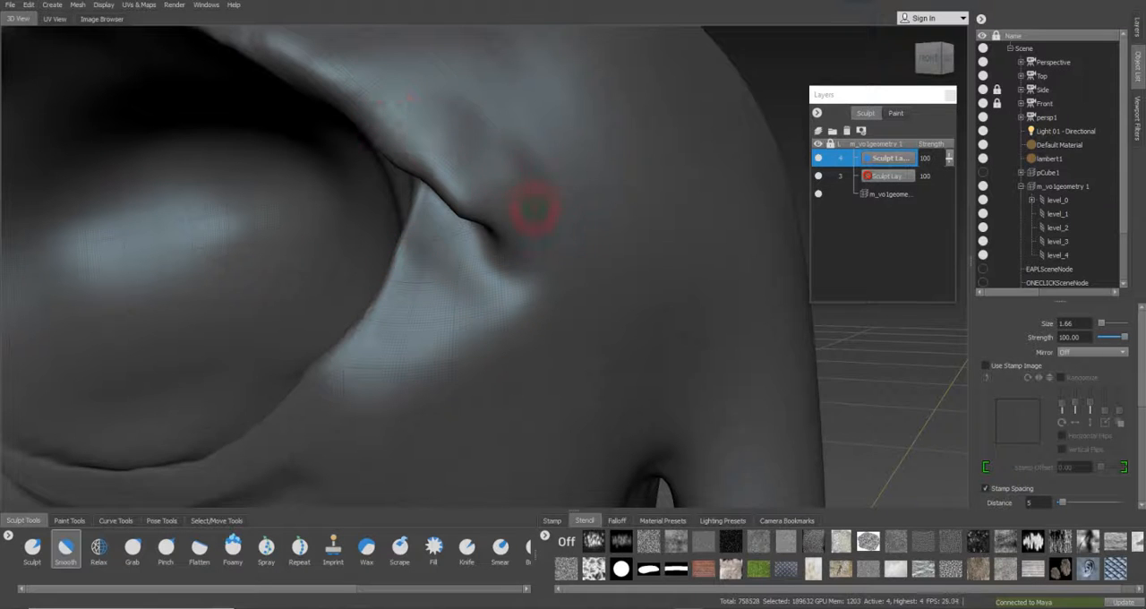
alt+drag(663, 291, 932, 193)
alt+right_drag(859, 179, 658, 123)
alt+drag(658, 123, 730, 260)
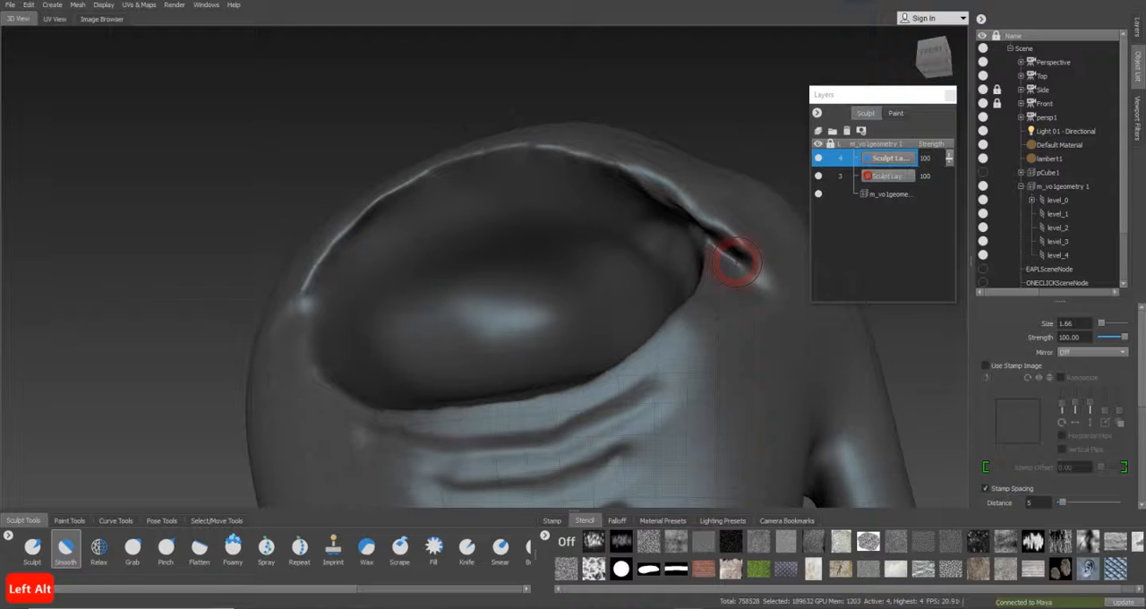
Carve a short crease at the opposite eye corner with the inverted Sculpt brush at size 0.58, undoing the extra strokes below it
alt+drag(402, 224, 448, 272)
alt+middle_drag(335, 303, 443, 261)
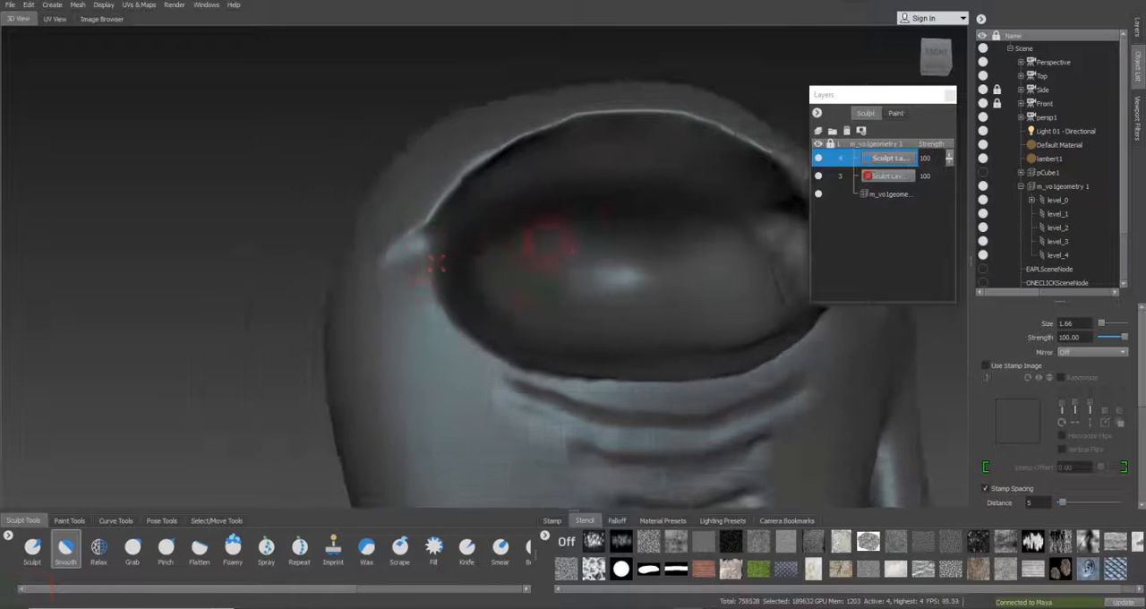
alt+right_drag(358, 255, 434, 263)
alt+right_drag(273, 277, 184, 366)
click(32, 548)
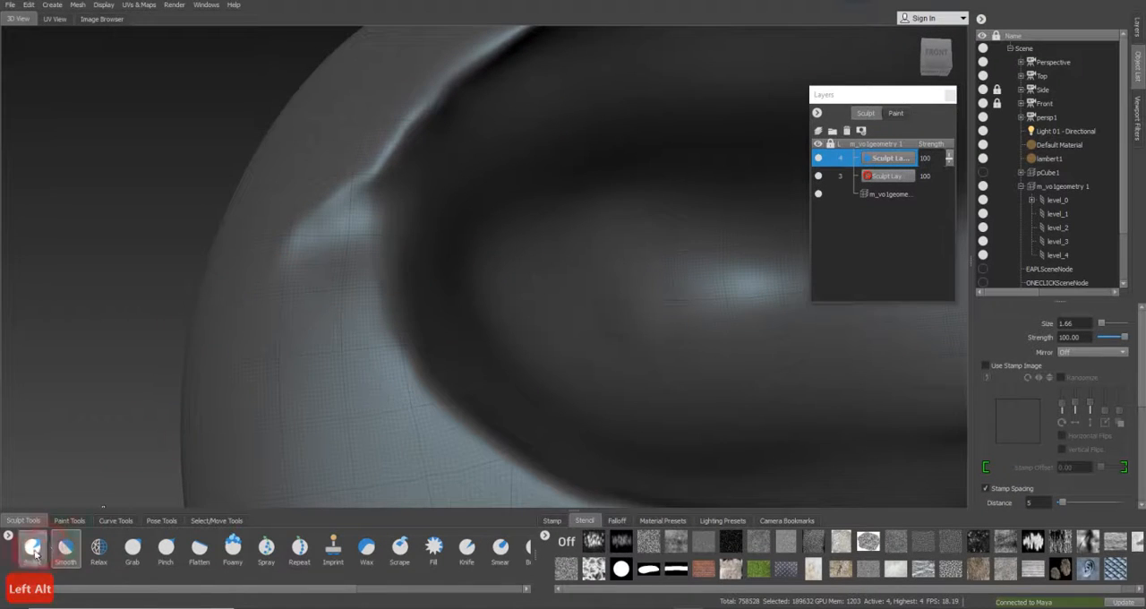
mouse_move(362, 218)
mouse_down()
mouse_move(328, 230)
mouse_move(330, 218)
mouse_move(383, 197)
mouse_up()
key(b)
click(362, 212)
drag(312, 249, 367, 230)
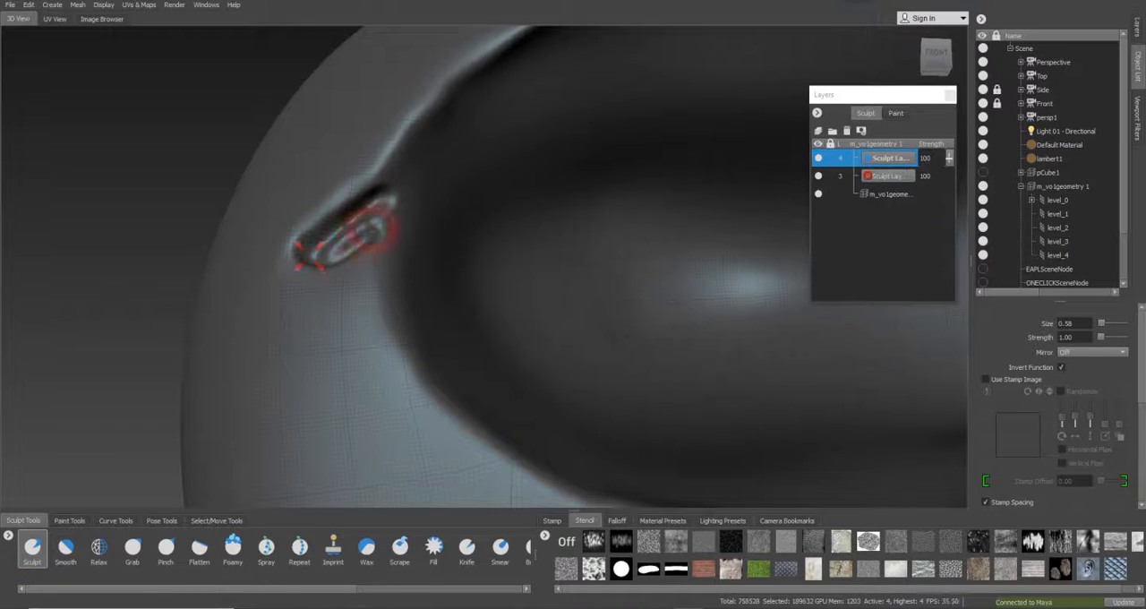
key(ctrl+z)
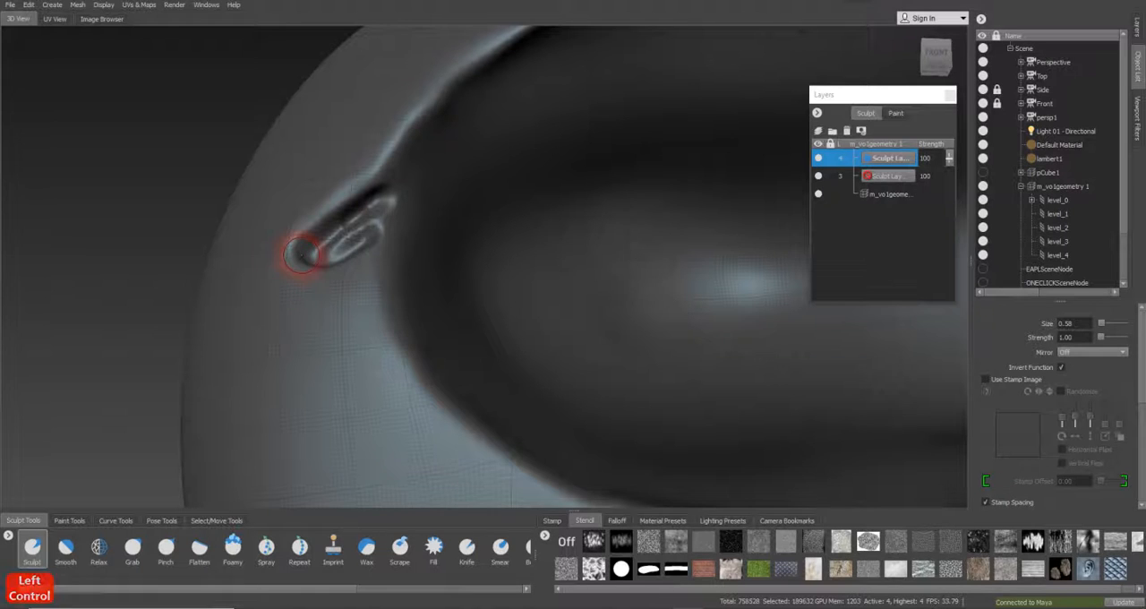
key(ctrl+z)
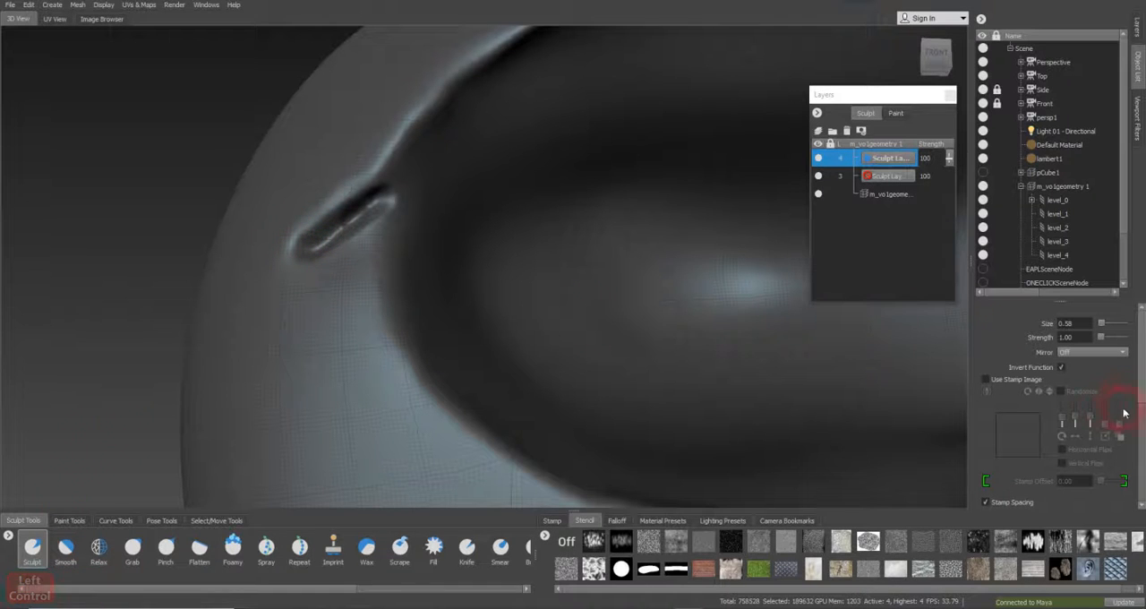
Turn off inversion and build up the skin above and below the new eye-corner crease with the Sculpt brush, up to size 1.89
click(1062, 368)
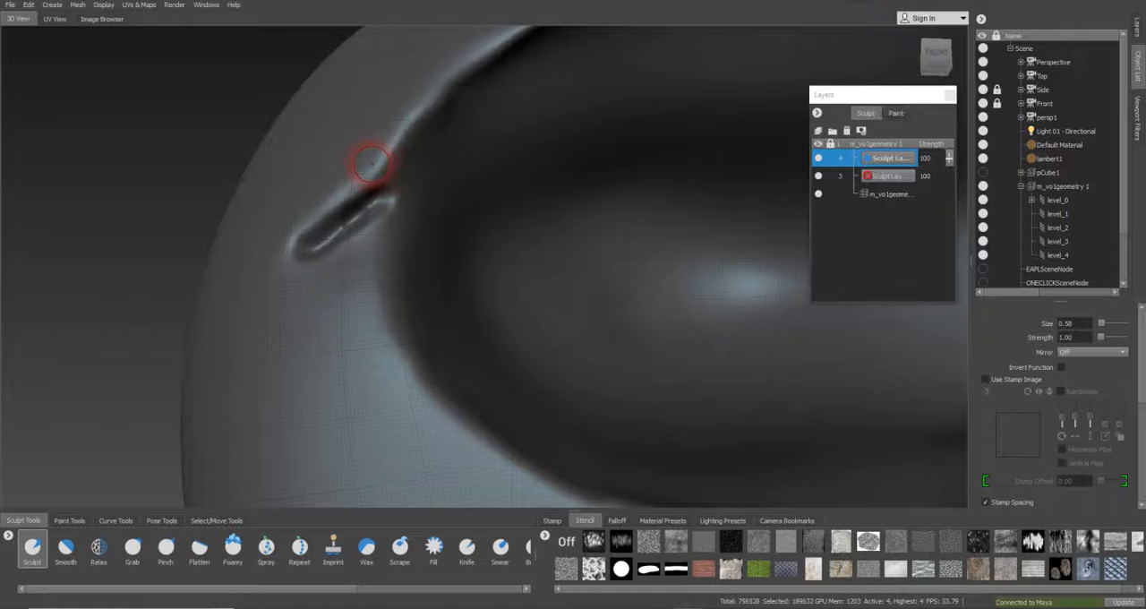
key(b)
mouse_move(369, 166)
mouse_down()
mouse_move(376, 159)
mouse_move(338, 190)
mouse_move(328, 225)
mouse_move(363, 230)
mouse_up()
key(ctrl+z)
drag(423, 192, 313, 244)
key(ctrl+z)
drag(415, 185, 316, 245)
key(b)
mouse_move(374, 173)
mouse_down()
mouse_move(408, 159)
mouse_move(351, 185)
mouse_move(266, 267)
mouse_up()
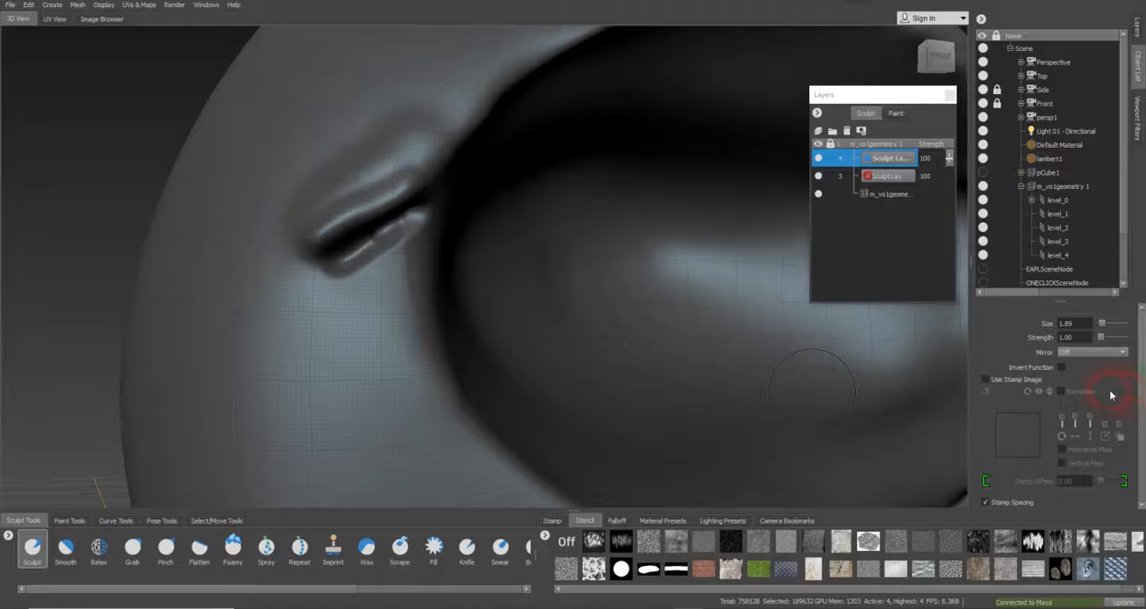
mouse_move(380, 303)
mouse_down()
mouse_move(367, 299)
mouse_move(371, 269)
mouse_move(353, 256)
mouse_move(385, 236)
mouse_move(304, 273)
mouse_move(307, 256)
mouse_move(359, 237)
mouse_up()
Smooth the ridges around the new eye-corner crease with the Smooth brush at size 1.89 and strength 100
click(66, 548)
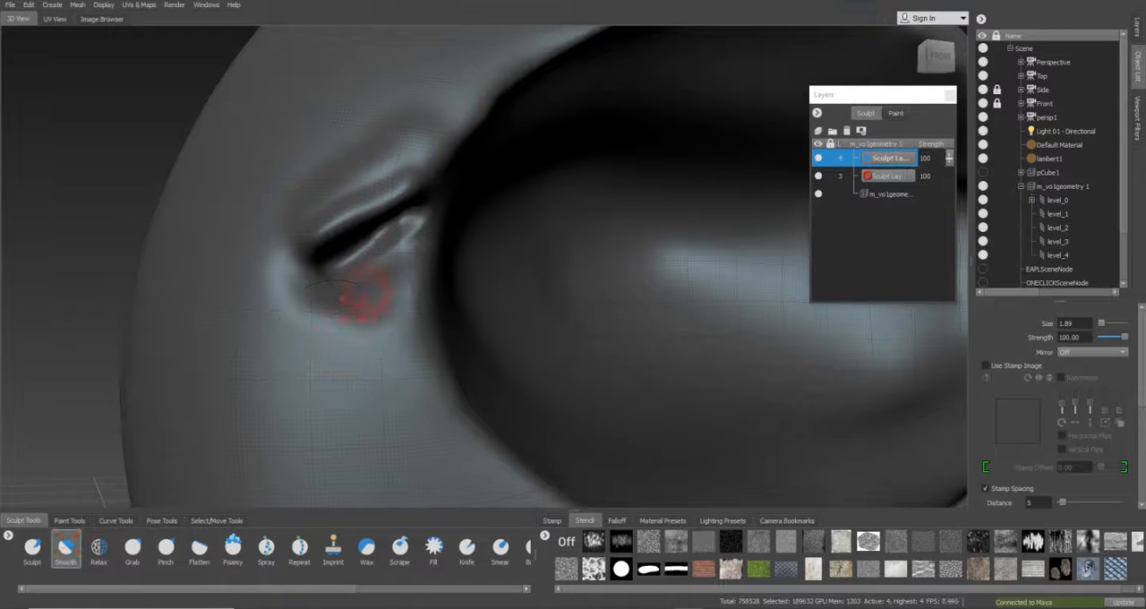
drag(384, 276, 400, 247)
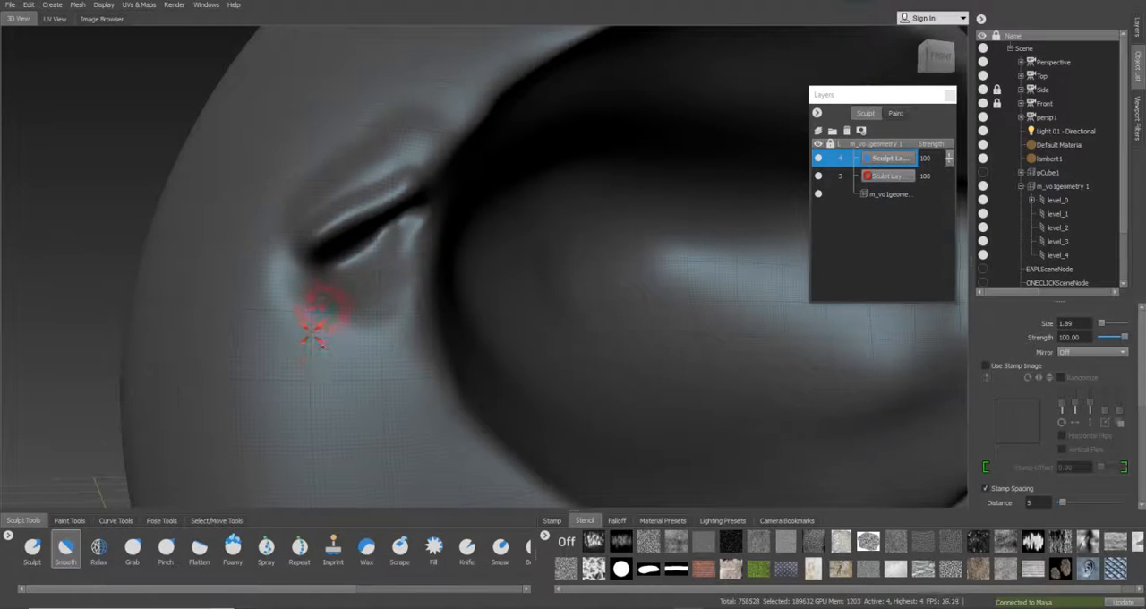
drag(300, 189, 383, 148)
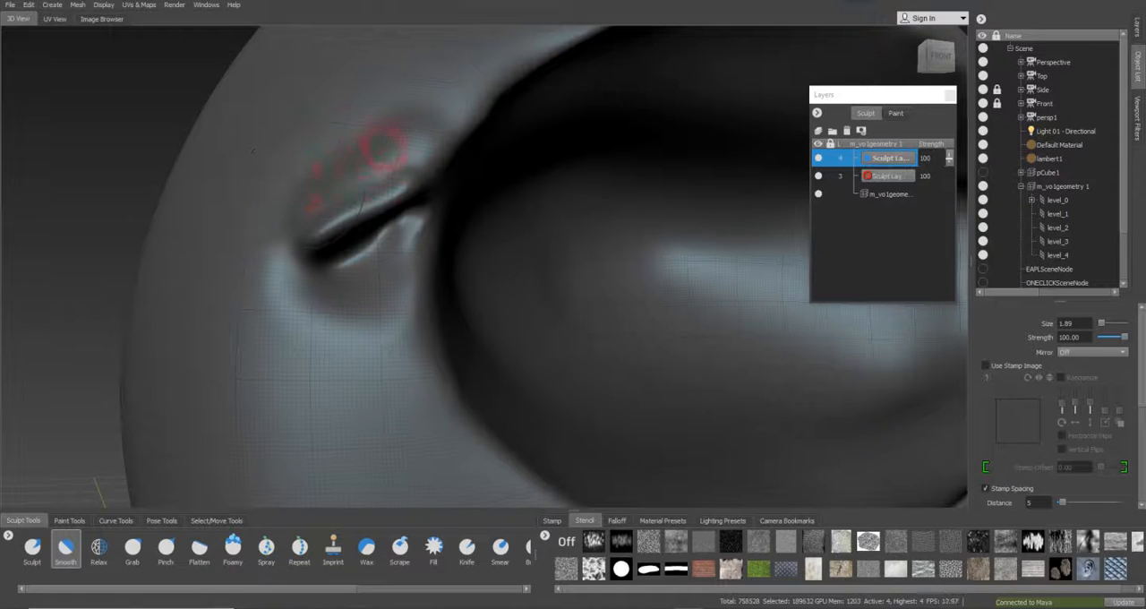
drag(431, 120, 252, 265)
mouse_move(336, 285)
mouse_down()
mouse_move(384, 250)
mouse_move(421, 187)
mouse_move(363, 261)
mouse_up()
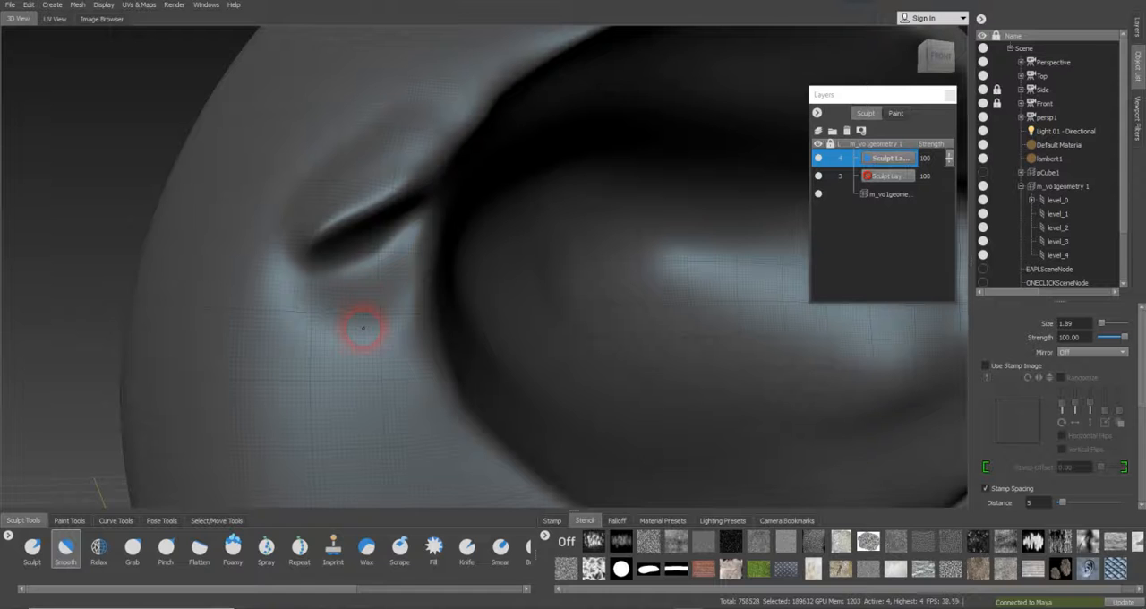
mouse_move(283, 283)
mouse_down()
mouse_move(435, 200)
mouse_move(428, 146)
mouse_move(512, 102)
mouse_move(460, 142)
mouse_move(392, 120)
mouse_move(399, 106)
mouse_up()
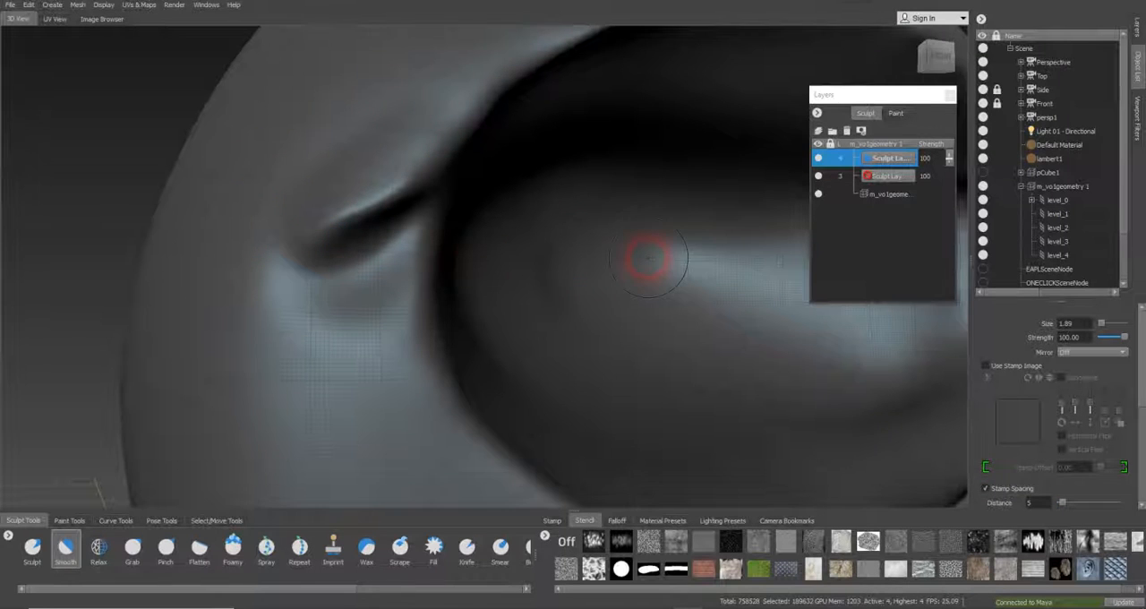
alt+right_drag(648, 259, 565, 259)
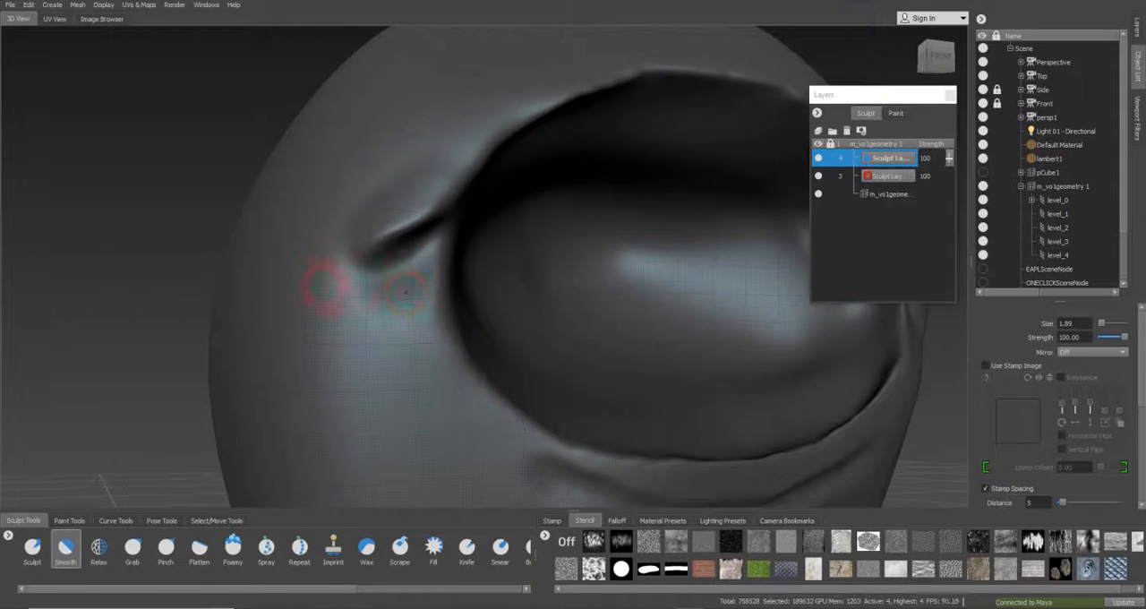
Examine both eye-corner folds and the character's whole body from the front and the side
alt+right_drag(697, 92, 487, 185)
alt+drag(487, 184, 304, 166)
alt+middle_drag(548, 199, 254, 201)
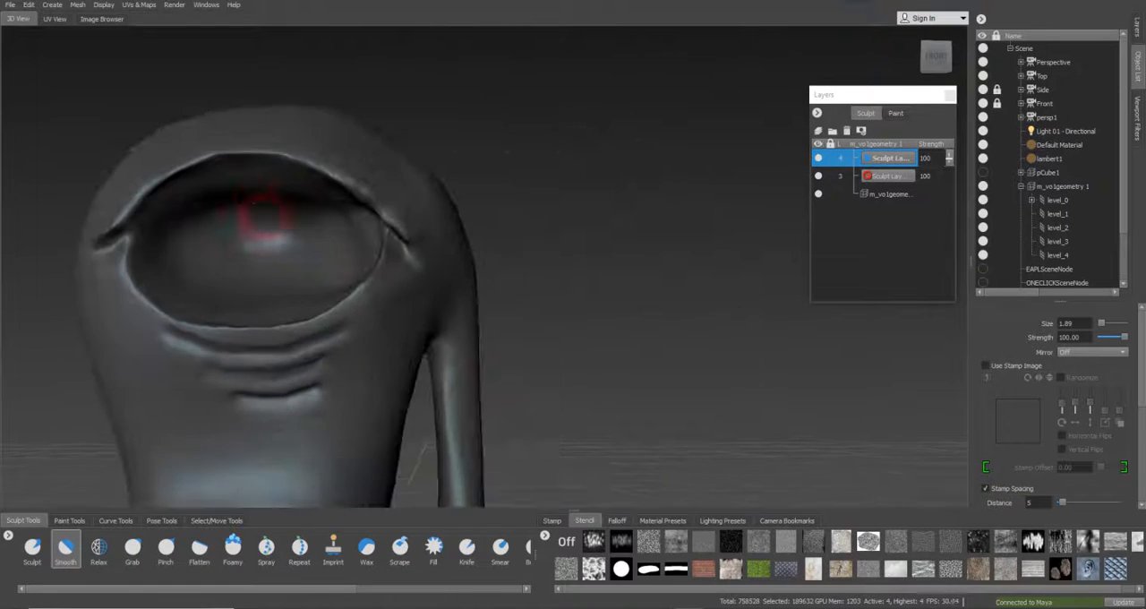
alt+drag(253, 200, 251, 225)
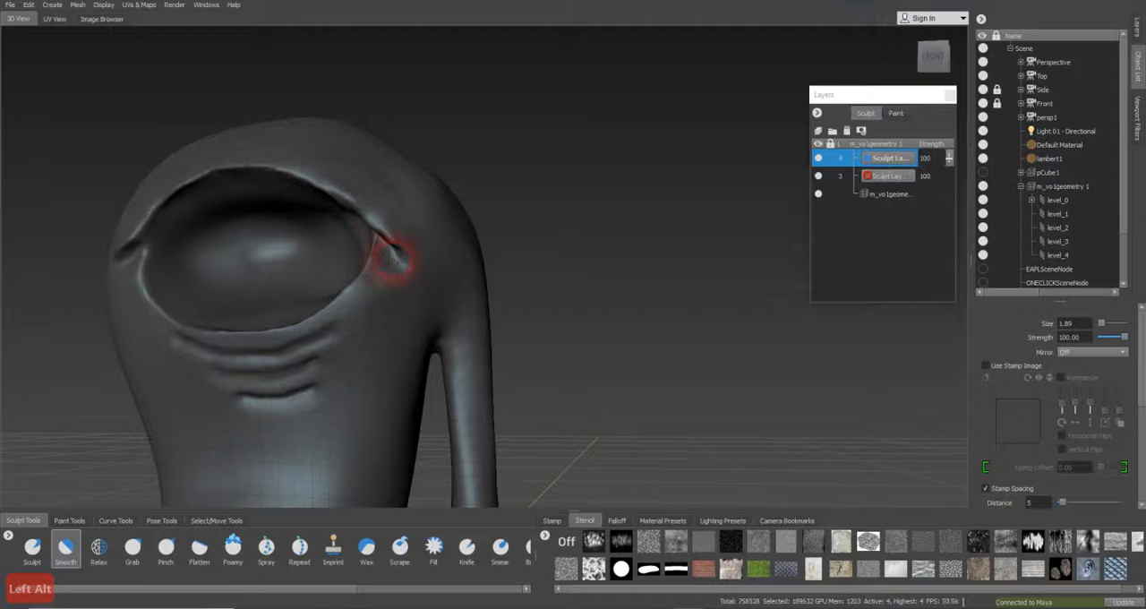
alt+drag(366, 264, 458, 279)
alt+right_drag(458, 279, 223, 230)
alt+middle_drag(380, 360, 384, 276)
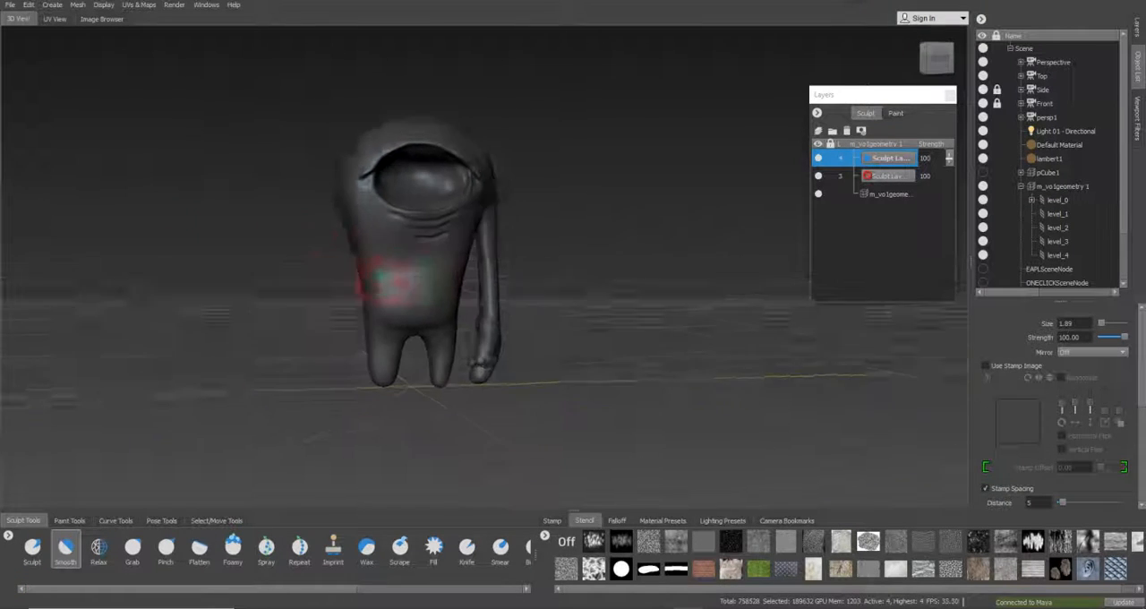
alt+drag(383, 276, 373, 279)
alt+right_drag(373, 279, 410, 294)
mouse_move(409, 293)
alt+mouse_down()
mouse_move(220, 290)
mouse_move(468, 366)
mouse_move(524, 332)
mouse_move(461, 338)
mouse_move(469, 359)
mouse_move(493, 335)
mouse_move(628, 347)
mouse_move(802, 311)
alt+mouse_up()
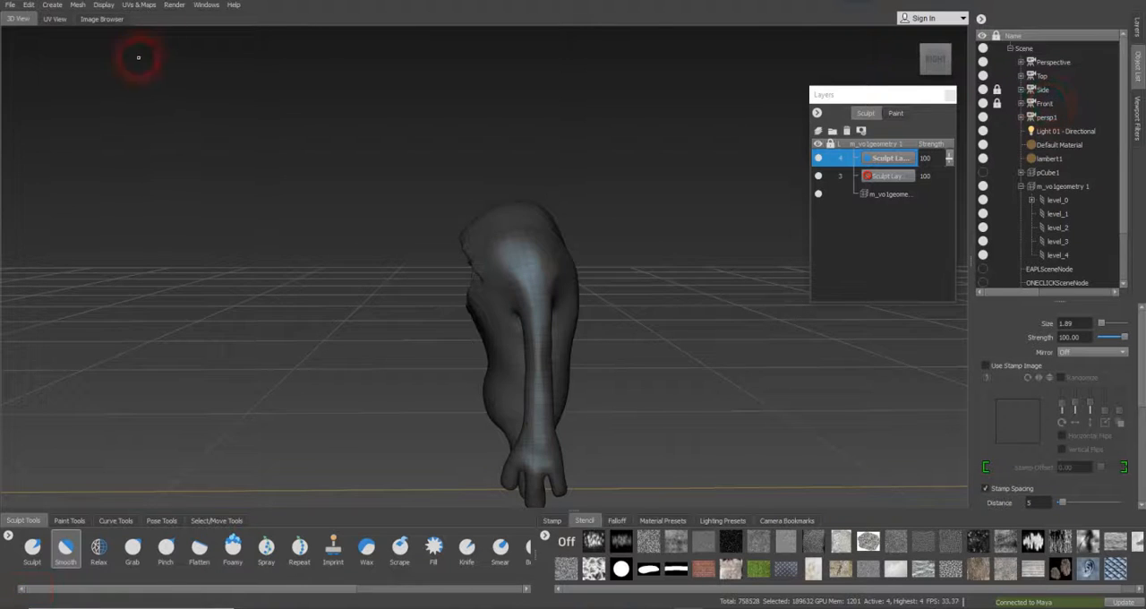
Lower the character mesh to subdivision level 3 and make the level 3 sculpt layer active
click(7, 5)
click(45, 35)
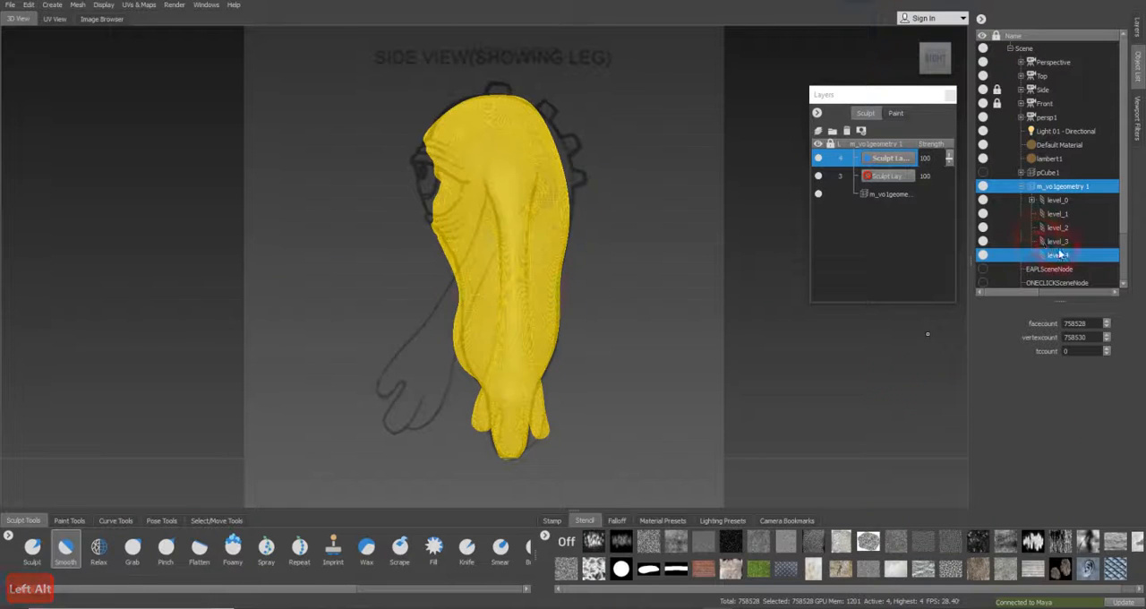
key(Page_Down)
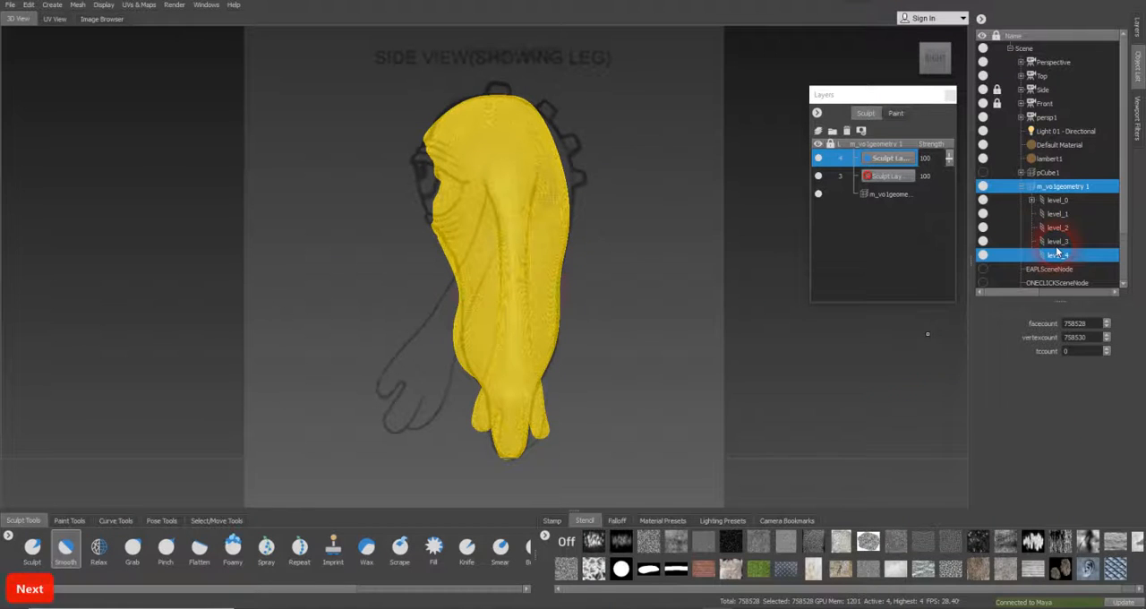
key(Page_Down)
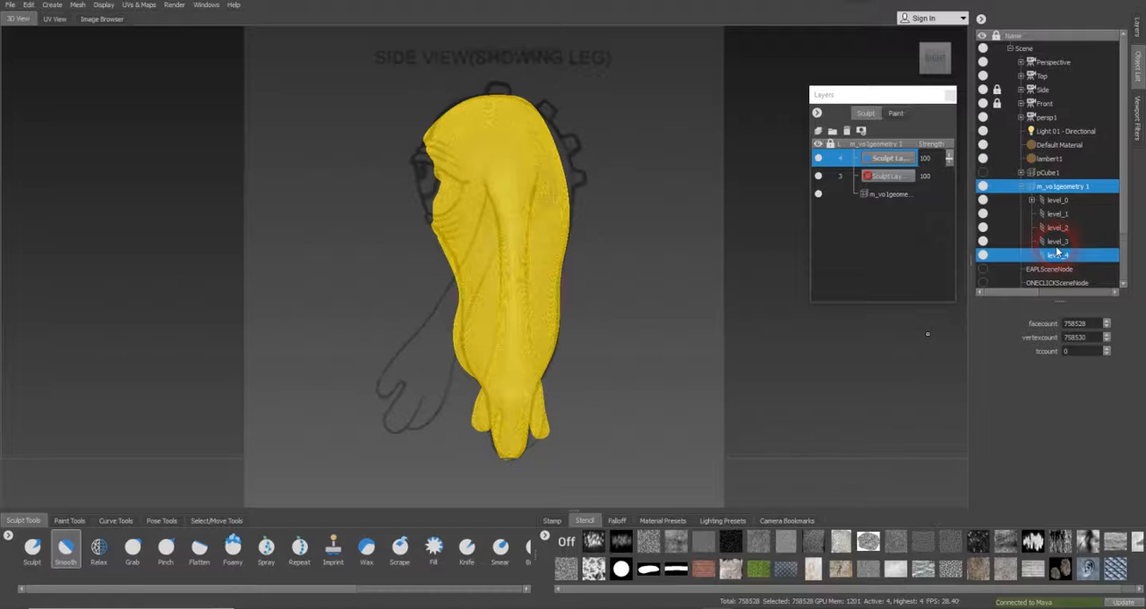
key(Page_Down)
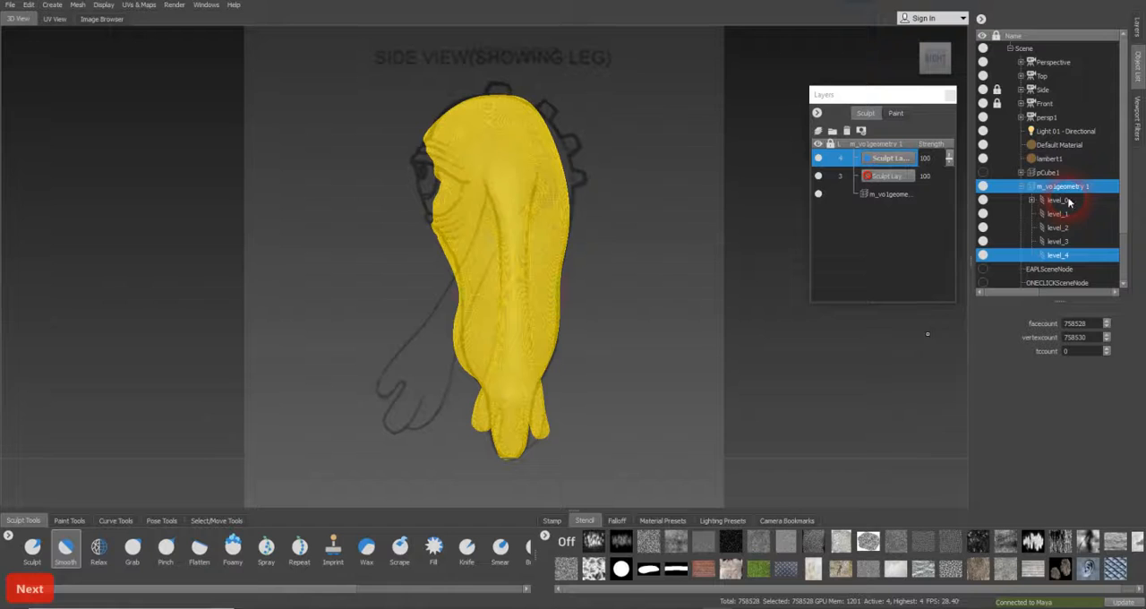
click(1073, 244)
key(Page_Down)
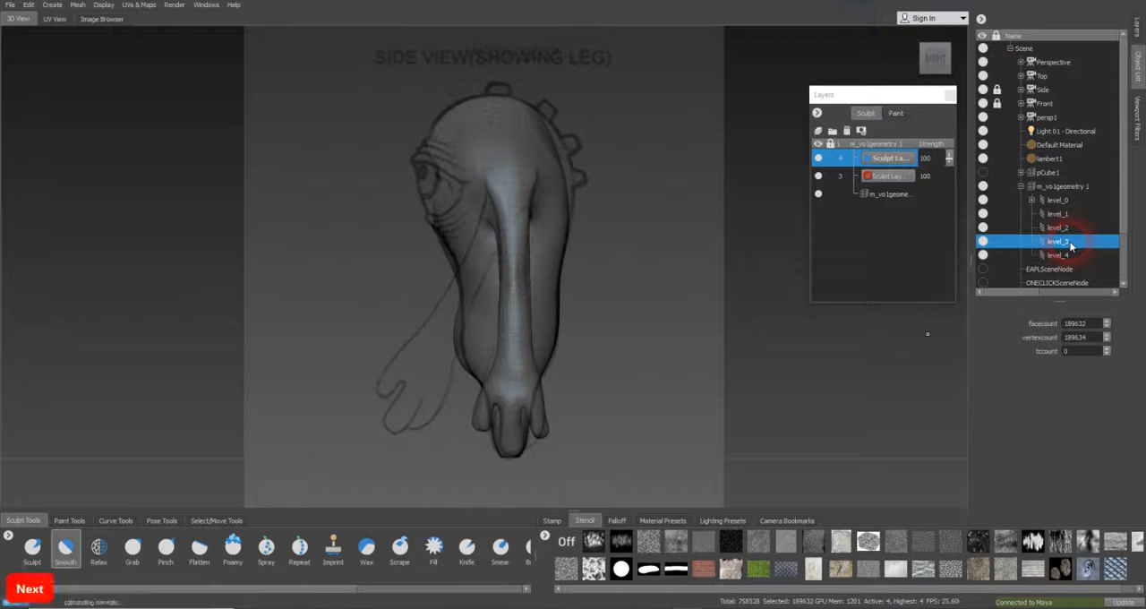
click(942, 181)
click(896, 177)
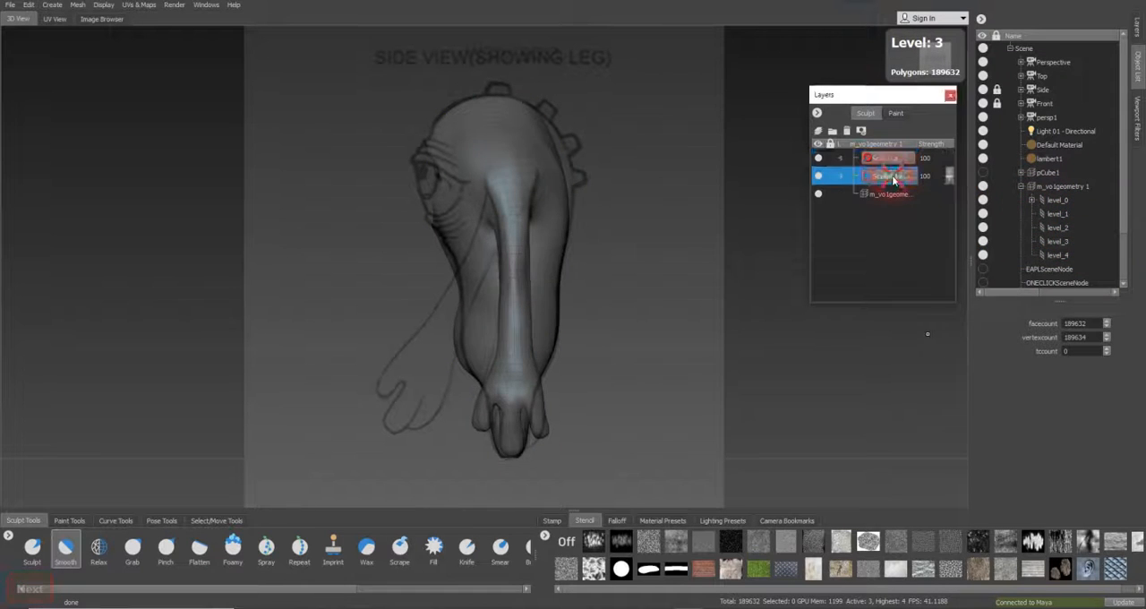
Lower the character mesh to subdivision level 2 and make its base mesh the active layer
click(1057, 243)
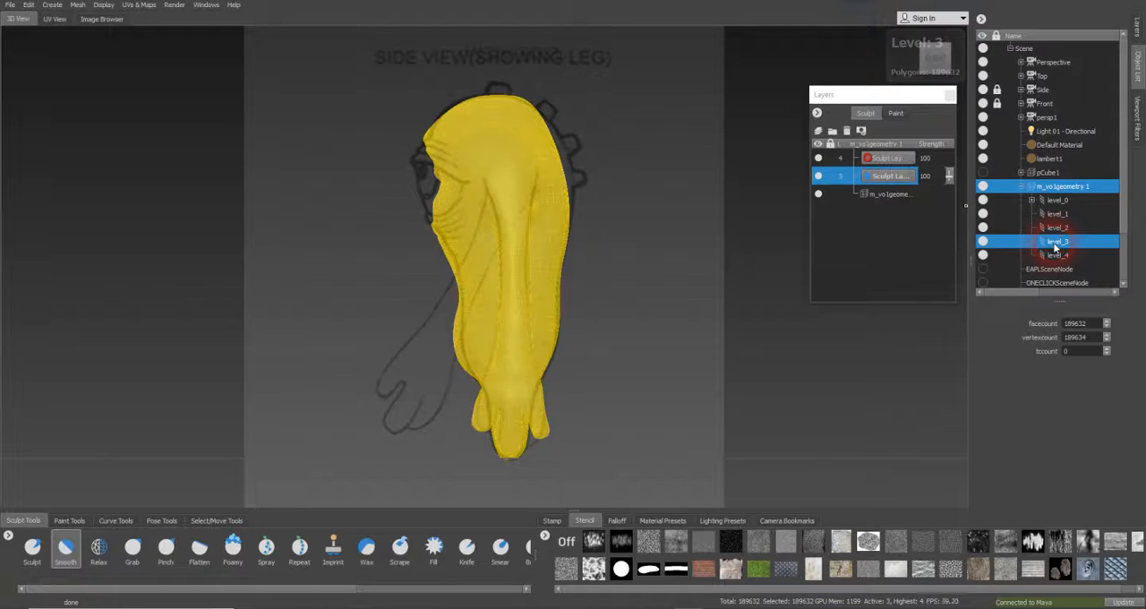
key(Page_Down)
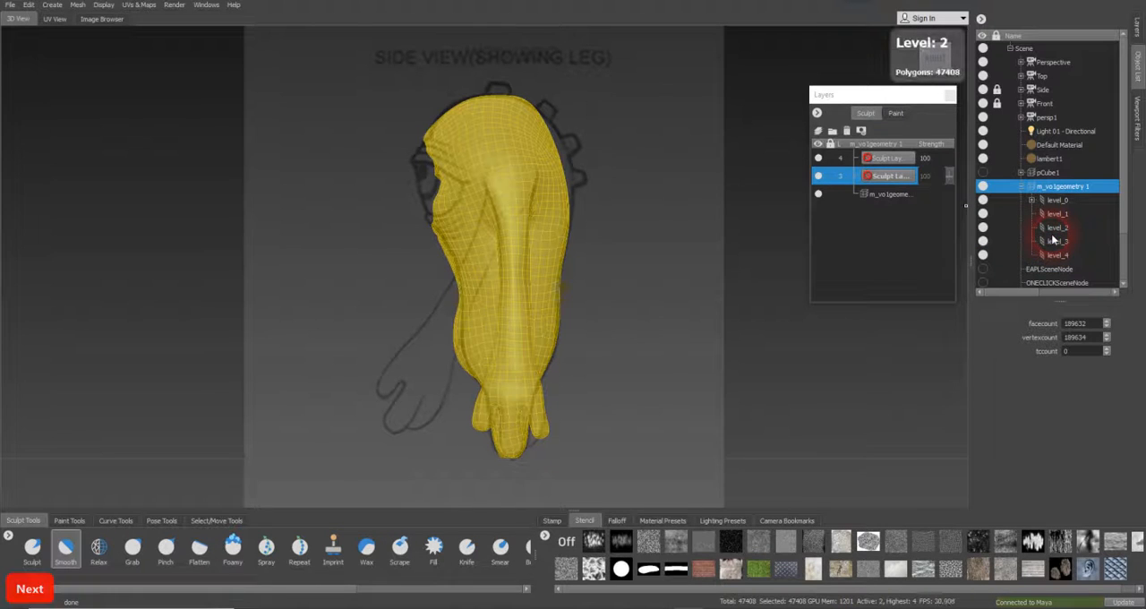
click(894, 195)
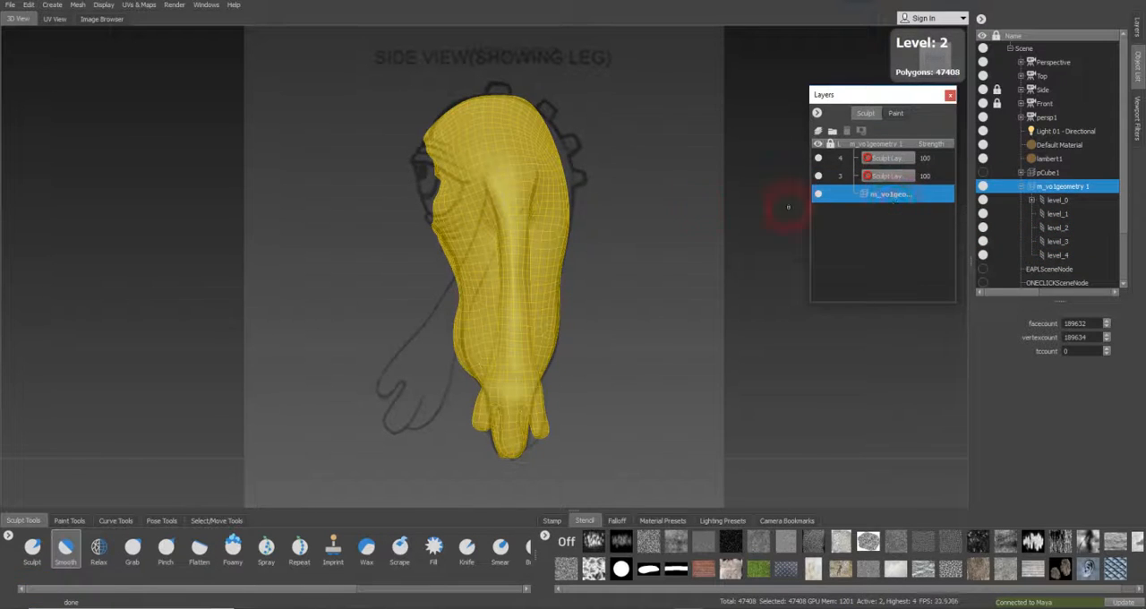
Set the Grab brush to size 10.30 and try pulling the upper back's outline against the side-view drawing
click(133, 547)
key(b)
mouse_move(544, 167)
mouse_down()
mouse_move(569, 165)
mouse_move(569, 154)
mouse_up()
key(b)
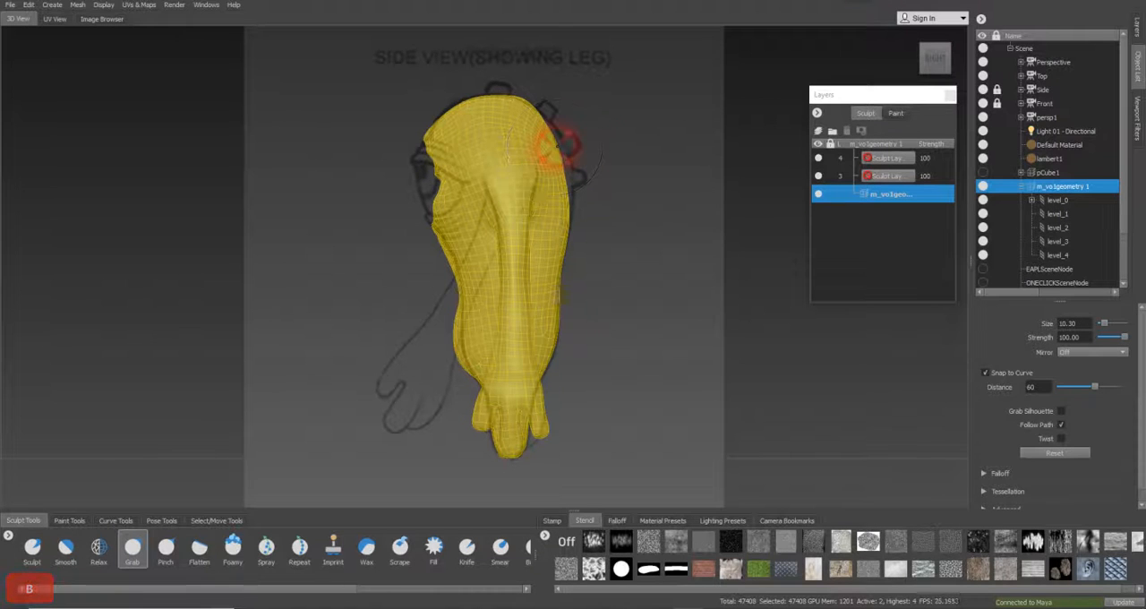
drag(558, 146, 547, 148)
key(ctrl+z)
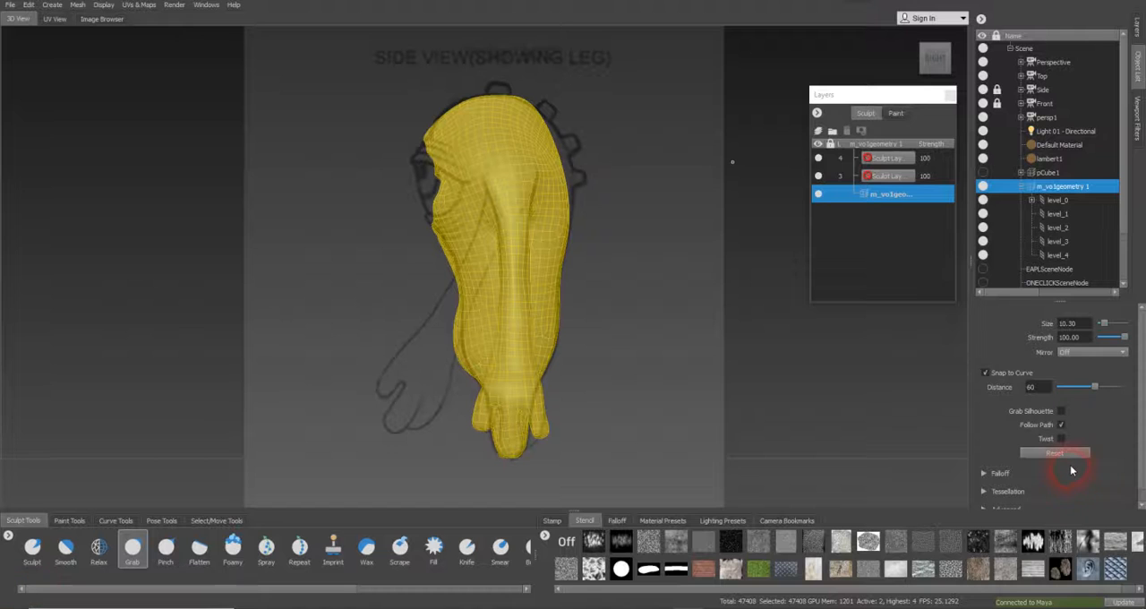
Mirror the Grab brush across X and pull the upper back and head outline to match the side-view drawing
scroll(1072, 471, down, 1)
click(1091, 339)
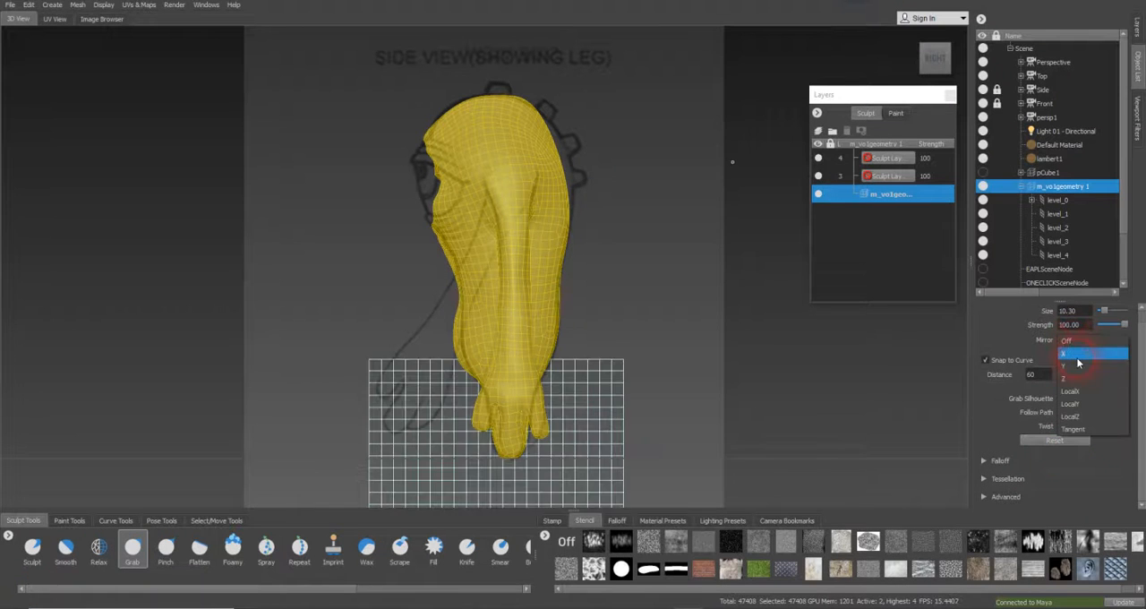
click(1076, 356)
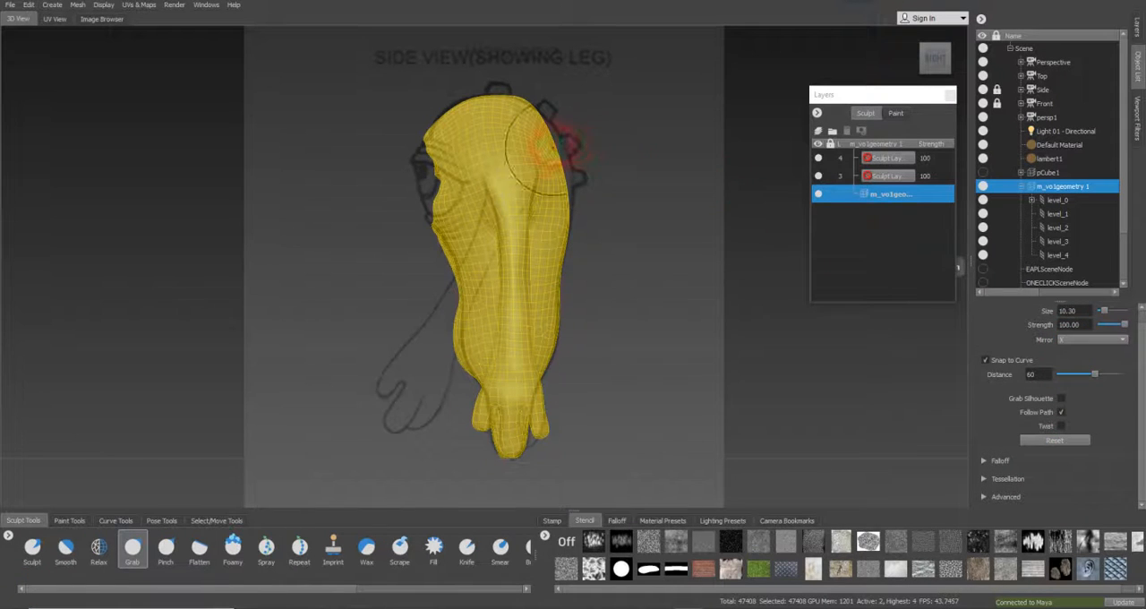
drag(549, 146, 563, 181)
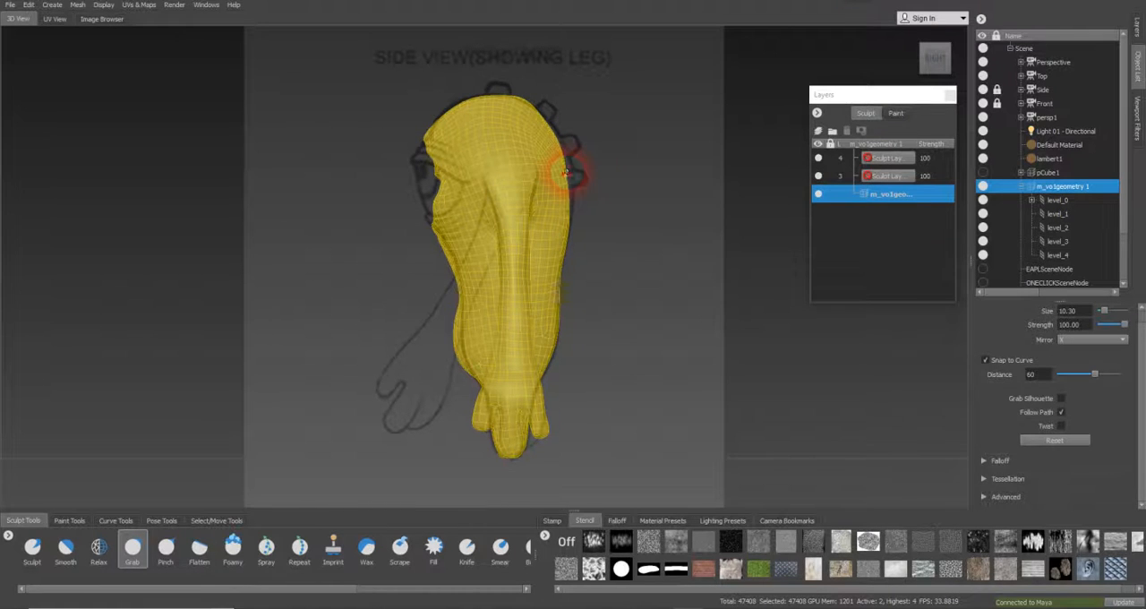
drag(571, 170, 550, 130)
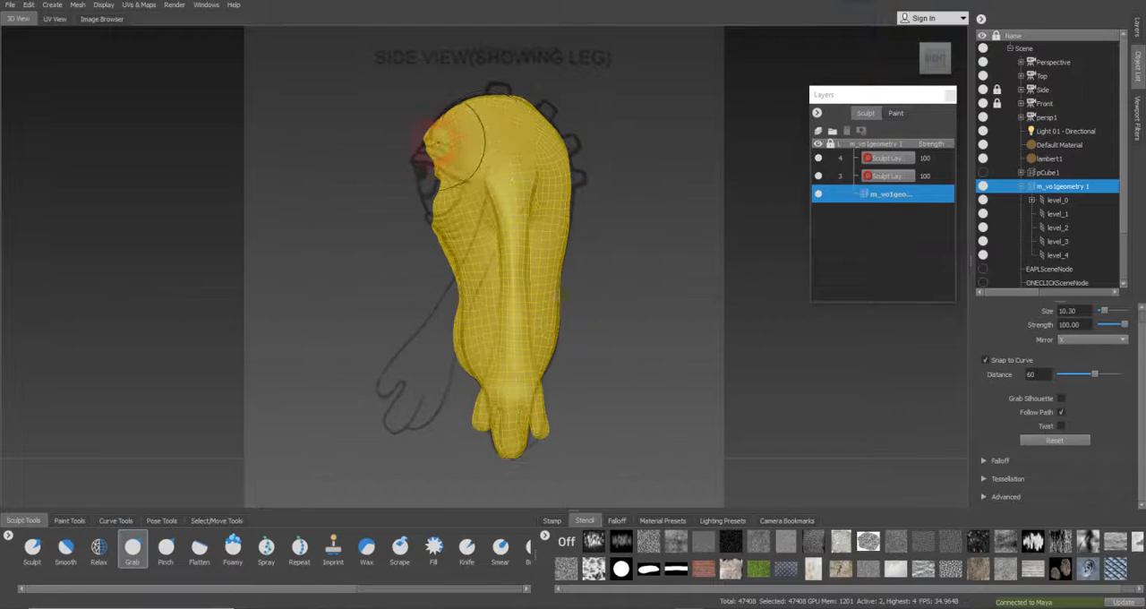
drag(452, 119, 454, 110)
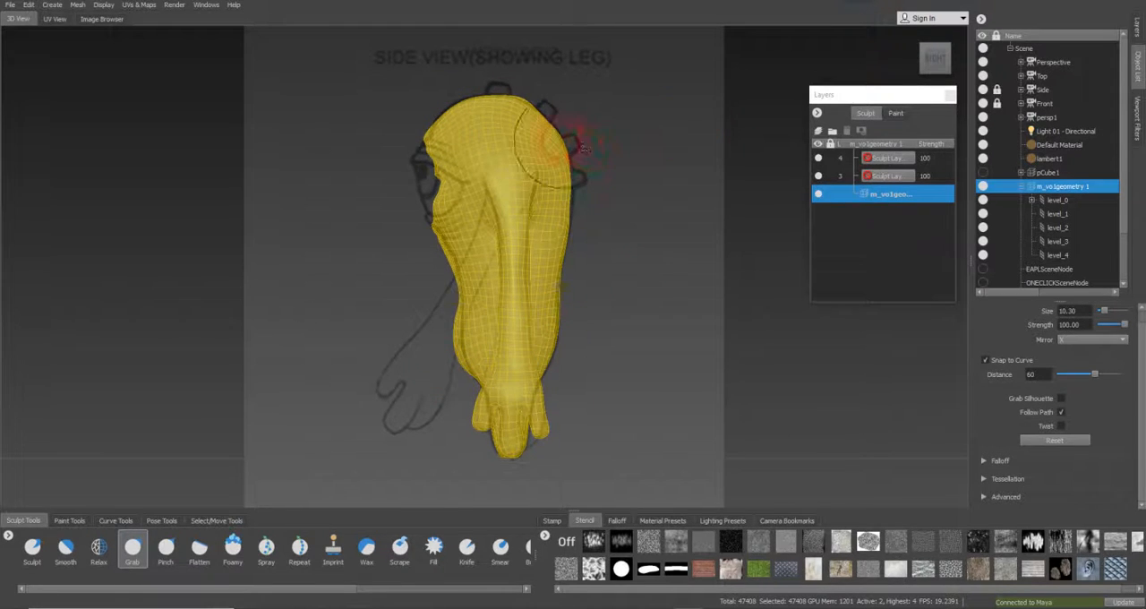
drag(545, 120, 550, 115)
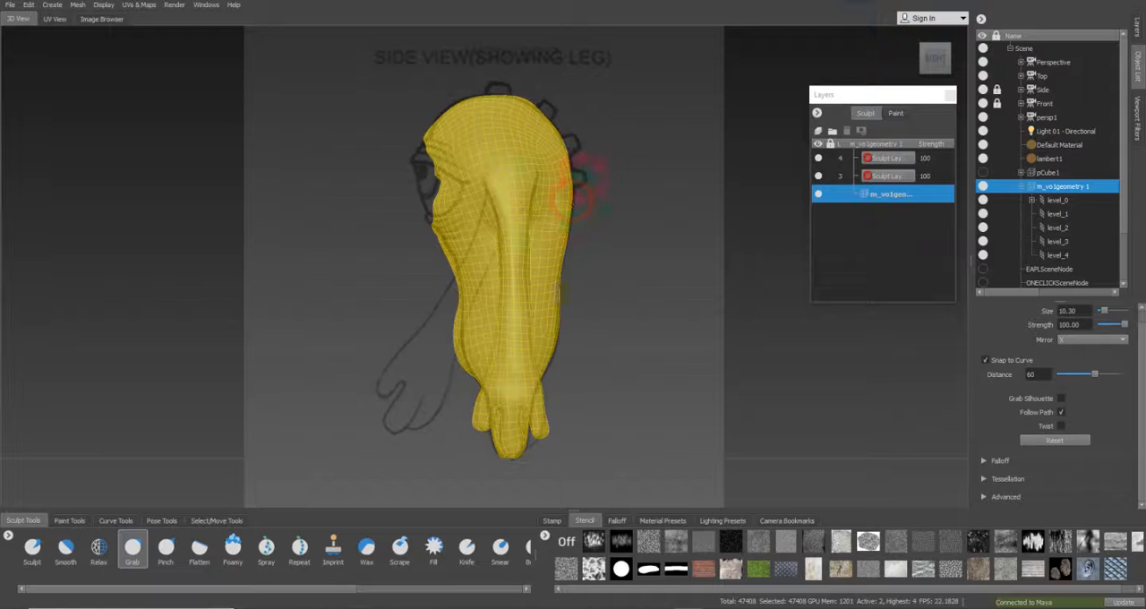
Look through the Perspective camera and set the Grab brush to size 15.44 with mirroring off
right_click(1055, 64)
click(1075, 78)
mouse_move(630, 256)
alt+mouse_down()
mouse_move(415, 274)
mouse_move(589, 407)
mouse_move(596, 271)
mouse_move(558, 290)
mouse_move(542, 253)
mouse_move(622, 273)
mouse_move(525, 242)
mouse_move(504, 205)
alt+mouse_up()
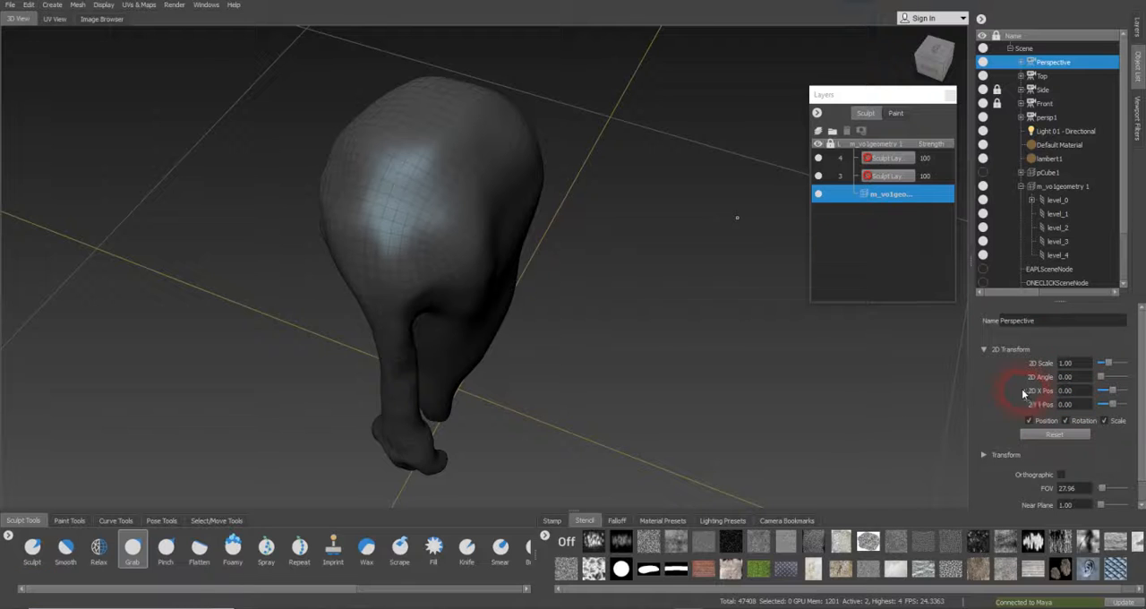
click(132, 548)
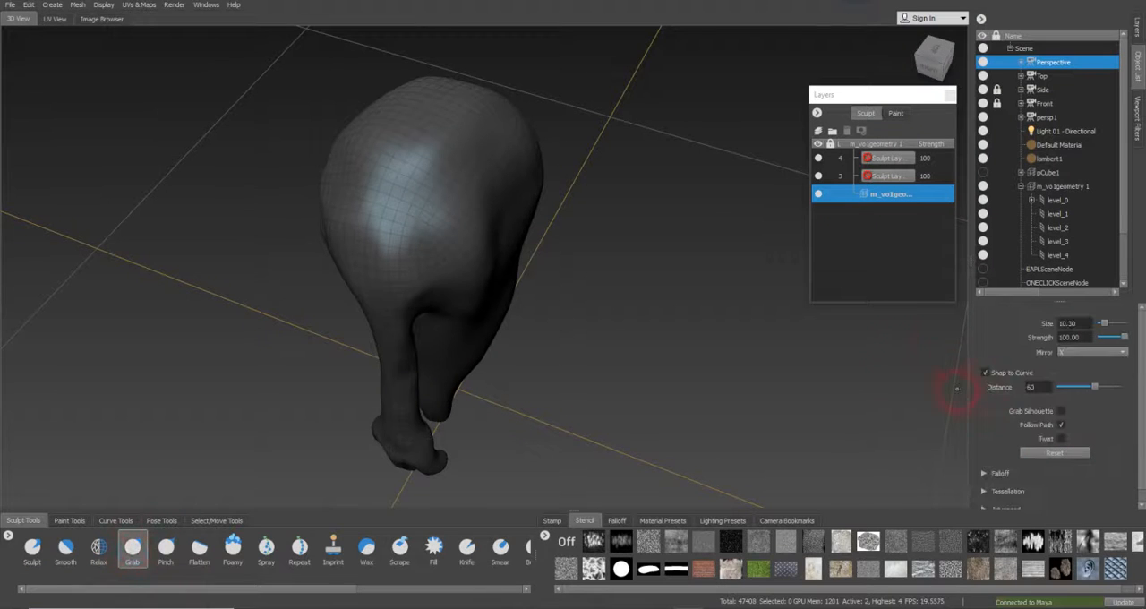
click(1069, 354)
click(1071, 347)
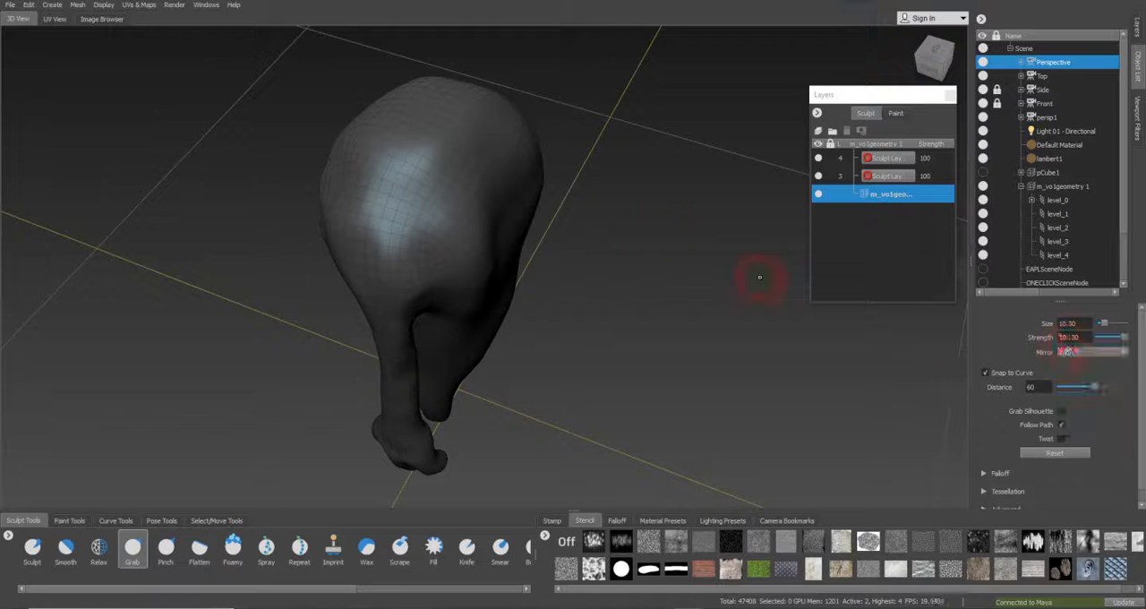
mouse_move(508, 199)
mouse_down()
mouse_move(514, 215)
mouse_move(536, 215)
mouse_move(512, 242)
mouse_move(565, 264)
mouse_move(475, 206)
mouse_move(492, 248)
mouse_move(704, 328)
mouse_up()
key(b)
key(b)
key(alt+z)
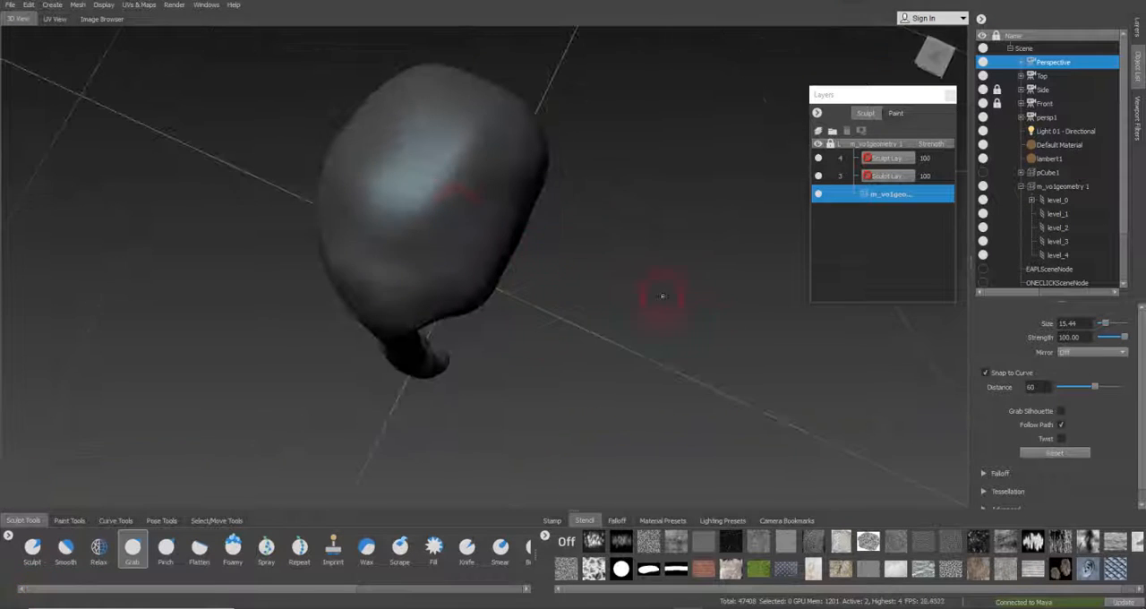
mouse_move(511, 197)
alt+mouse_down()
mouse_move(504, 225)
mouse_move(520, 157)
mouse_move(486, 230)
mouse_move(497, 261)
alt+mouse_up()
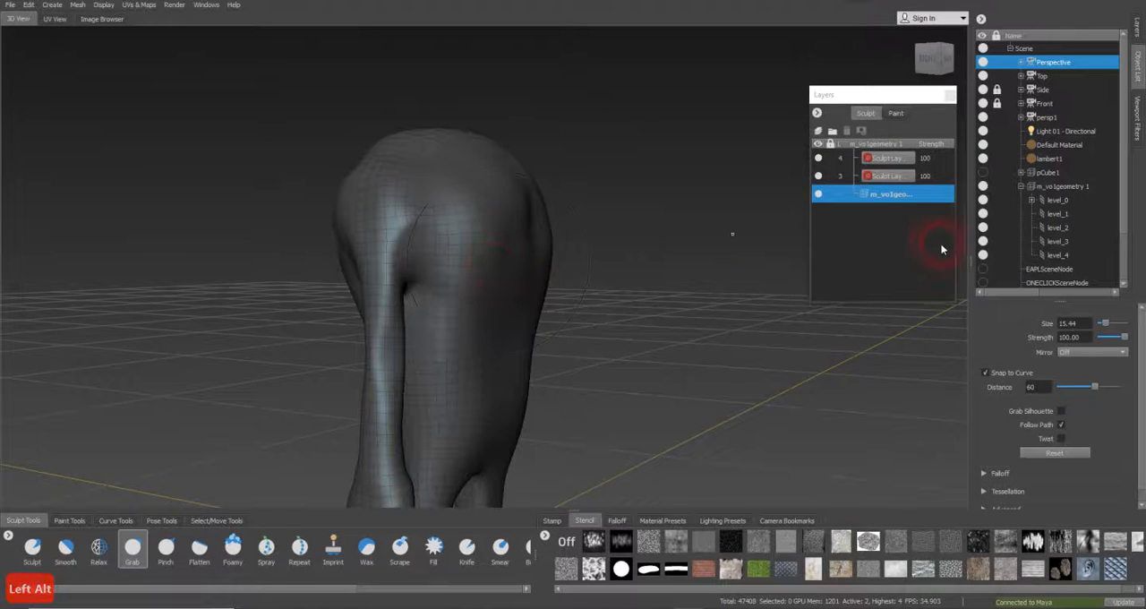
Smooth the character's upper back and shoulder area with the Smooth brush at size 15.44
click(65, 548)
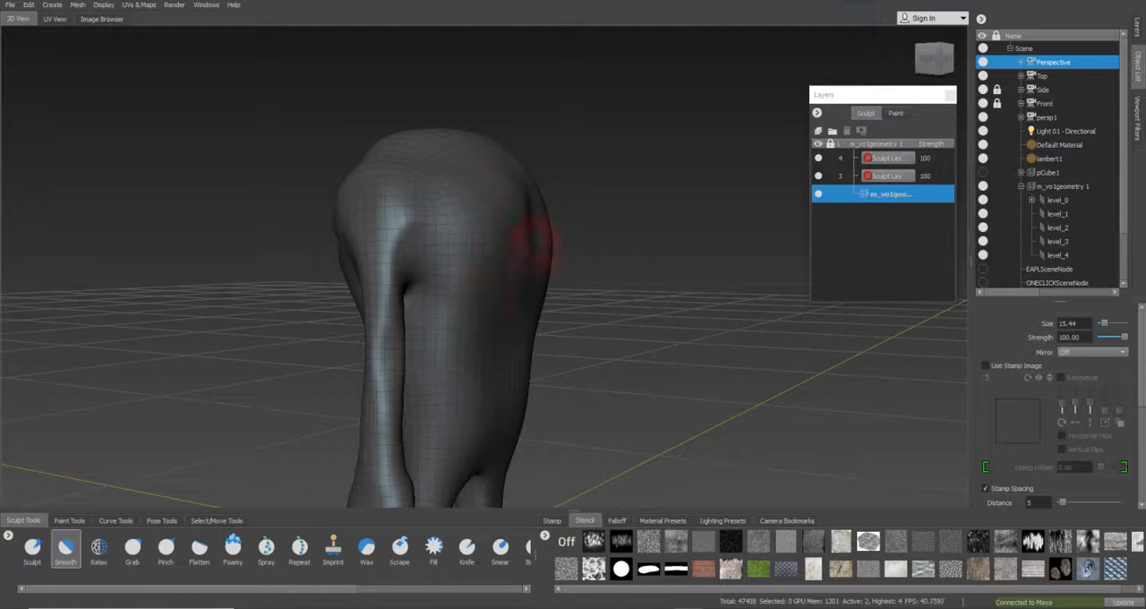
alt+drag(533, 237, 557, 220)
mouse_move(486, 316)
alt+mouse_down()
mouse_move(479, 247)
mouse_move(473, 332)
alt+mouse_up()
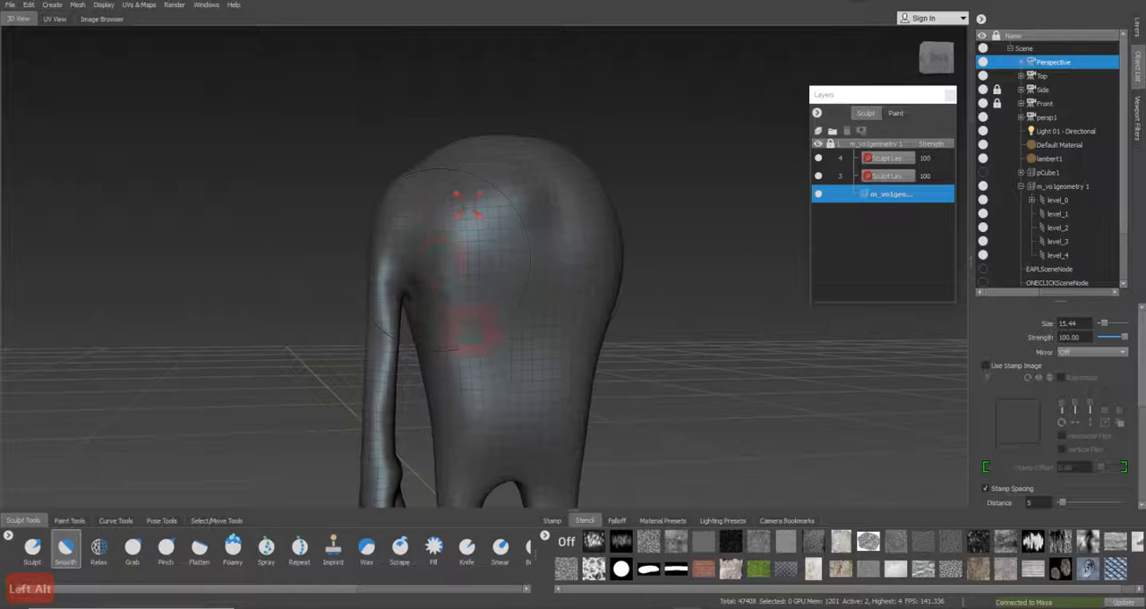
alt+middle_drag(473, 332, 448, 281)
alt+right_drag(448, 281, 593, 287)
mouse_move(594, 286)
alt+mouse_down()
mouse_move(478, 328)
mouse_move(640, 338)
mouse_move(435, 340)
mouse_move(391, 256)
mouse_move(428, 317)
mouse_move(504, 282)
mouse_move(479, 325)
mouse_move(440, 269)
mouse_move(424, 328)
alt+mouse_up()
alt+drag(576, 378, 519, 325)
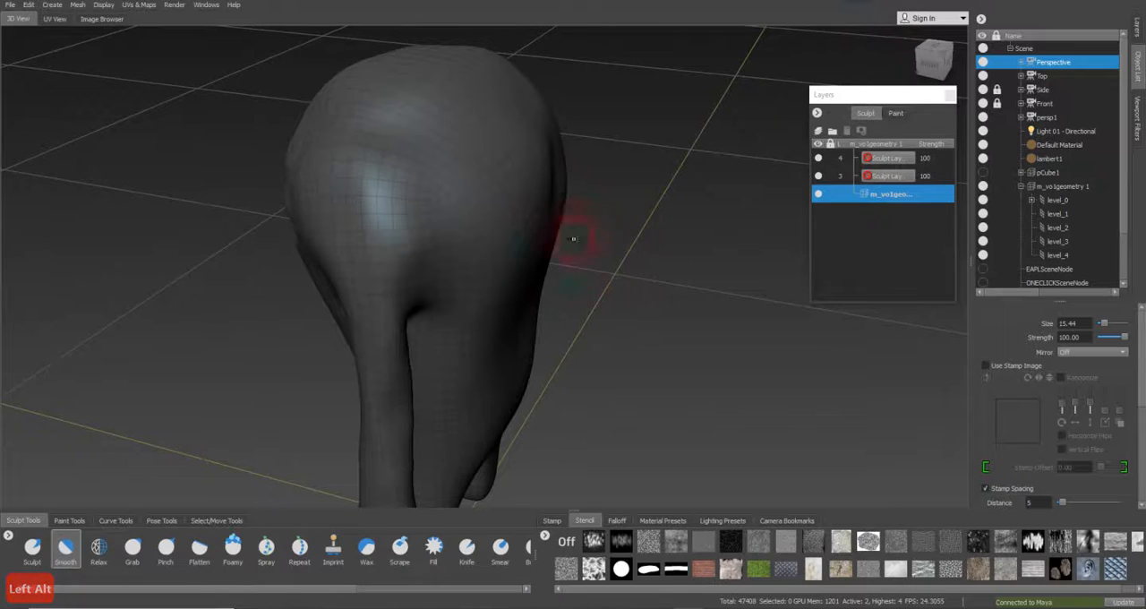
alt+middle_drag(553, 358, 594, 248)
alt+right_drag(585, 259, 483, 247)
alt+drag(484, 247, 510, 238)
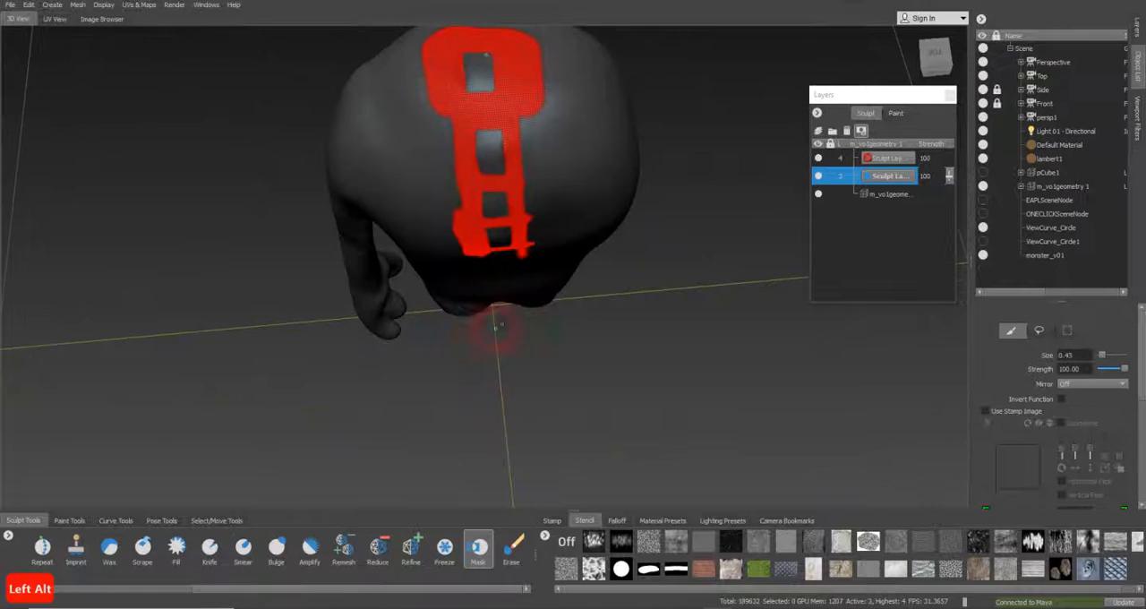
mouse_move(486, 332)
alt+mouse_down()
mouse_move(435, 332)
mouse_move(491, 309)
mouse_move(507, 274)
mouse_move(479, 313)
mouse_move(529, 285)
mouse_move(504, 259)
mouse_move(543, 192)
mouse_move(526, 251)
mouse_move(474, 341)
alt+mouse_up()
alt+drag(511, 222, 475, 269)
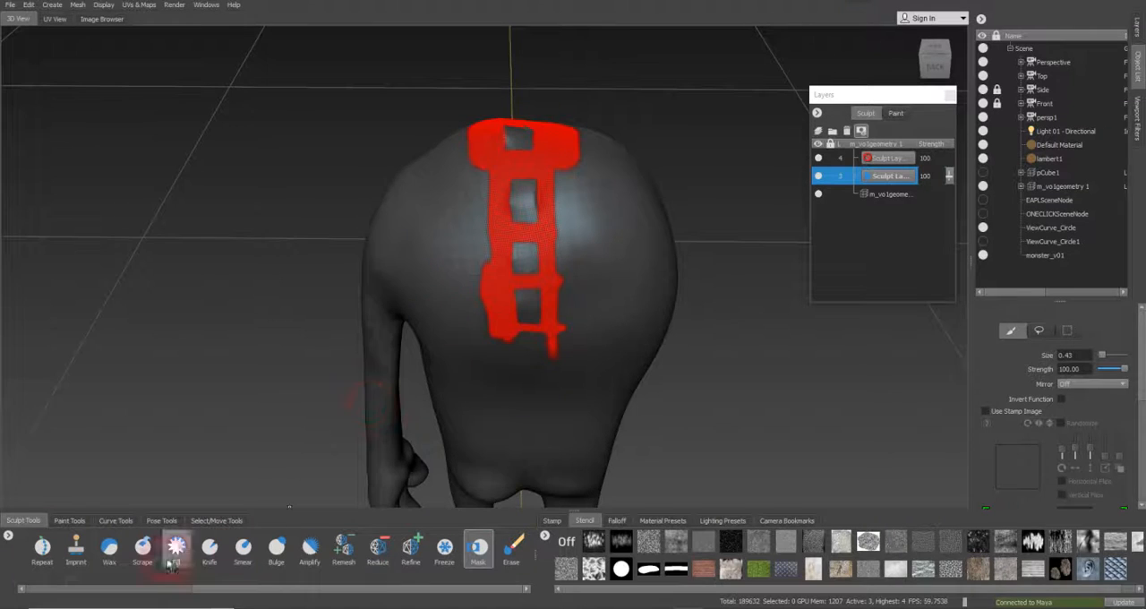
Set the Bulge brush to size 2.24 and strength 1.00, undoing the trial stroke on the back
mouse_move(224, 594)
mouse_down()
mouse_move(169, 594)
mouse_move(205, 594)
mouse_up()
click(294, 552)
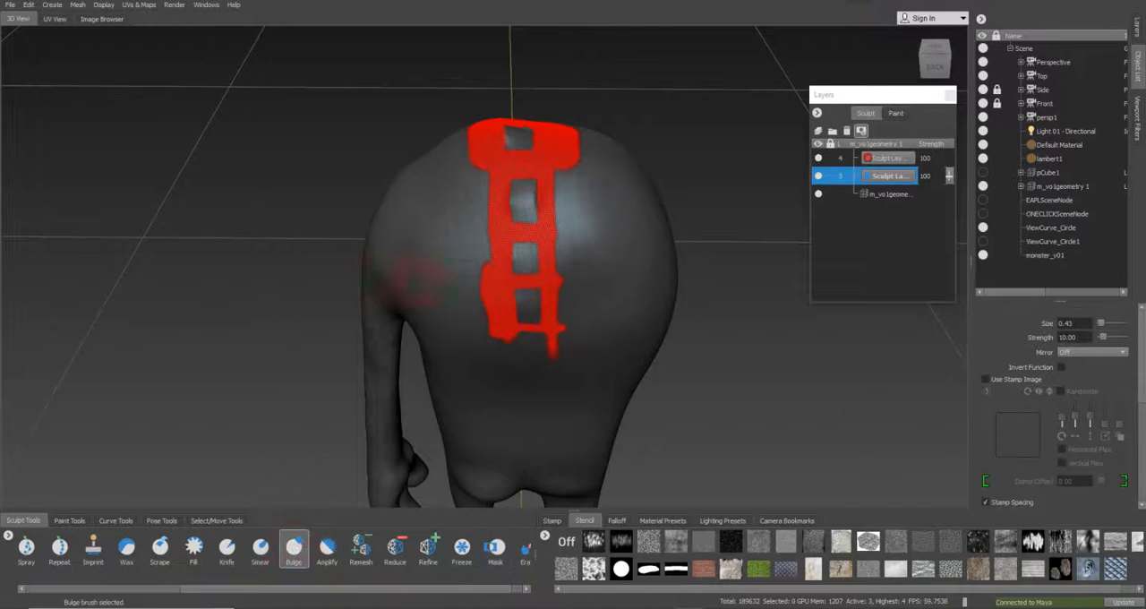
mouse_move(492, 233)
alt+mouse_down()
mouse_move(510, 253)
mouse_move(519, 235)
mouse_move(518, 258)
mouse_move(530, 224)
mouse_move(673, 223)
mouse_move(602, 226)
alt+mouse_up()
key(ctrl+z)
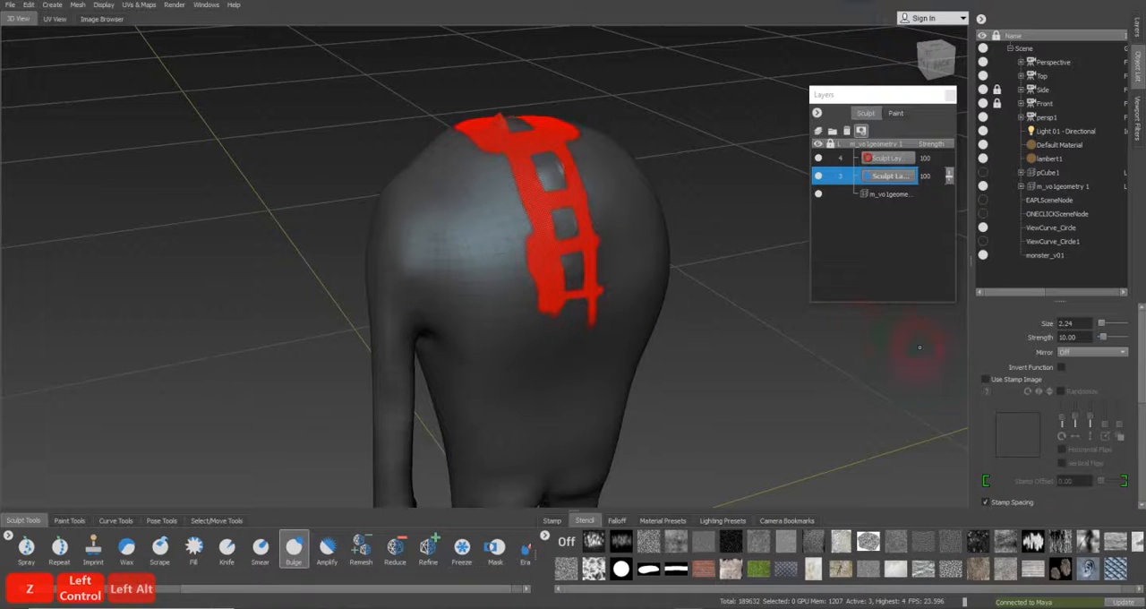
drag(1085, 339, 1023, 341)
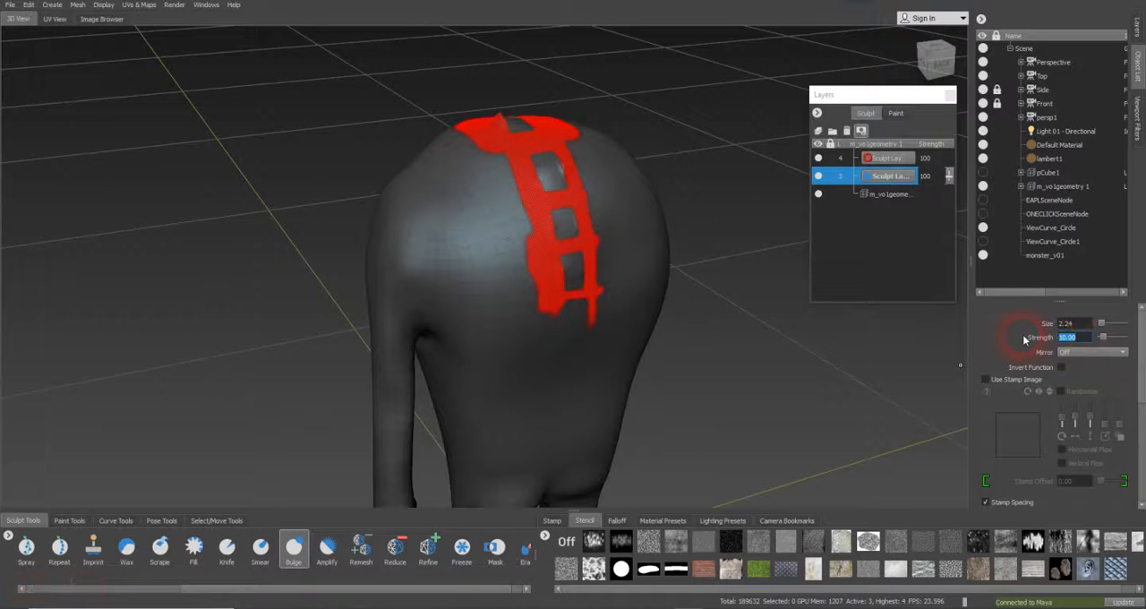
text(1)
key(Return)
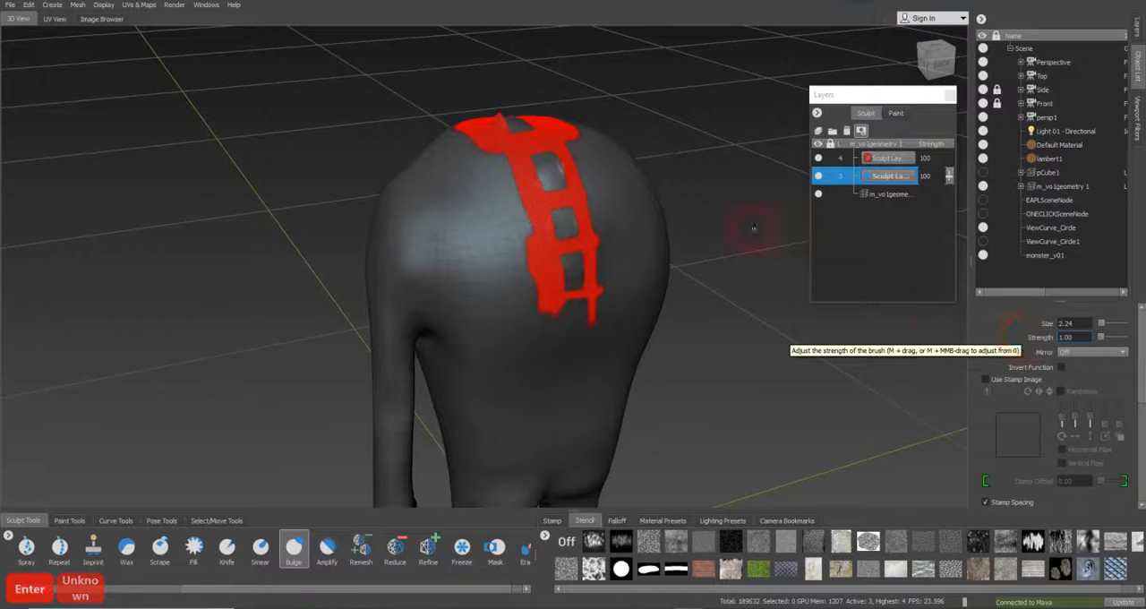
Bulge the three lower unmasked squares along the spine outward from the masked strip
alt+drag(593, 212, 536, 227)
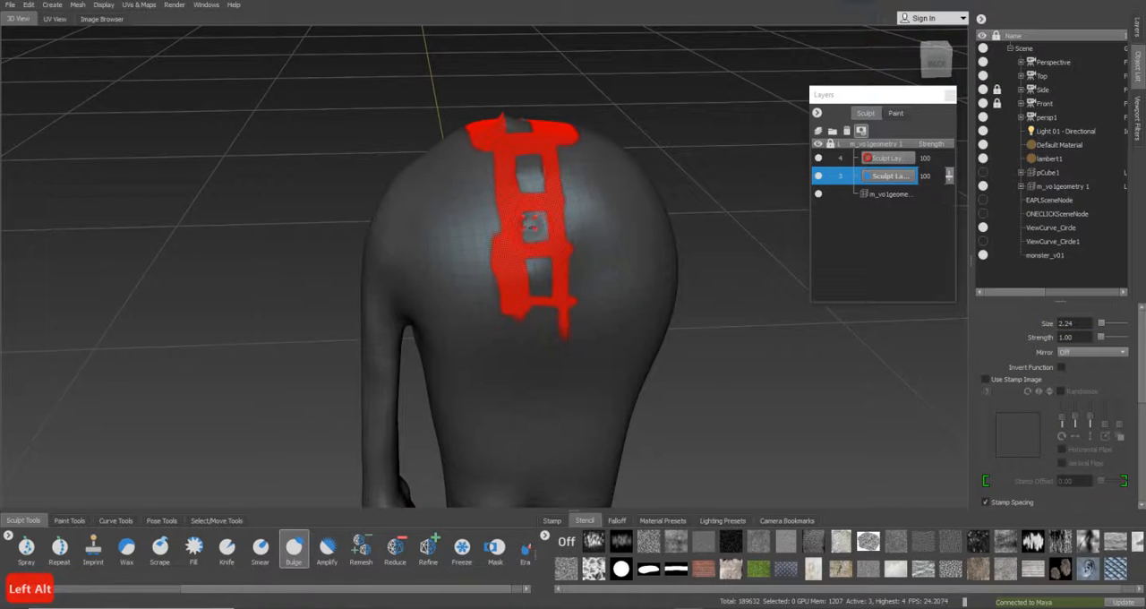
drag(538, 226, 529, 227)
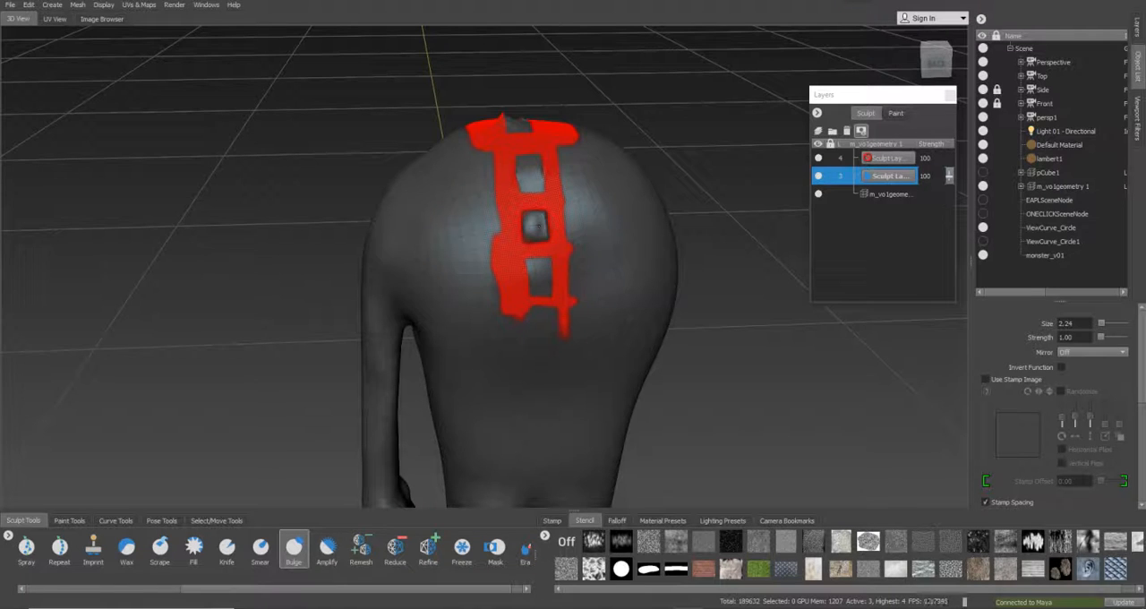
drag(534, 263, 541, 280)
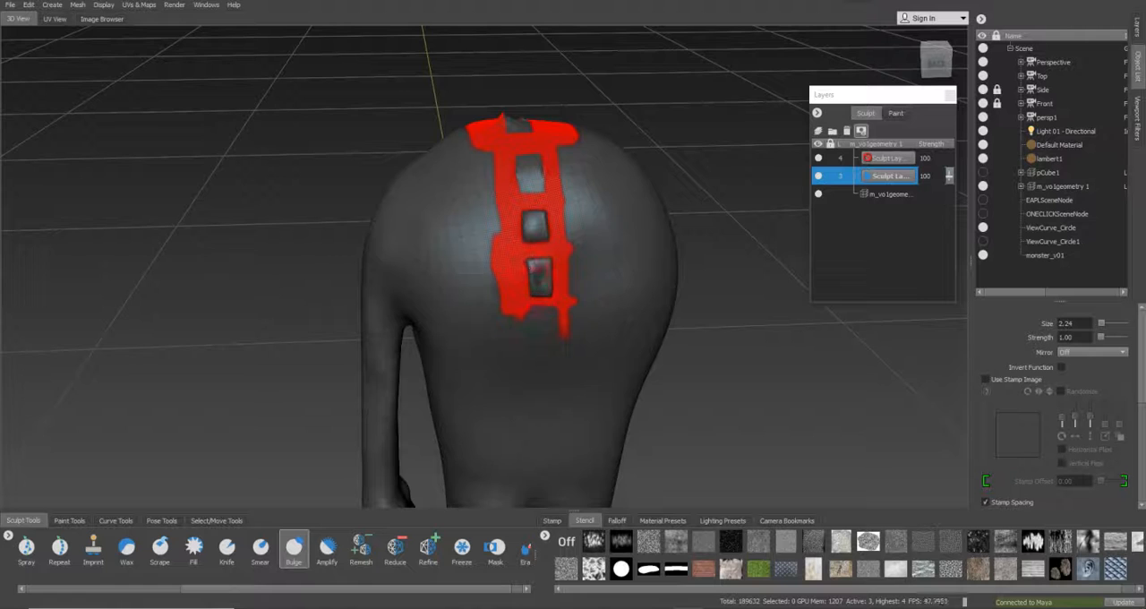
drag(540, 184, 528, 184)
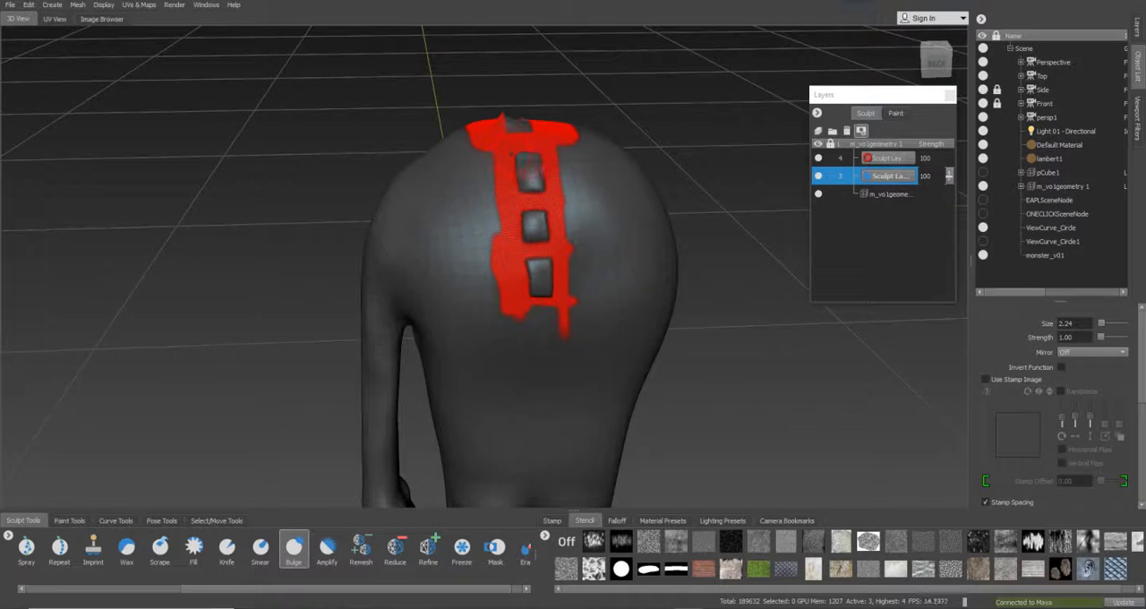
alt+drag(539, 186, 534, 255)
drag(527, 212, 532, 233)
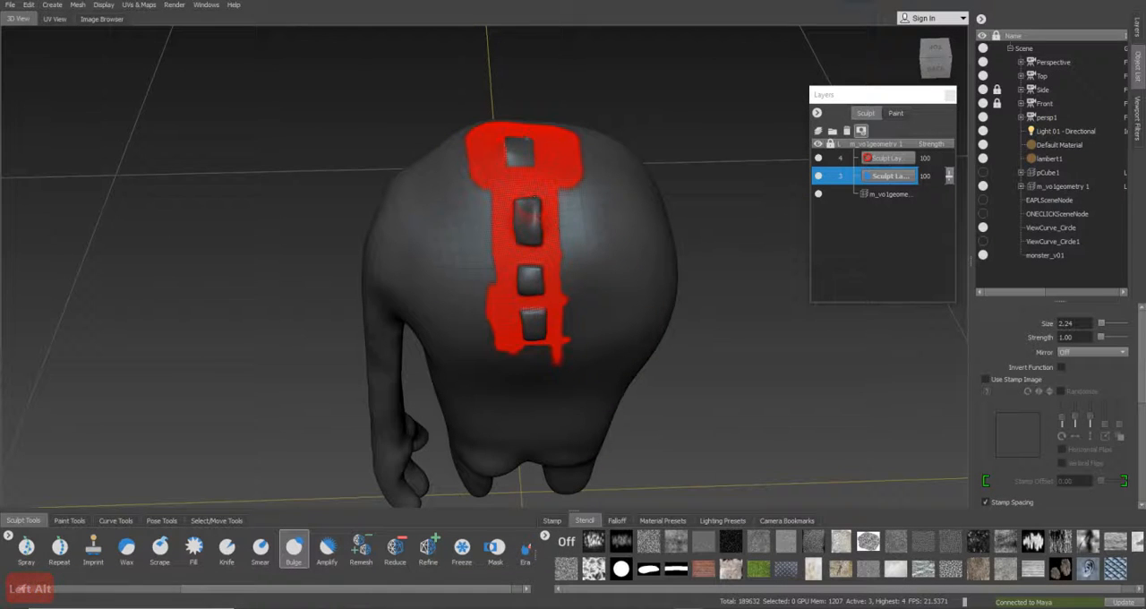
Bulge the topmost unmasked square and inflate all four spine bumps into thick, rounded blocks
mouse_move(517, 148)
alt+mouse_down()
mouse_move(515, 215)
mouse_move(513, 190)
mouse_move(529, 213)
mouse_move(514, 187)
mouse_move(640, 167)
mouse_move(819, 116)
mouse_move(800, 132)
alt+mouse_up()
alt+right_drag(800, 132, 609, 63)
alt+middle_drag(603, 54, 532, 231)
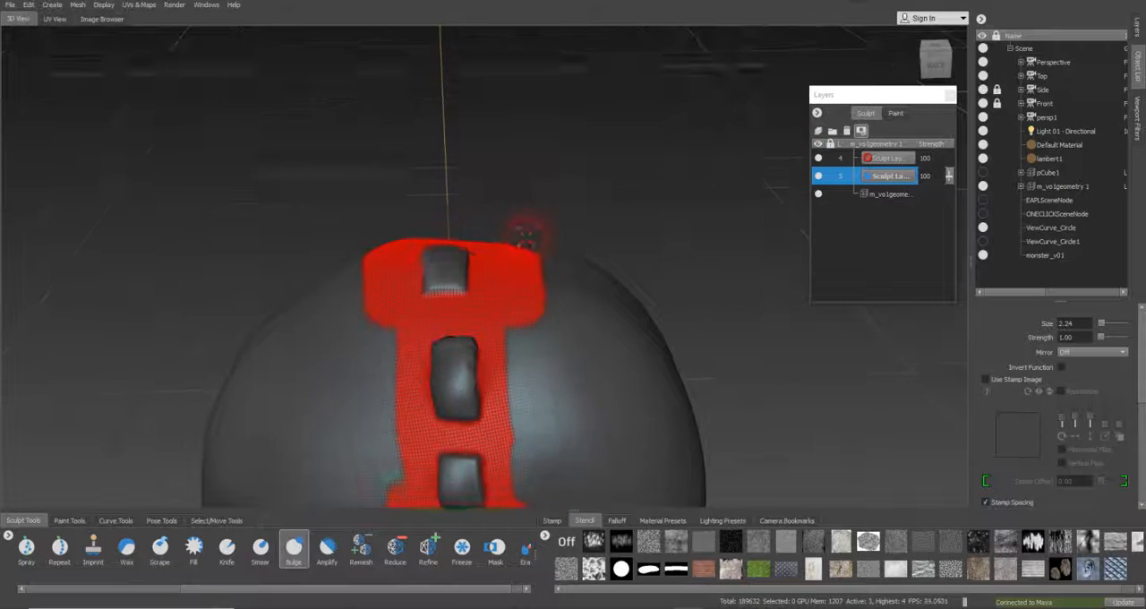
alt+right_drag(532, 230, 573, 235)
mouse_move(421, 269)
alt+mouse_down()
mouse_move(427, 312)
mouse_move(451, 262)
alt+mouse_up()
mouse_move(439, 323)
alt+mouse_down()
mouse_move(426, 356)
mouse_move(448, 386)
mouse_move(476, 349)
mouse_move(484, 359)
mouse_move(469, 330)
mouse_move(468, 392)
mouse_move(488, 398)
mouse_move(498, 363)
mouse_move(478, 328)
mouse_move(478, 265)
alt+mouse_up()
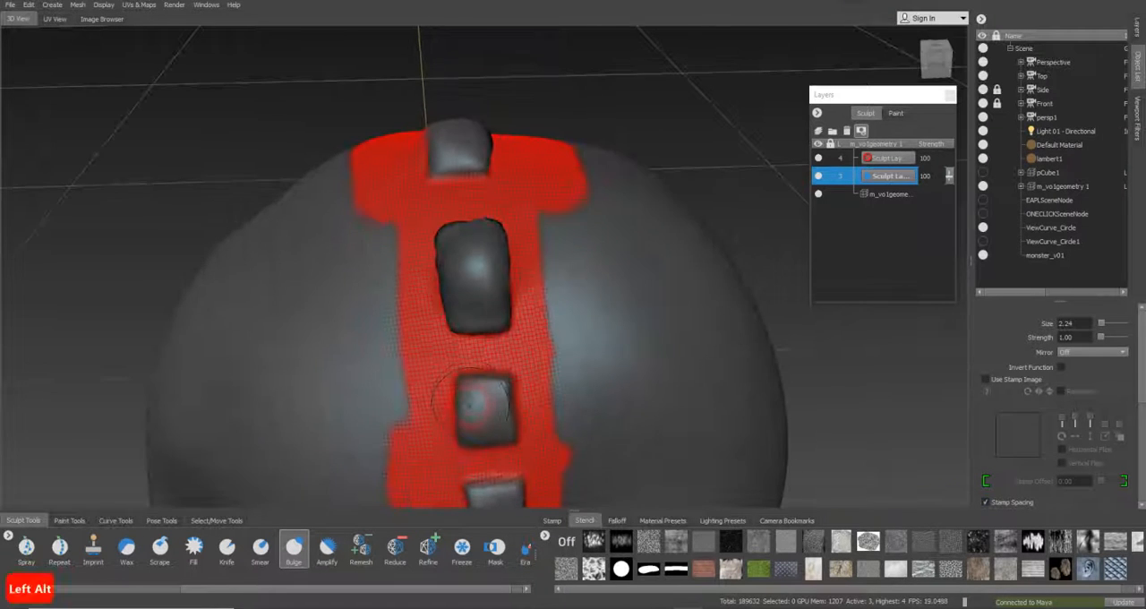
mouse_move(478, 396)
mouse_down()
mouse_move(473, 434)
mouse_move(488, 394)
mouse_move(498, 424)
mouse_move(477, 401)
mouse_move(485, 272)
mouse_move(489, 313)
mouse_move(500, 278)
mouse_move(507, 308)
mouse_move(493, 240)
mouse_up()
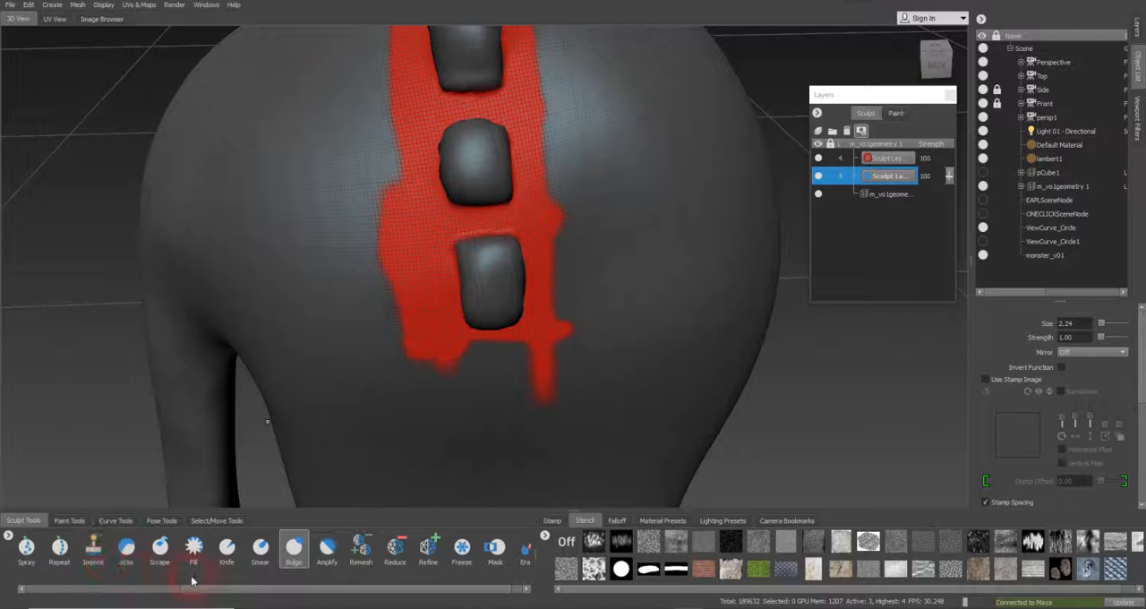
Pull the two lowest spine bumps into squarer profiles using the Grab brush at size 1.53, undoing the stray pull on the bump above
drag(192, 588, 102, 588)
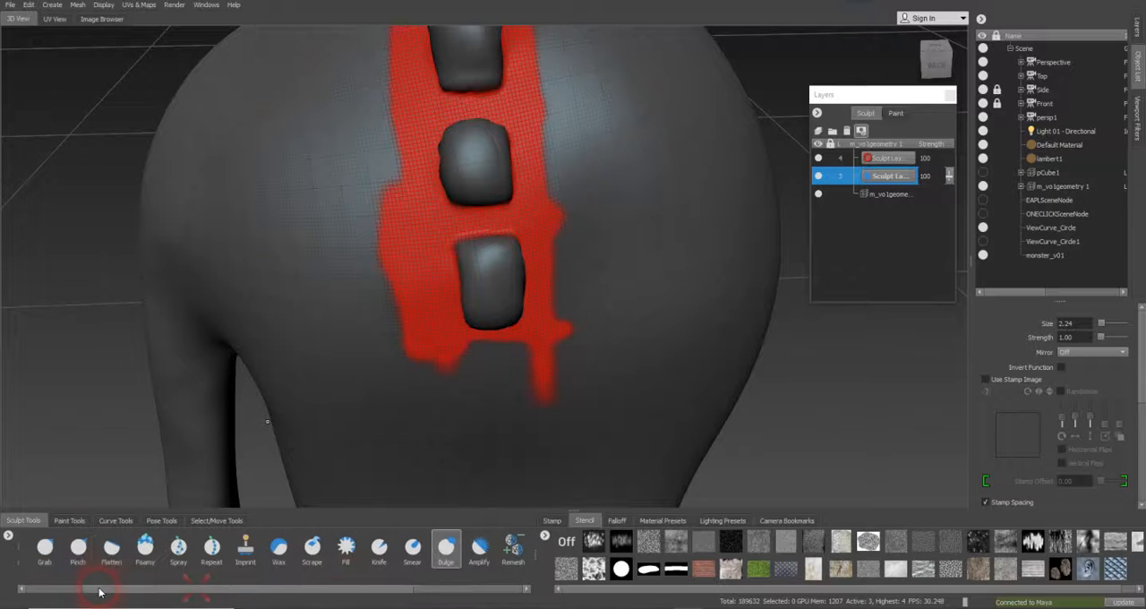
click(52, 553)
mouse_move(493, 367)
alt+mouse_down()
mouse_move(660, 353)
mouse_move(627, 304)
mouse_move(558, 328)
mouse_move(500, 297)
alt+mouse_up()
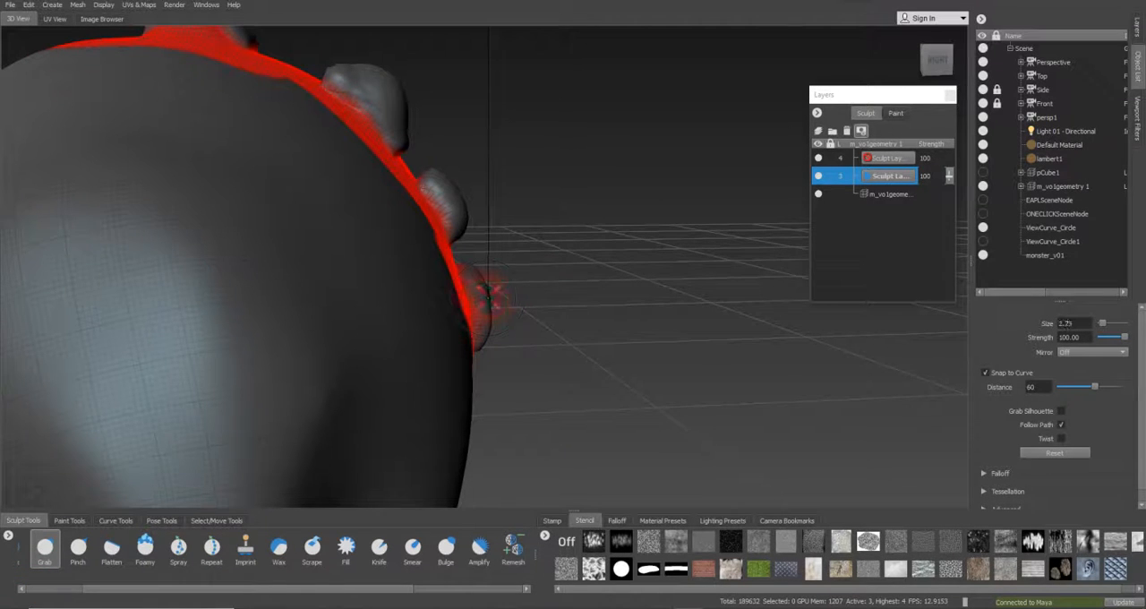
key(b)
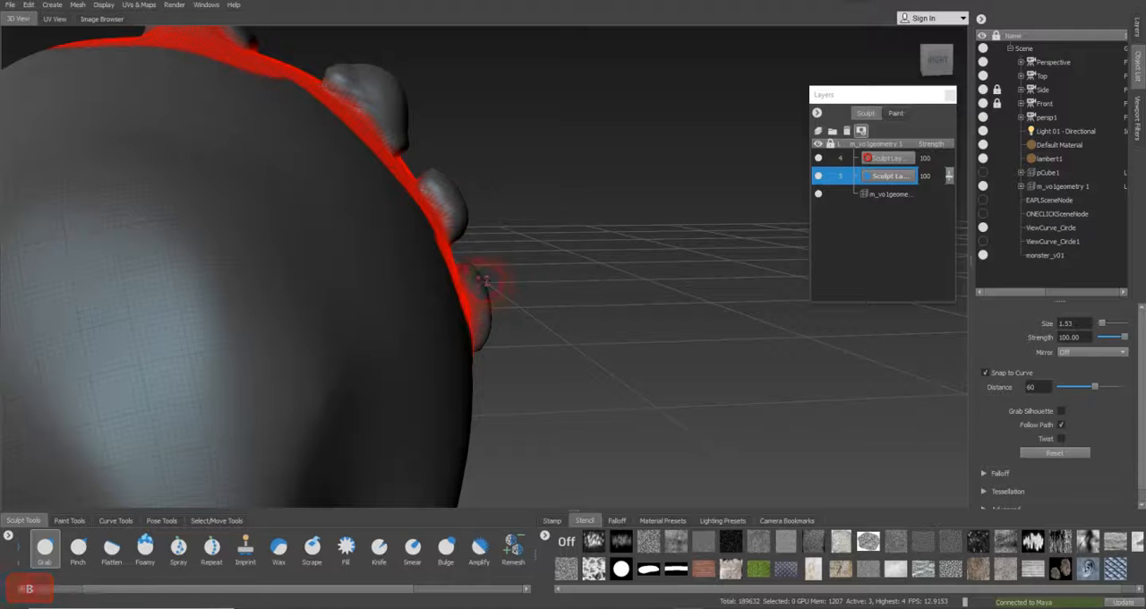
drag(480, 274, 482, 269)
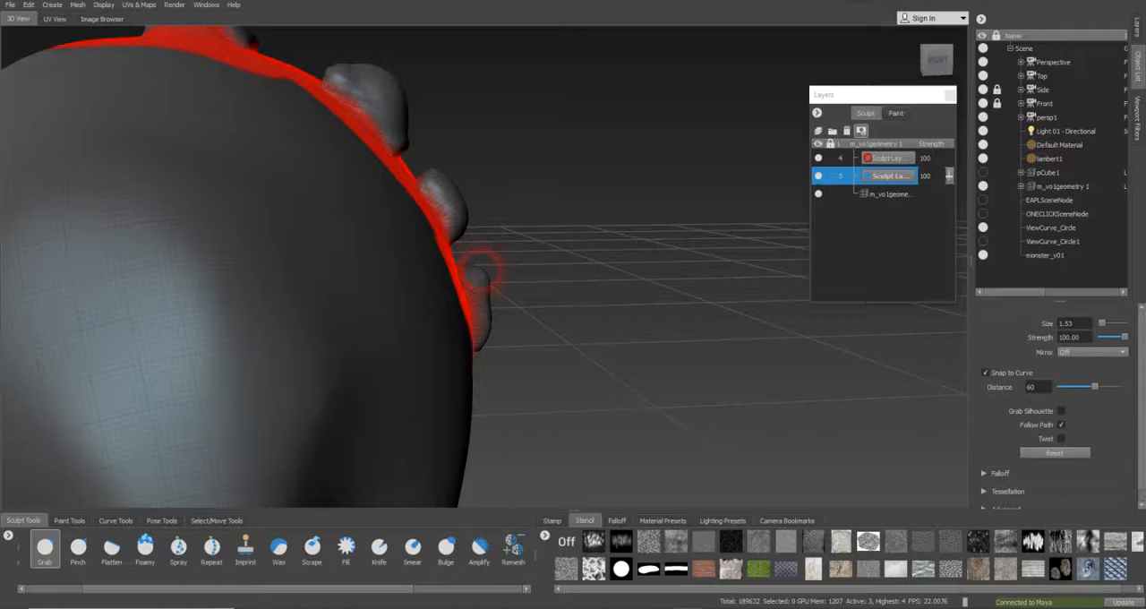
drag(490, 306, 489, 349)
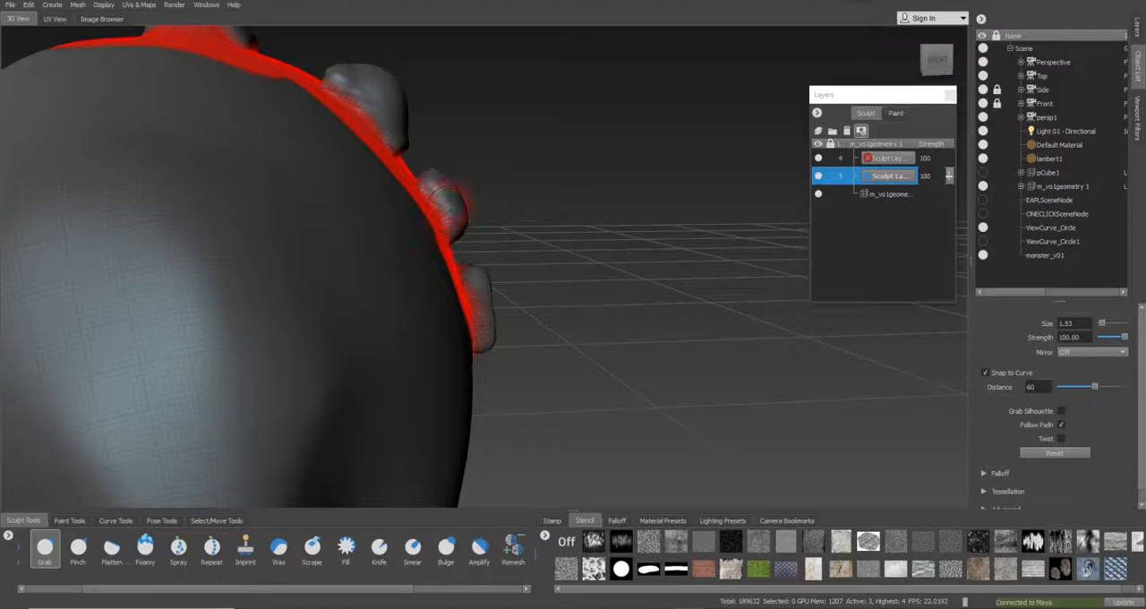
drag(439, 185, 446, 182)
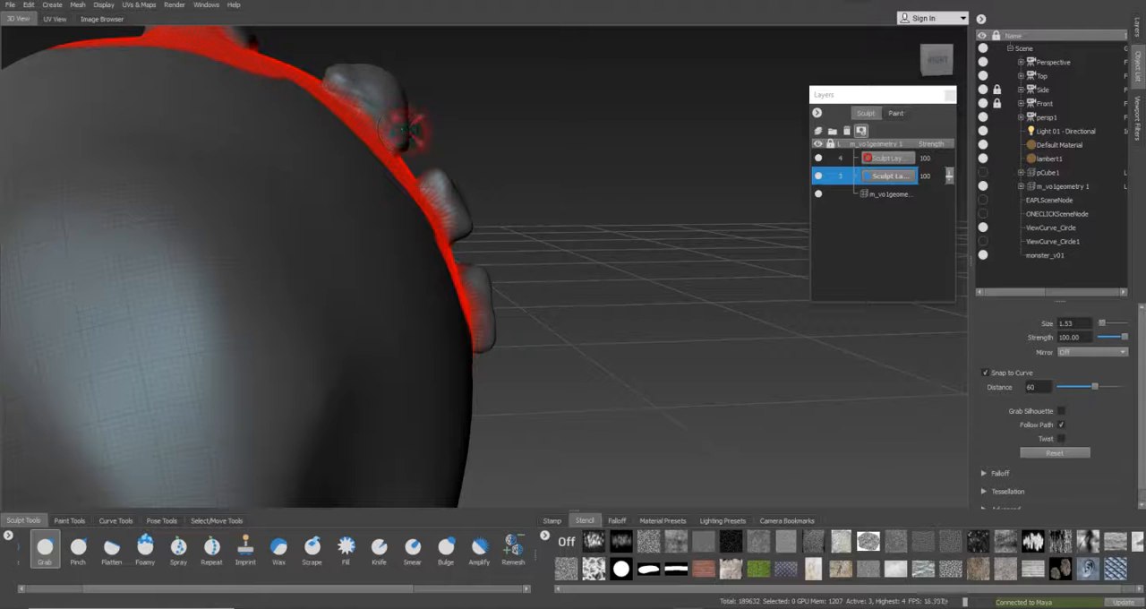
drag(411, 135, 431, 133)
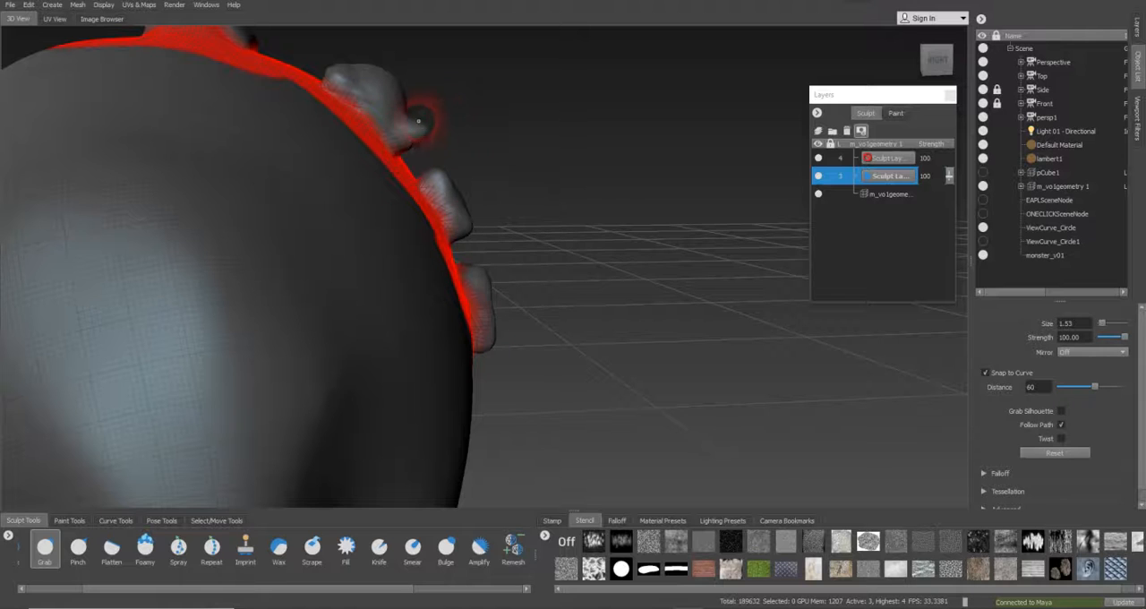
key(ctrl+z)
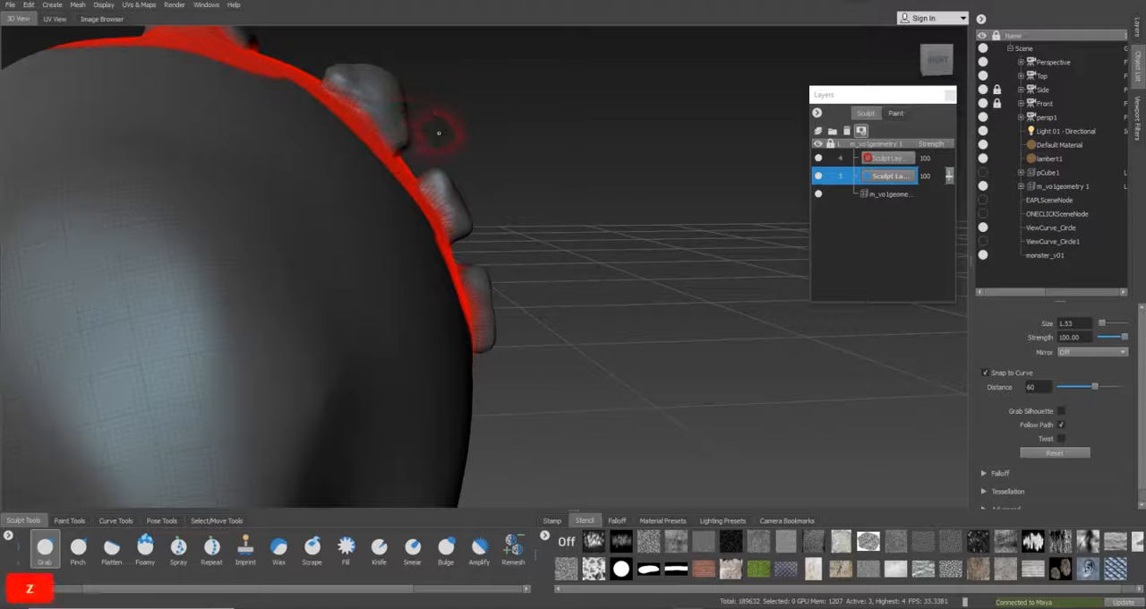
View the spine bumps against the side-view drawing through the Side camera and return to the Perspective camera
click(1062, 93)
right_click(1065, 90)
click(1081, 96)
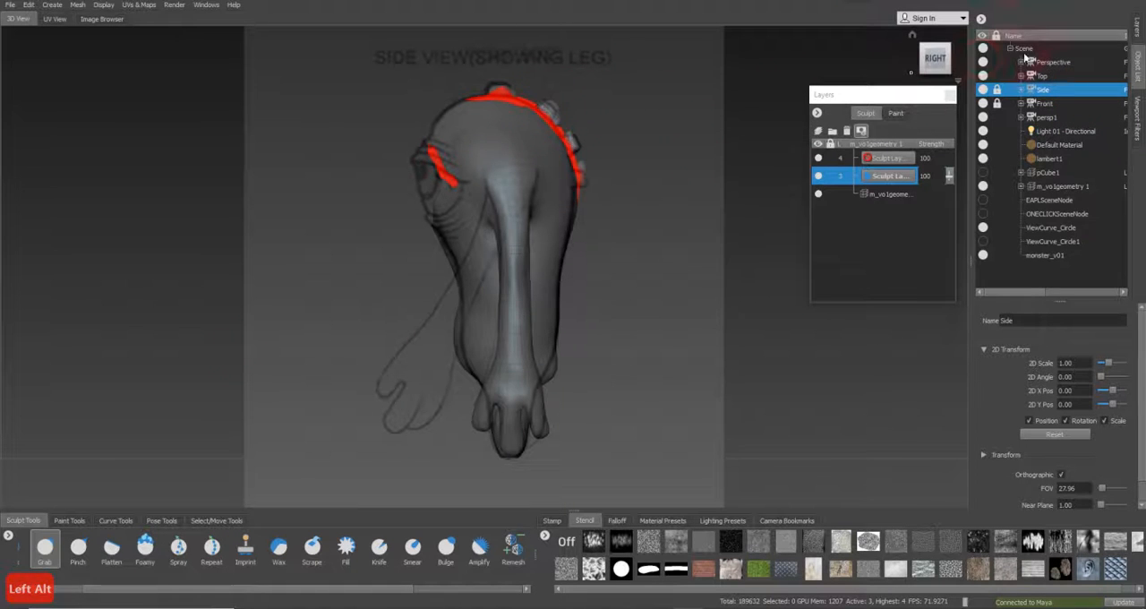
click(1054, 61)
right_click(1057, 63)
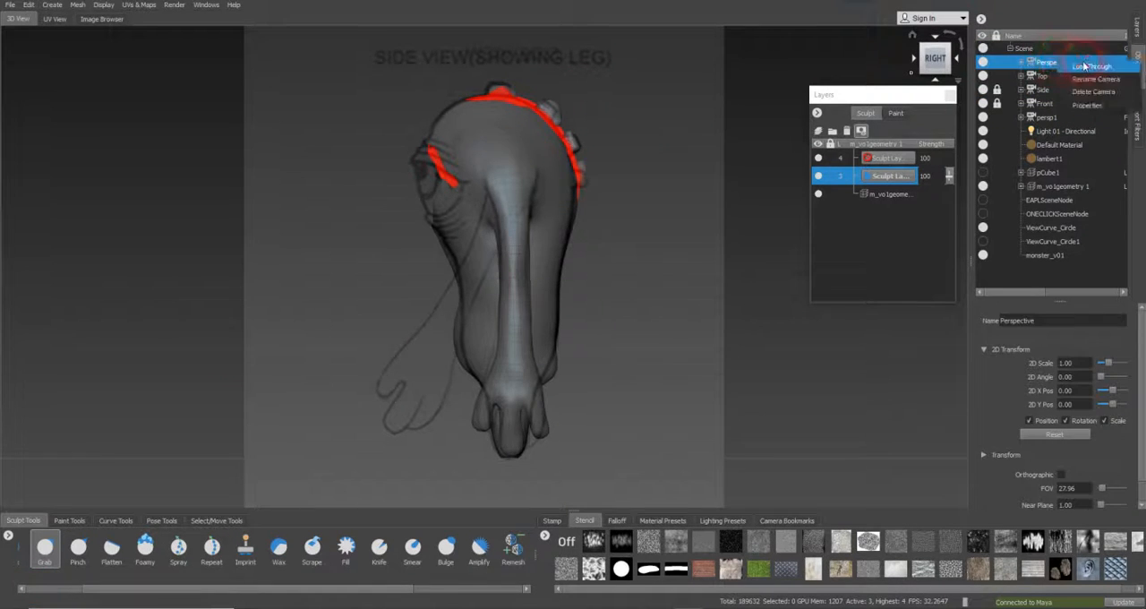
click(1074, 70)
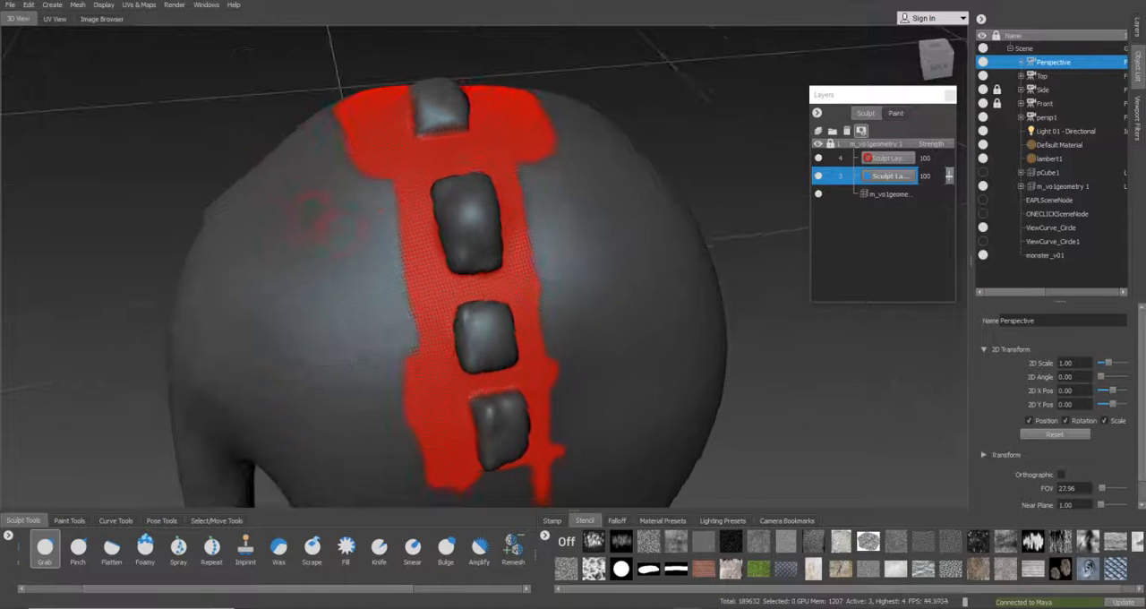
Set the Grab brush to size 2.48 and pull the corners of the second spine bump from the top into a squarer block
click(111, 552)
mouse_move(483, 220)
alt+mouse_down()
mouse_move(498, 248)
mouse_move(472, 226)
mouse_move(474, 201)
mouse_move(469, 240)
mouse_move(480, 220)
mouse_move(507, 231)
mouse_move(709, 212)
mouse_move(713, 202)
alt+mouse_up()
click(44, 548)
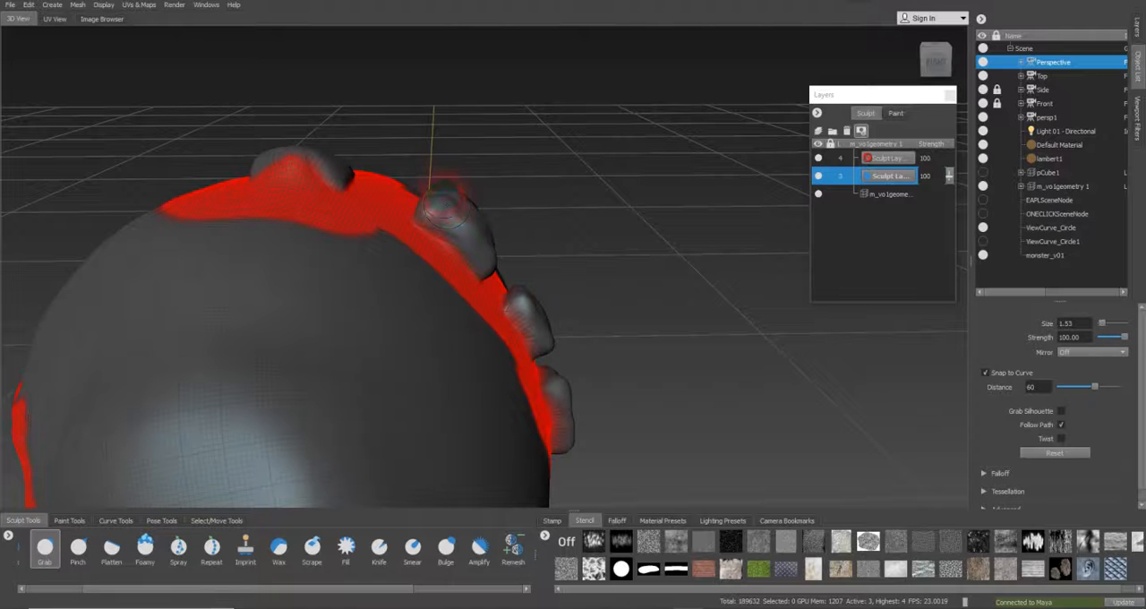
key(b)
drag(437, 192, 453, 192)
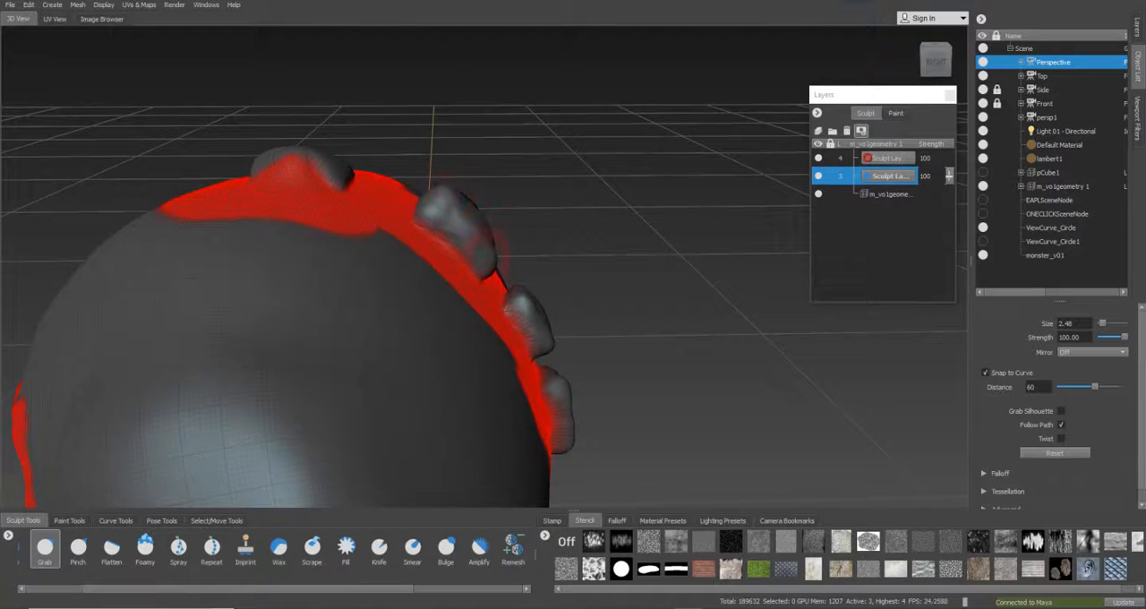
mouse_move(496, 246)
alt+mouse_down()
mouse_move(507, 223)
mouse_move(502, 238)
alt+mouse_up()
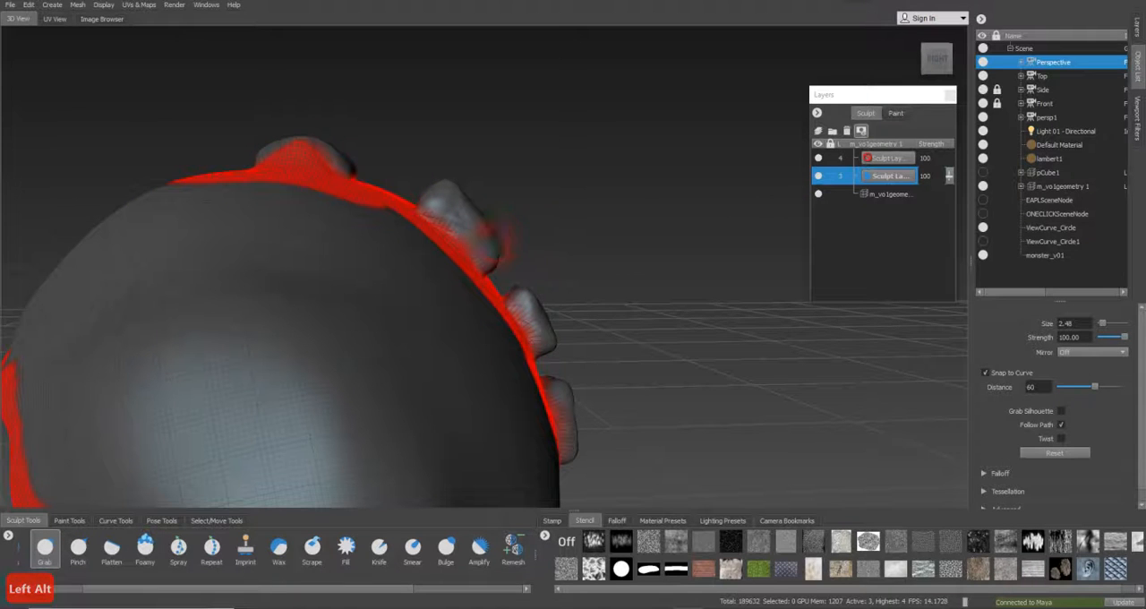
alt+drag(496, 240, 318, 257)
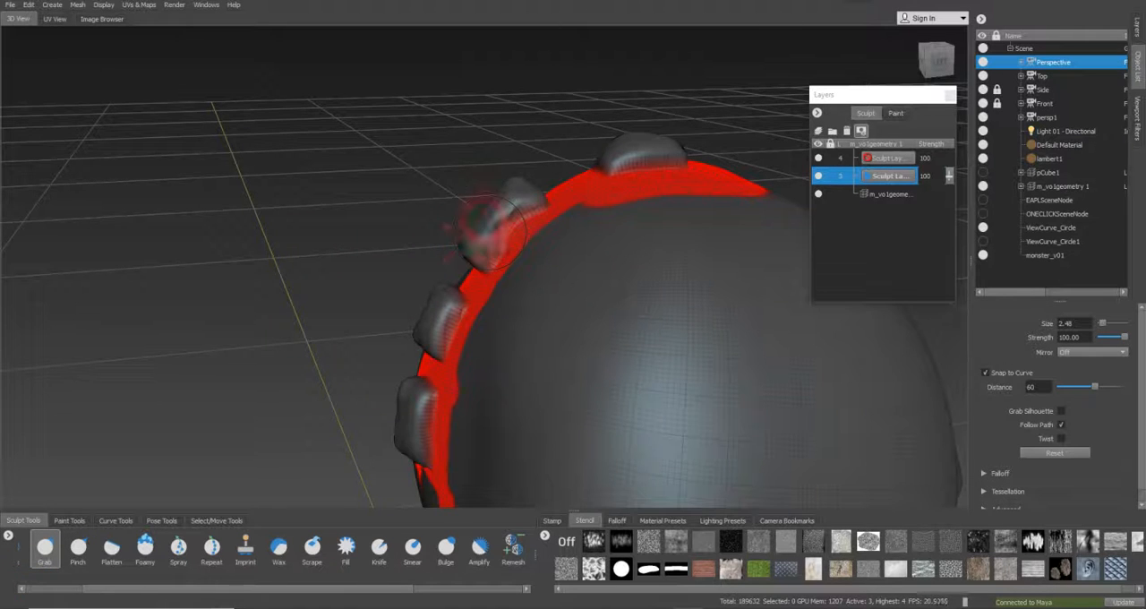
Pull the ends and corners of the topmost spine bump outward into a squarer block with the Grab brush
alt+drag(578, 148, 588, 150)
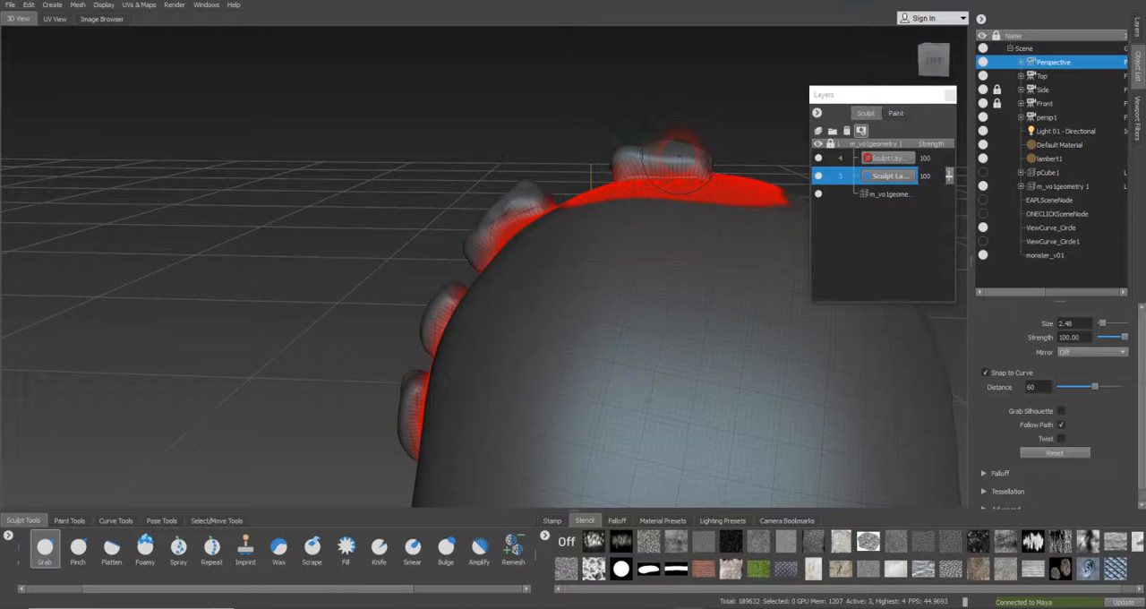
alt+drag(679, 159, 535, 171)
alt+drag(361, 161, 353, 165)
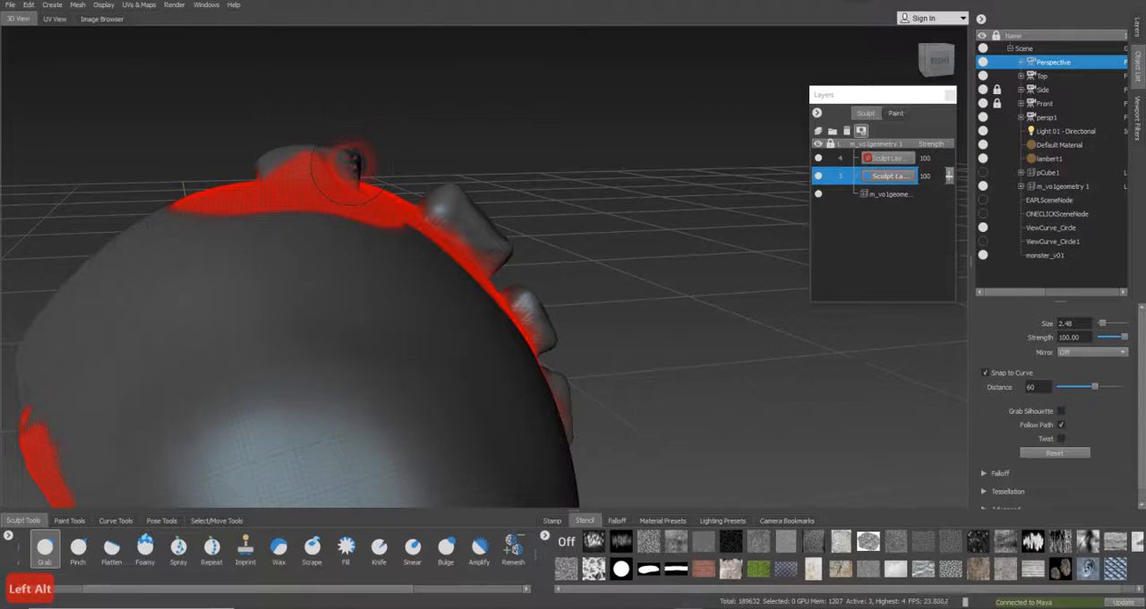
mouse_move(360, 160)
alt+mouse_down()
mouse_move(315, 199)
mouse_move(301, 235)
mouse_move(430, 191)
mouse_move(419, 268)
mouse_move(367, 258)
mouse_move(439, 241)
mouse_move(528, 170)
mouse_move(516, 156)
alt+mouse_up()
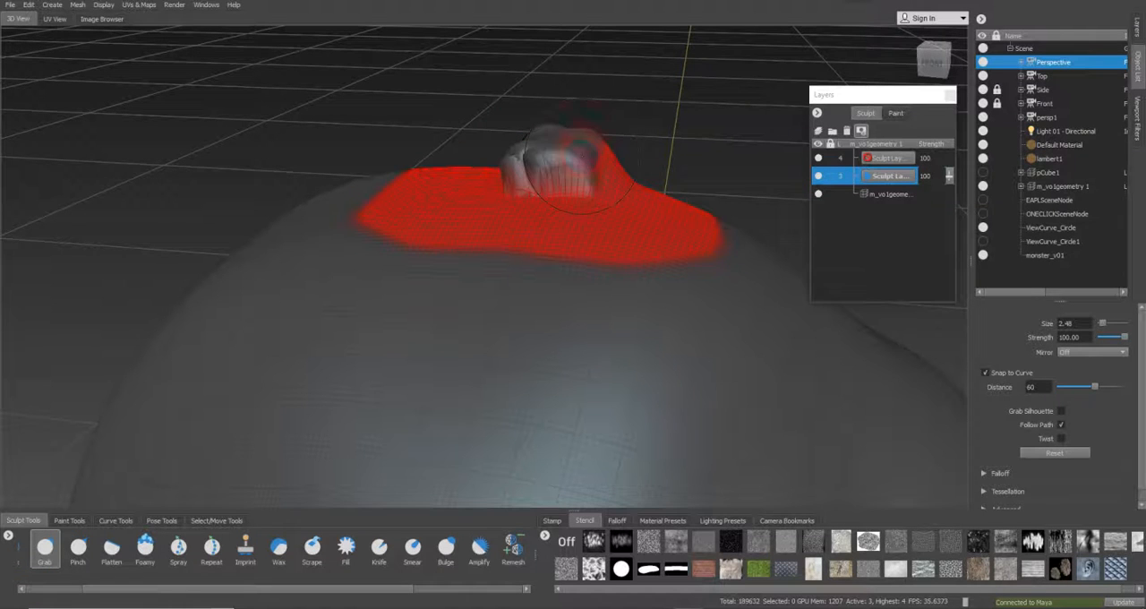
alt+drag(581, 169, 306, 204)
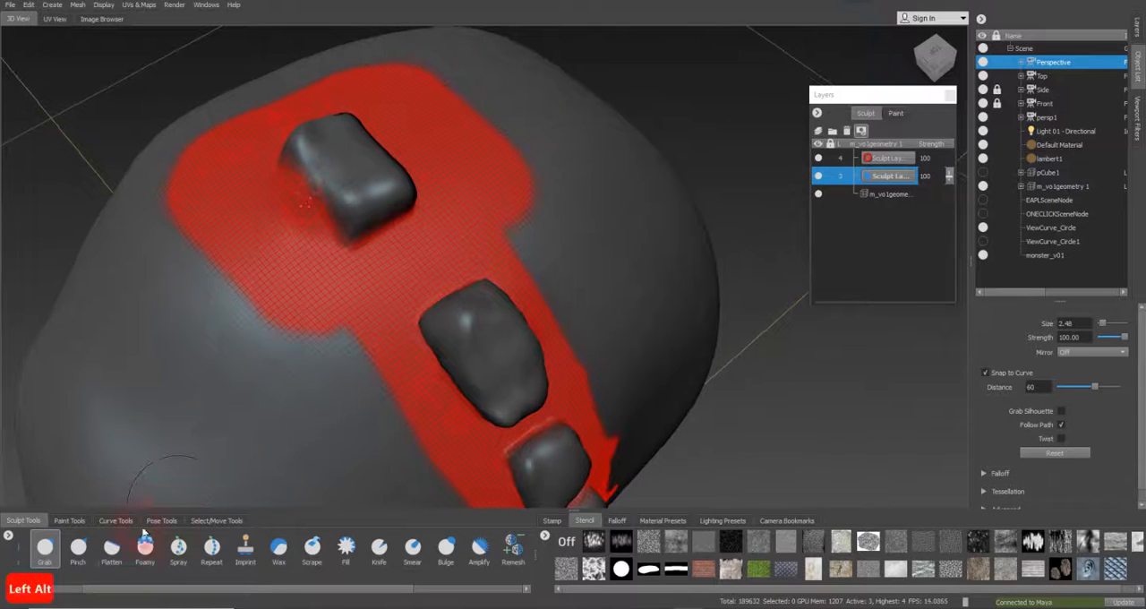
Flatten the faces of the spine bumps using the Flatten brush at size 1.66 and strength 67.50
click(111, 547)
mouse_move(296, 269)
alt+mouse_down()
mouse_move(341, 192)
mouse_move(320, 195)
mouse_move(340, 162)
mouse_move(343, 224)
mouse_move(327, 187)
mouse_move(348, 199)
mouse_move(345, 224)
alt+mouse_up()
key(b)
alt+drag(466, 389, 435, 396)
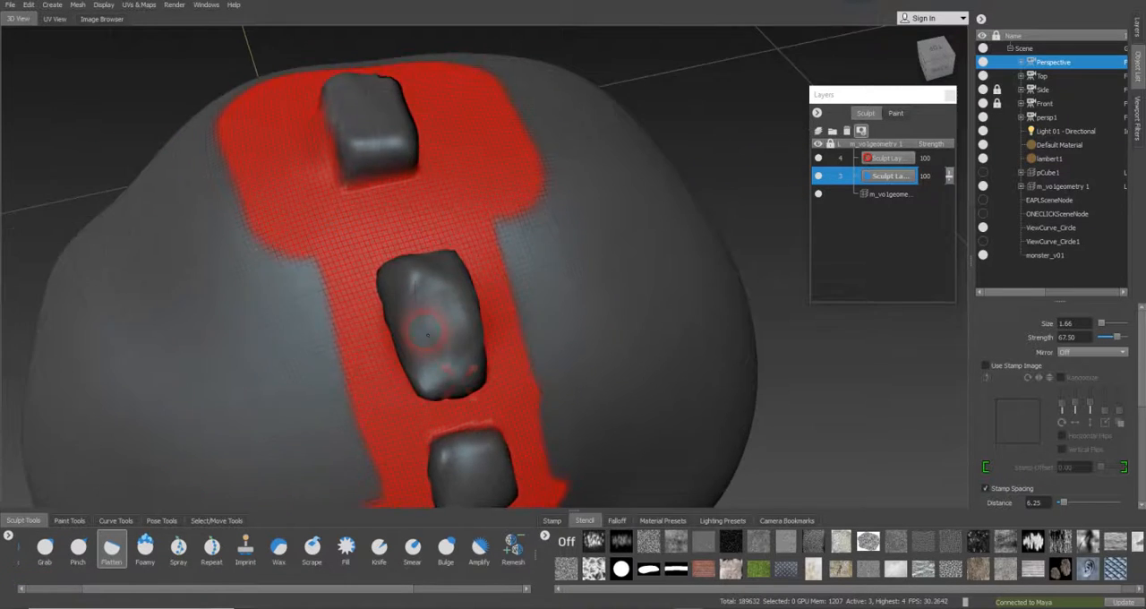
drag(436, 296, 448, 351)
mouse_move(400, 277)
mouse_down()
mouse_move(429, 310)
mouse_move(444, 360)
mouse_up()
mouse_move(444, 360)
alt+mouse_down()
mouse_move(439, 267)
mouse_move(419, 215)
alt+mouse_up()
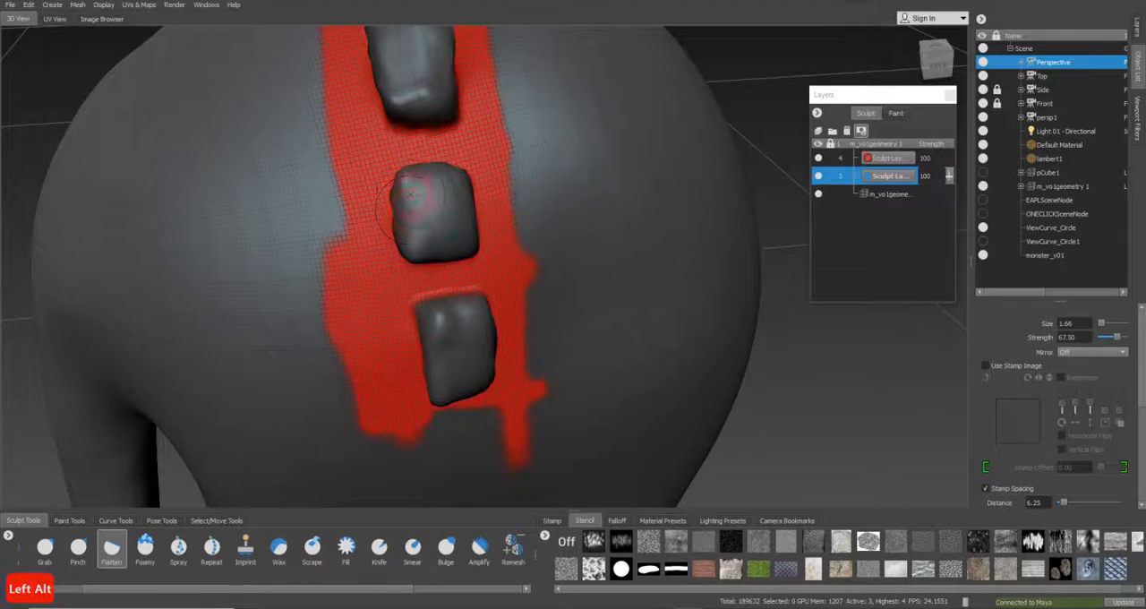
mouse_move(445, 315)
mouse_down()
mouse_move(454, 370)
mouse_move(453, 253)
mouse_move(642, 256)
mouse_move(495, 299)
mouse_move(538, 350)
mouse_move(488, 258)
mouse_up()
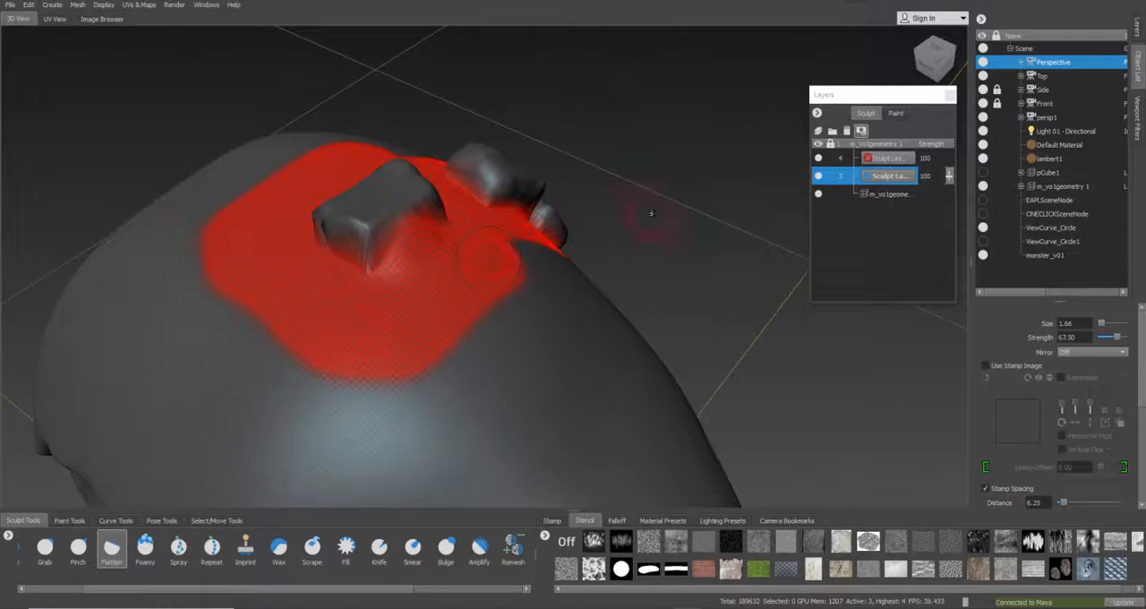
Clear the mask and carve around the base of the topmost bump with the inverted Sculpt brush at size 1.22 and strength 1.00
alt+drag(767, 161, 483, 246)
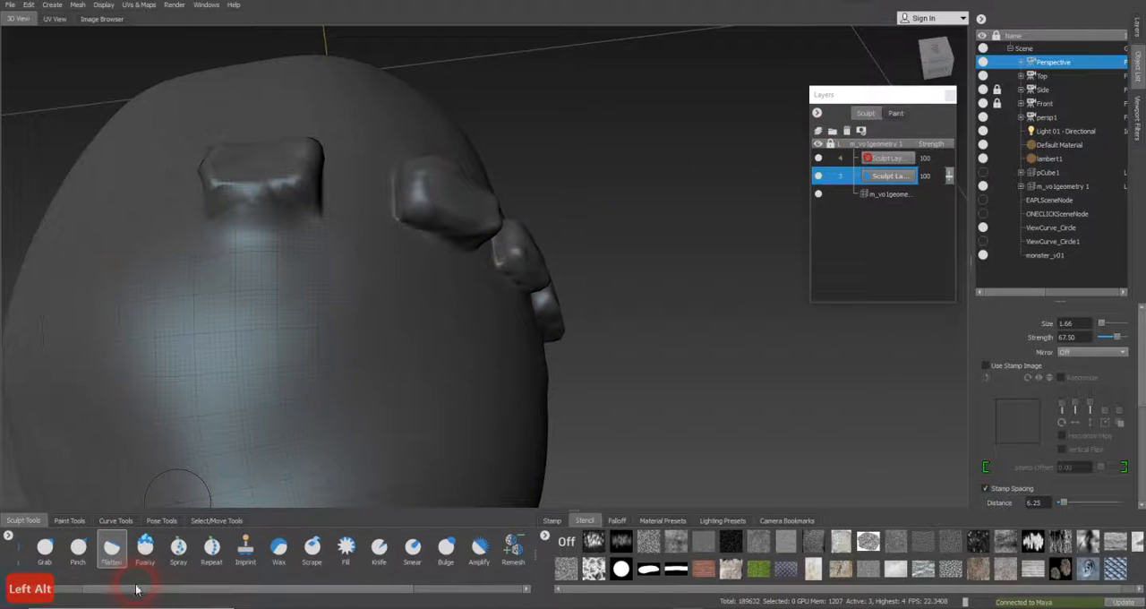
drag(136, 593, 69, 593)
click(31, 548)
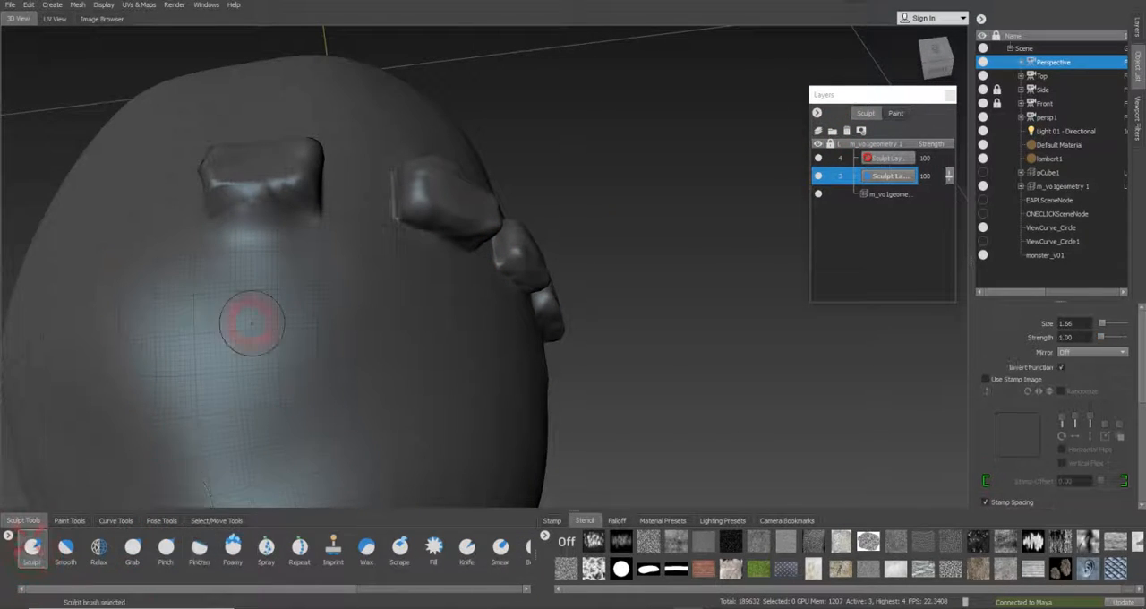
drag(344, 305, 331, 283)
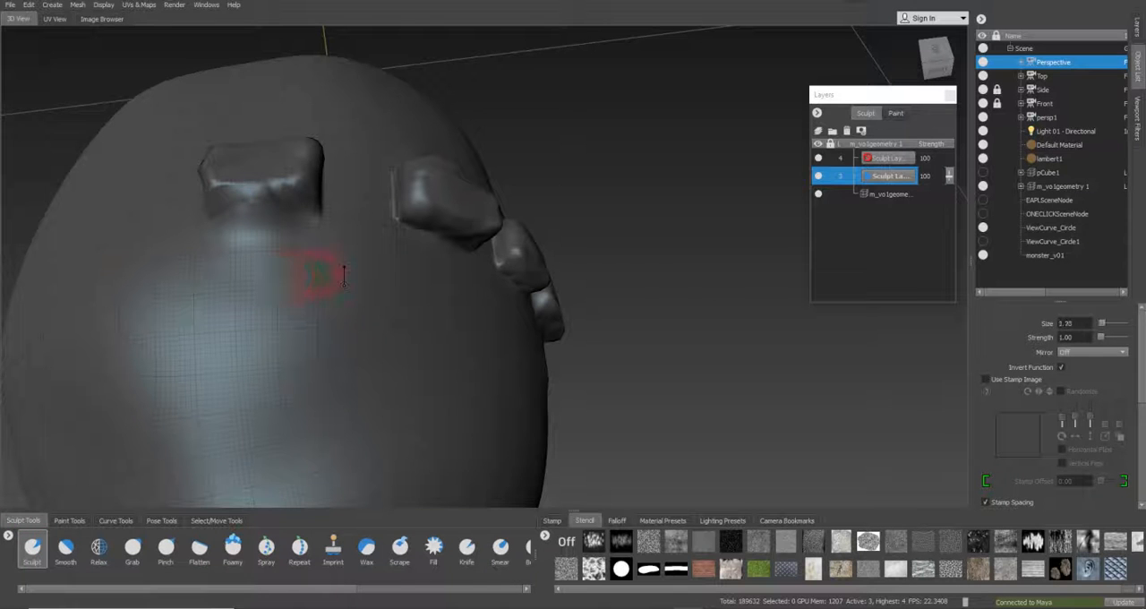
mouse_move(254, 234)
mouse_down()
mouse_move(225, 211)
mouse_move(319, 256)
mouse_move(333, 281)
mouse_up()
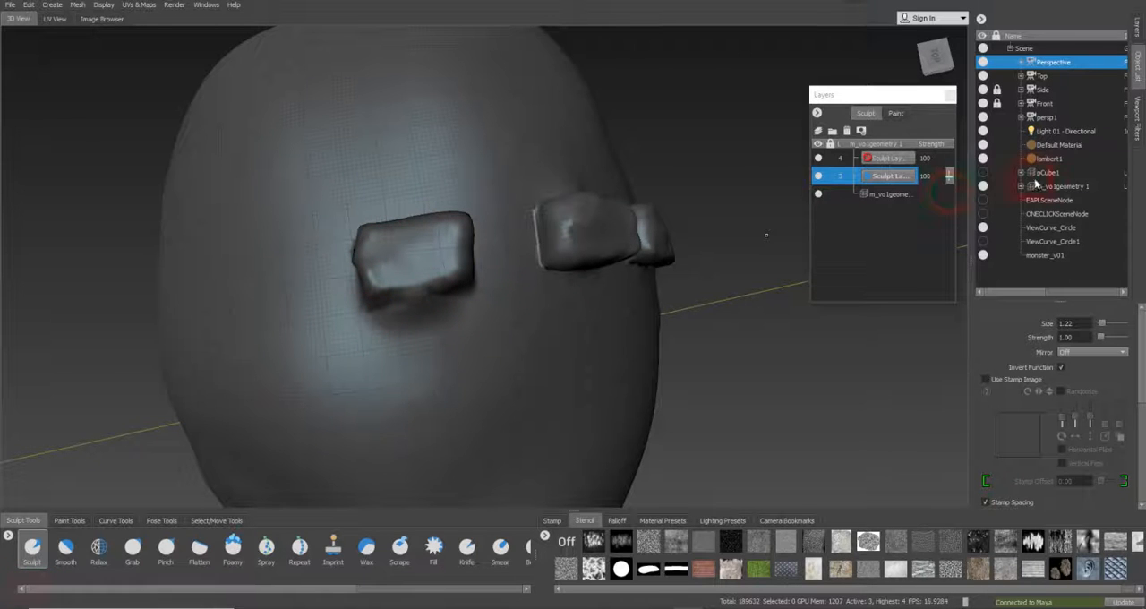
Compare the mesh at subdivision levels 2 and 3, returning to level 3 with its sculpt layer selected
click(1022, 186)
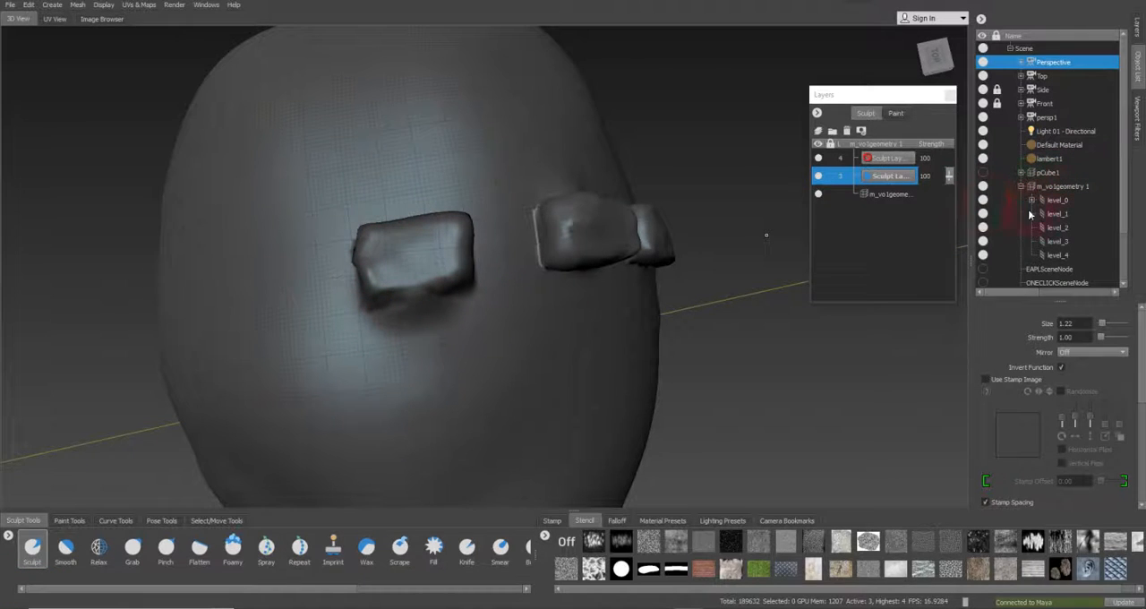
click(1065, 214)
click(1062, 228)
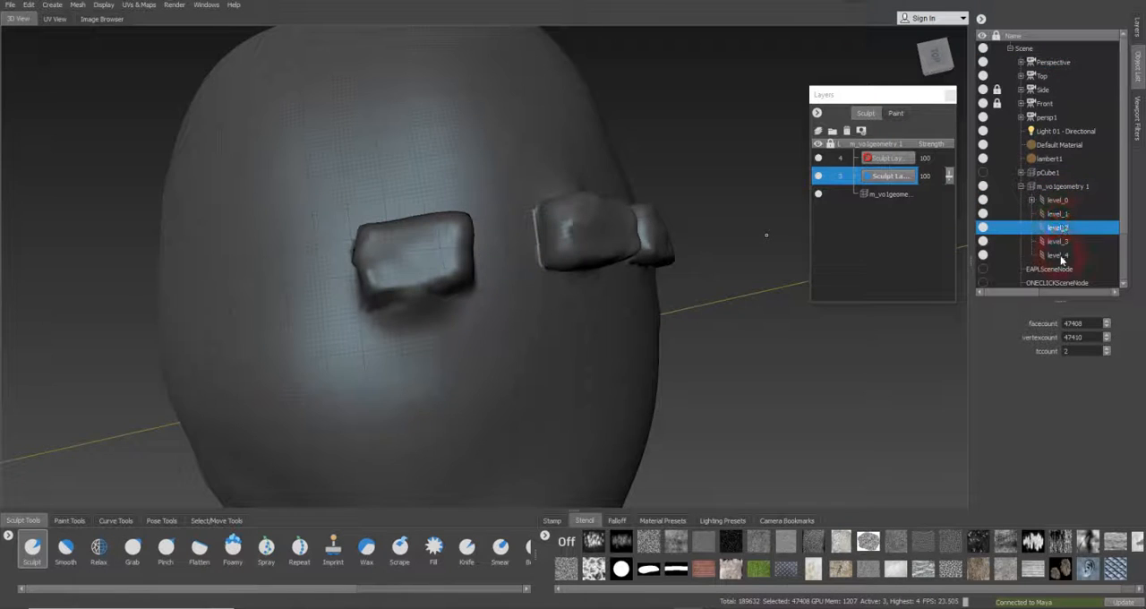
click(1063, 243)
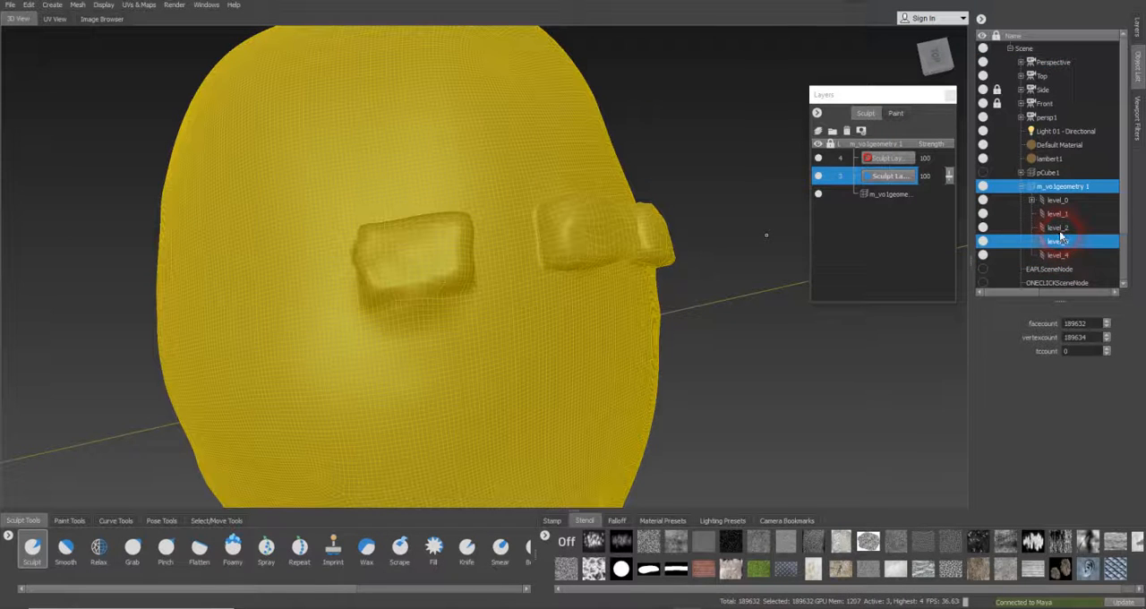
click(1060, 230)
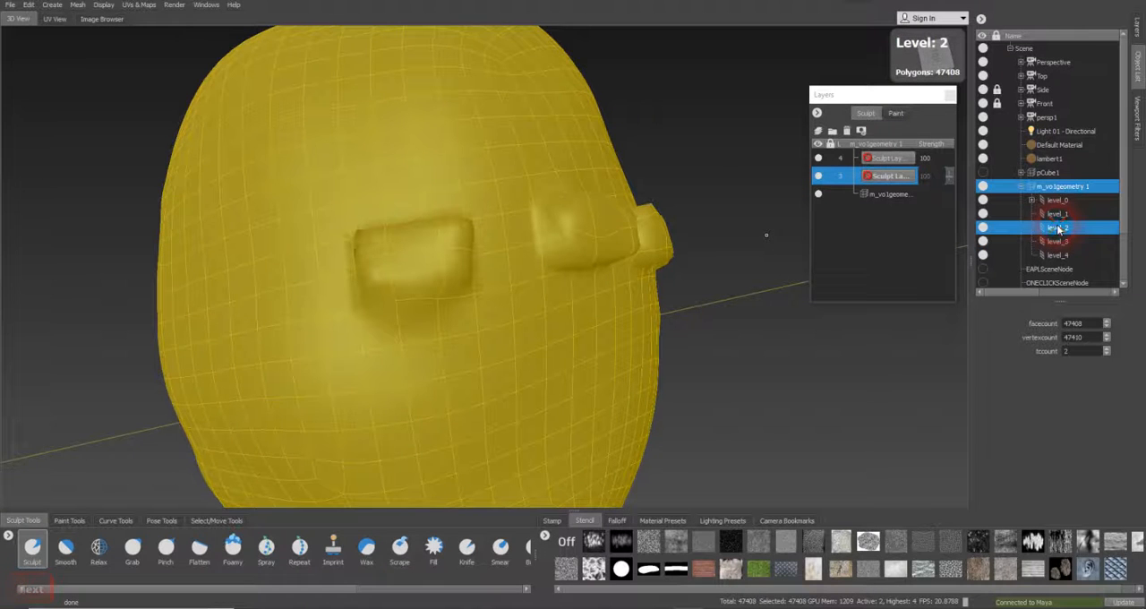
click(896, 196)
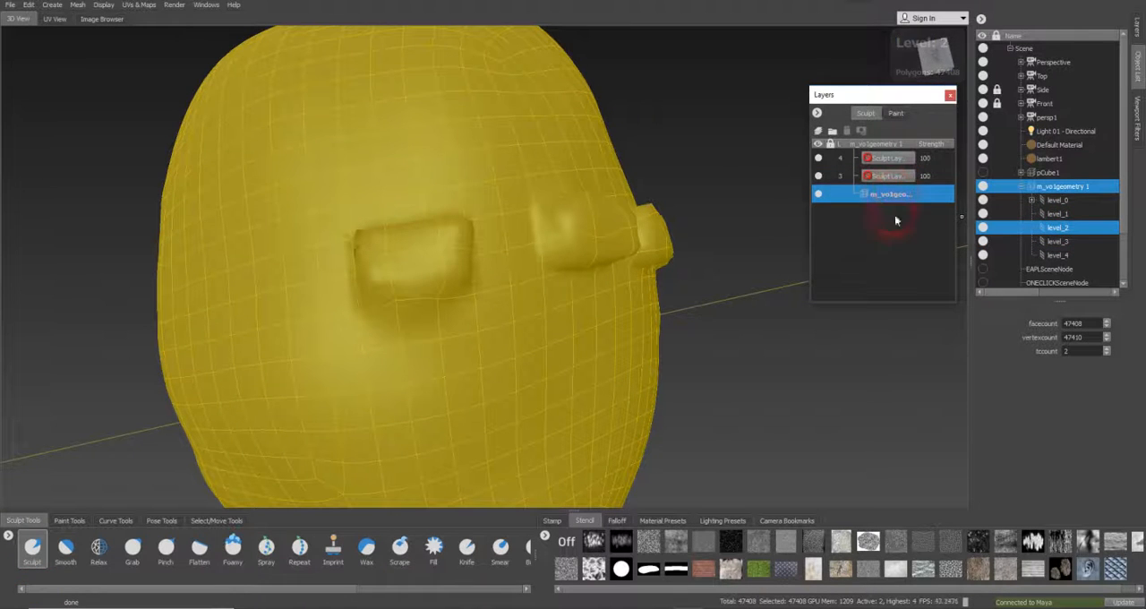
click(1066, 242)
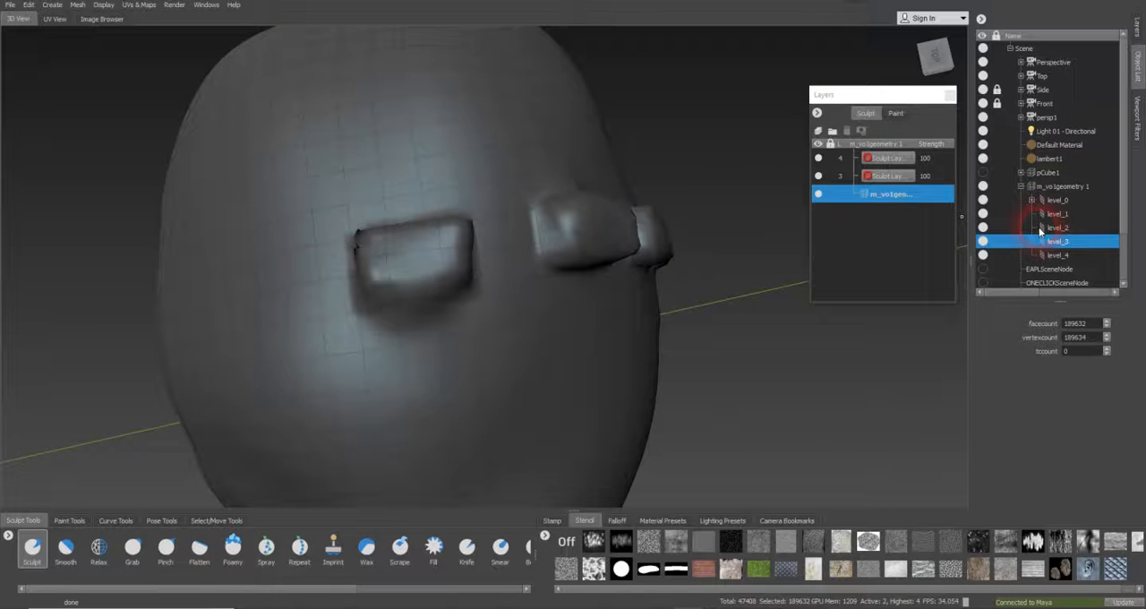
key(Page_Up)
click(907, 208)
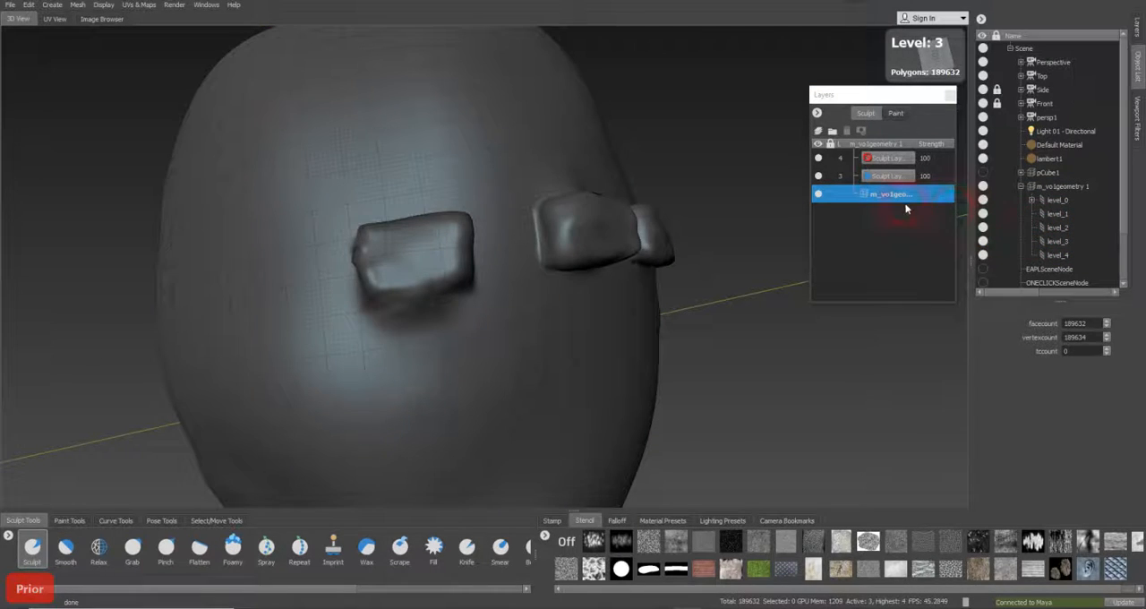
click(893, 179)
Carve into the lower edge of the topmost bump with a smaller Sculpt brush on the level 3 layer, also trying strokes at level 4
mouse_move(422, 276)
alt+mouse_down()
mouse_move(425, 258)
mouse_move(384, 256)
alt+mouse_up()
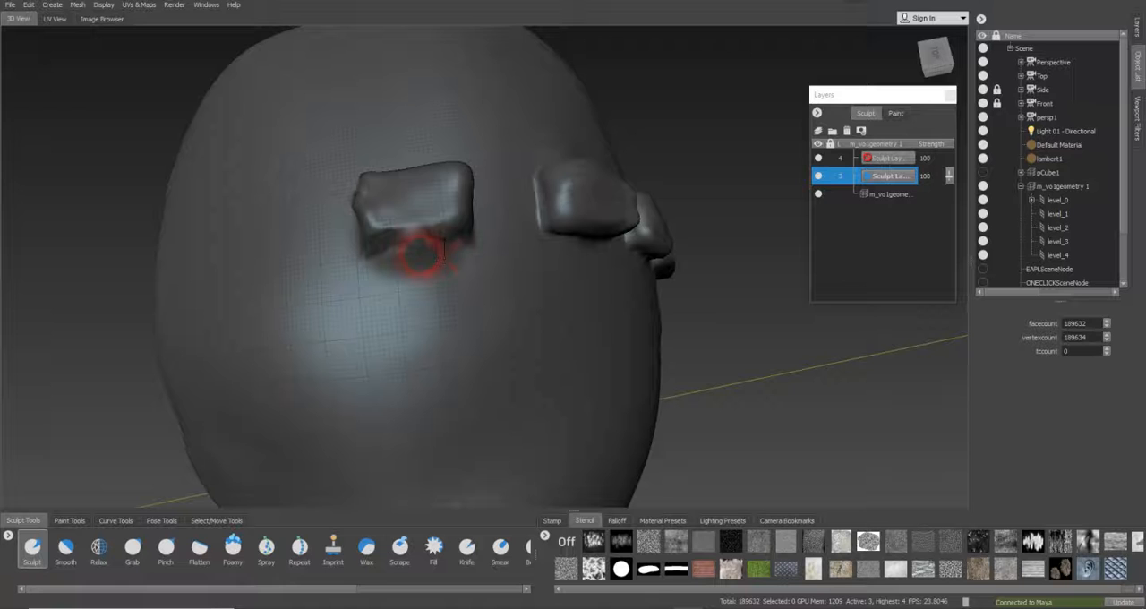
key(b)
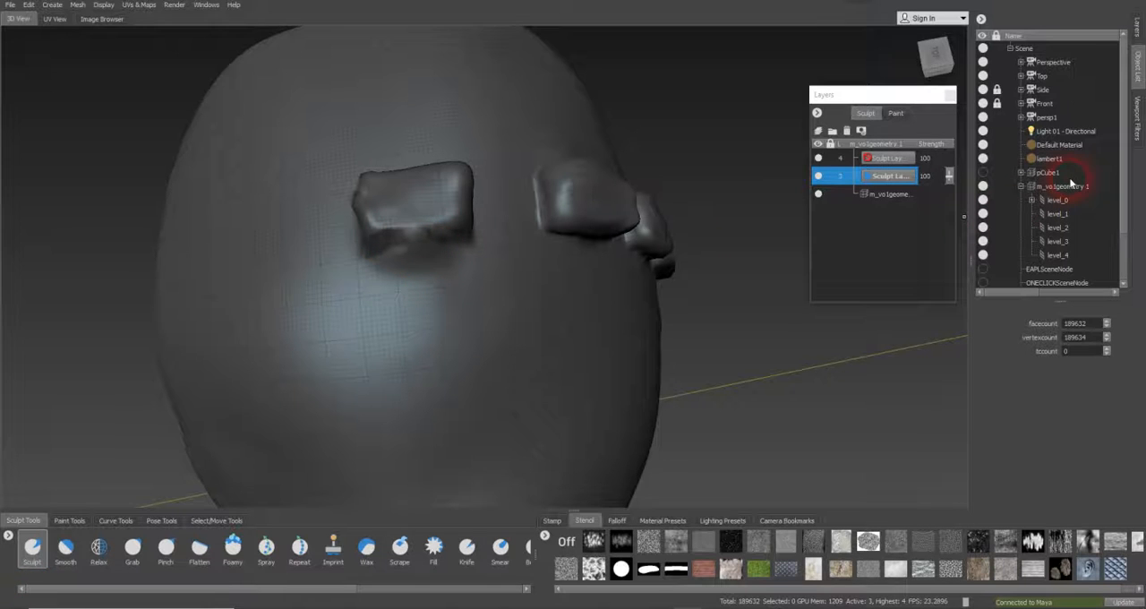
key(Page_Up)
drag(395, 241, 440, 240)
alt+drag(440, 240, 429, 264)
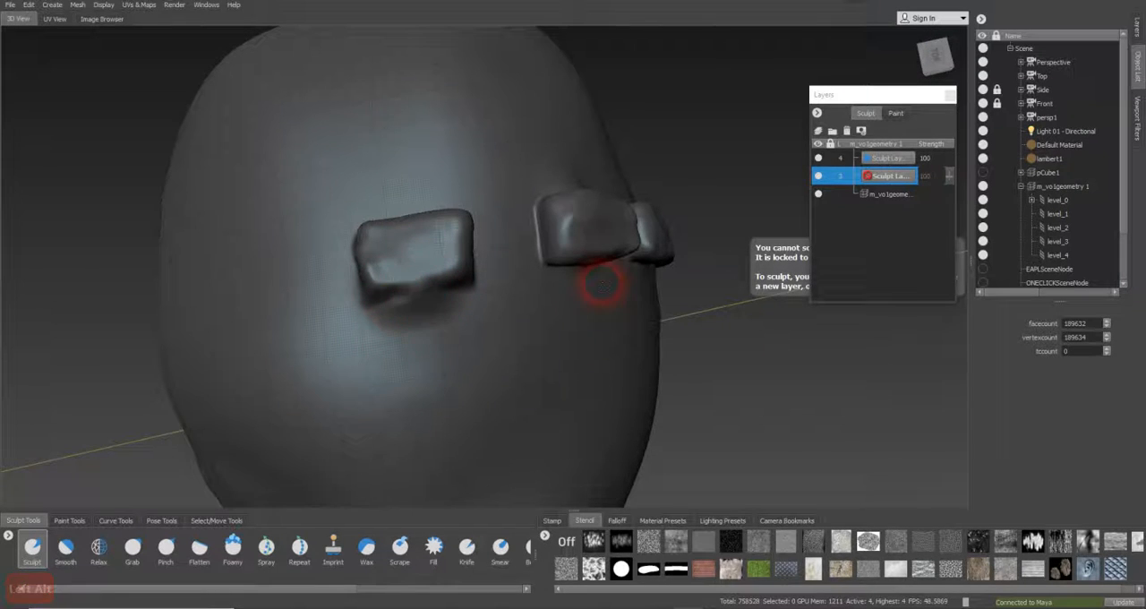
key(Page_Down)
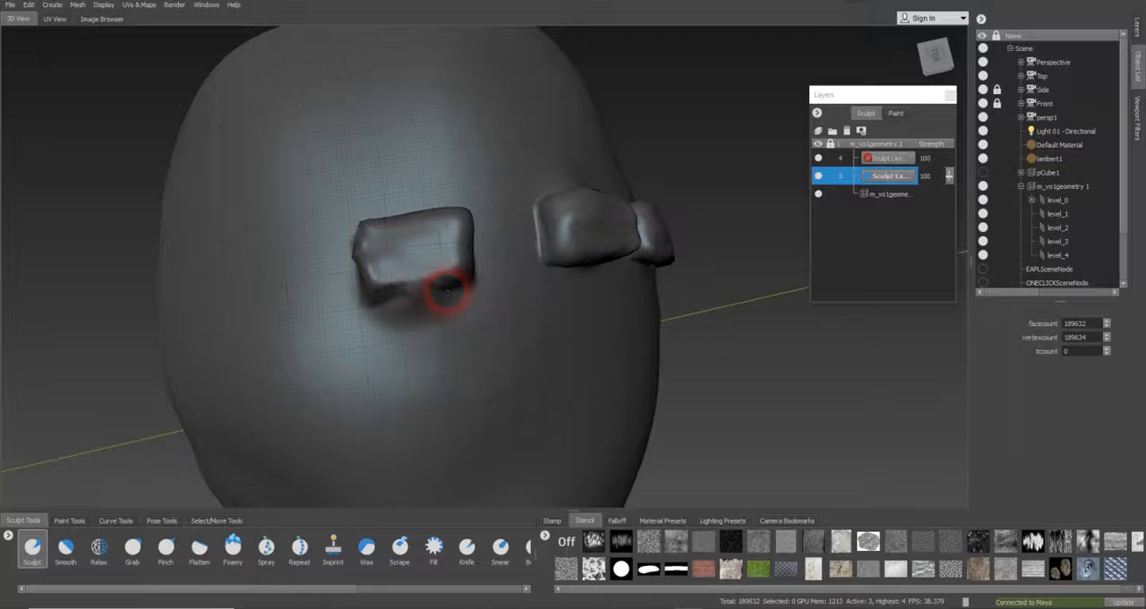
Switch to subdivision level 4 and its sculpt layer, undoing the trial carving stroke under the topmost bump
key(Page_Up)
key(Page_Up)
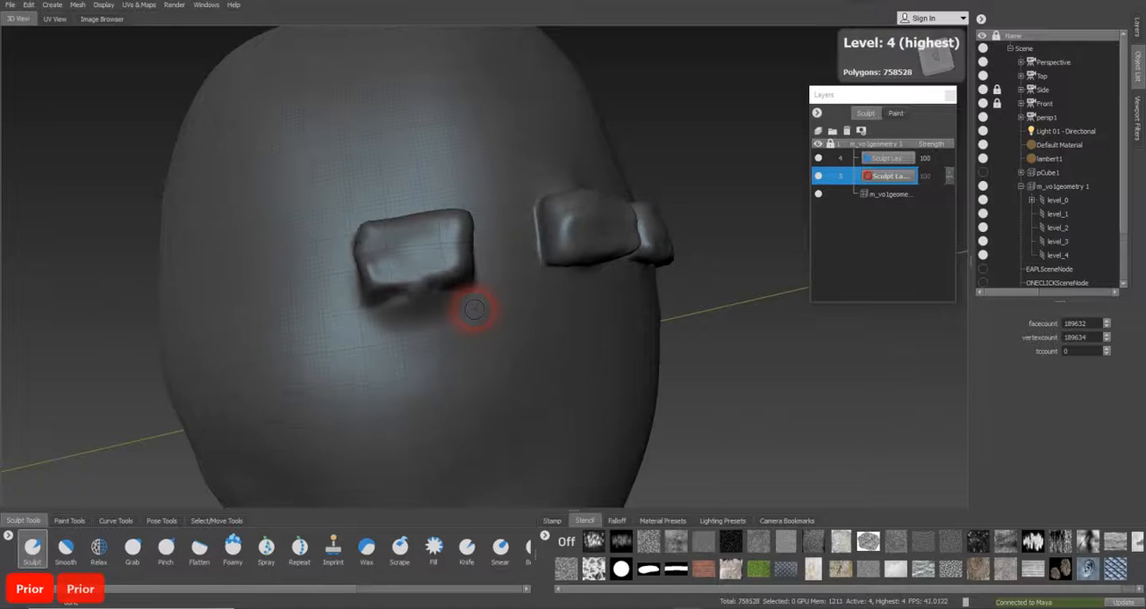
click(399, 295)
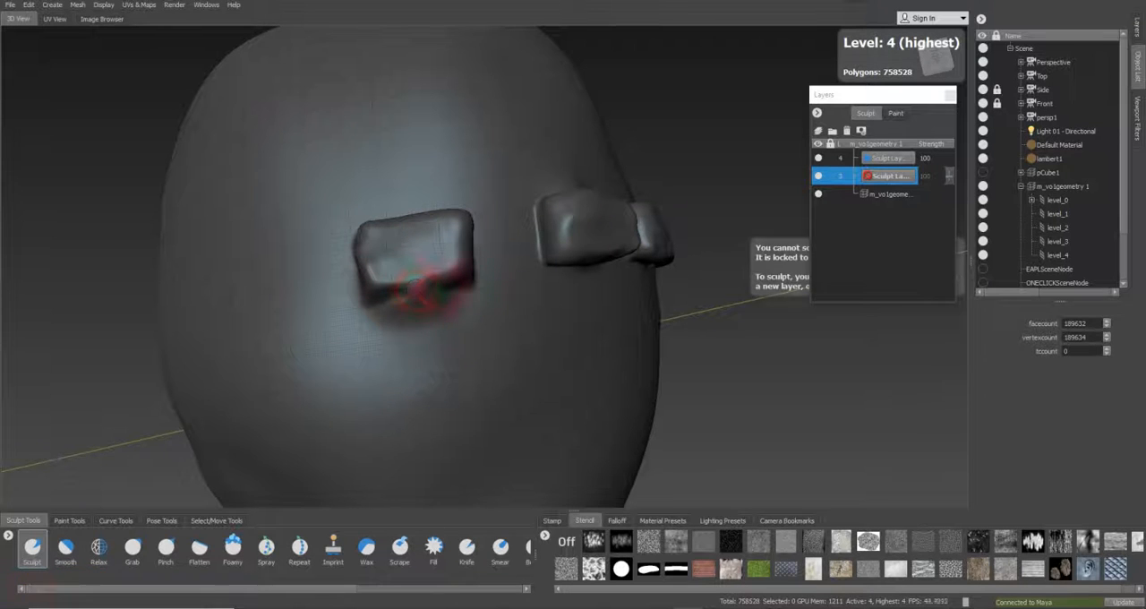
mouse_move(399, 295)
alt+mouse_down()
mouse_move(563, 277)
mouse_move(602, 247)
mouse_move(502, 229)
mouse_move(359, 248)
mouse_move(291, 234)
alt+mouse_up()
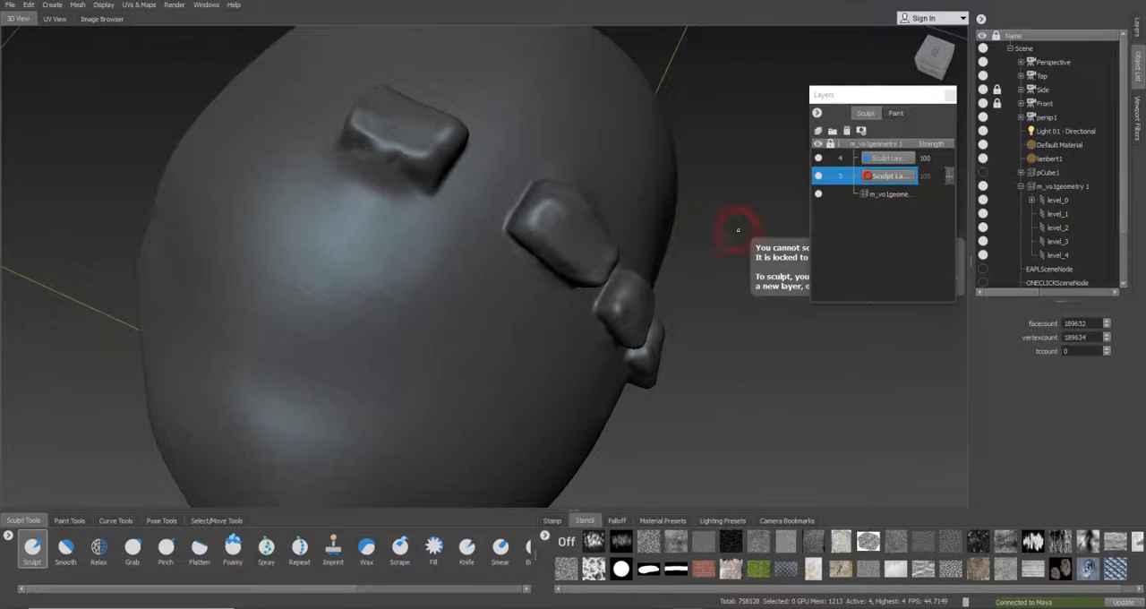
click(891, 158)
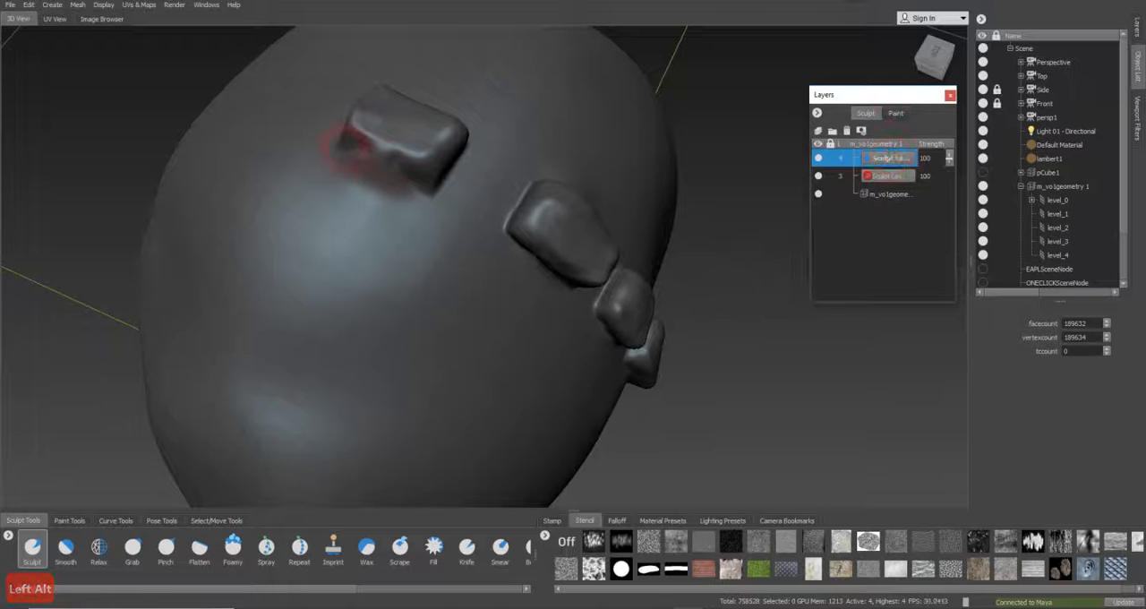
alt+drag(381, 171, 504, 201)
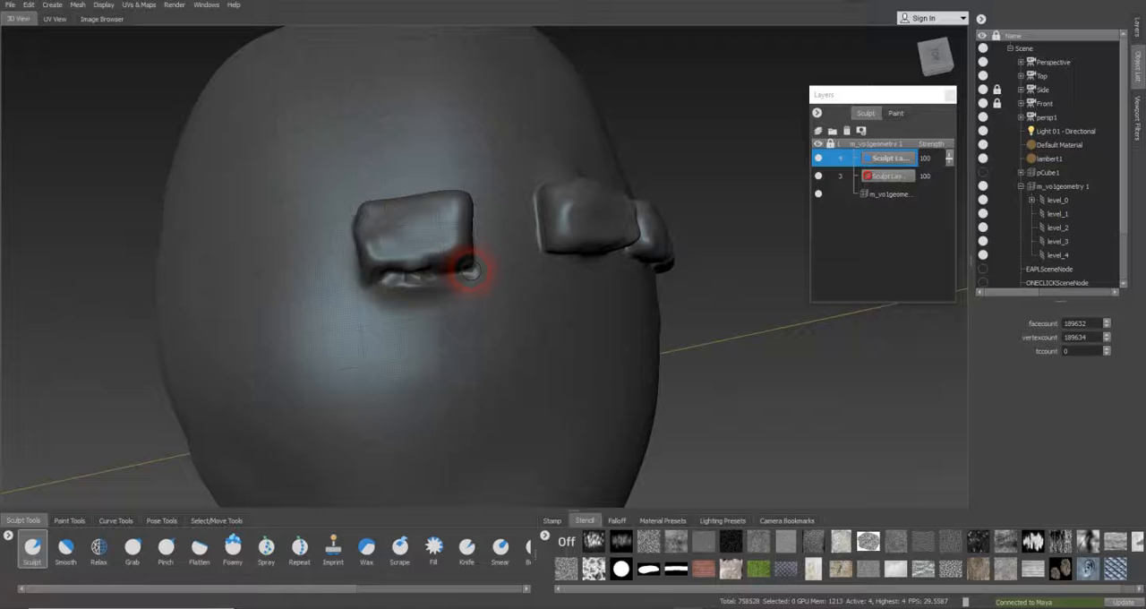
key(ctrl+z)
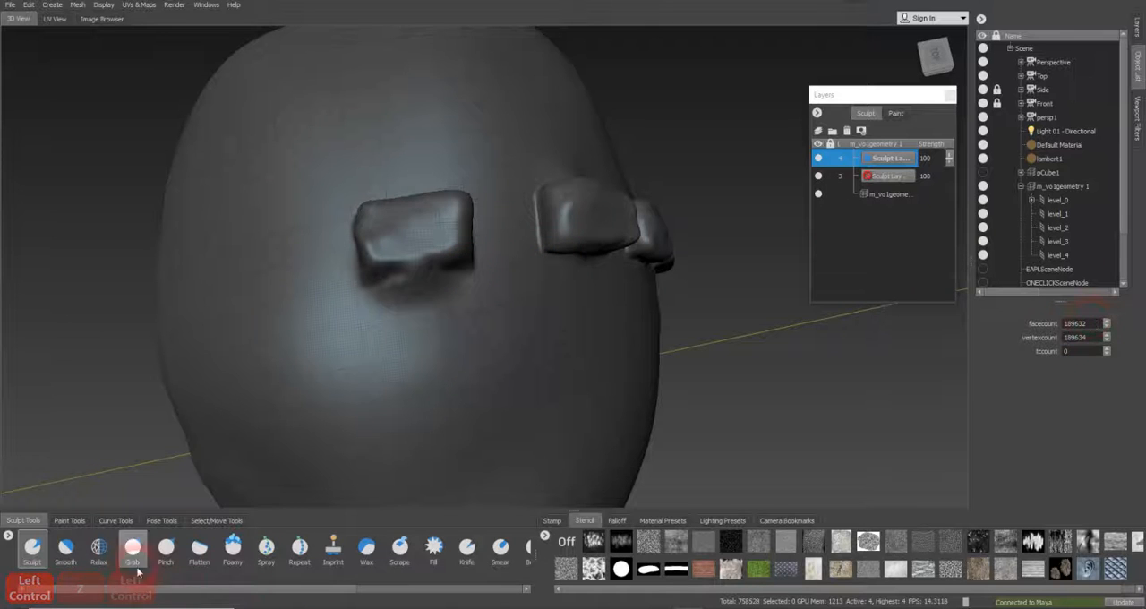
Carve a crease under the topmost bump on the level 4 layer with the inverted Sculpt brush at size 0.54 and strength 0.30
click(32, 548)
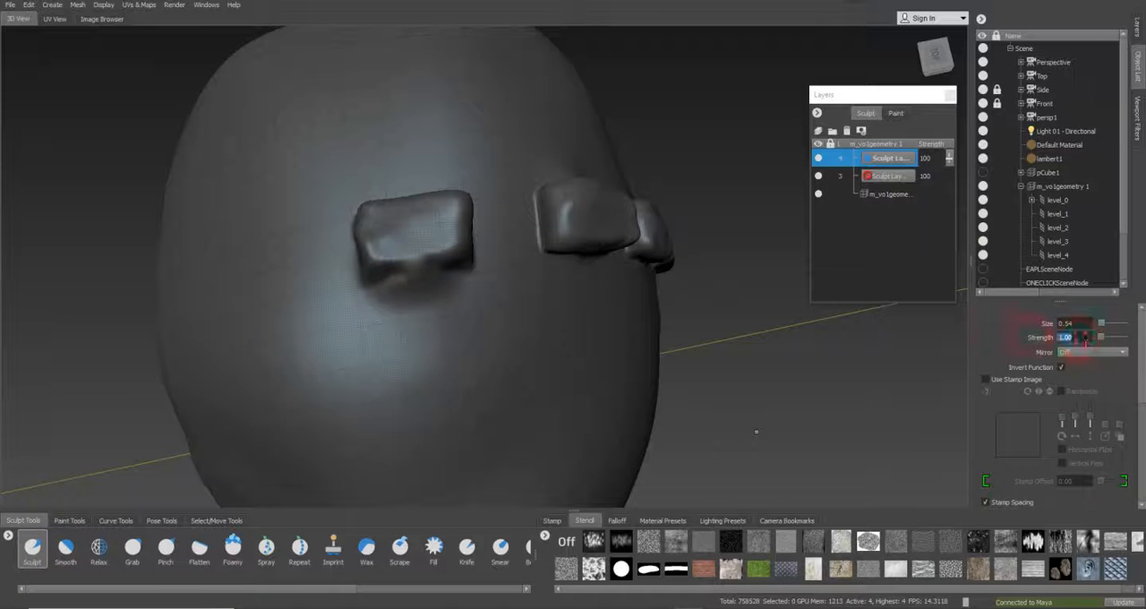
text(.3)
key(Return)
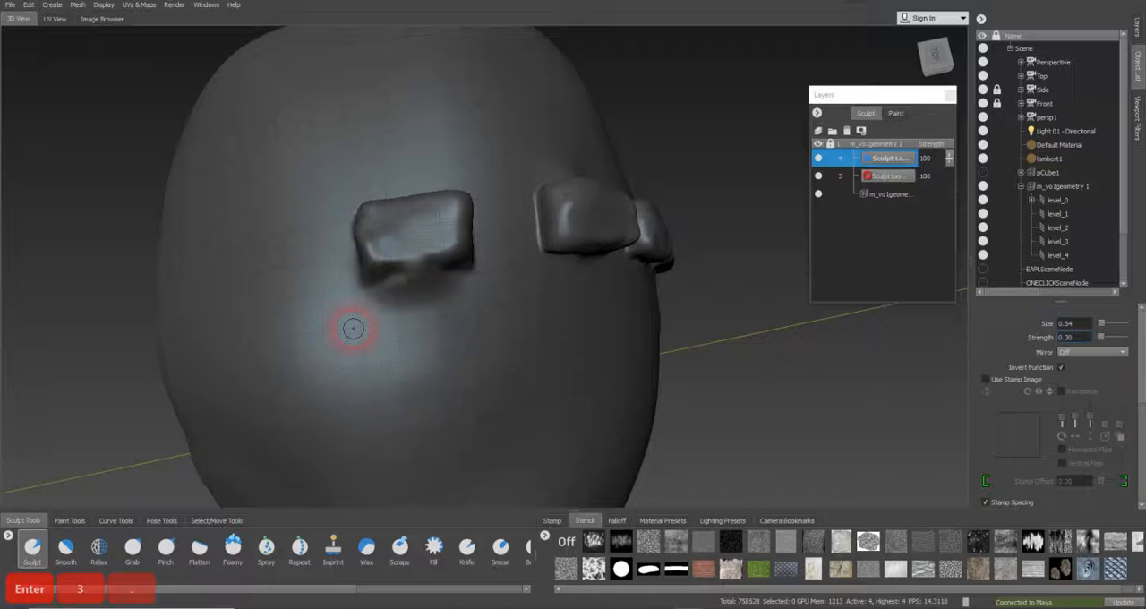
mouse_move(403, 260)
mouse_down()
mouse_move(372, 278)
mouse_move(396, 276)
mouse_up()
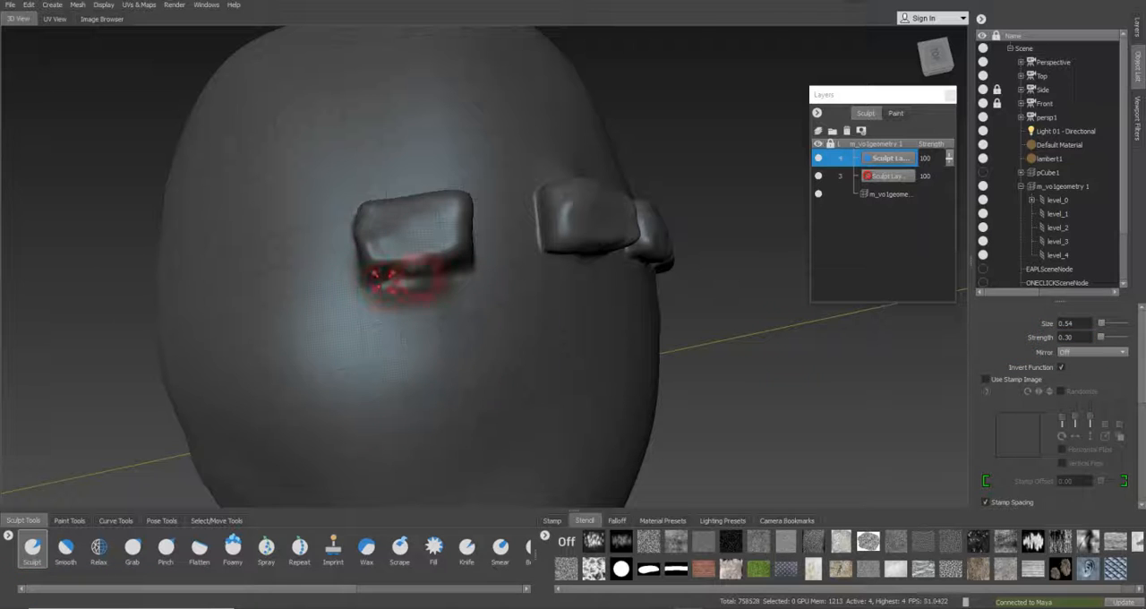
alt+drag(381, 278, 429, 201)
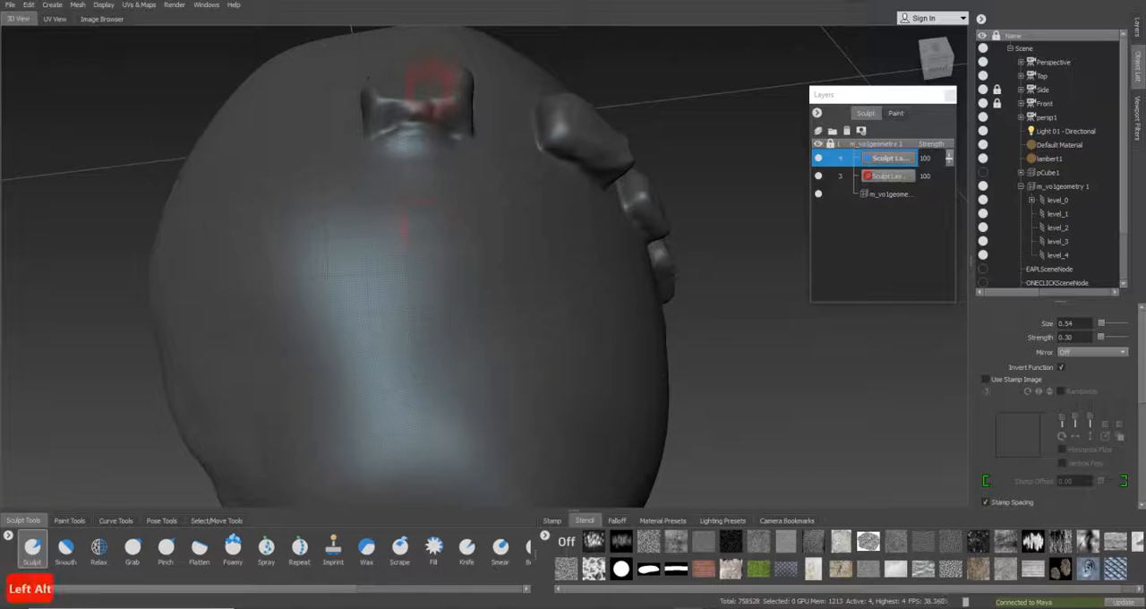
mouse_move(388, 143)
mouse_down()
mouse_move(432, 132)
mouse_move(418, 205)
mouse_move(439, 271)
mouse_up()
mouse_move(436, 309)
mouse_down()
mouse_move(380, 329)
mouse_move(446, 322)
mouse_up()
Soften the carving around the topmost bump with the Smooth brush at size 0.54 and strength 100.00, checking the neighbouring bumps
click(65, 548)
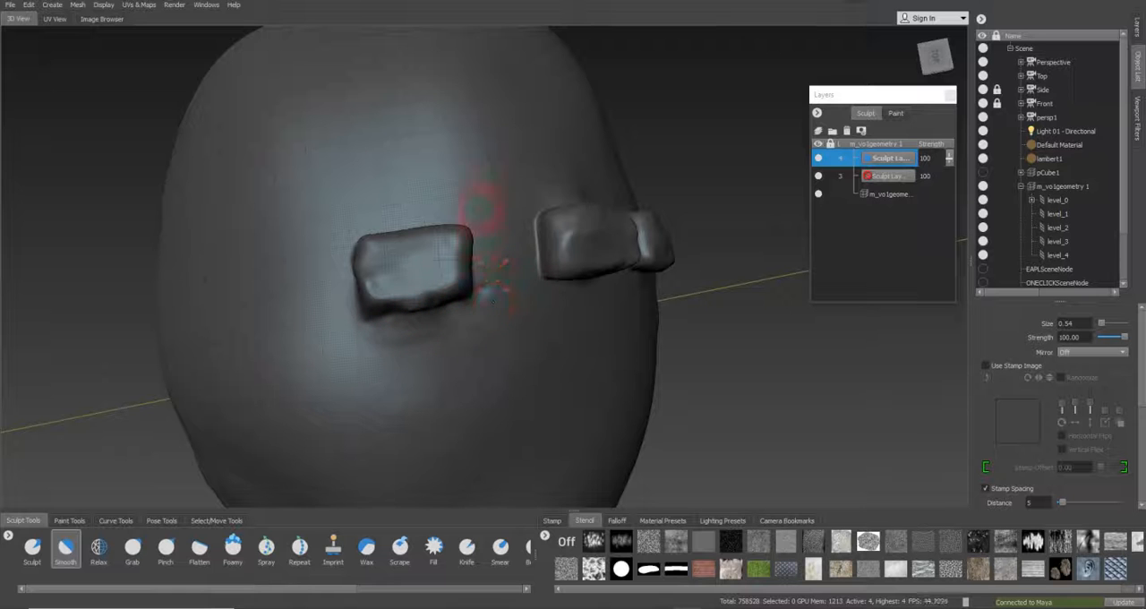
alt+drag(631, 277, 460, 179)
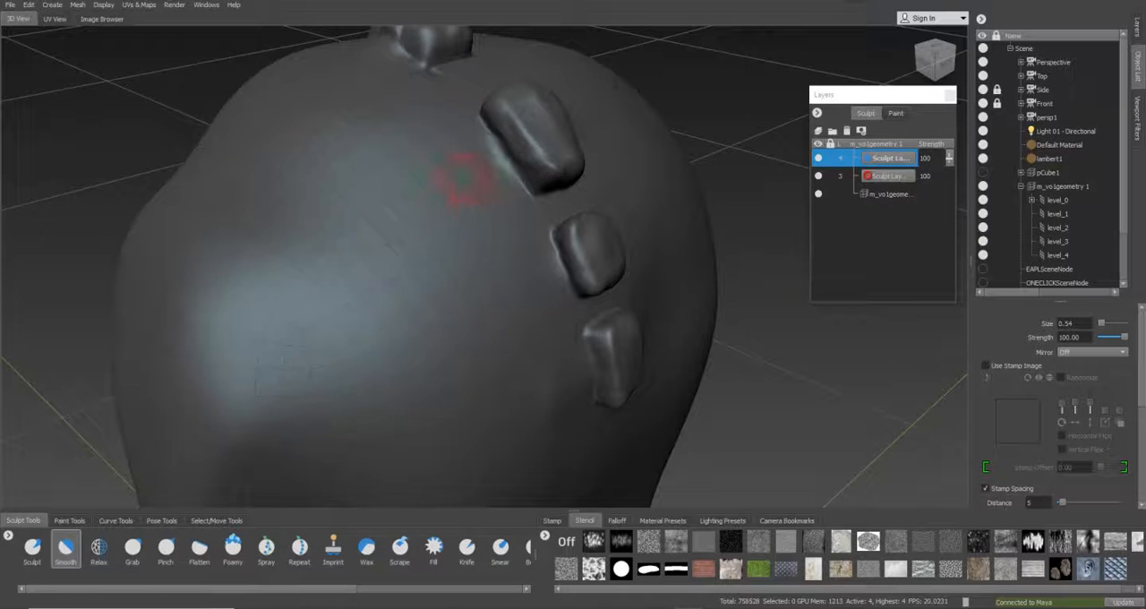
mouse_move(555, 260)
alt+mouse_down()
mouse_move(606, 325)
mouse_move(537, 332)
mouse_move(455, 274)
mouse_move(472, 161)
mouse_move(488, 175)
mouse_move(425, 163)
mouse_move(389, 180)
mouse_move(583, 108)
mouse_move(633, 186)
mouse_move(608, 201)
mouse_move(555, 177)
mouse_move(555, 200)
mouse_move(345, 287)
alt+mouse_up()
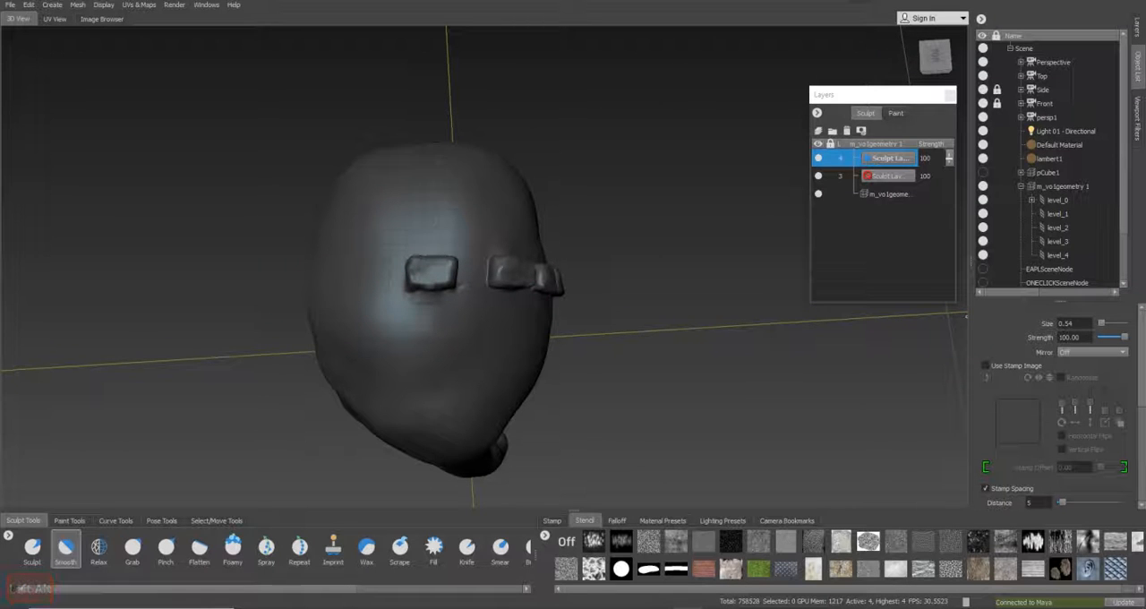
Review the whole character from the side and save the scene under its existing file
mouse_move(753, 350)
alt+mouse_down()
mouse_move(599, 343)
mouse_move(588, 263)
mouse_move(568, 260)
mouse_move(614, 328)
mouse_move(607, 260)
mouse_move(332, 285)
mouse_move(499, 302)
alt+mouse_up()
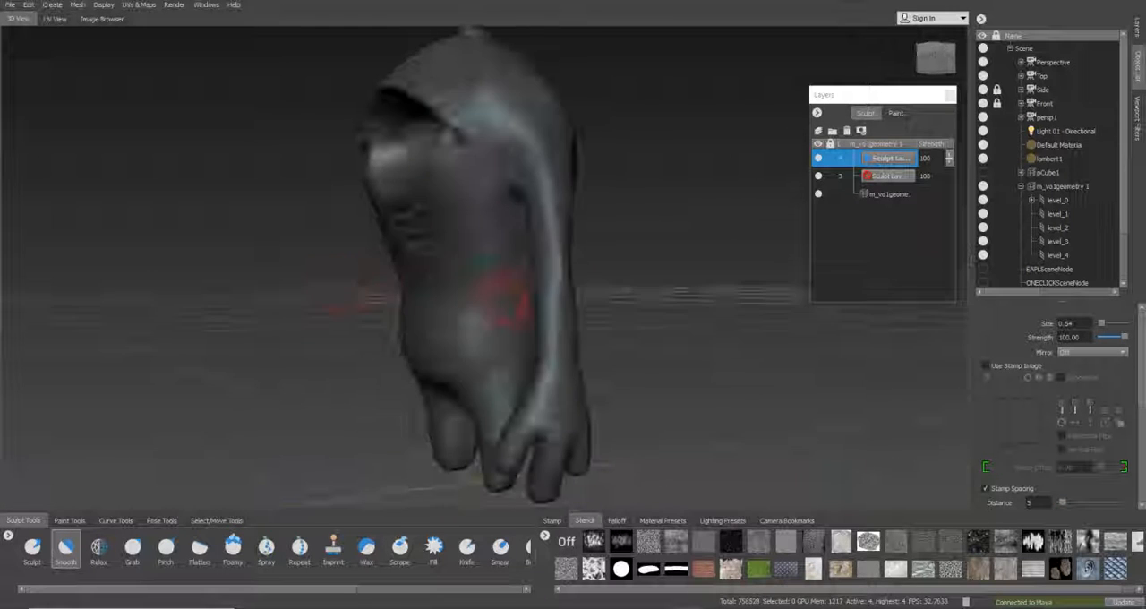
click(11, 5)
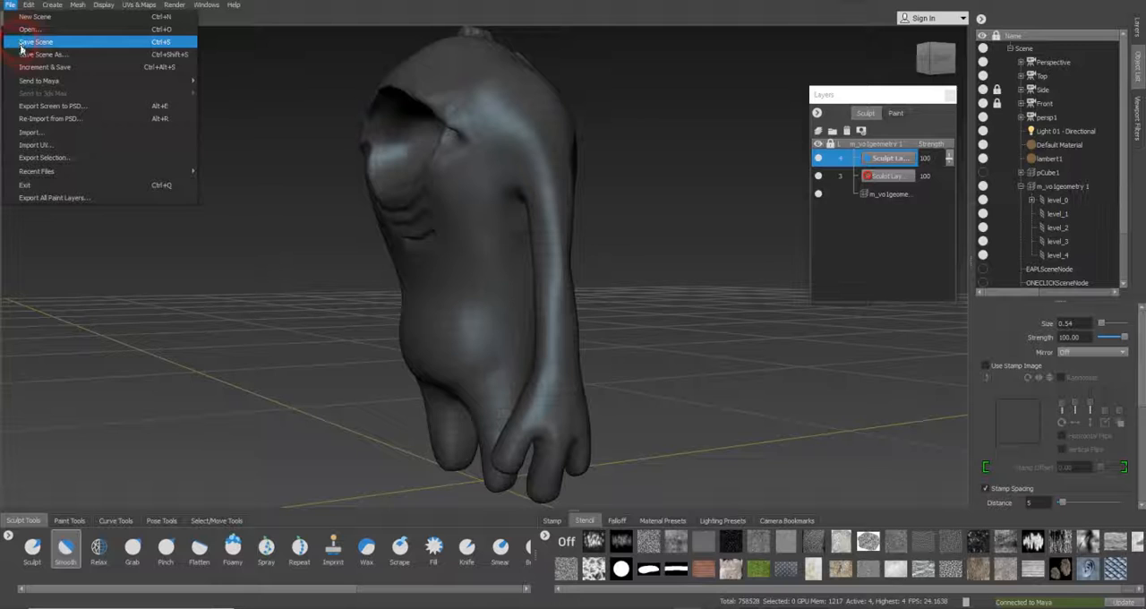
click(21, 45)
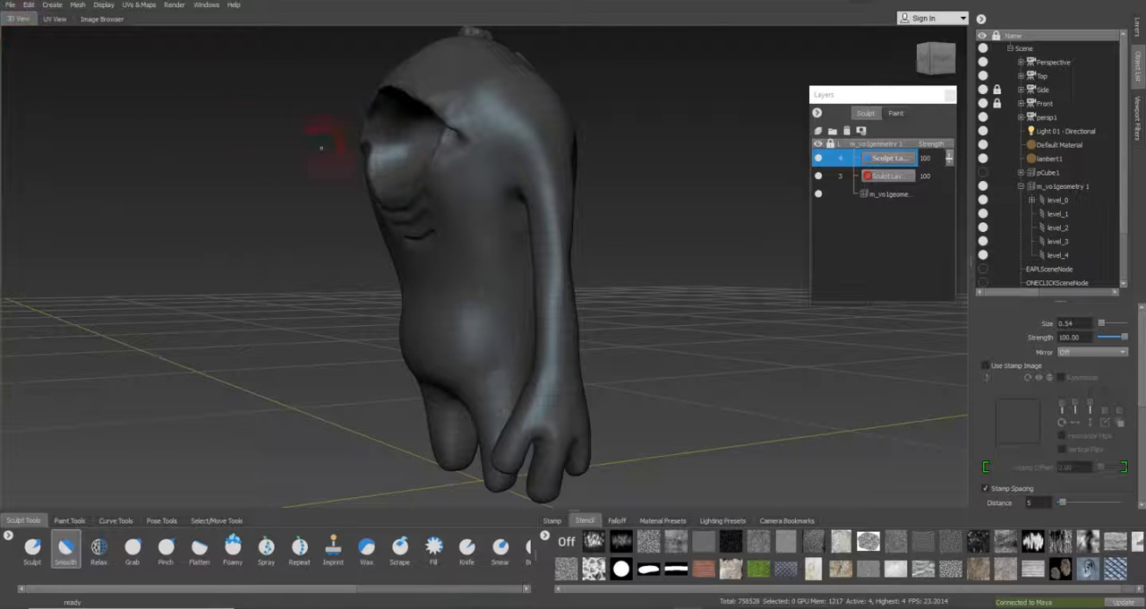